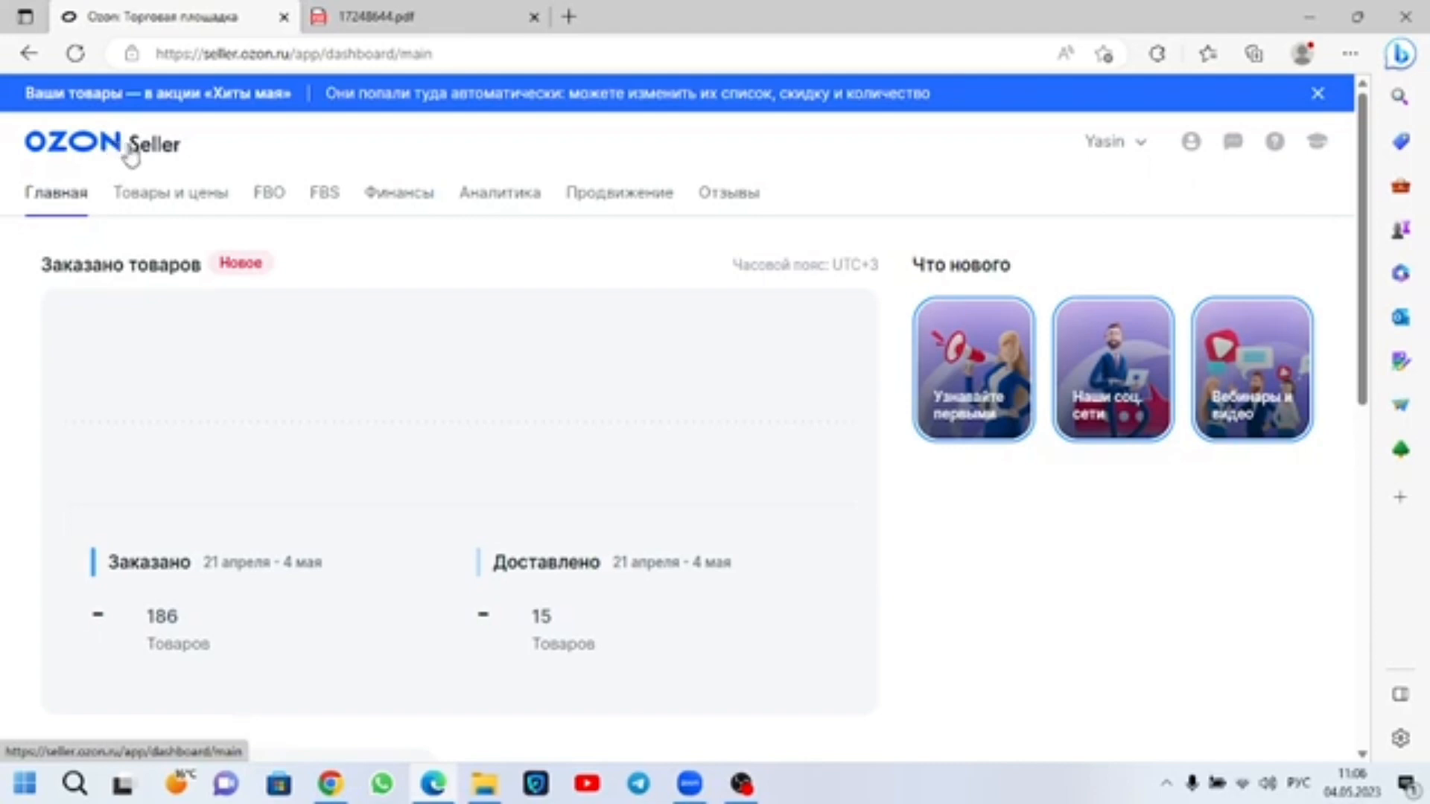
Step: Open the FBS orders from own warehouses and view all columns of the shipments awaiting assembly
mouse_move(246, 183)
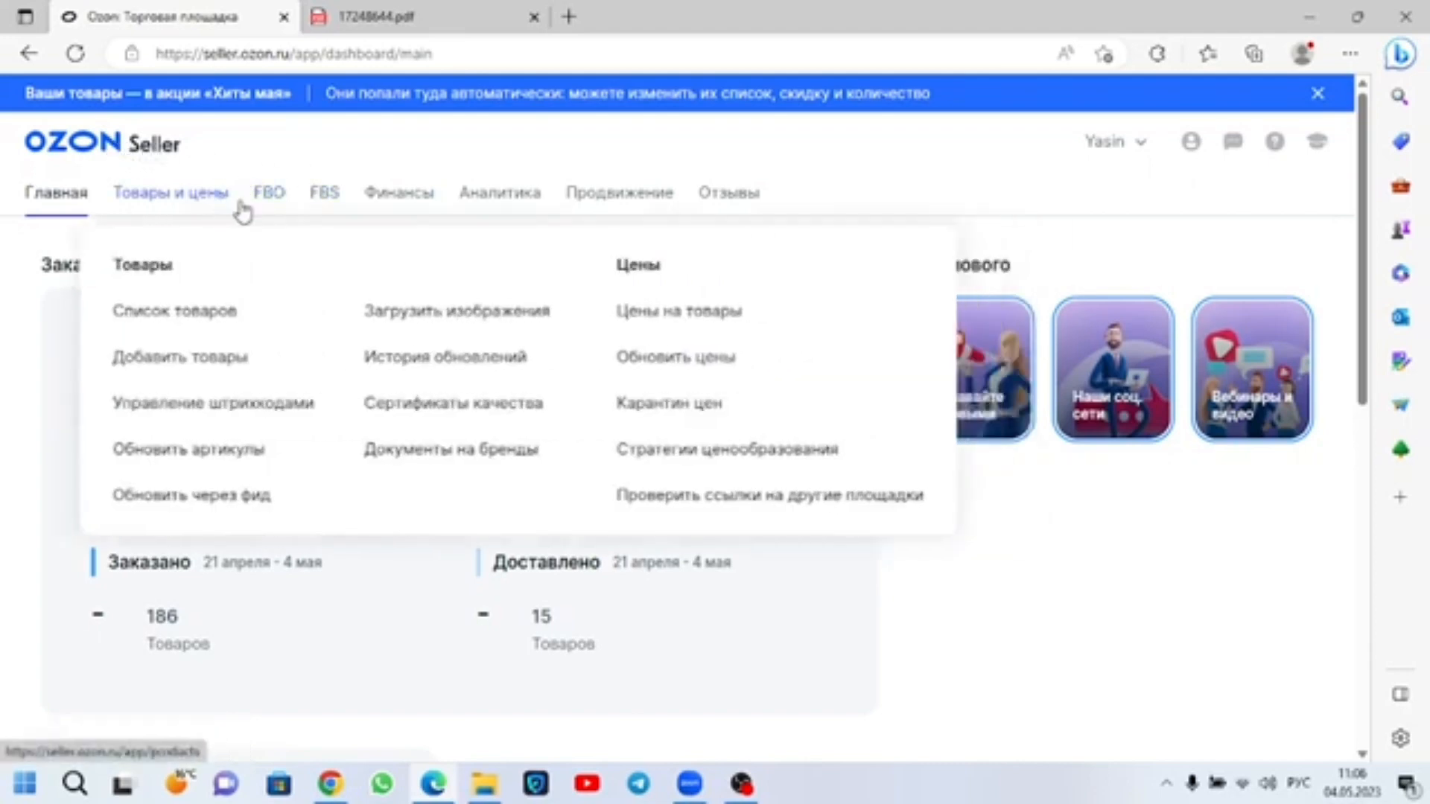
mouse_move(323, 205)
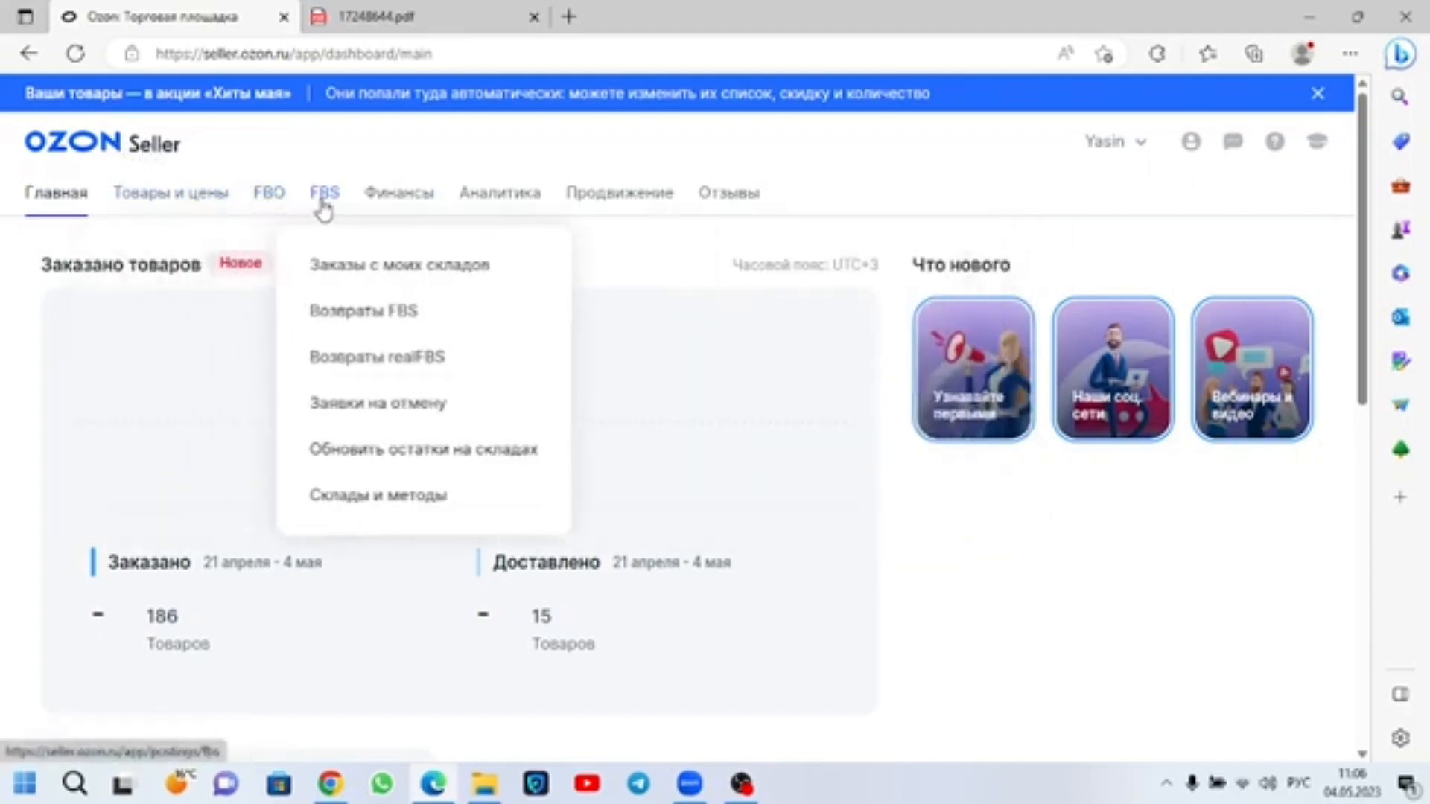
click(371, 272)
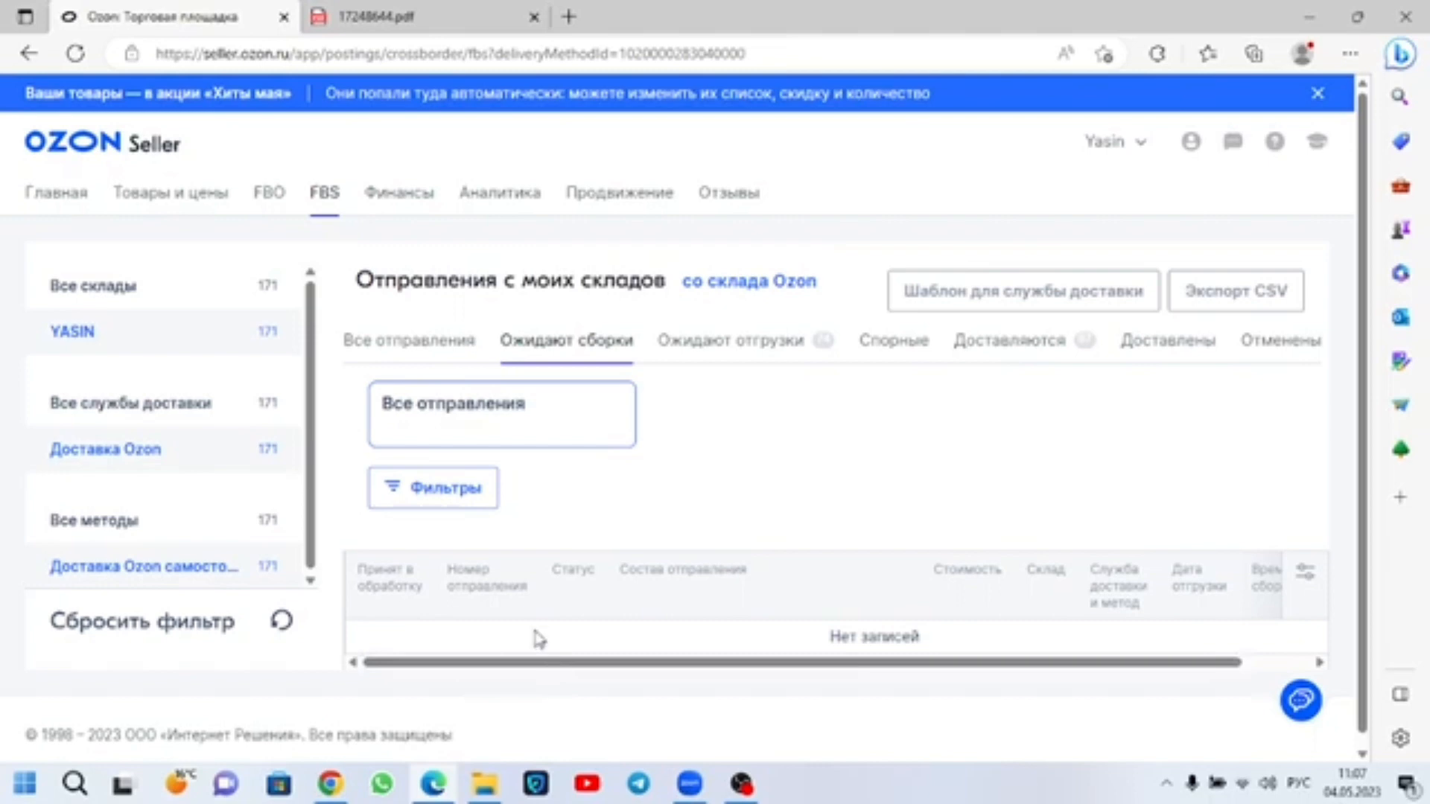
scroll(1134, 542, down, 1)
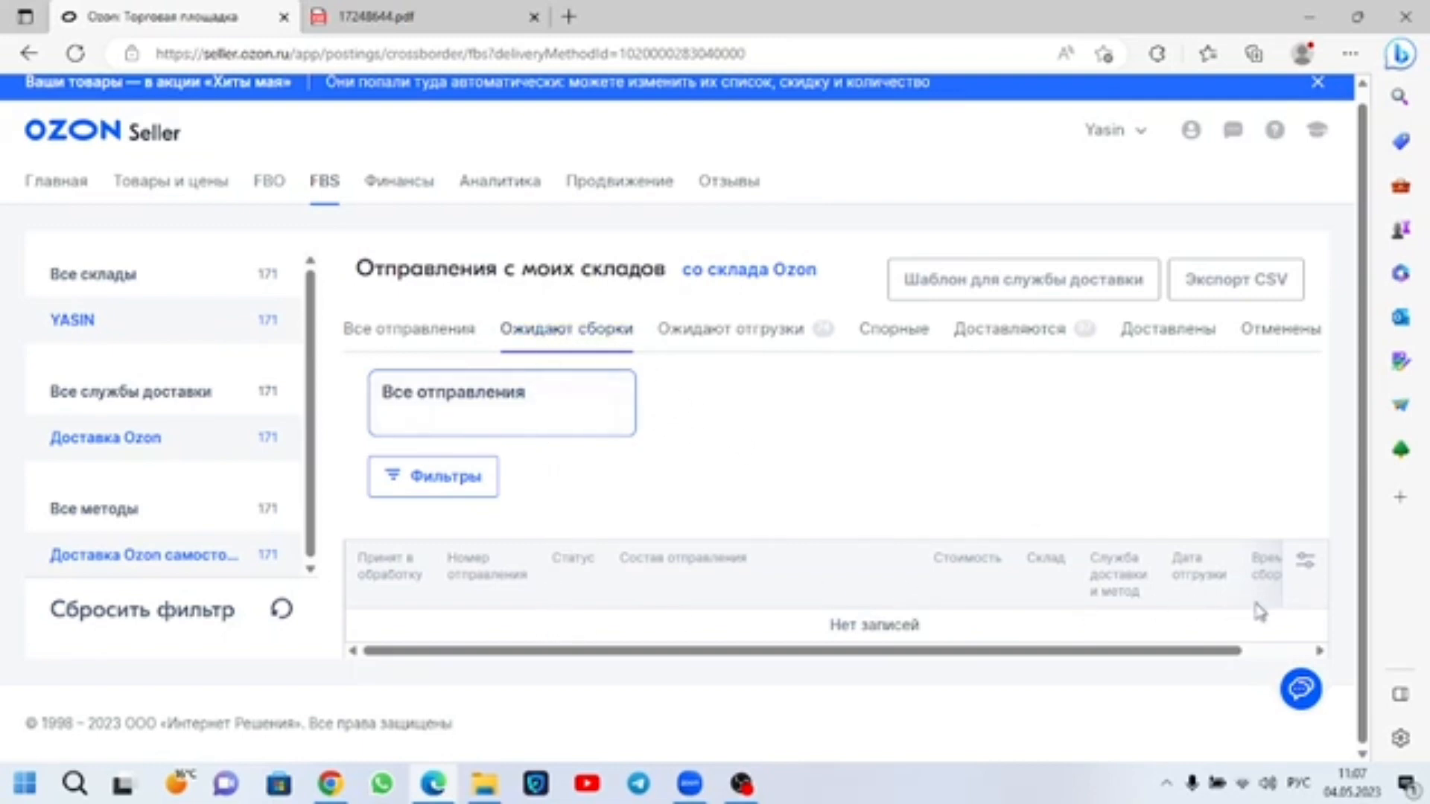
drag(1183, 658, 1284, 660)
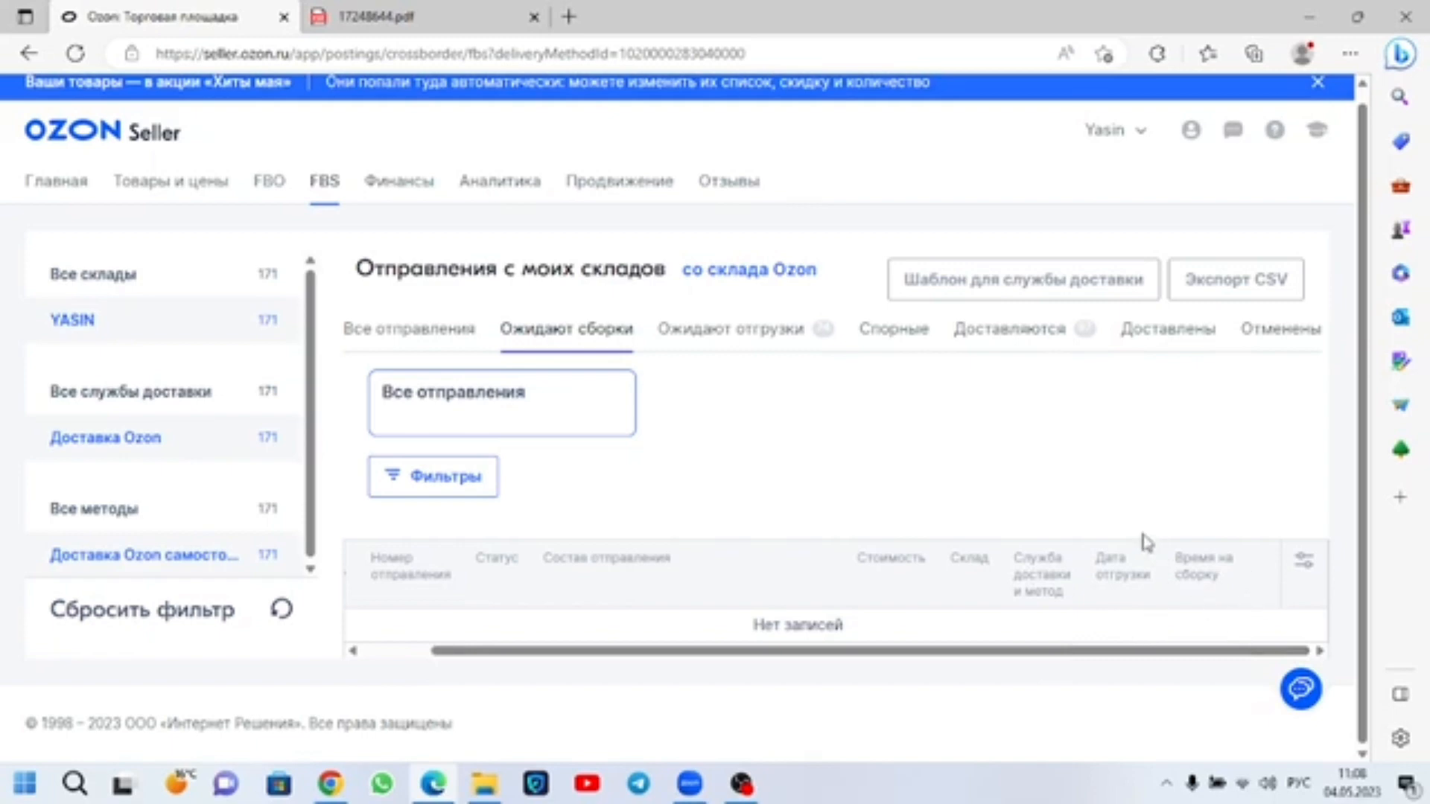
Step: Show the shipments awaiting dispatch (Ожидают отгрузки) and look through the list
click(782, 330)
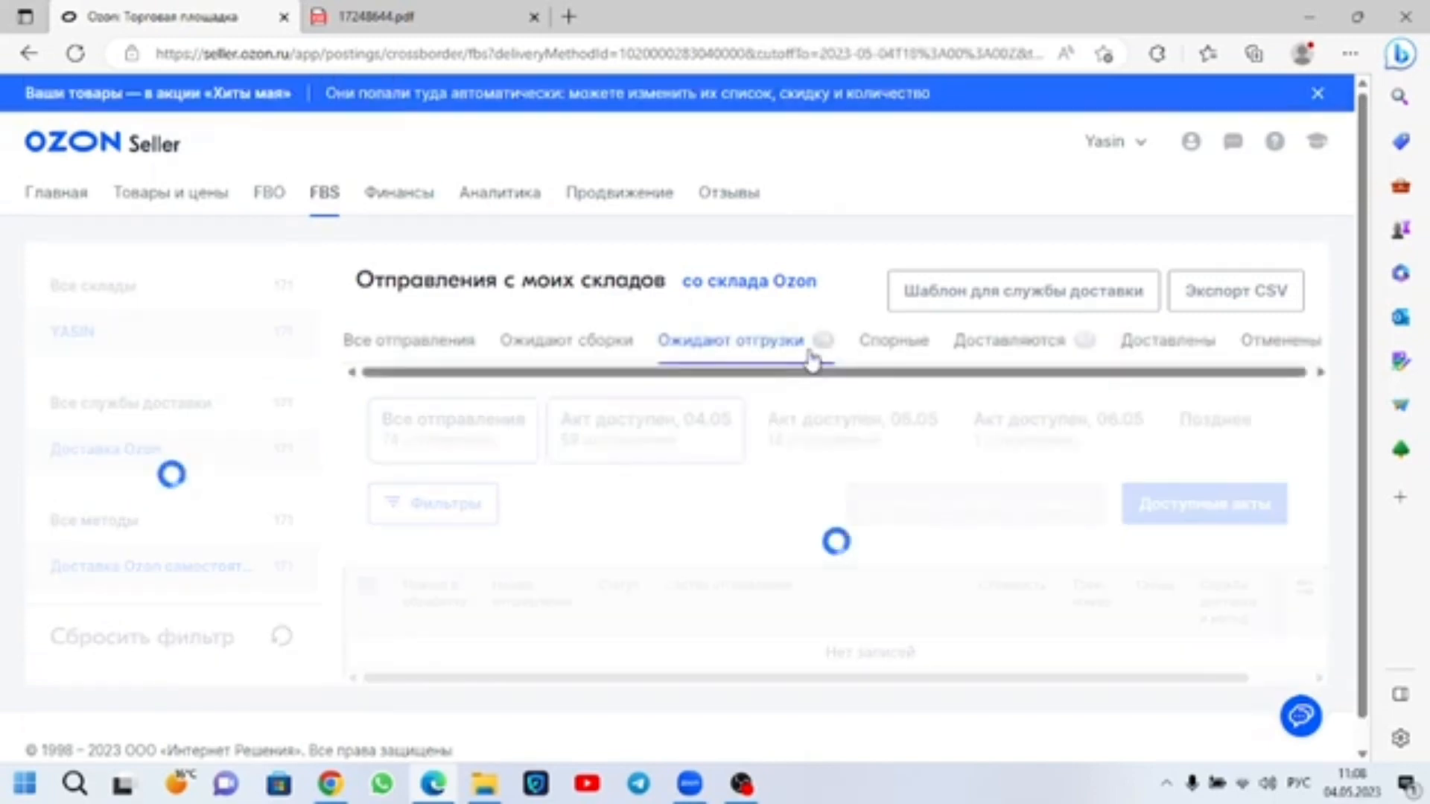
scroll(754, 490, down, 3)
scroll(755, 490, down, 20)
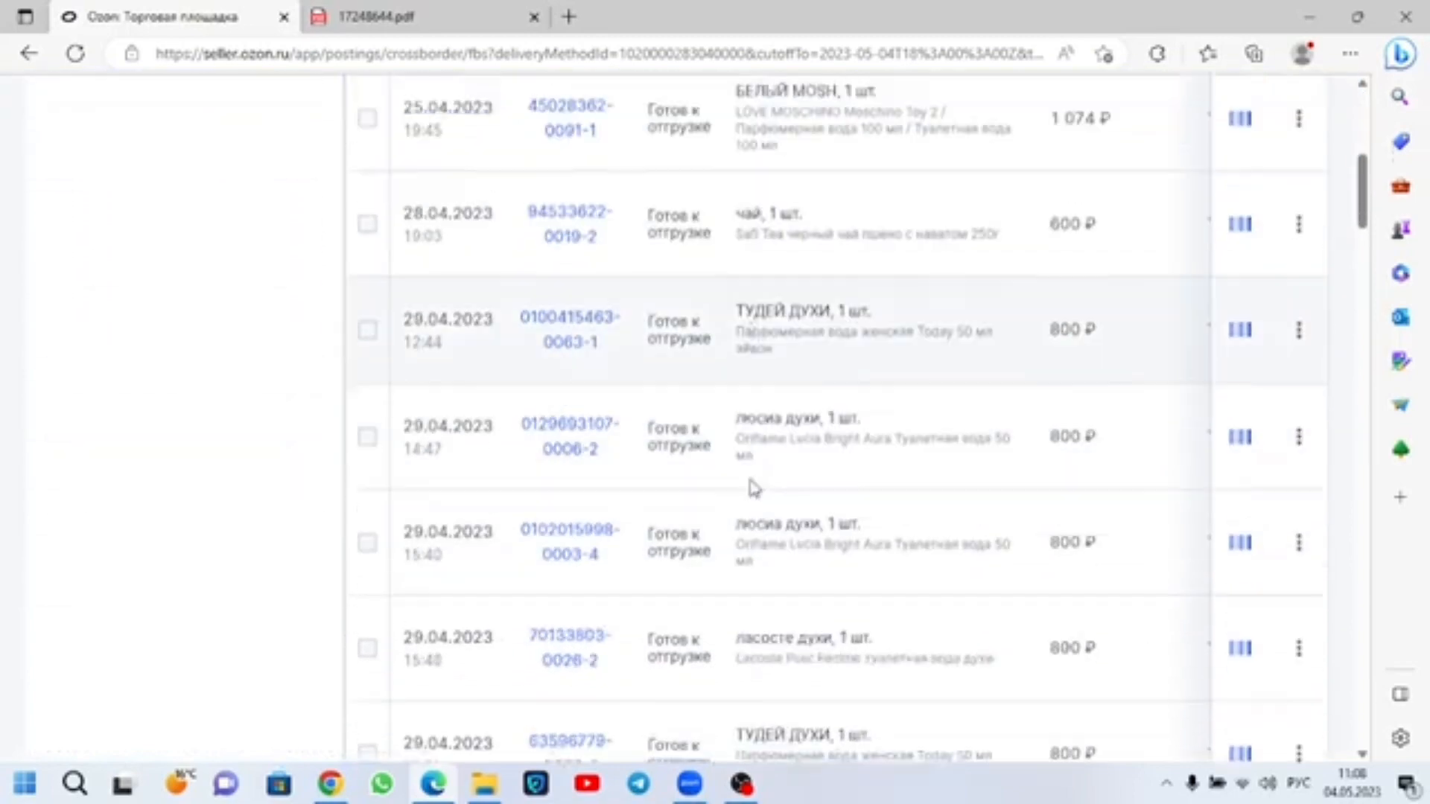
scroll(752, 480, up, 20)
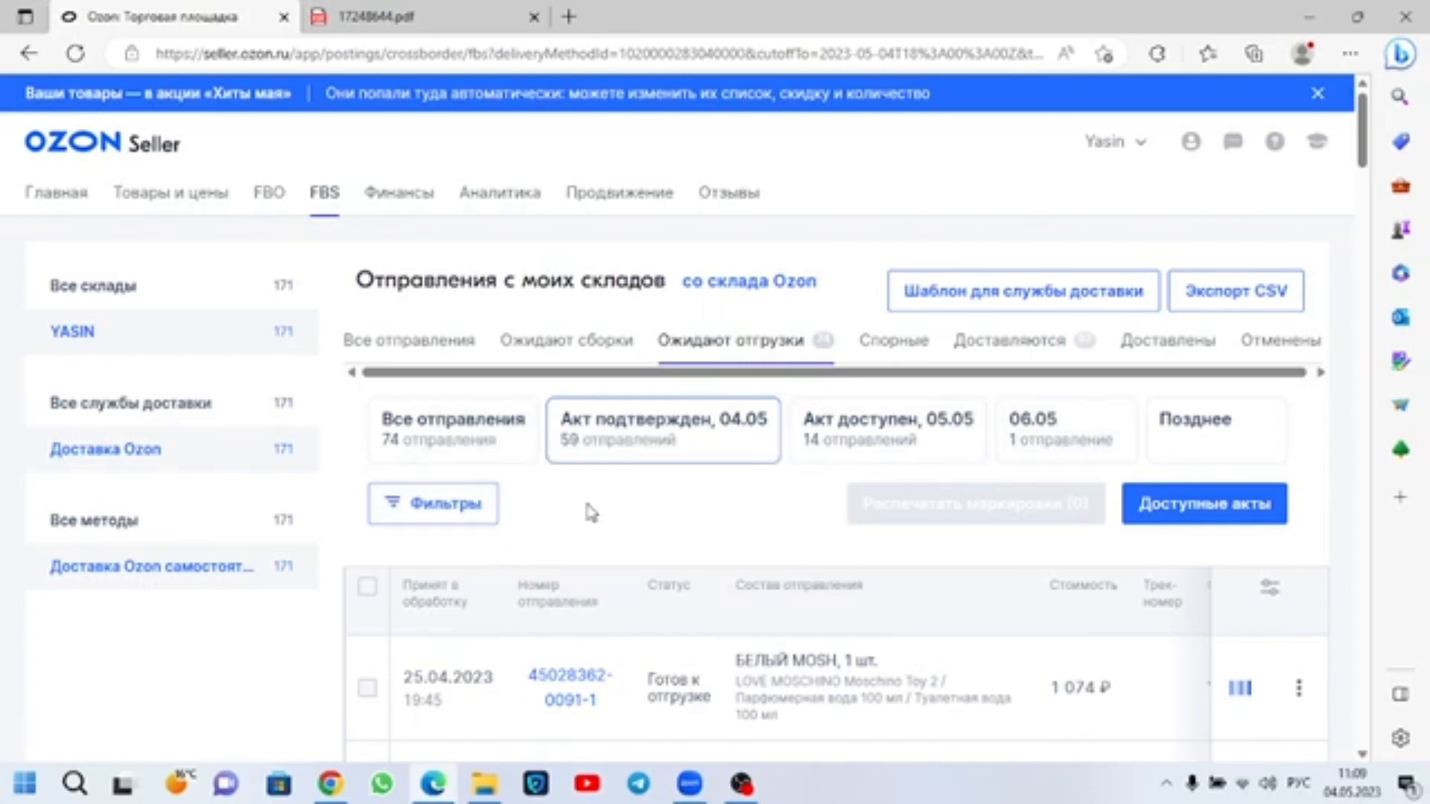
Step: Check the disputed shipments (Спорные) and look through the delivered ones (Доставлены)
click(896, 344)
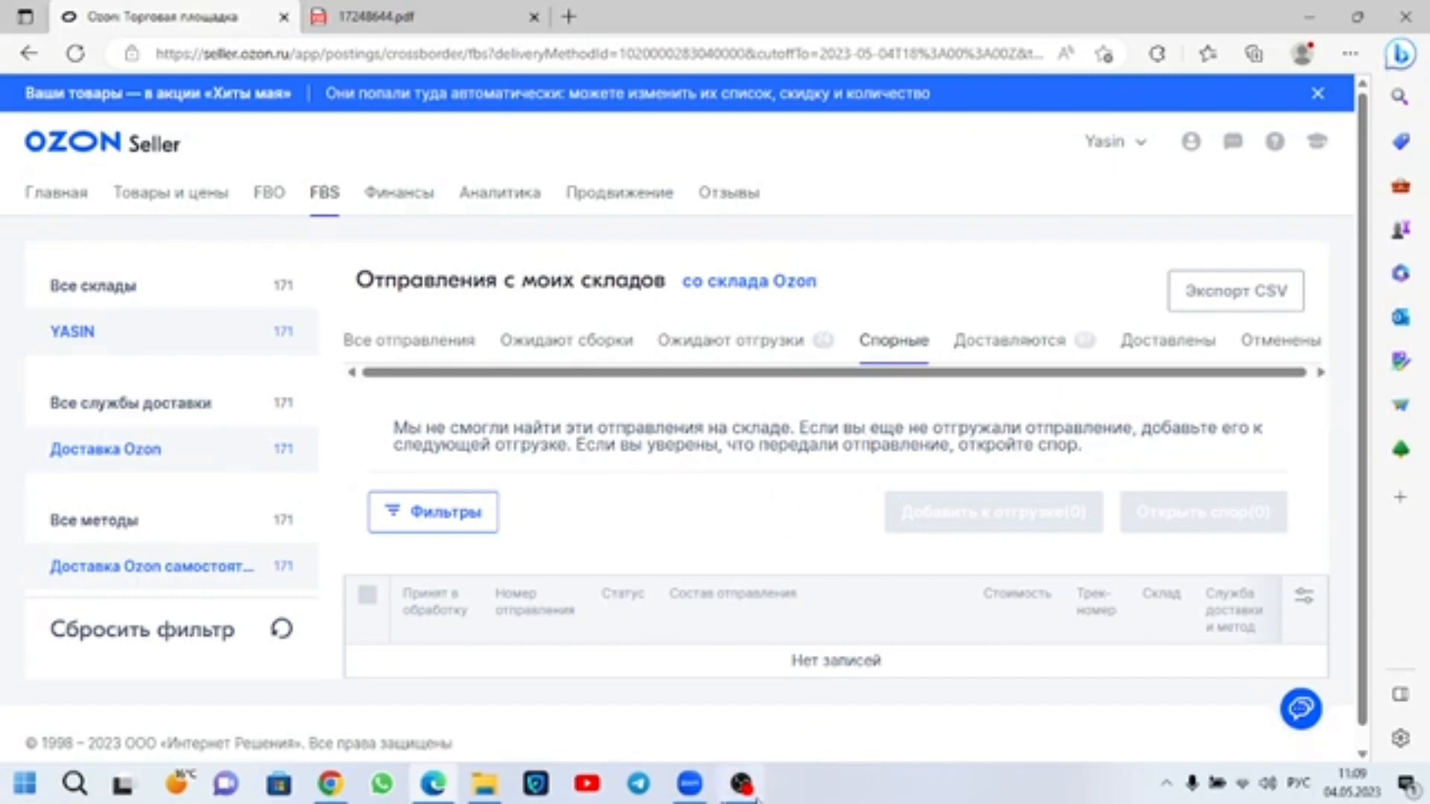
click(741, 783)
click(741, 784)
click(1167, 343)
scroll(836, 530, down, 8)
scroll(837, 530, up, 8)
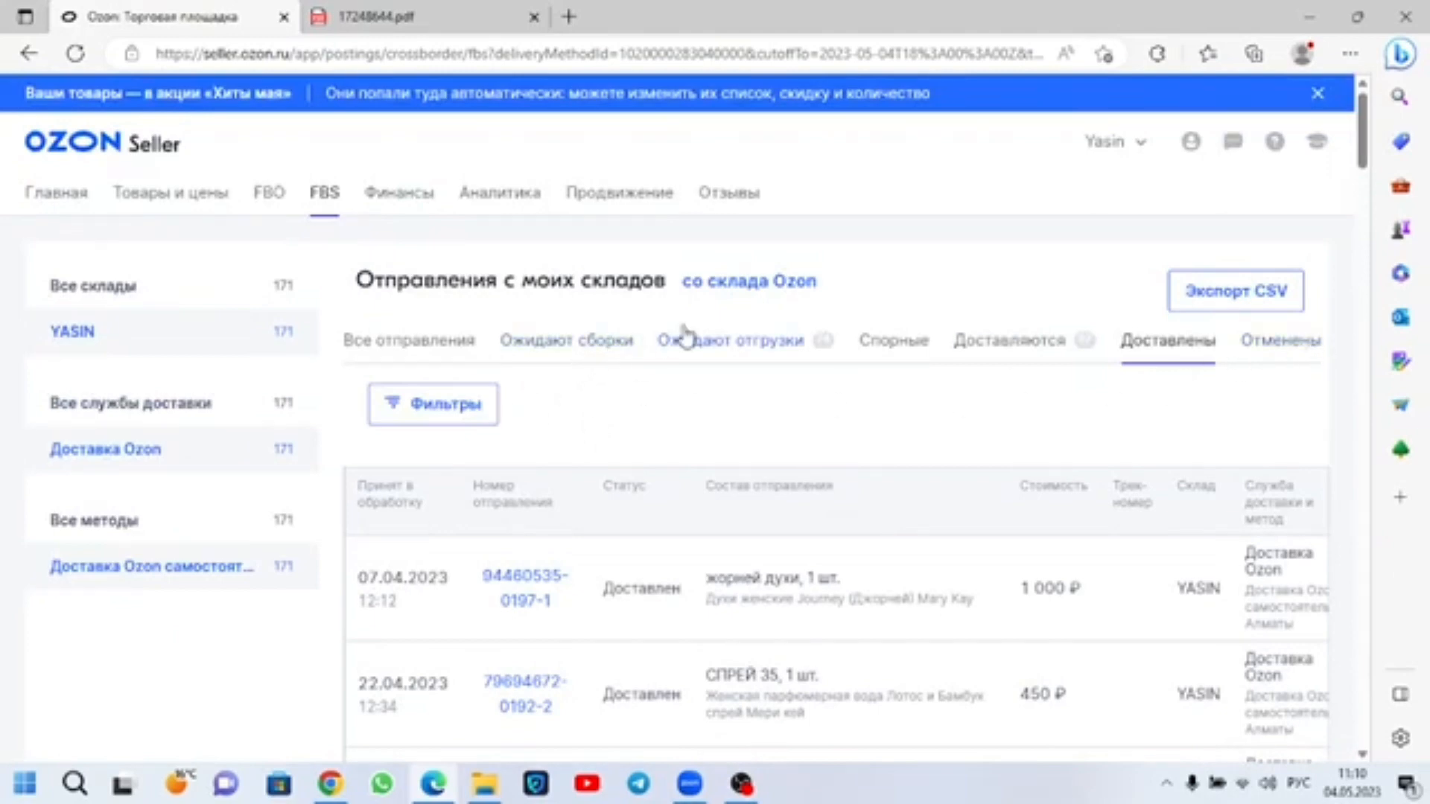
Step: Return to the shipments awaiting dispatch and view the actions available for the first shipment, dated 25.04.2023
click(794, 359)
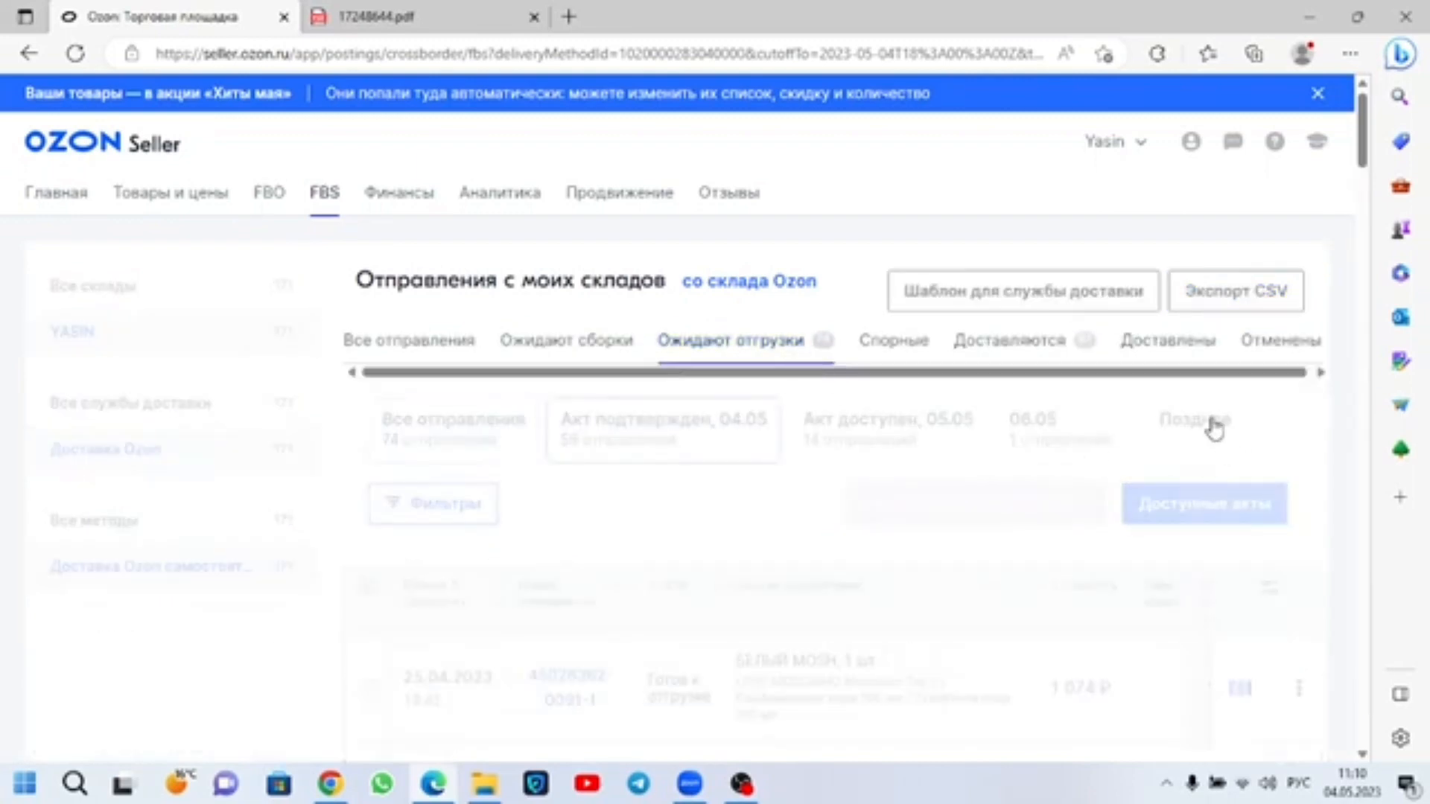
scroll(1243, 585, down, 3)
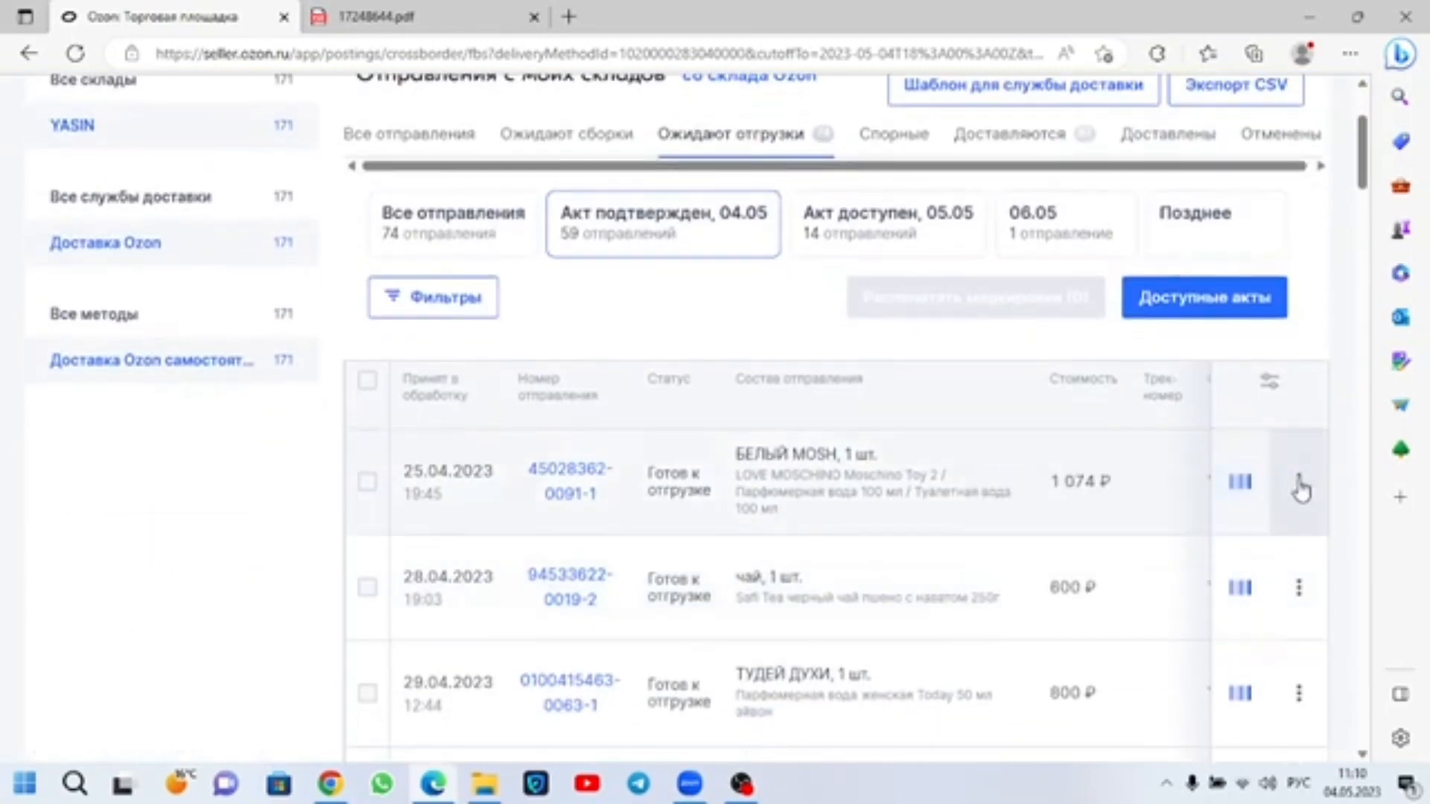
click(1302, 480)
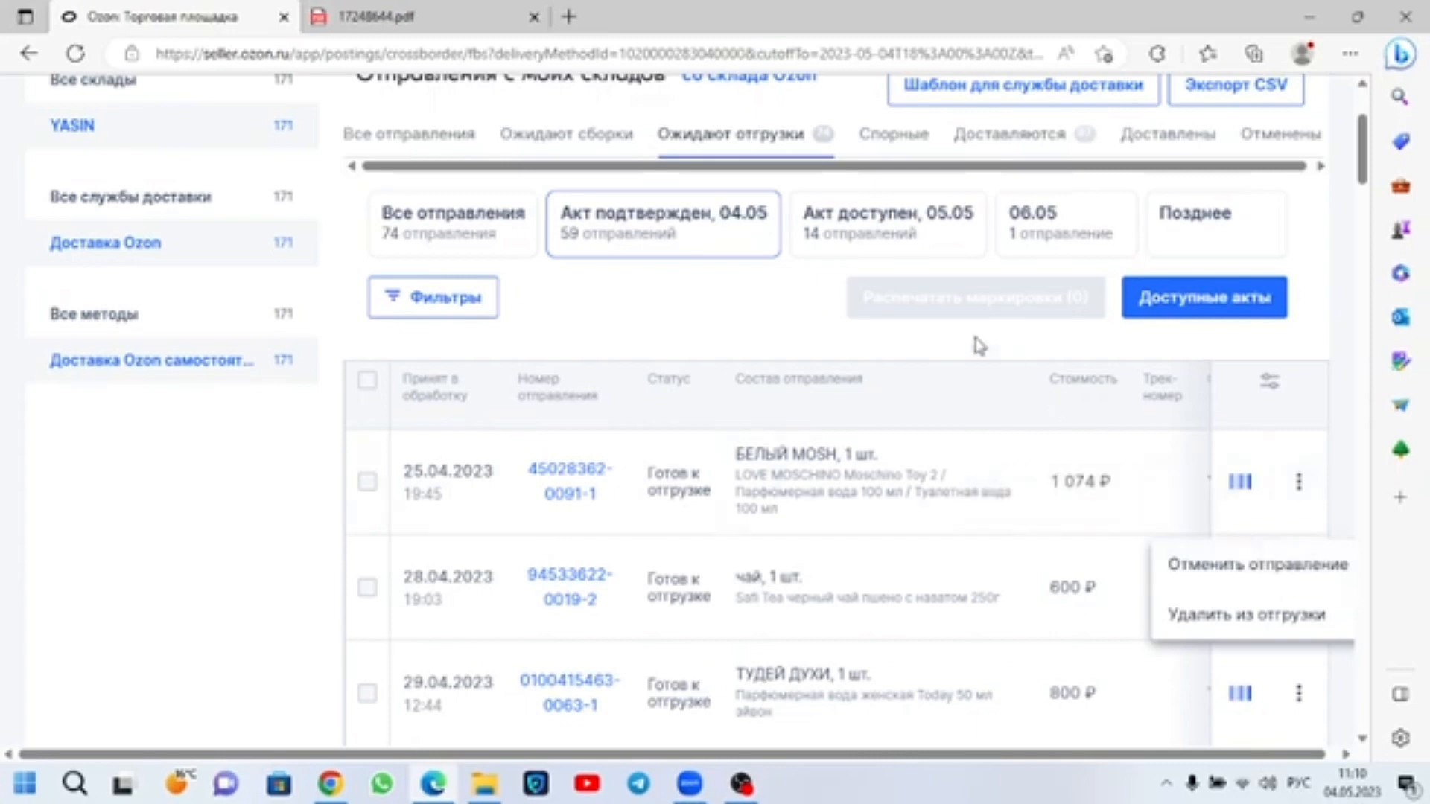
click(852, 354)
scroll(849, 358, up, 3)
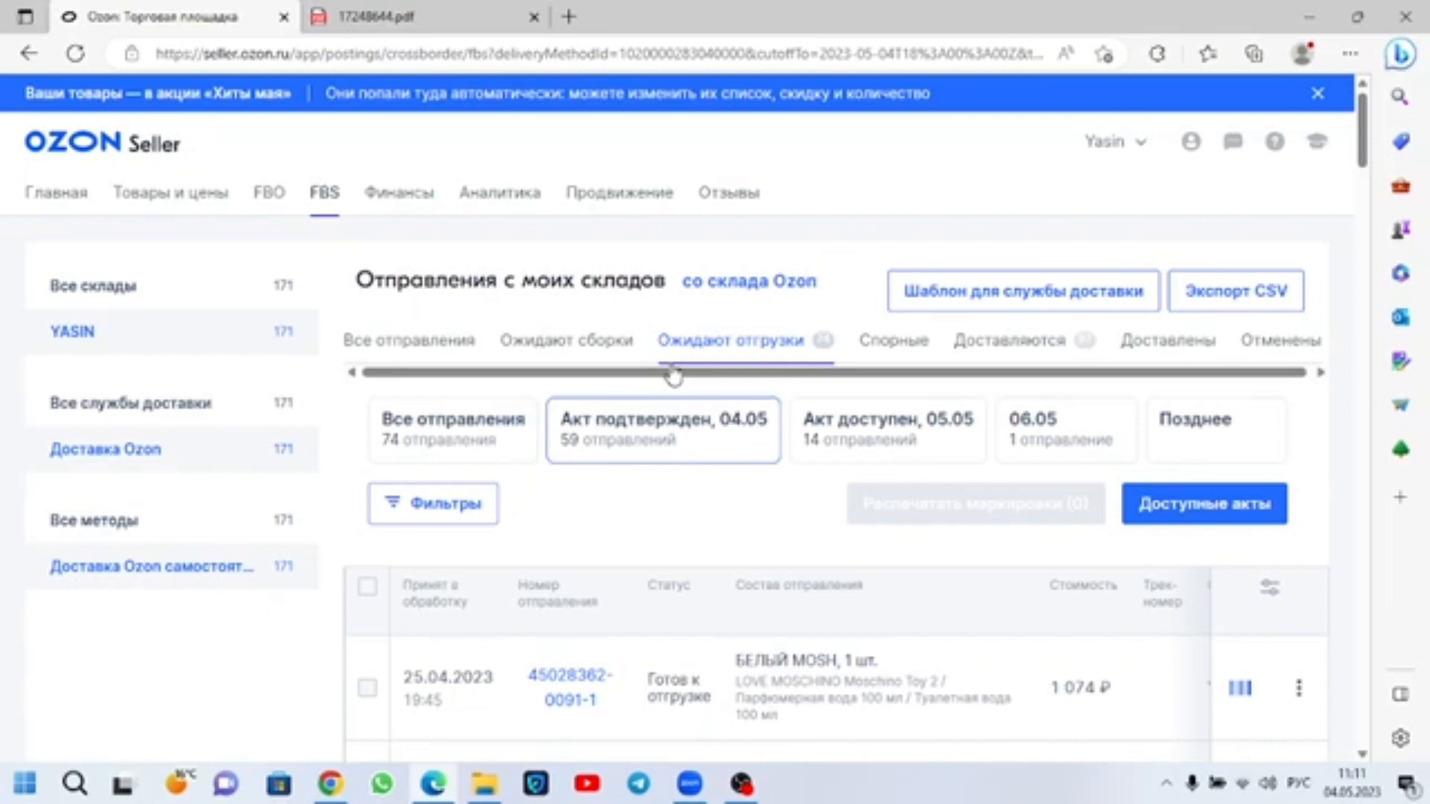
Step: Show the cancelled shipments (Отменены) and review the cancellation reasons and responsible parties
click(1304, 342)
scroll(886, 514, down, 15)
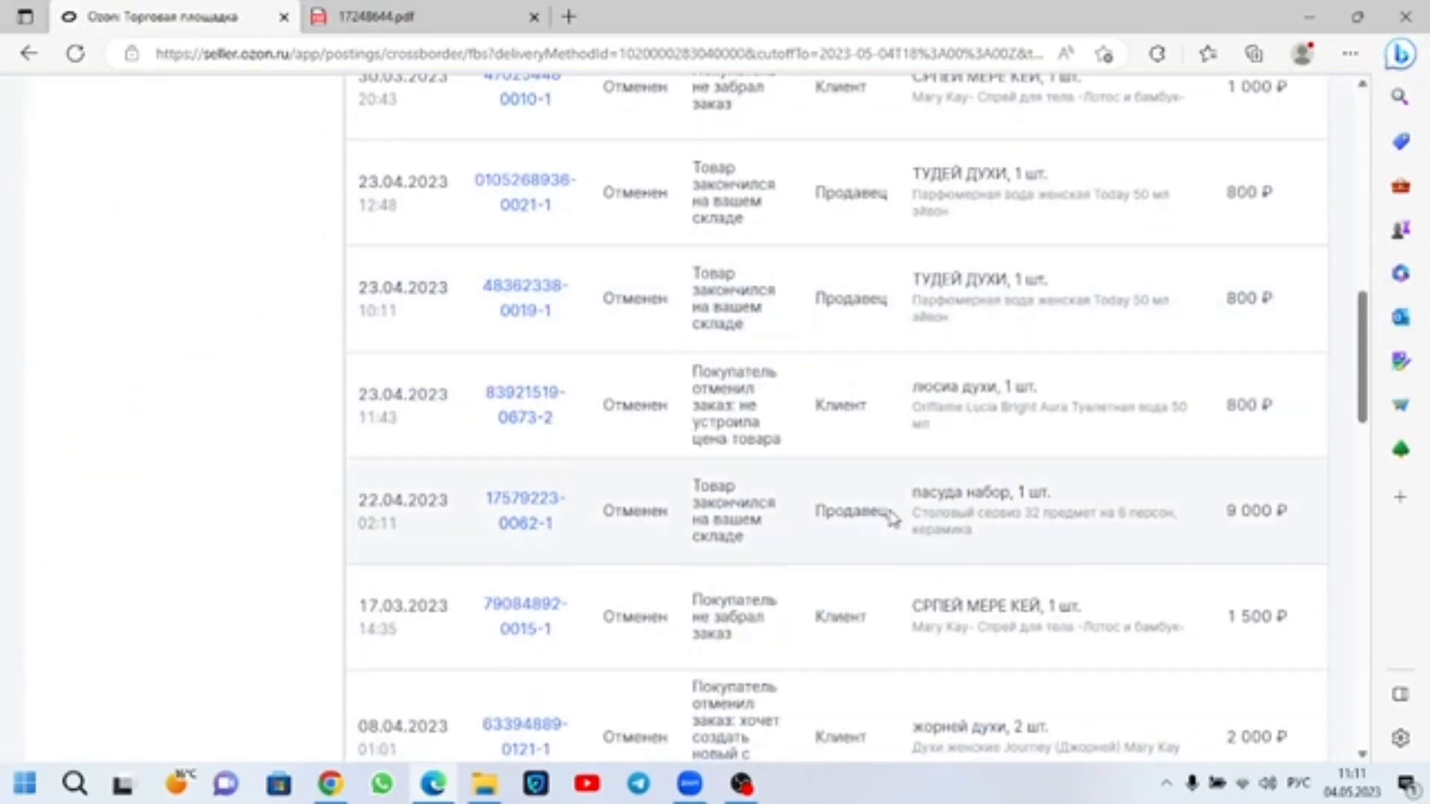
scroll(894, 517, up, 4)
scroll(886, 514, up, 5)
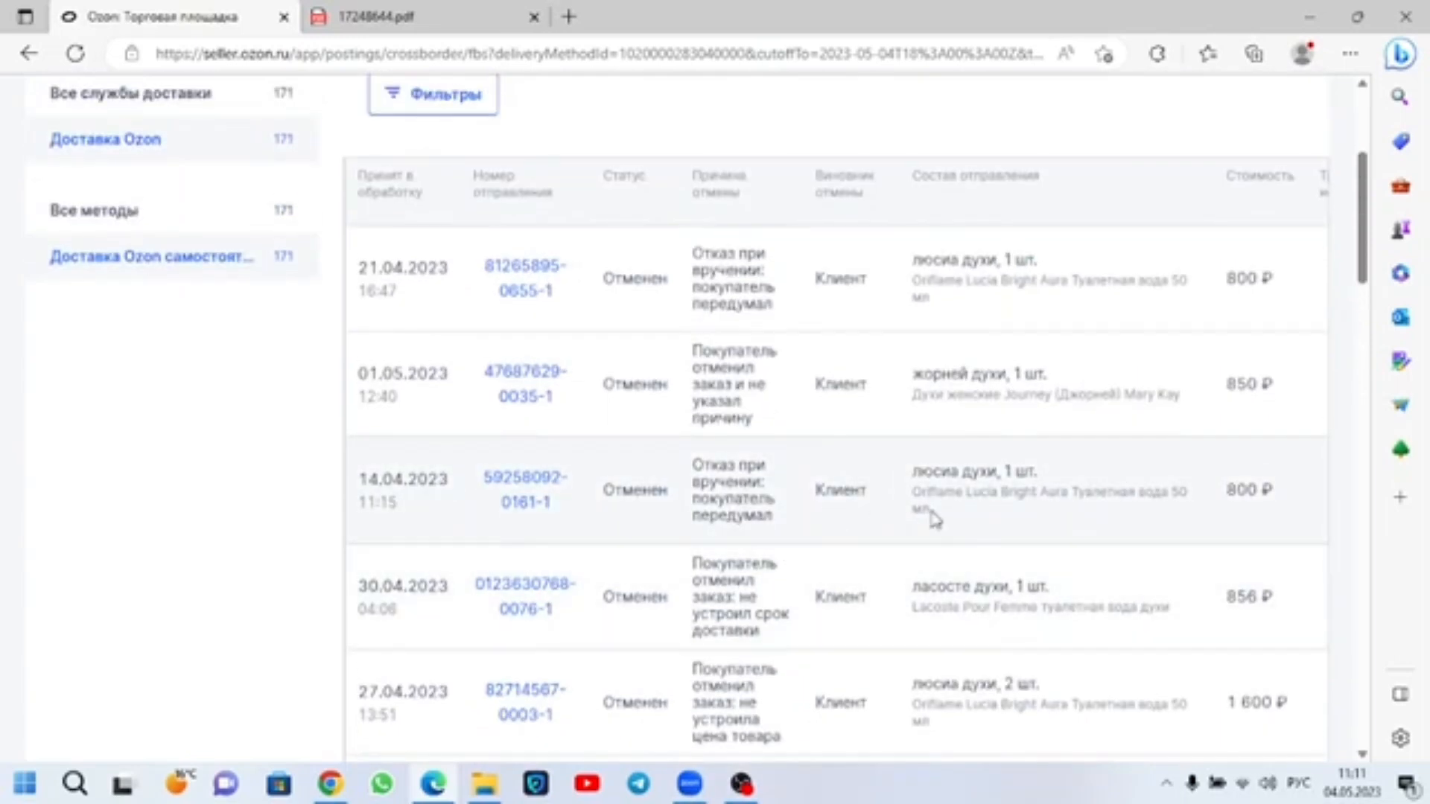
scroll(934, 519, up, 4)
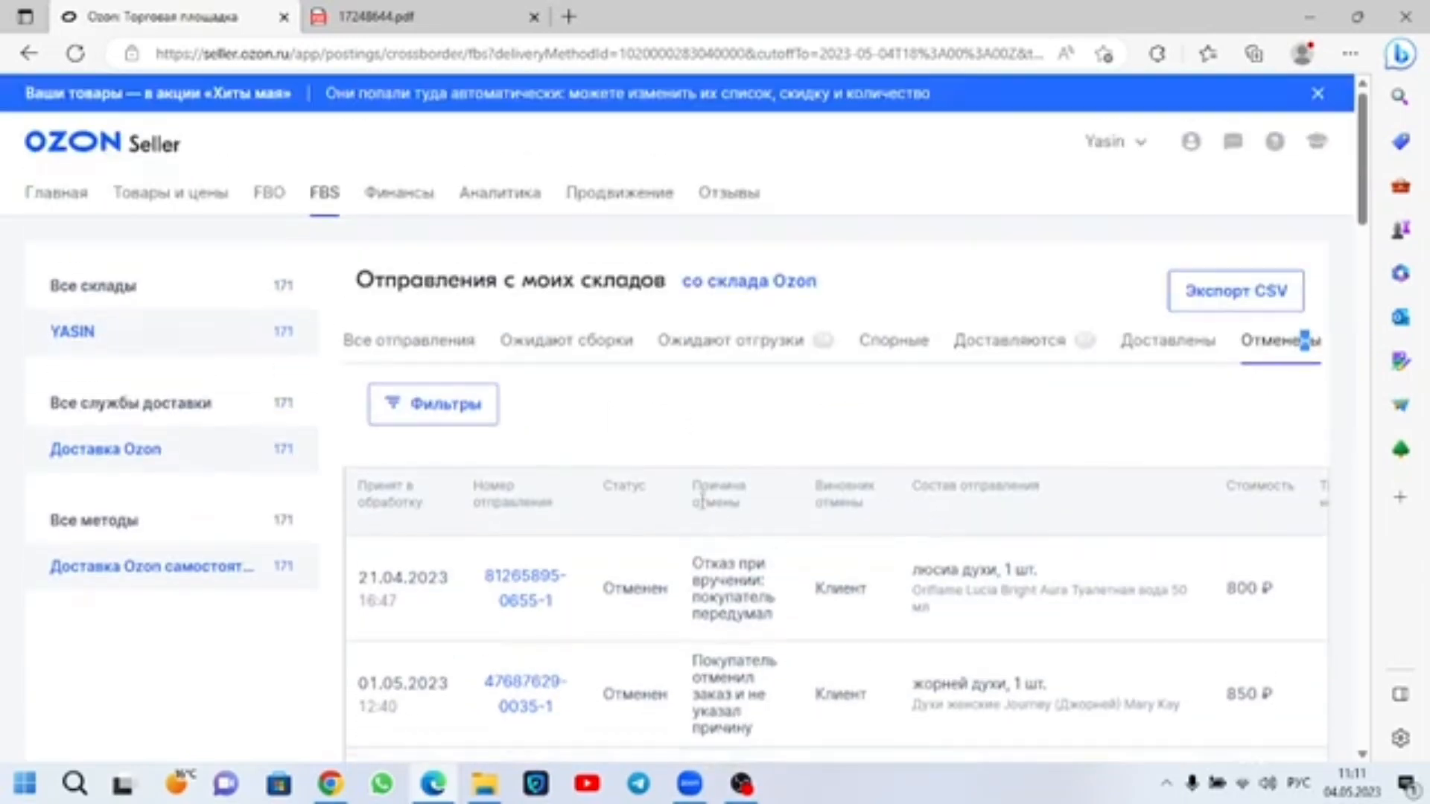
Step: Return to the shipments awaiting dispatch and select all listed shipments under the confirmed 04.05 act
click(716, 346)
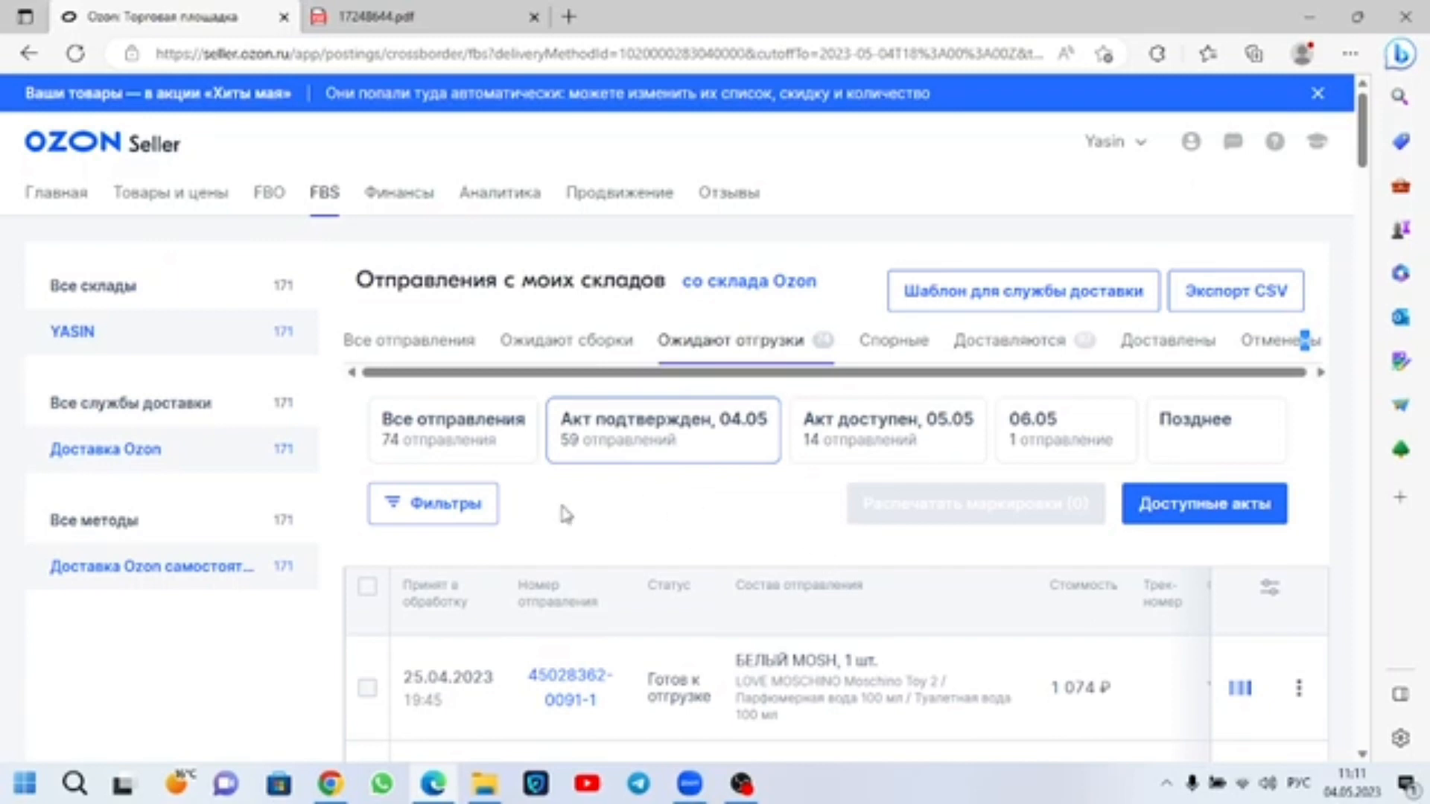
scroll(457, 519, down, 5)
scroll(459, 525, up, 4)
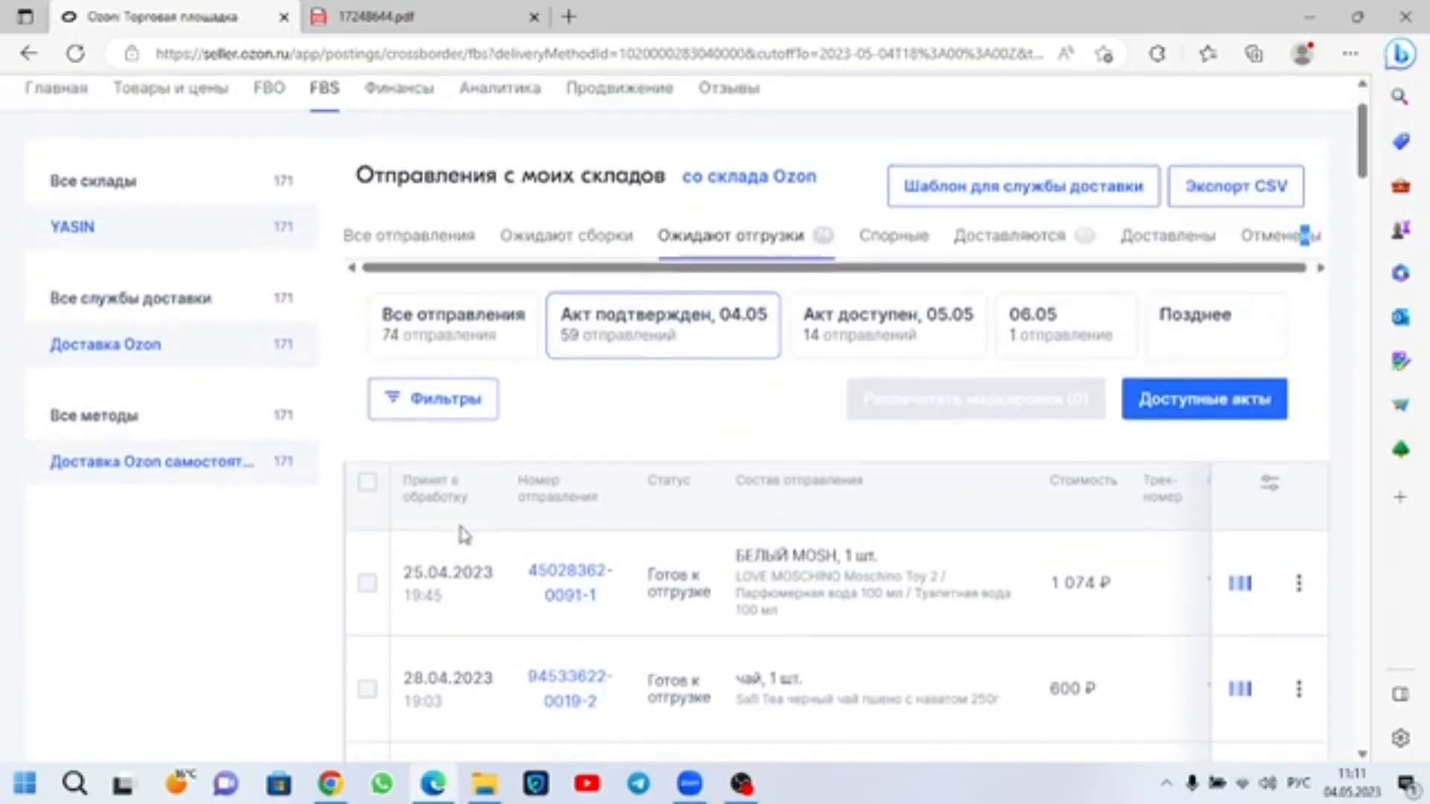
click(367, 484)
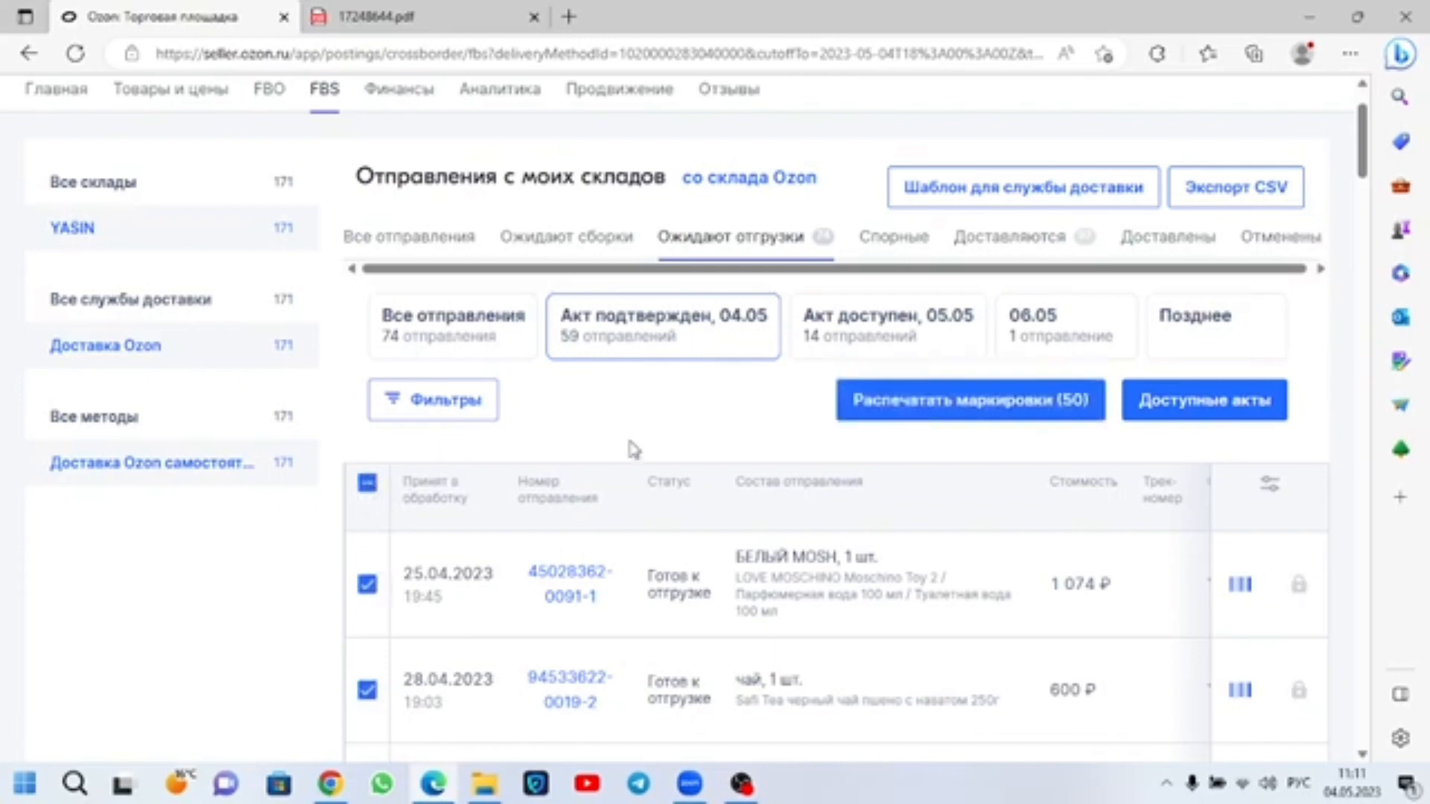
Step: Open the available acts, check the status and shipment count of the 04 May Ozon delivery act, and continue to its details
click(1206, 402)
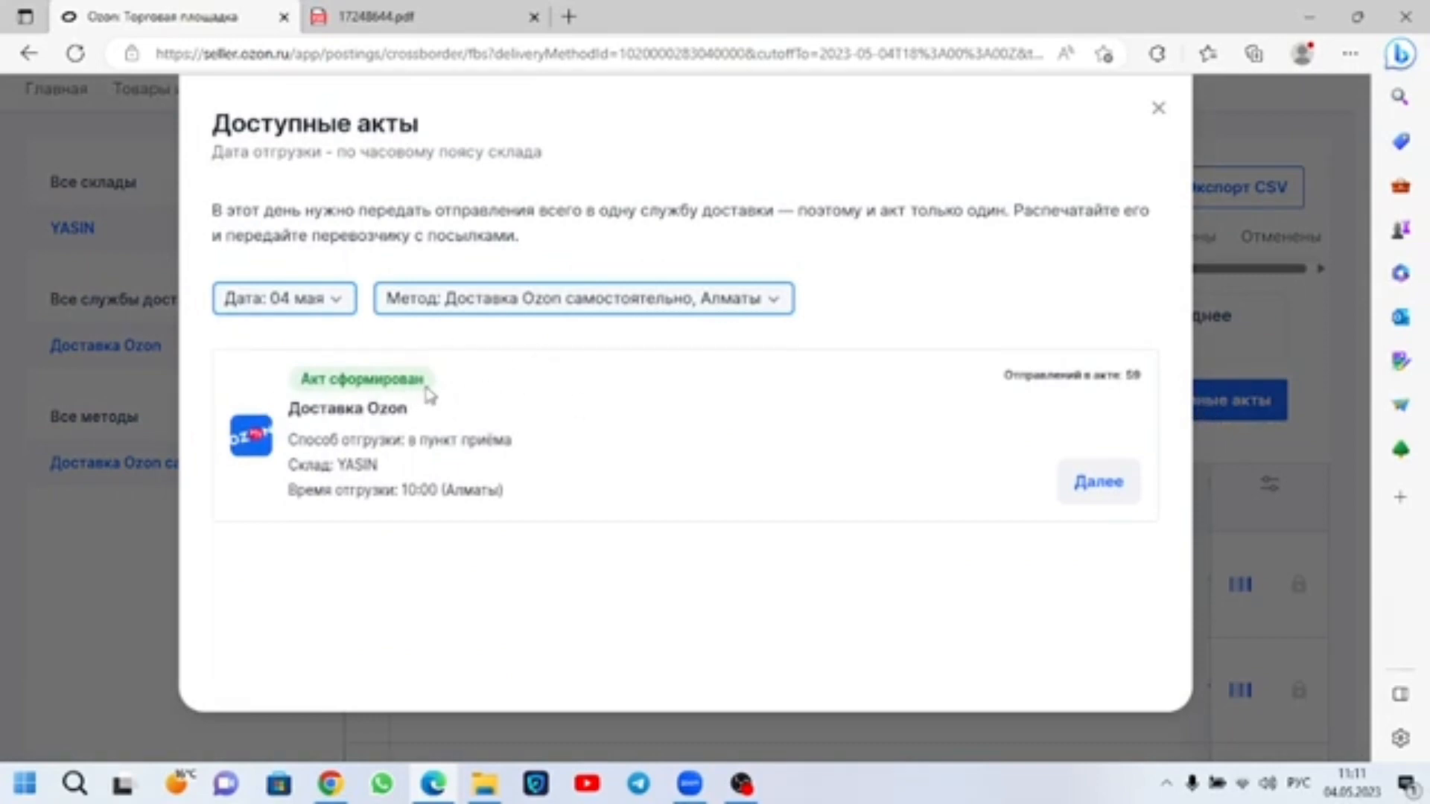
drag(427, 390, 297, 388)
click(651, 409)
drag(1002, 380, 1164, 377)
click(1101, 490)
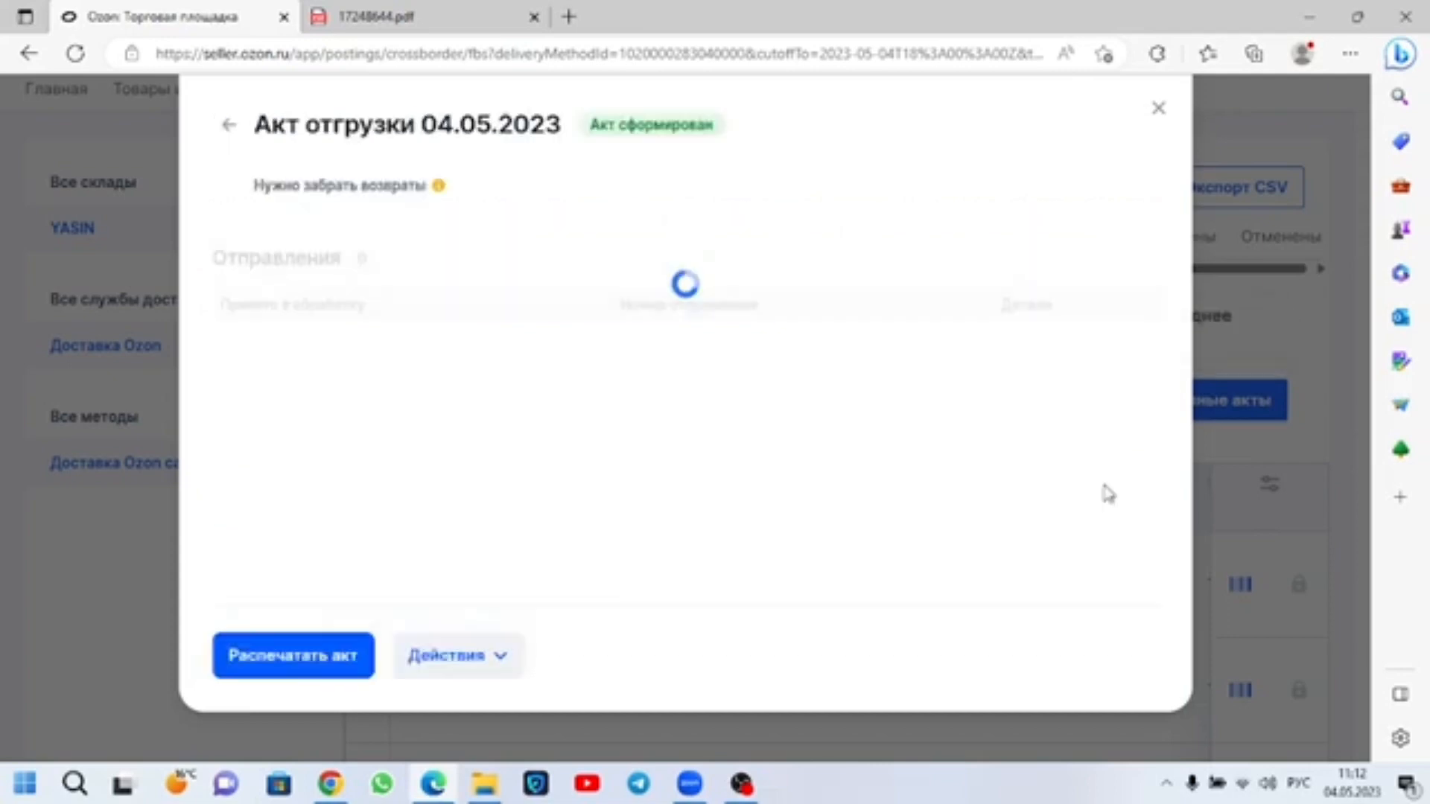
Step: Look through the shipments in the 04.05.2023 act, print the act to PDF and open the downloaded file 17248644 (1).pdf
scroll(528, 443, down, 10)
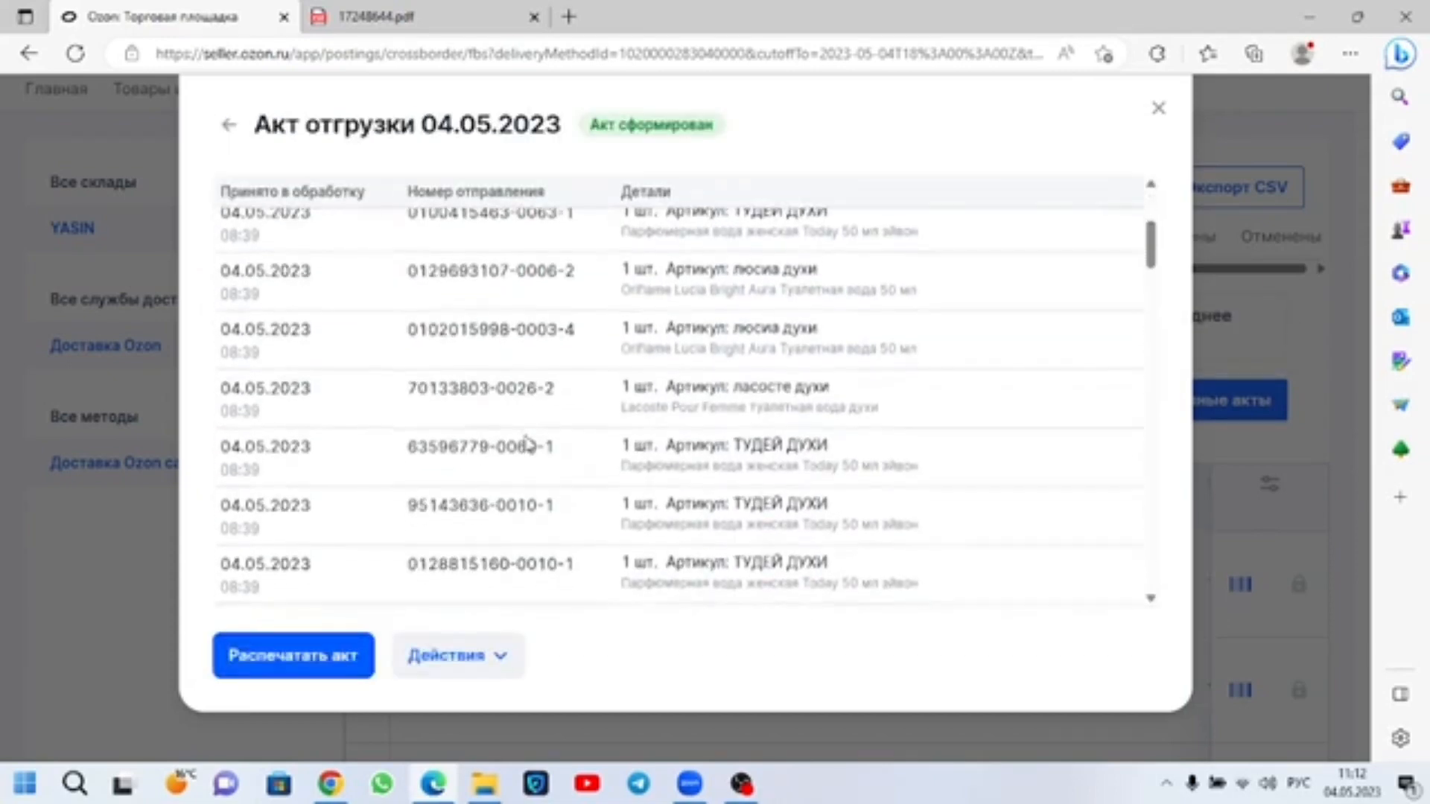
scroll(528, 444, down, 10)
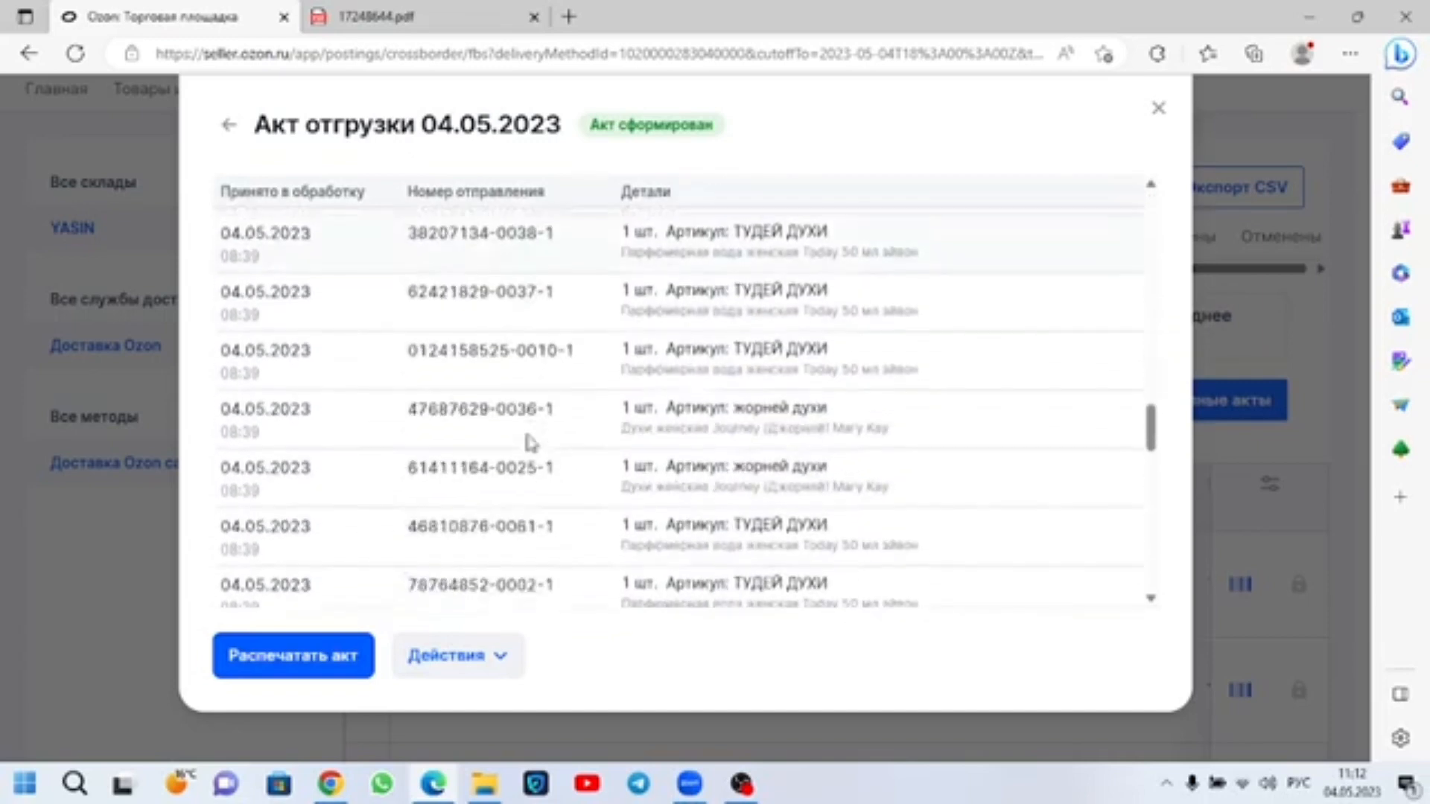
click(346, 653)
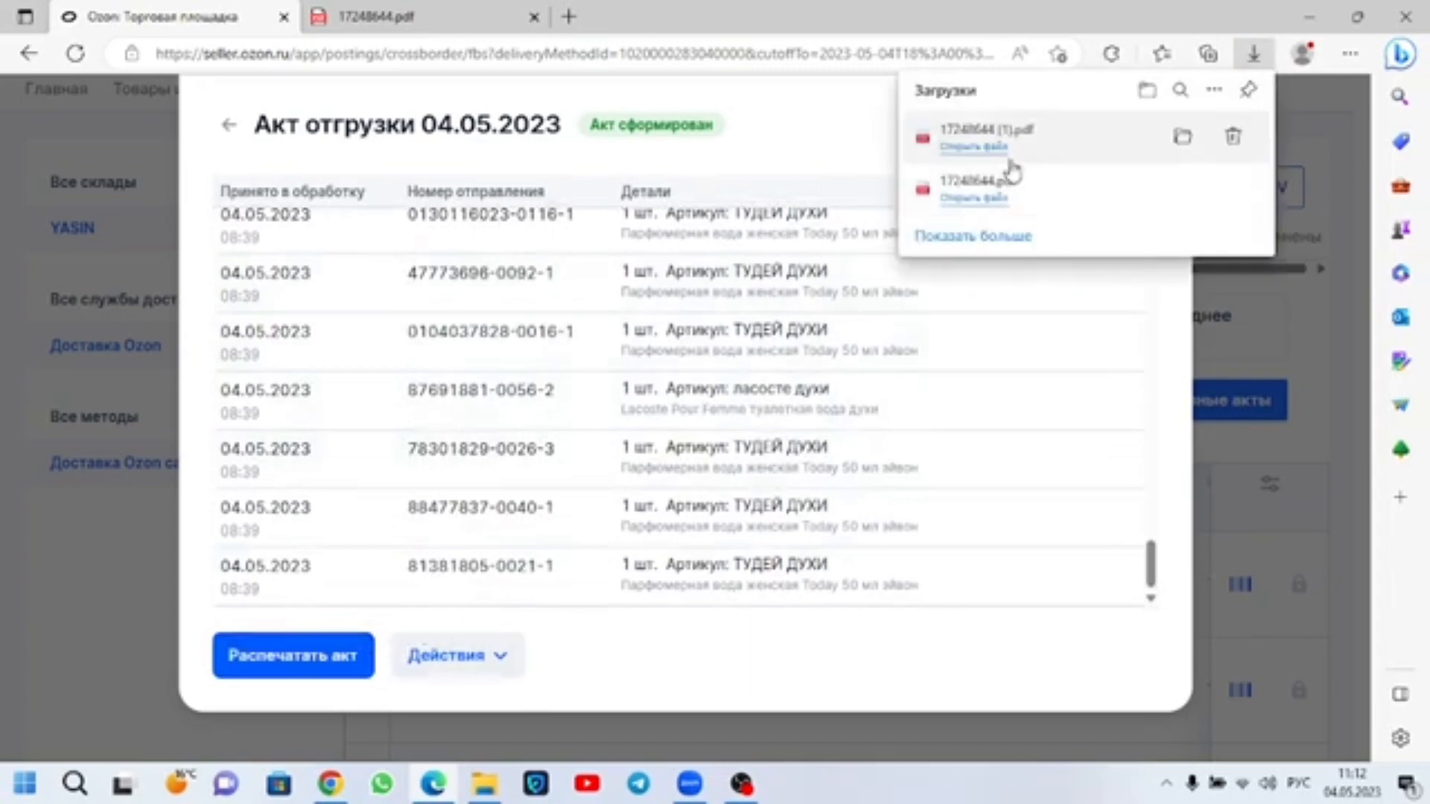
click(996, 161)
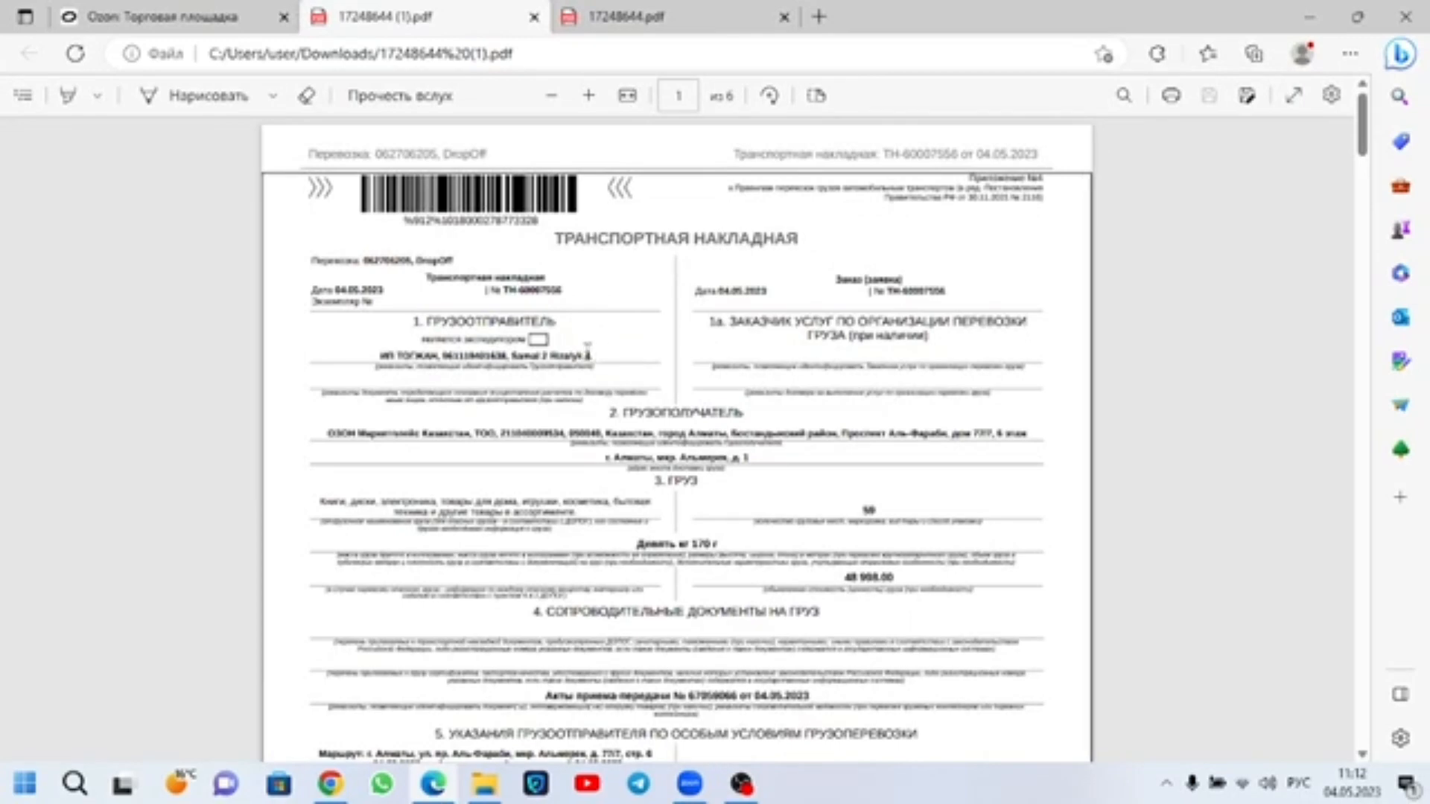
Step: Examine the consignor details and the cargo's quantity, declared value and weight on the transport waybill
drag(588, 355, 376, 356)
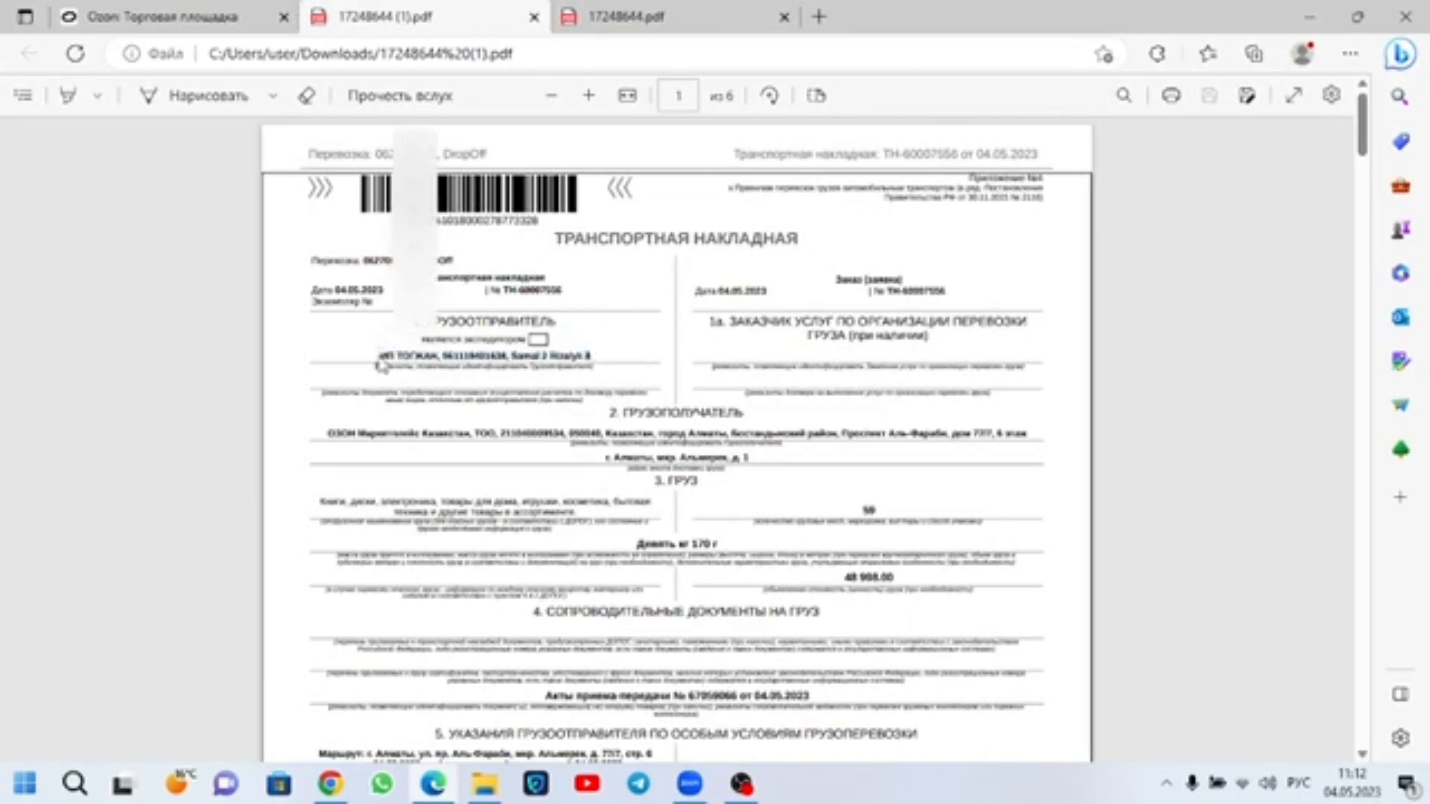
click(483, 363)
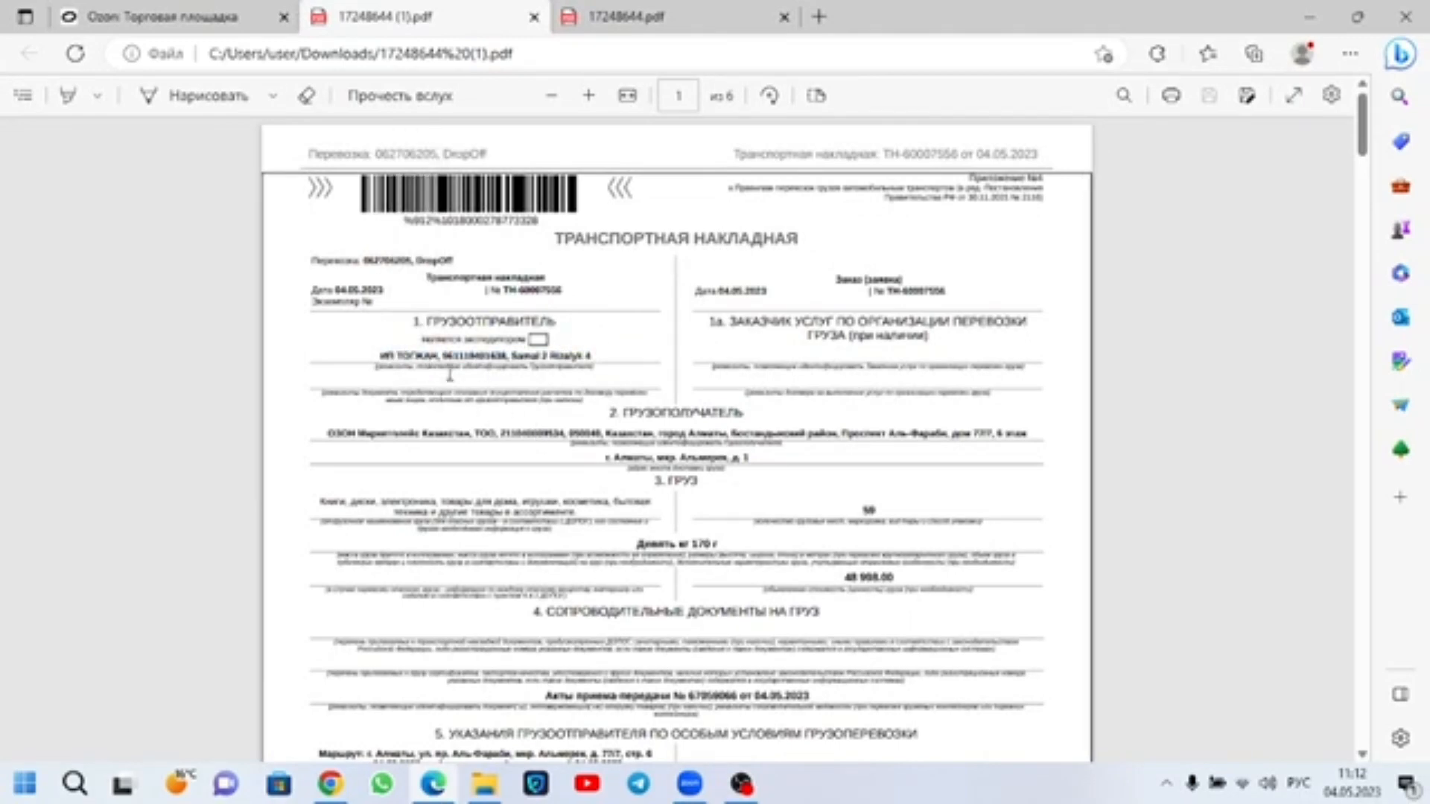
drag(901, 520, 869, 511)
click(870, 511)
drag(895, 577, 855, 578)
drag(720, 544, 678, 544)
Step: Examine the waybill's delivery address, the accompanying handover act reference and the route in section 5
scroll(707, 372, down, 3)
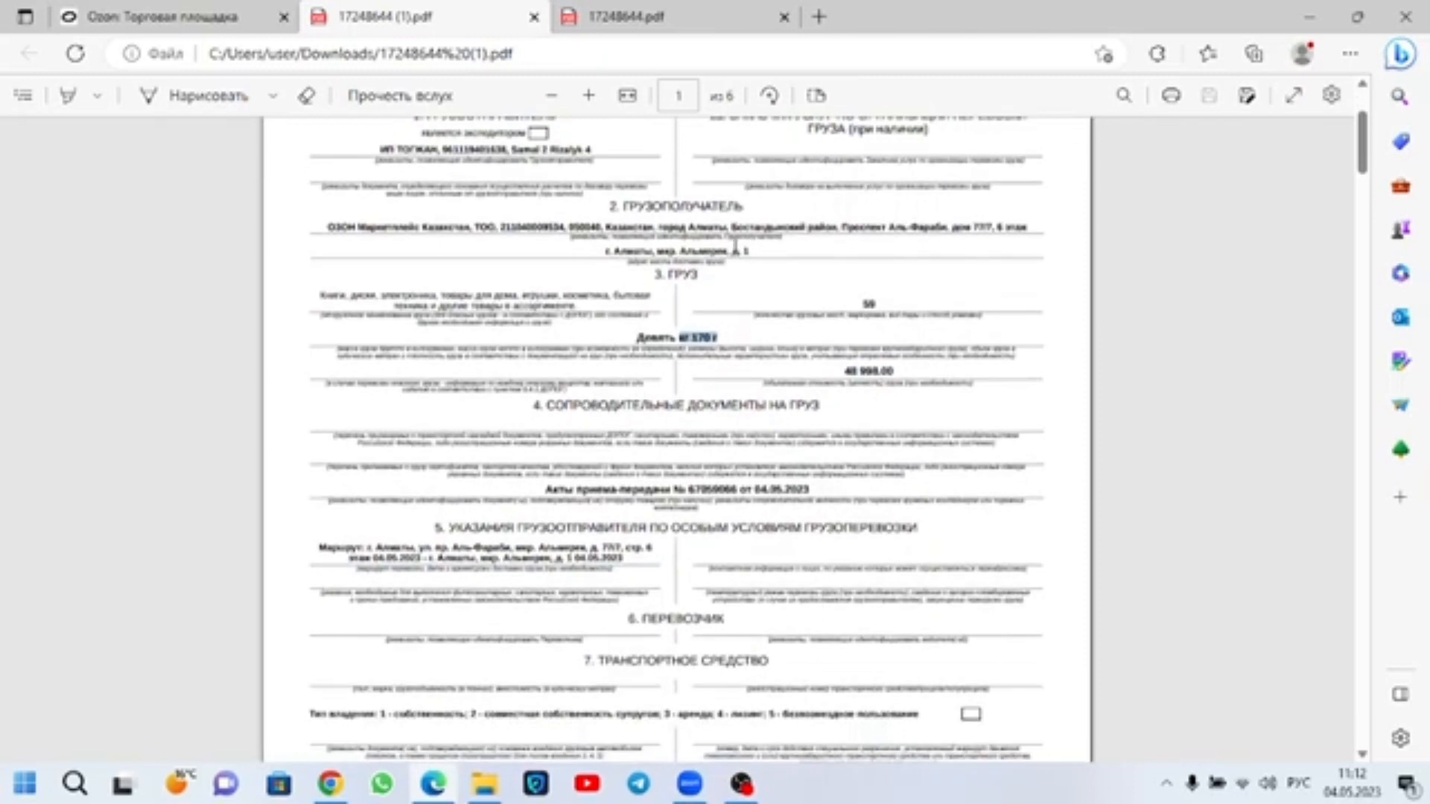
drag(746, 251, 682, 251)
drag(767, 489, 672, 490)
drag(652, 575, 280, 549)
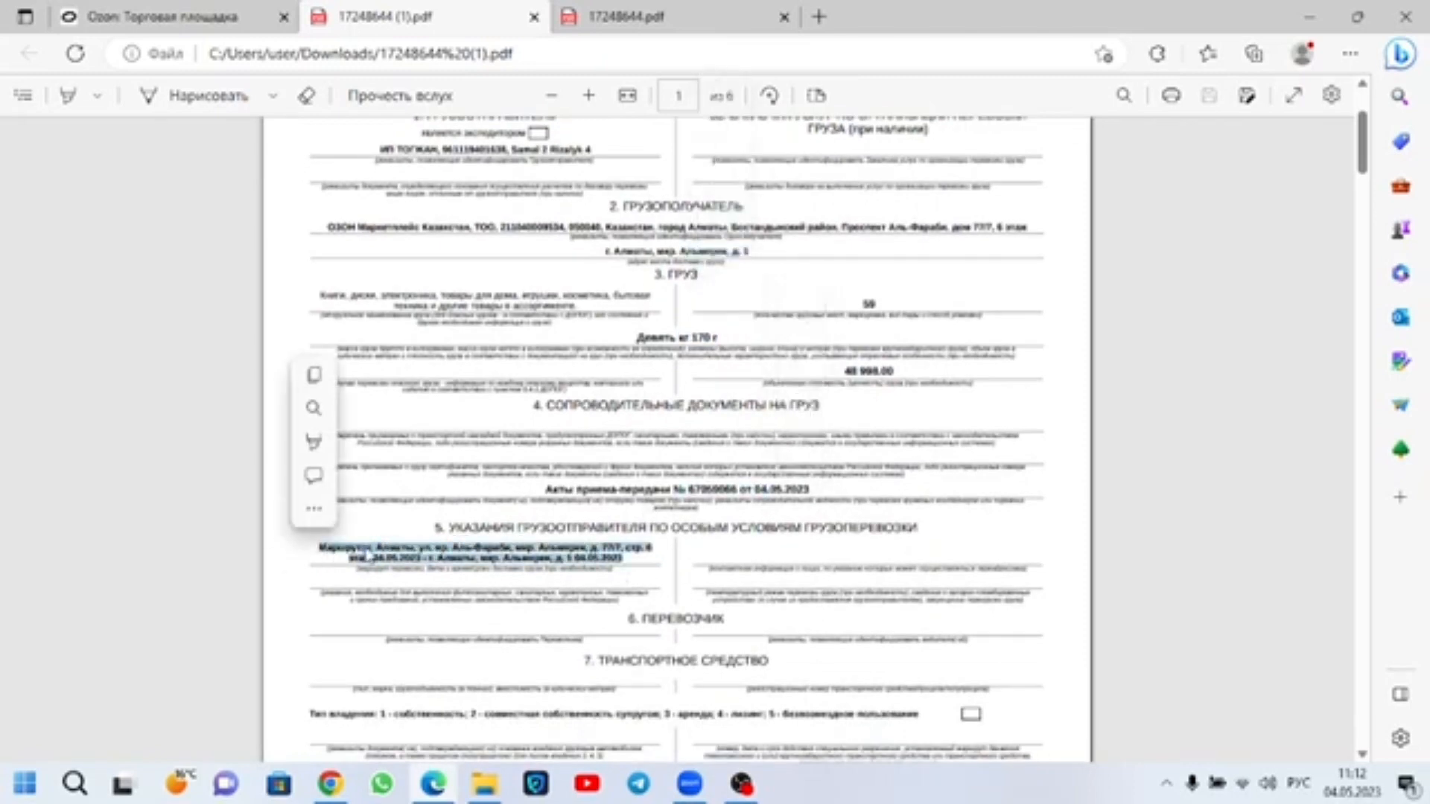
click(441, 540)
scroll(659, 536, down, 15)
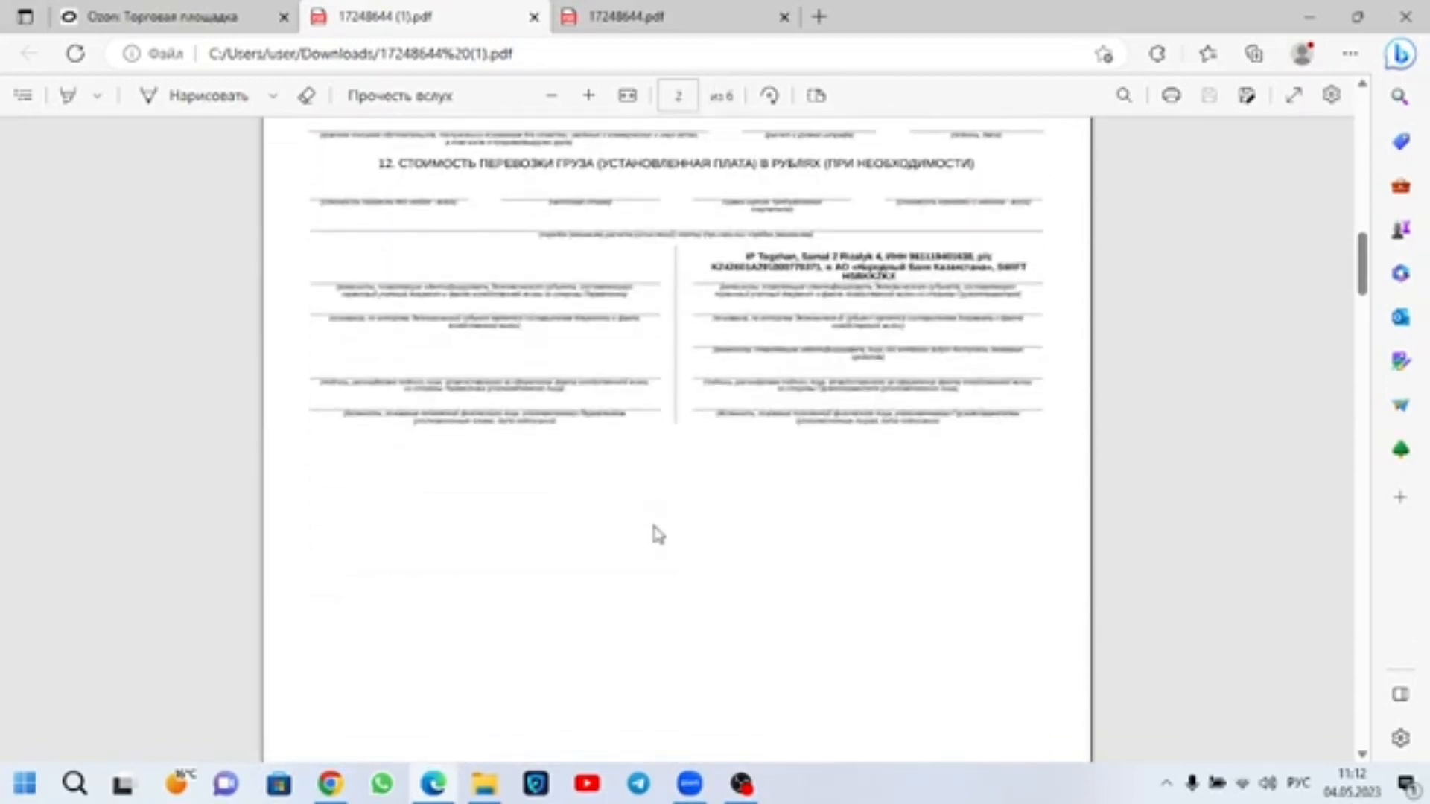
Step: Examine the handover act's shipment table, including recipients, delivery cities and hazard classes, down to the signature section
scroll(655, 511, down, 10)
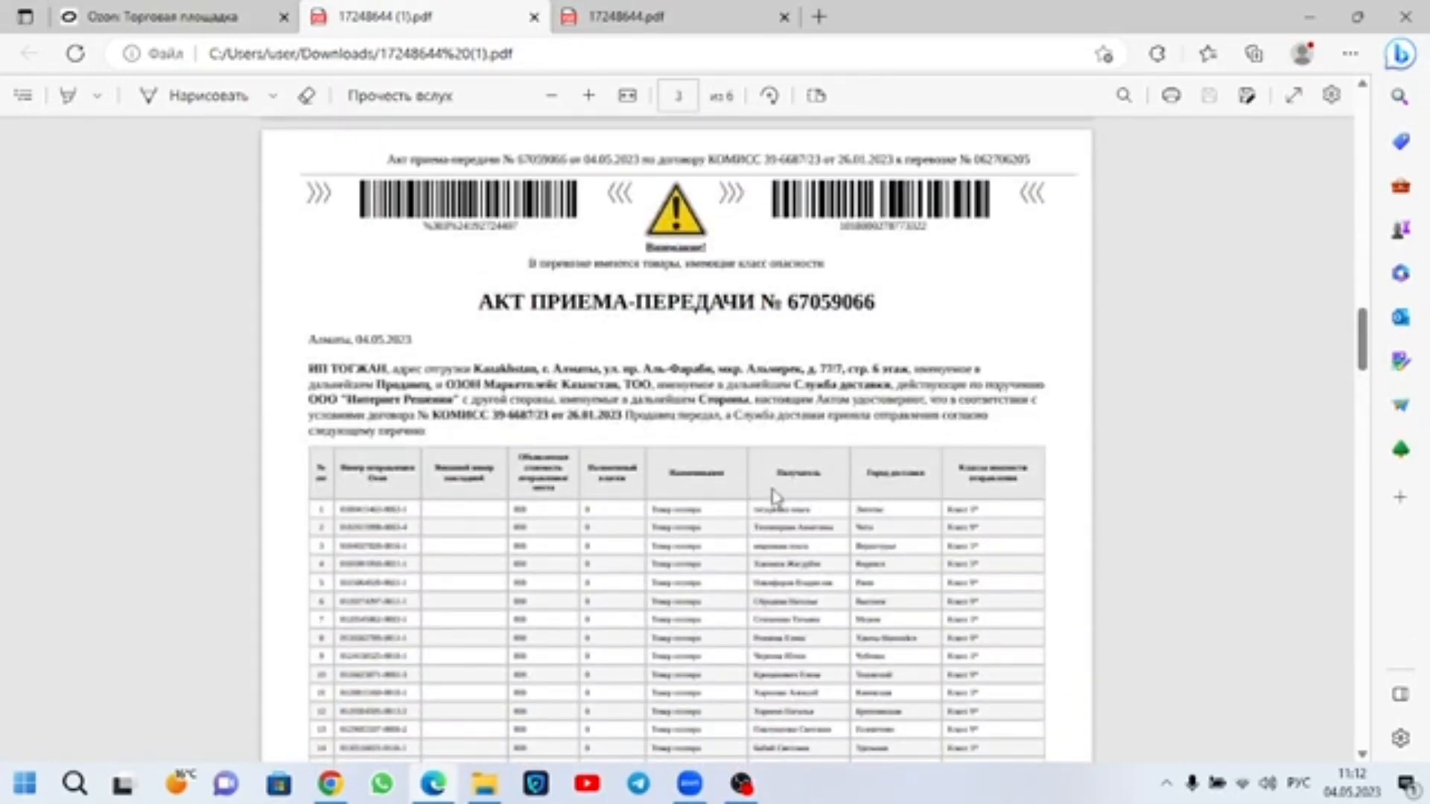
drag(817, 621, 755, 509)
click(864, 556)
scroll(863, 579, down, 7)
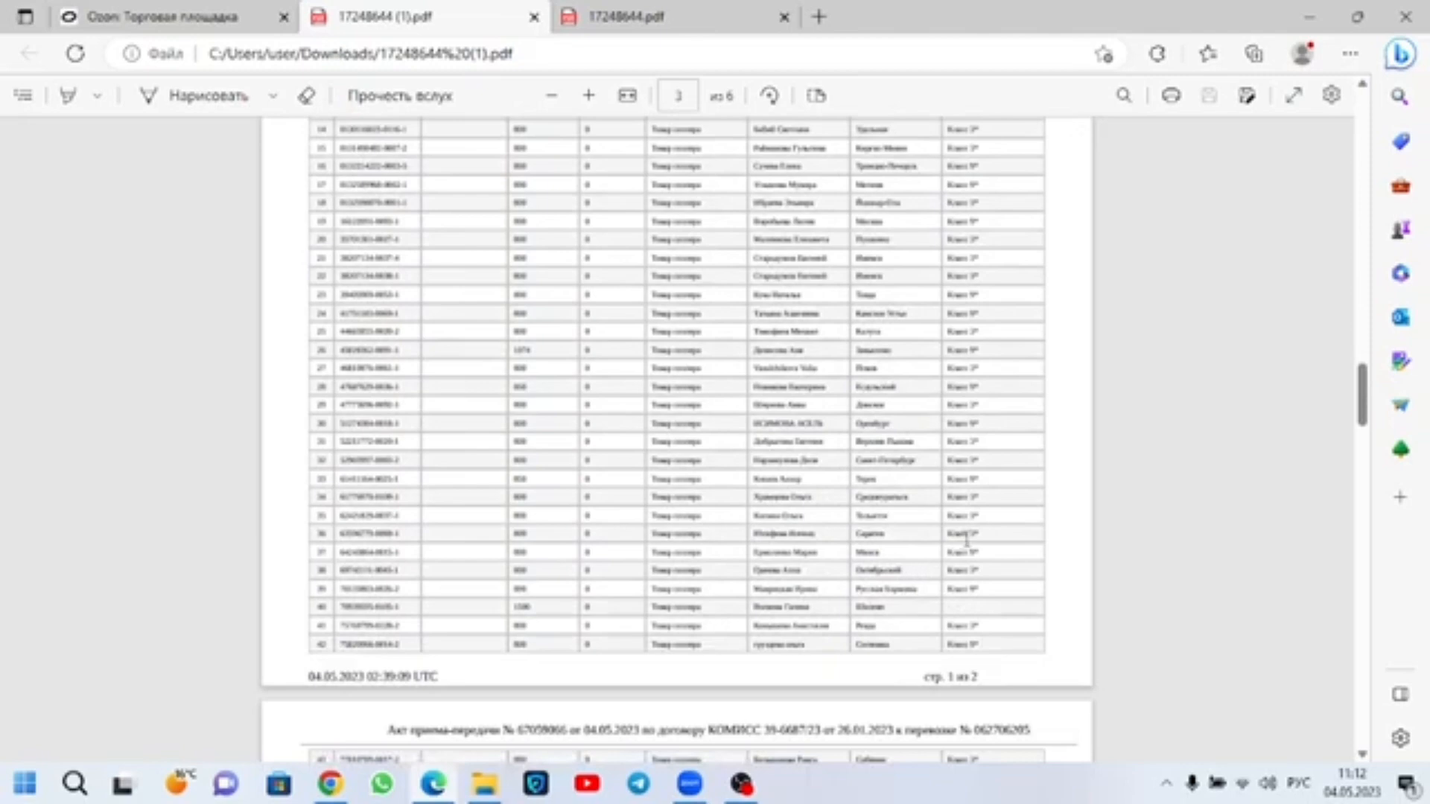
scroll(966, 540, up, 5)
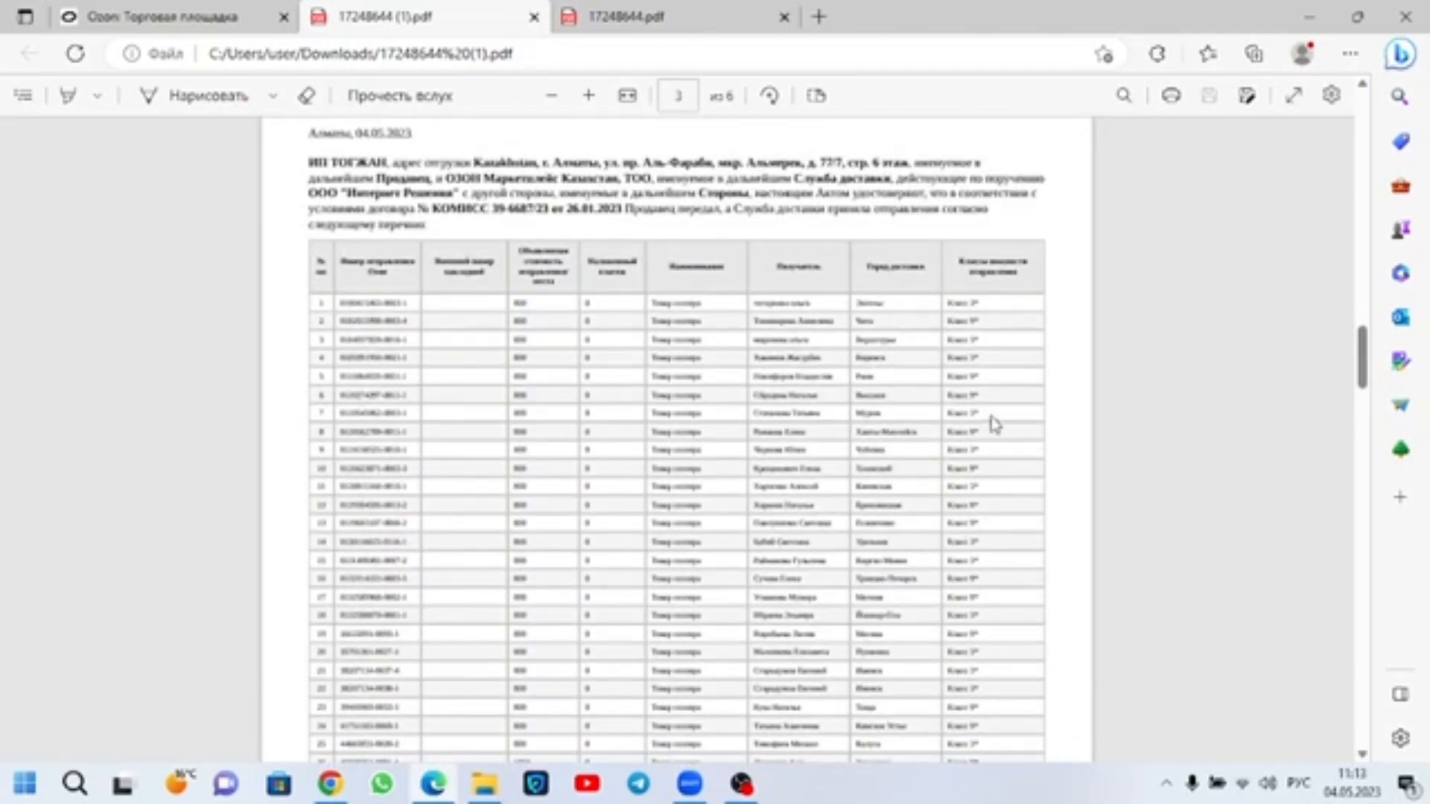
scroll(984, 402, down, 10)
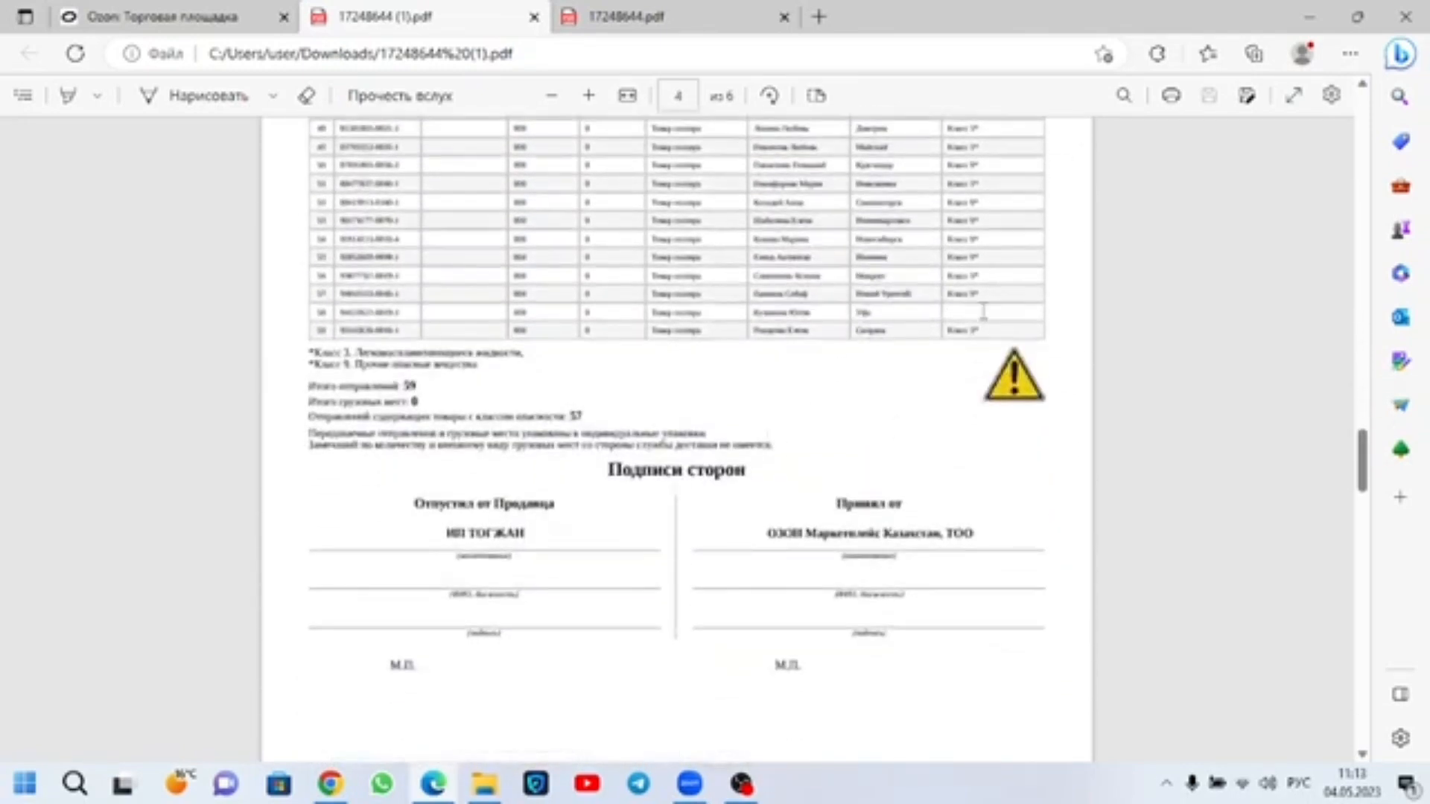
Step: Examine the hazard class 3 and class 9 notes beneath the shipment table, then the totals and the signature section
drag(983, 311, 955, 332)
drag(528, 347, 366, 350)
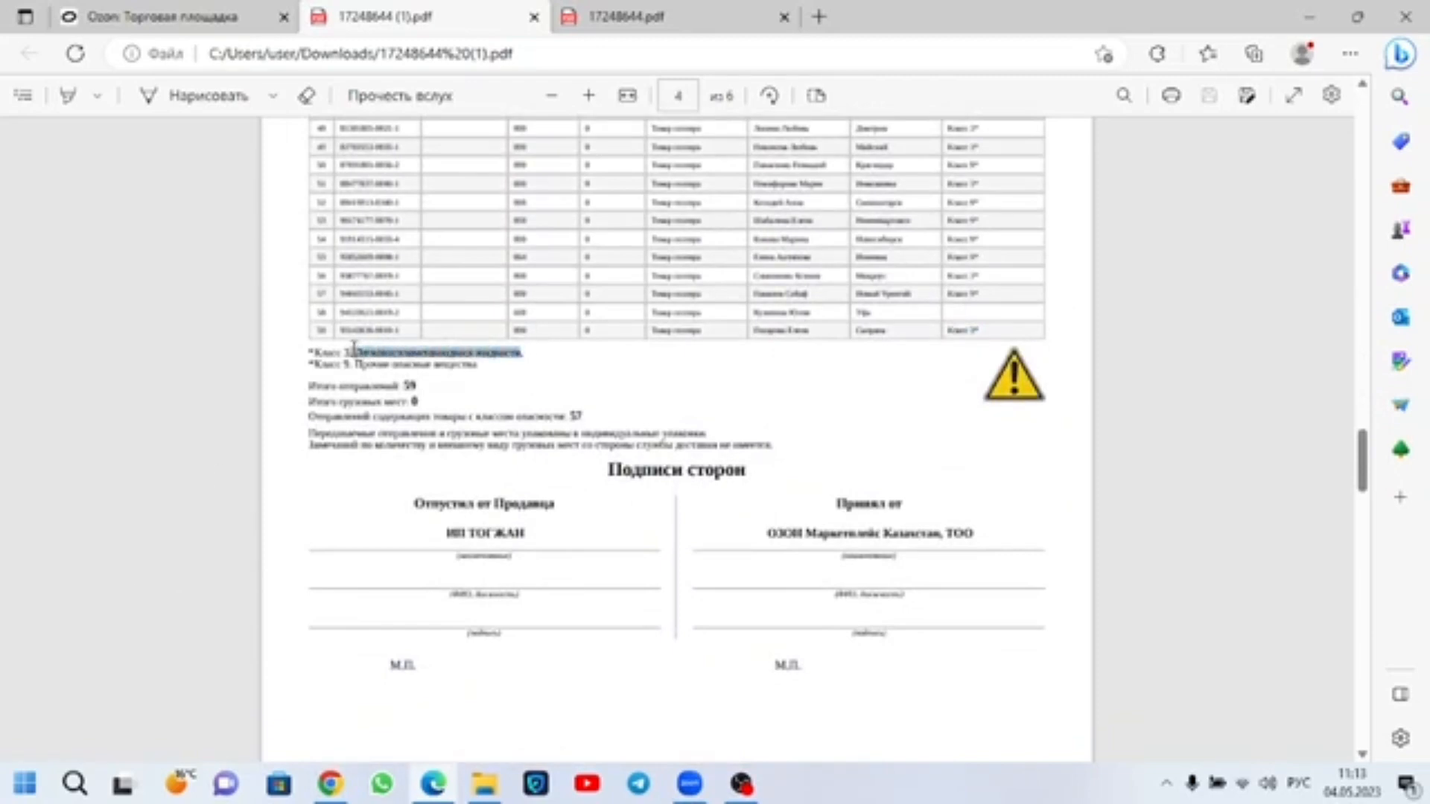
click(565, 382)
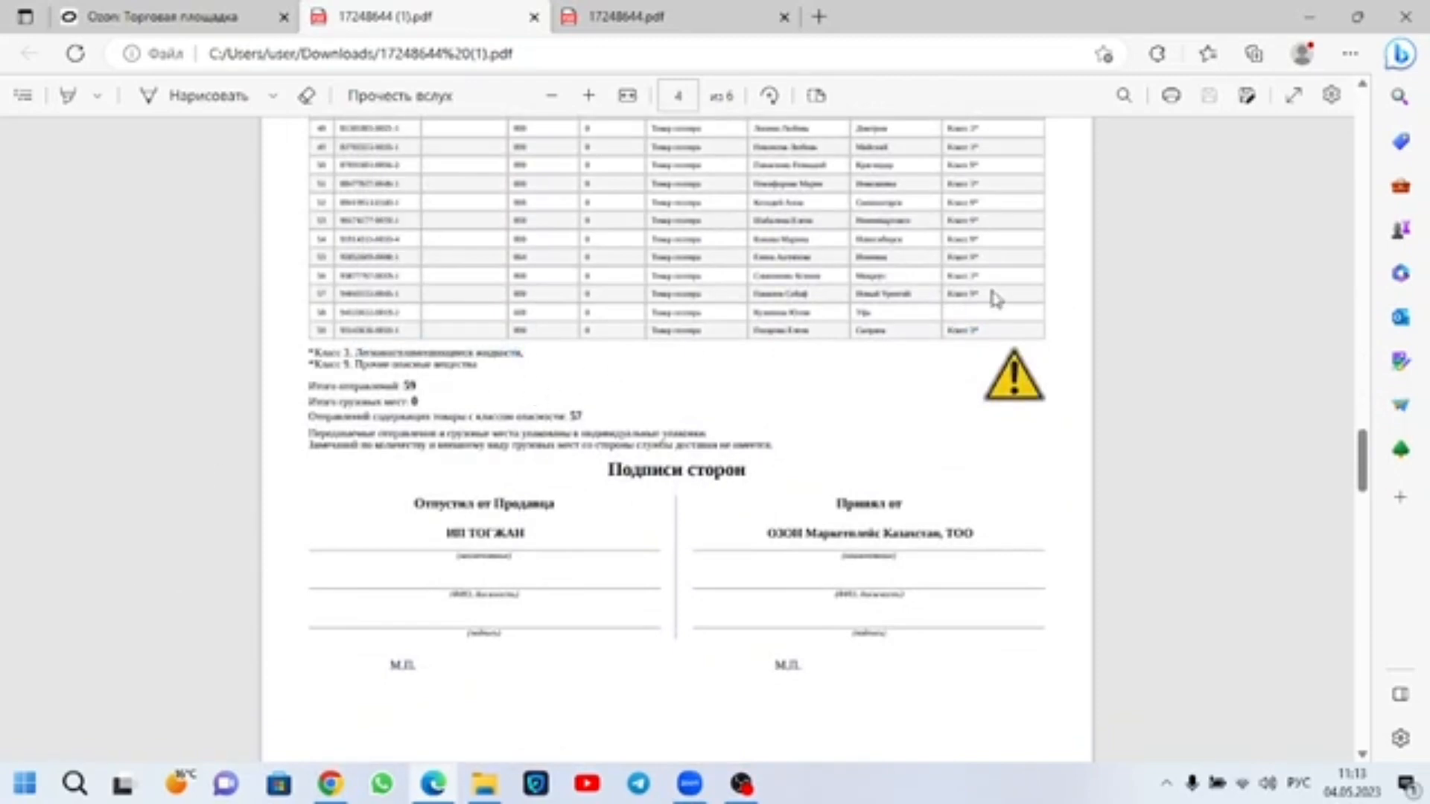
drag(478, 367, 380, 370)
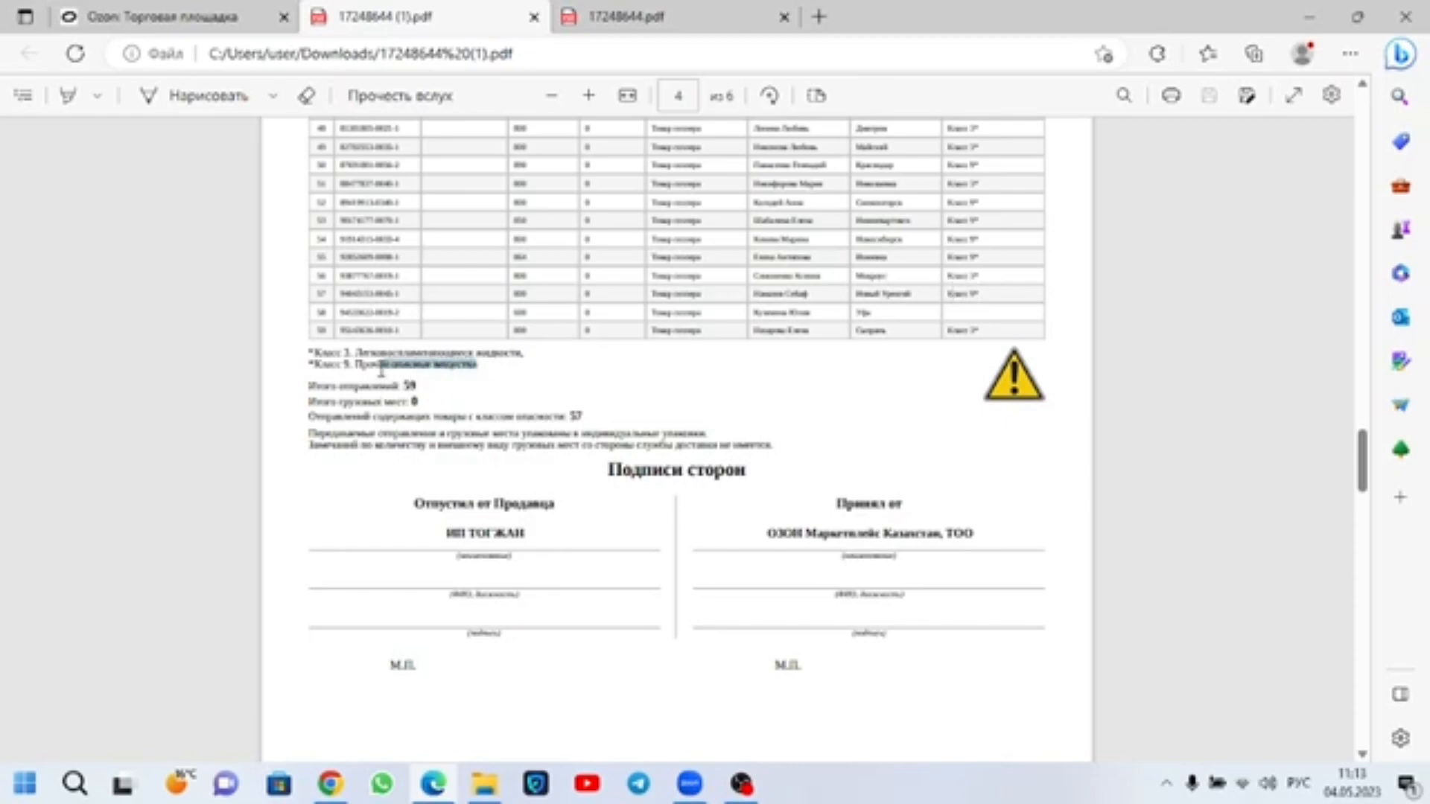
click(492, 414)
scroll(557, 451, down, 2)
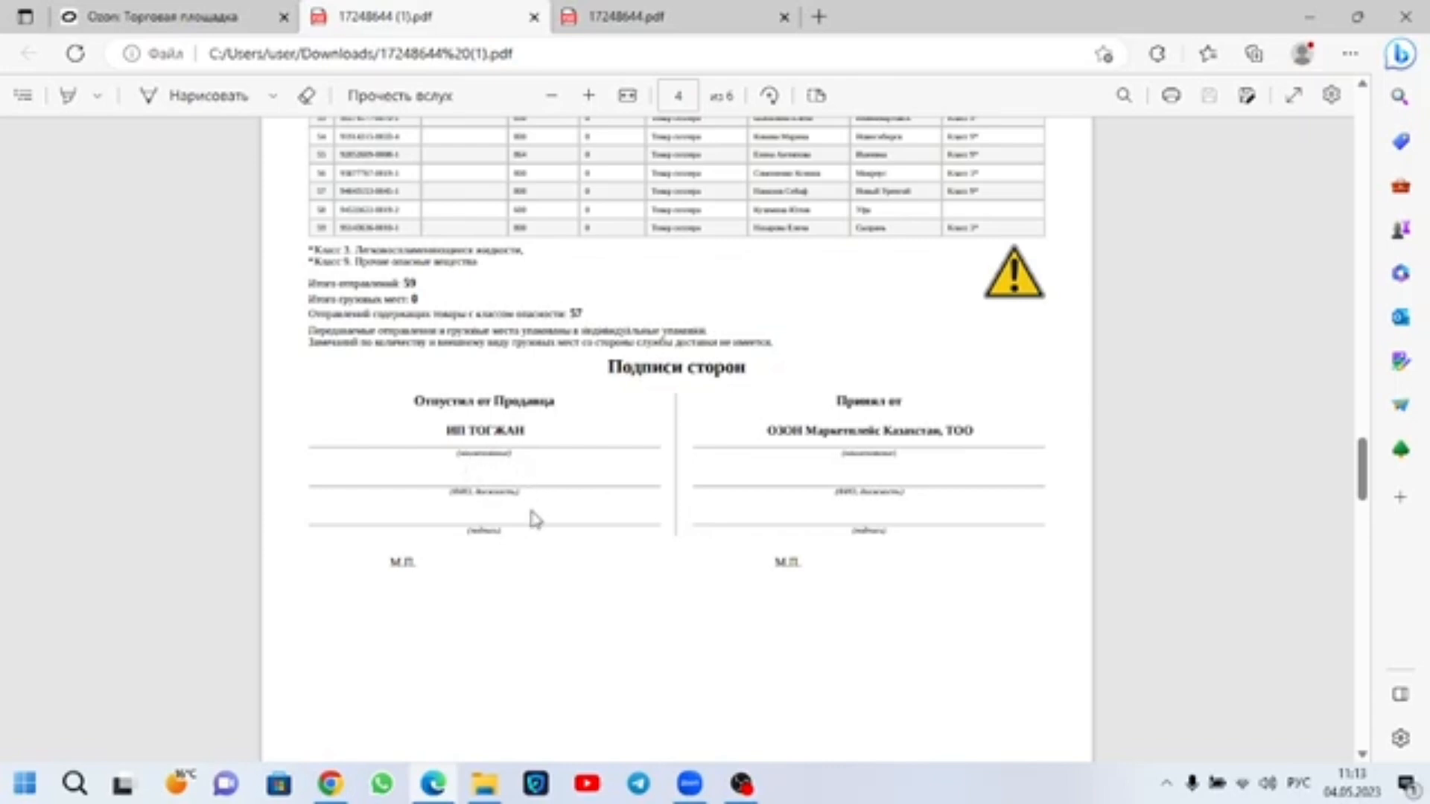
Step: Save a copy of the waybill PDF to the desktop (Рабочий стол) under the file name акт1
scroll(521, 511, up, 10)
scroll(572, 509, up, 20)
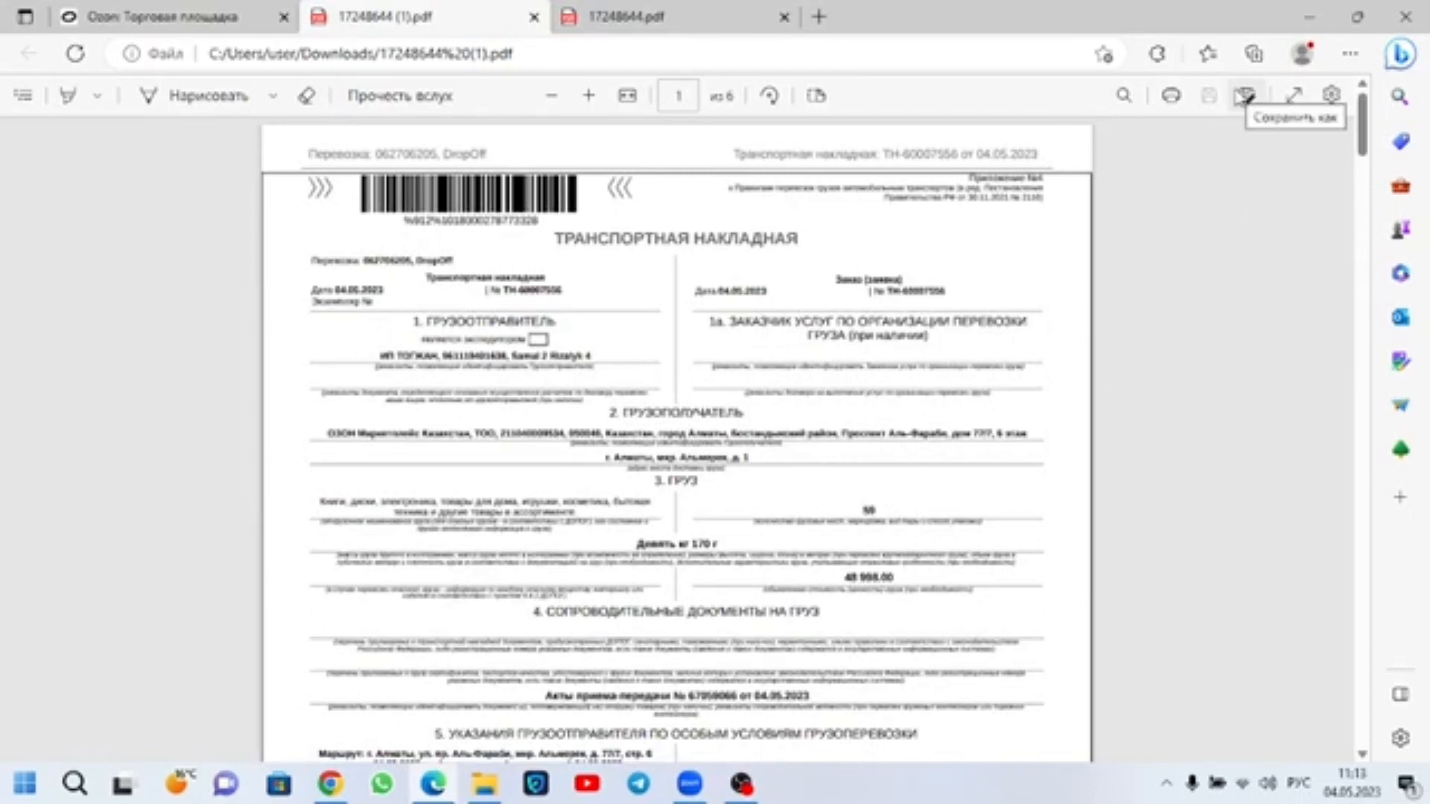
click(1244, 97)
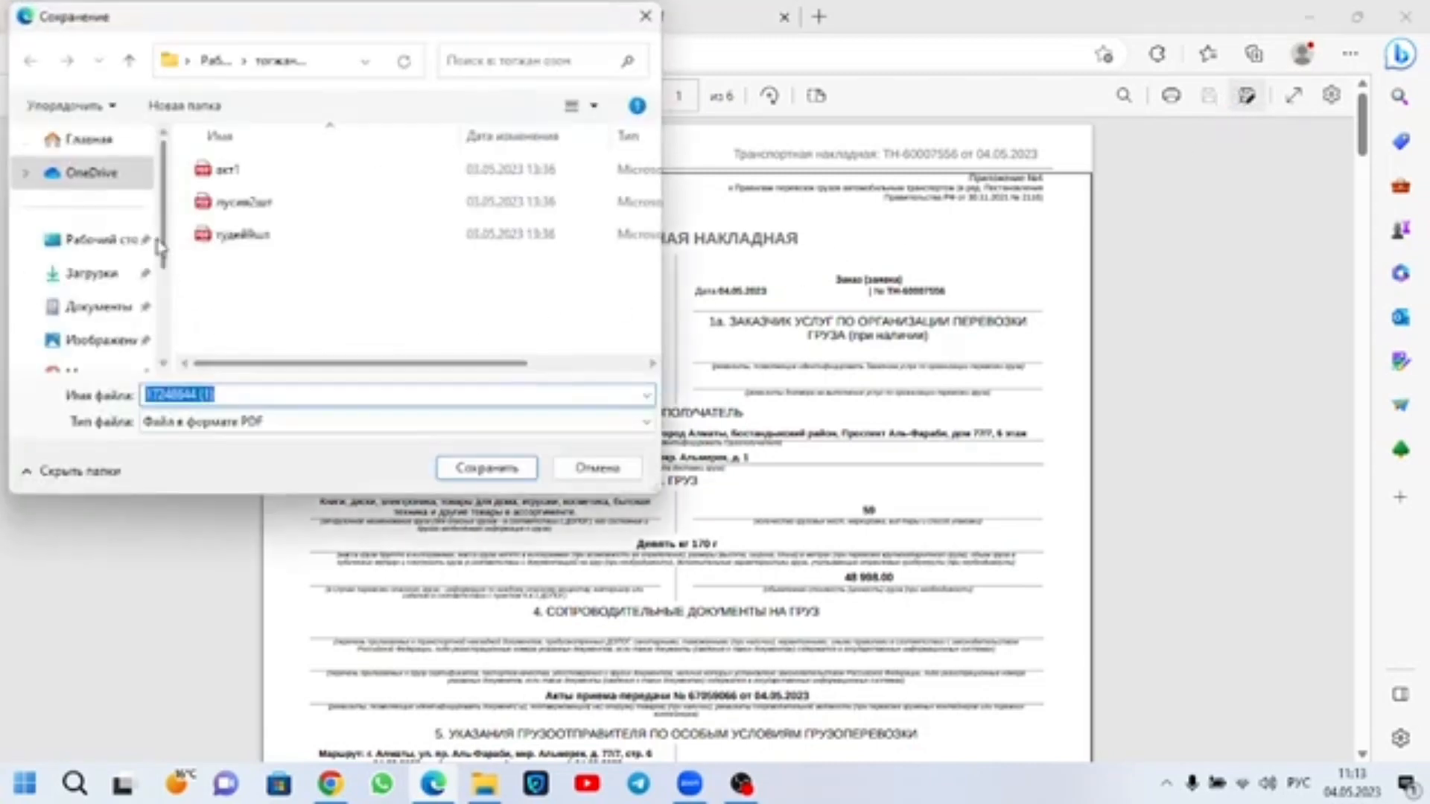
click(108, 245)
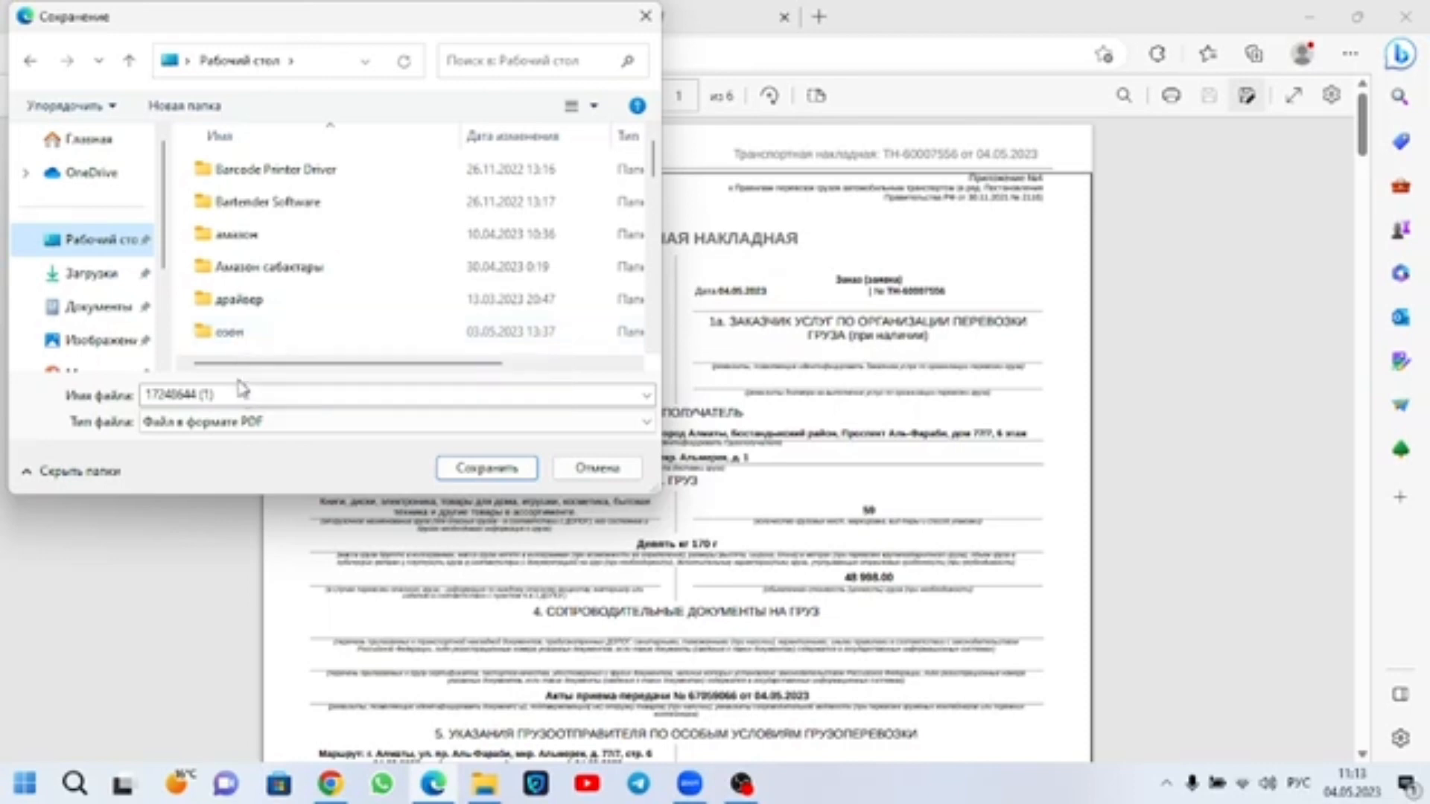
scroll(238, 343, down, 5)
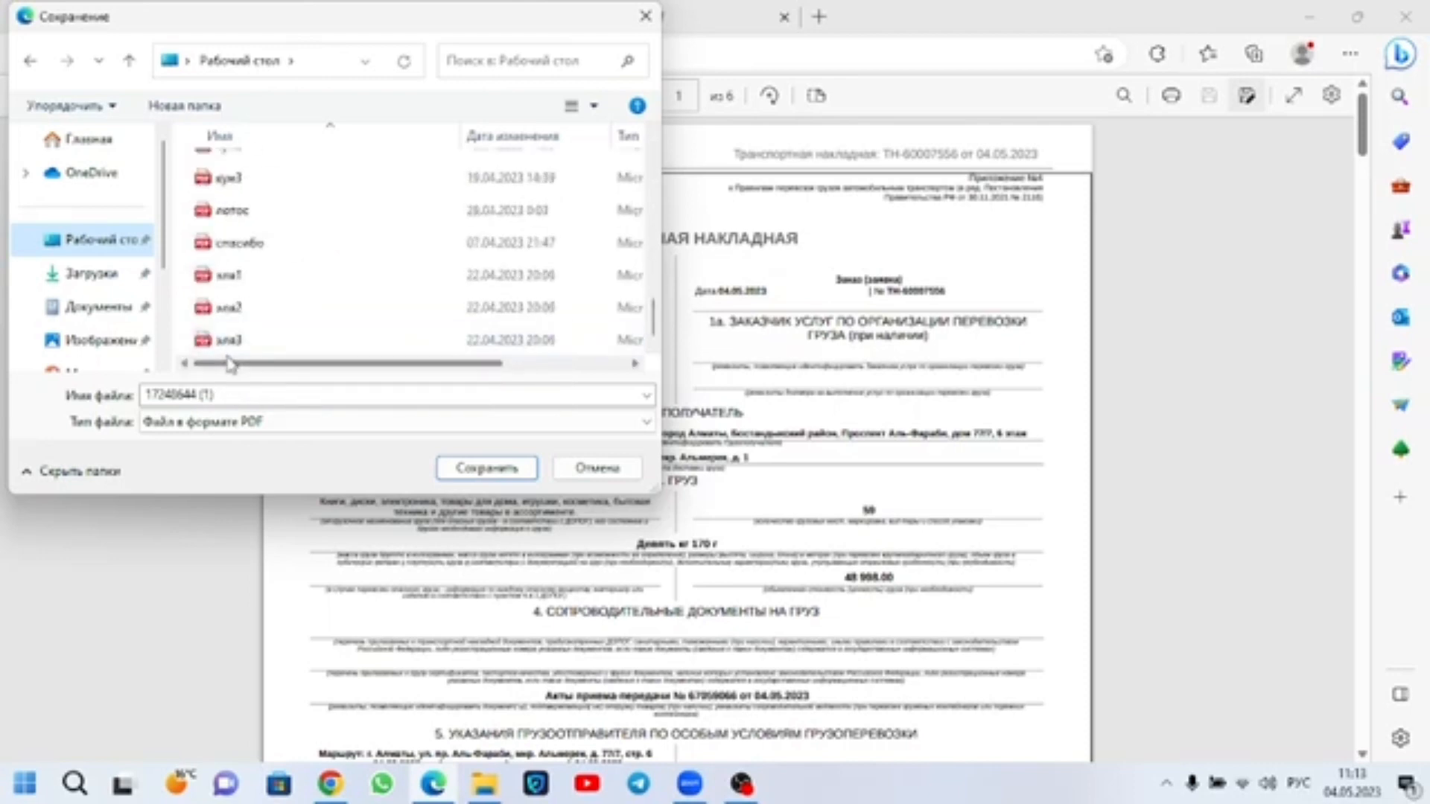
click(229, 394)
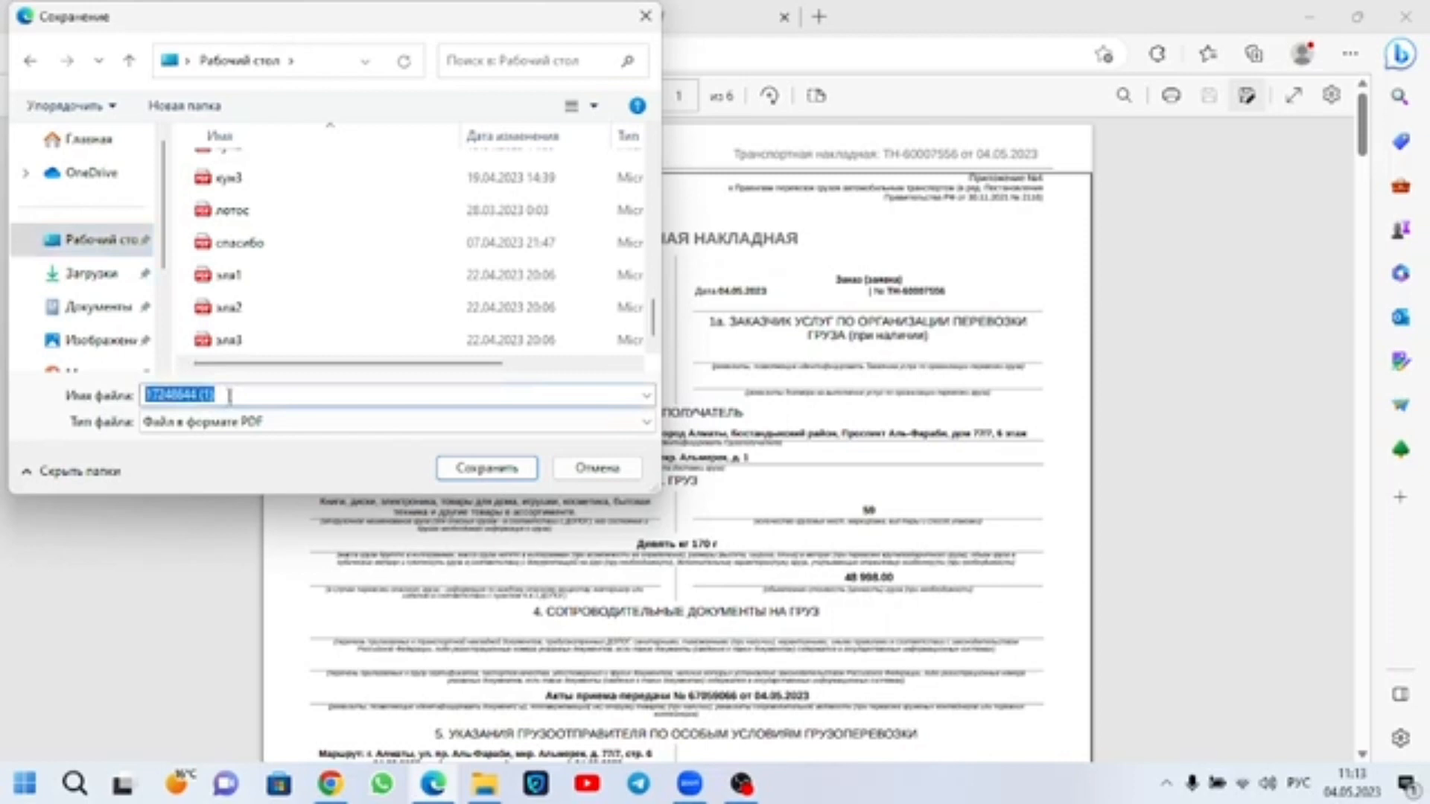
text(ж)
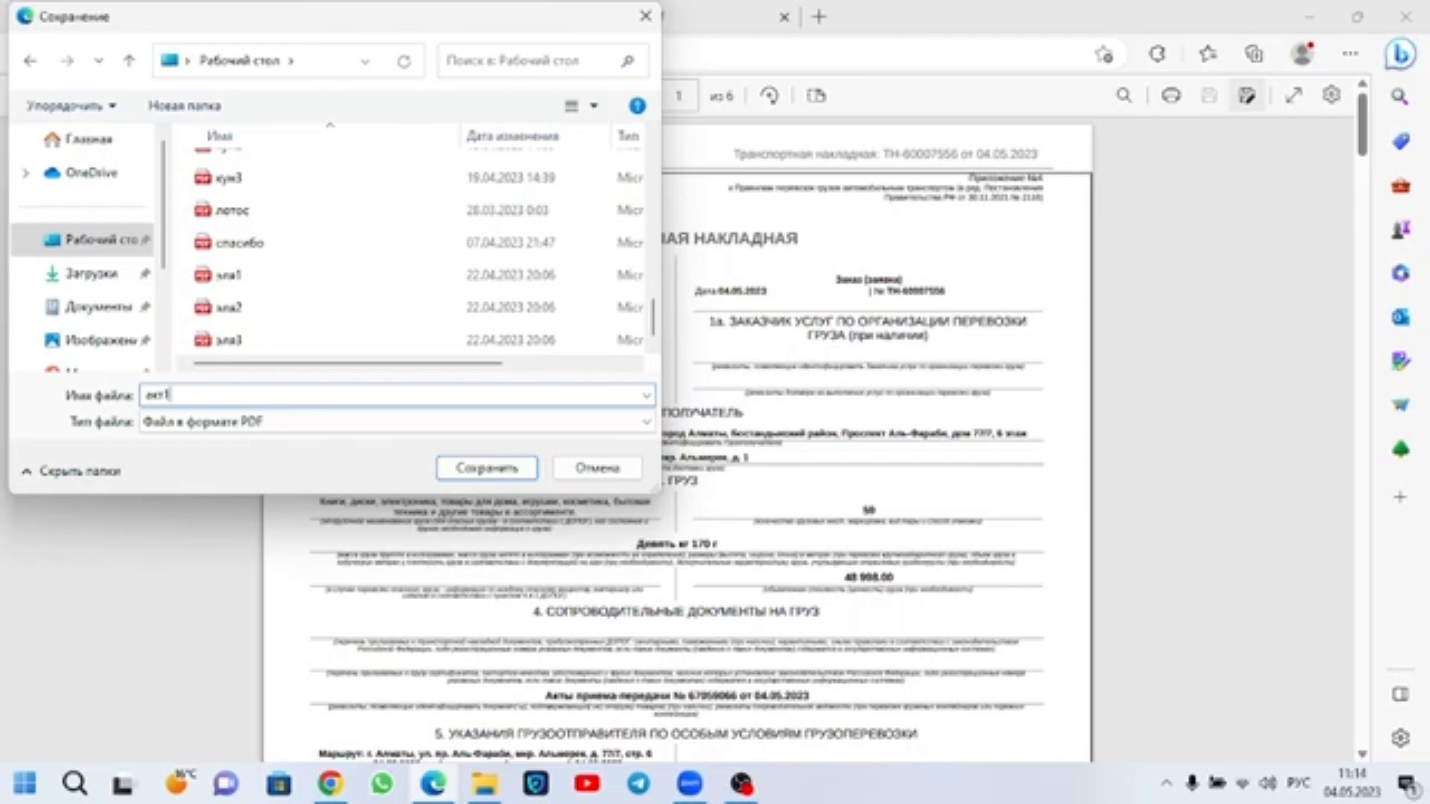
key(Return)
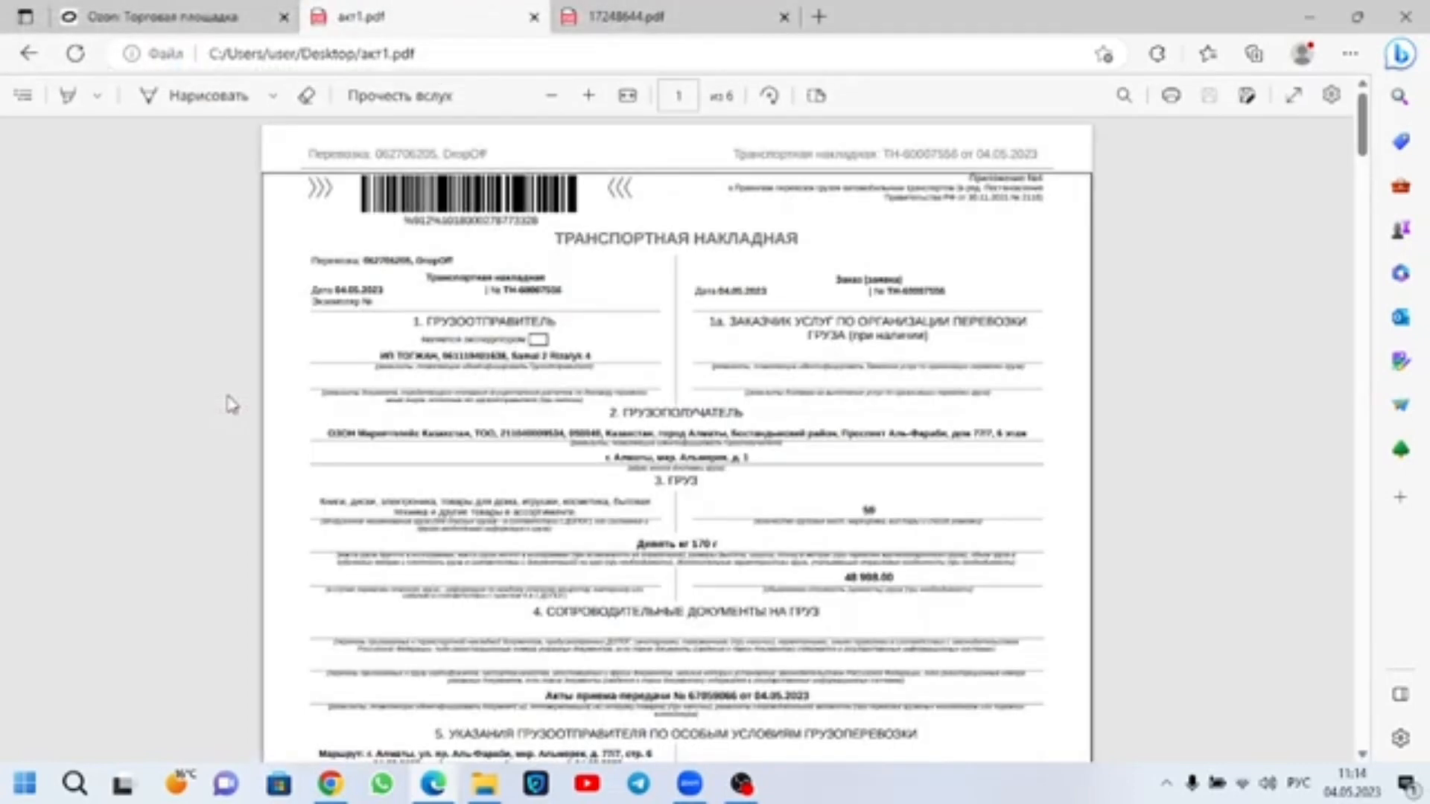
Step: Return to the Ozon page, close the 04.05.2023 shipment act and print the labels for the 50 selected shipments
click(153, 8)
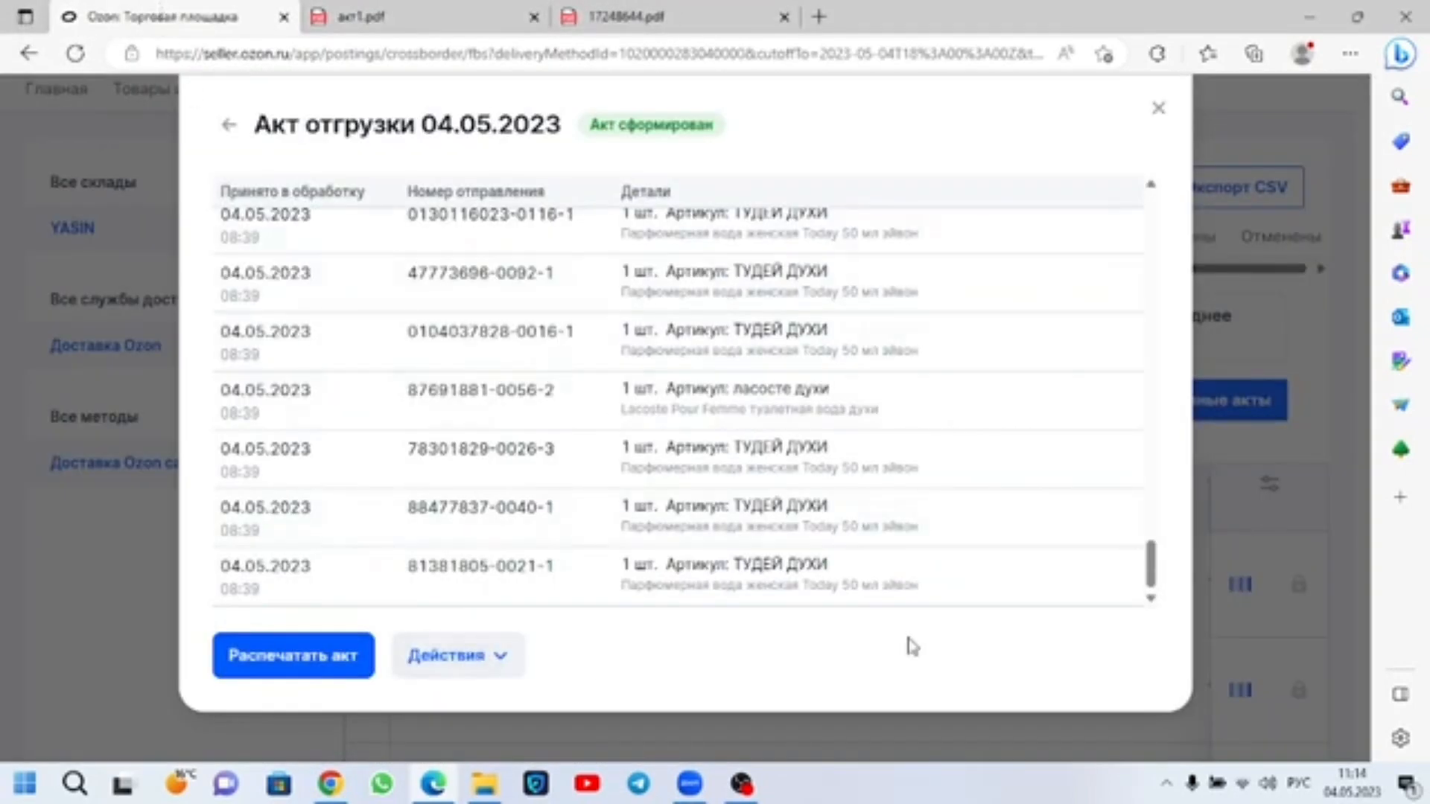
click(1258, 408)
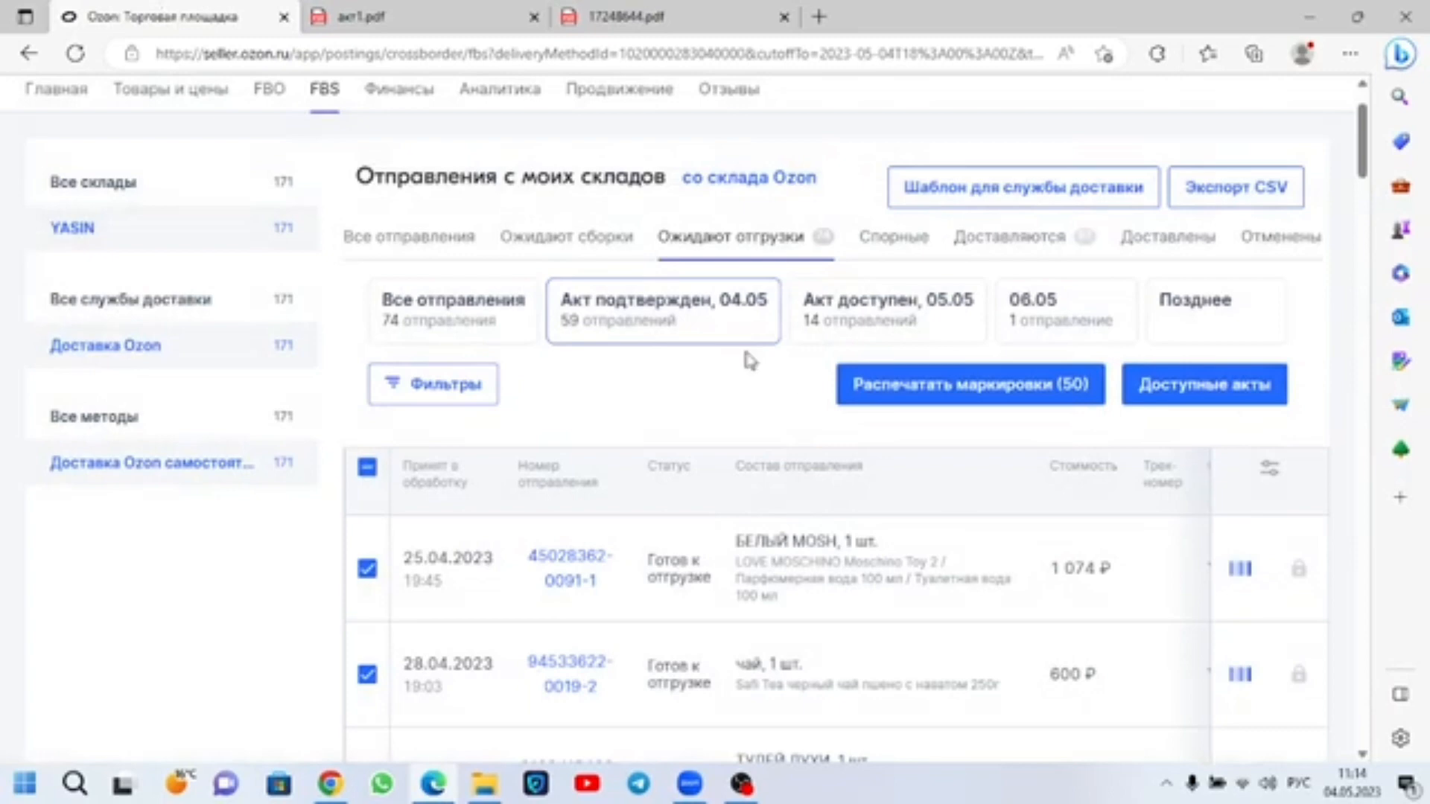
click(940, 392)
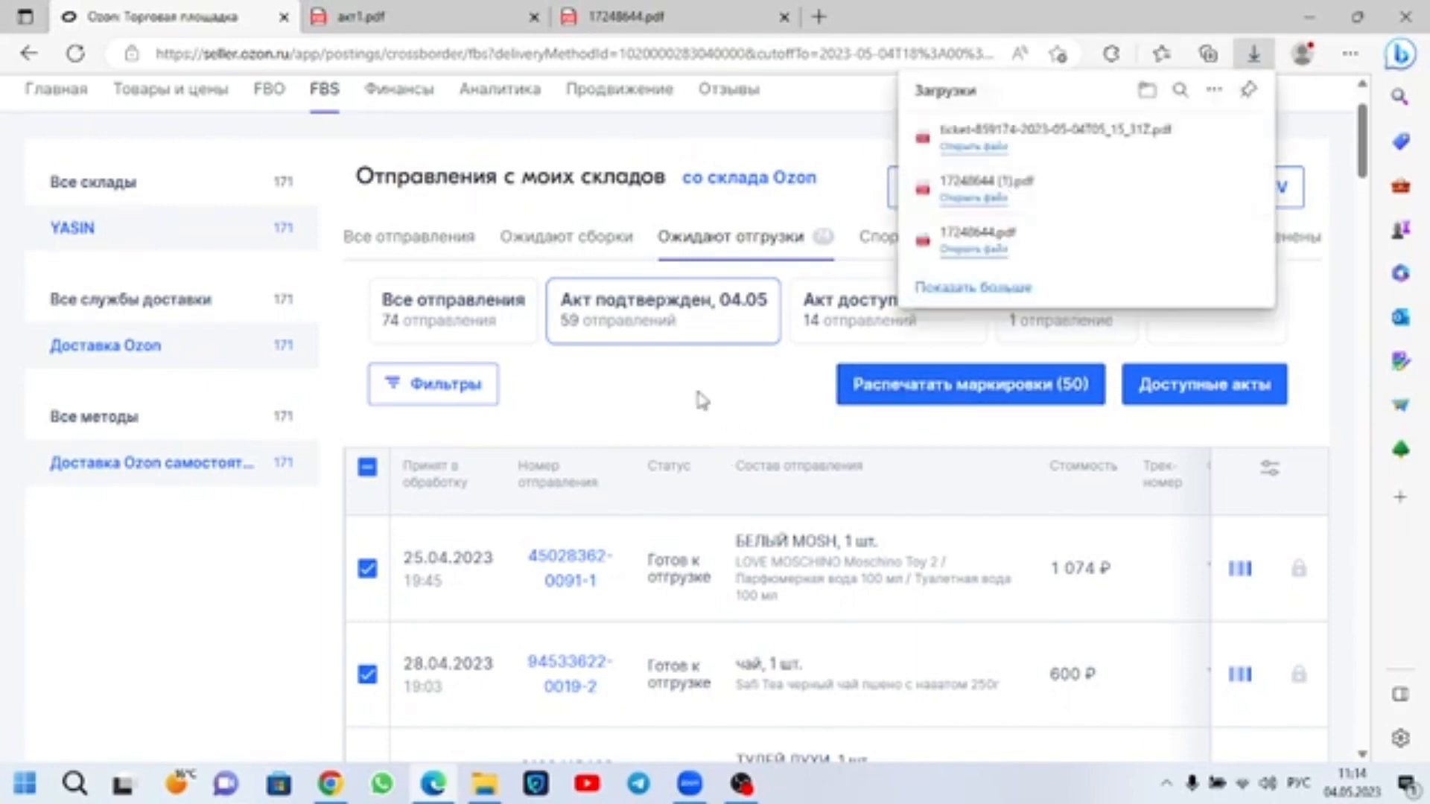
Step: Look through the selected shipments under the confirmed 04.05 act, checking their acceptance dates, products and prices
scroll(693, 436, down, 3)
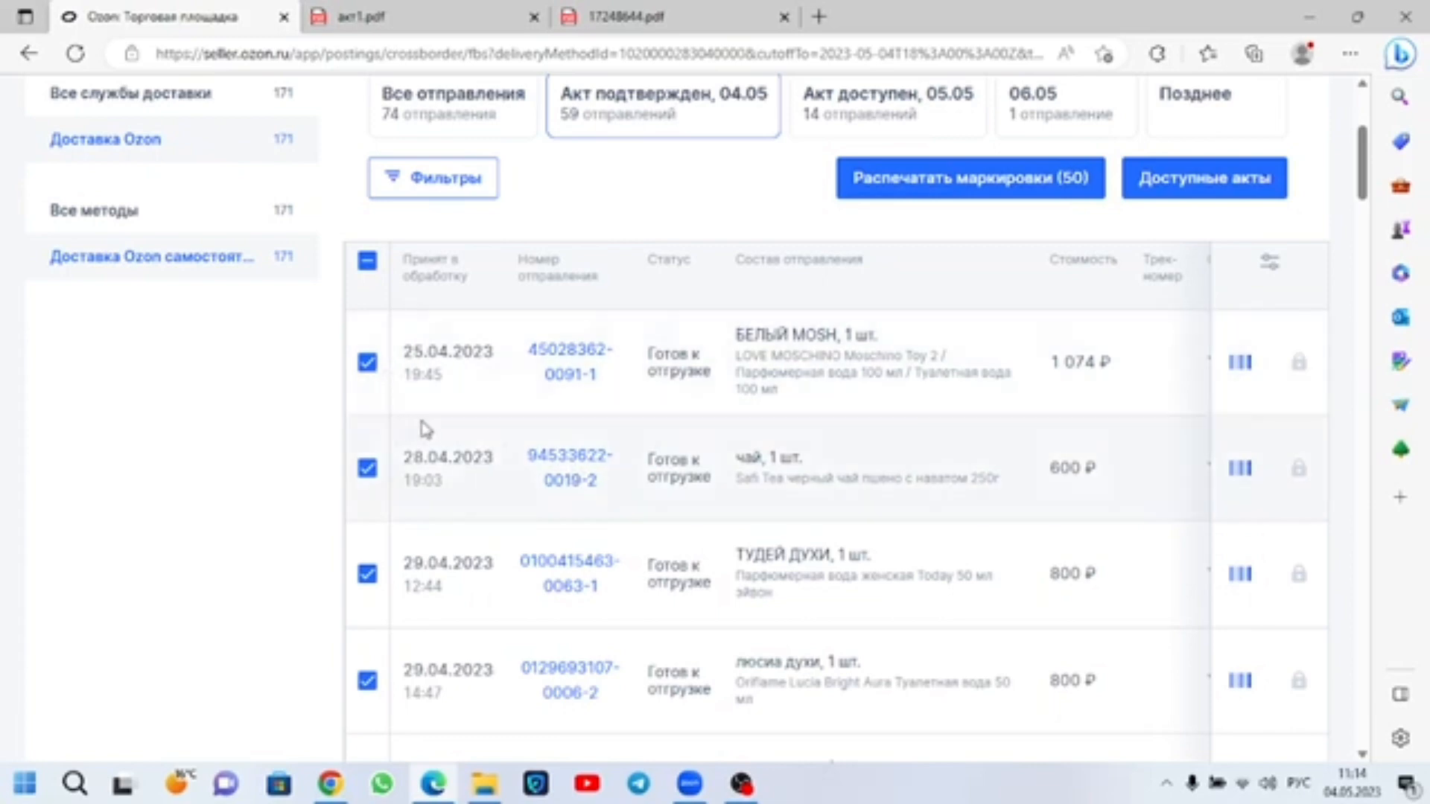
scroll(408, 480, down, 10)
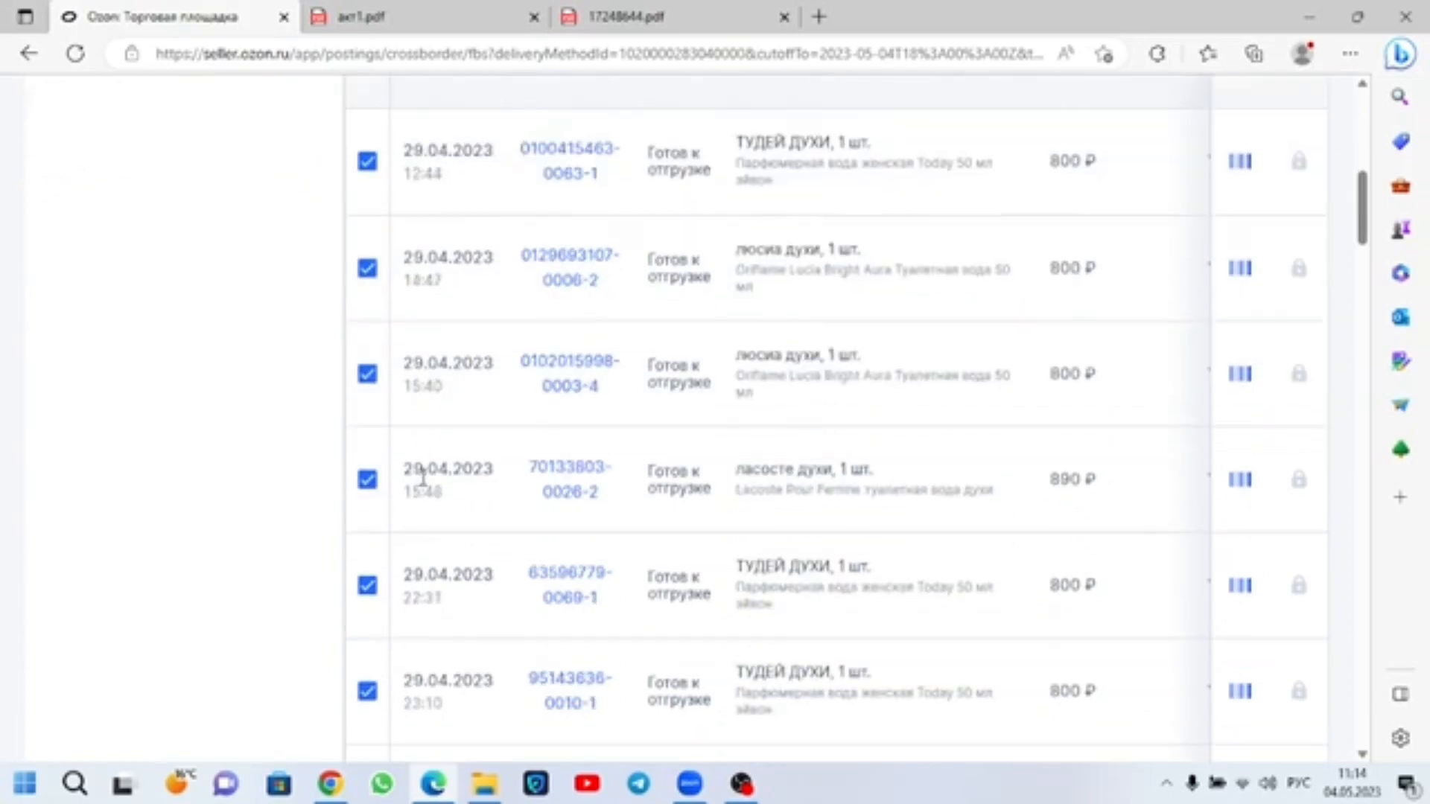
scroll(423, 475, down, 12)
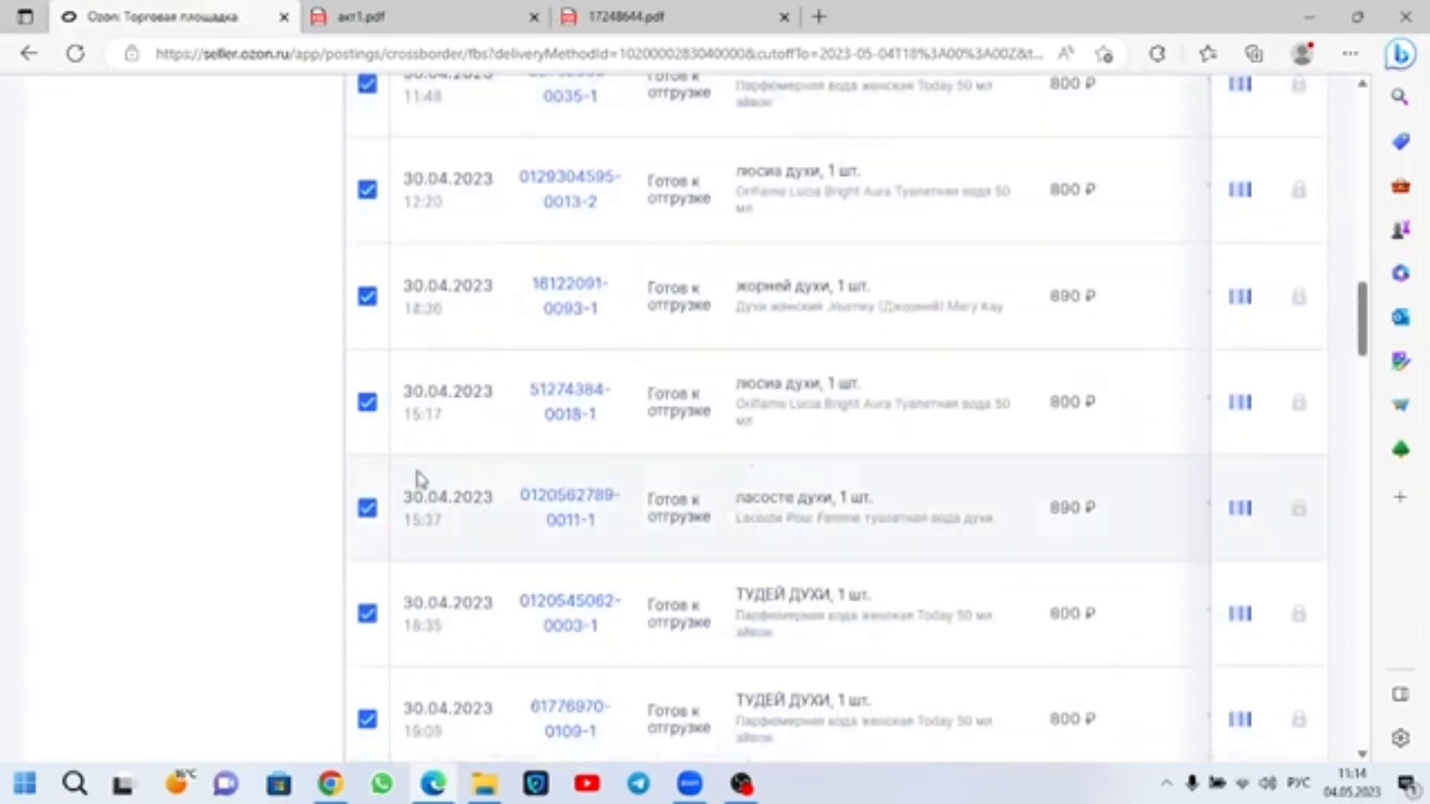
scroll(421, 480, down, 12)
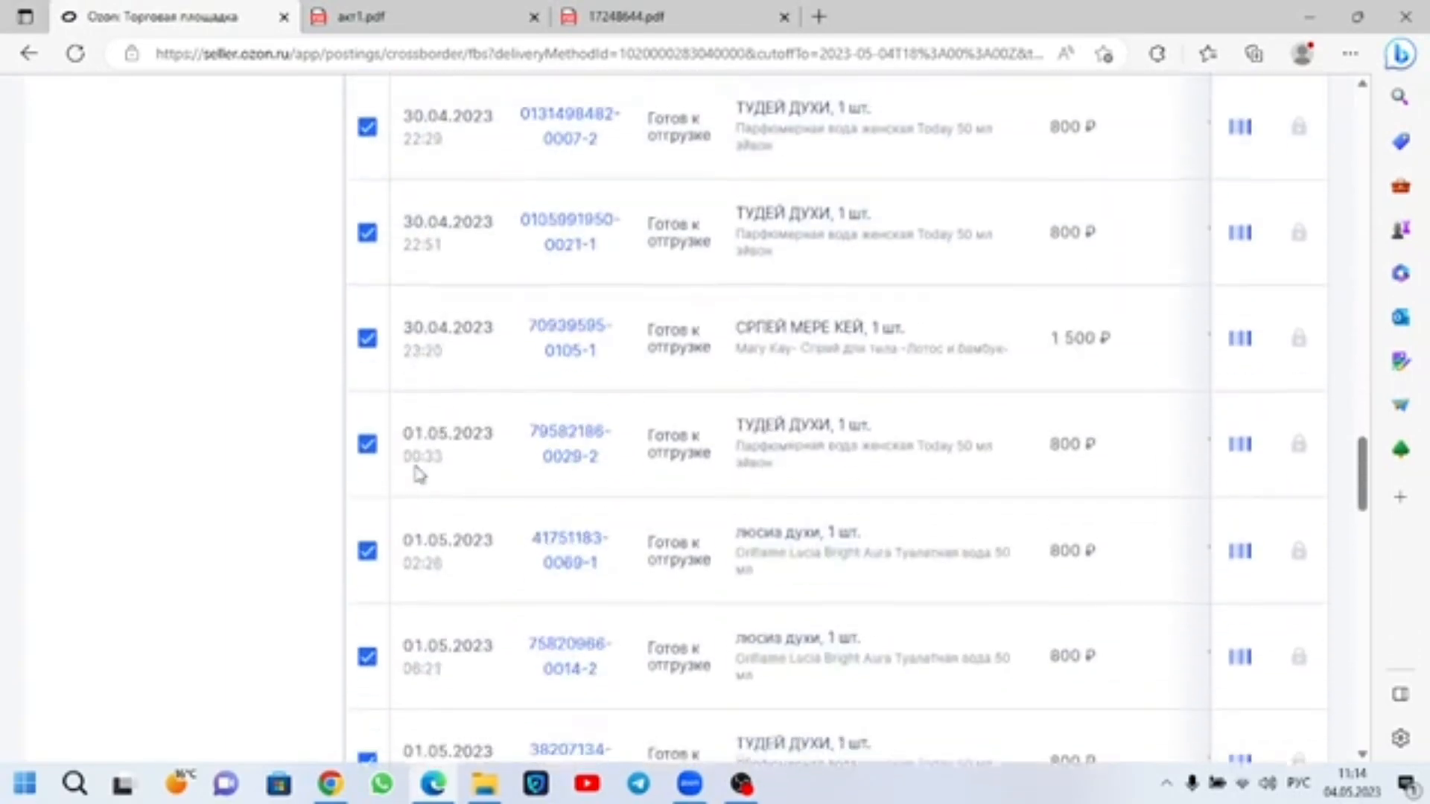
scroll(419, 470, down, 7)
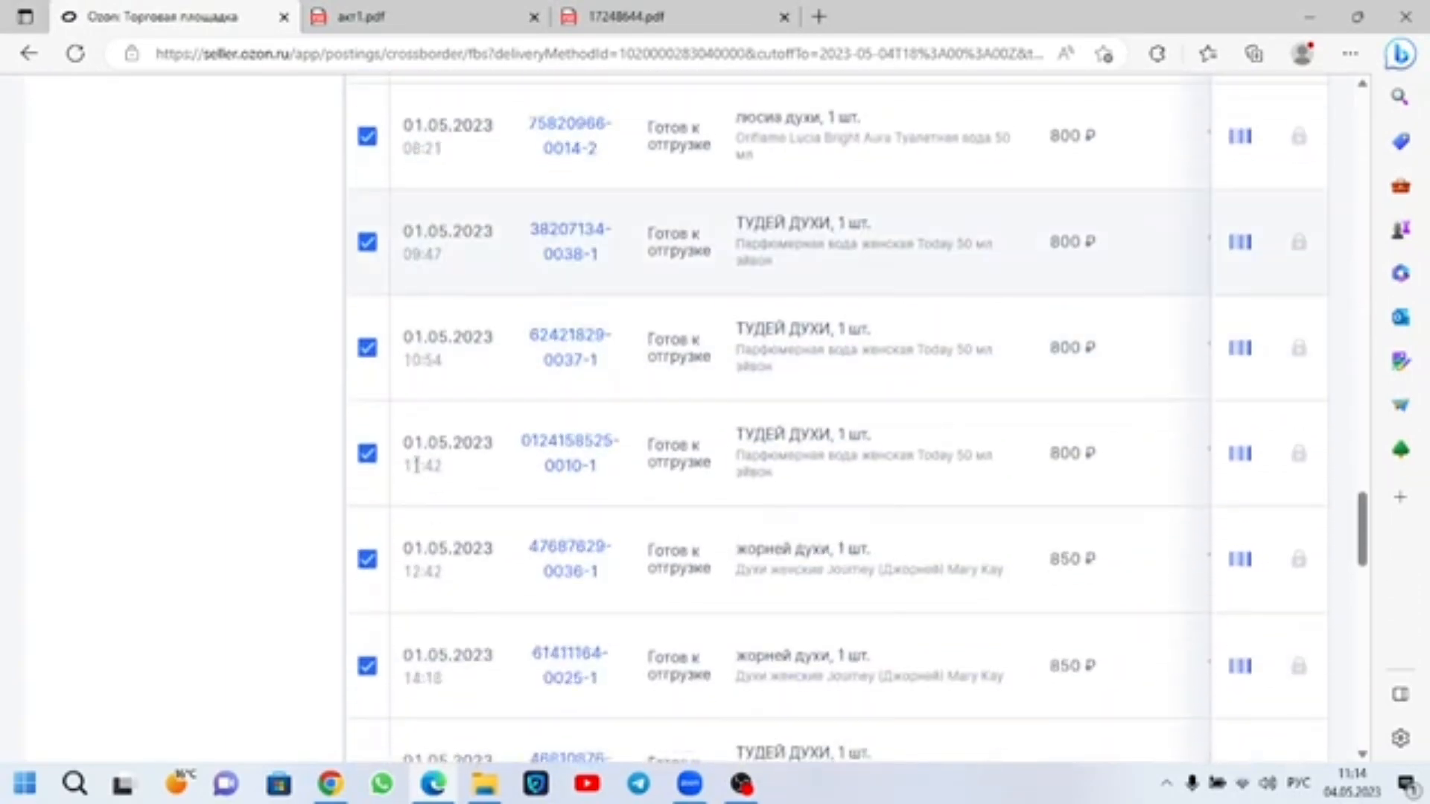
scroll(417, 466, down, 14)
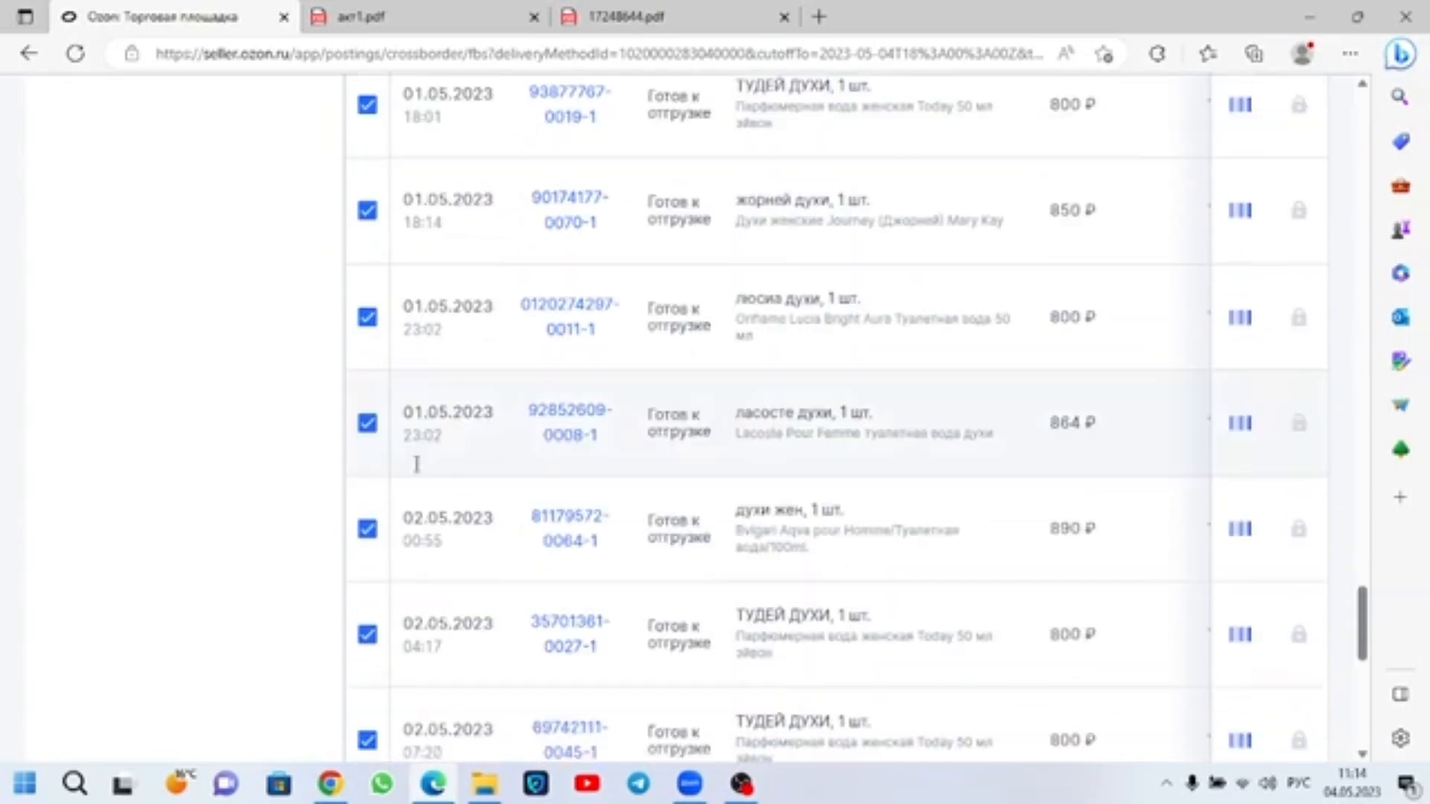
scroll(417, 463, up, 10)
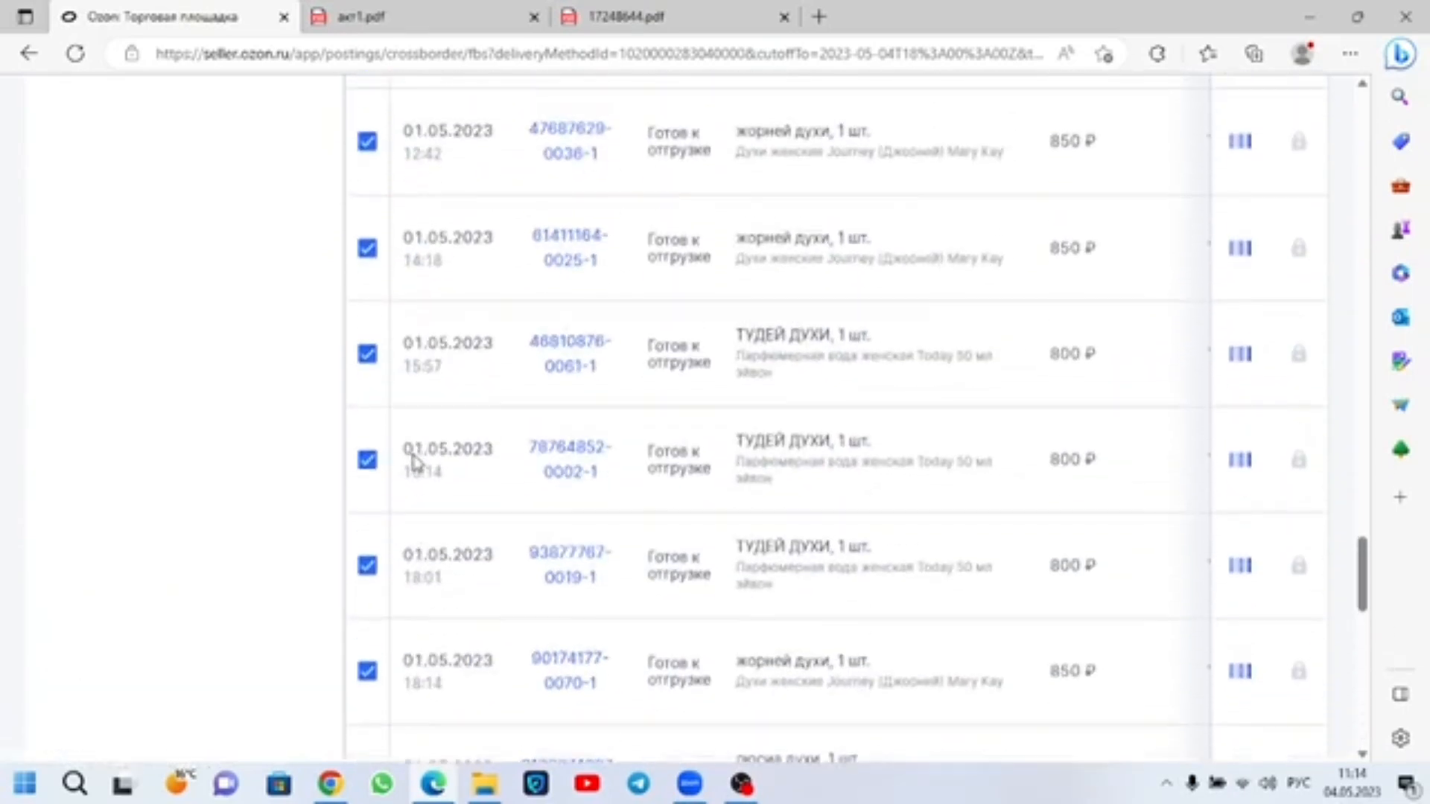
scroll(416, 460, up, 10)
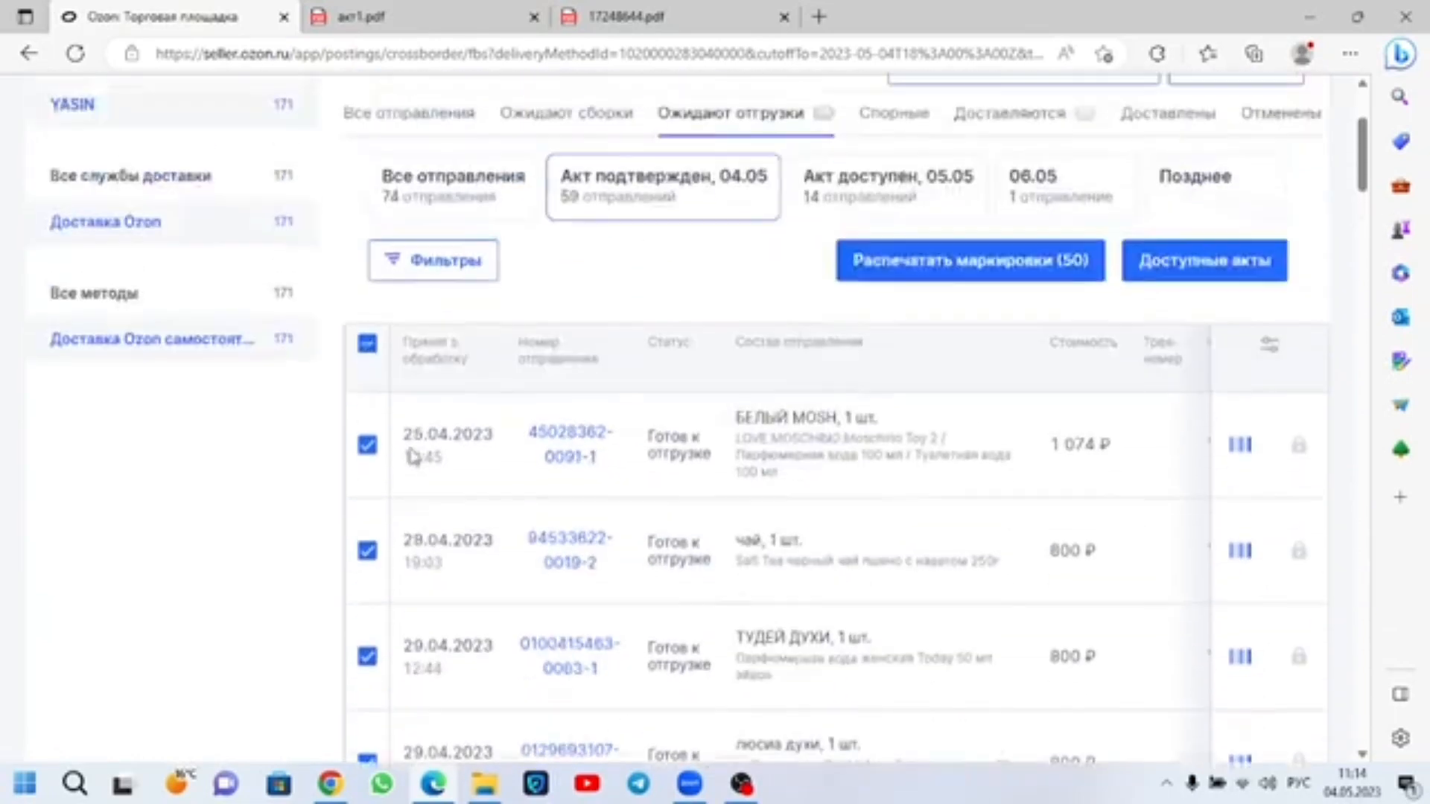
Step: Deselect all shipments, select only the БЕЛЫЙ MOSH shipment of 25.04.2023, print its label and open the downloaded PDF
click(368, 365)
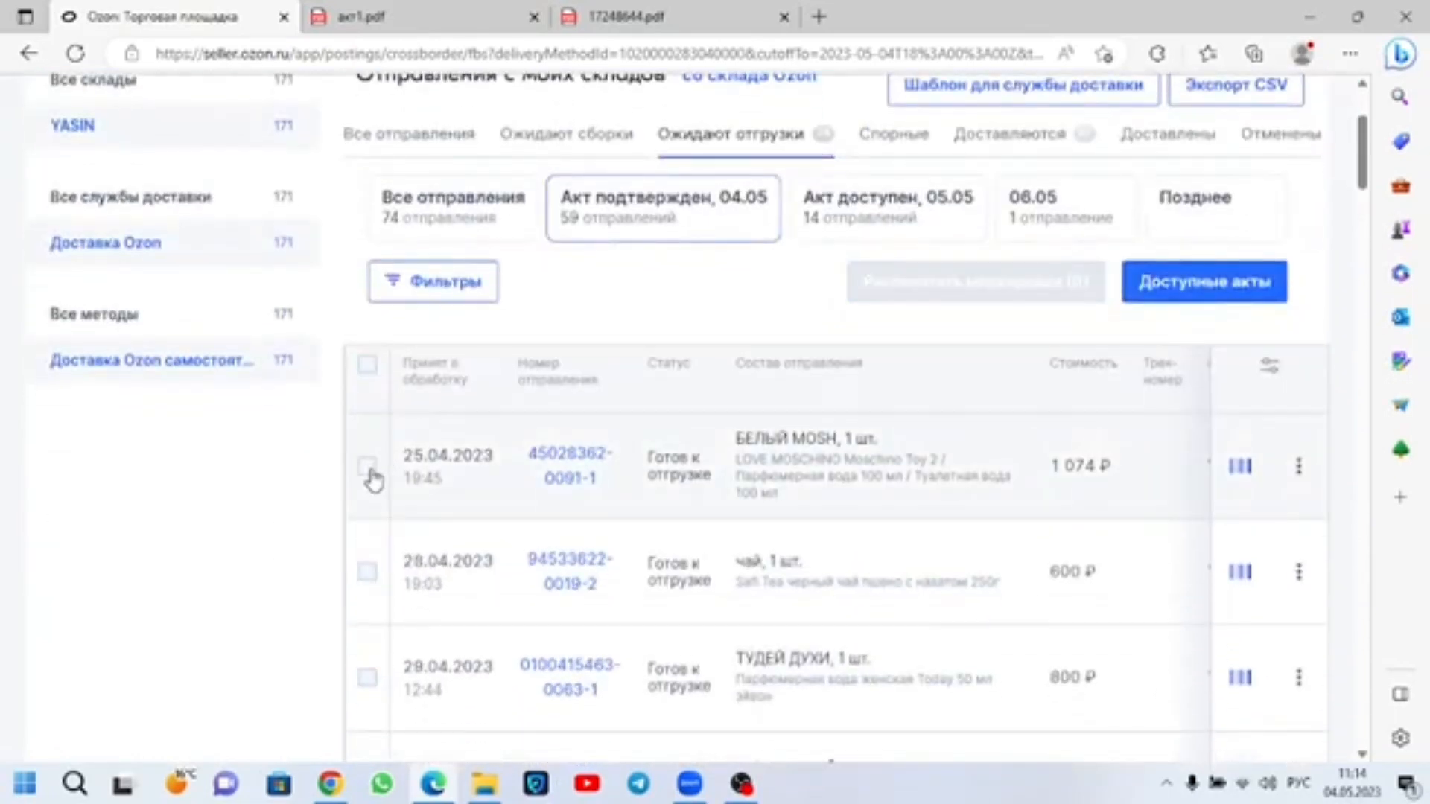
click(368, 466)
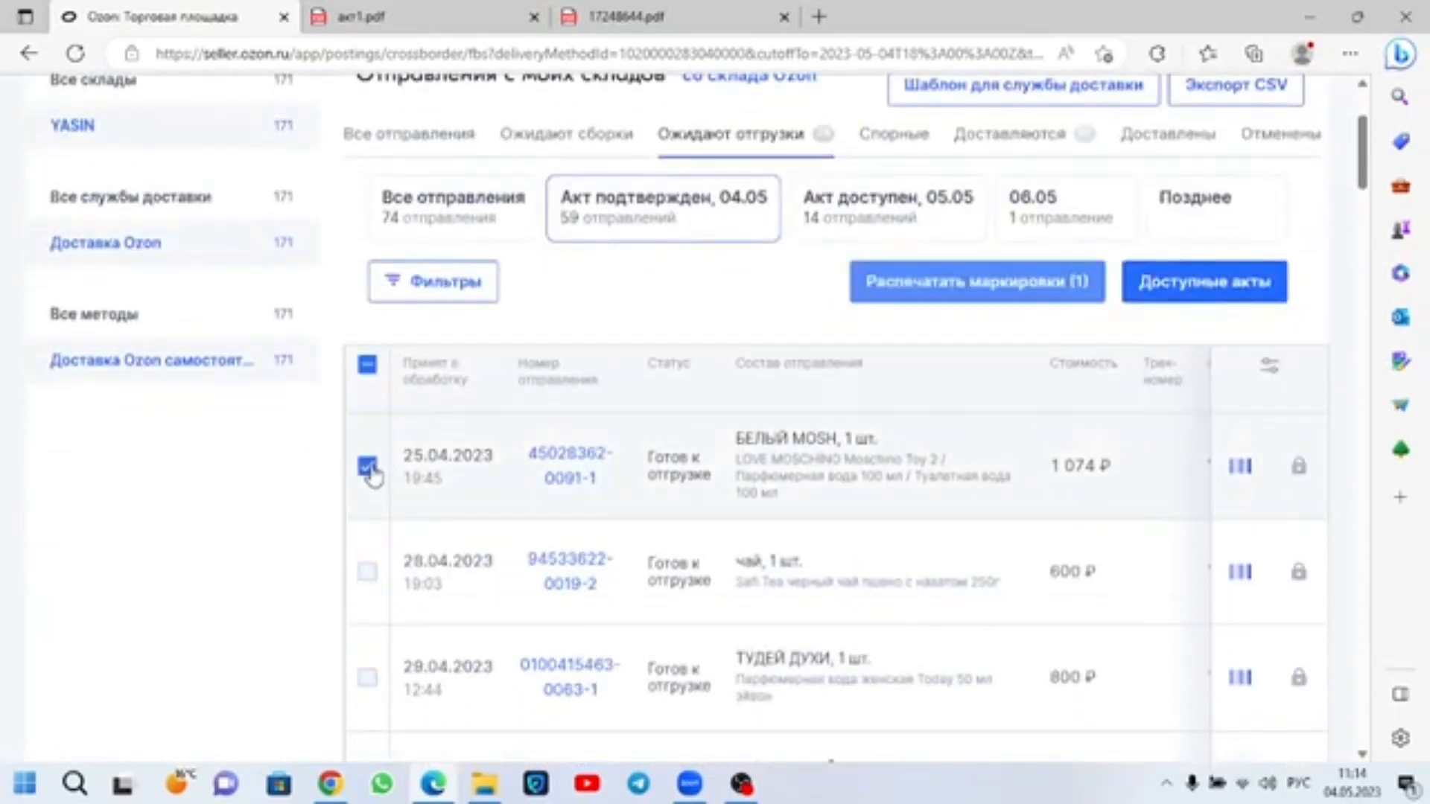
click(1035, 302)
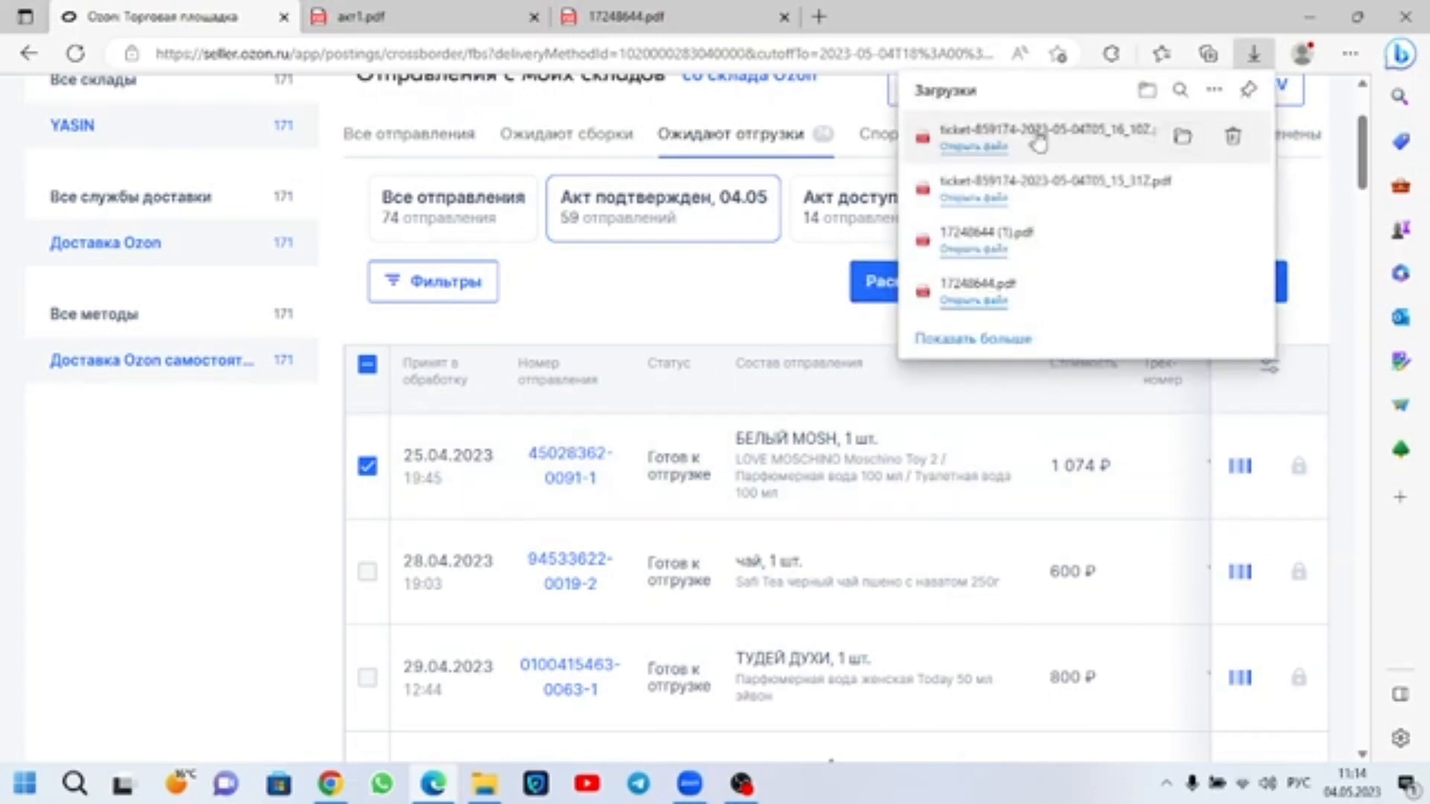
click(973, 146)
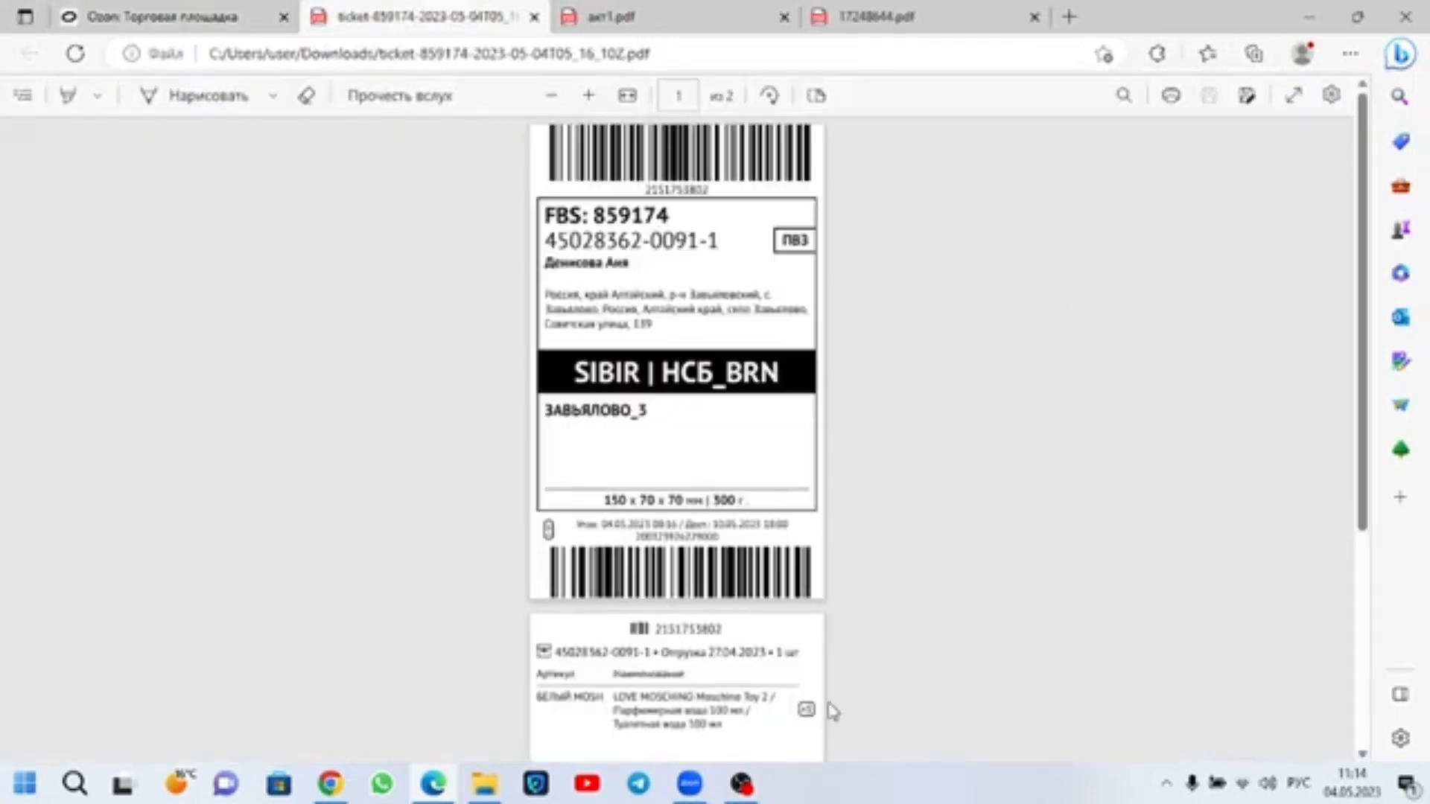
Step: Save the label PDF to the desktop under the file name белый мочайно духи
click(1248, 97)
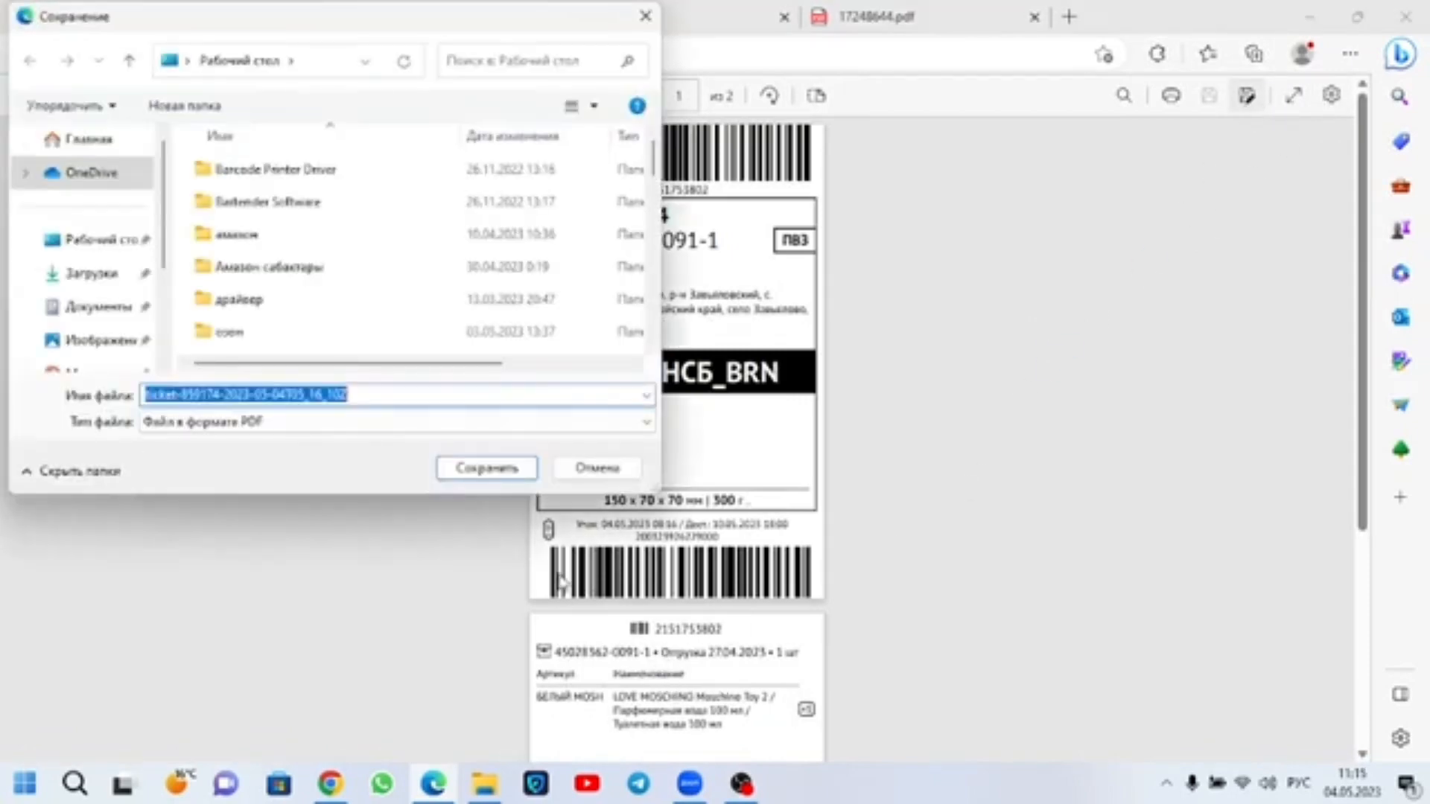
click(355, 395)
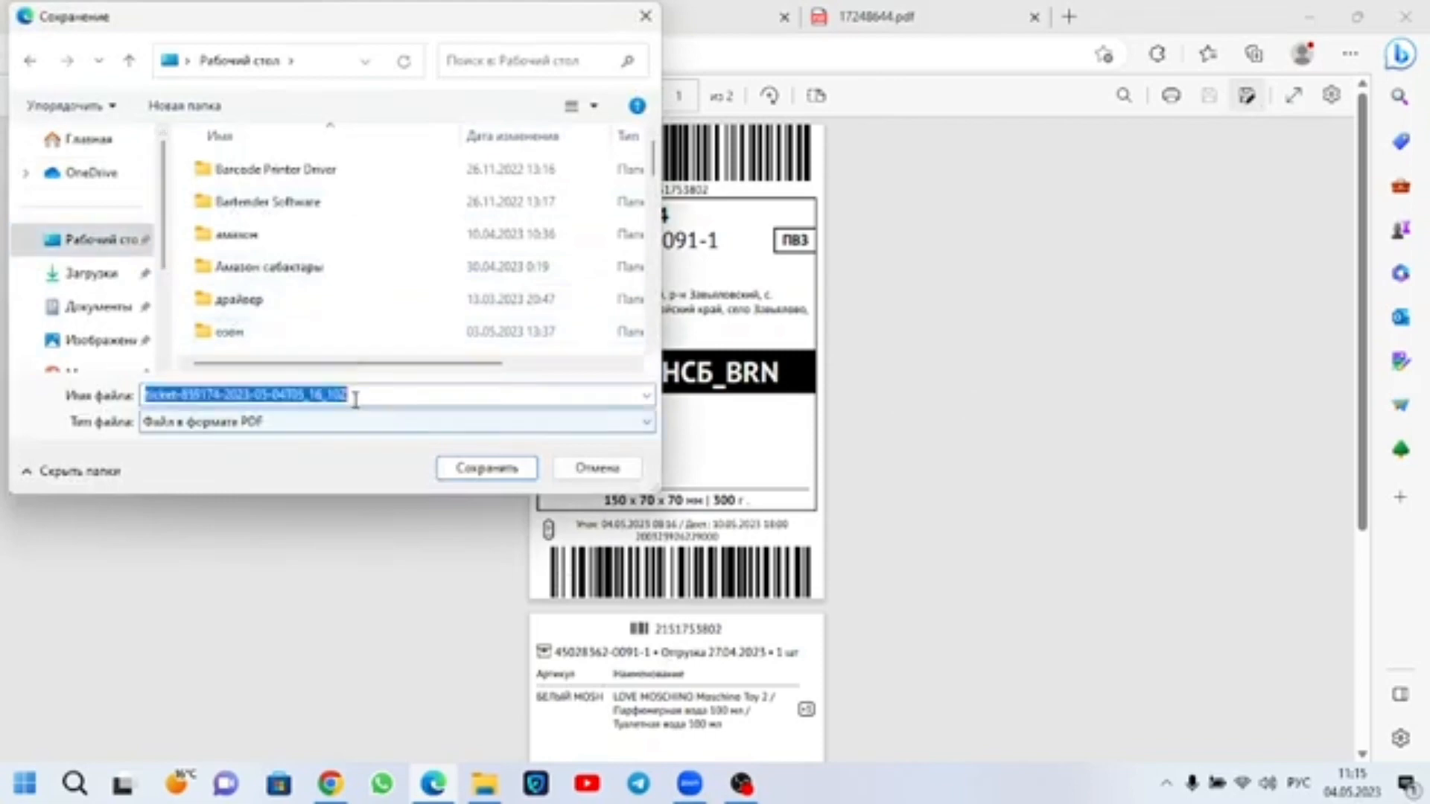
text(мой)
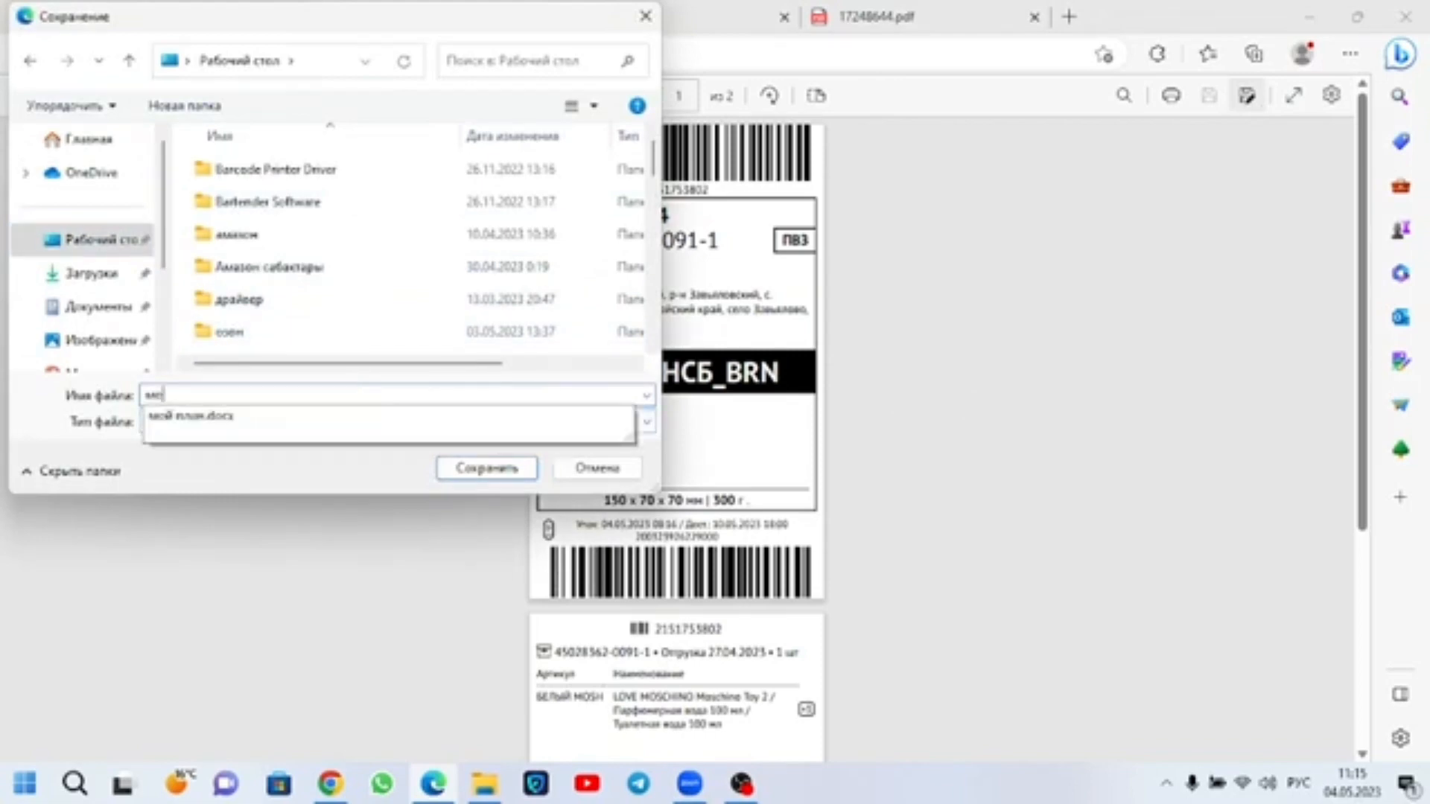
key(BackSpace)
key(BackSpace)
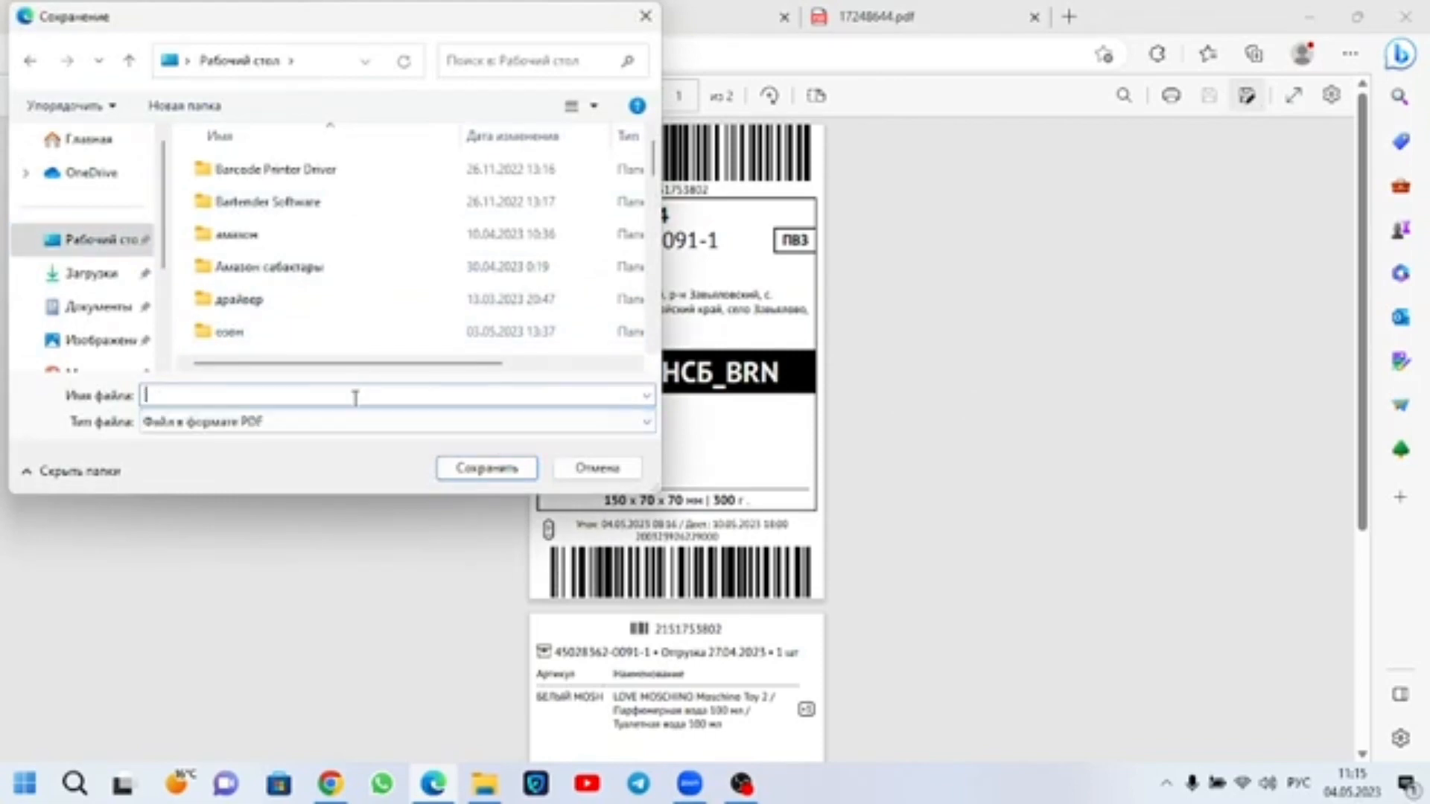
text(белый москино духи)
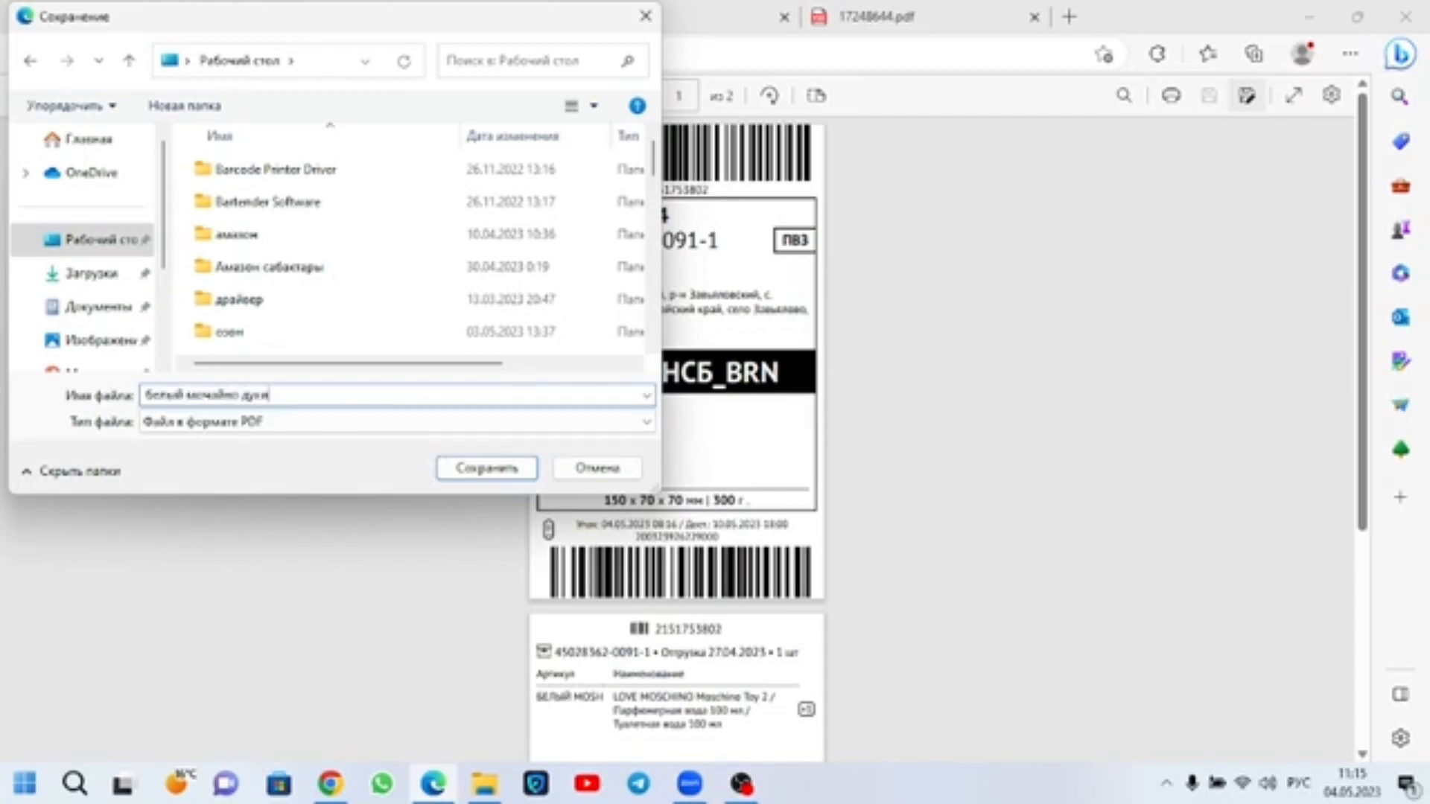
click(467, 471)
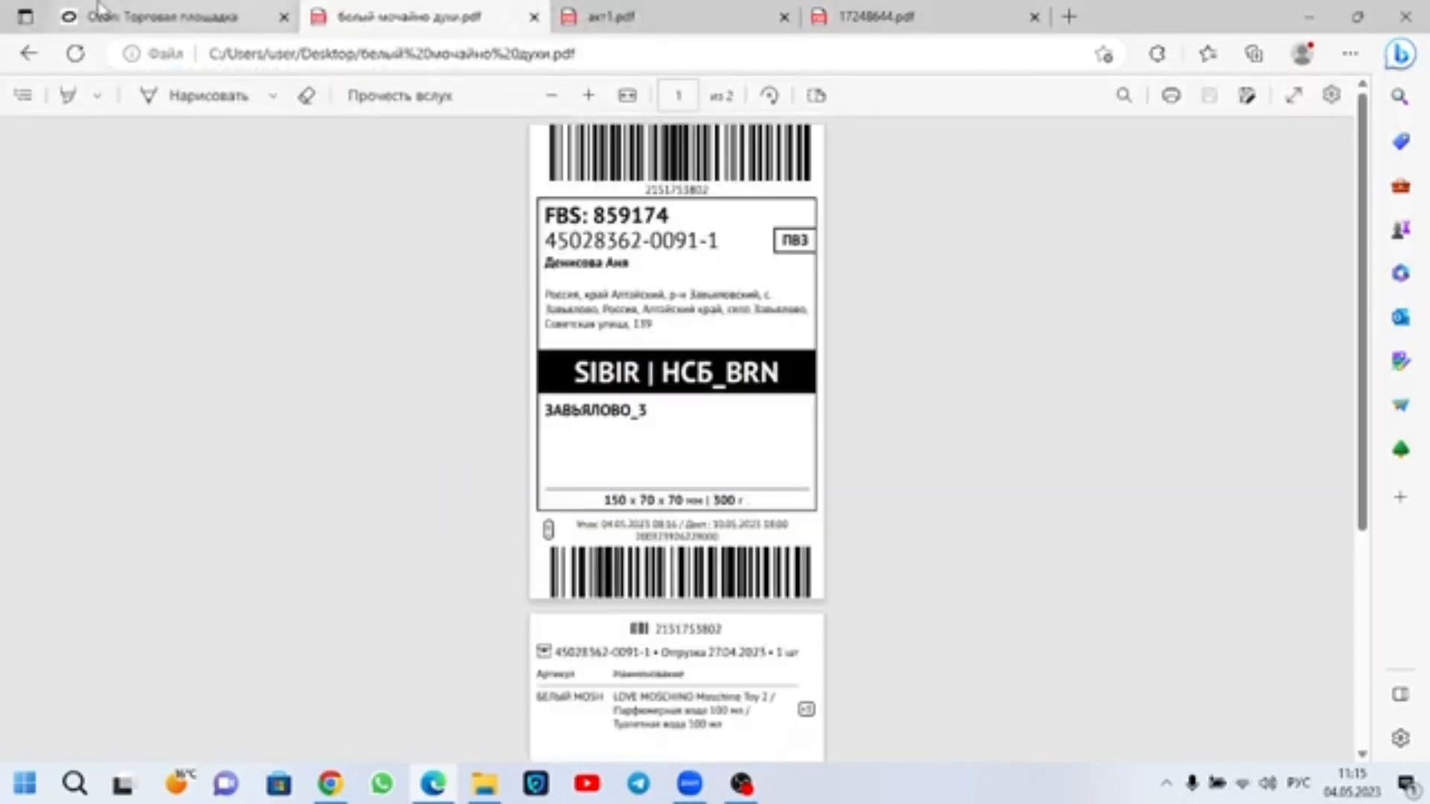
Step: Return to the Ozon shipments list and deselect the БЕЛЫЙ MOSH shipment of 25.04.2023
click(99, 12)
scroll(418, 596, down, 3)
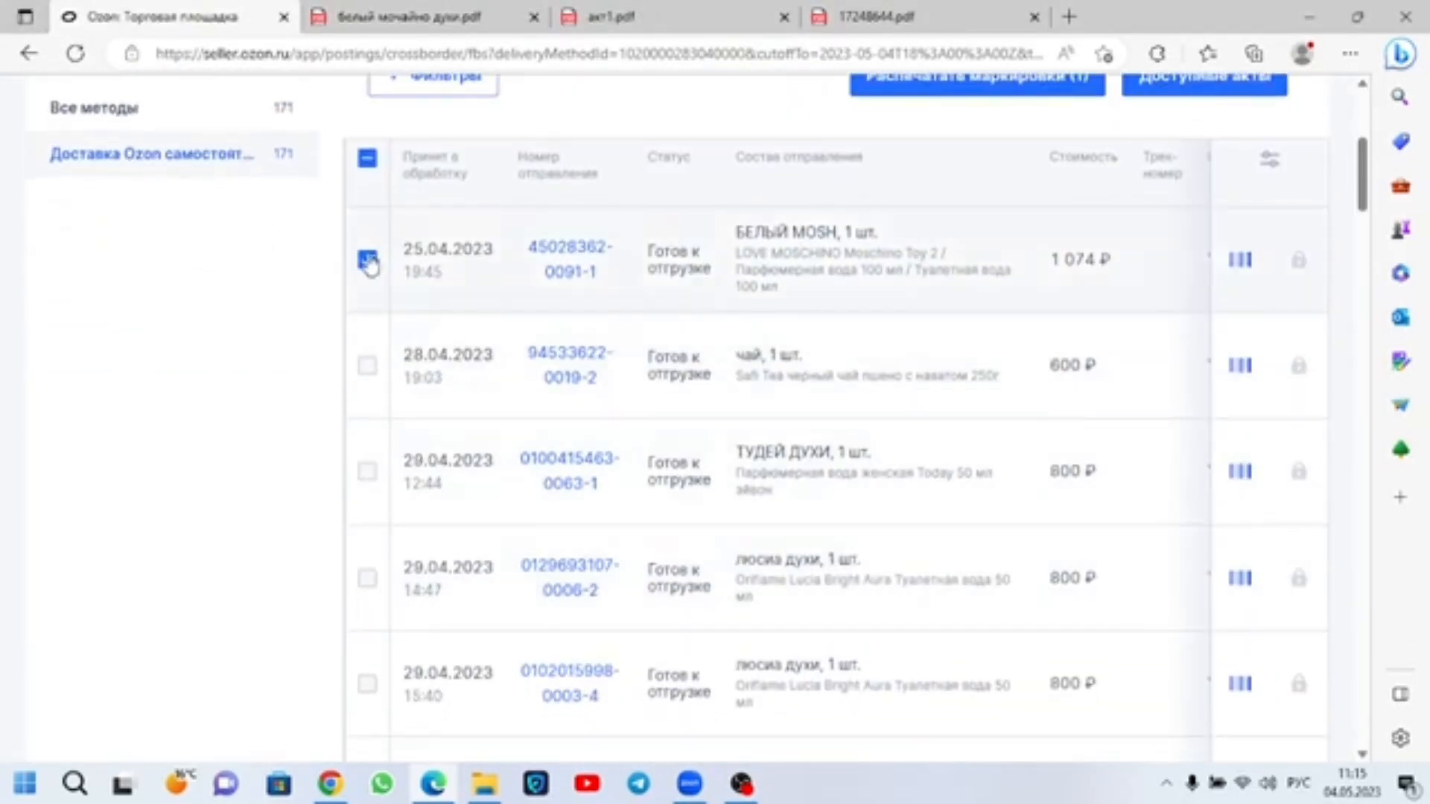
click(367, 259)
Step: Select the four ТУДЕЙ ДУХИ shipments accepted on 29.04.2023 at 12:44, 22:31, 23:10 and 23:24
click(367, 472)
scroll(374, 546, down, 3)
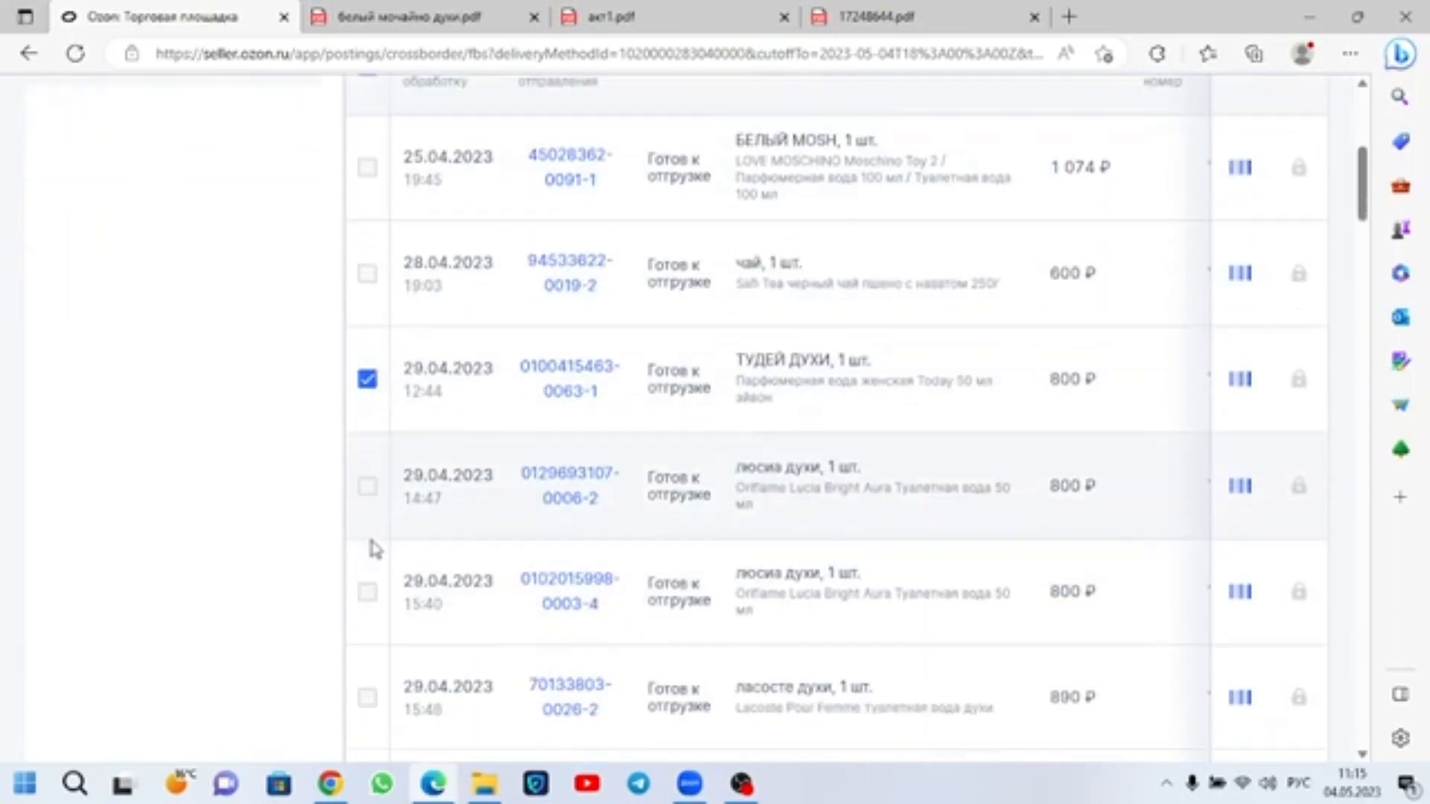
scroll(372, 536, down, 3)
click(367, 482)
click(367, 588)
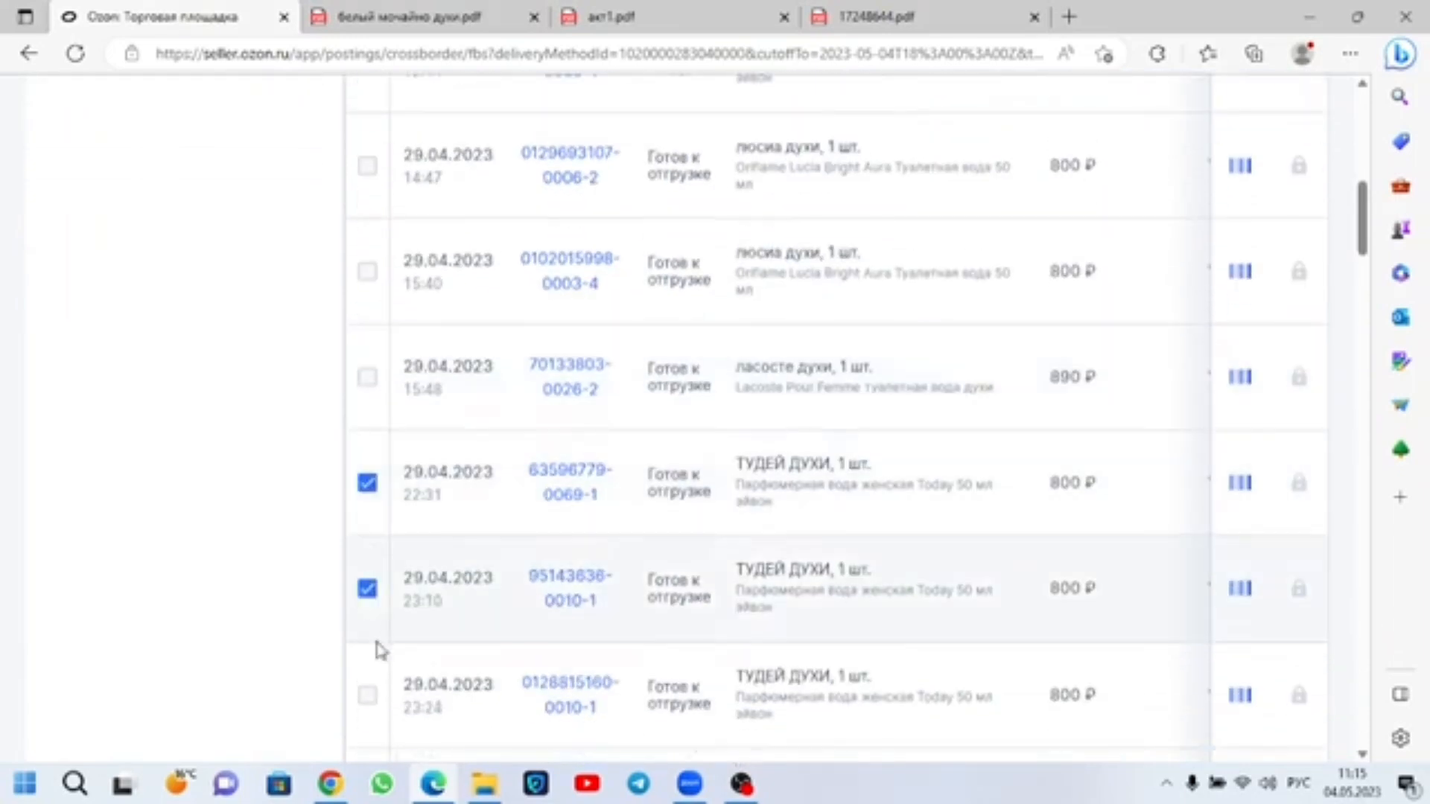
click(367, 695)
scroll(379, 648, down, 7)
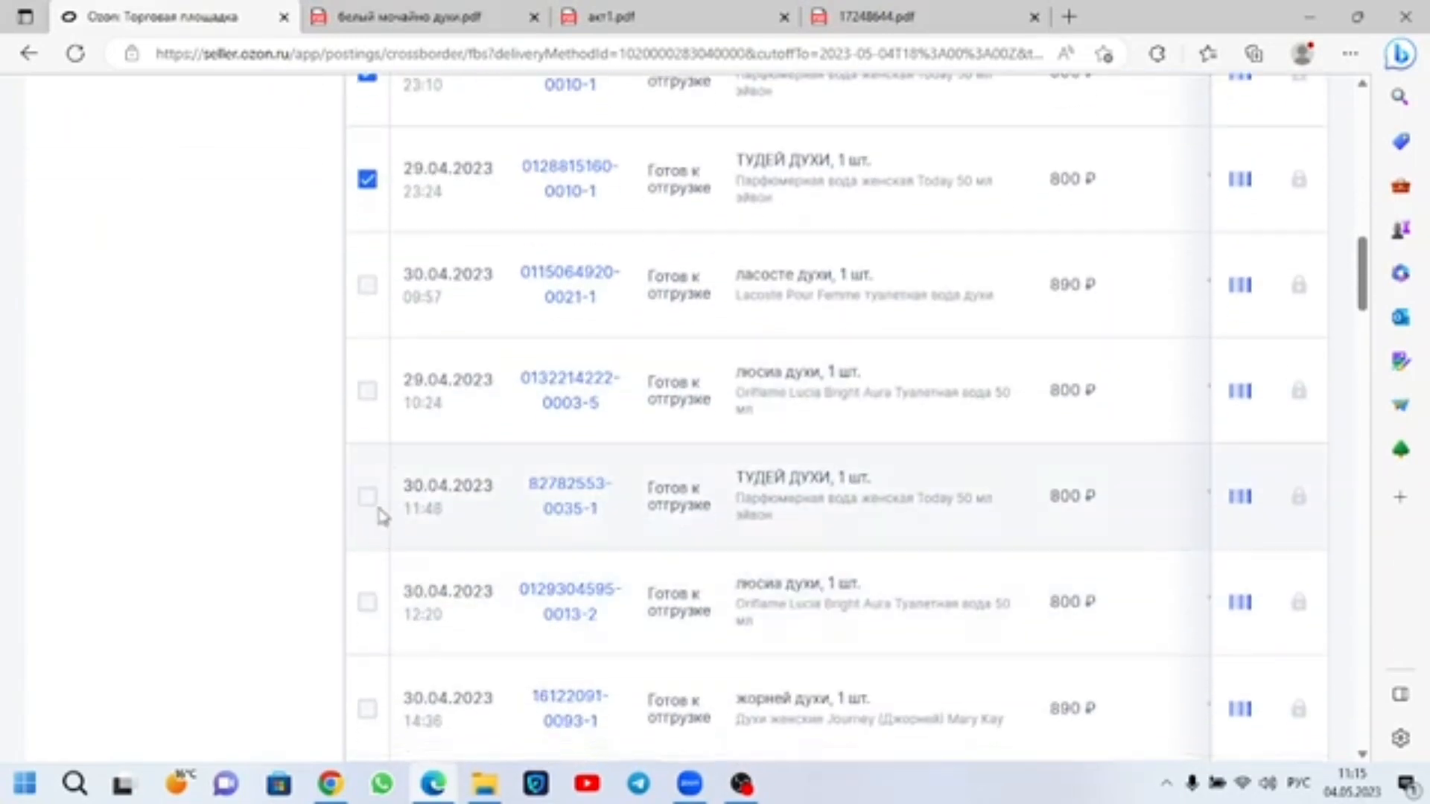
Step: Add the ТУДЕЙ ДУХИ shipments accepted on 30.04.2023 at 11:48, 18:35, 19:09 and 19:15 to the selection
click(367, 497)
scroll(376, 528, down, 7)
click(369, 510)
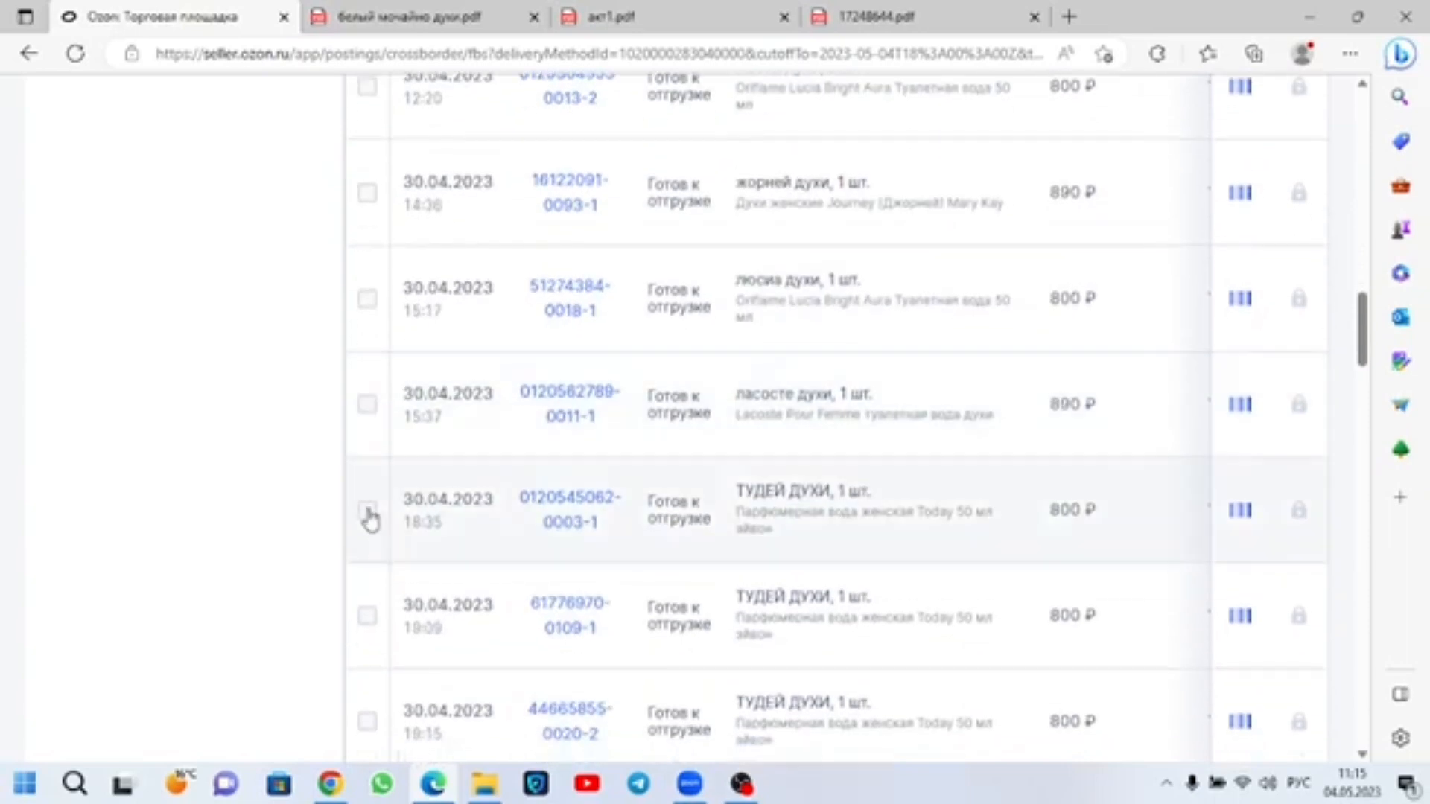
click(367, 616)
click(368, 721)
scroll(476, 514, down, 7)
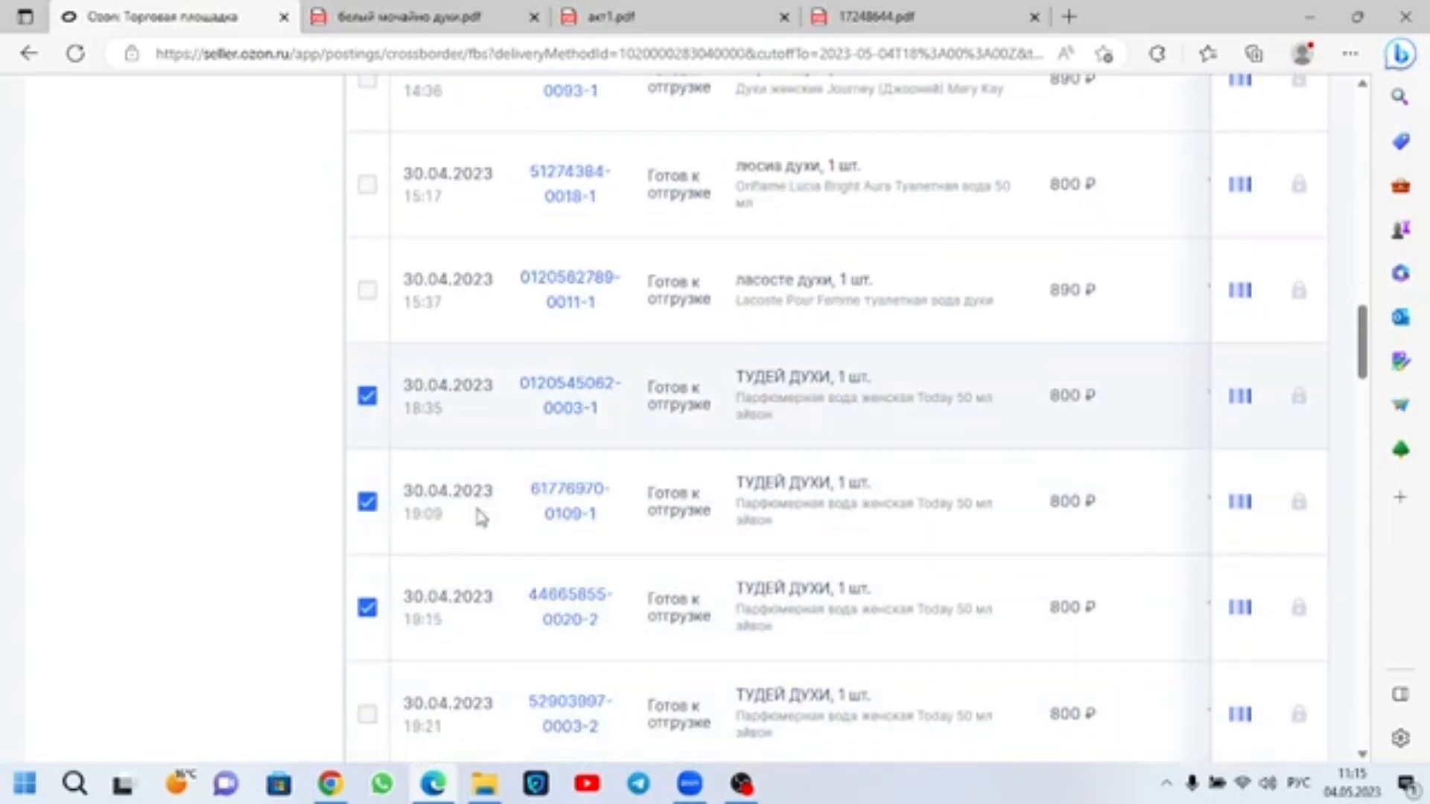
Step: Add more ТУДЕЙ ДУХИ shipments to the selection, including 30.04.2023 22:51 and 01.05.2023 00:33
scroll(477, 513, down, 7)
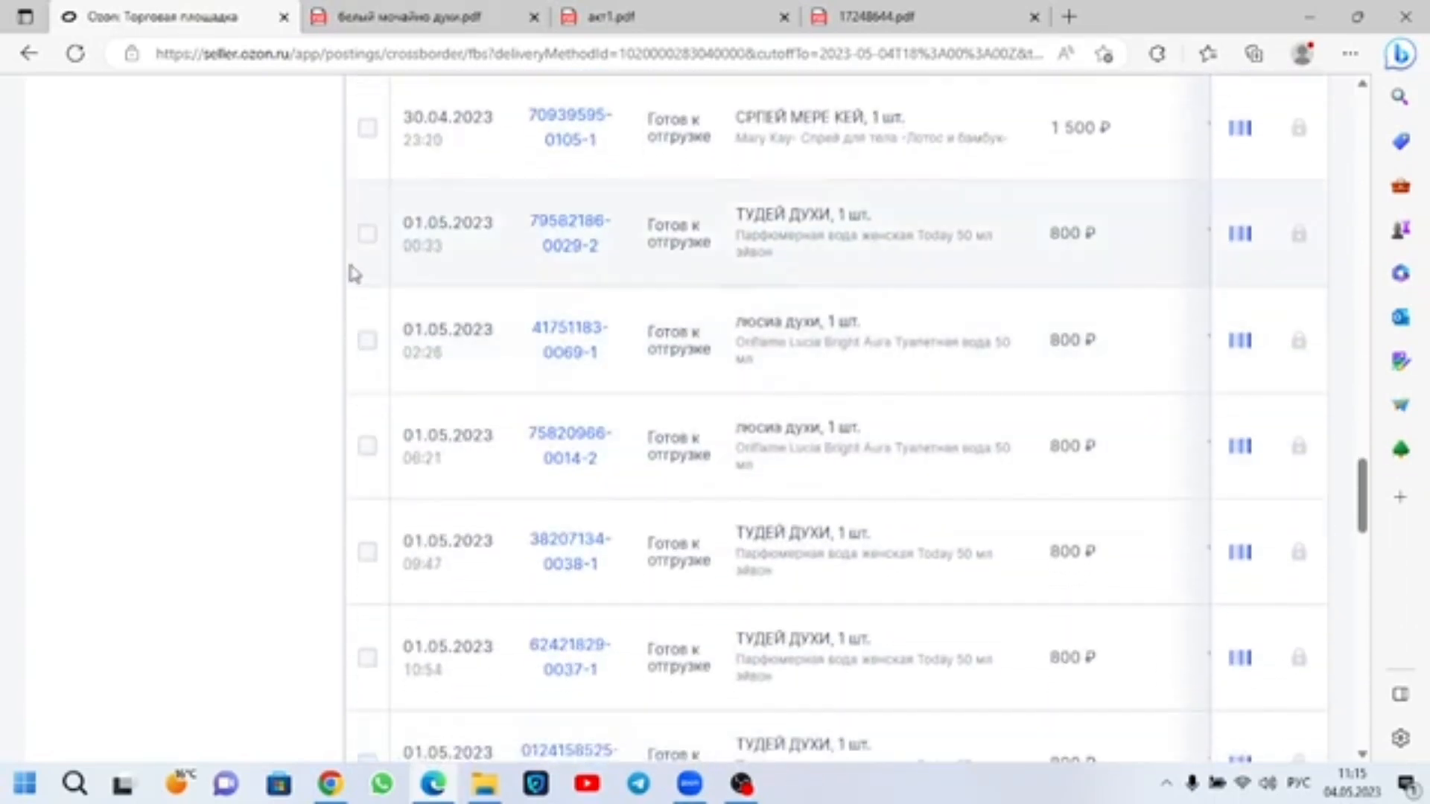
click(367, 238)
scroll(365, 243, up, 3)
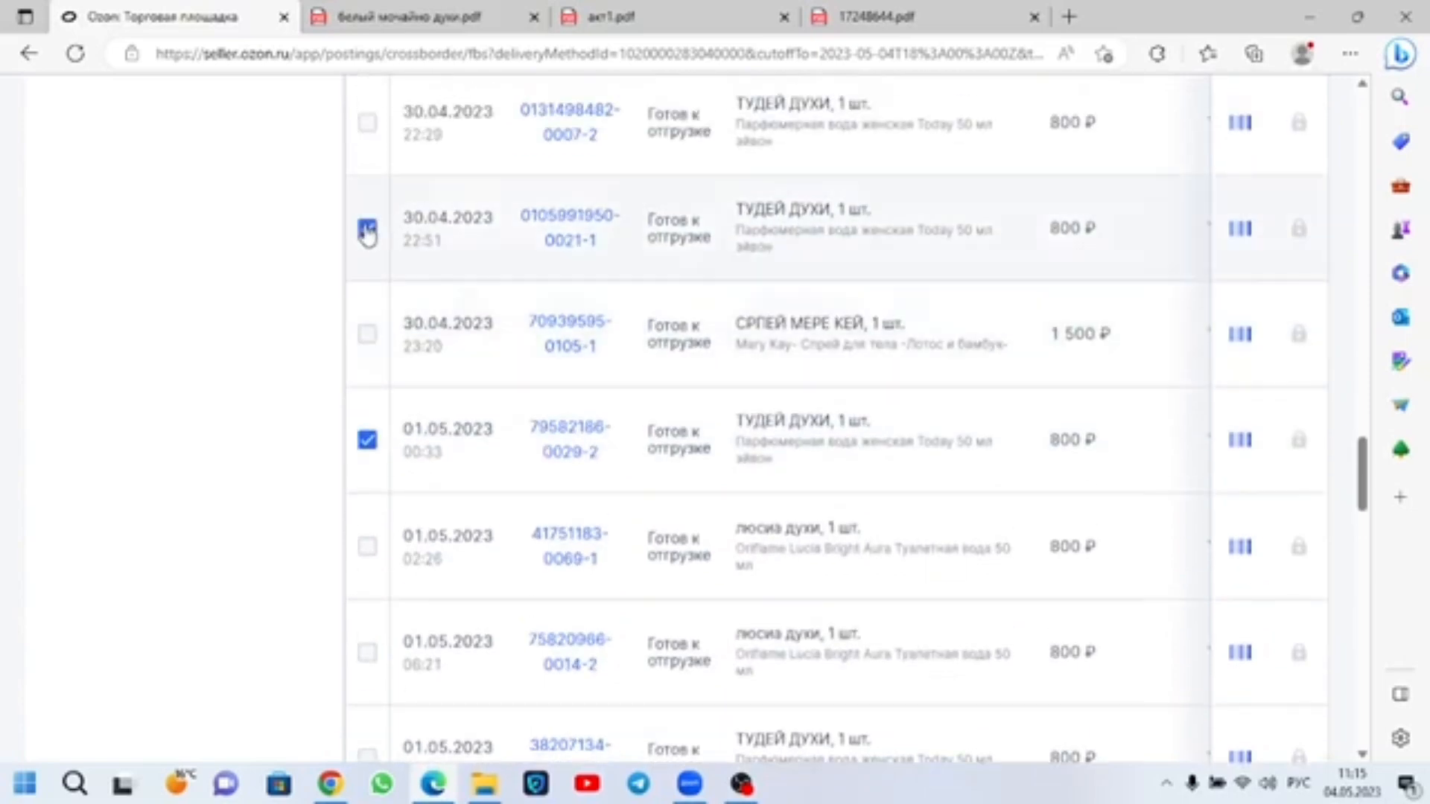
scroll(367, 233, up, 3)
click(367, 325)
scroll(649, 358, up, 10)
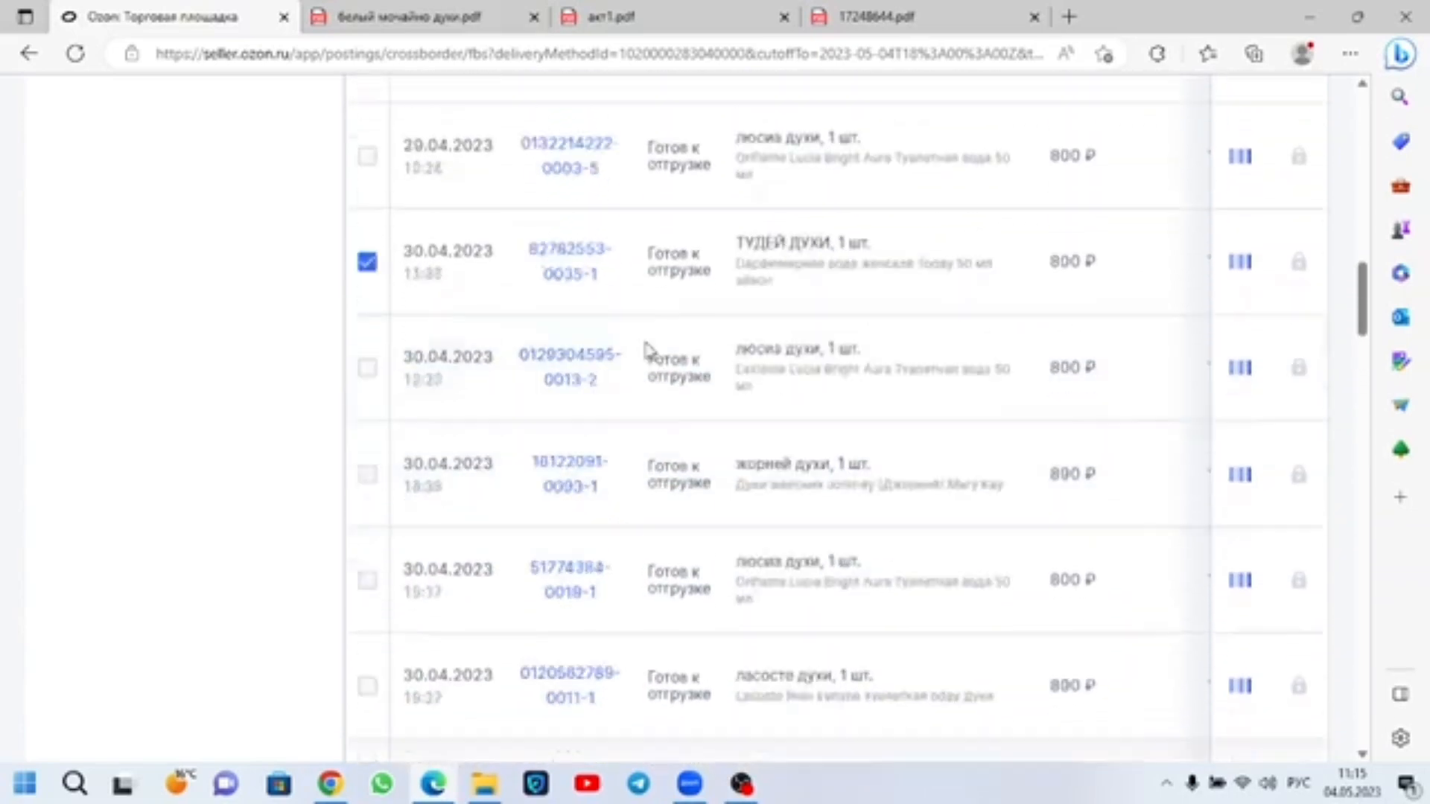
Step: Select all 50 shipments on the first page of the confirmed 04.05 act list
scroll(647, 346, up, 8)
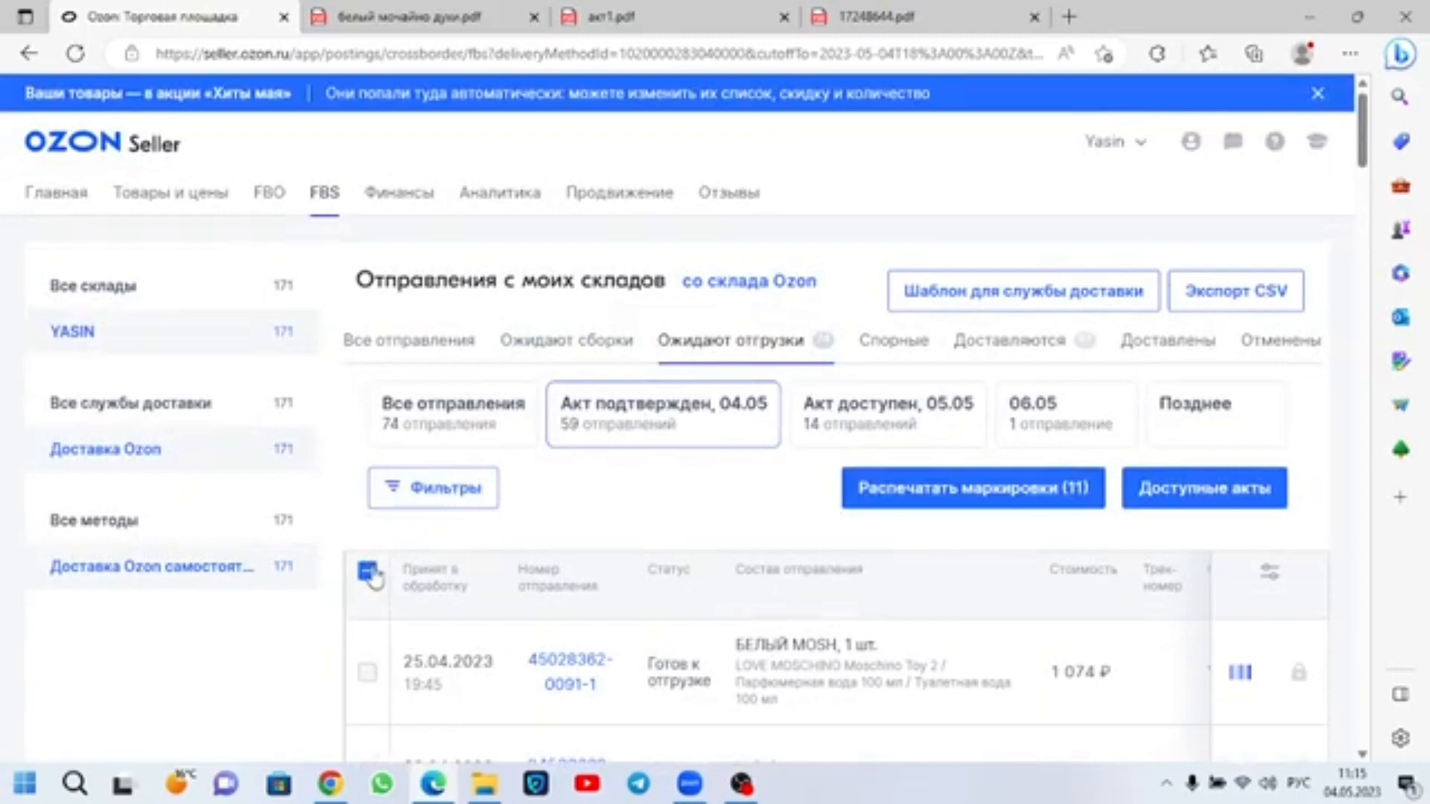
click(367, 572)
scroll(629, 504, down, 4)
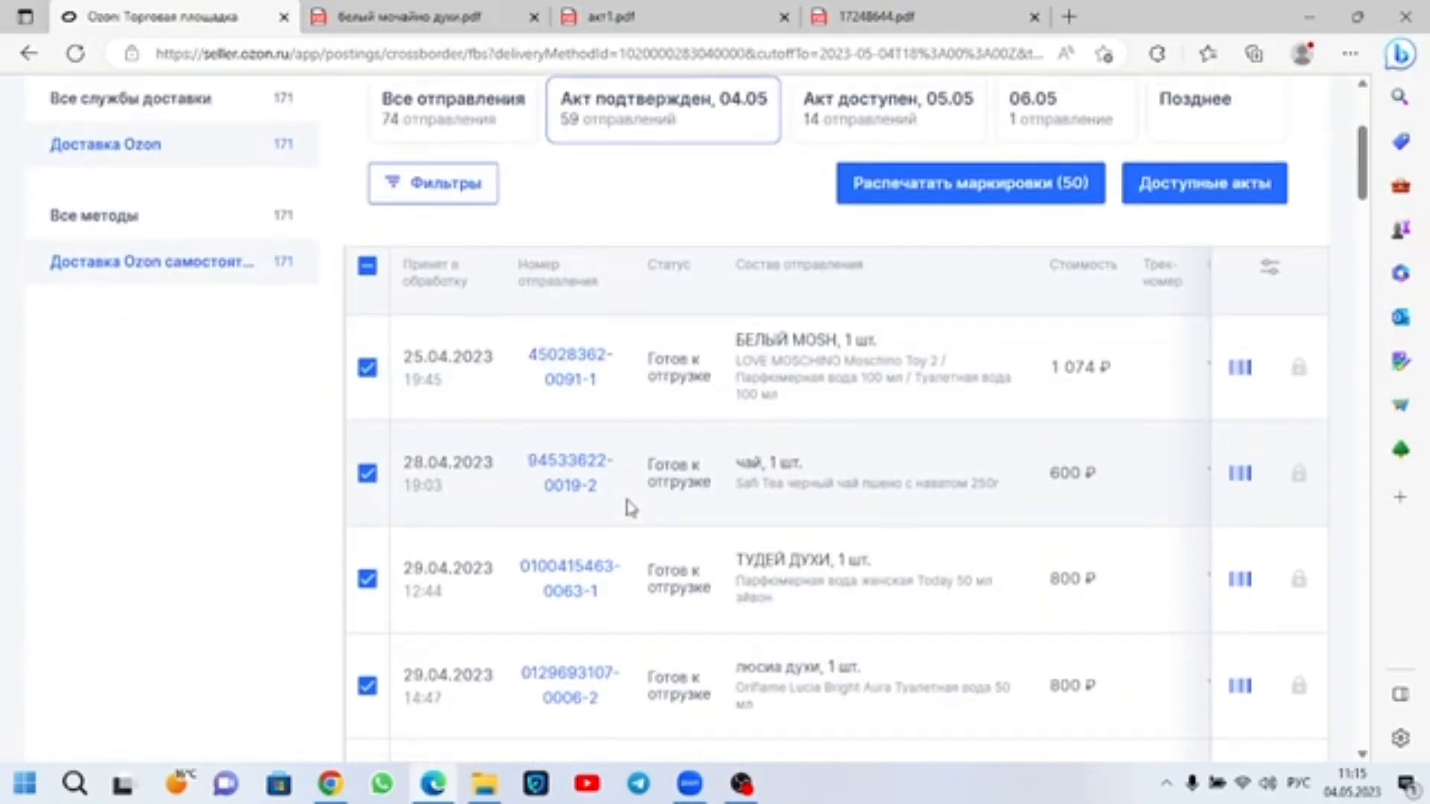
scroll(344, 495, up, 4)
click(367, 572)
click(367, 573)
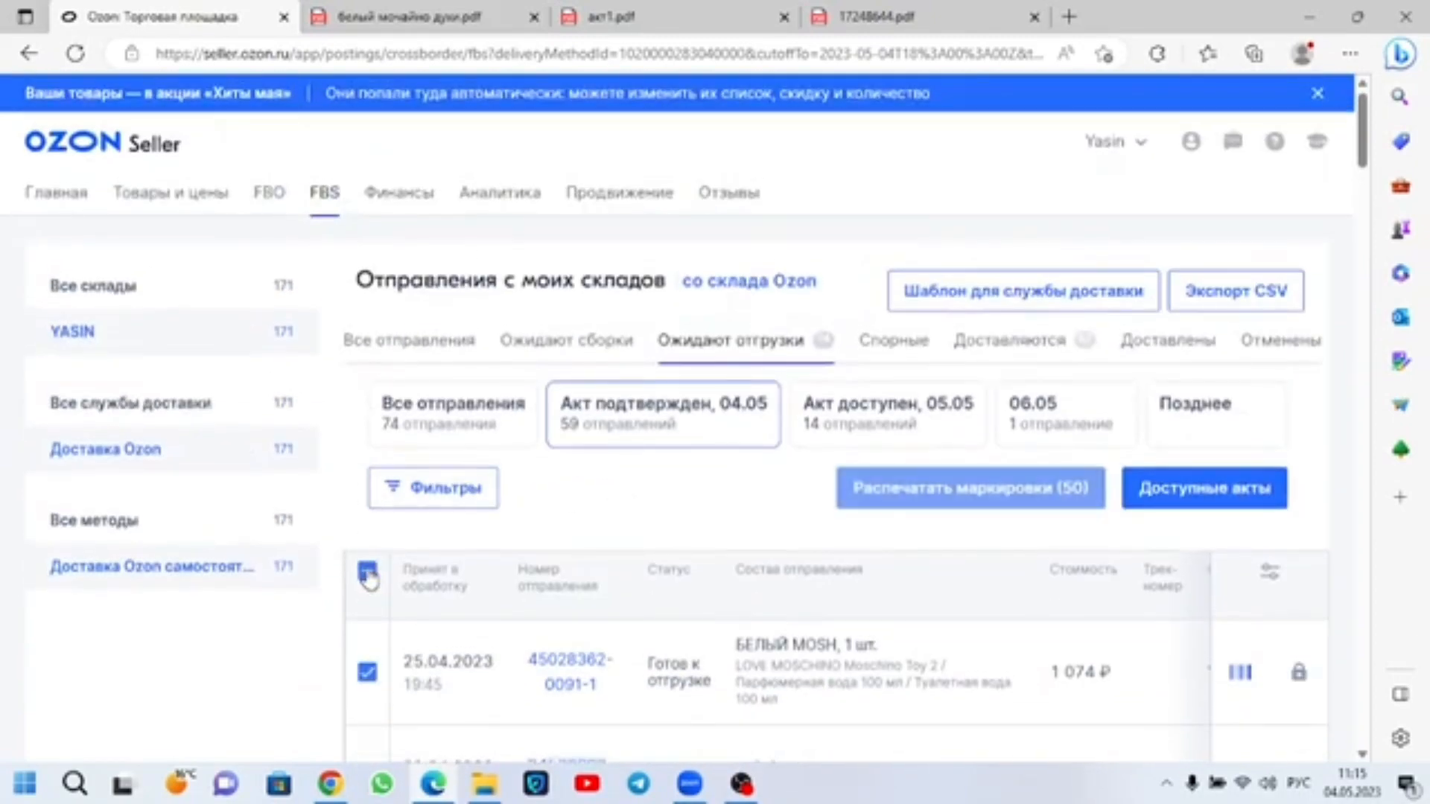
Step: Check the rows-per-page options below the shipments list and close them without choosing another value
scroll(677, 568, down, 10)
scroll(687, 553, down, 5)
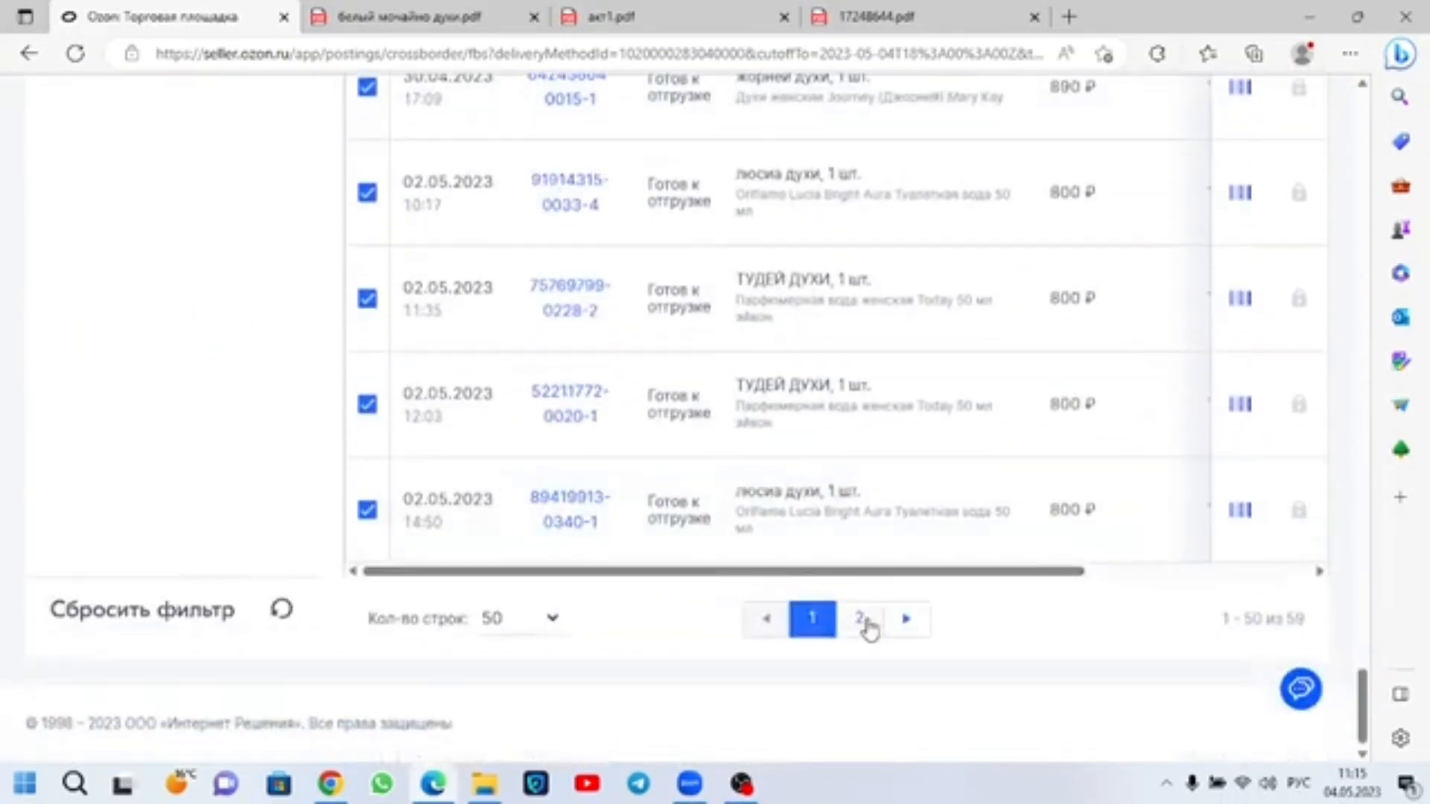
click(500, 618)
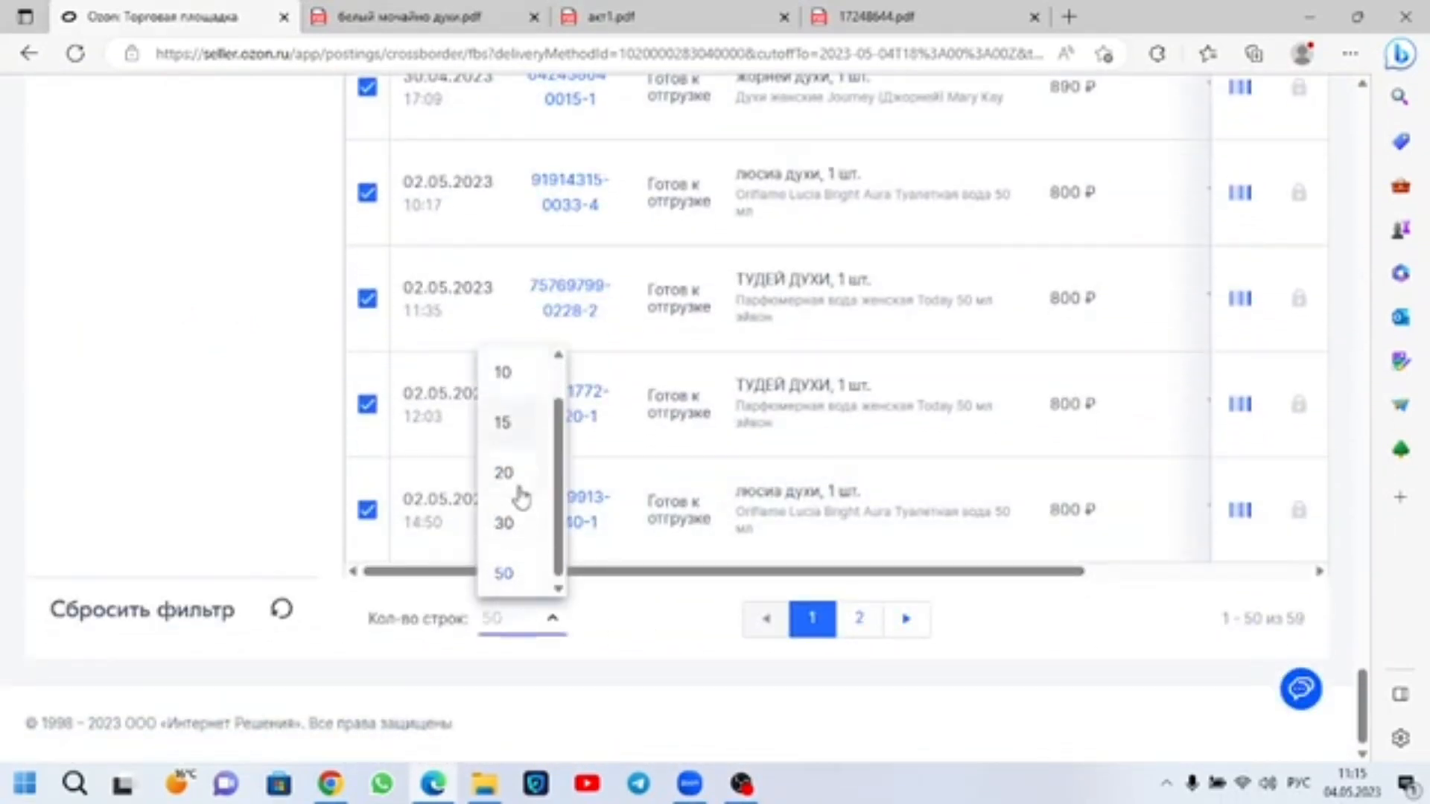
click(674, 607)
Step: Print the labels for the 50 selected shipments and open the newly downloaded ticket PDF
scroll(693, 517, up, 10)
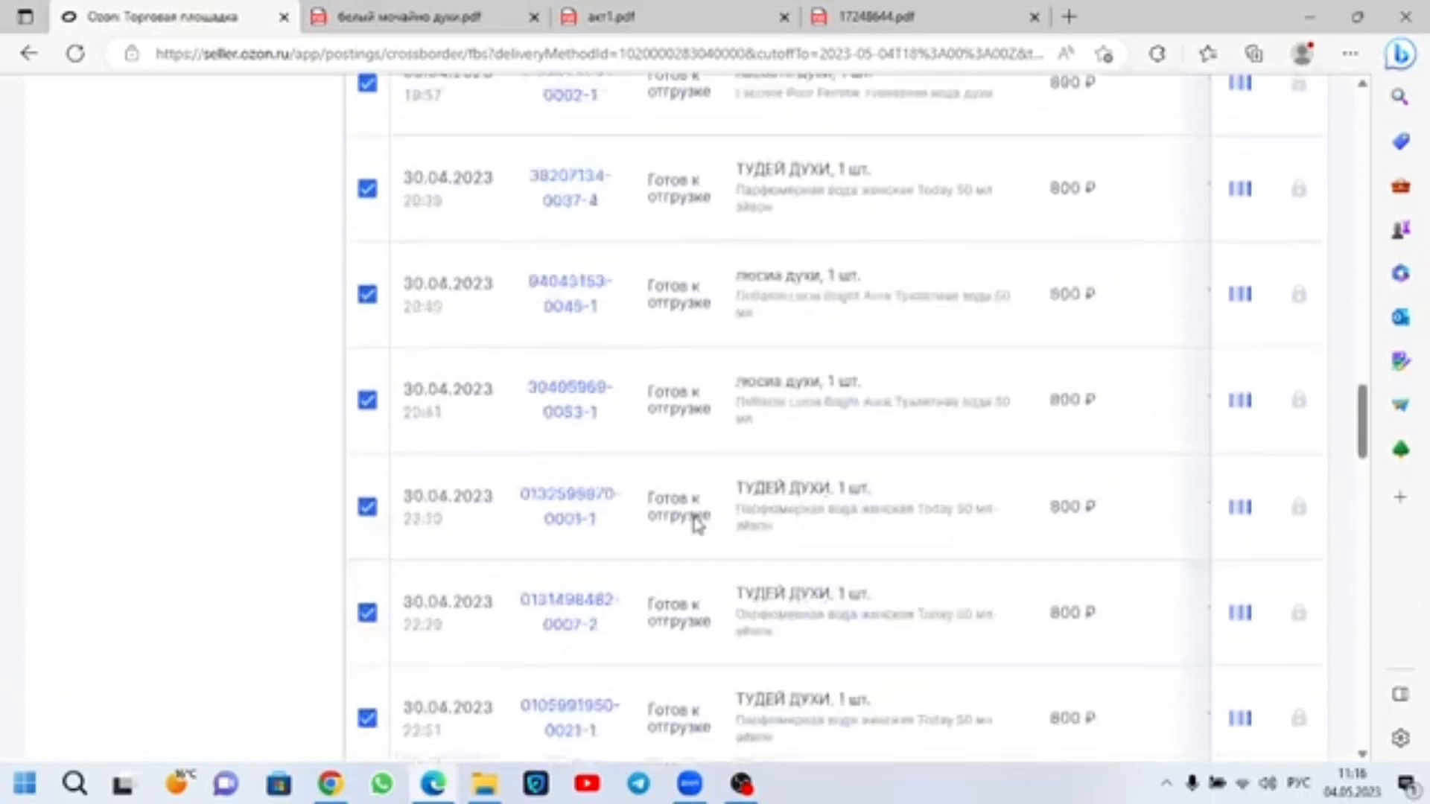
scroll(697, 521, up, 10)
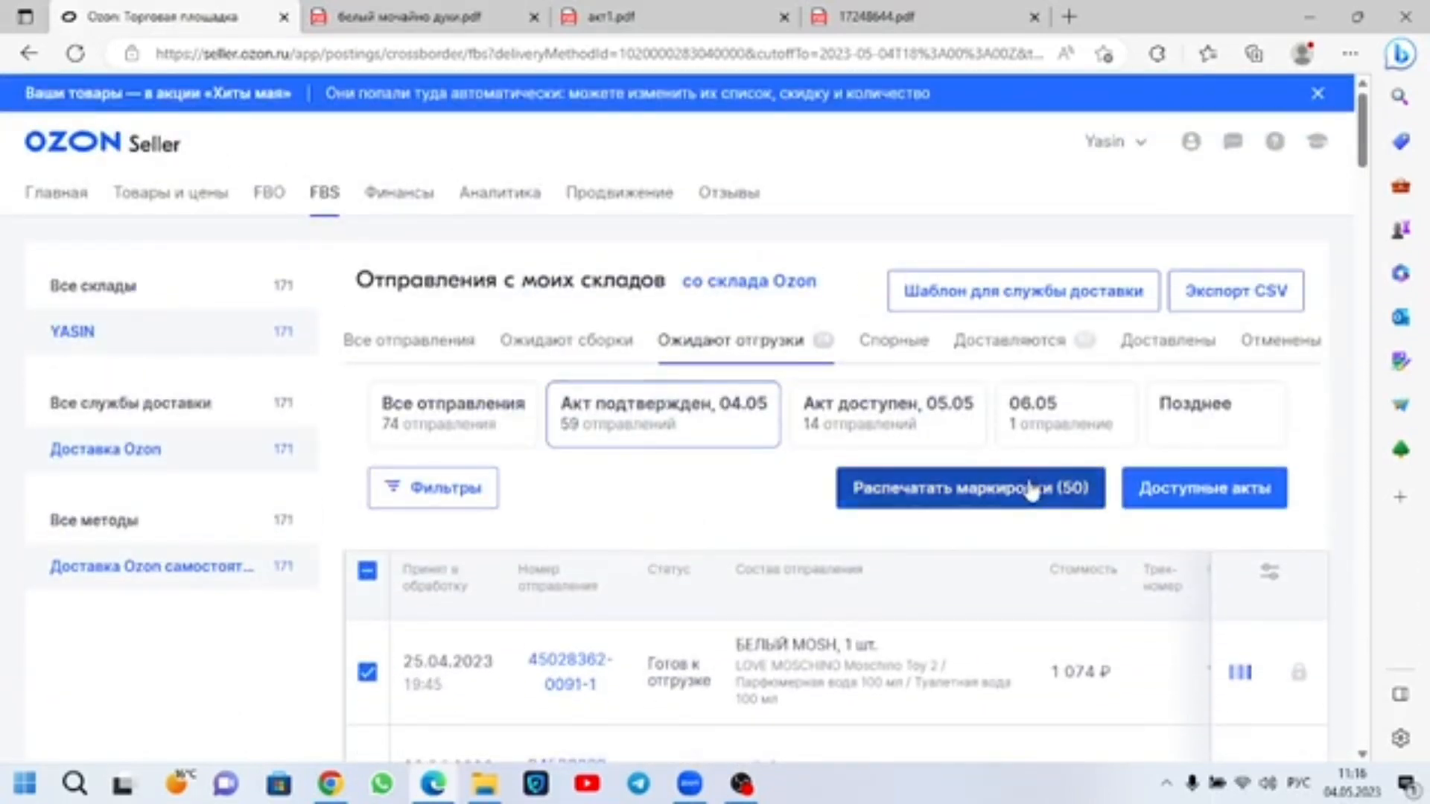
click(1031, 490)
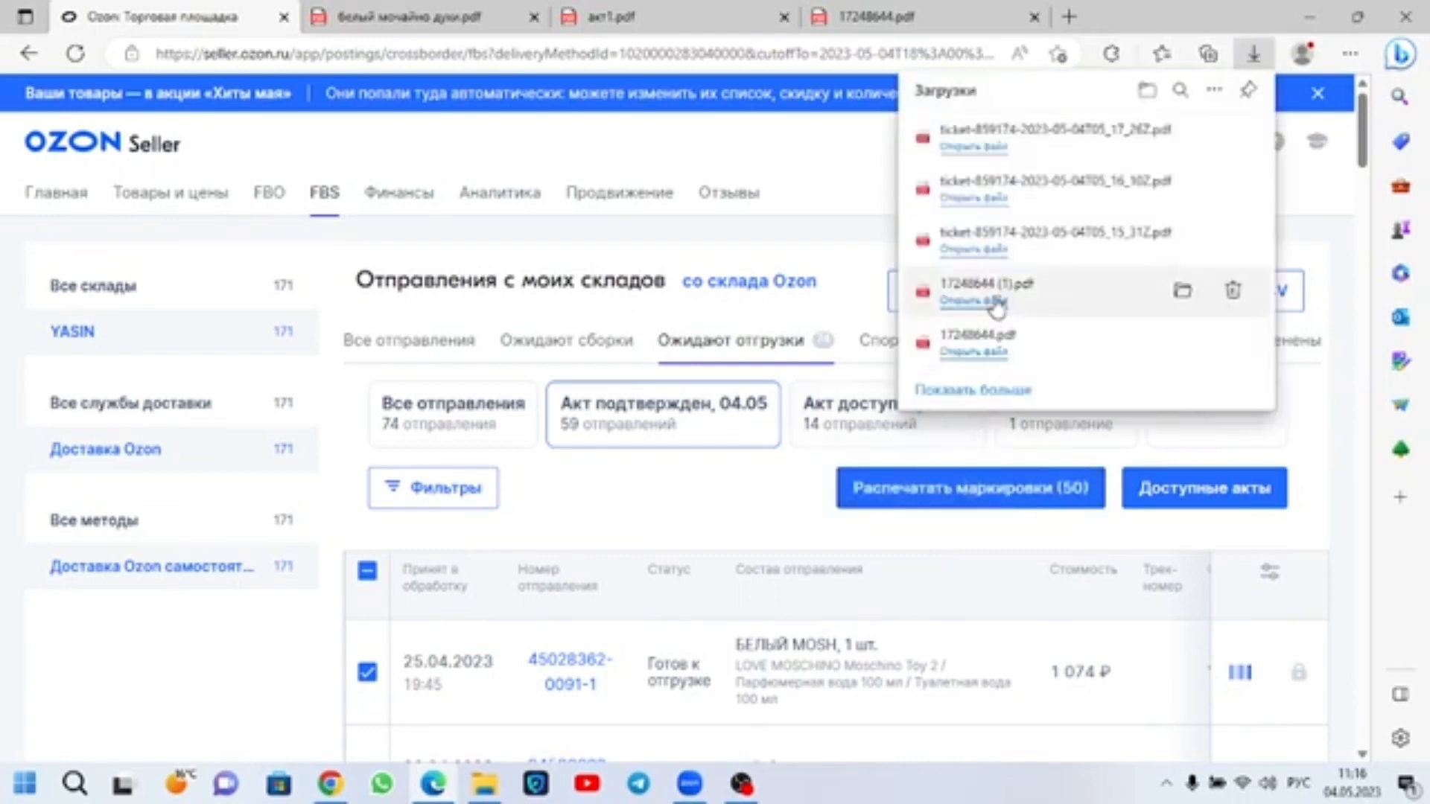
click(973, 147)
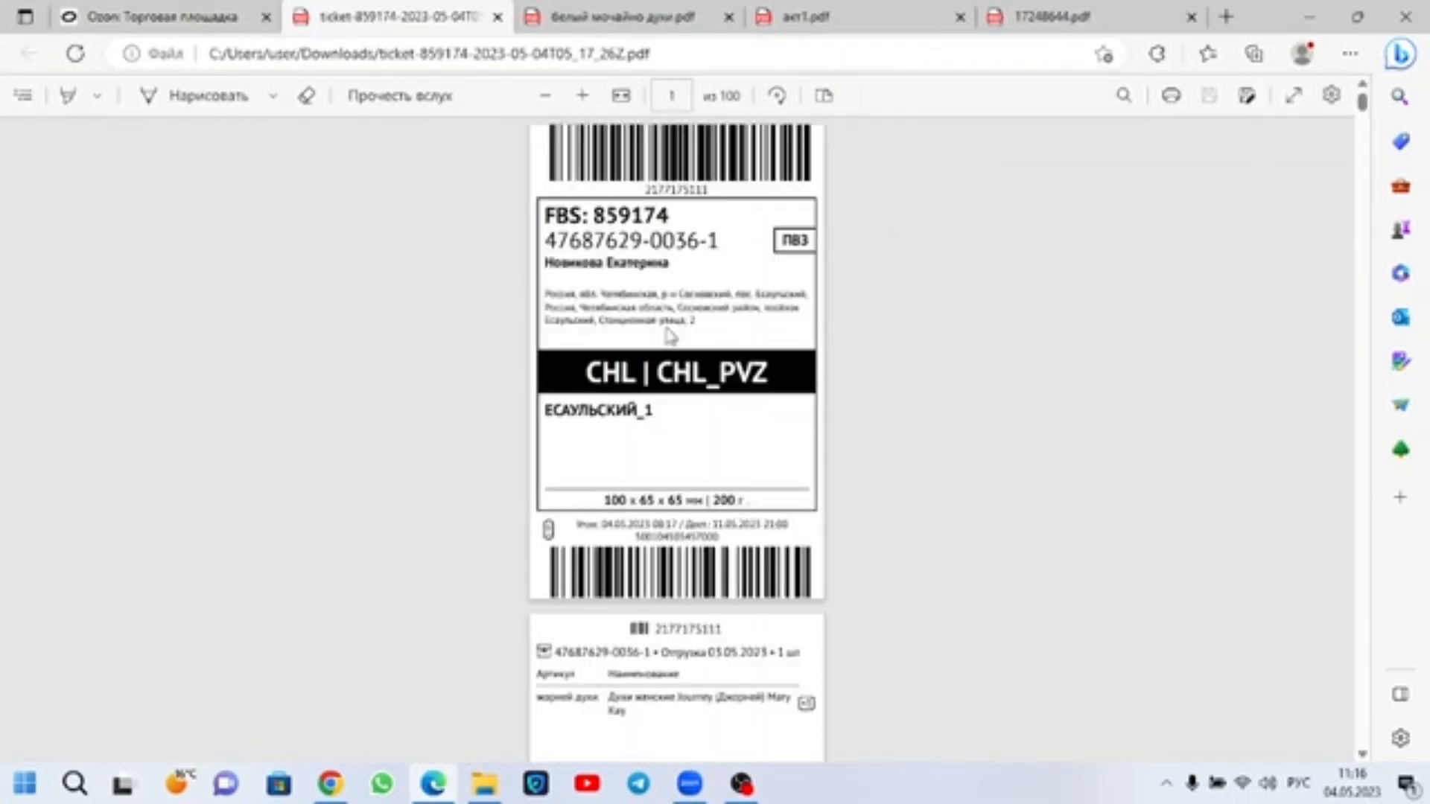
Step: Examine the first label's FBS number, destination, parcel dimensions and weight, and its slip's shipping date, article and product name
drag(668, 213, 597, 215)
right_click(622, 216)
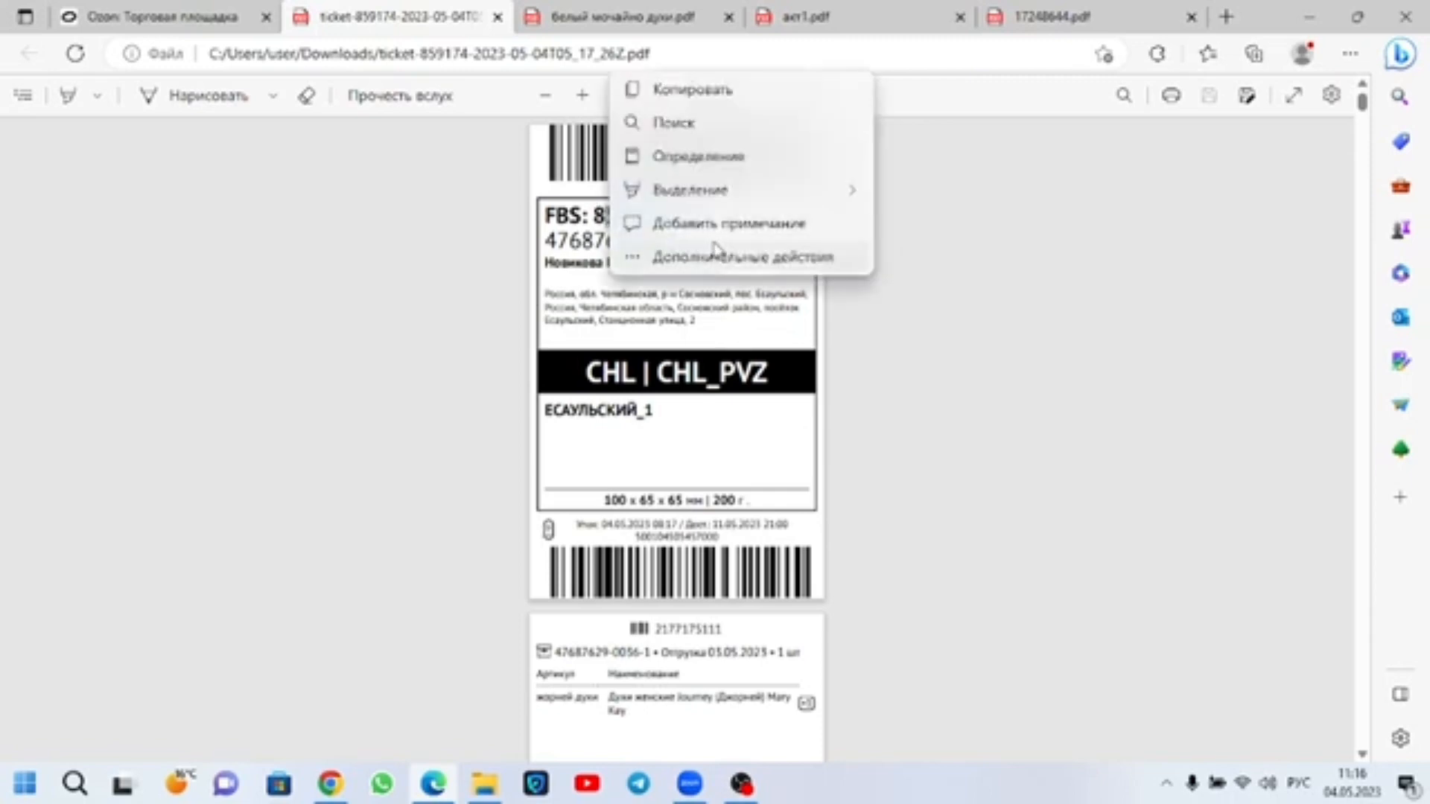
click(628, 293)
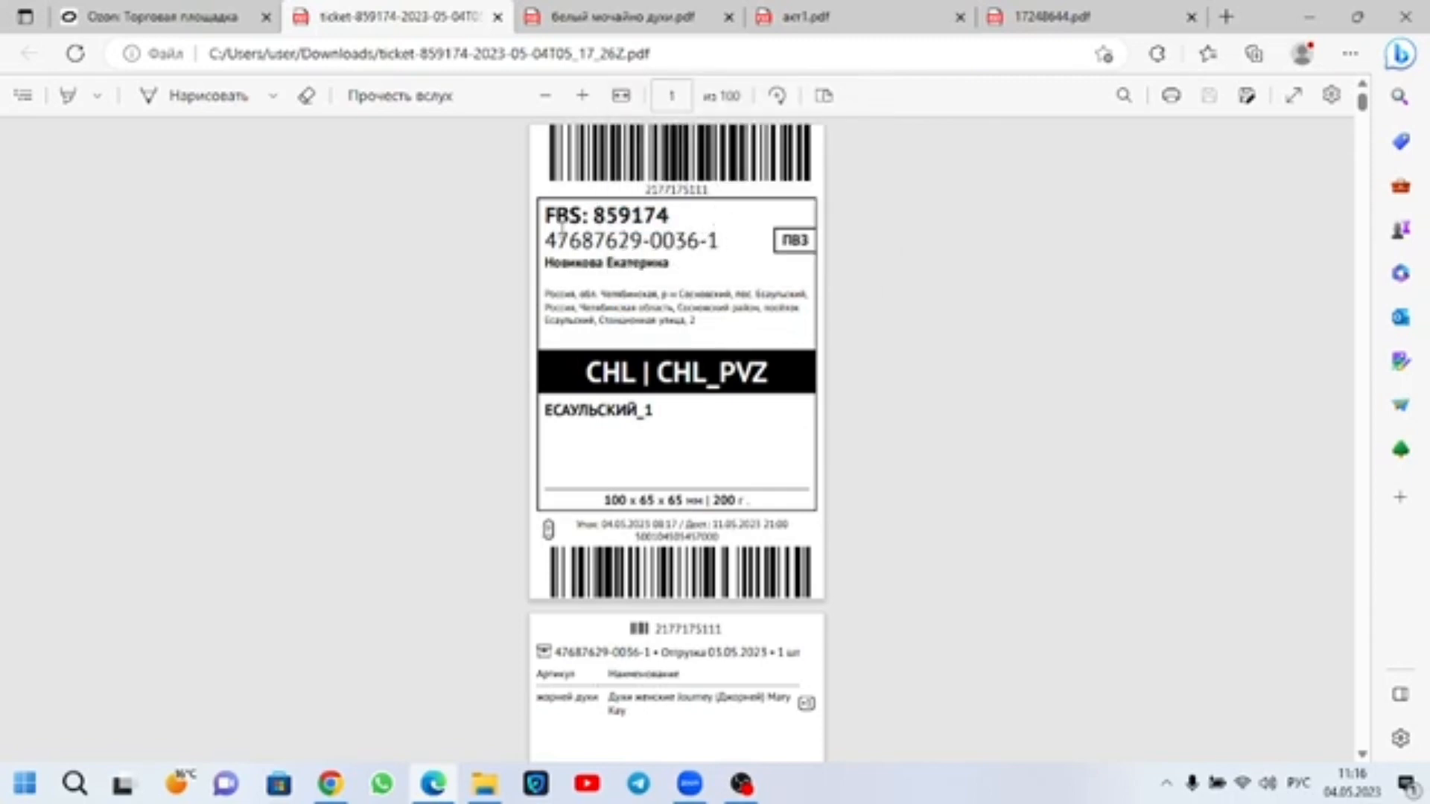
scroll(624, 395, down, 1)
drag(660, 318, 568, 298)
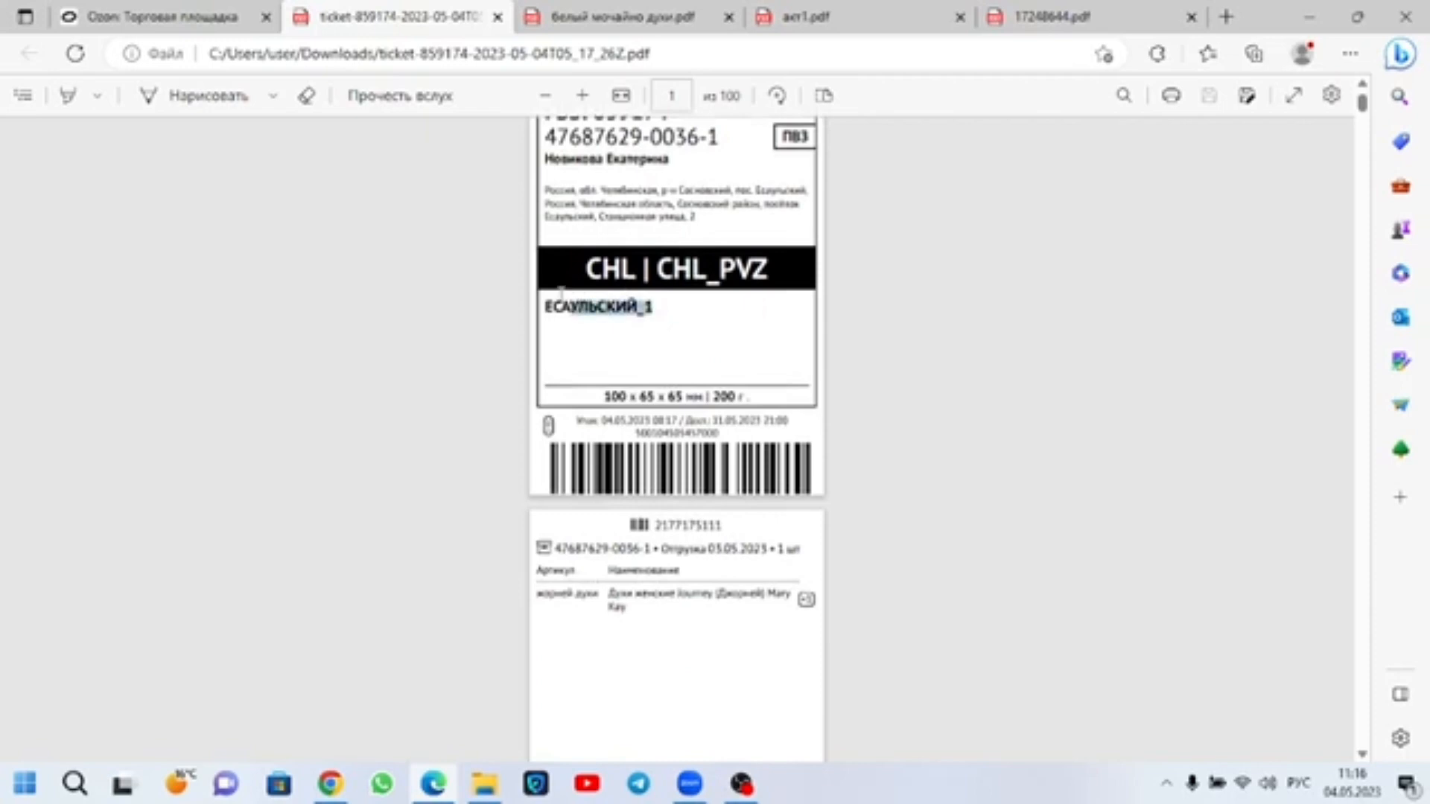
drag(743, 402, 596, 400)
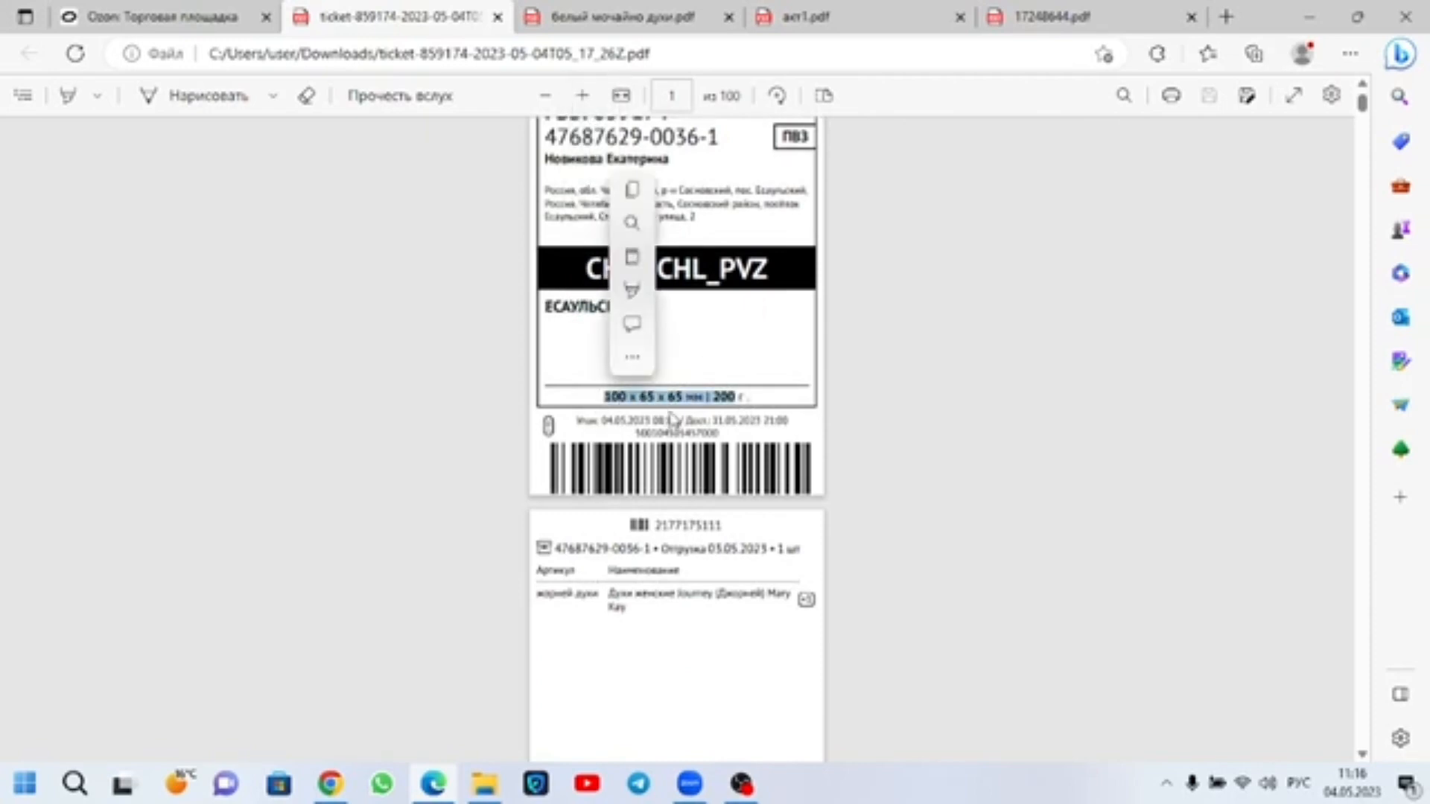
scroll(727, 447, down, 1)
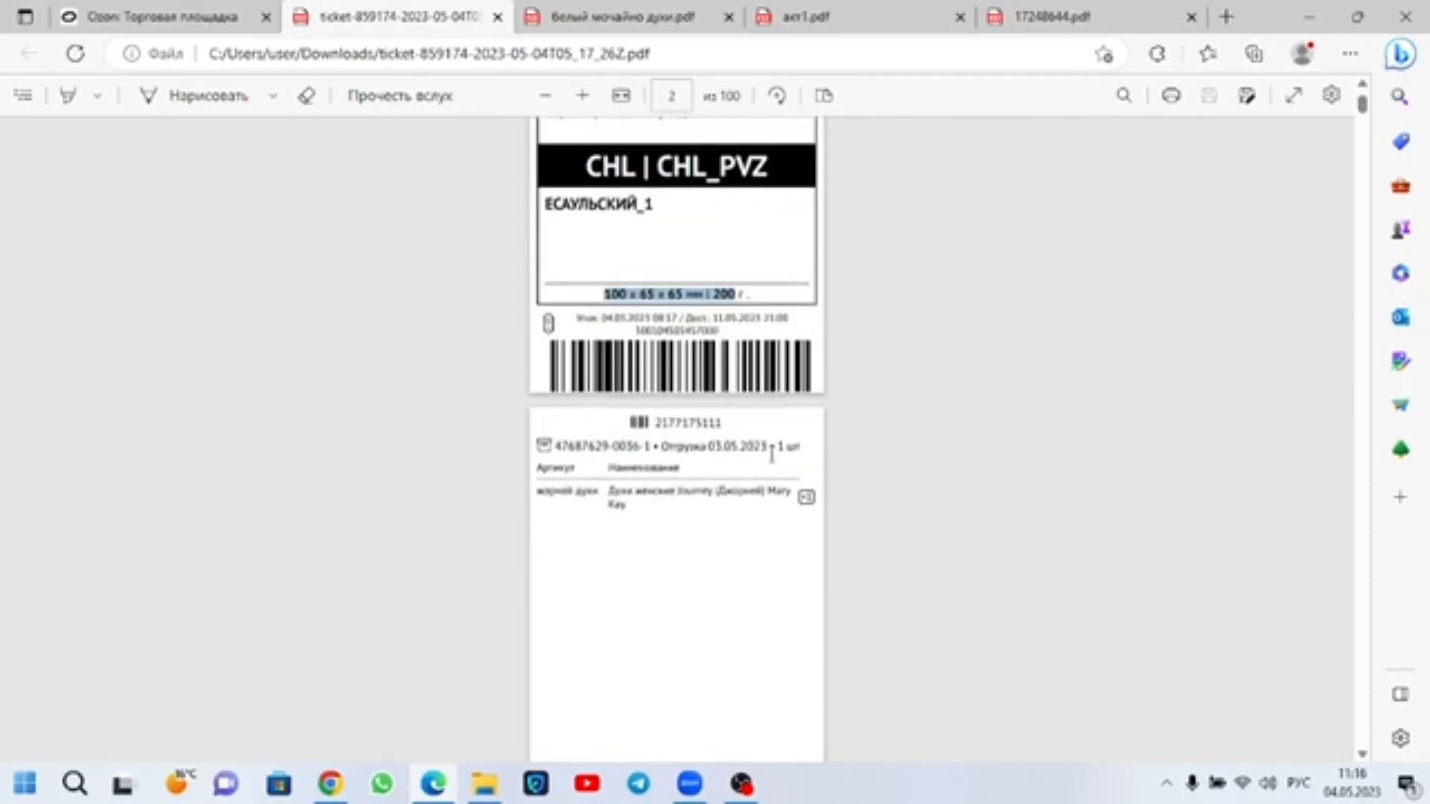
drag(806, 451, 712, 429)
click(652, 499)
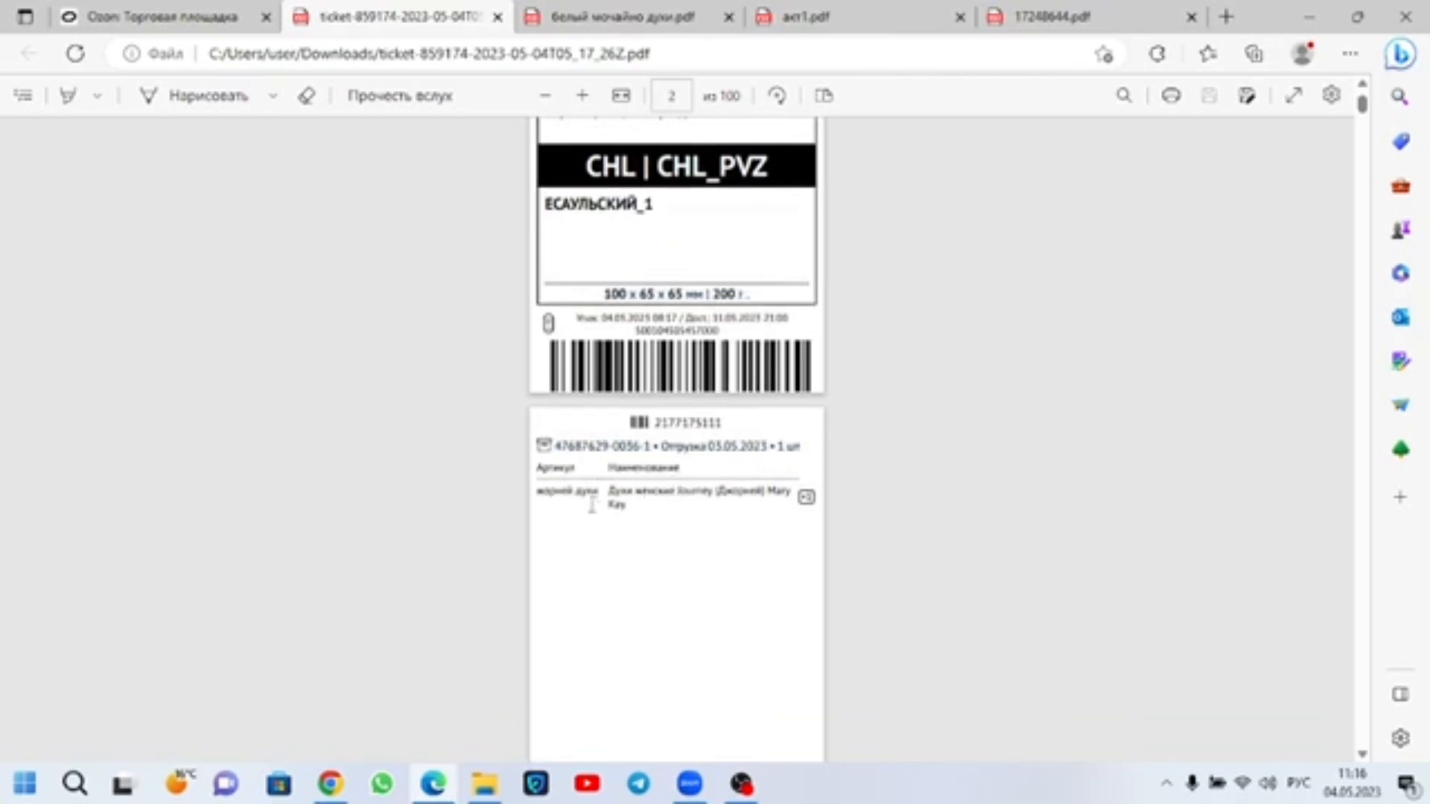
drag(617, 507, 567, 491)
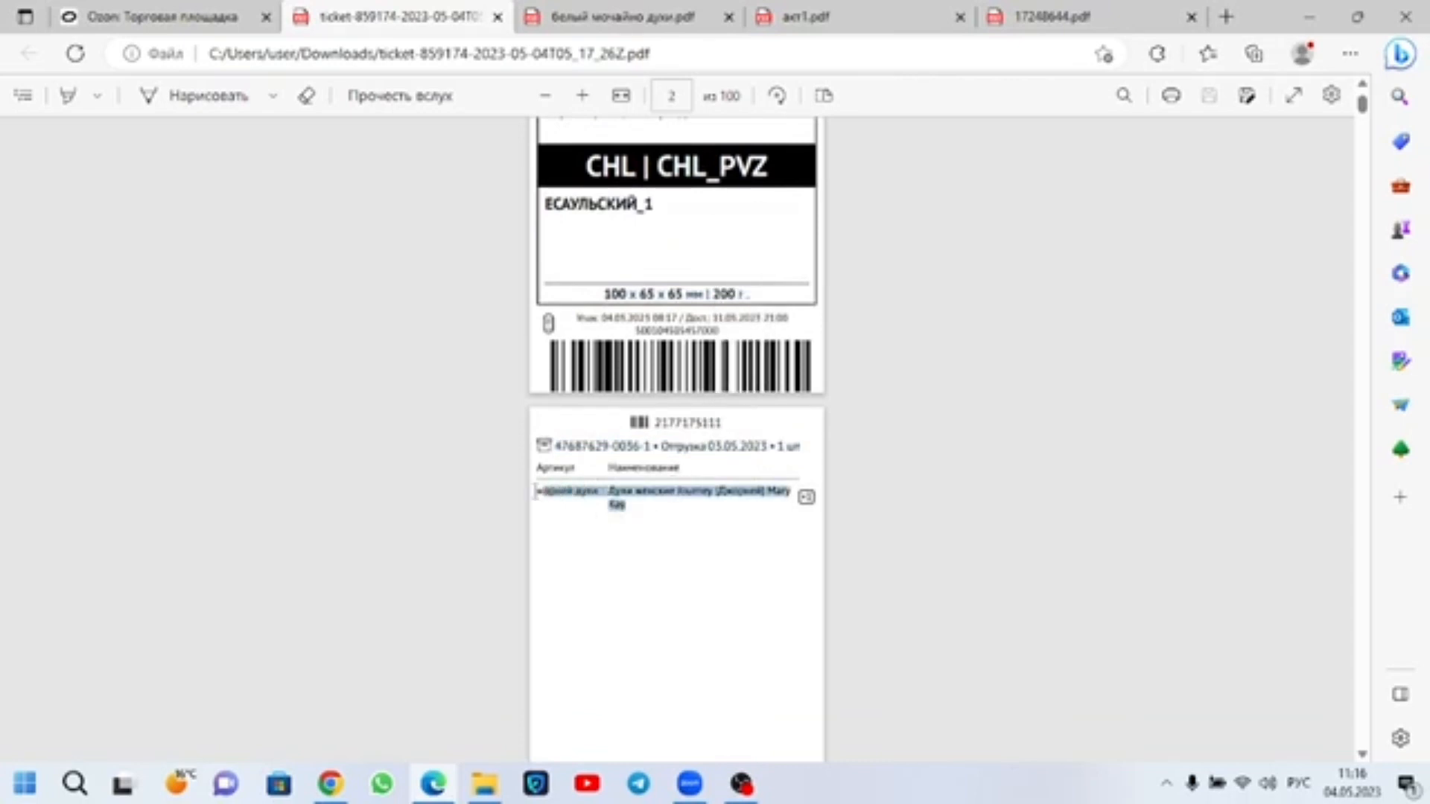
click(668, 532)
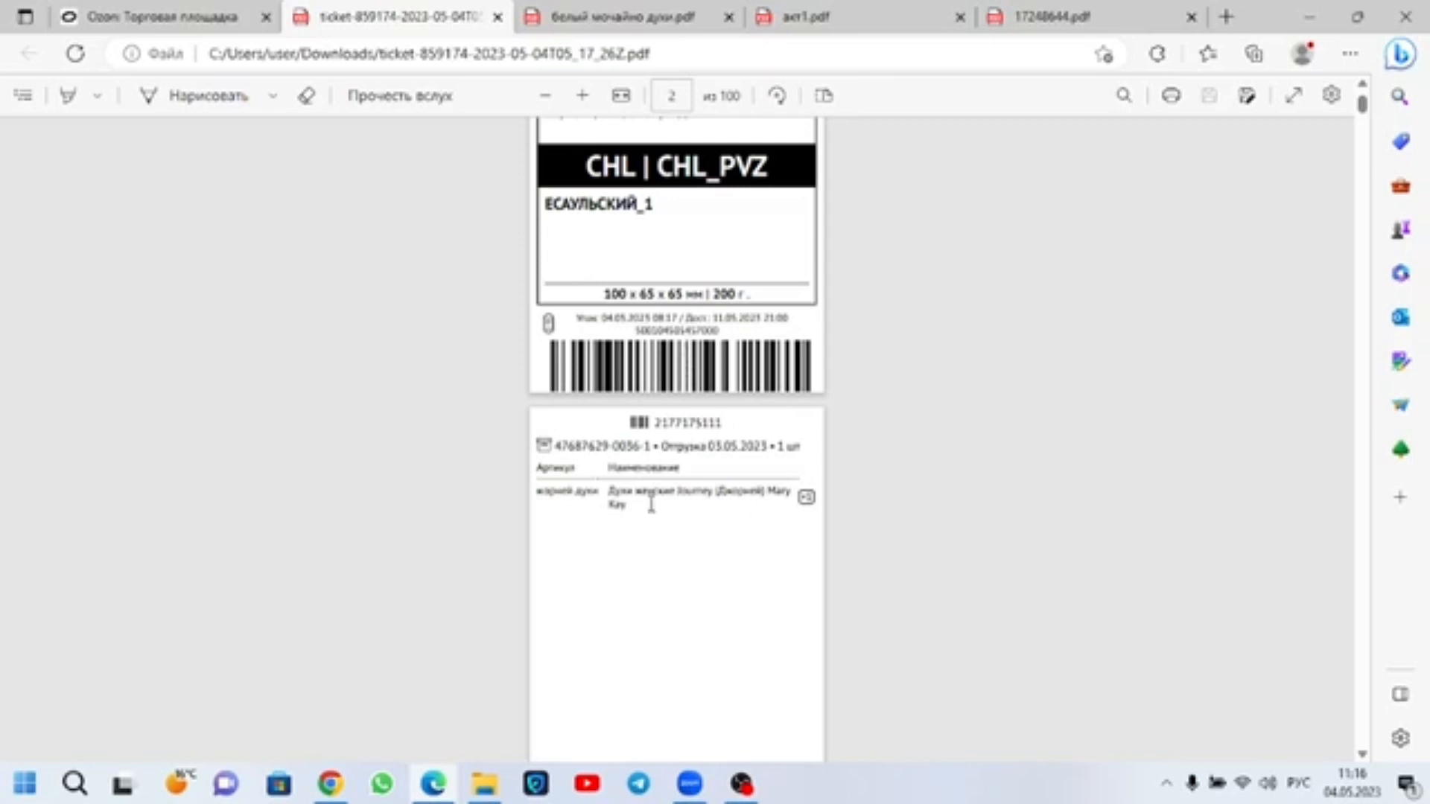
Step: Browse the next labels and their product slips in the ticket PDF
scroll(583, 420, down, 10)
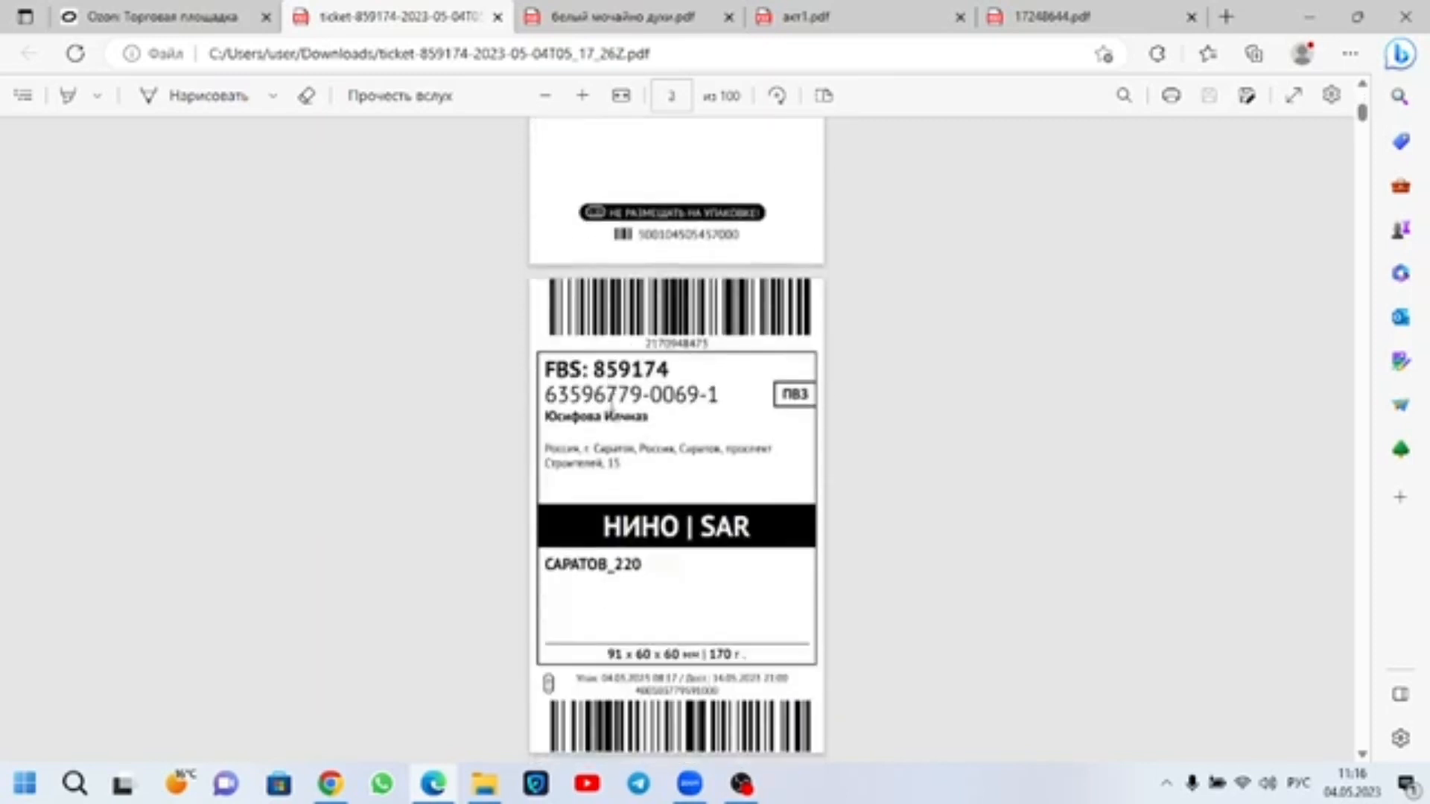
scroll(668, 380, up, 5)
scroll(668, 380, down, 6)
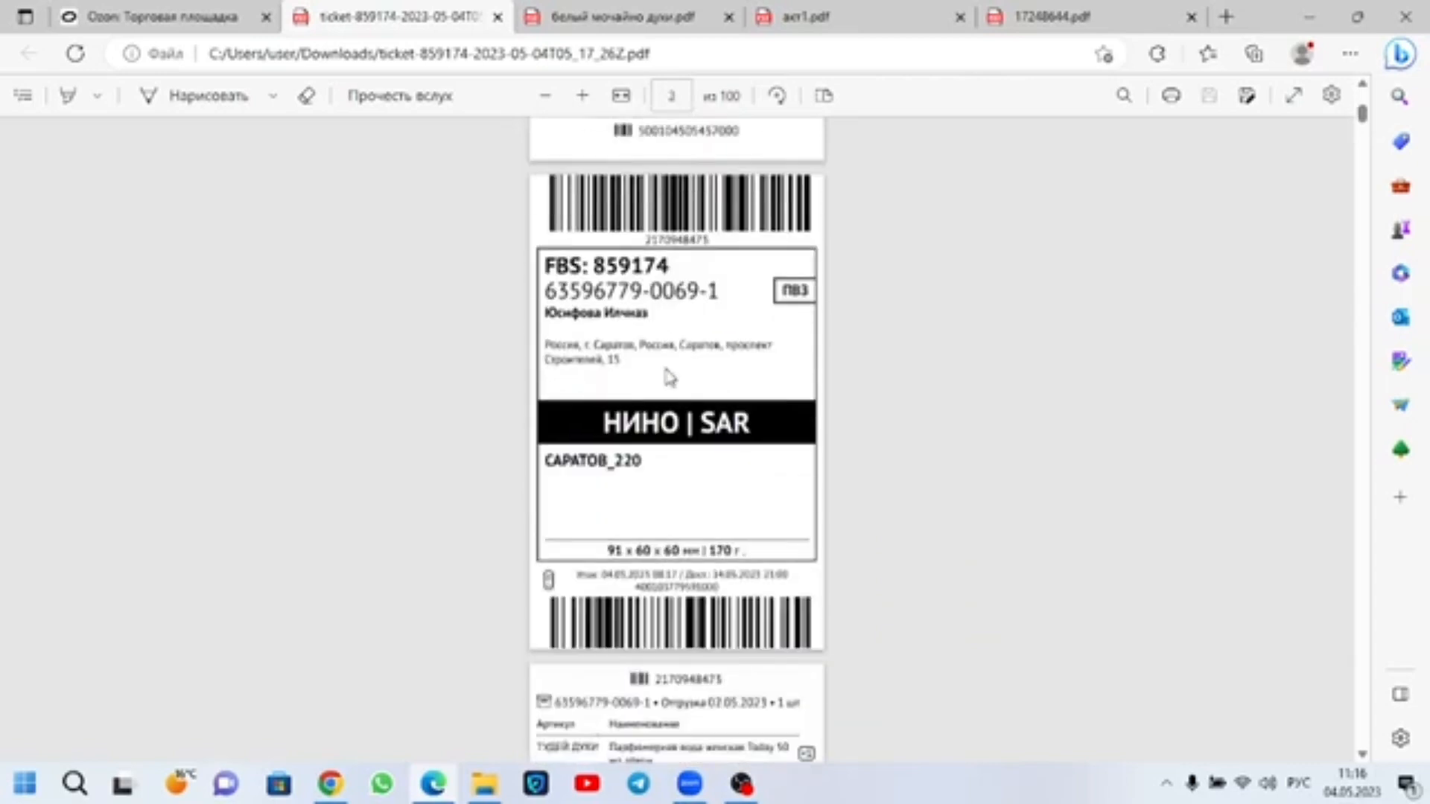
scroll(670, 378, down, 15)
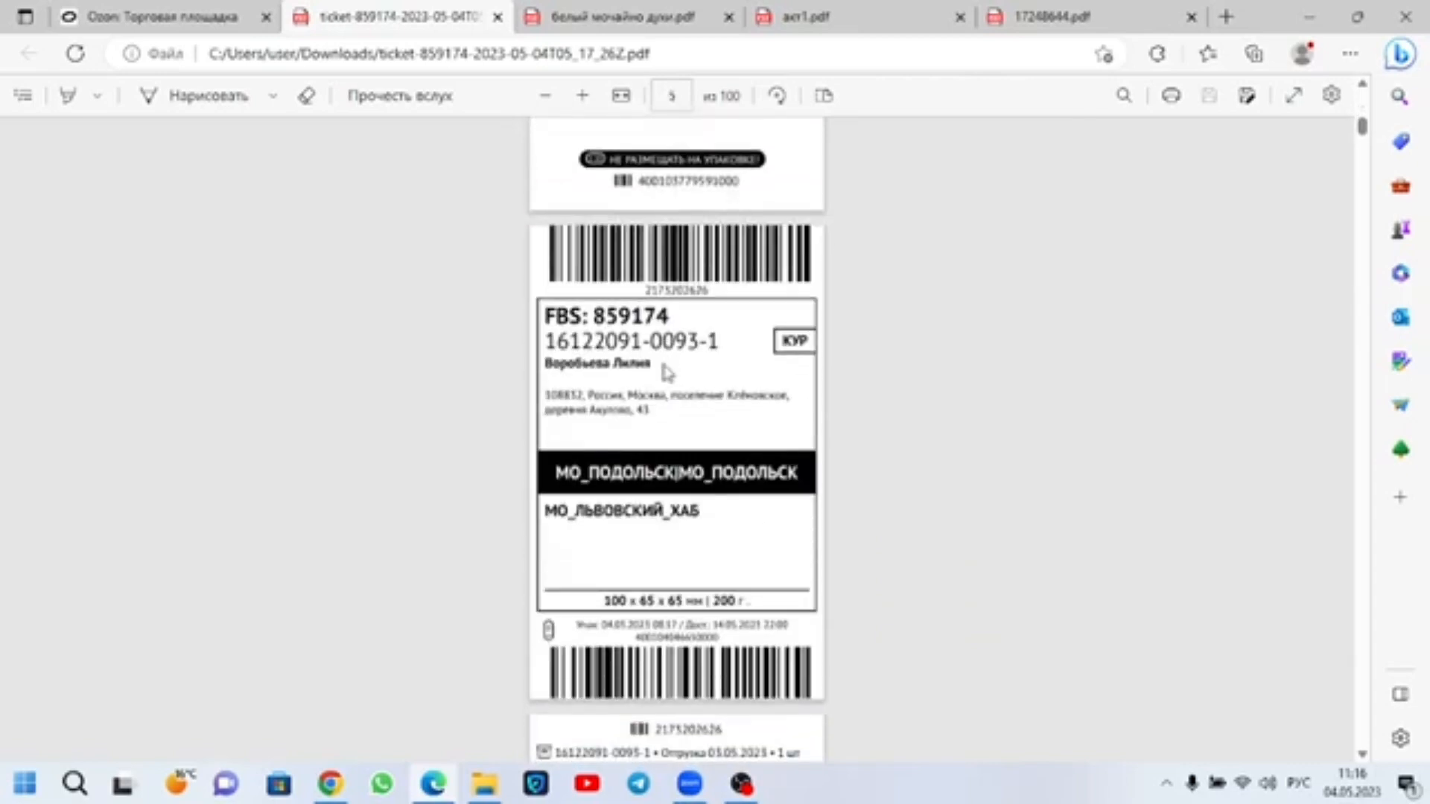
scroll(987, 287, up, 8)
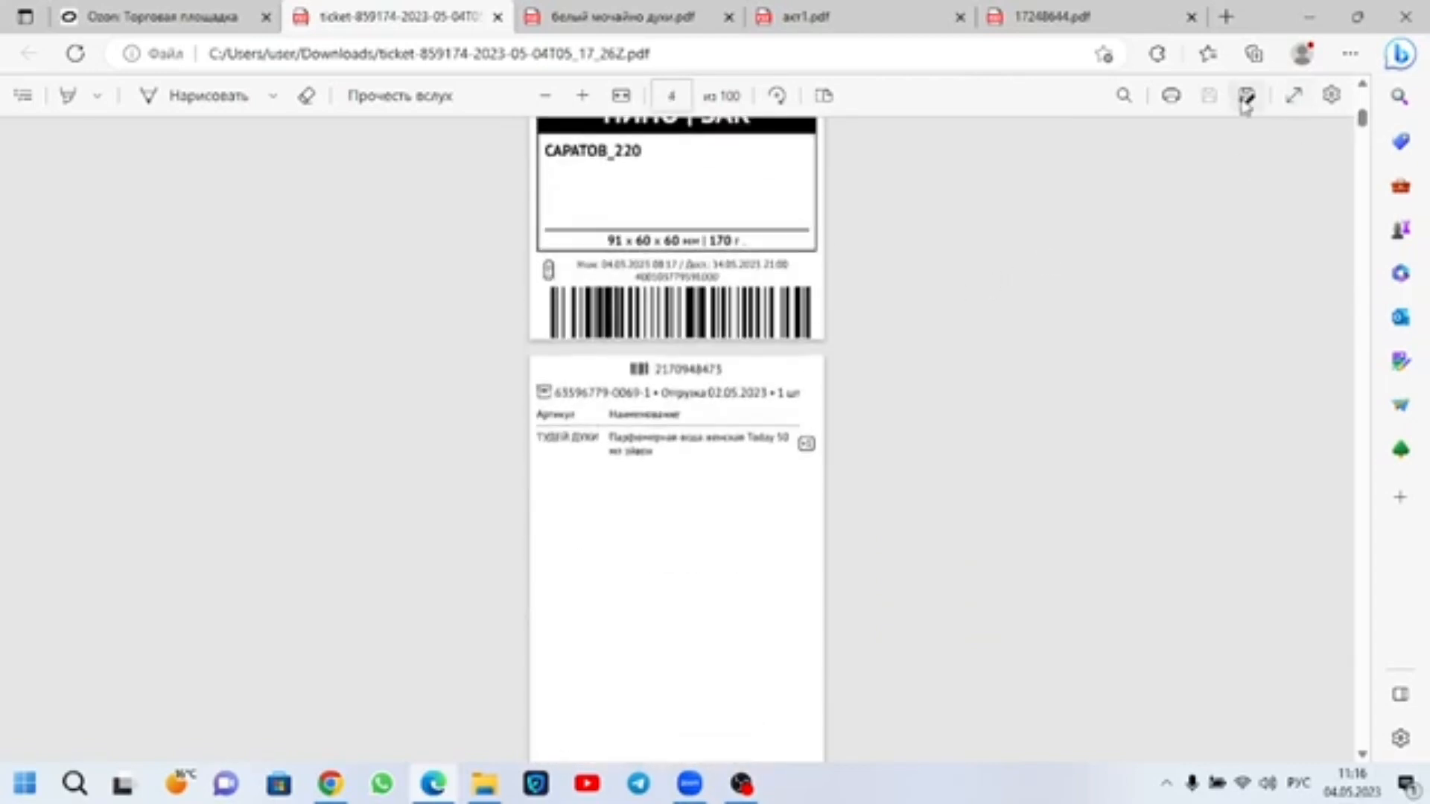
Step: Save the 50-shipment label PDF to the desktop under the file name штрих код1
key(ctrl+s)
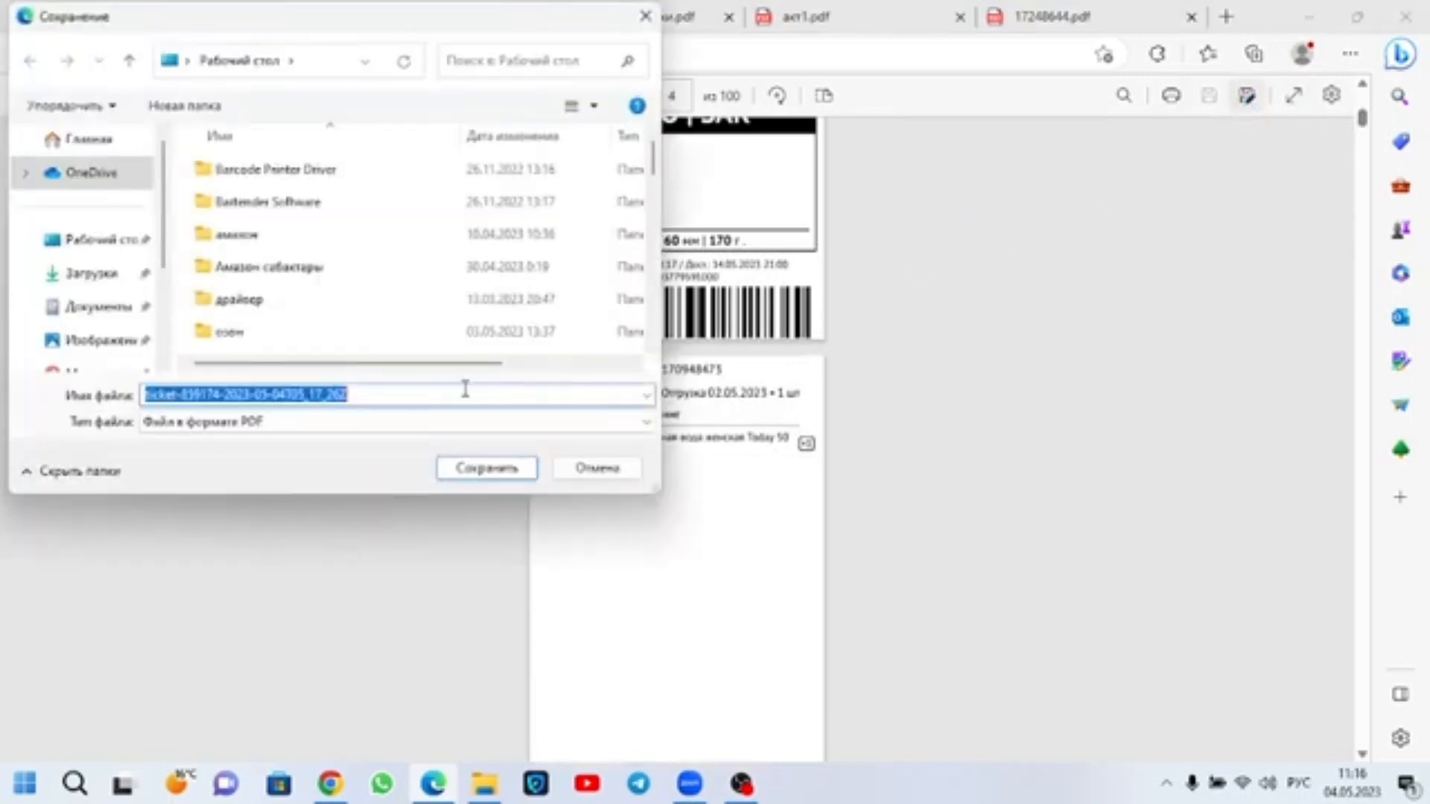
text(штри)
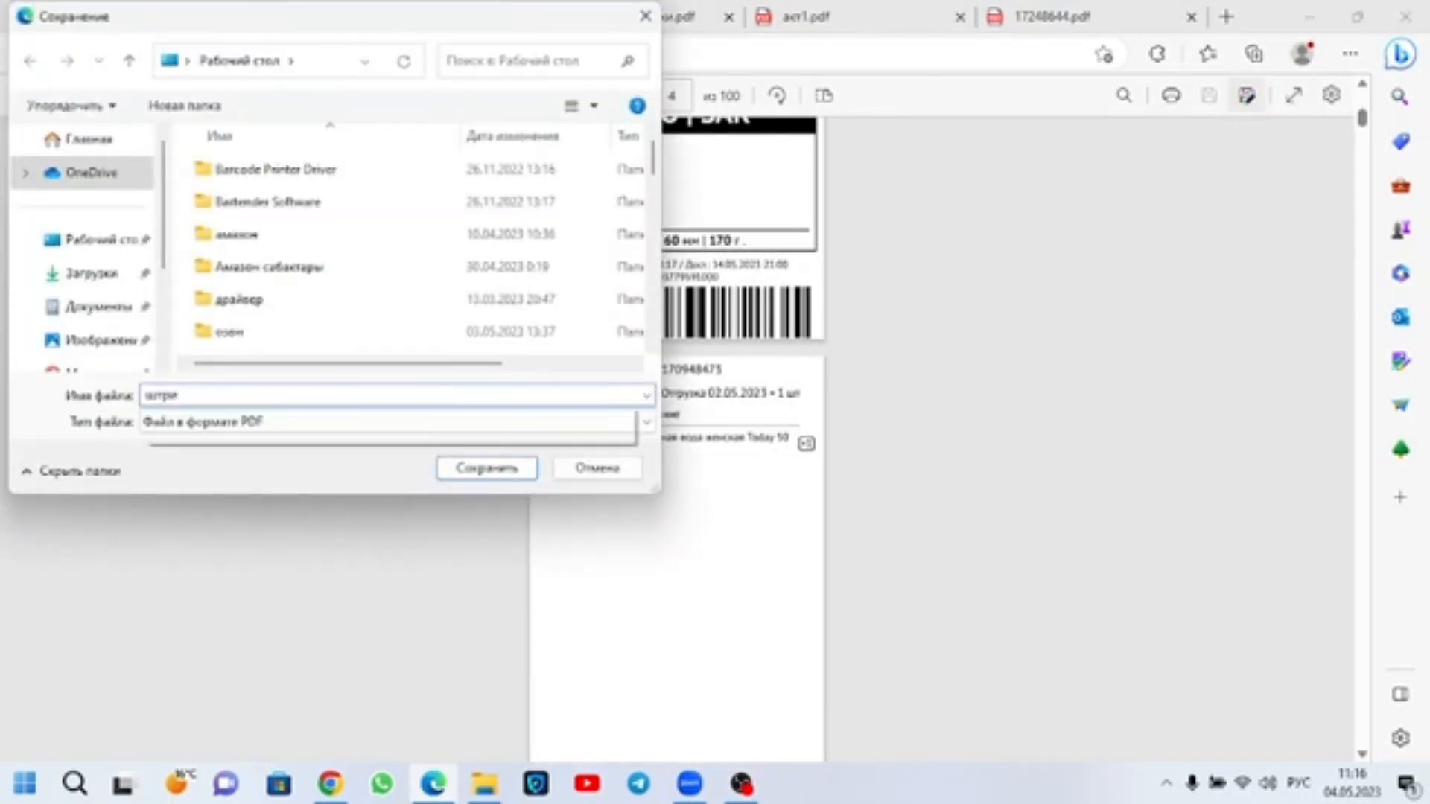
text(х код)
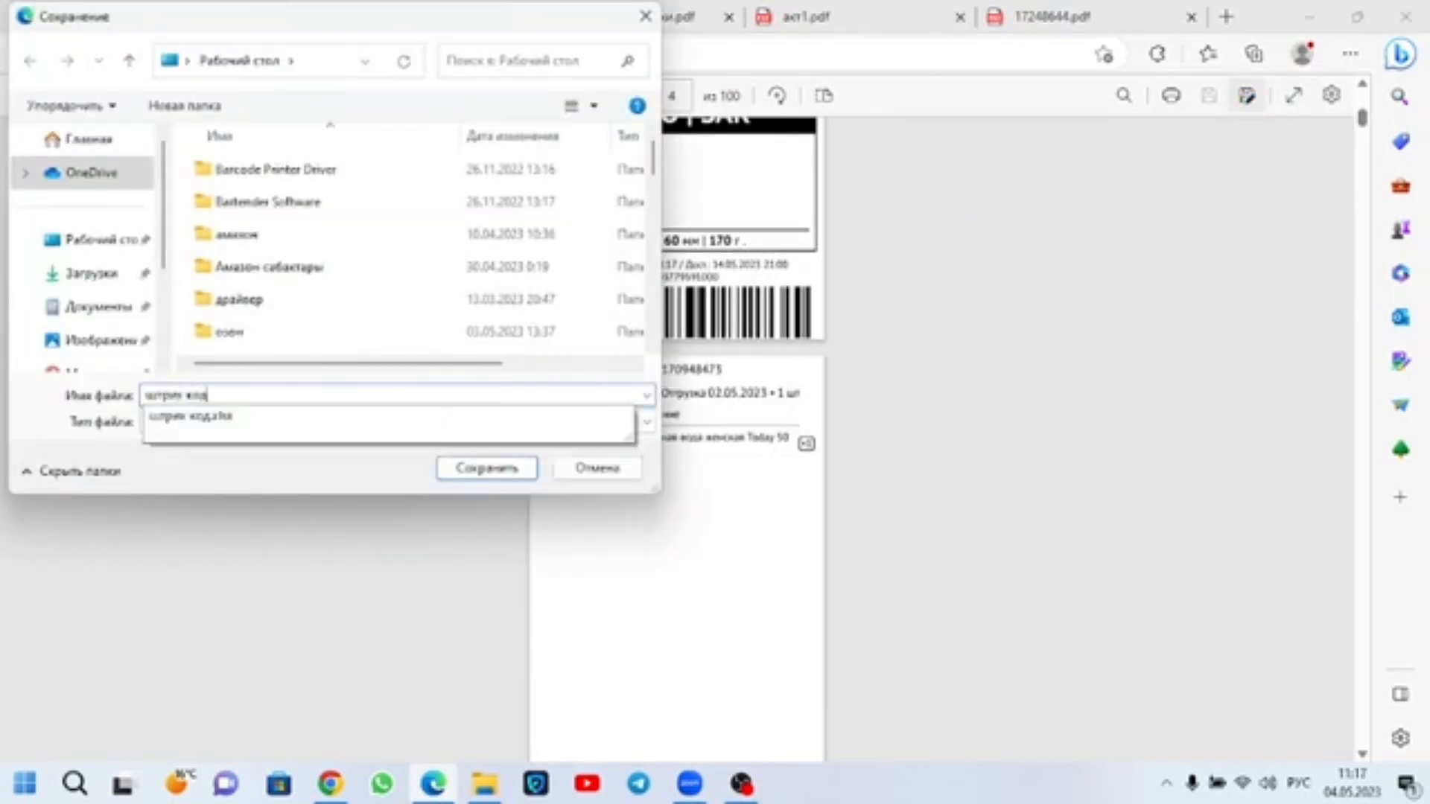
text(1)
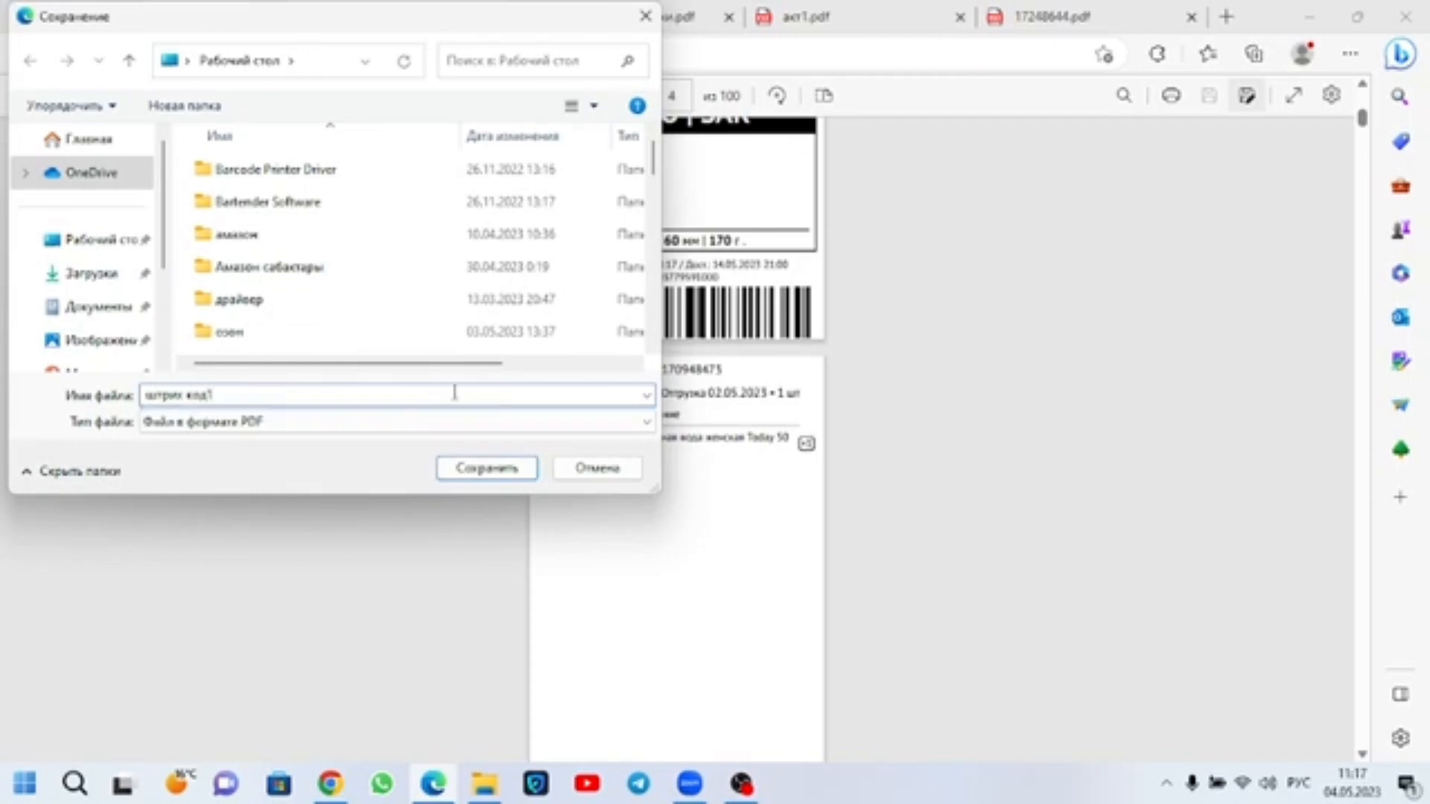
key(Return)
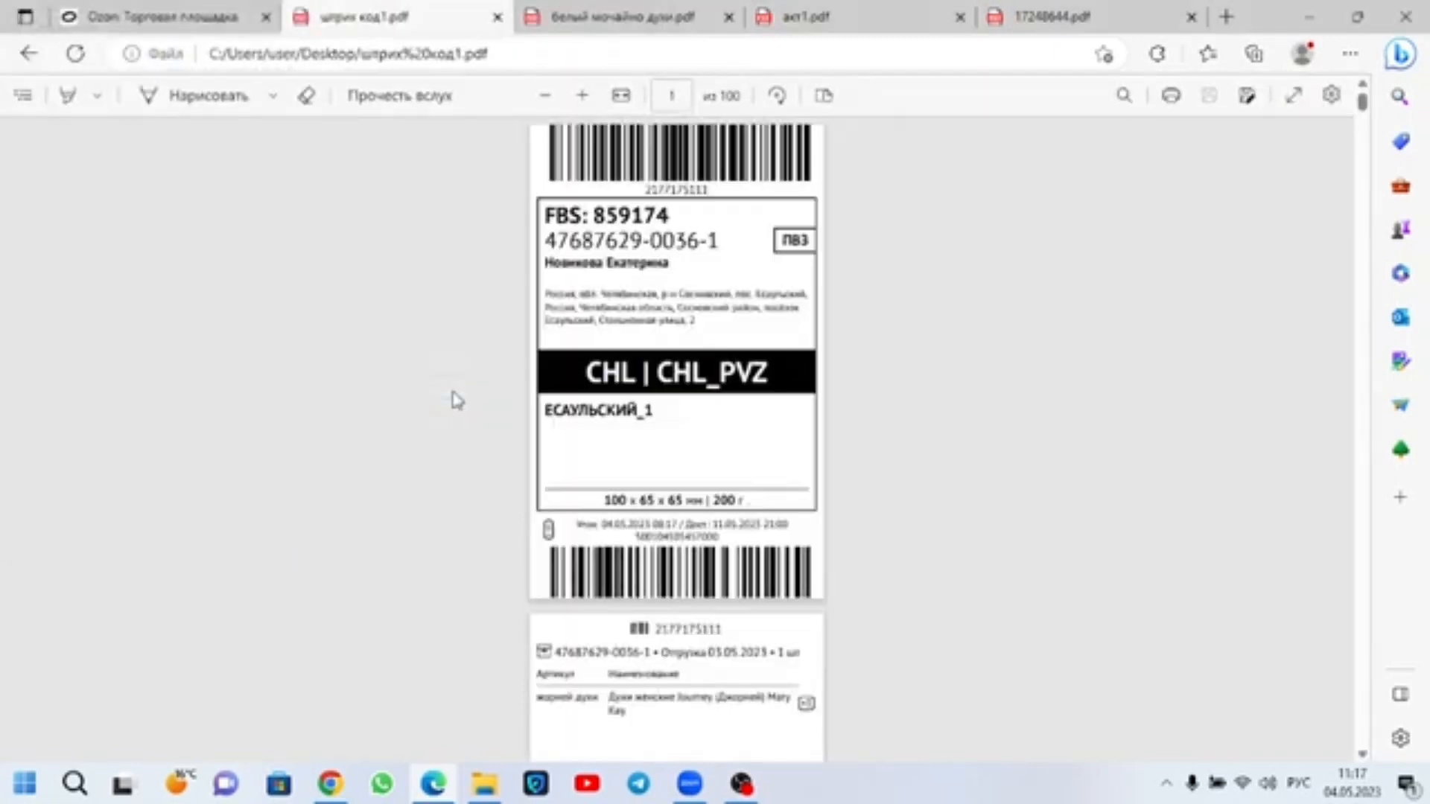
Step: Select all shipments on the second page of the 04.05 confirmed-act list, print their labels and open the downloaded PDF
click(164, 17)
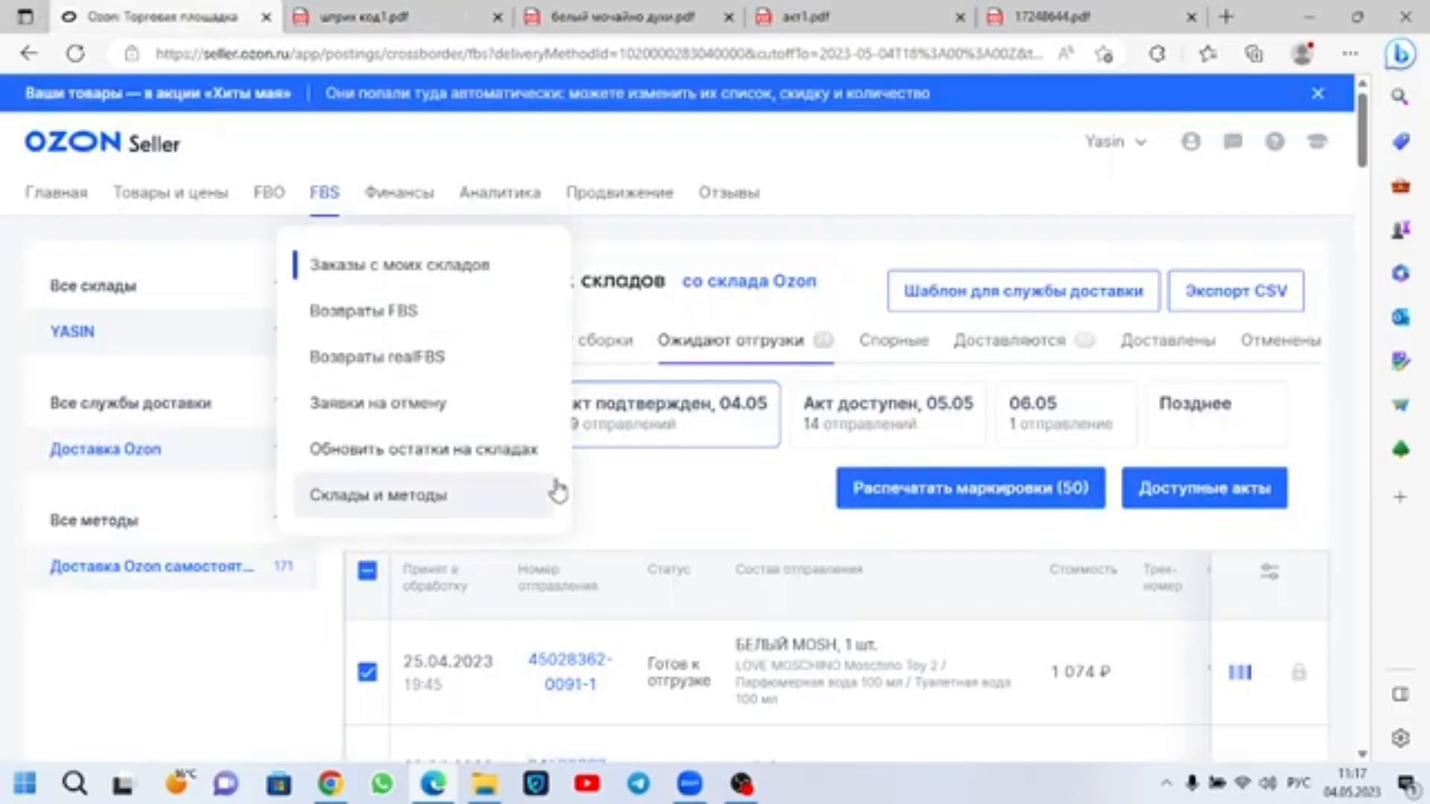
scroll(771, 568, down, 15)
scroll(771, 567, down, 10)
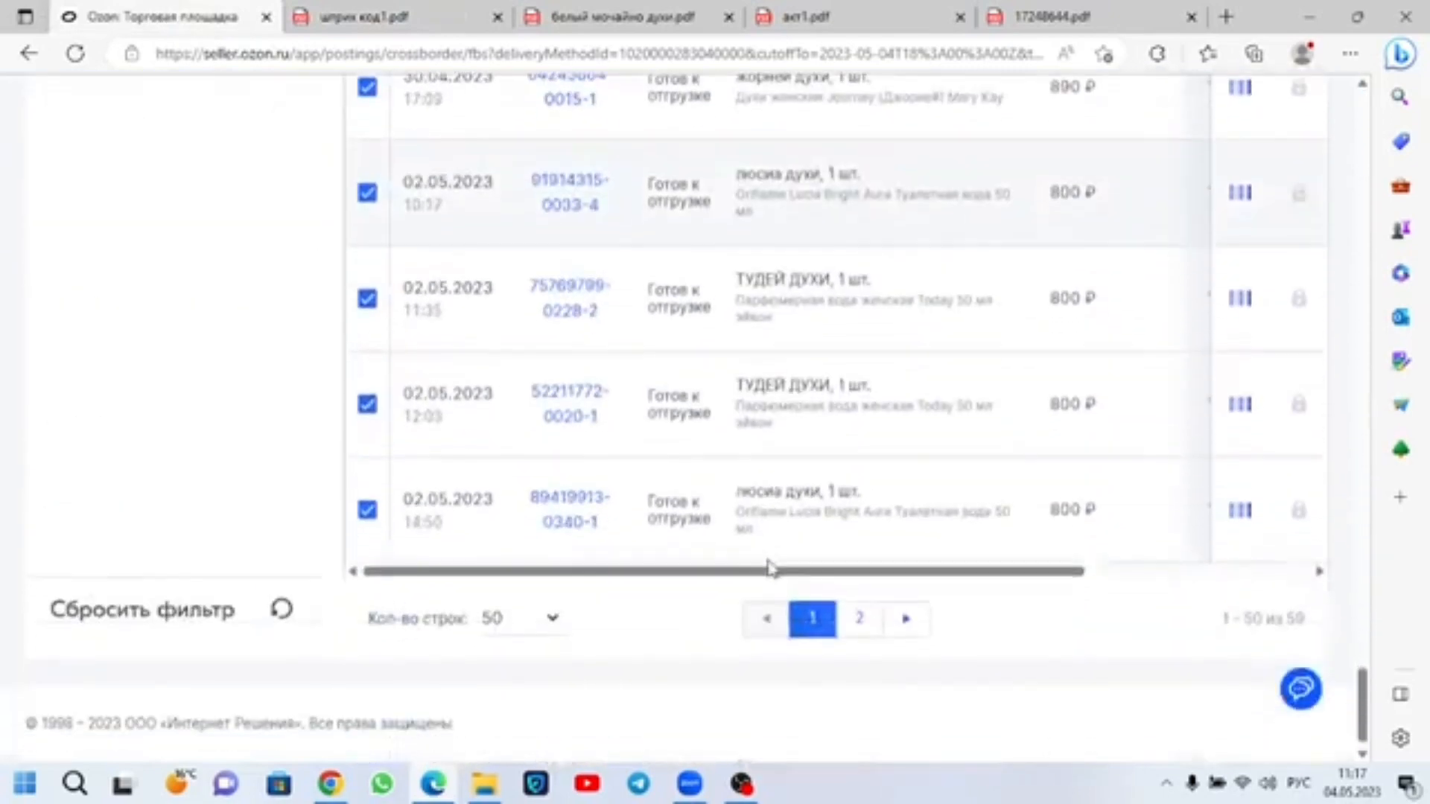
click(864, 618)
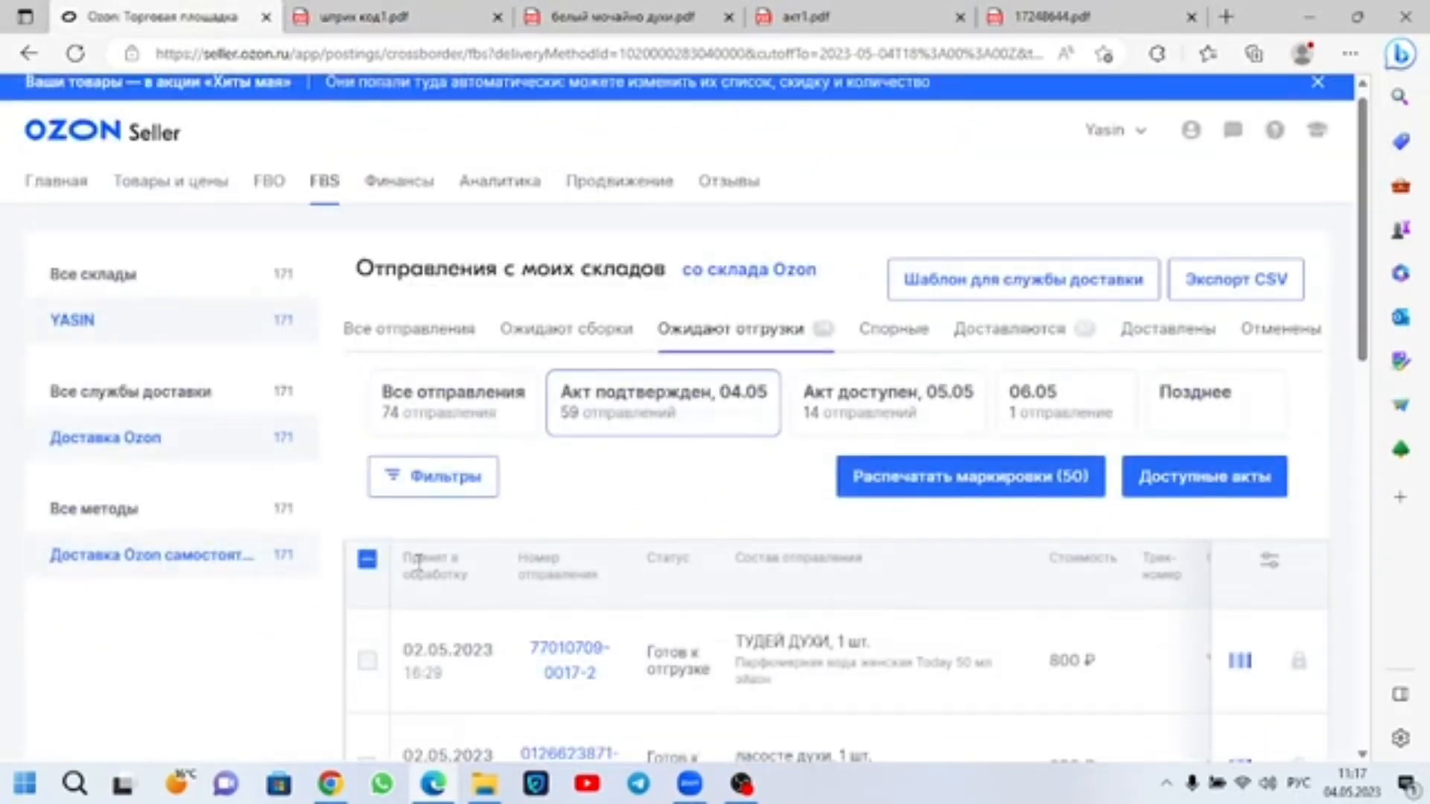
click(369, 561)
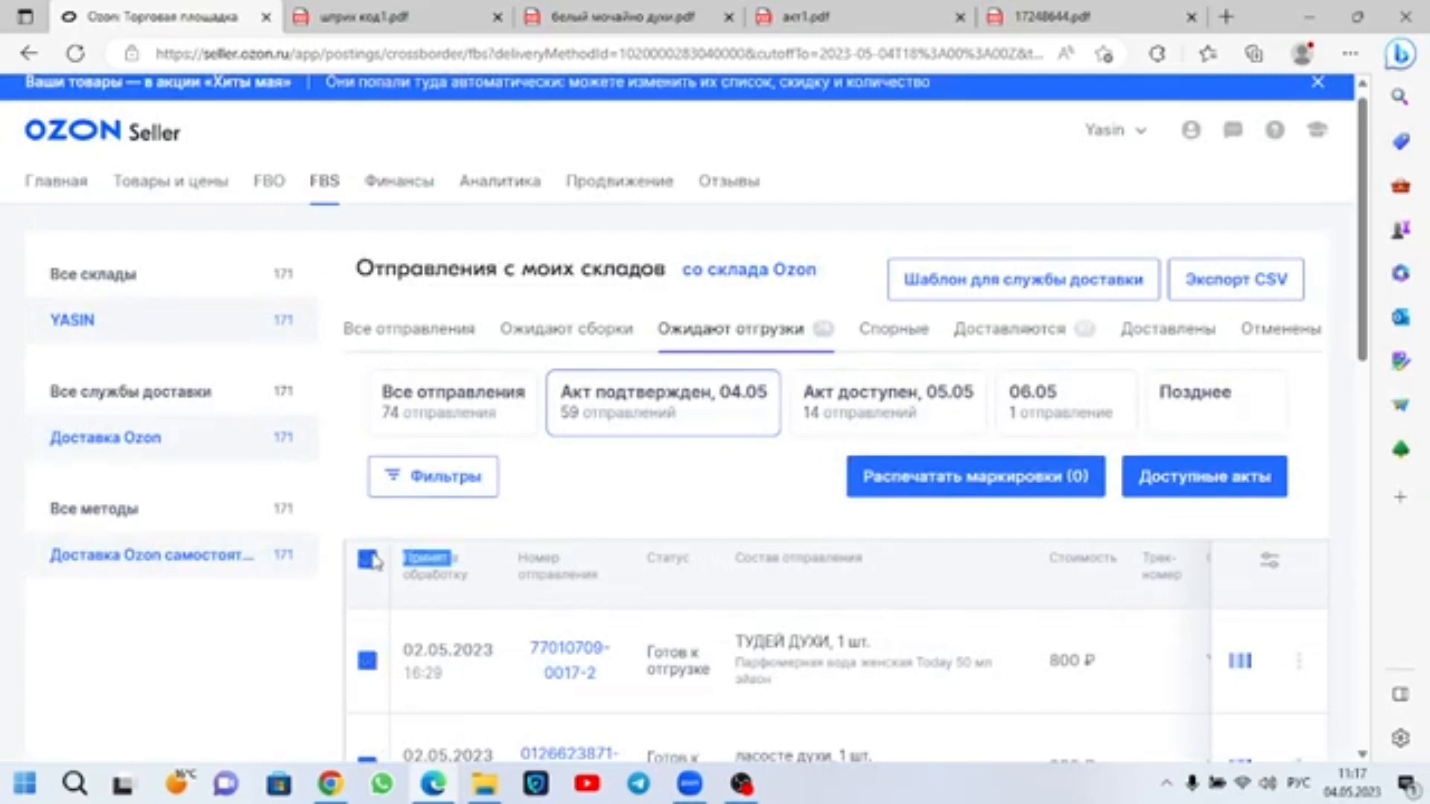
click(968, 488)
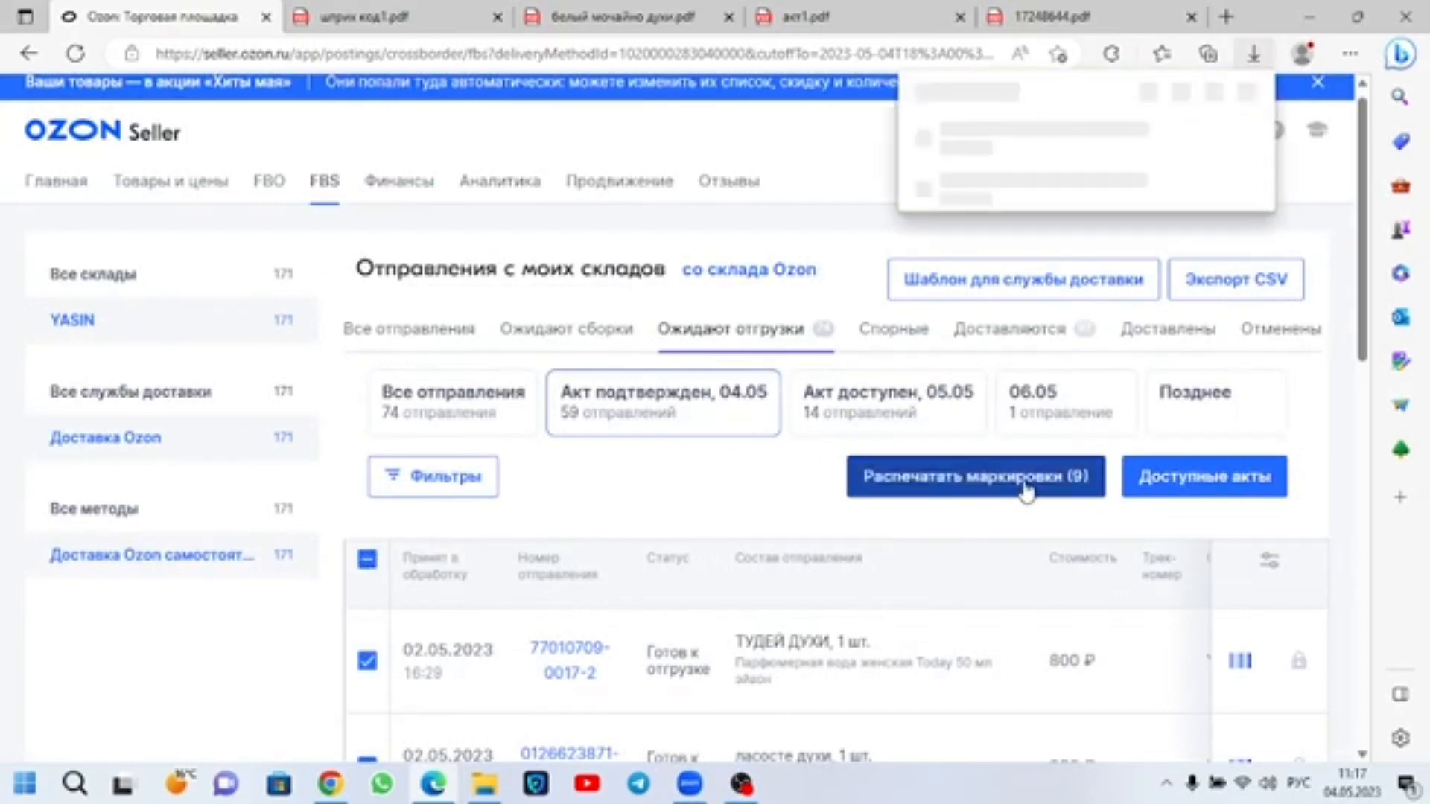
click(987, 302)
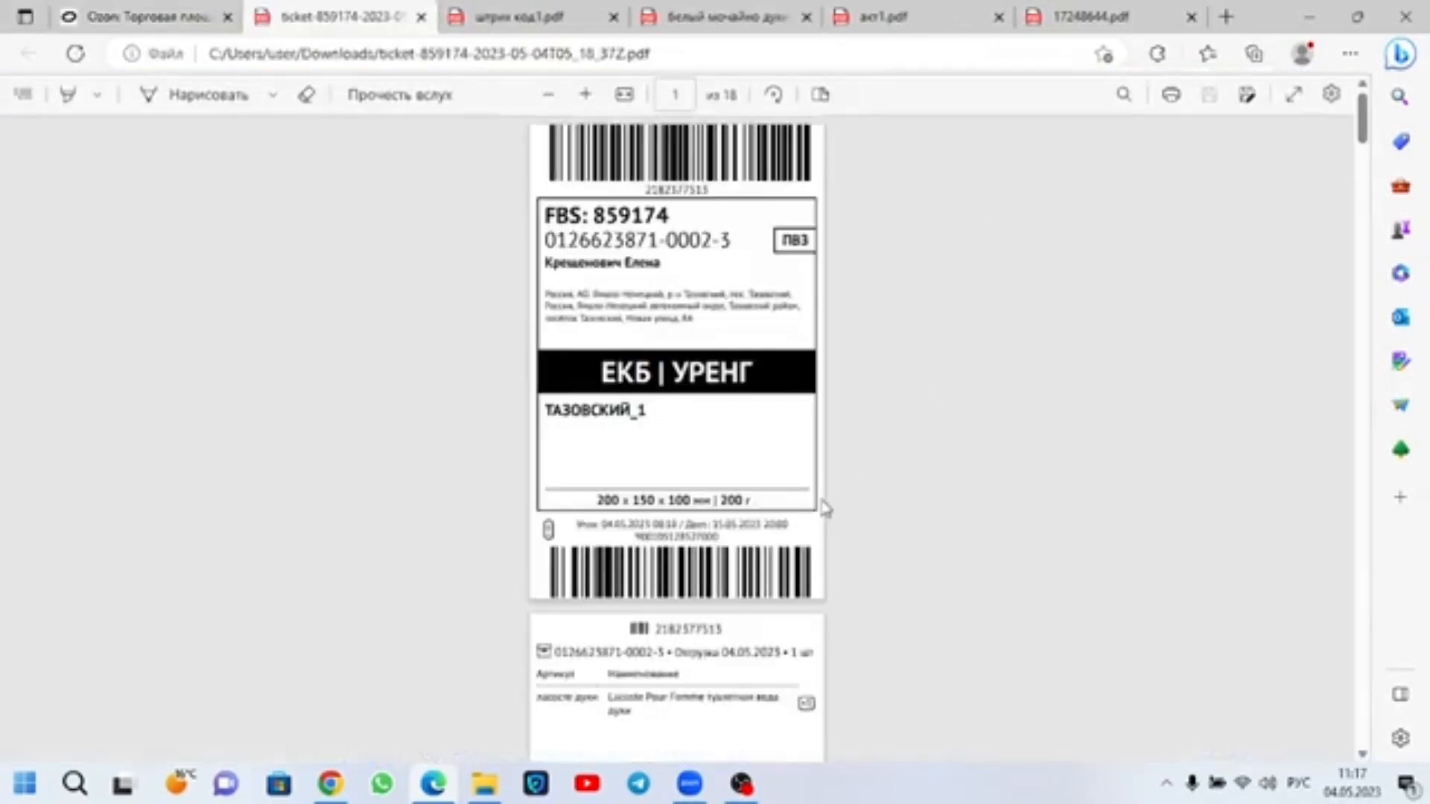
Step: Look through the second batch of labels and save the PDF to the desktop under the file name штрих код2
scroll(823, 504, down, 20)
scroll(694, 259, down, 10)
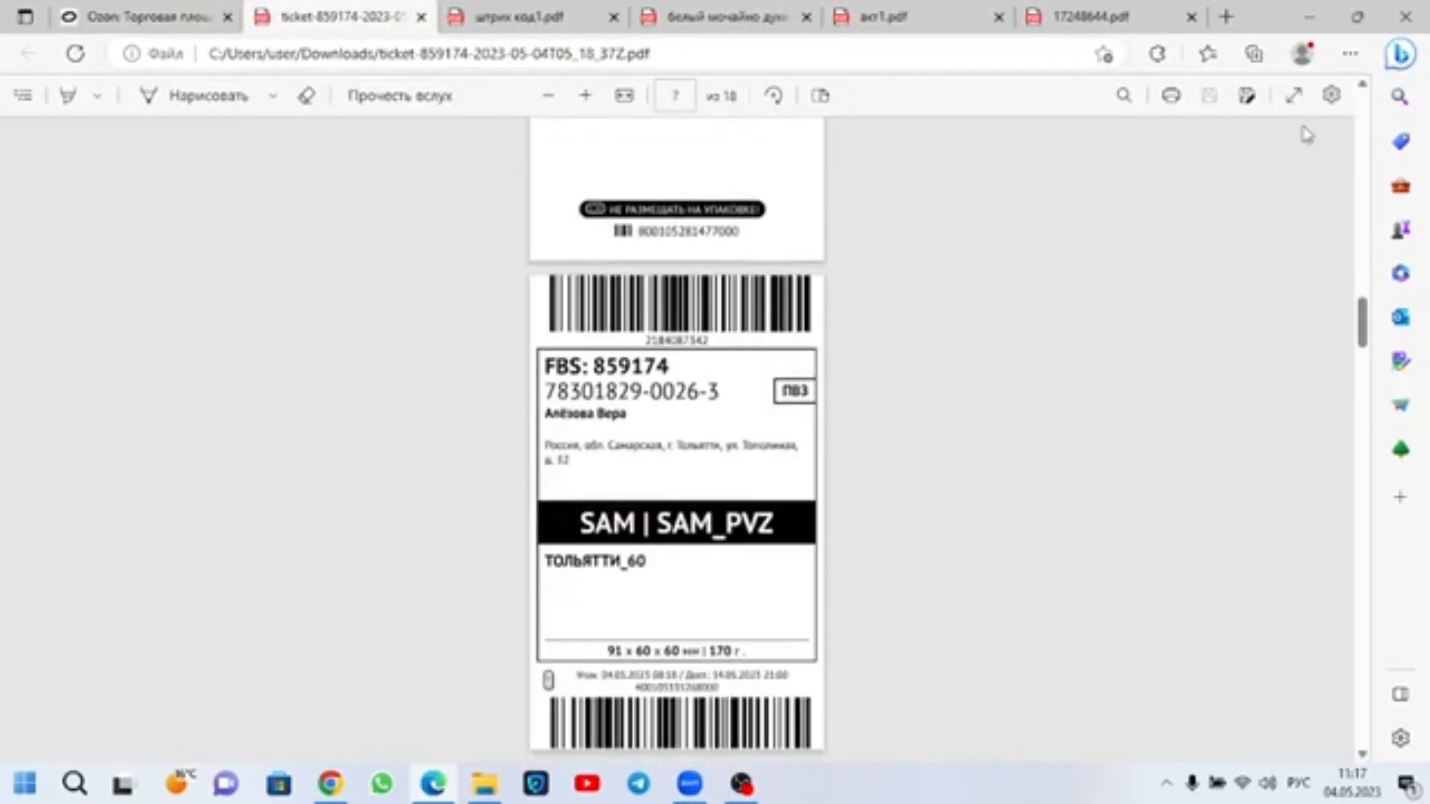
key(ctrl+s)
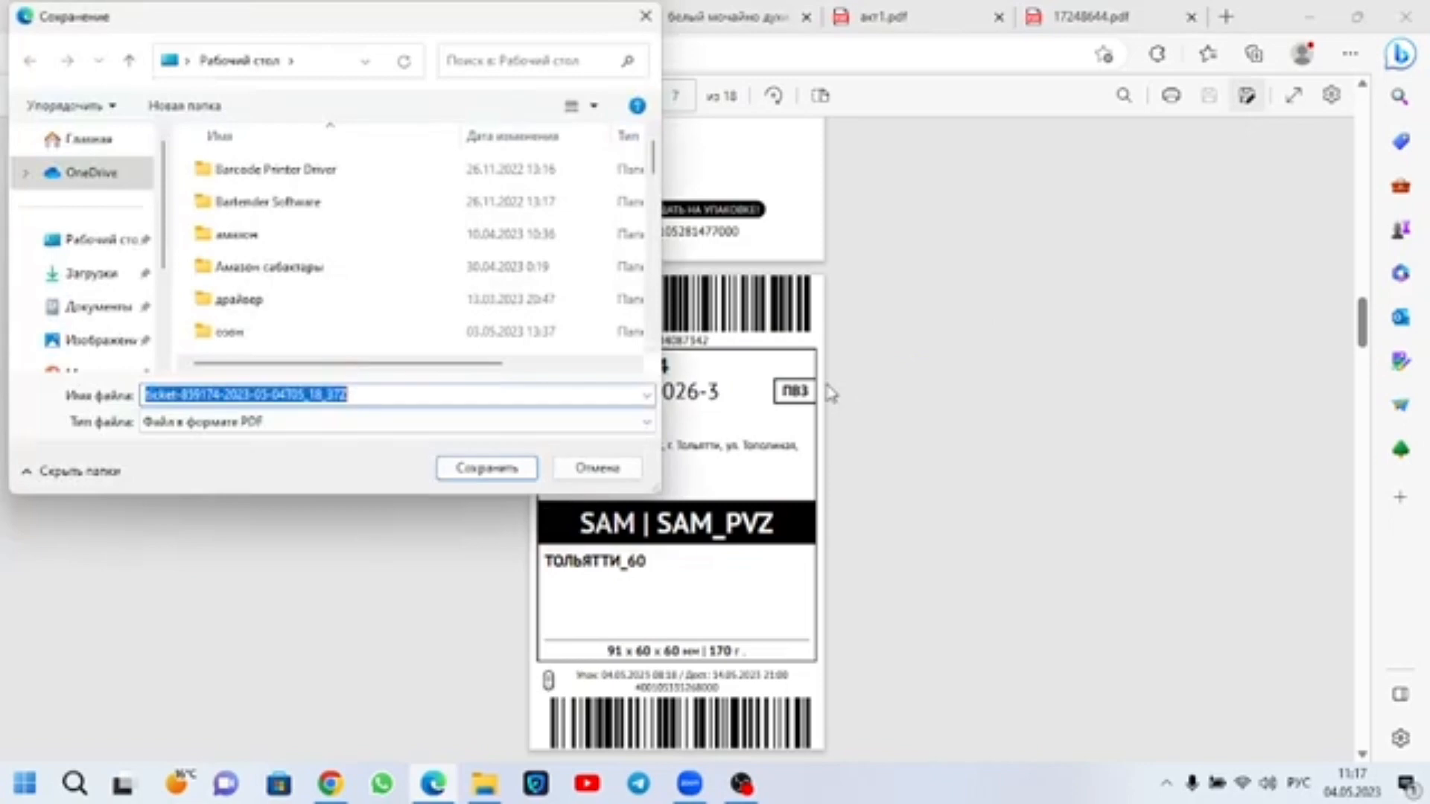
text(штрих код)
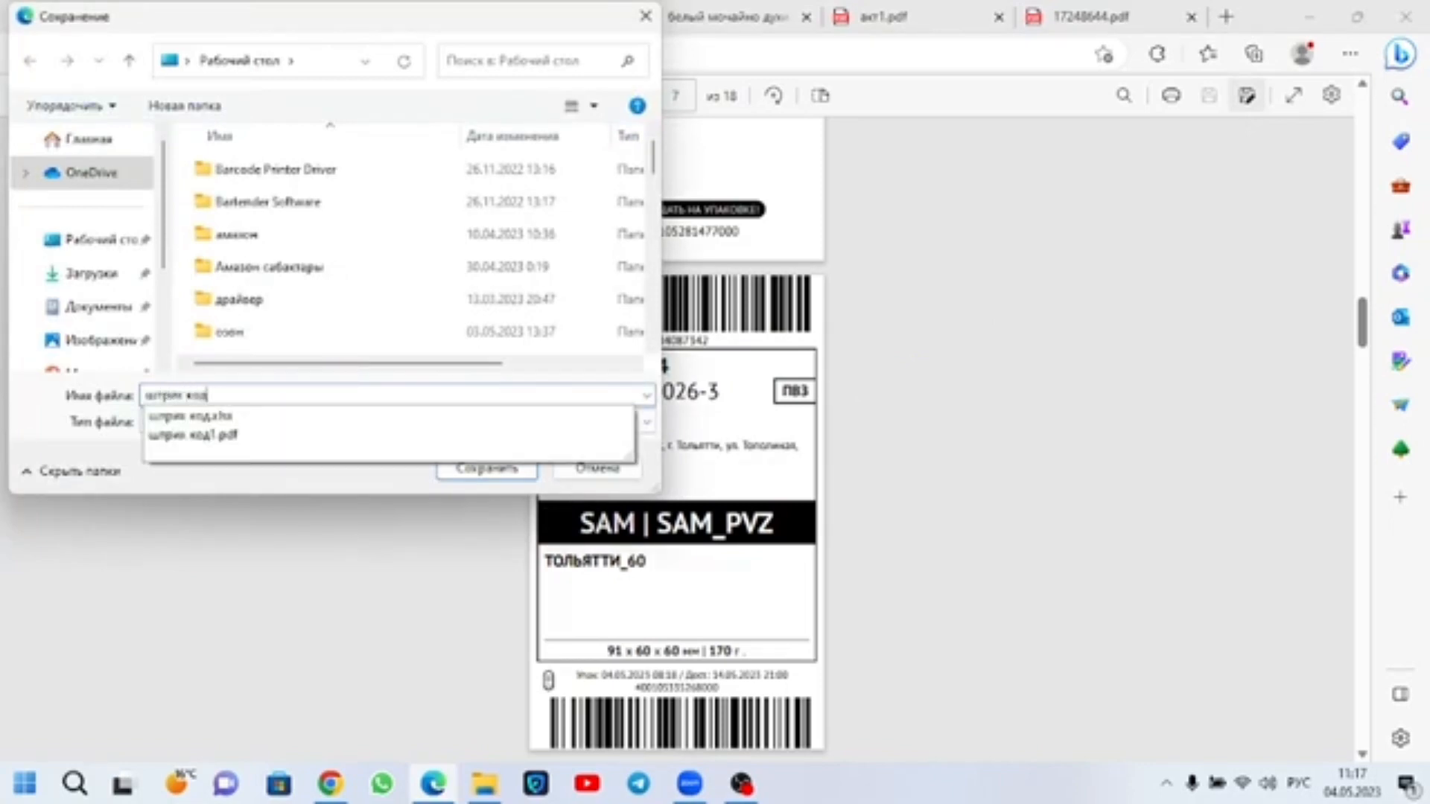
text(2)
key(Return)
Step: Open the waybill workbook ттн 03,04,2023 (1) from the Downloads folder in Excel and enable editing
click(123, 9)
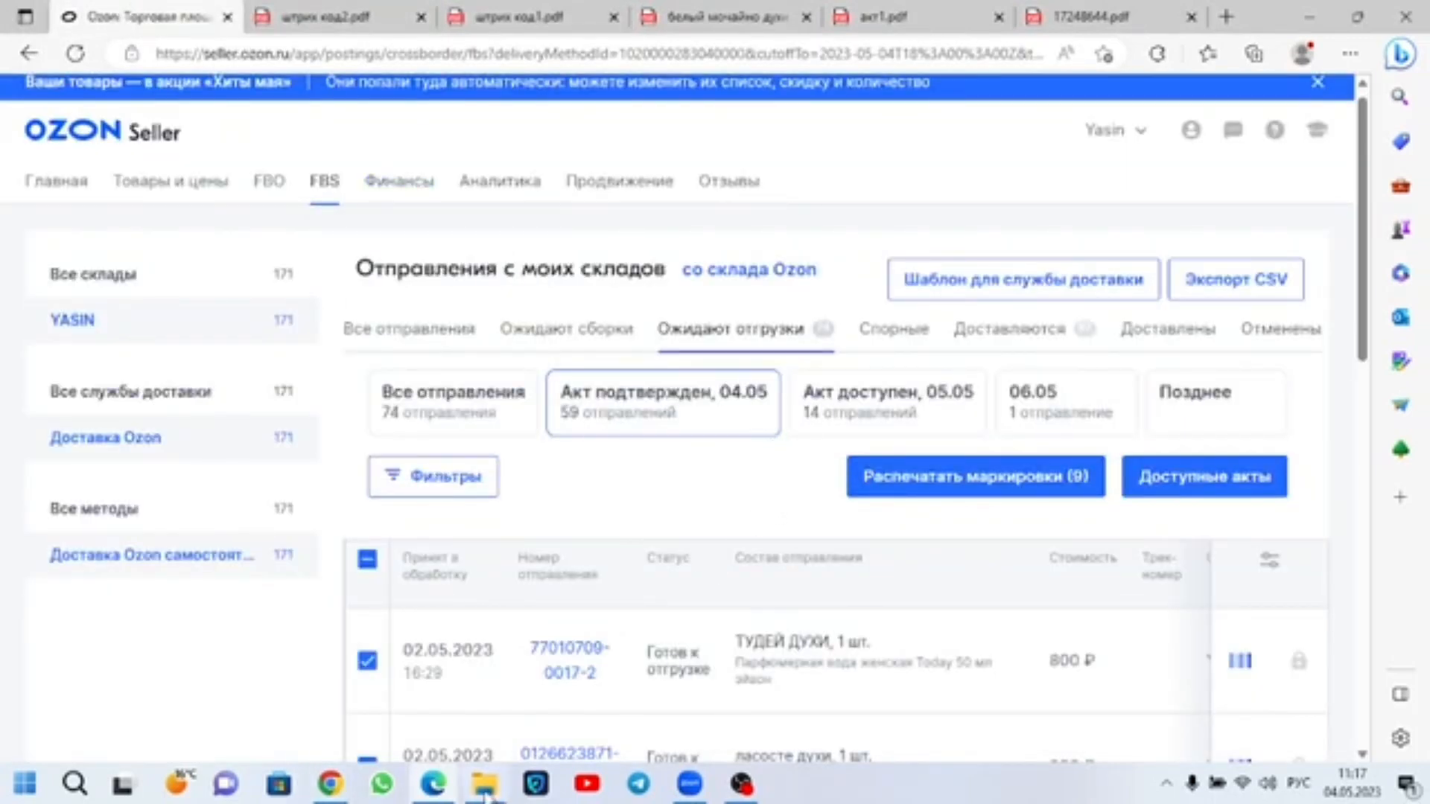
click(485, 786)
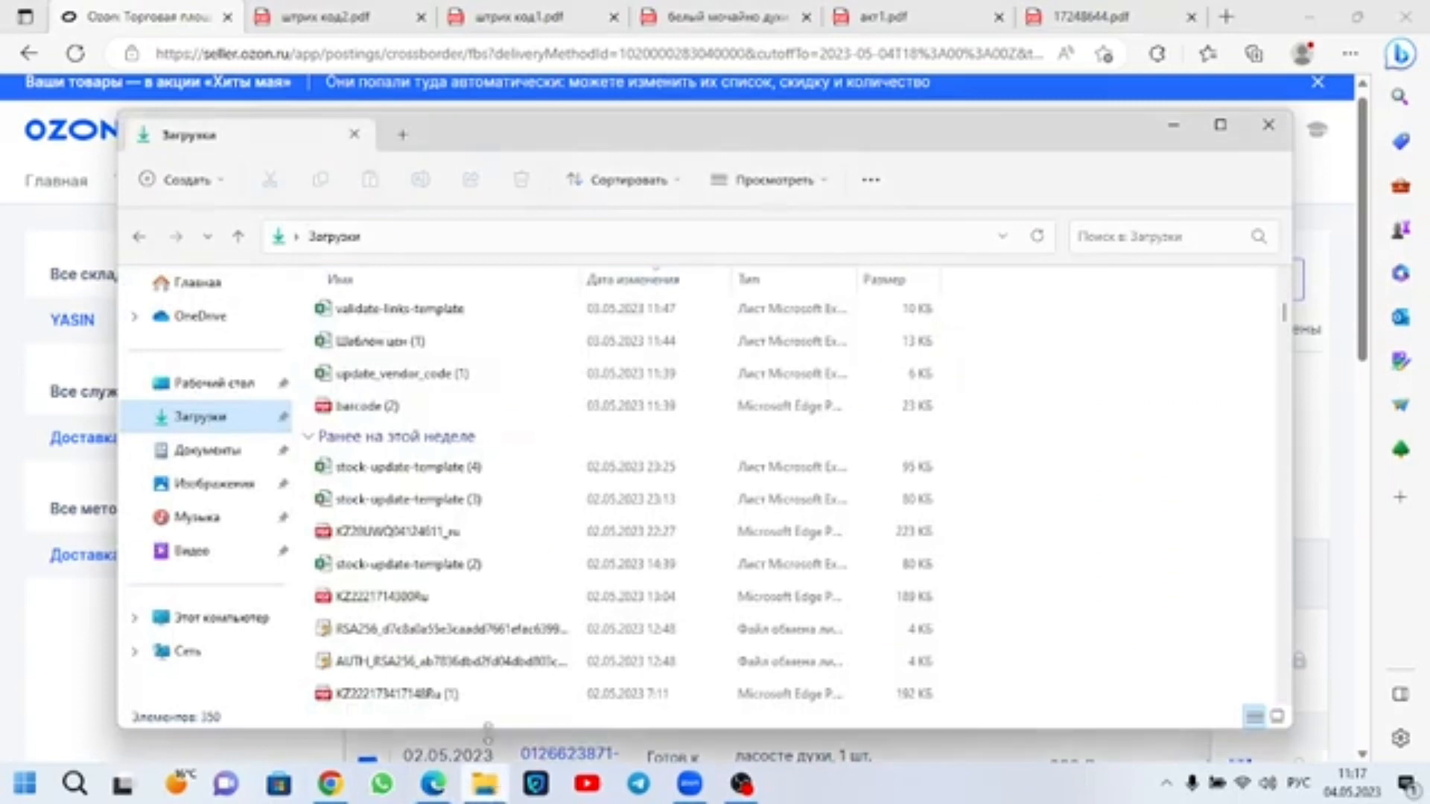
click(195, 417)
click(363, 506)
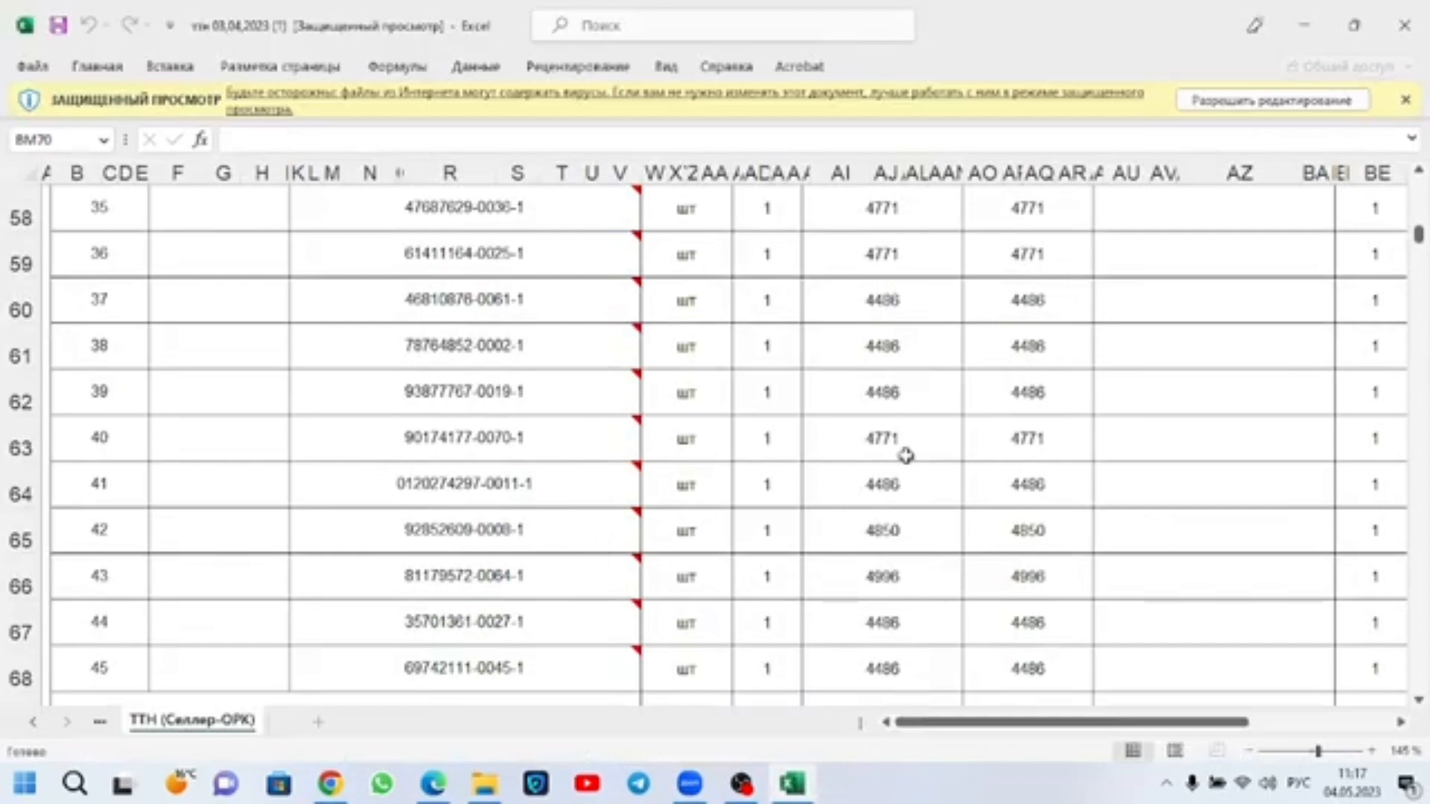
click(1311, 101)
Step: Review the waybill template from its header fields through the cargo table rows
scroll(1069, 472, up, 19)
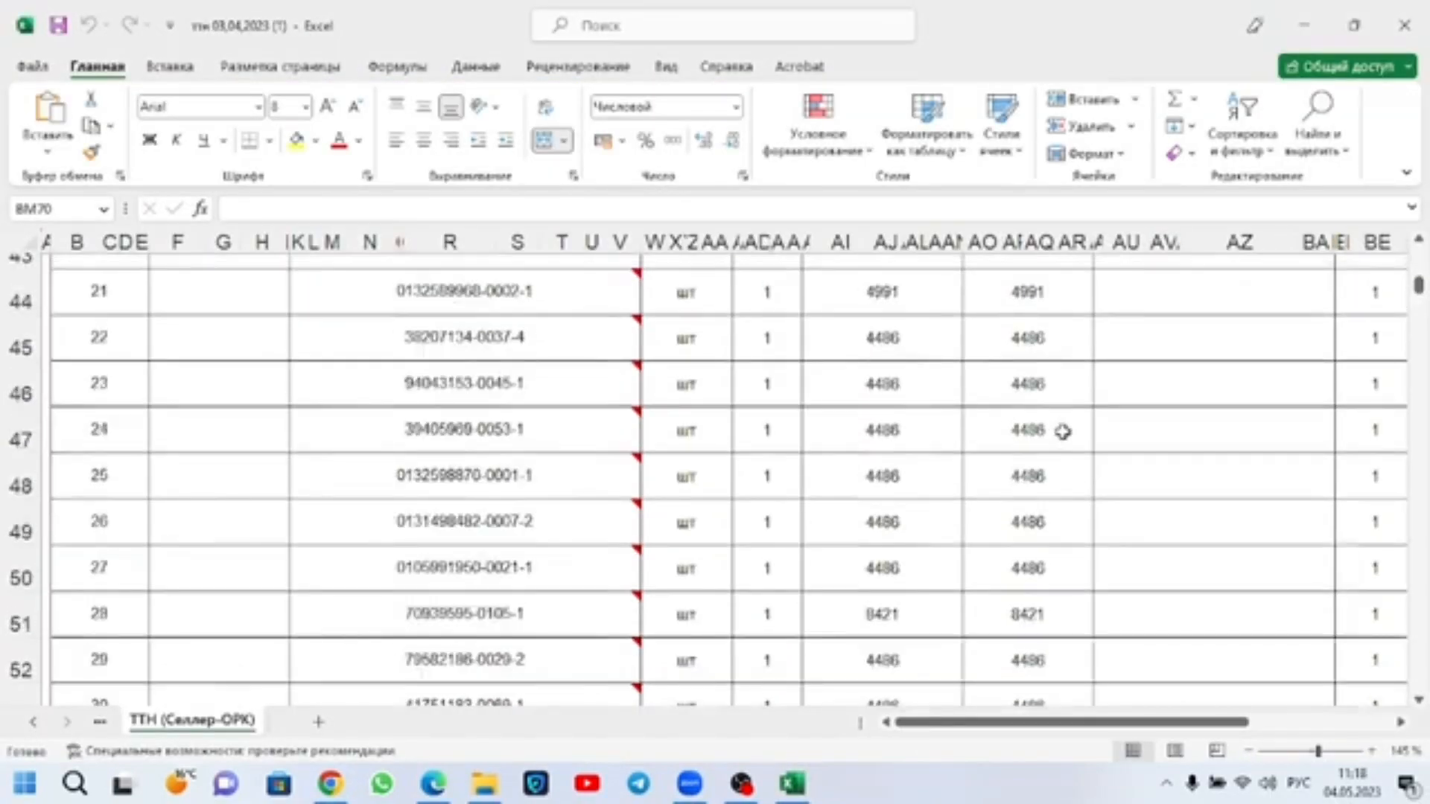
scroll(1173, 383, down, 3)
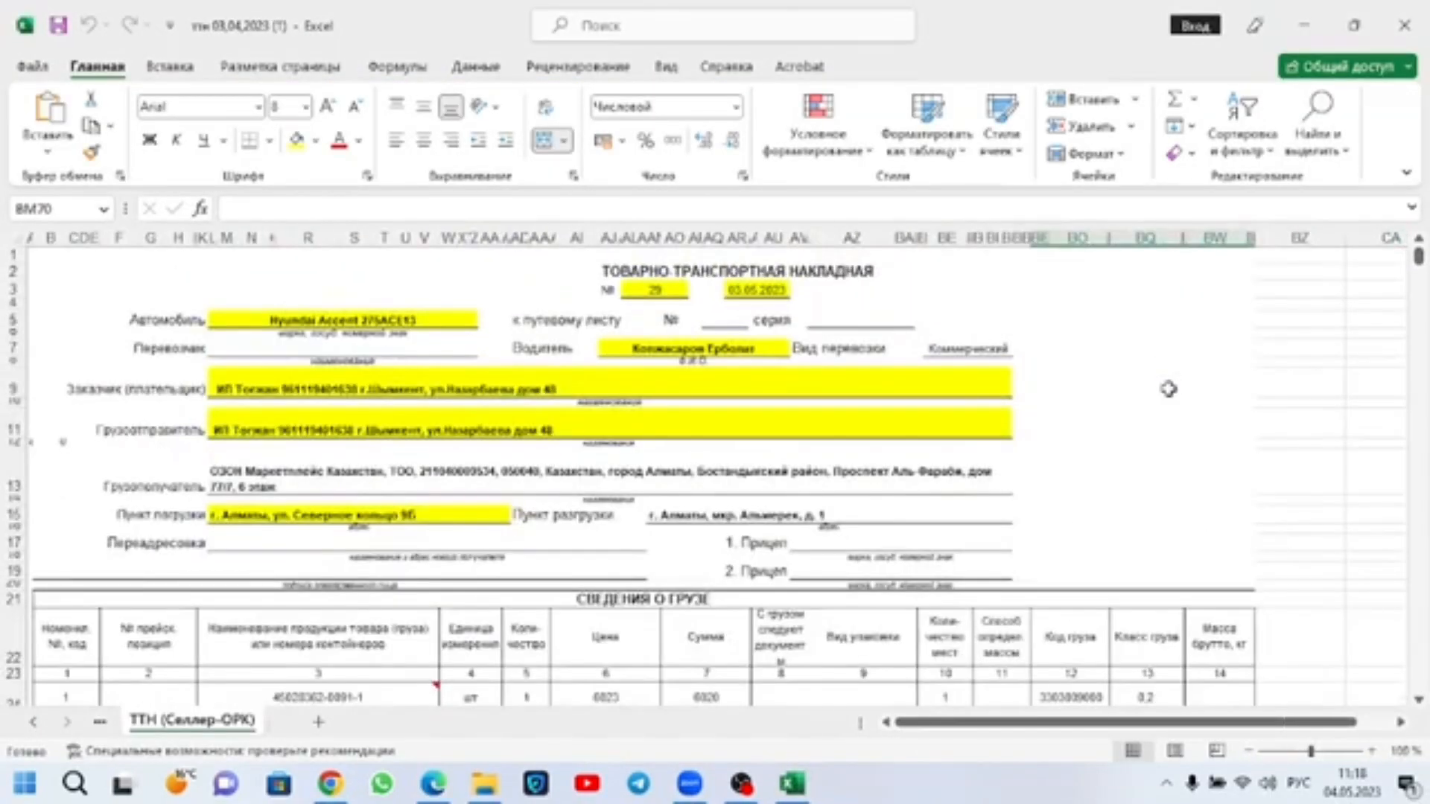
scroll(689, 412, down, 7)
scroll(693, 402, up, 7)
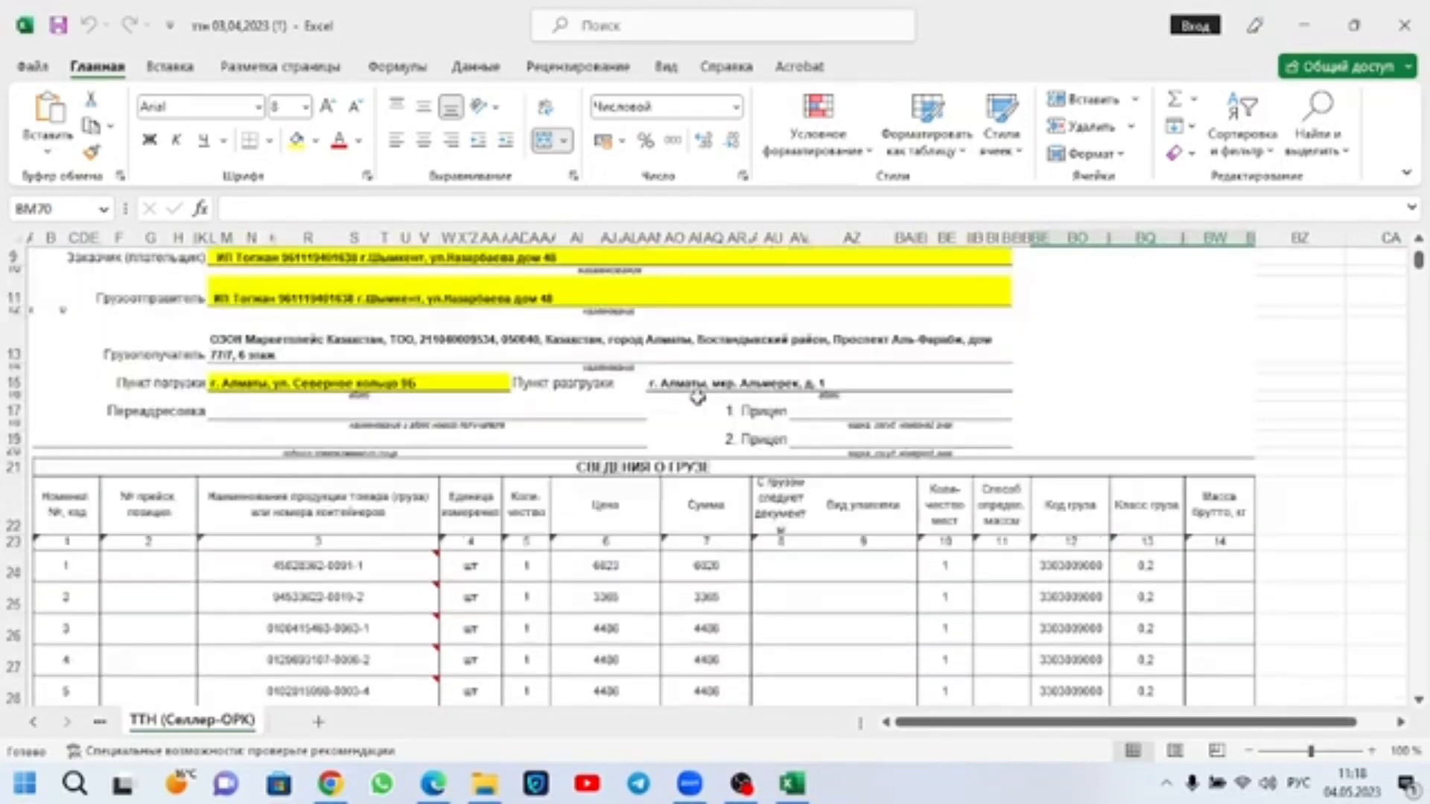
scroll(715, 369, down, 20)
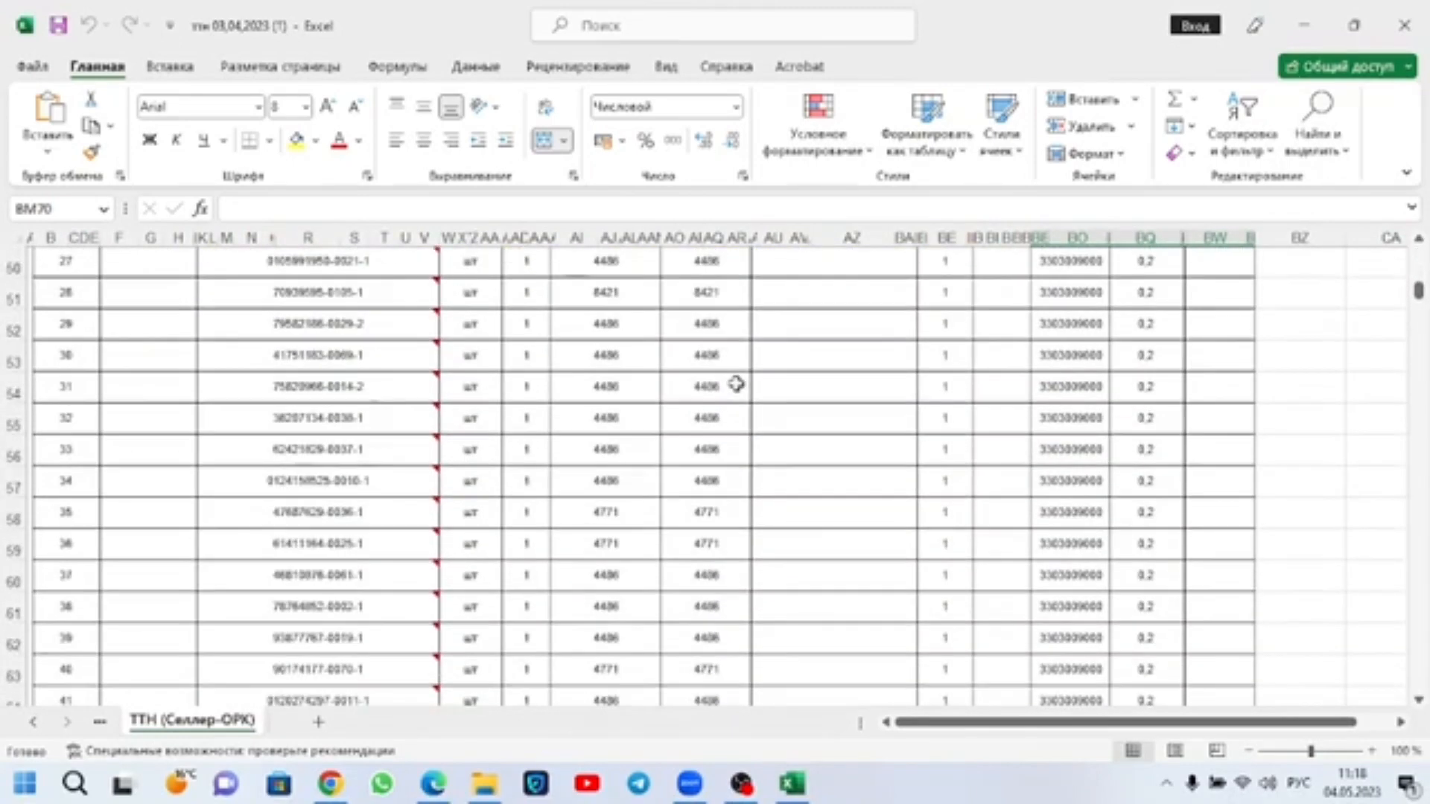
scroll(731, 382, down, 3)
scroll(732, 380, up, 20)
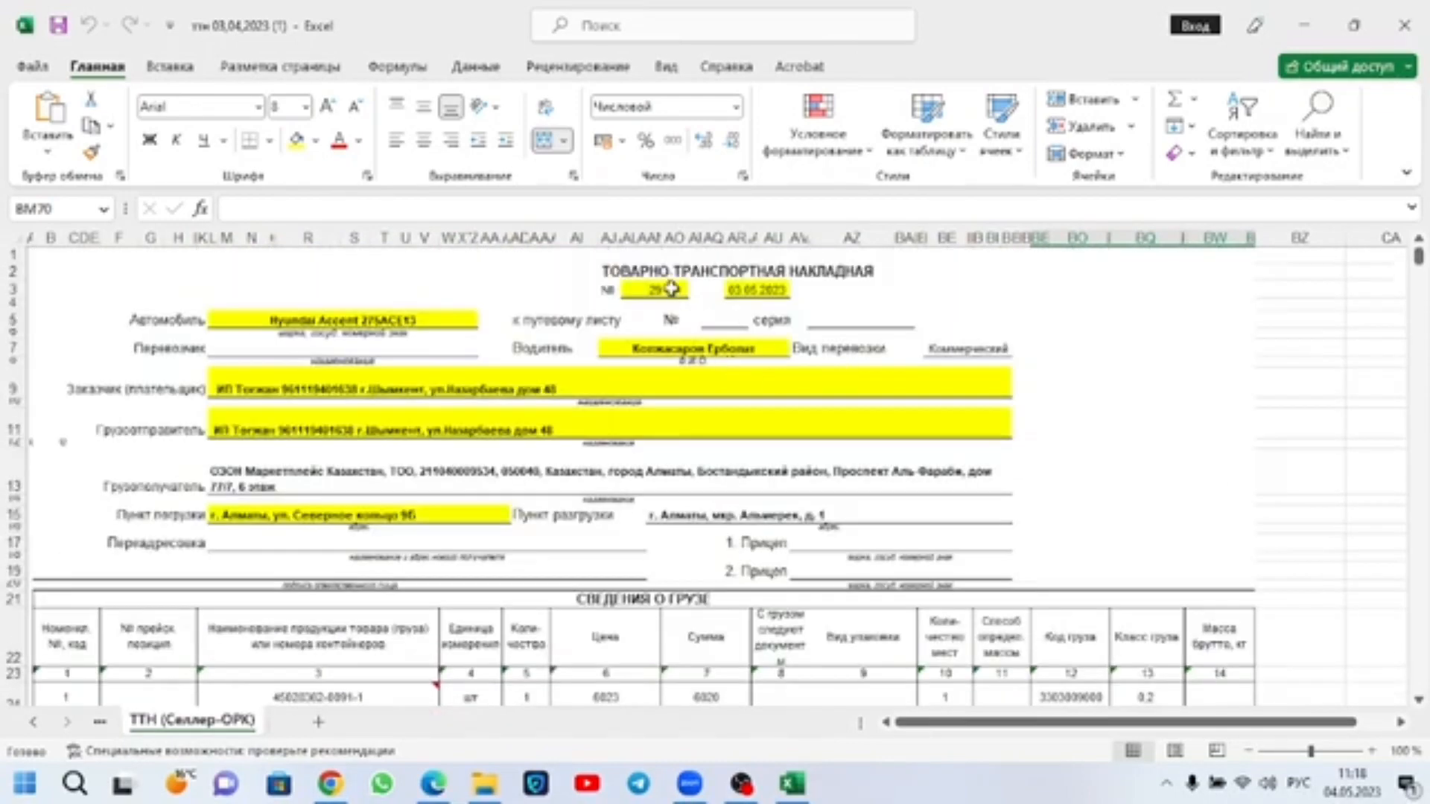
Step: Set the waybill number to 1 and its date to 05.05.2023
click(671, 289)
double_click(671, 288)
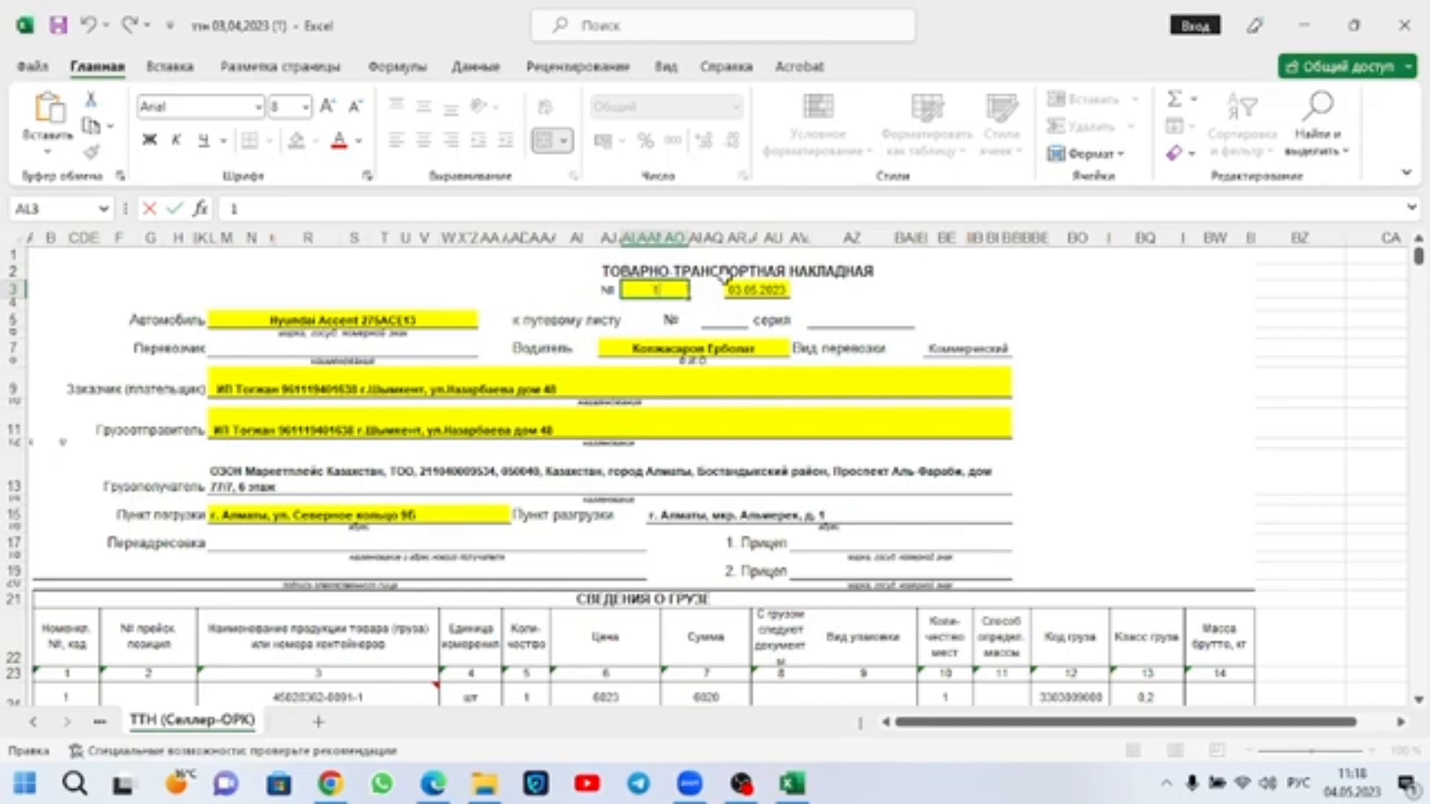
click(751, 292)
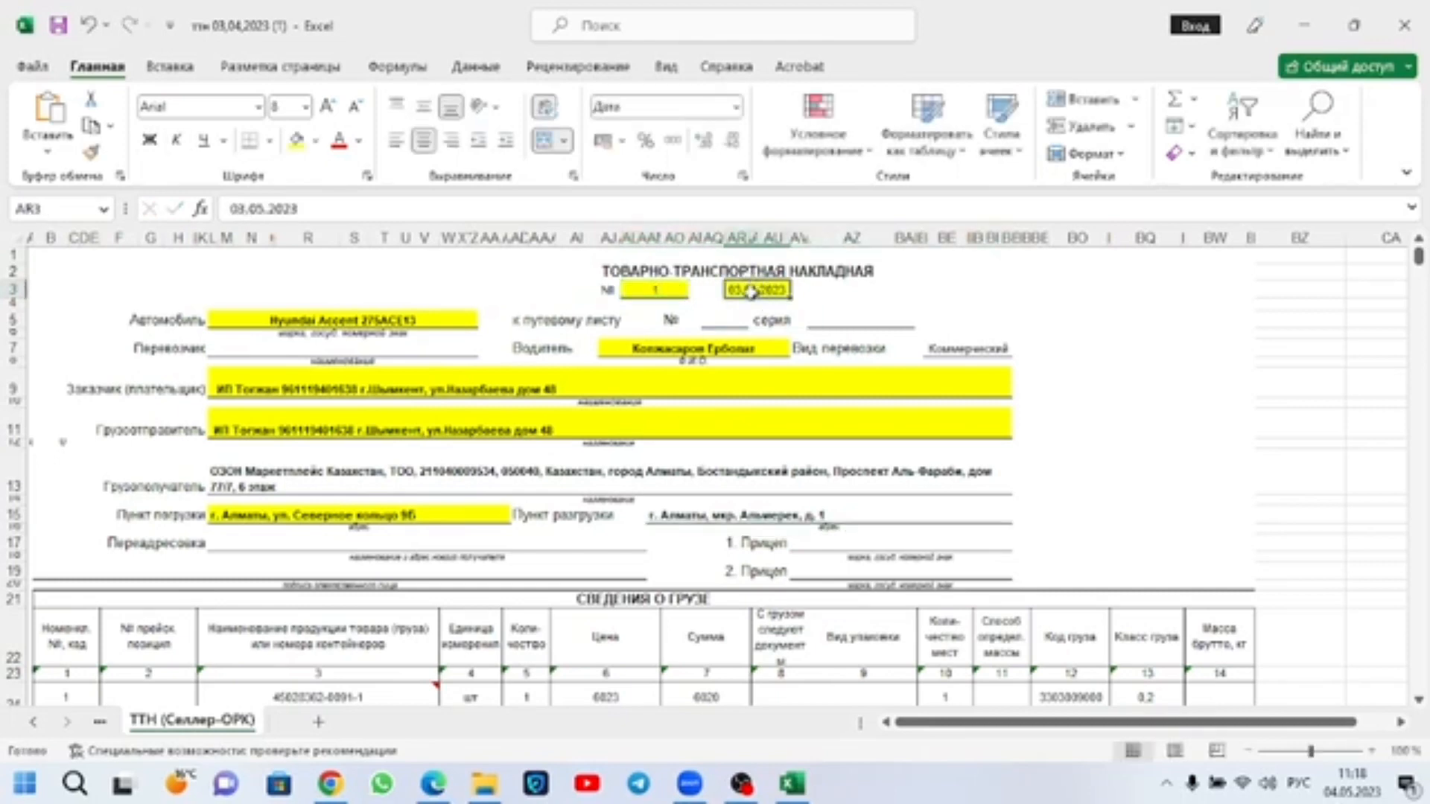
text(04.05.2023)
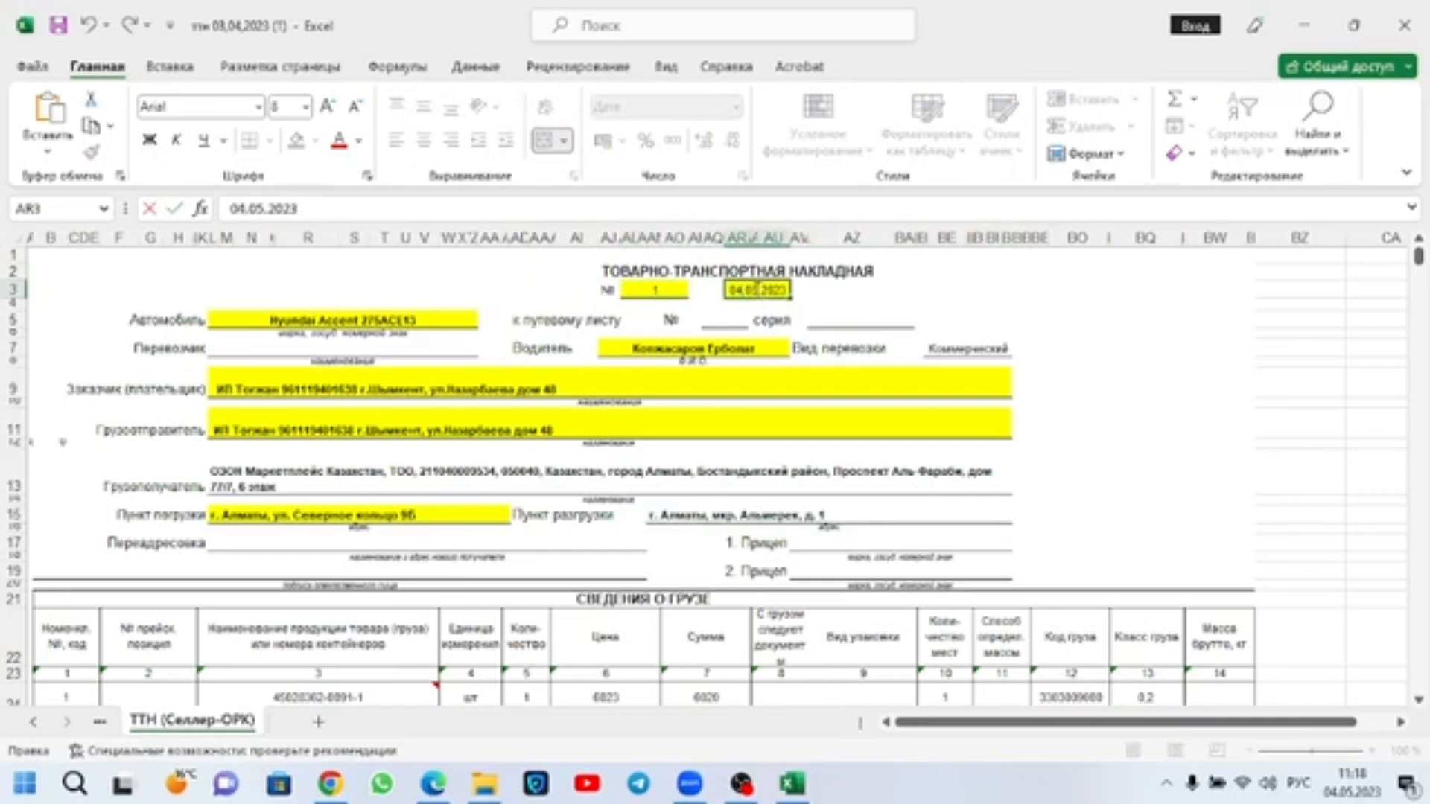
key(BackSpace)
text(5)
Step: Check the waybill header's vehicle, driver, customer, consignee, loading point and unloading point fields
click(381, 327)
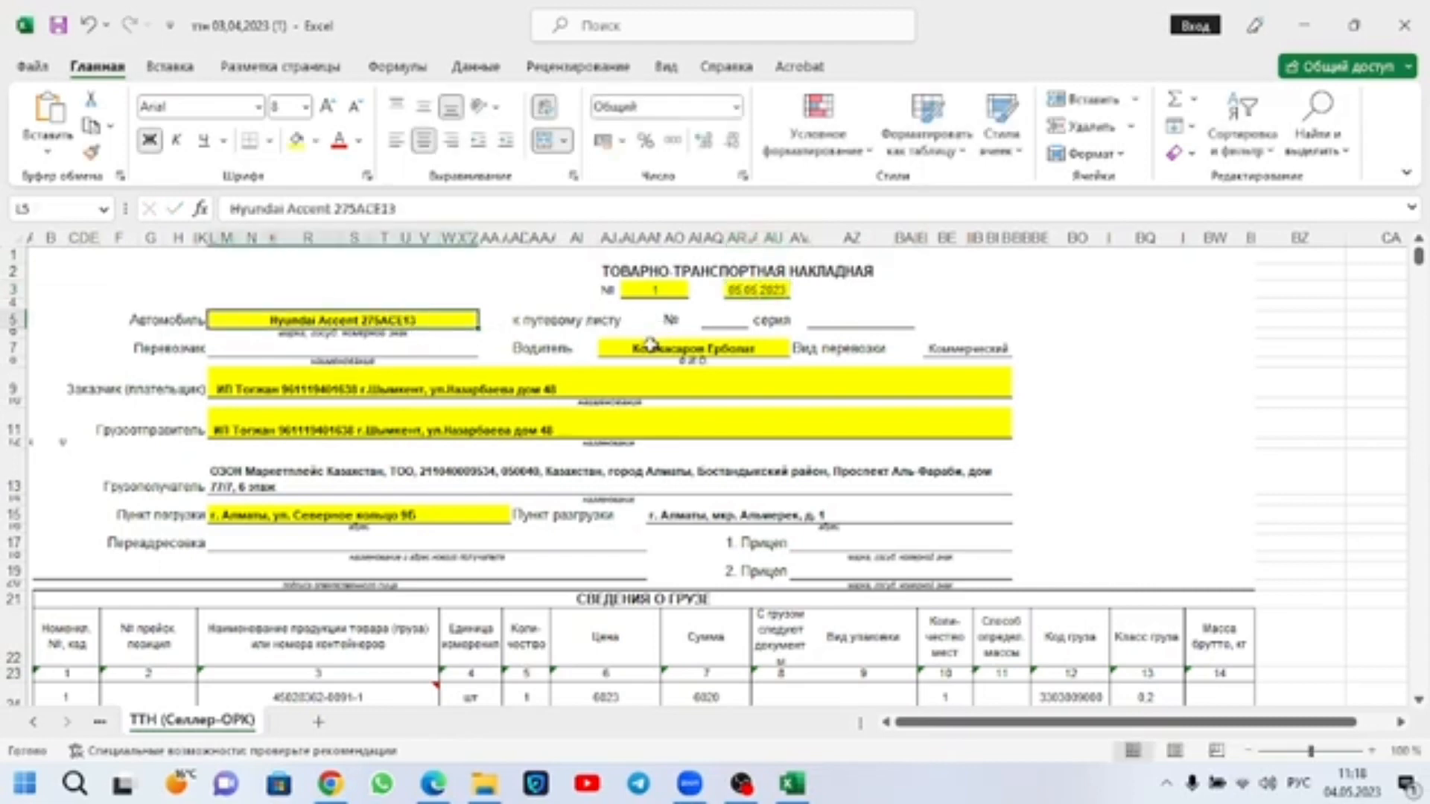
double_click(422, 318)
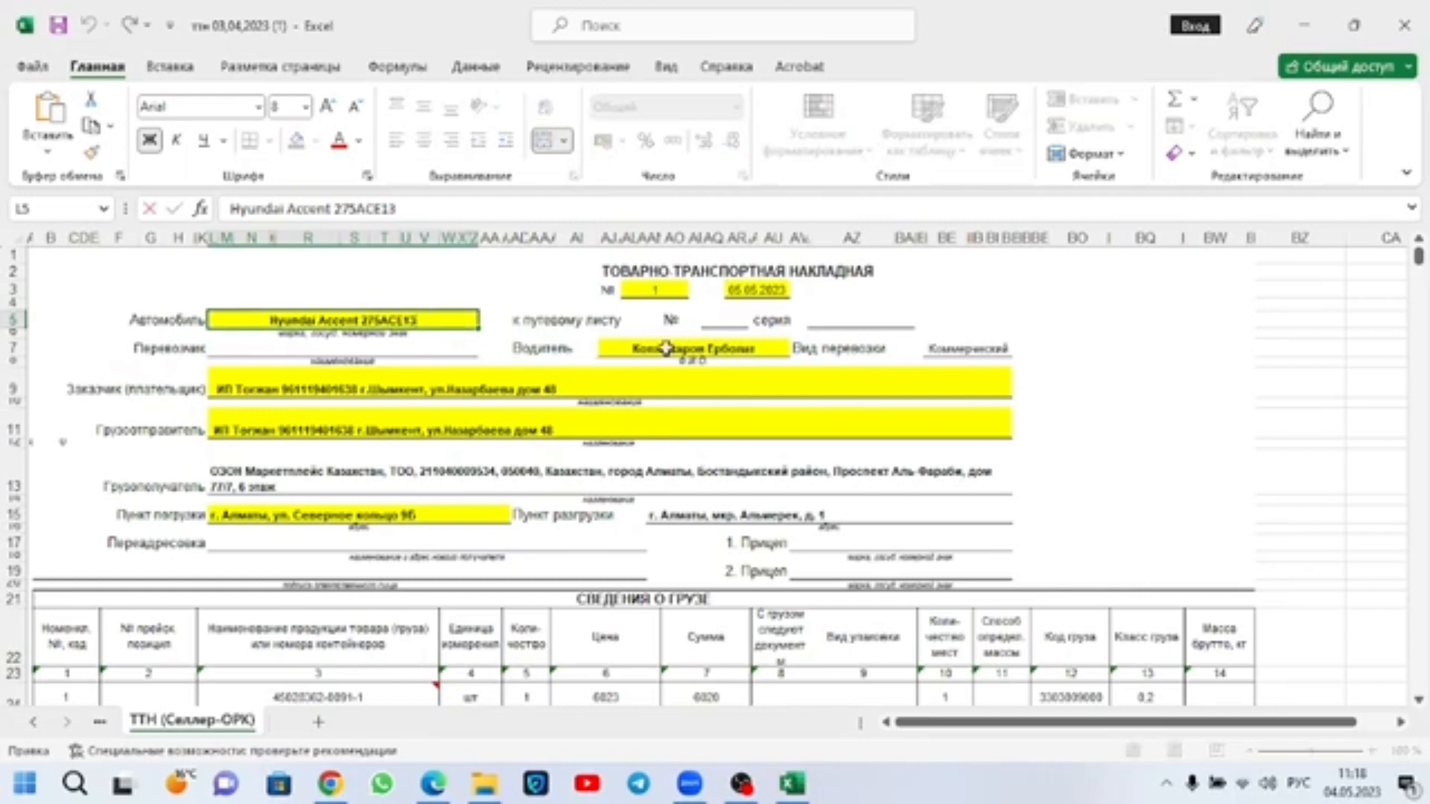
click(713, 350)
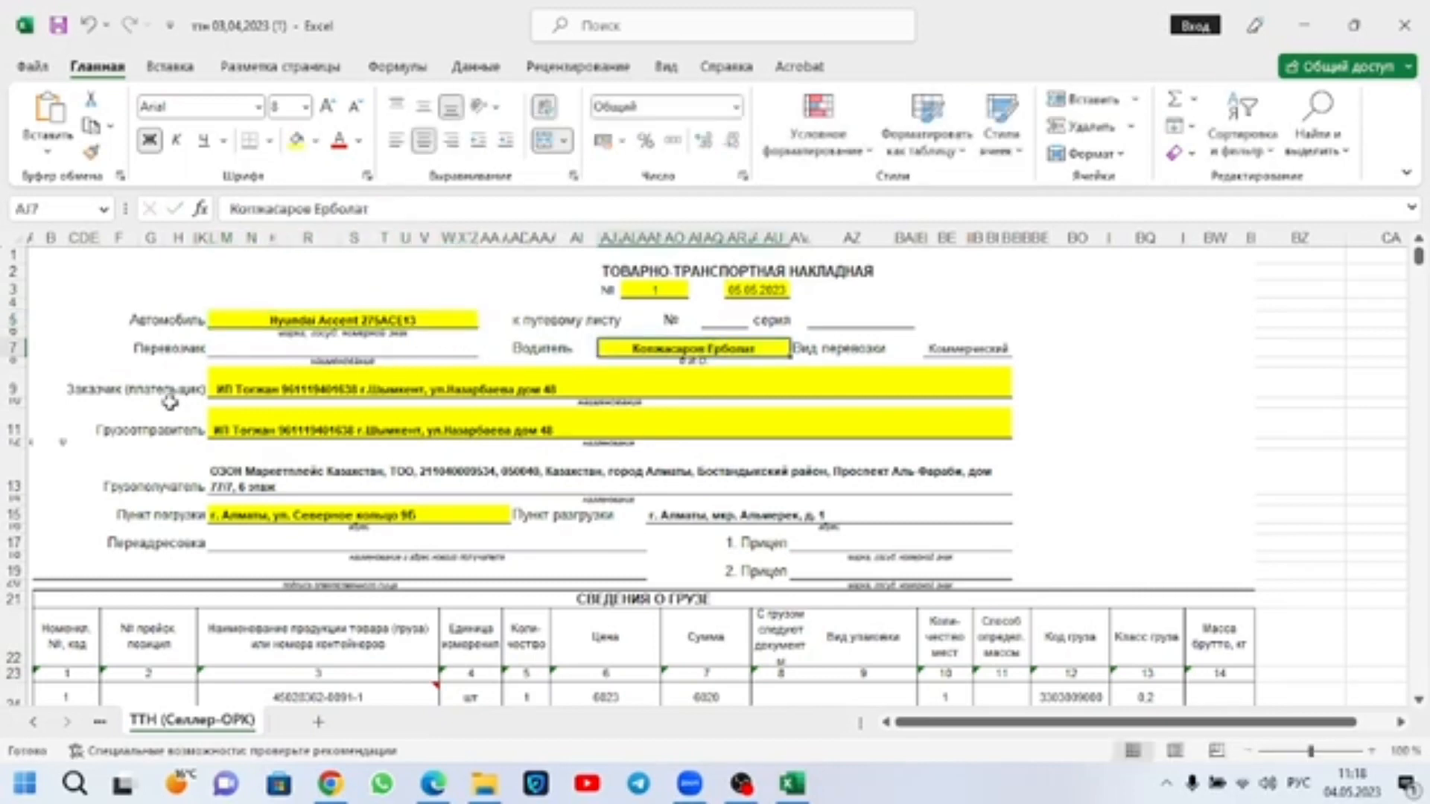
click(211, 391)
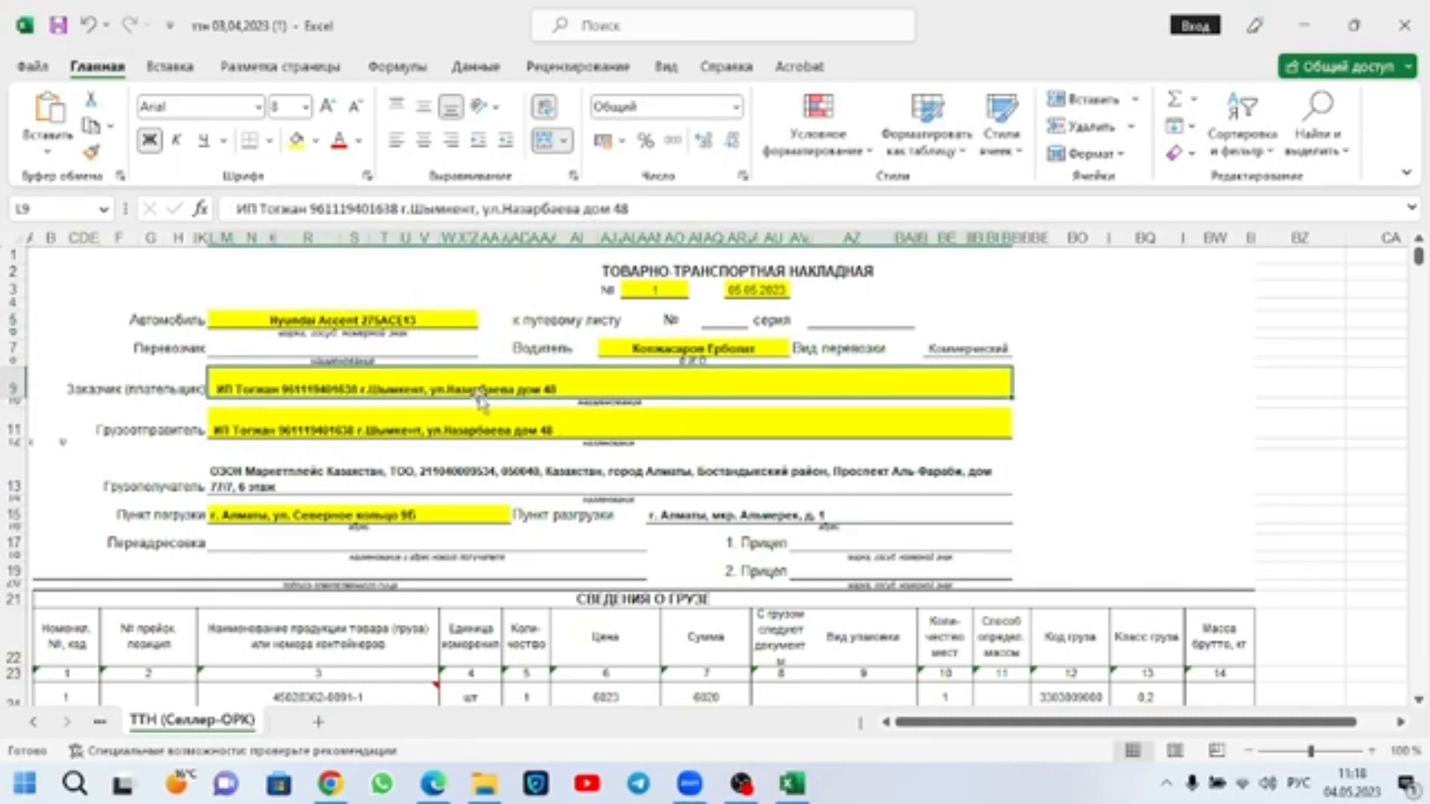
scroll(467, 446, down, 2)
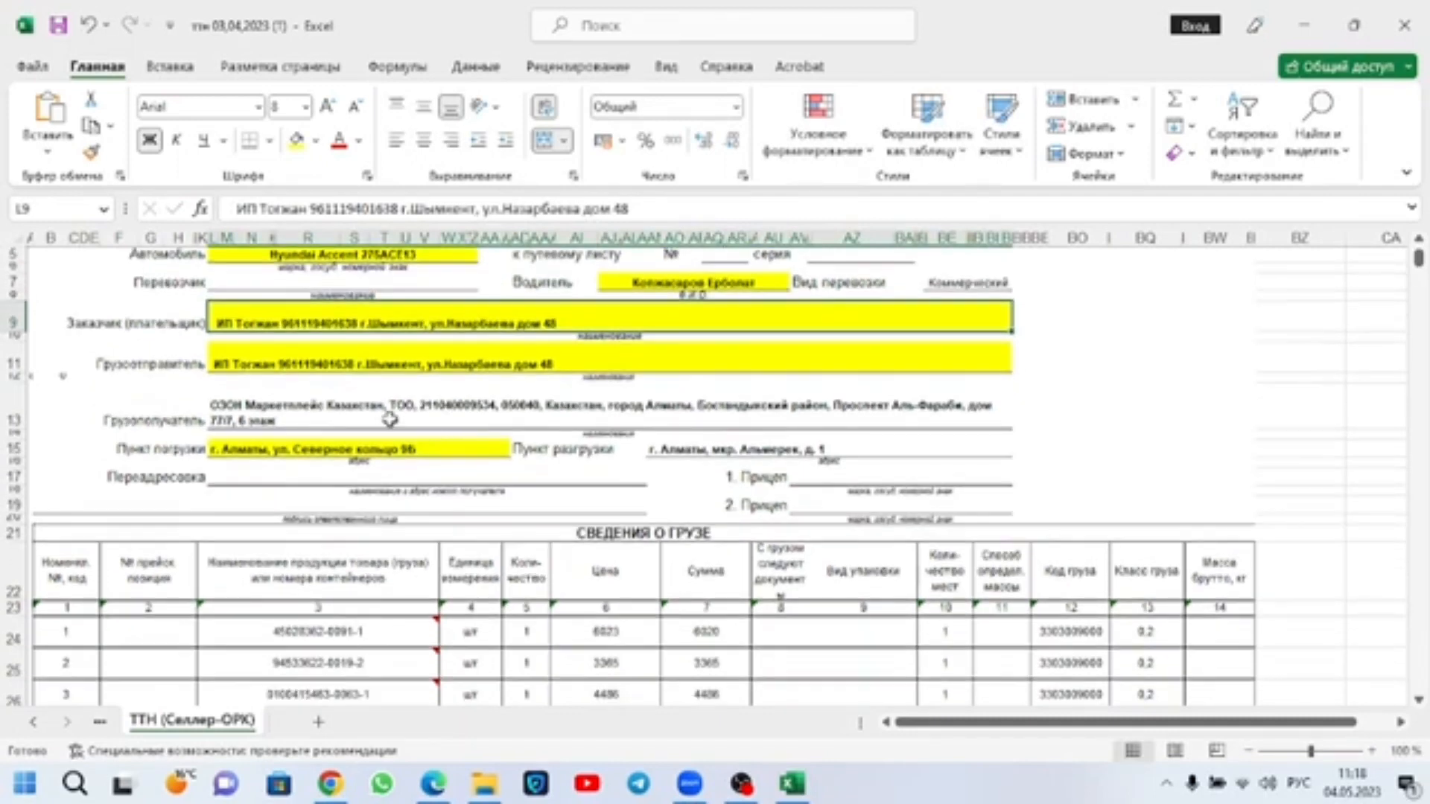
click(247, 401)
click(251, 447)
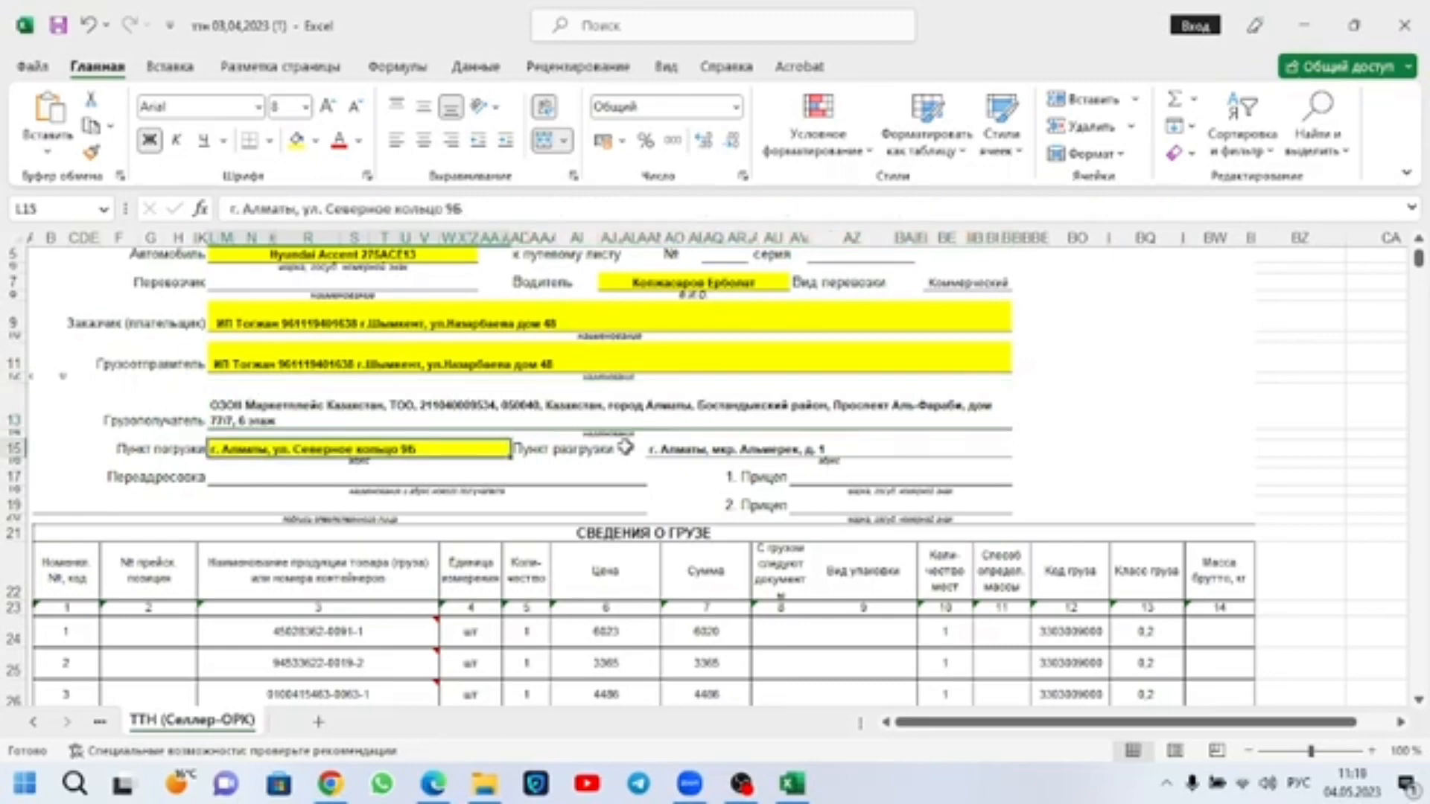
click(646, 449)
scroll(646, 462, down, 2)
scroll(646, 467, down, 1)
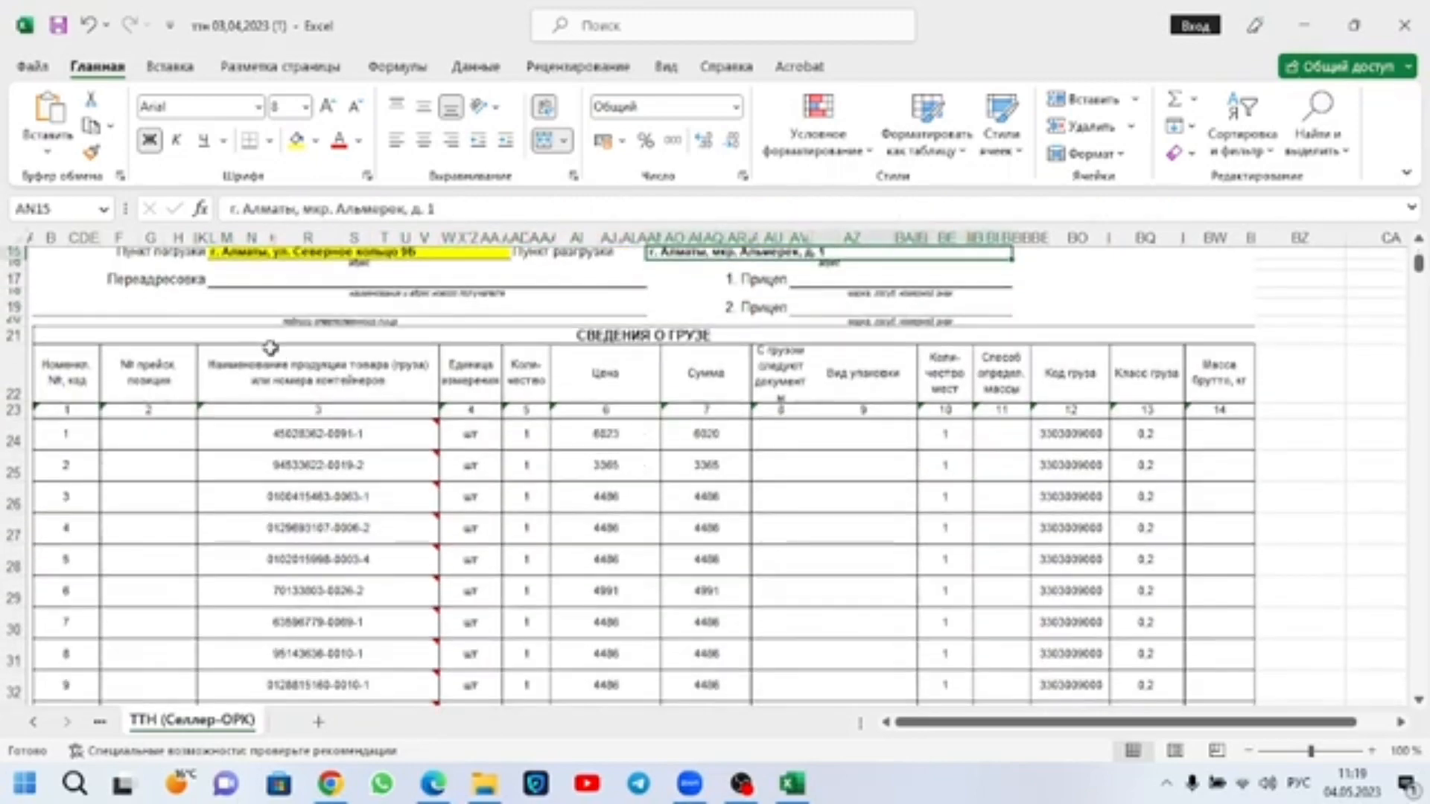
Step: Examine the cargo table's rows and columns, its total row, and the gross weight and handed-over-by fields below it
drag(60, 438, 1187, 673)
click(1222, 638)
scroll(527, 641, down, 2)
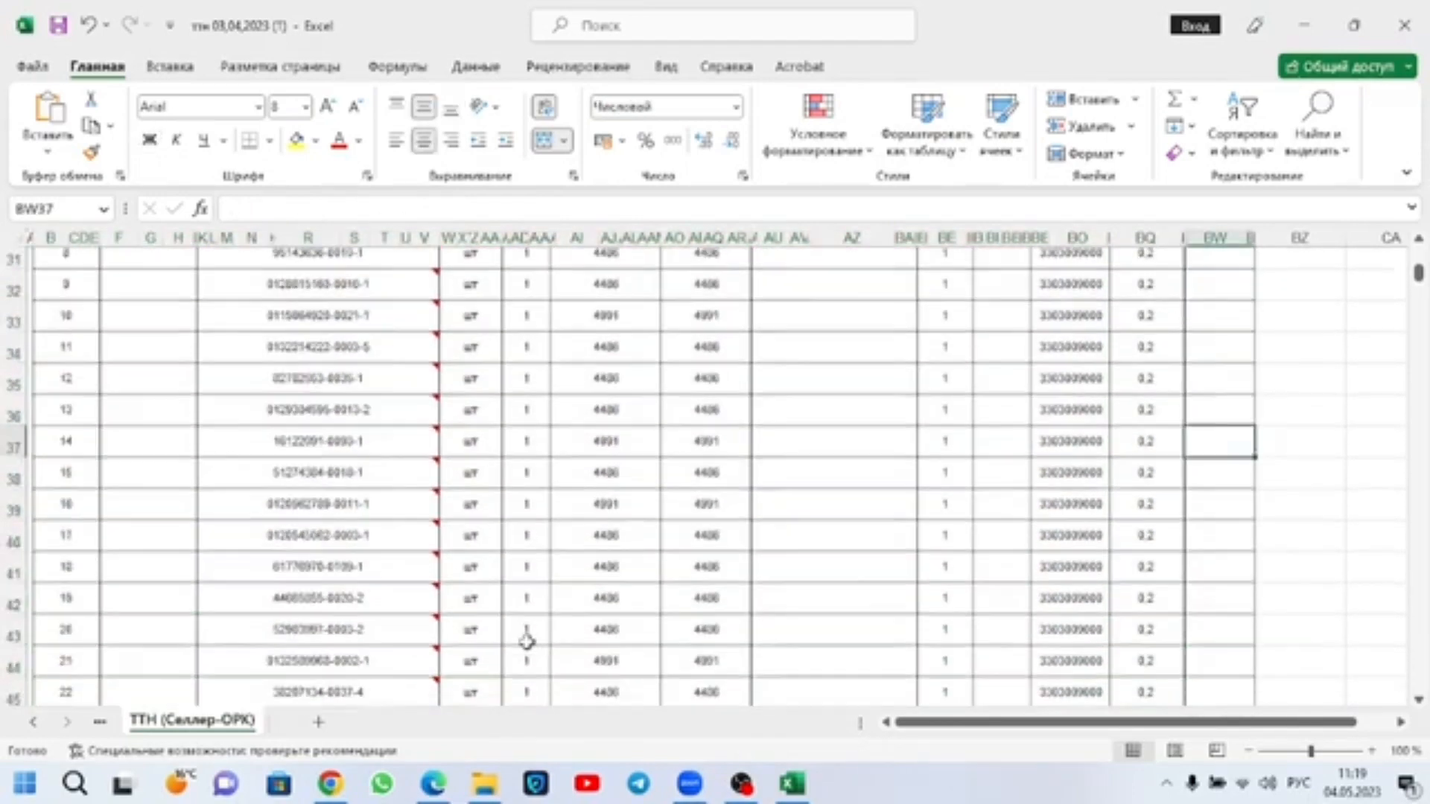
scroll(527, 640, down, 15)
scroll(506, 611, up, 5)
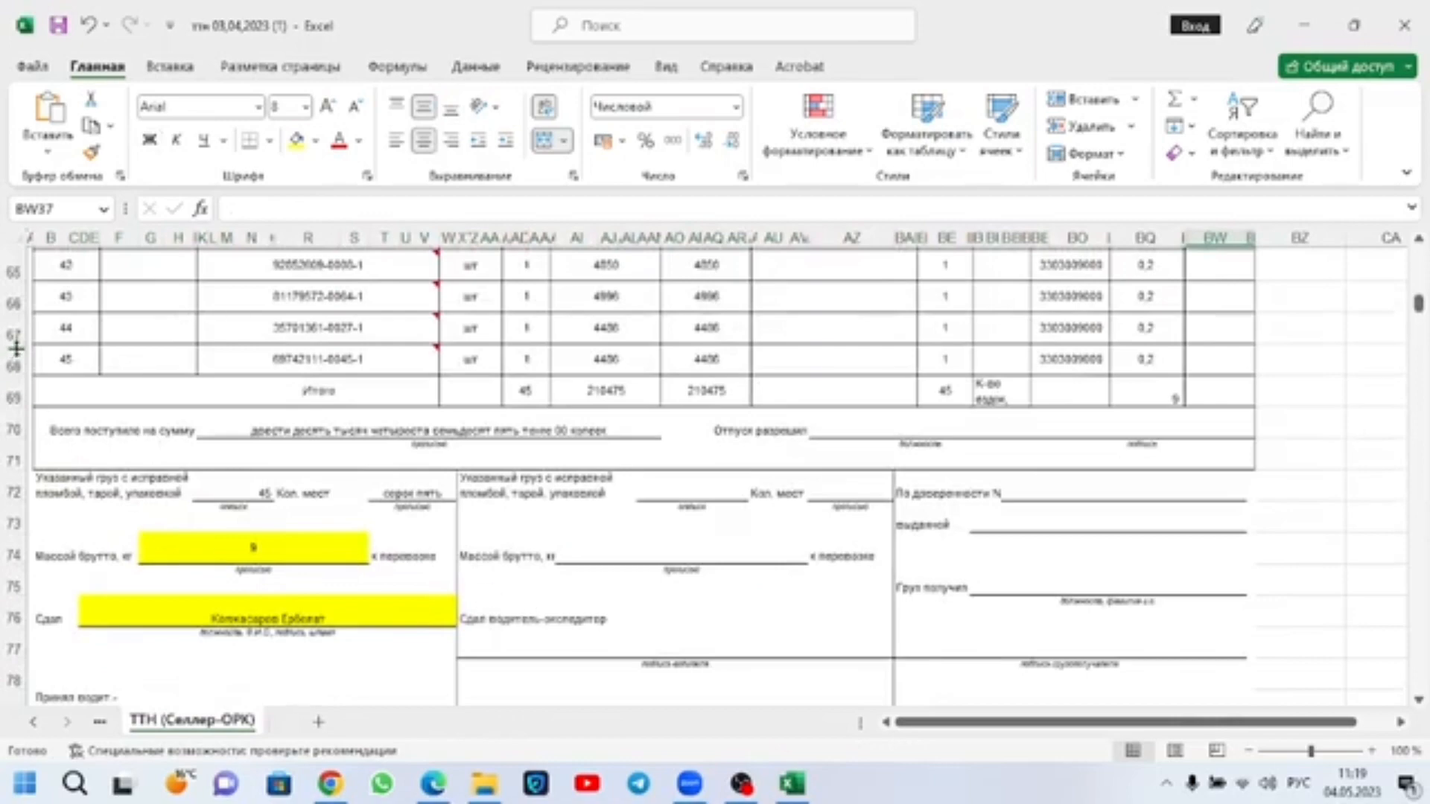
scroll(412, 365, up, 9)
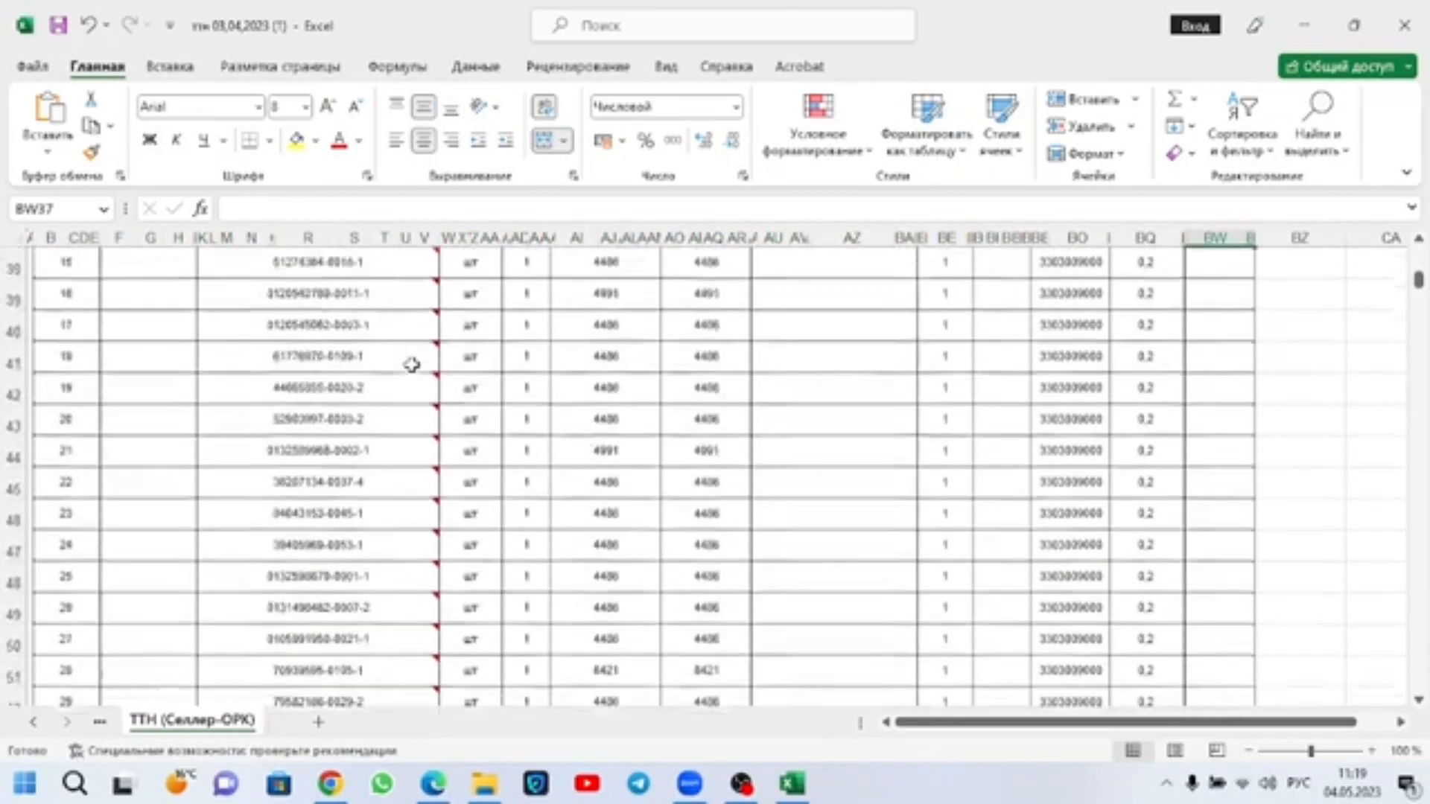
scroll(412, 365, up, 7)
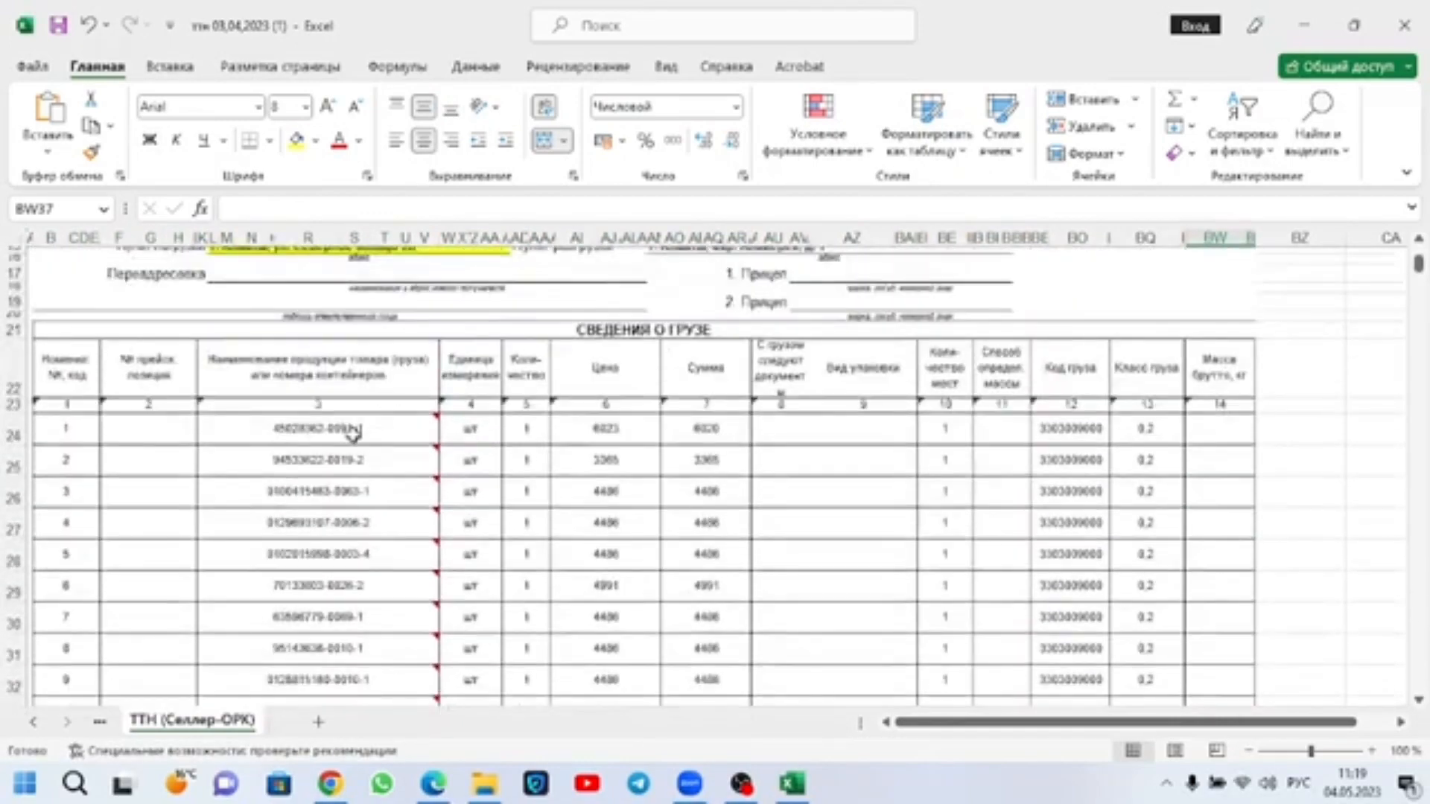
Step: Clear the contents of the shipment number column for cargo rows 1 to 45, starting at K24
drag(353, 430, 331, 224)
drag(324, 327, 341, 344)
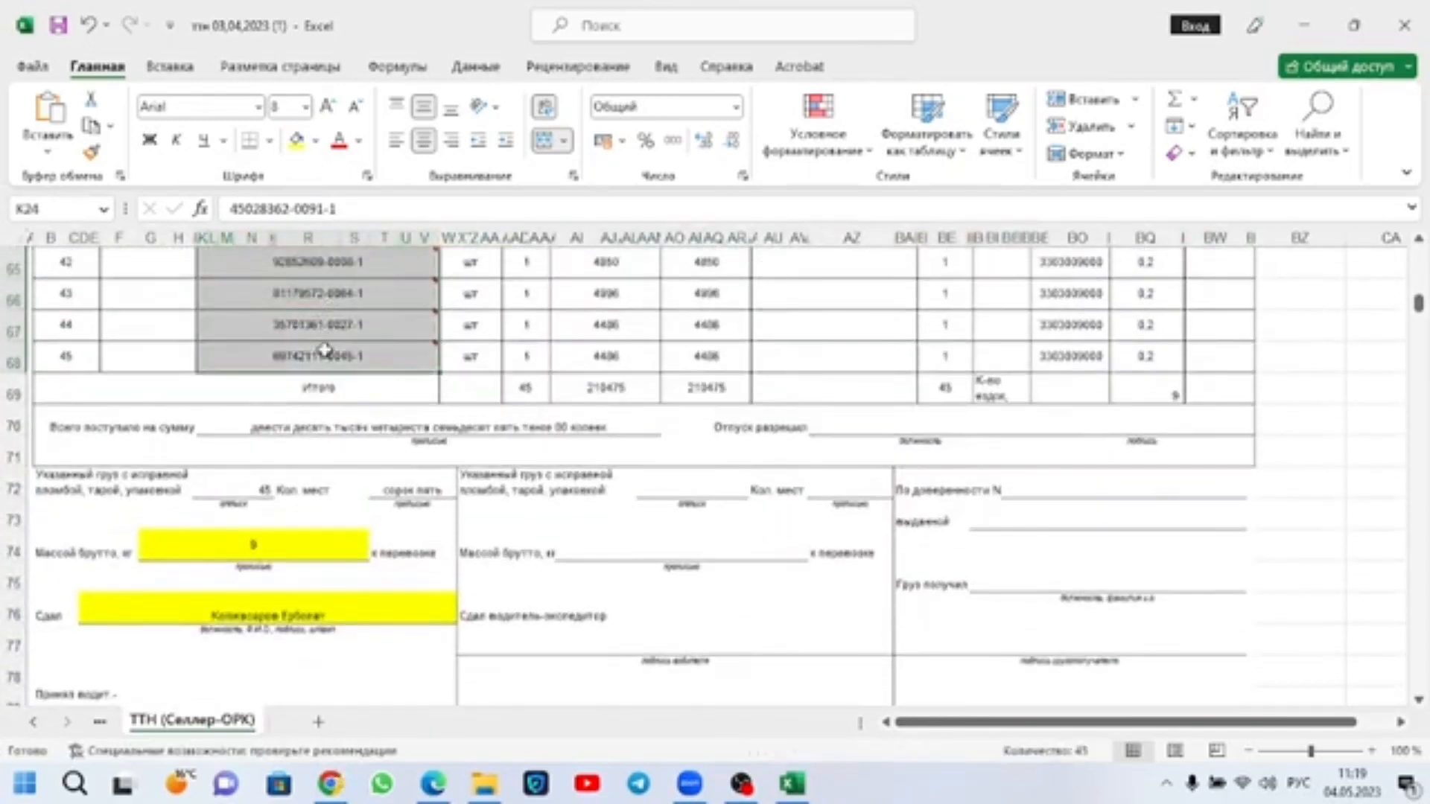
right_click(342, 339)
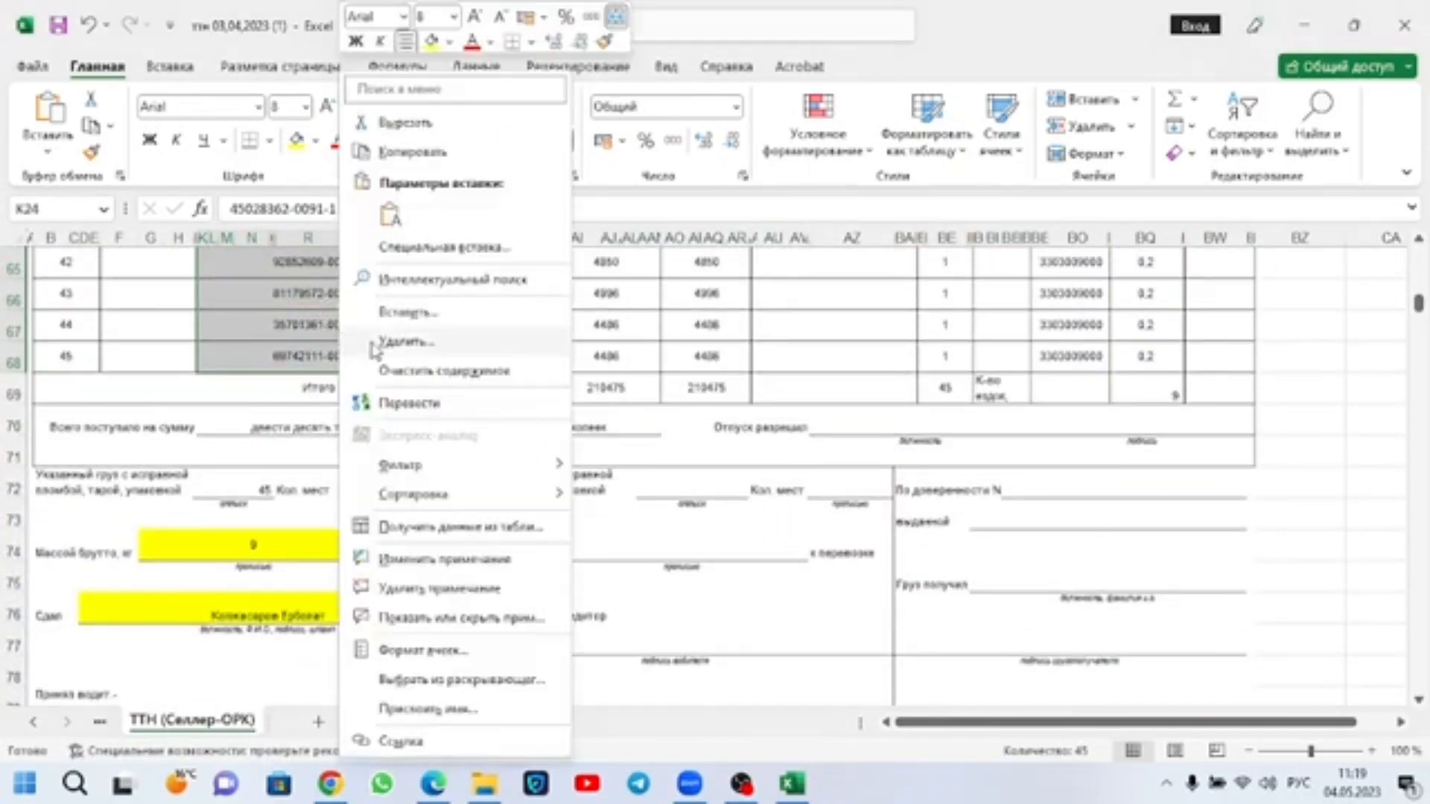
click(444, 370)
scroll(491, 463, up, 15)
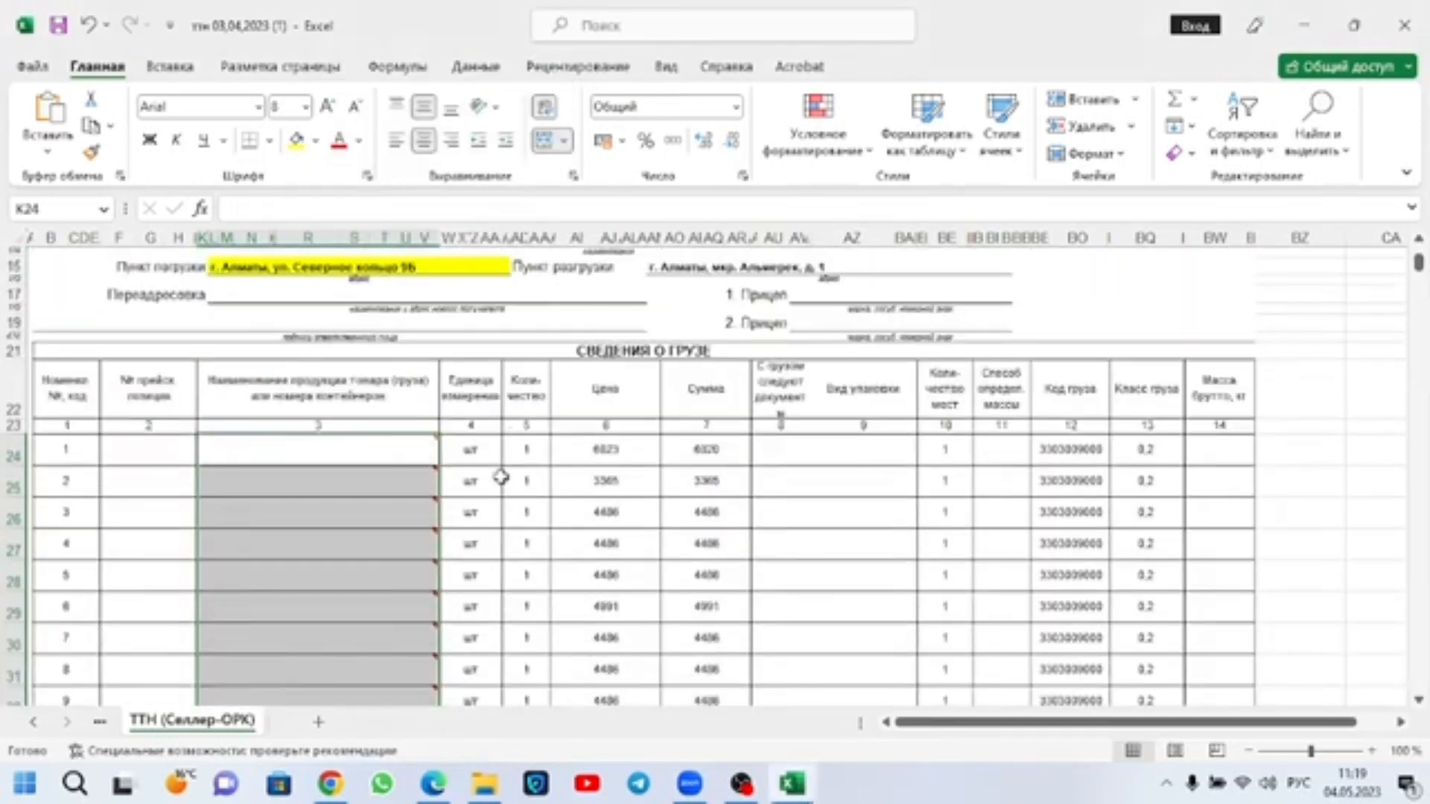
scroll(500, 477, down, 20)
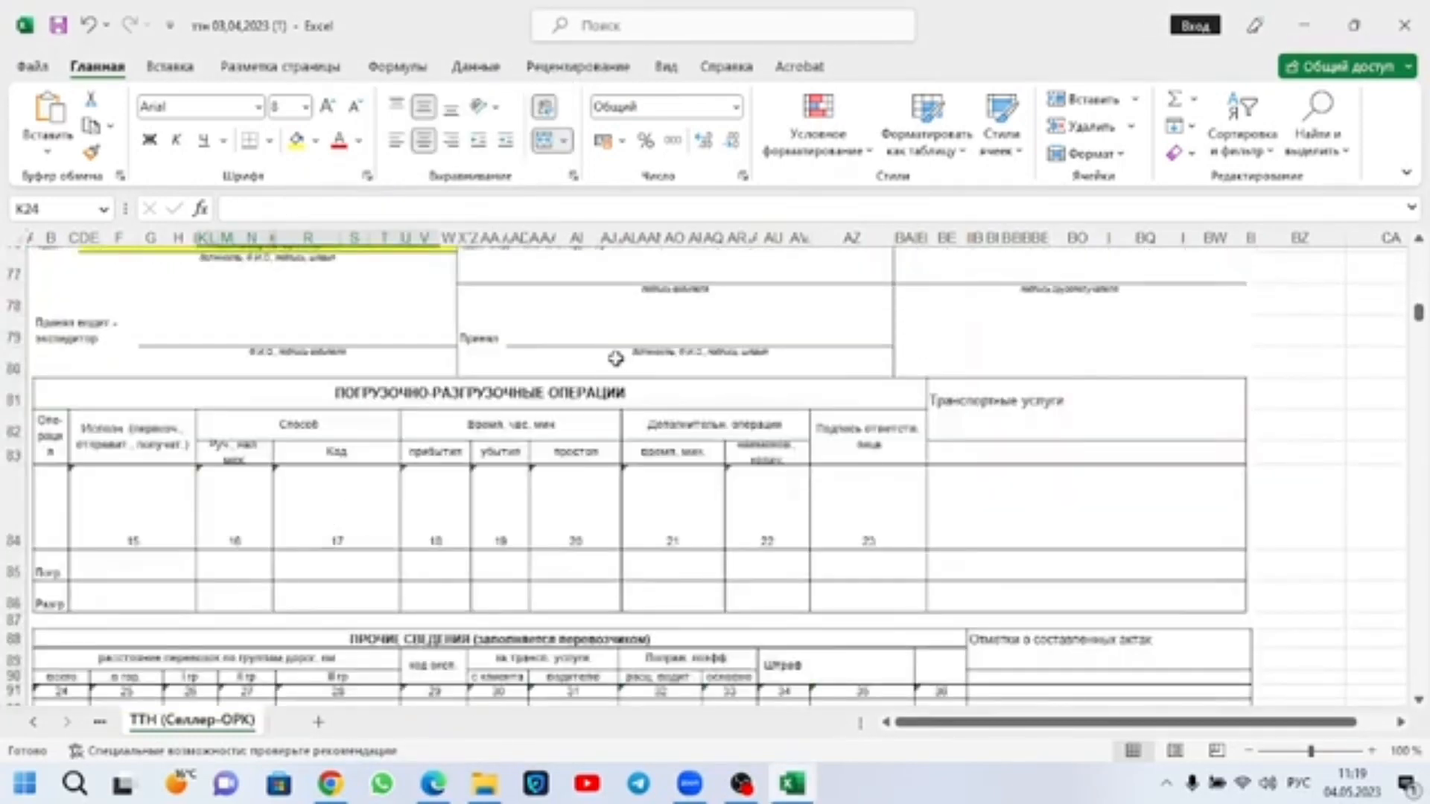
Step: Delete the row of cargo item 45, just above the total row of the cargo table
scroll(615, 358, up, 5)
click(530, 355)
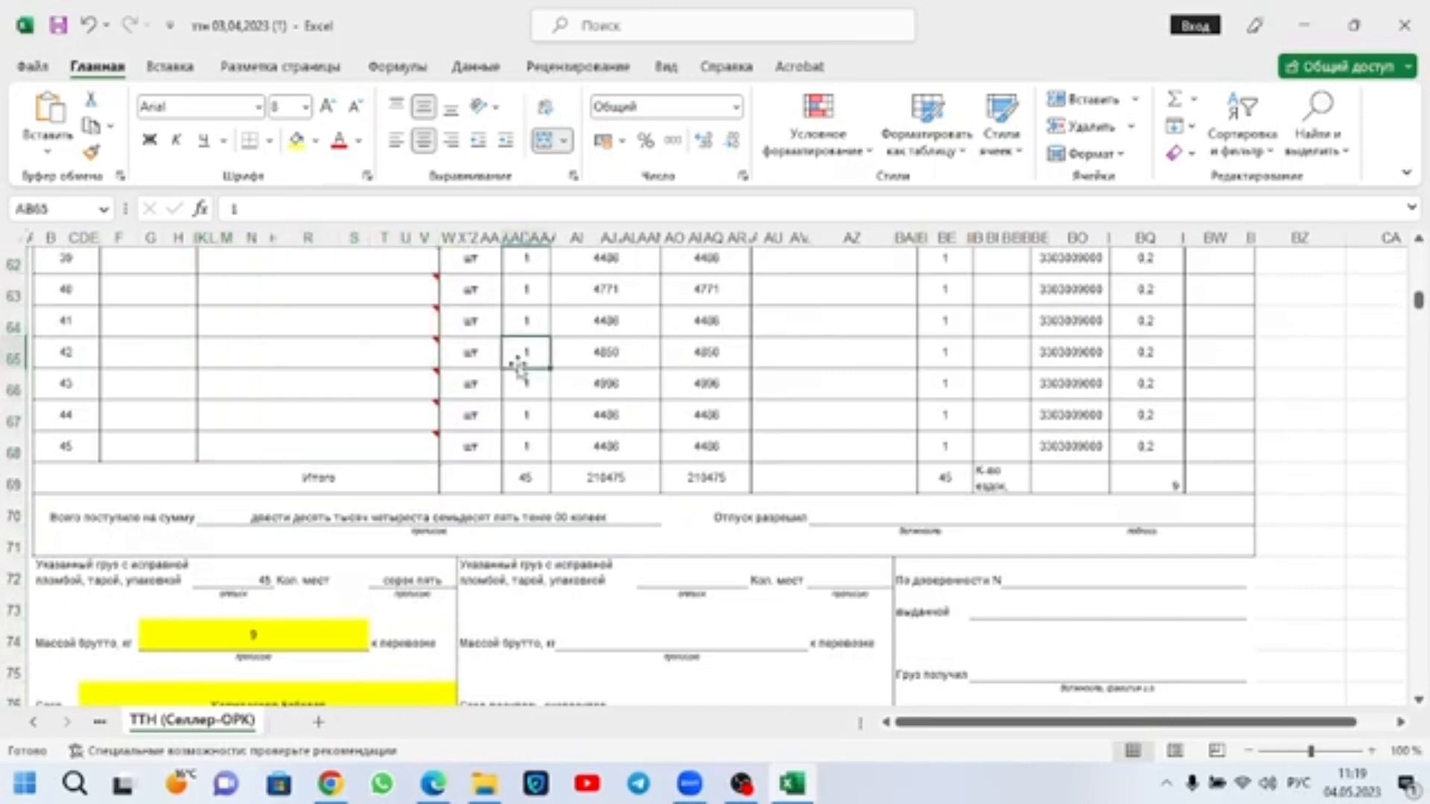
double_click(533, 351)
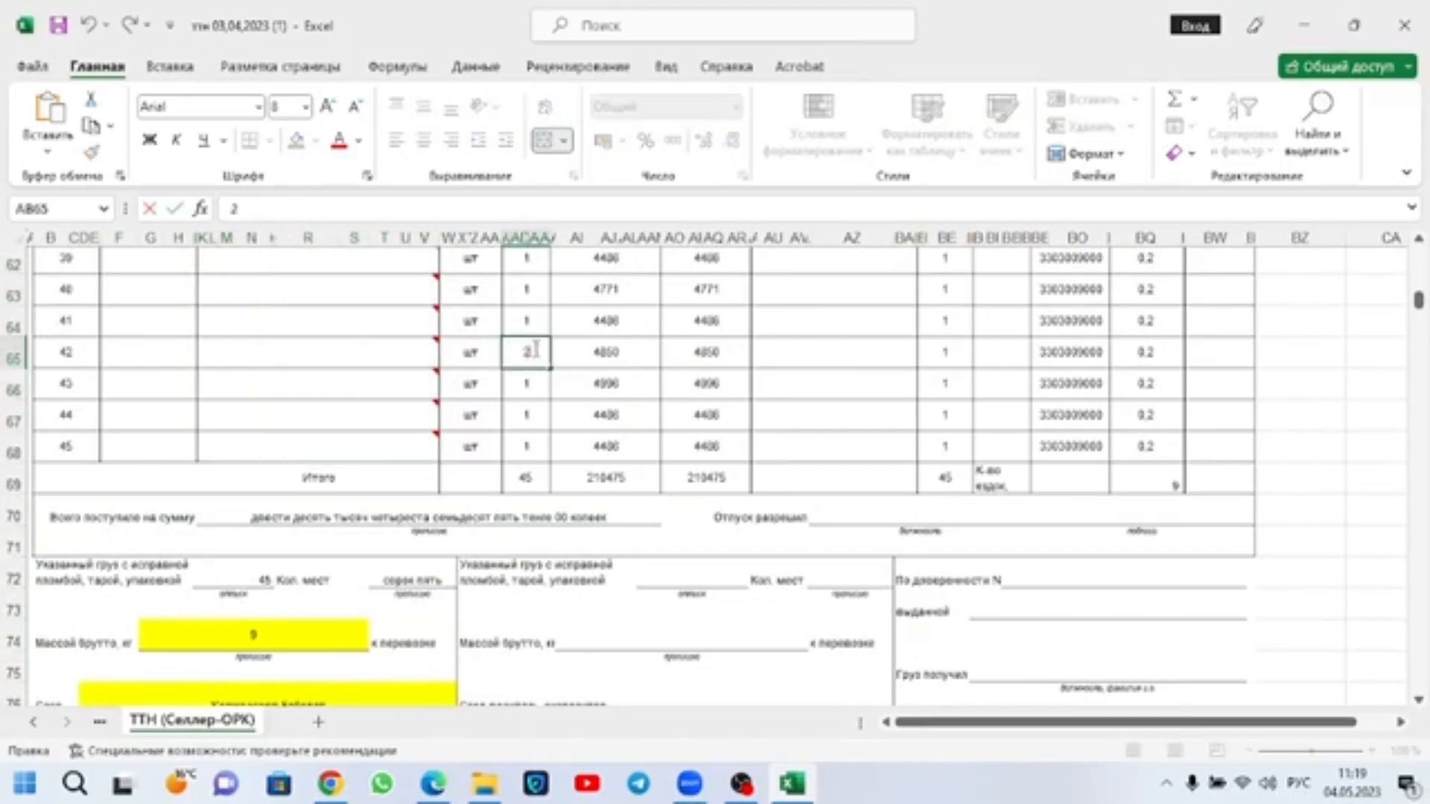
click(178, 450)
click(13, 450)
right_click(14, 450)
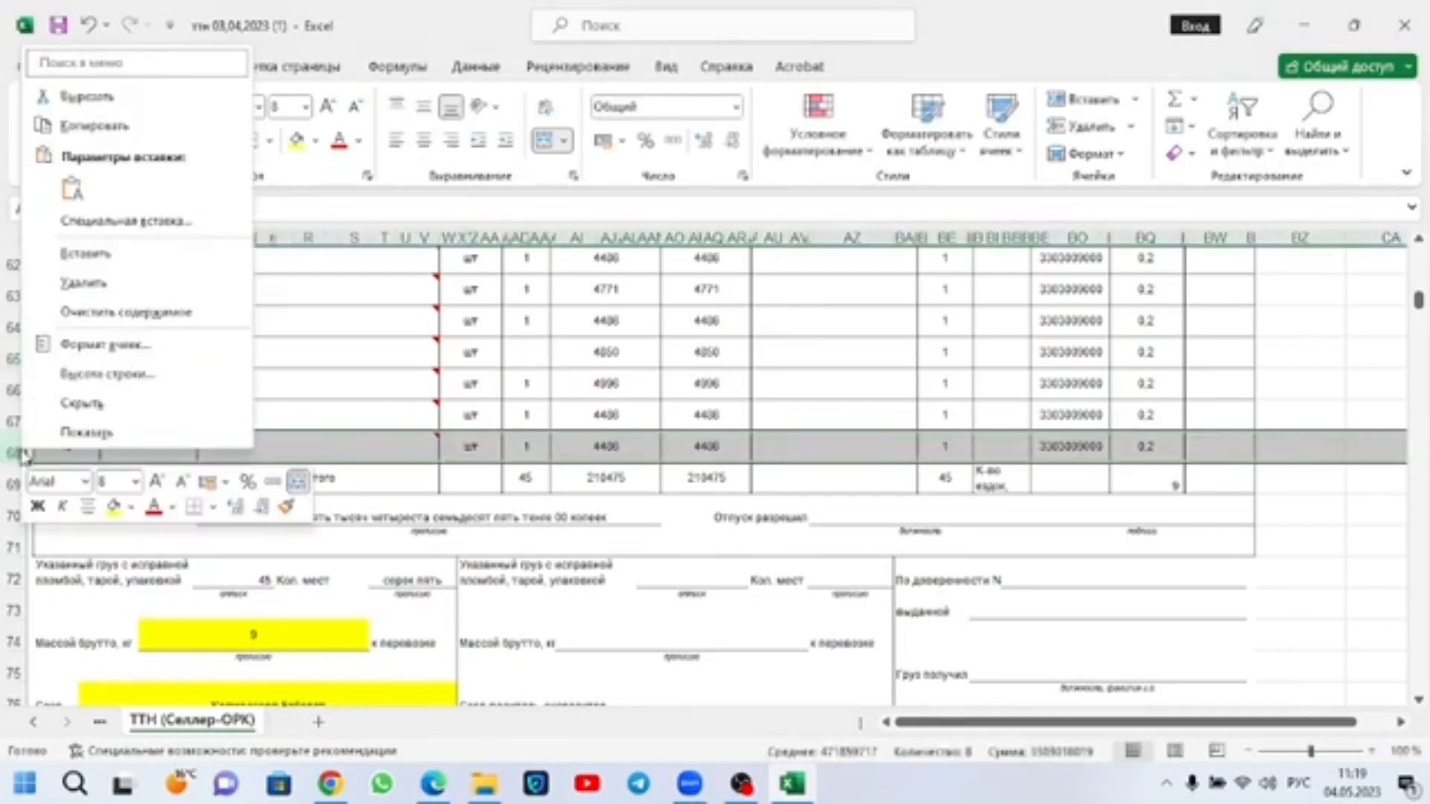
click(82, 283)
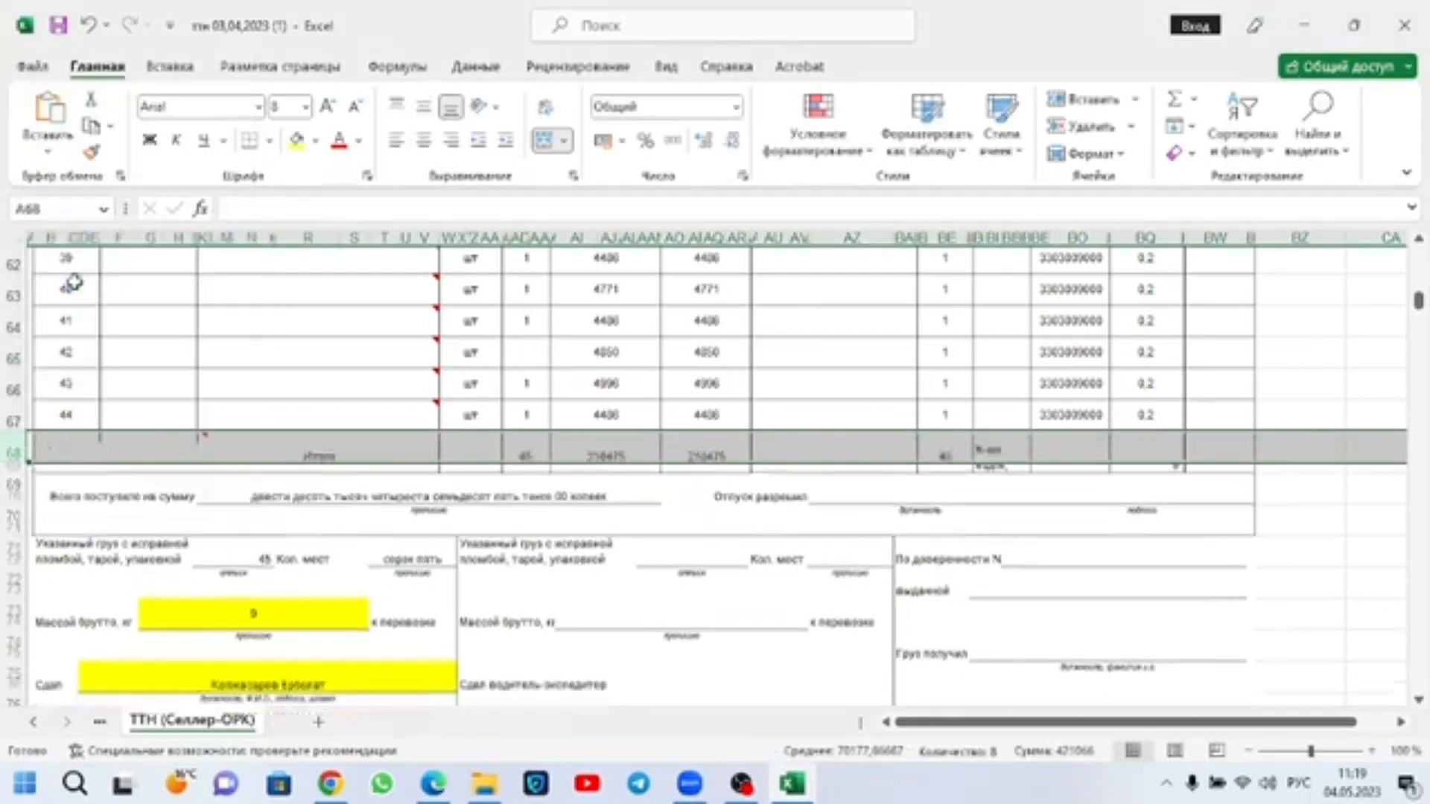
Step: Delete the rows of cargo items 41 to 44 together from the cargo table
drag(14, 417, 8, 321)
right_click(6, 316)
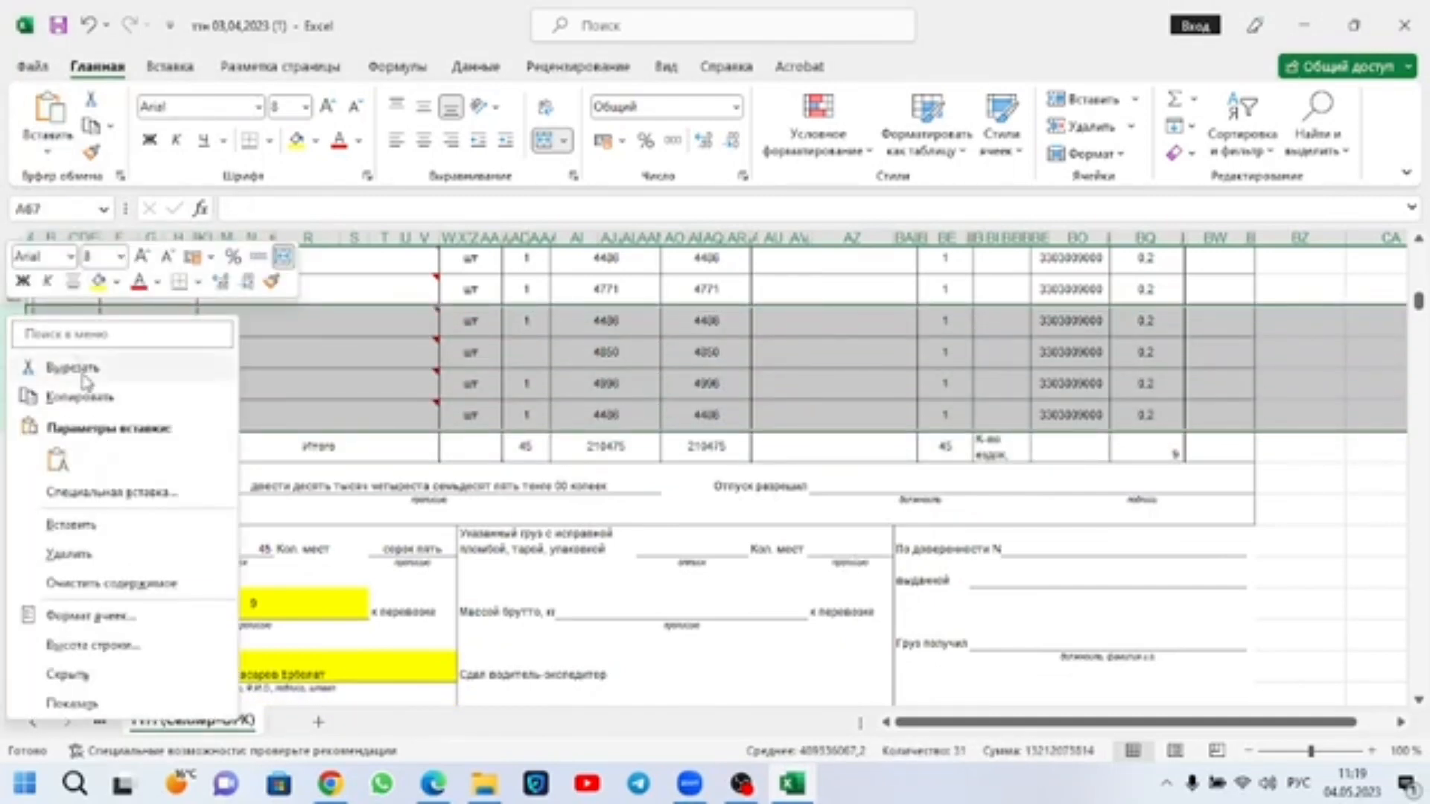
click(95, 557)
scroll(96, 438, up, 2)
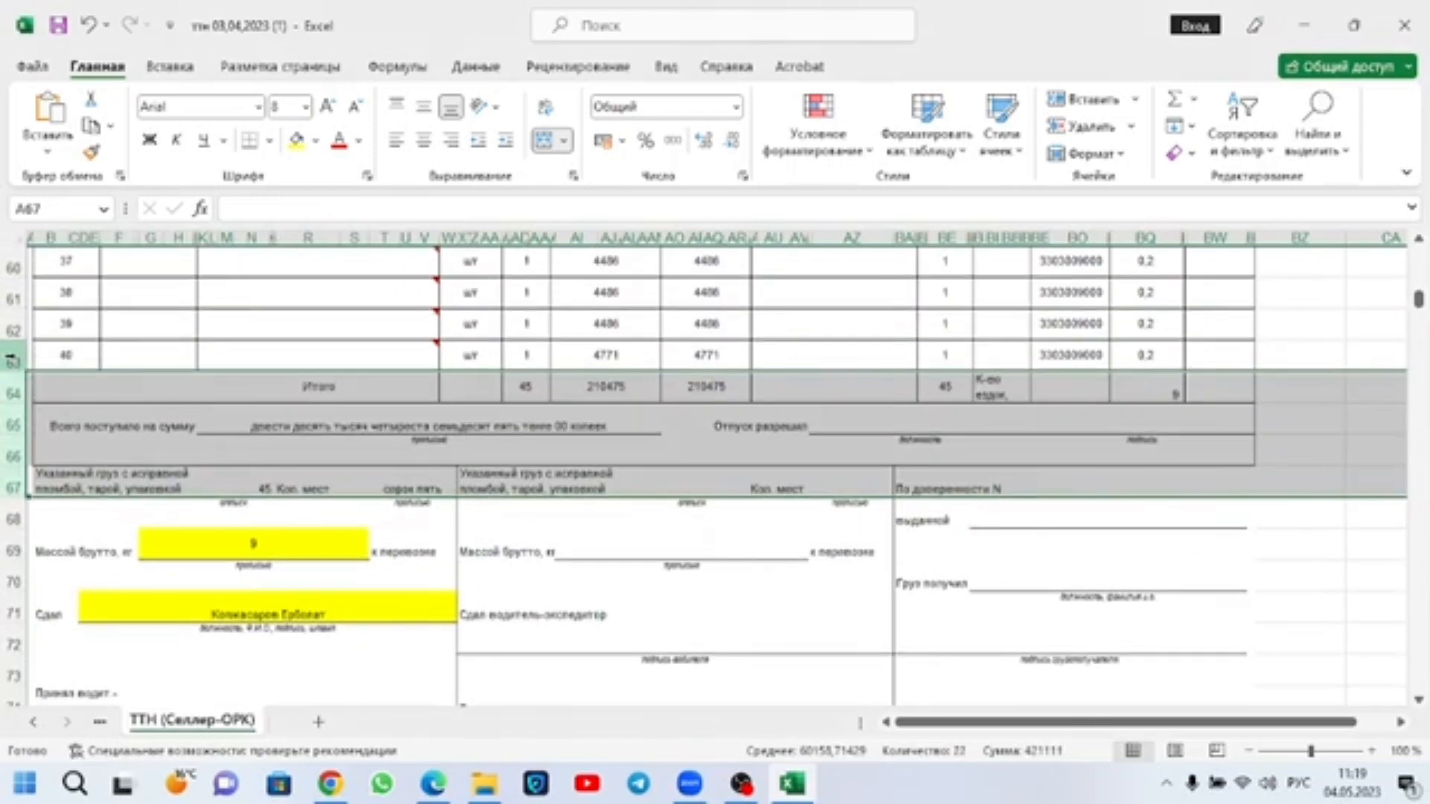
click(11, 358)
right_click(12, 359)
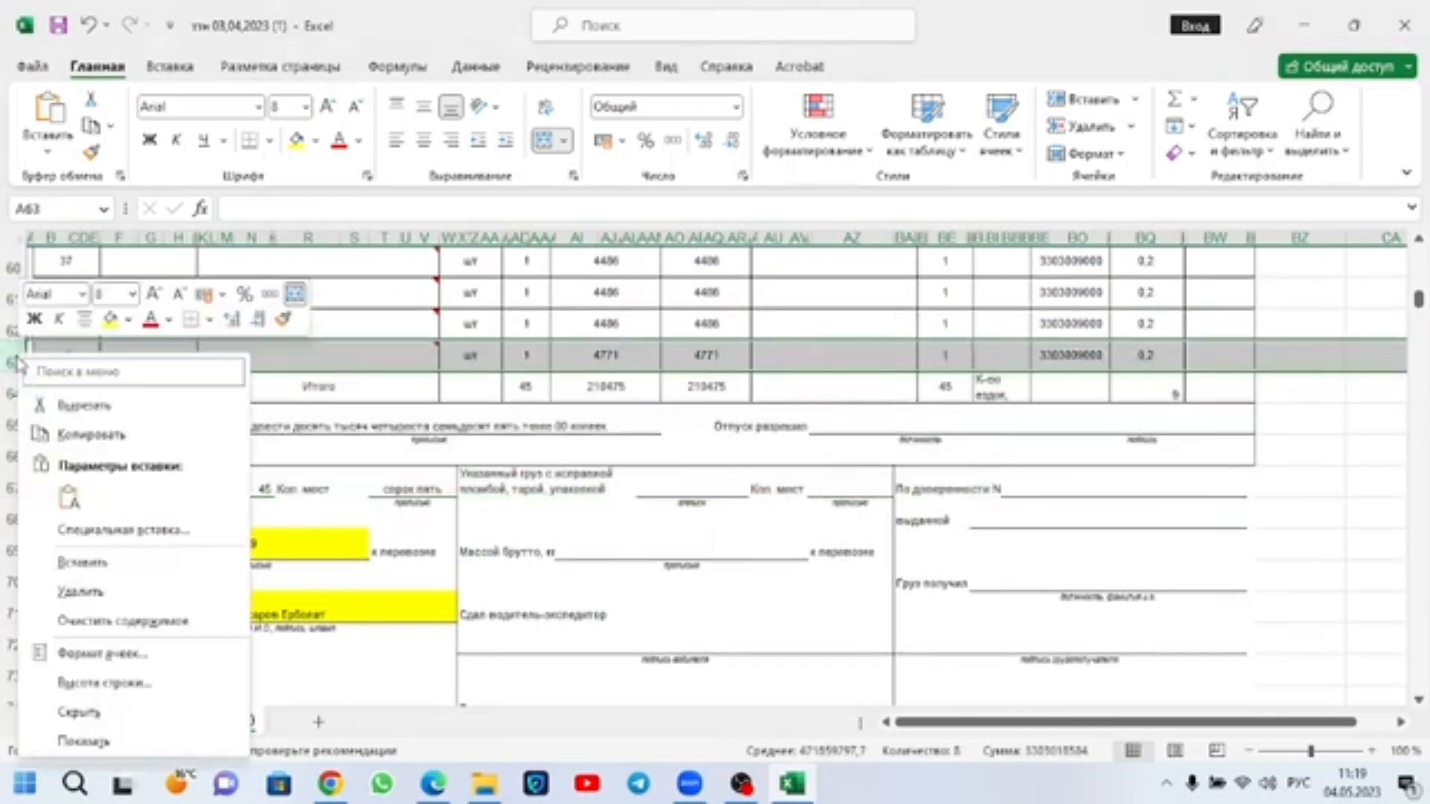
click(148, 529)
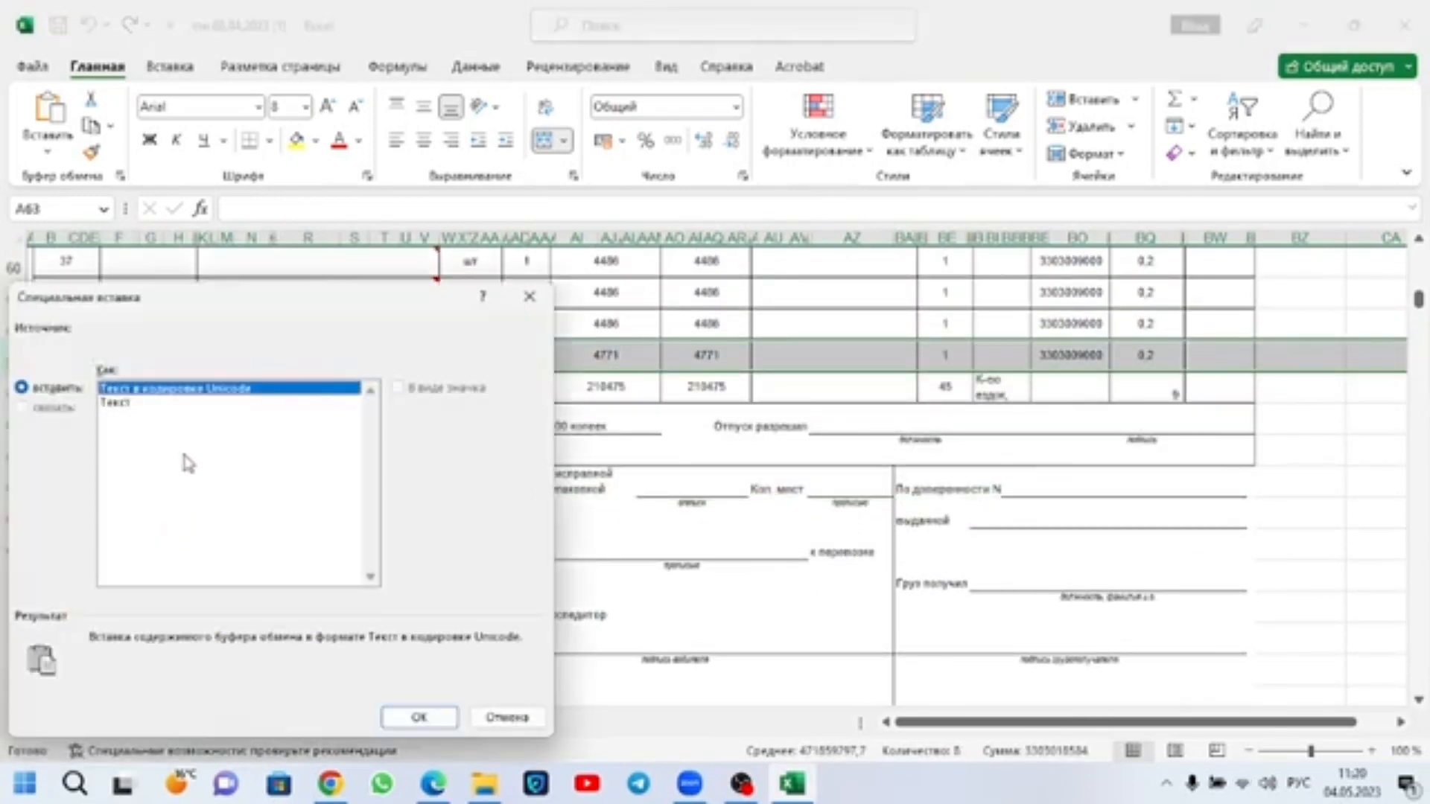
click(506, 717)
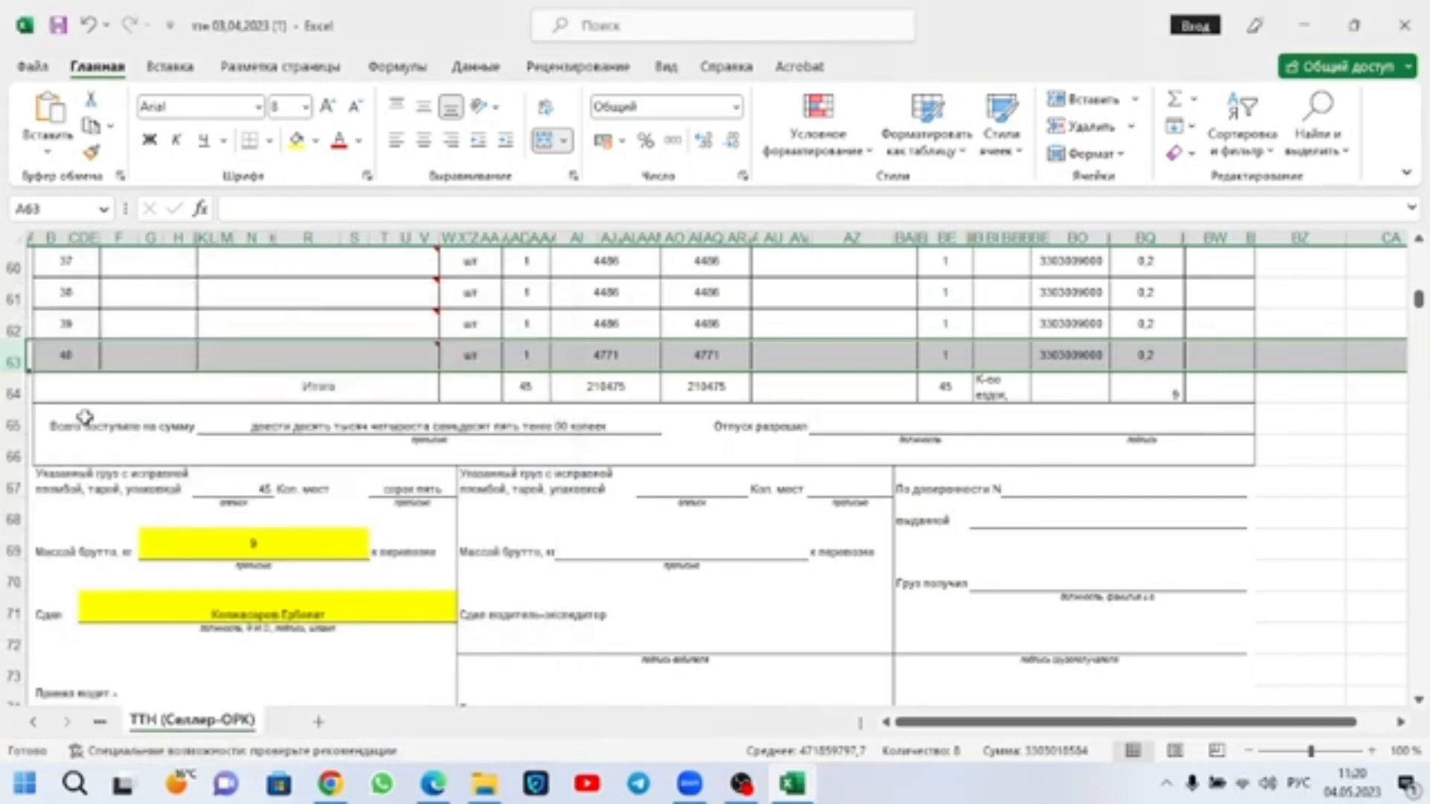
Step: Insert a blank row above cargo item 40 and another one above cargo item 39
right_click(13, 359)
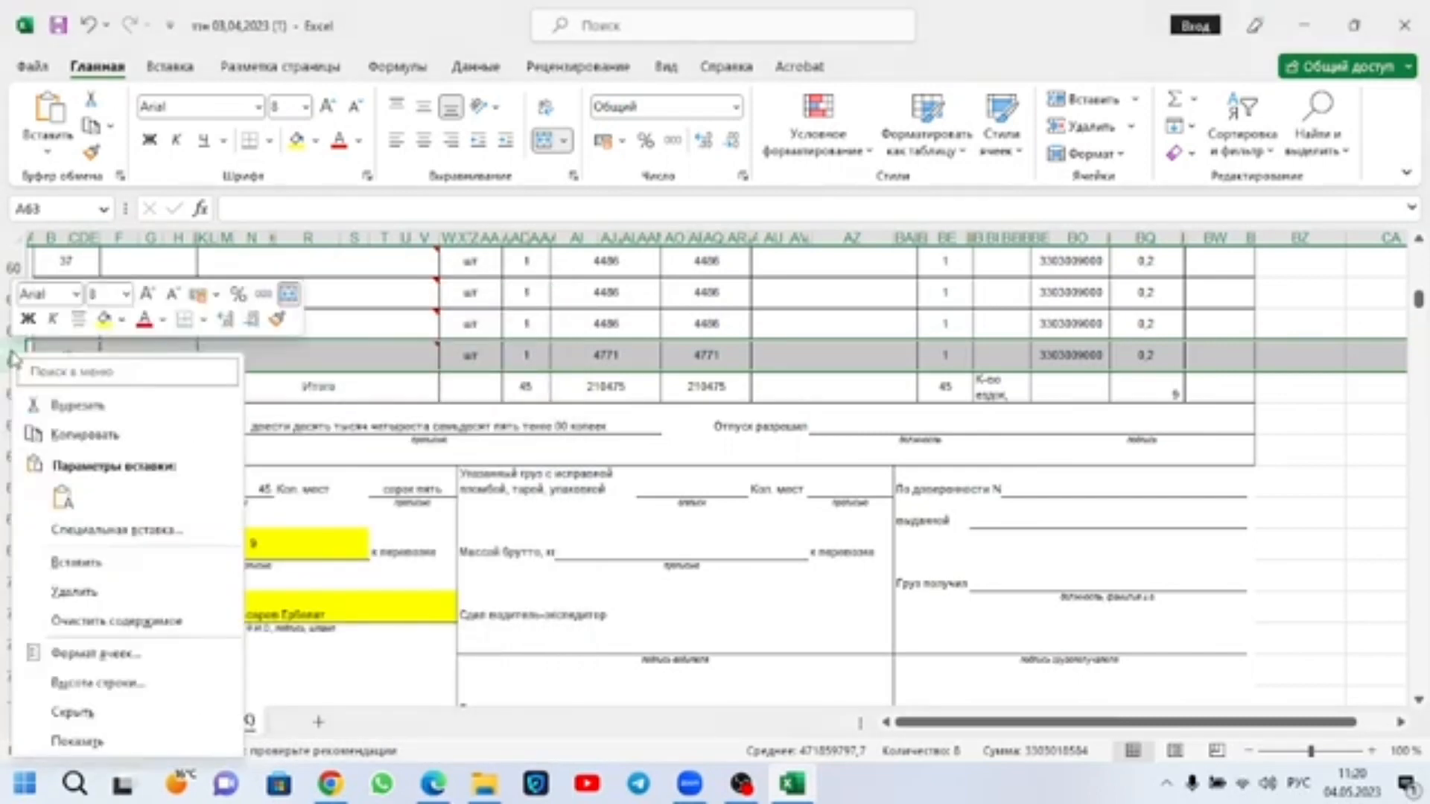
click(76, 563)
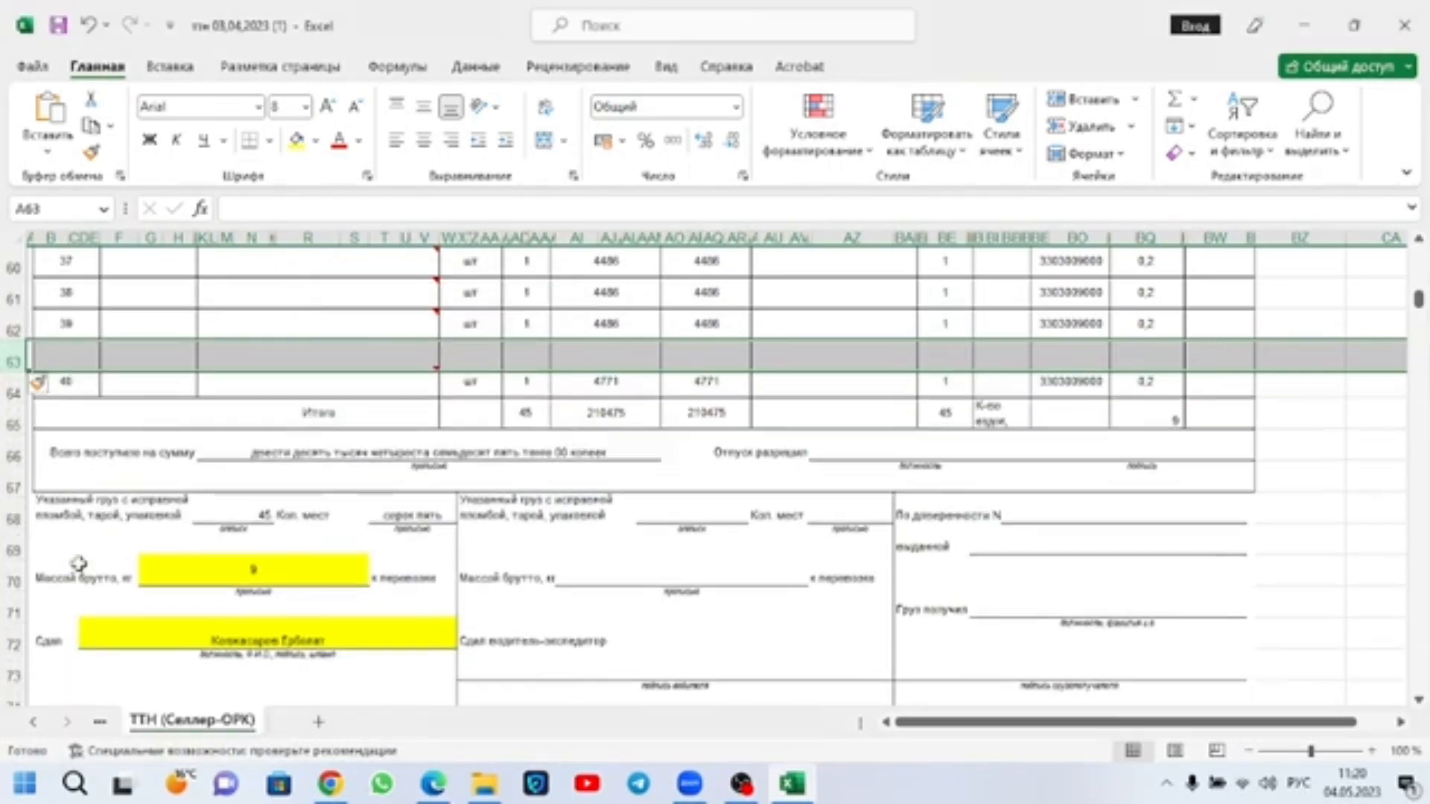
click(209, 494)
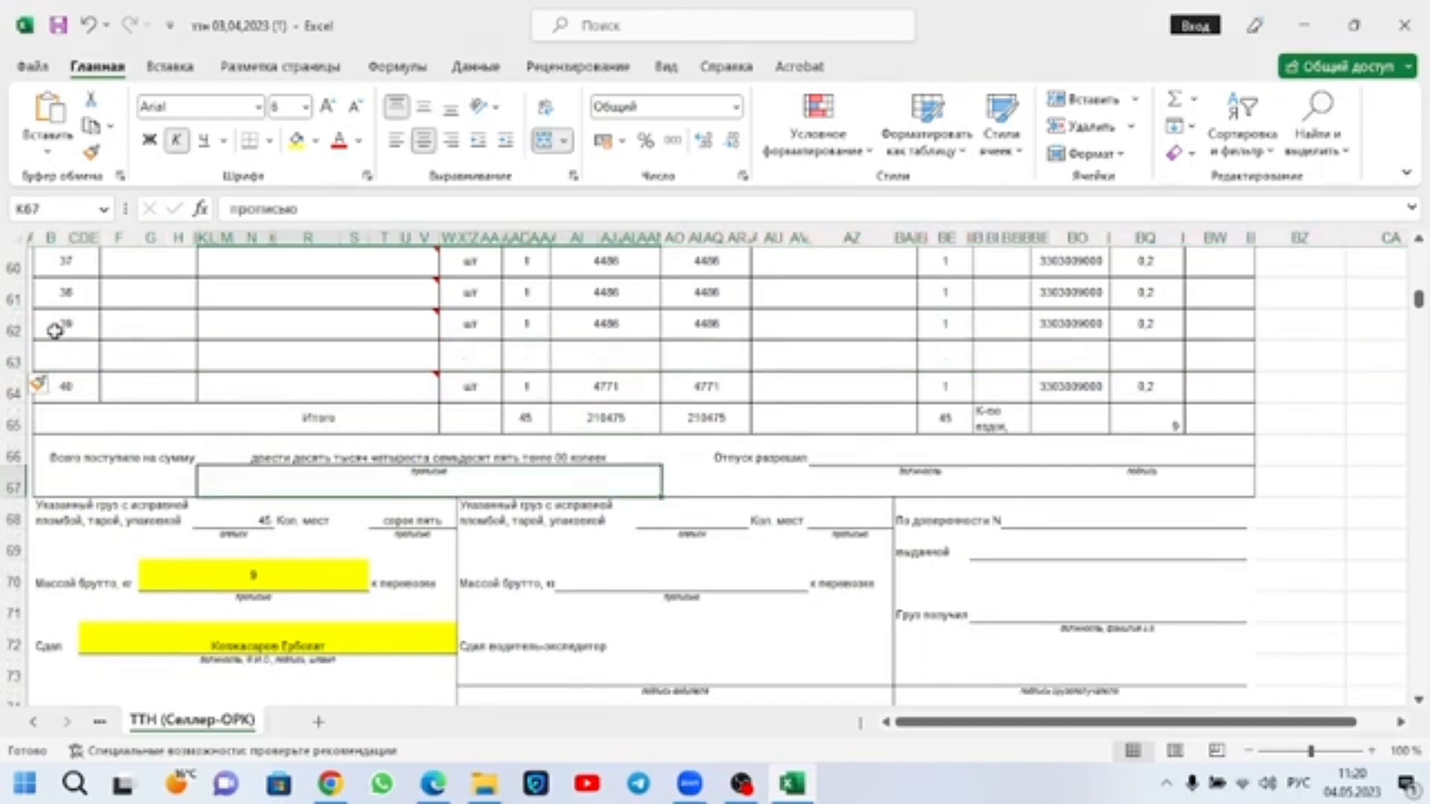
click(14, 329)
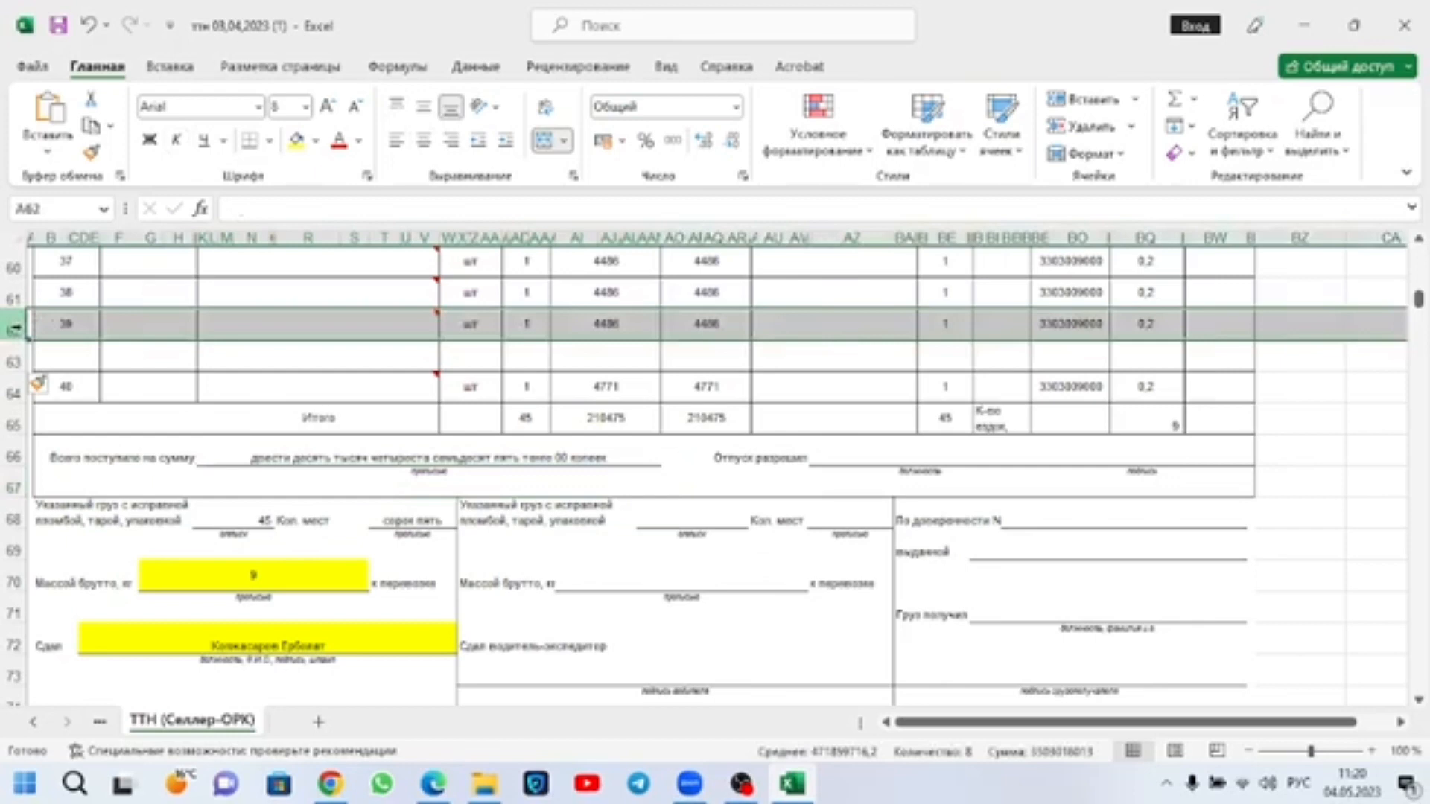
right_click(15, 328)
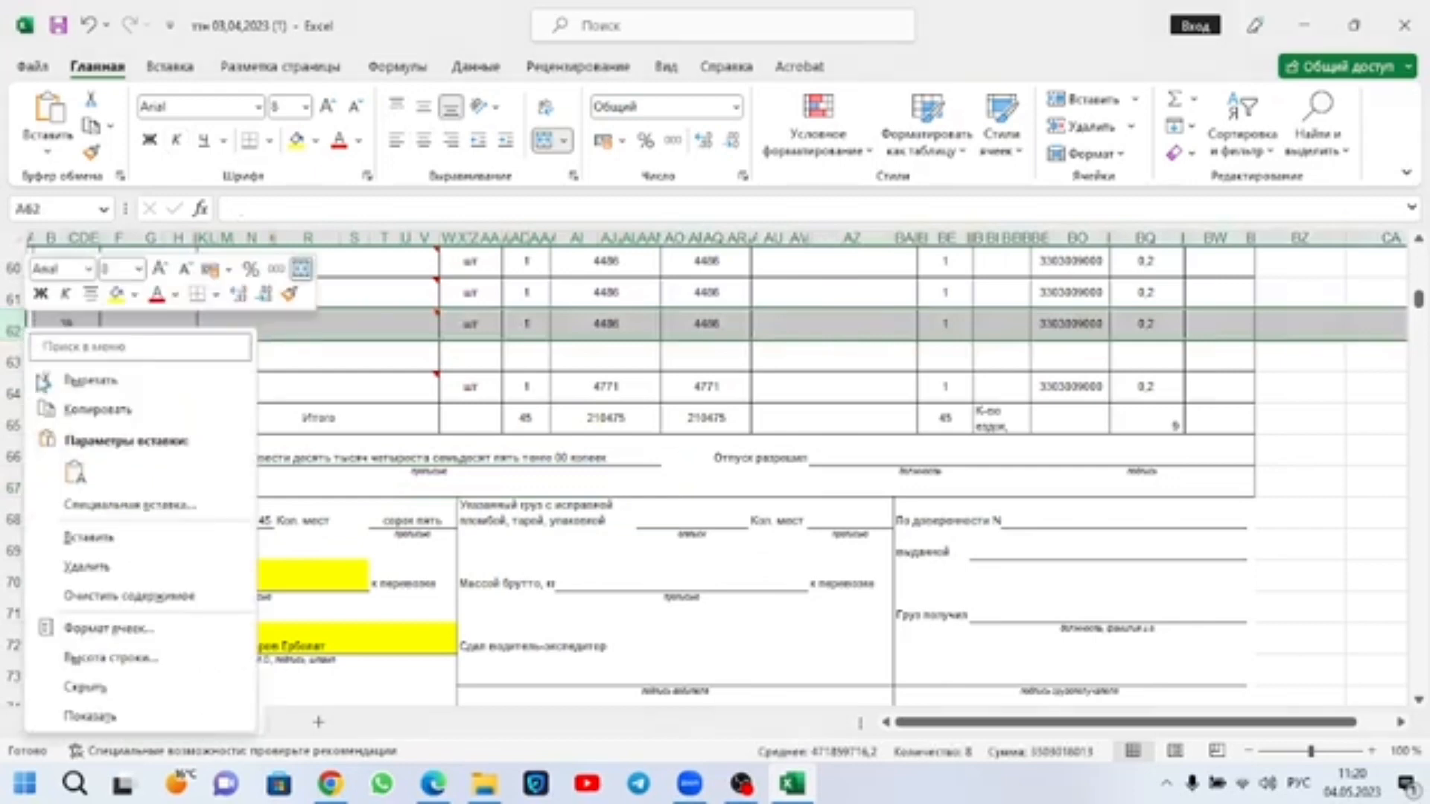
click(88, 536)
click(231, 386)
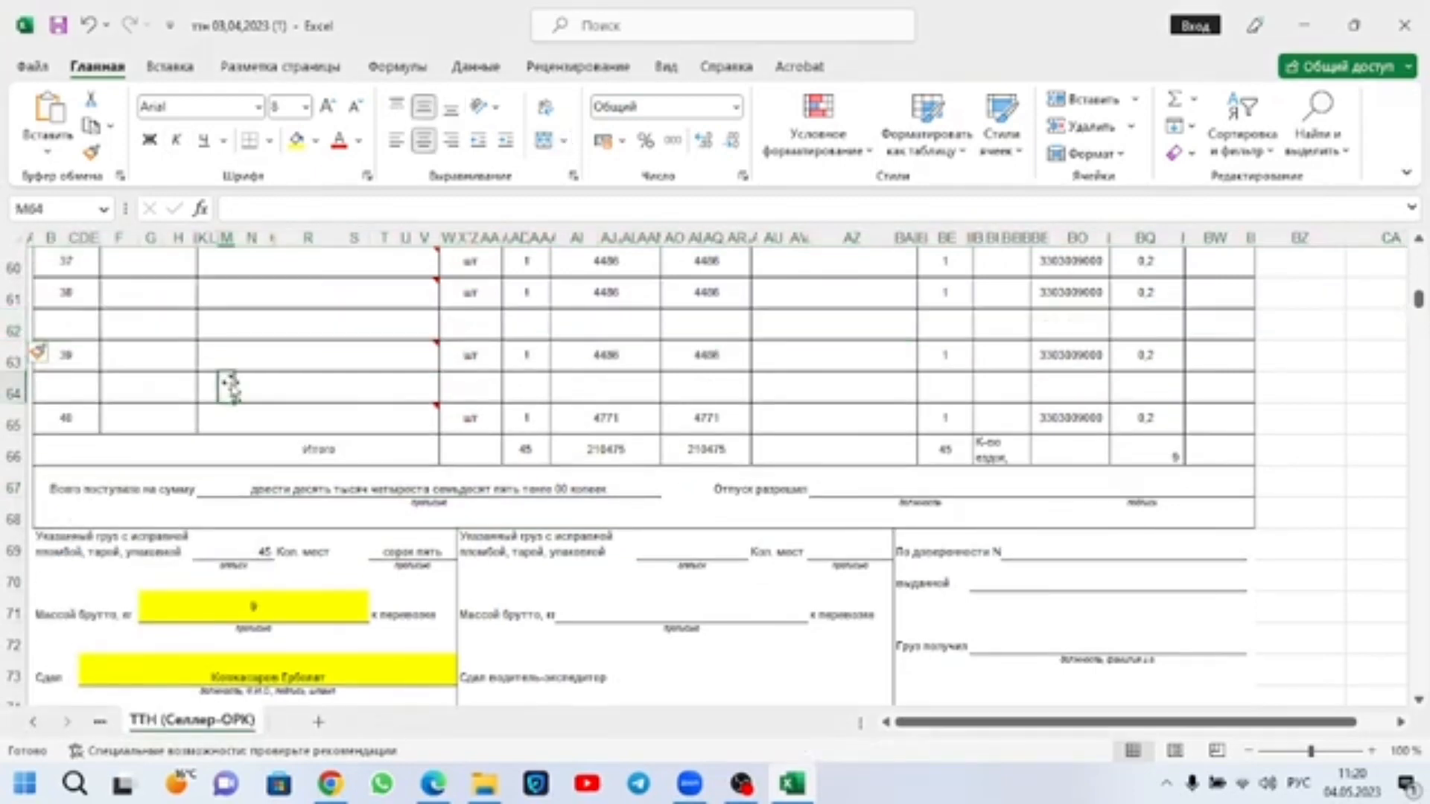
click(134, 327)
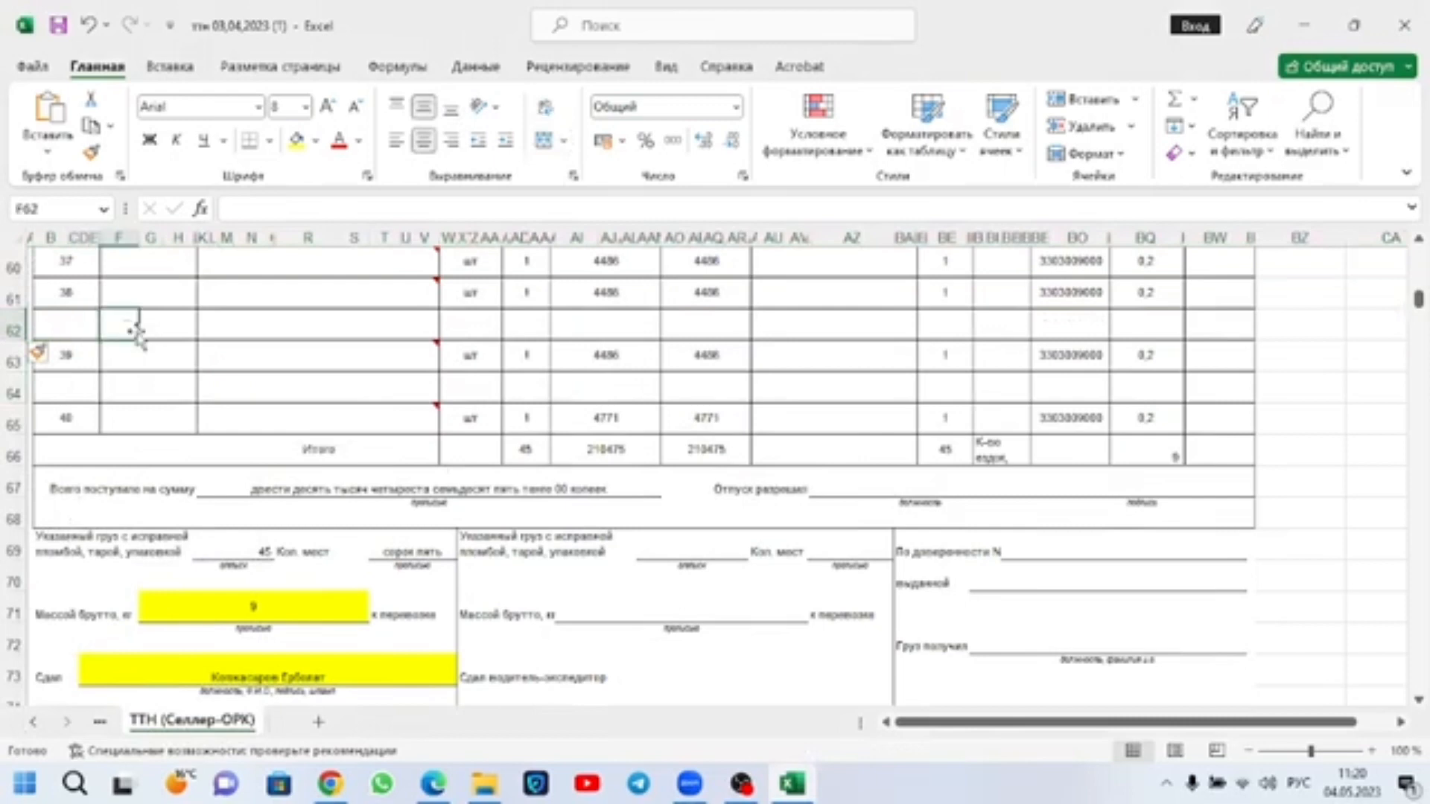
click(14, 298)
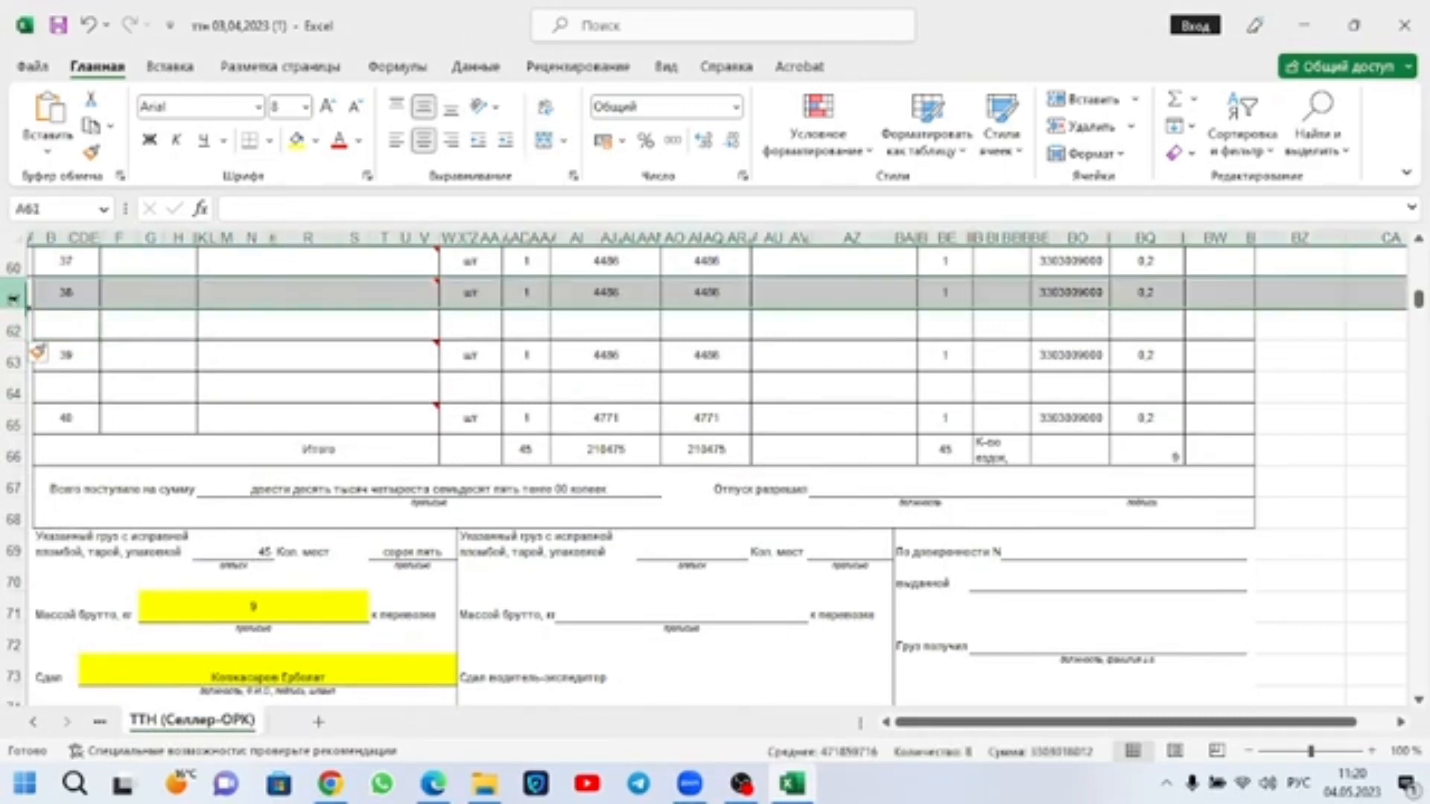
right_click(15, 300)
click(178, 476)
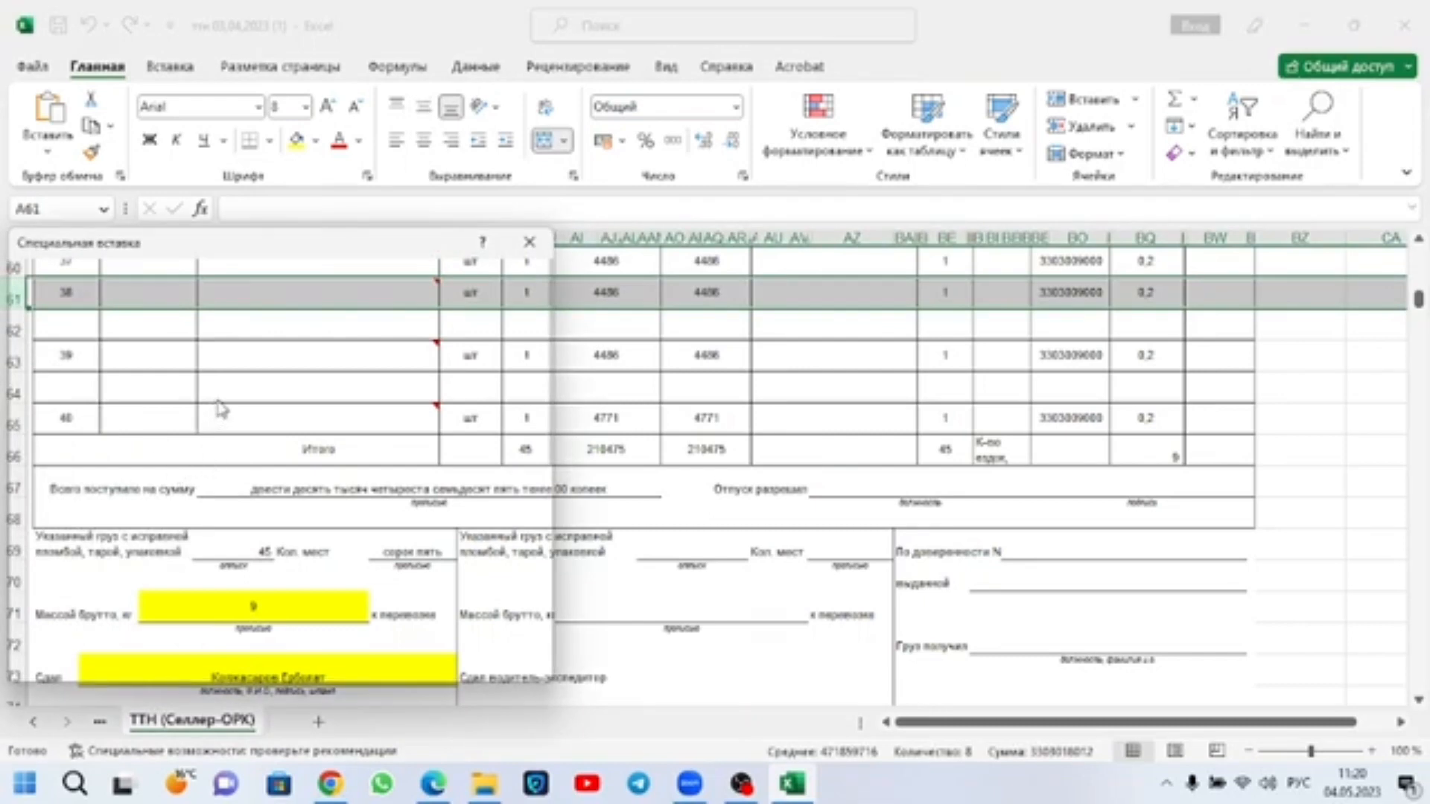
click(529, 242)
click(113, 388)
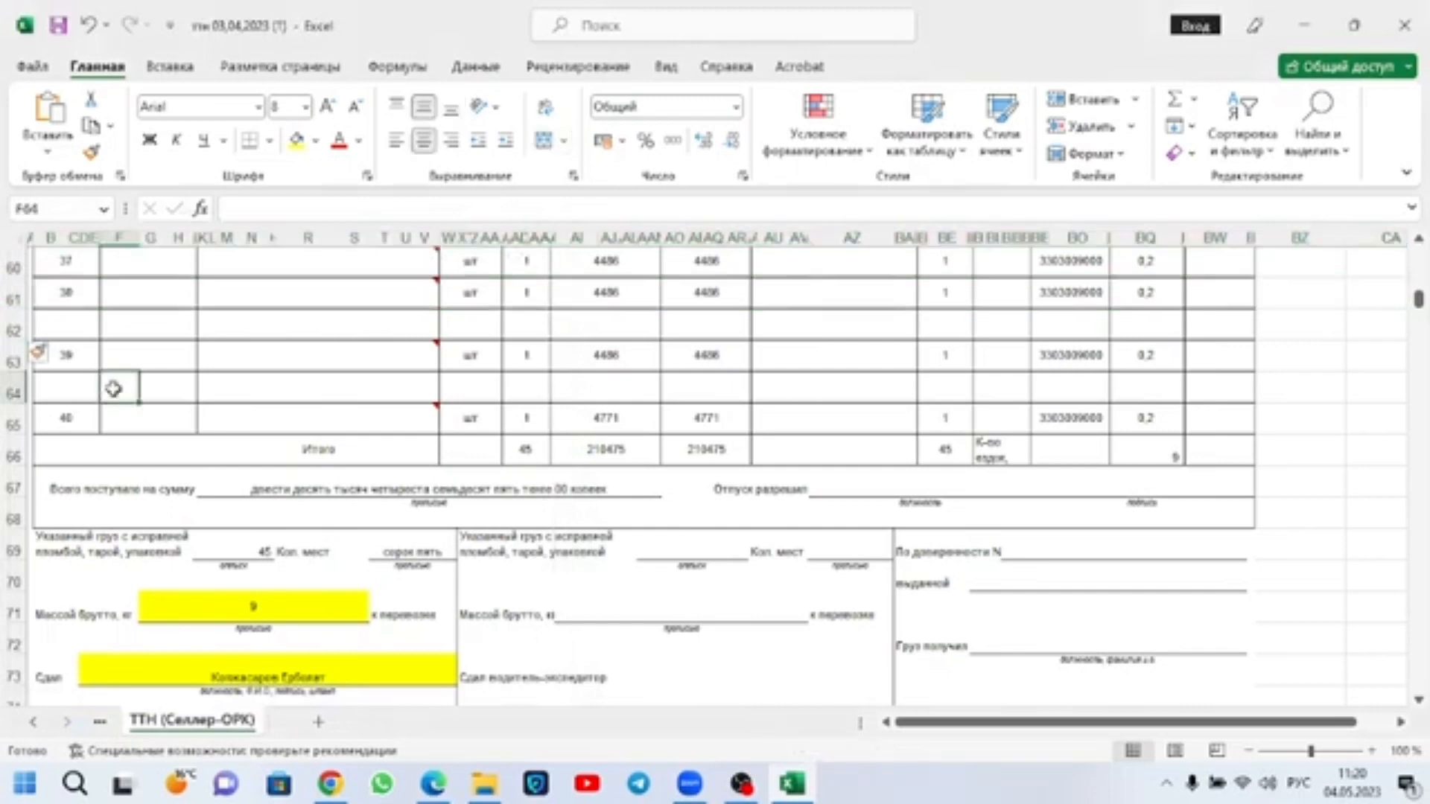
Step: Delete the blank rows inserted above cargo items 39 and 40
click(13, 331)
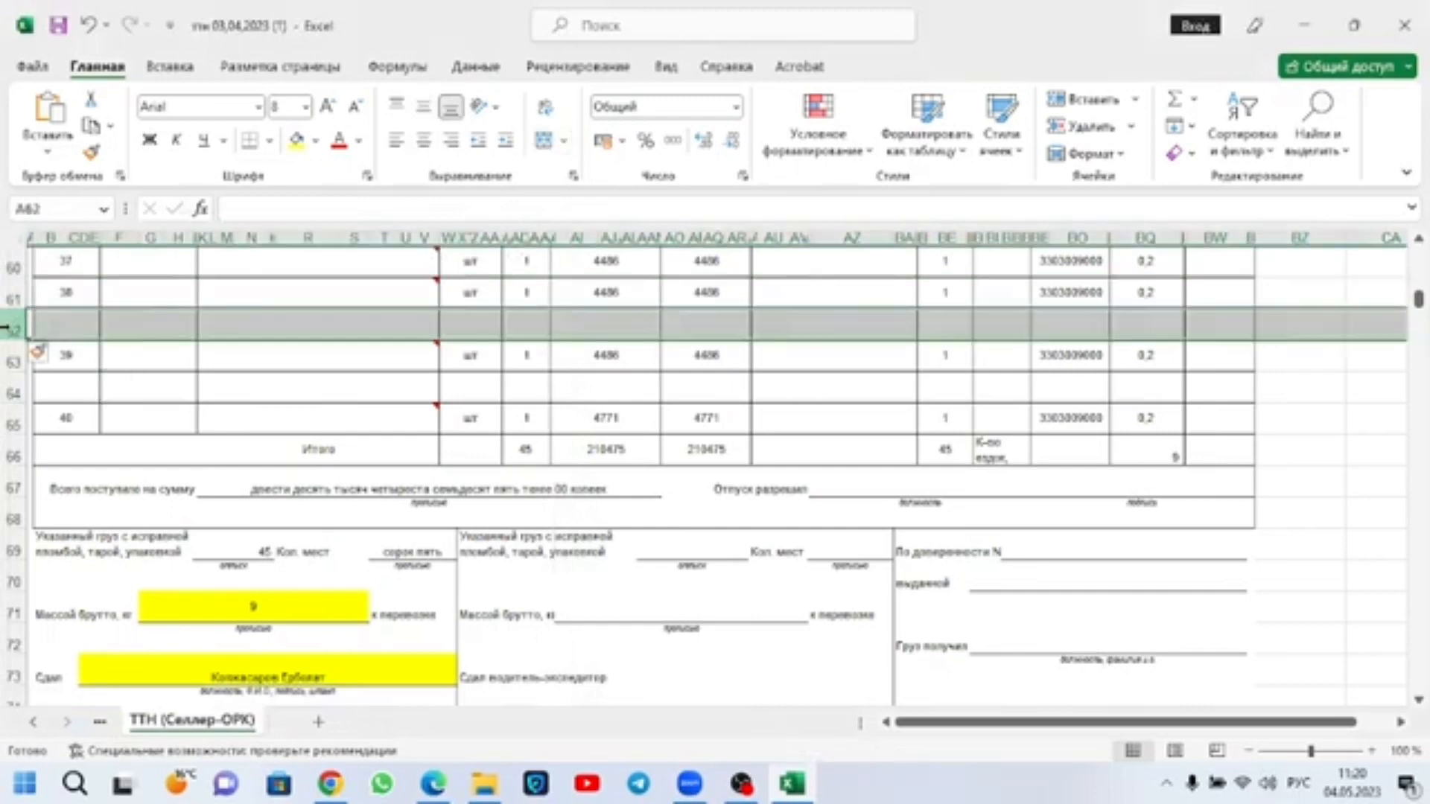
right_click(14, 330)
click(75, 559)
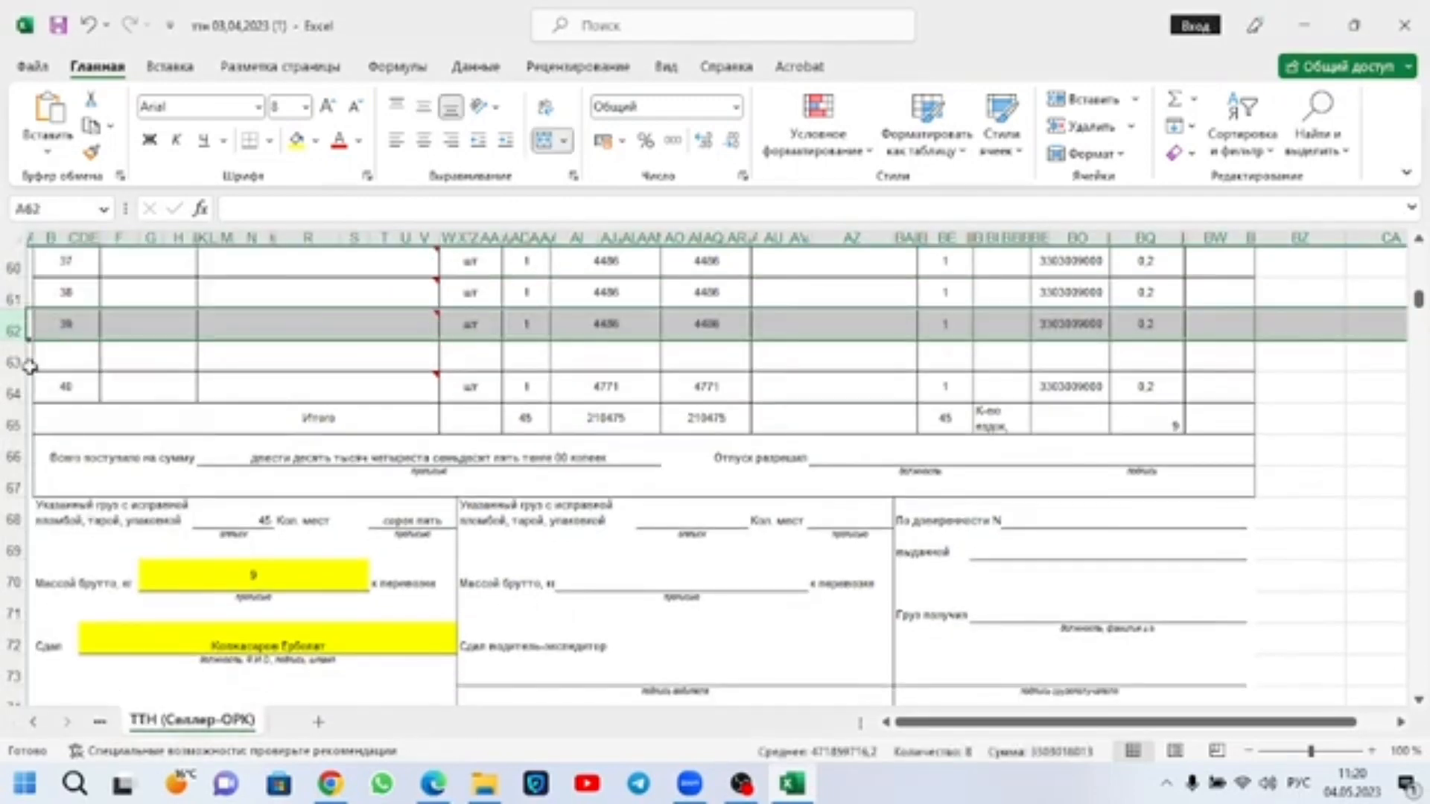
click(14, 361)
right_click(14, 361)
click(293, 364)
click(298, 358)
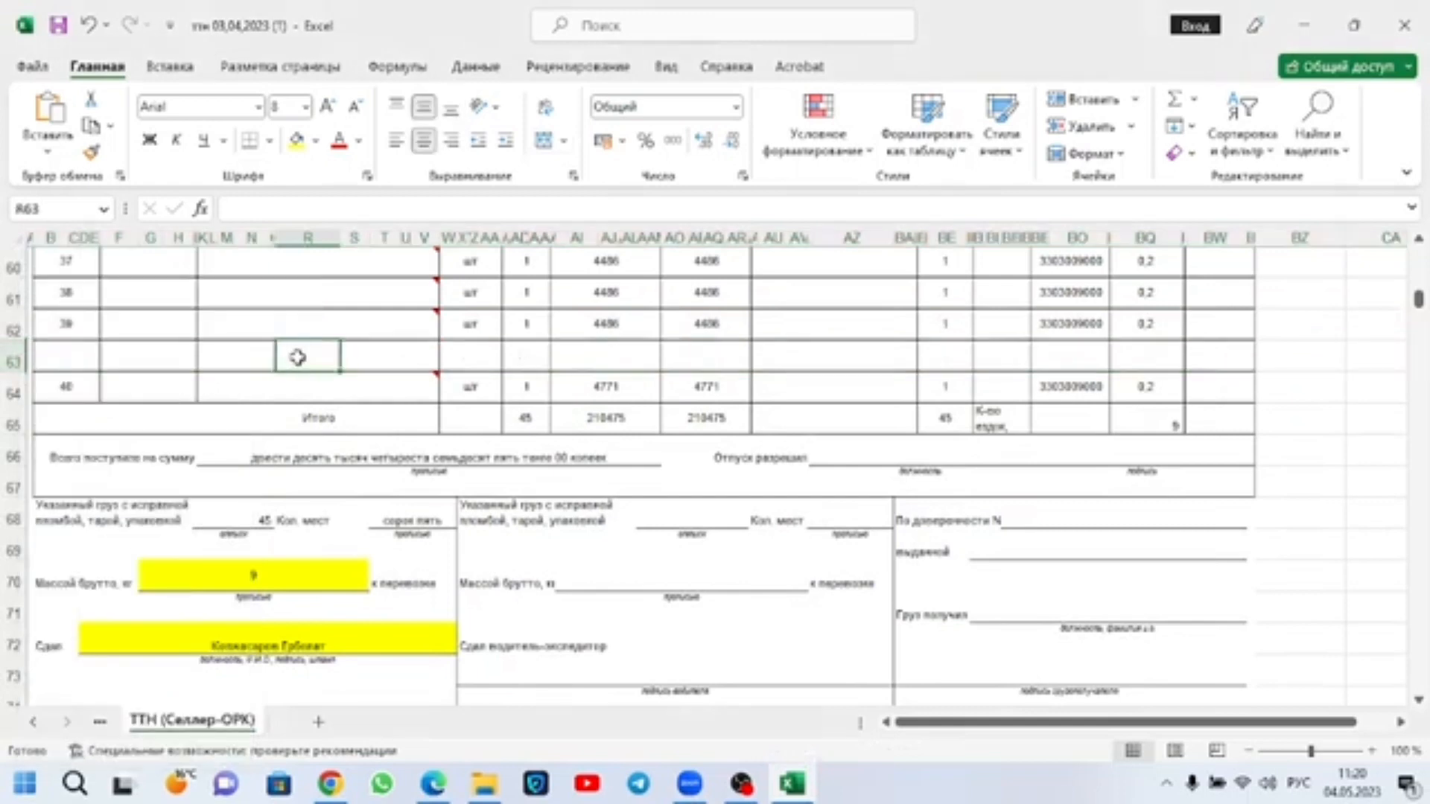
click(14, 358)
right_click(14, 358)
click(111, 587)
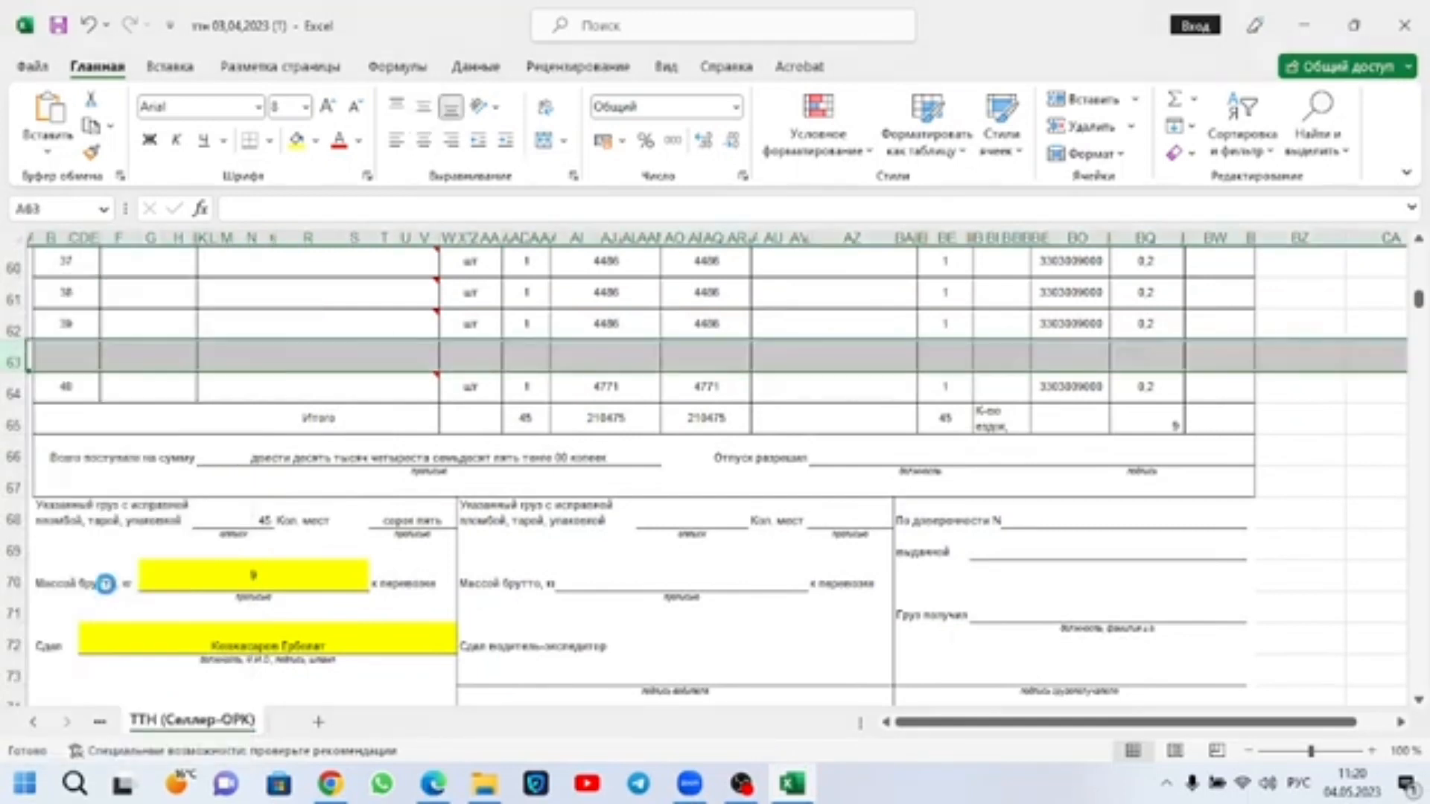
Step: Paste the clipboard content as Unicode text into sheet row 62, the row of cargo item 39
right_click(13, 328)
click(180, 501)
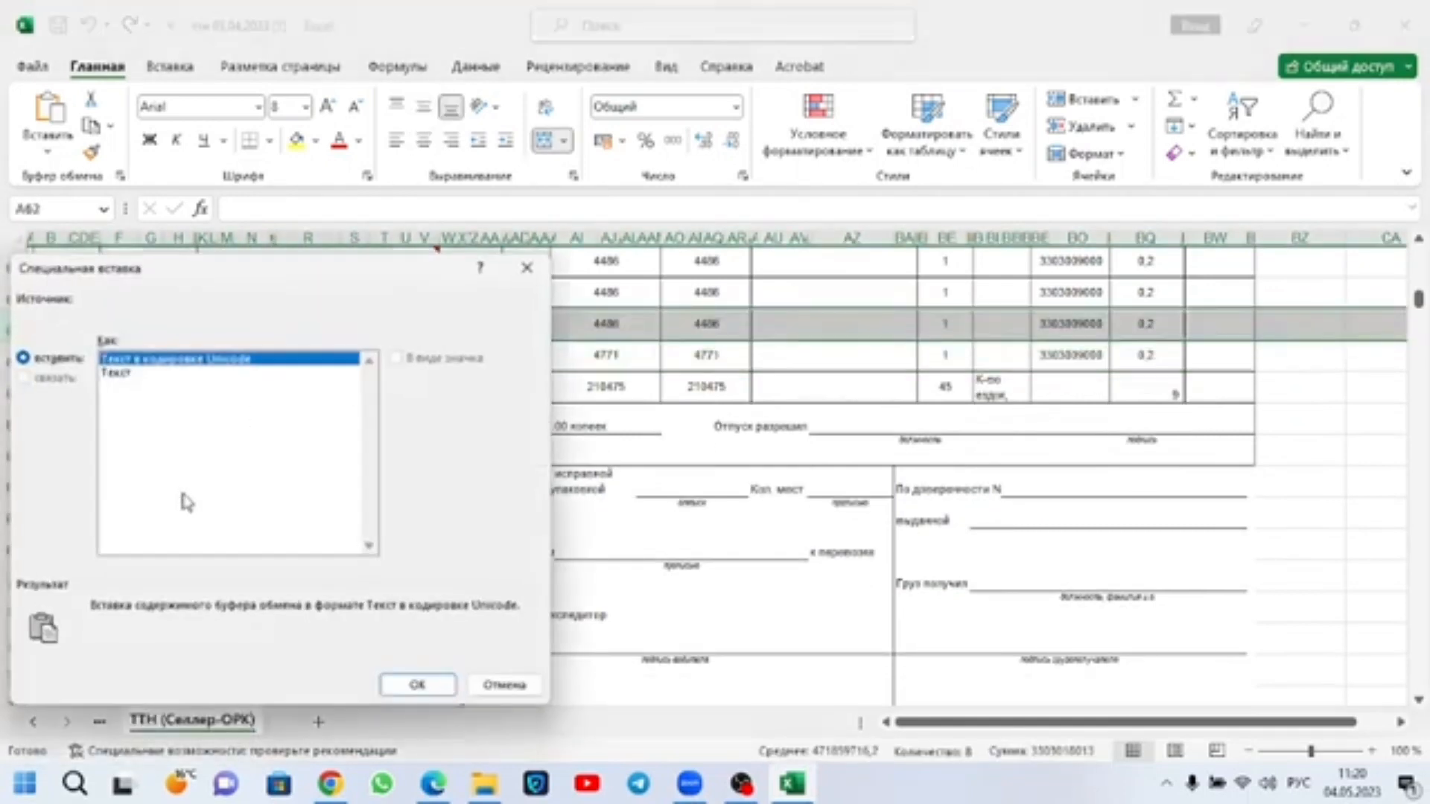
click(417, 683)
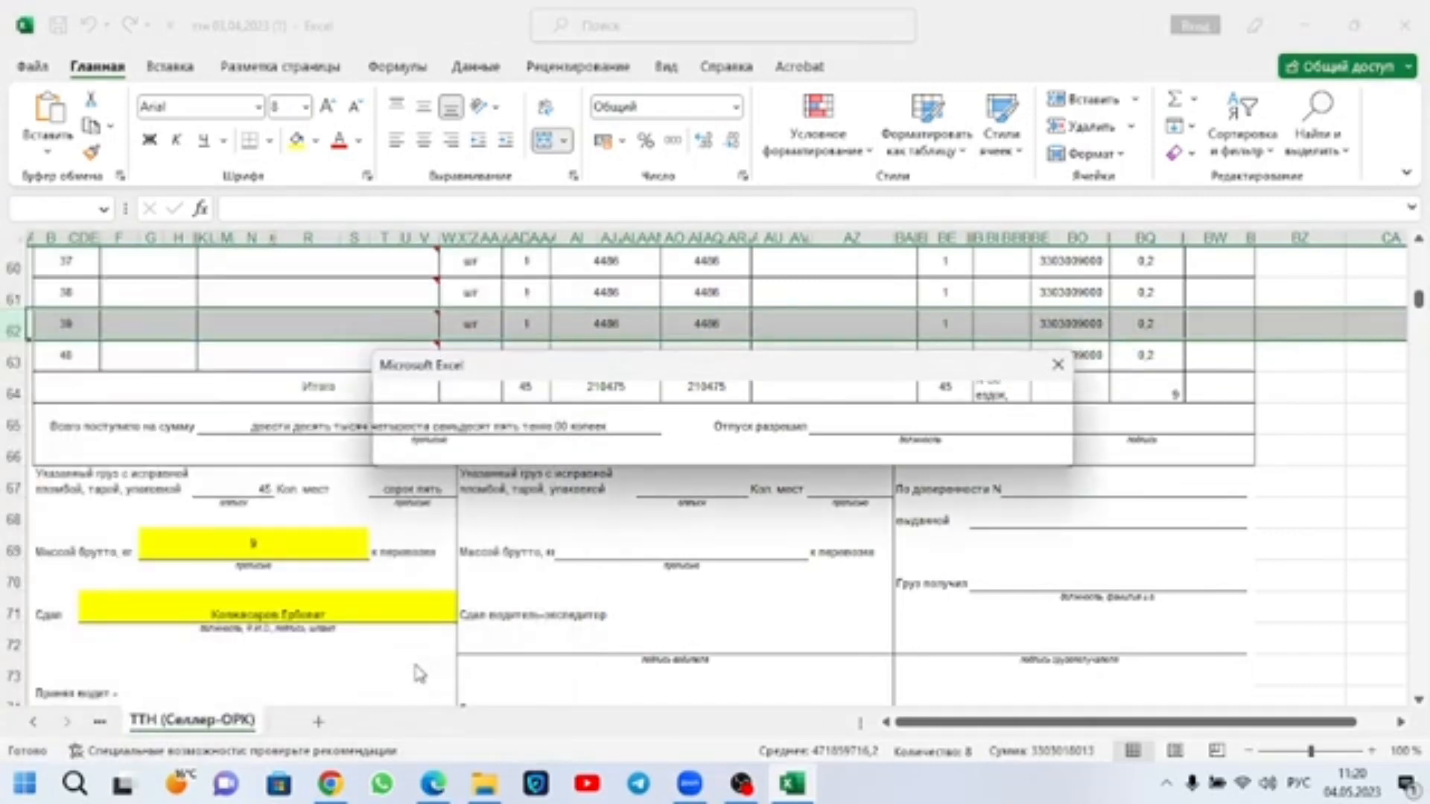
click(693, 451)
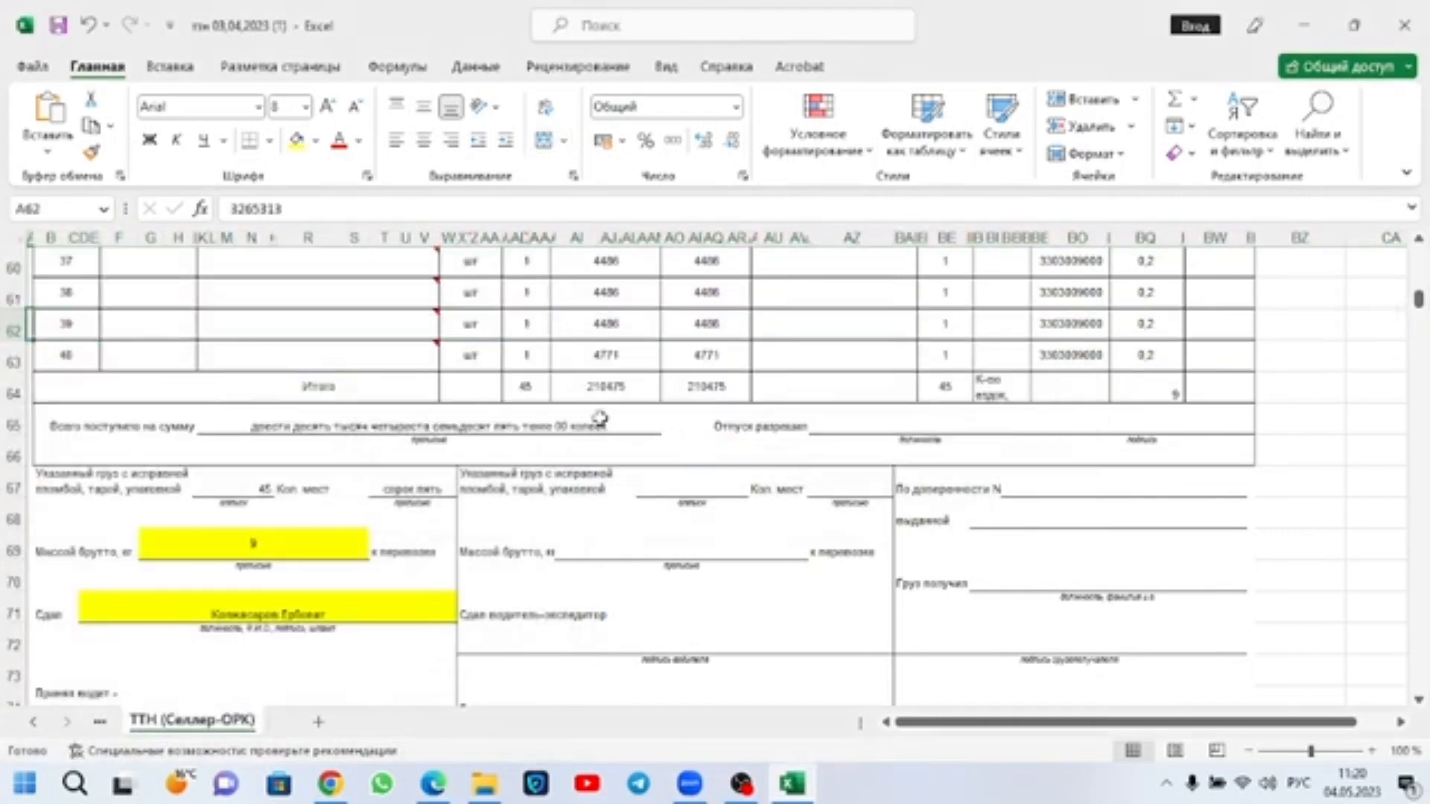
Step: Try autofitting the height of the rows of cargo items 39 and 40, and undo it
right_click(15, 328)
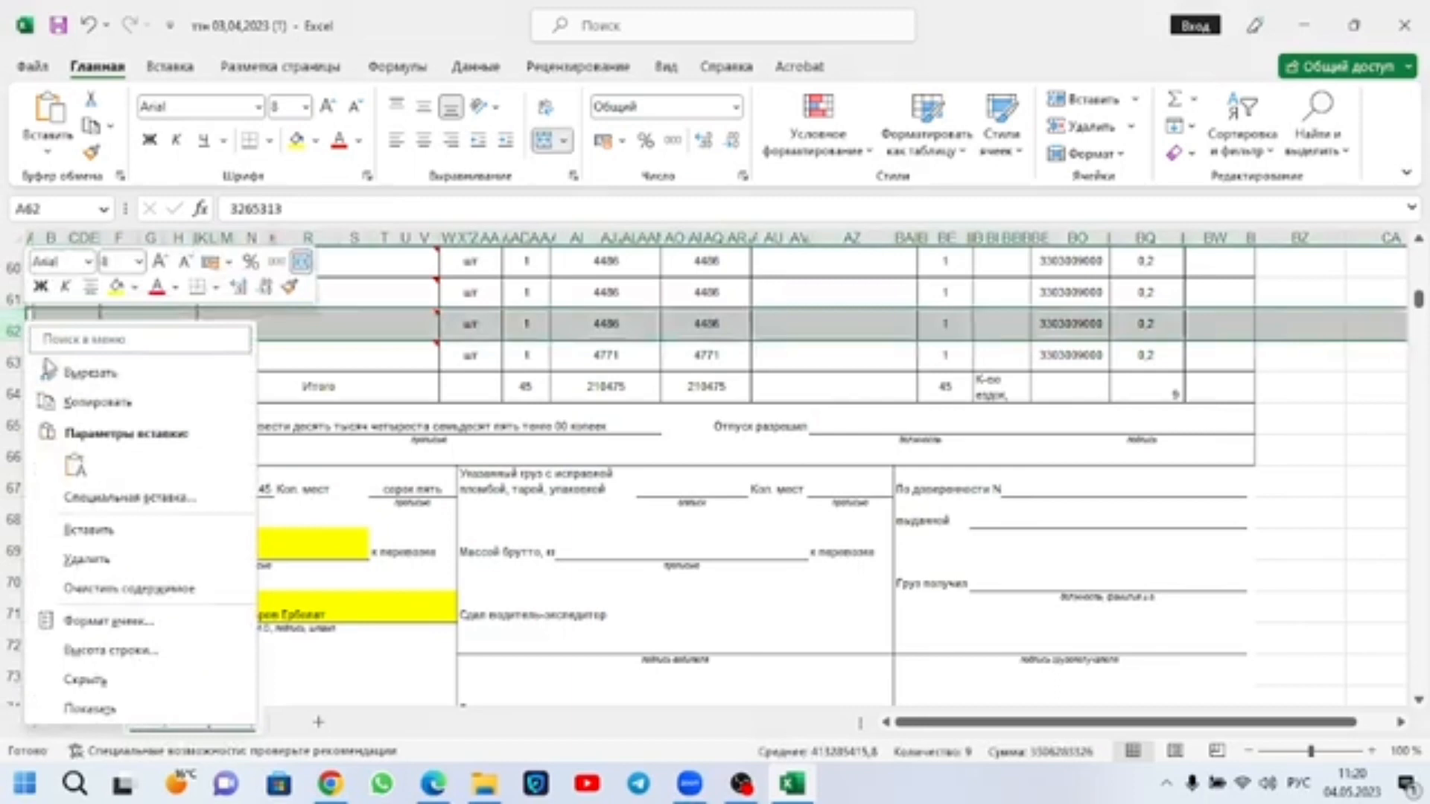
click(427, 330)
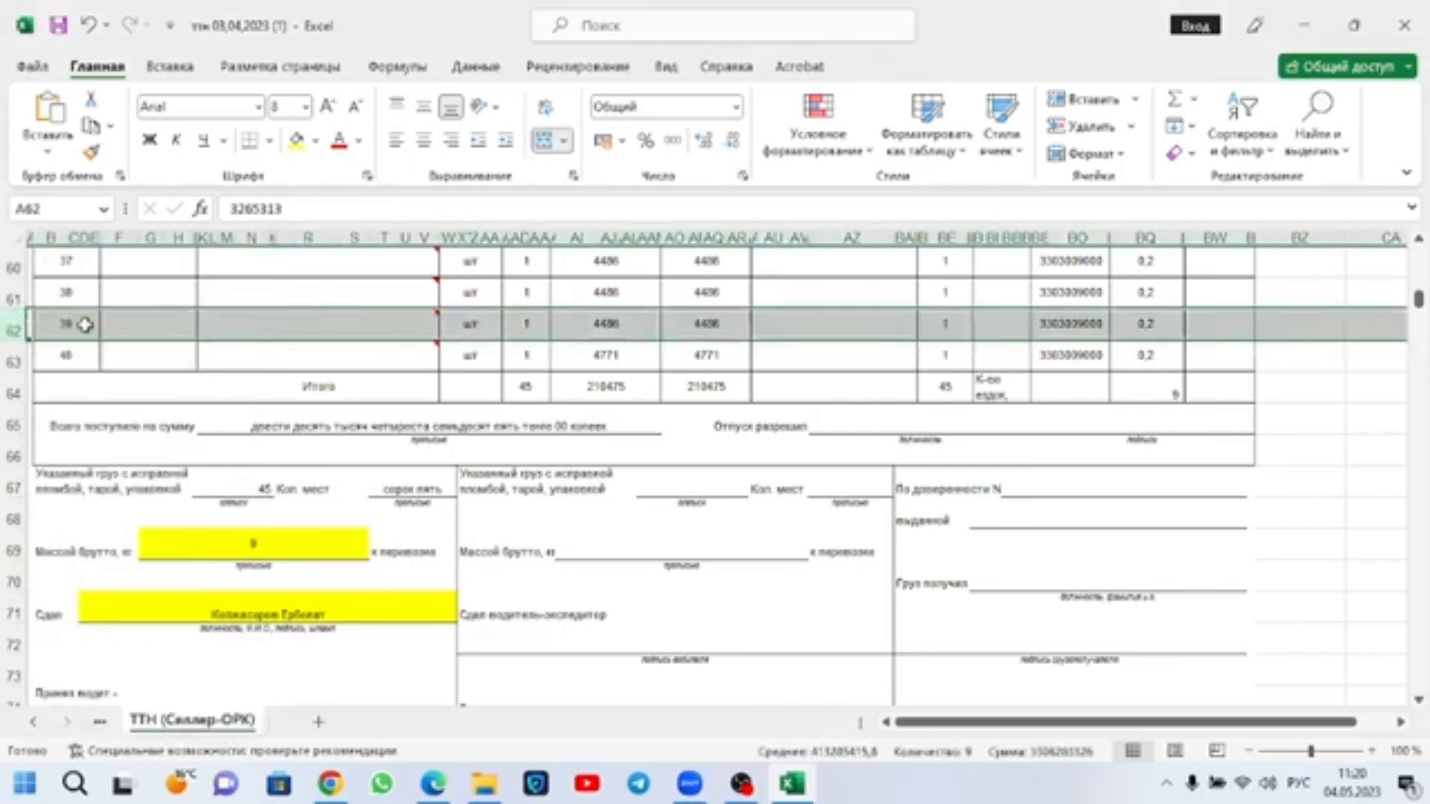
click(15, 357)
drag(16, 329, 18, 357)
right_click(21, 338)
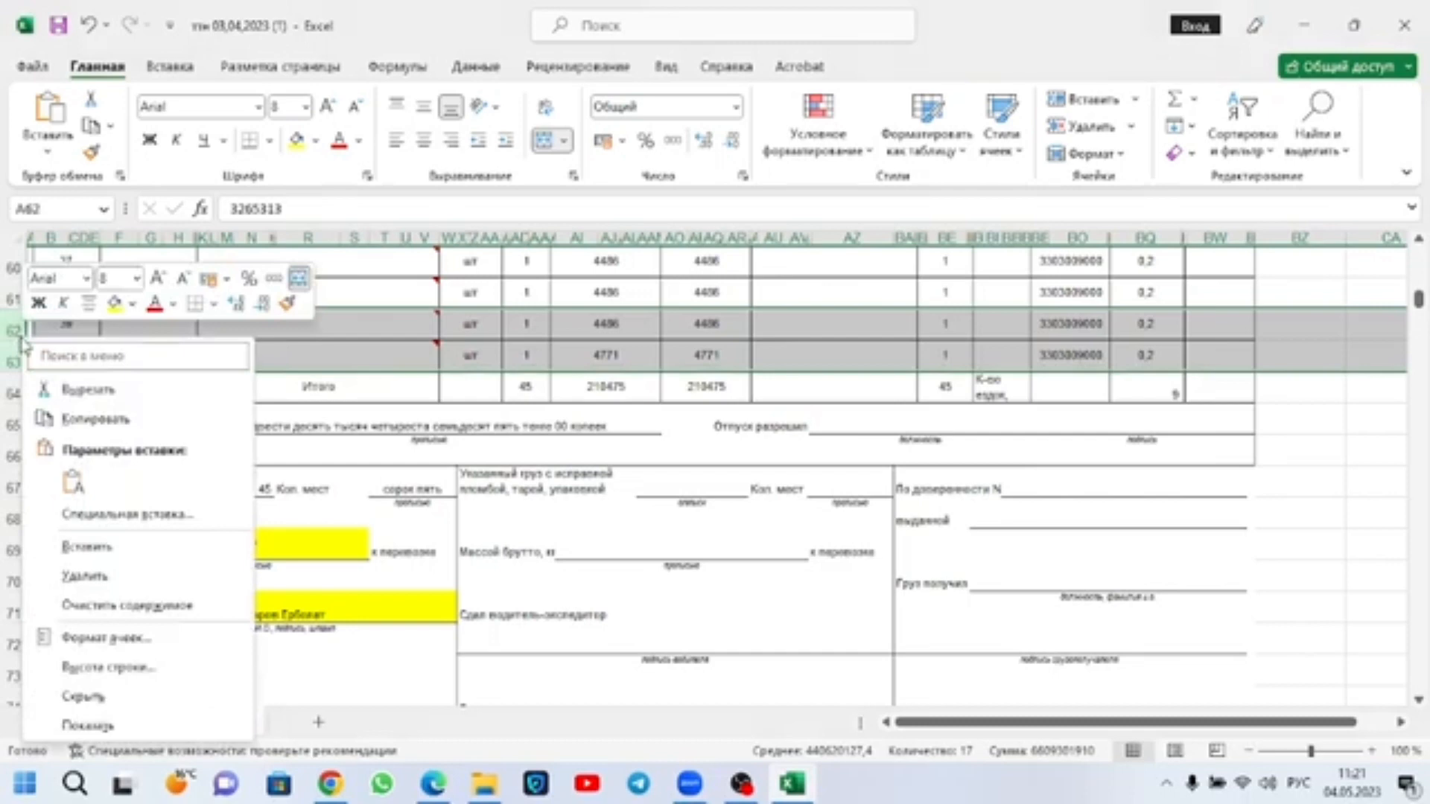
key(Escape)
double_click(13, 341)
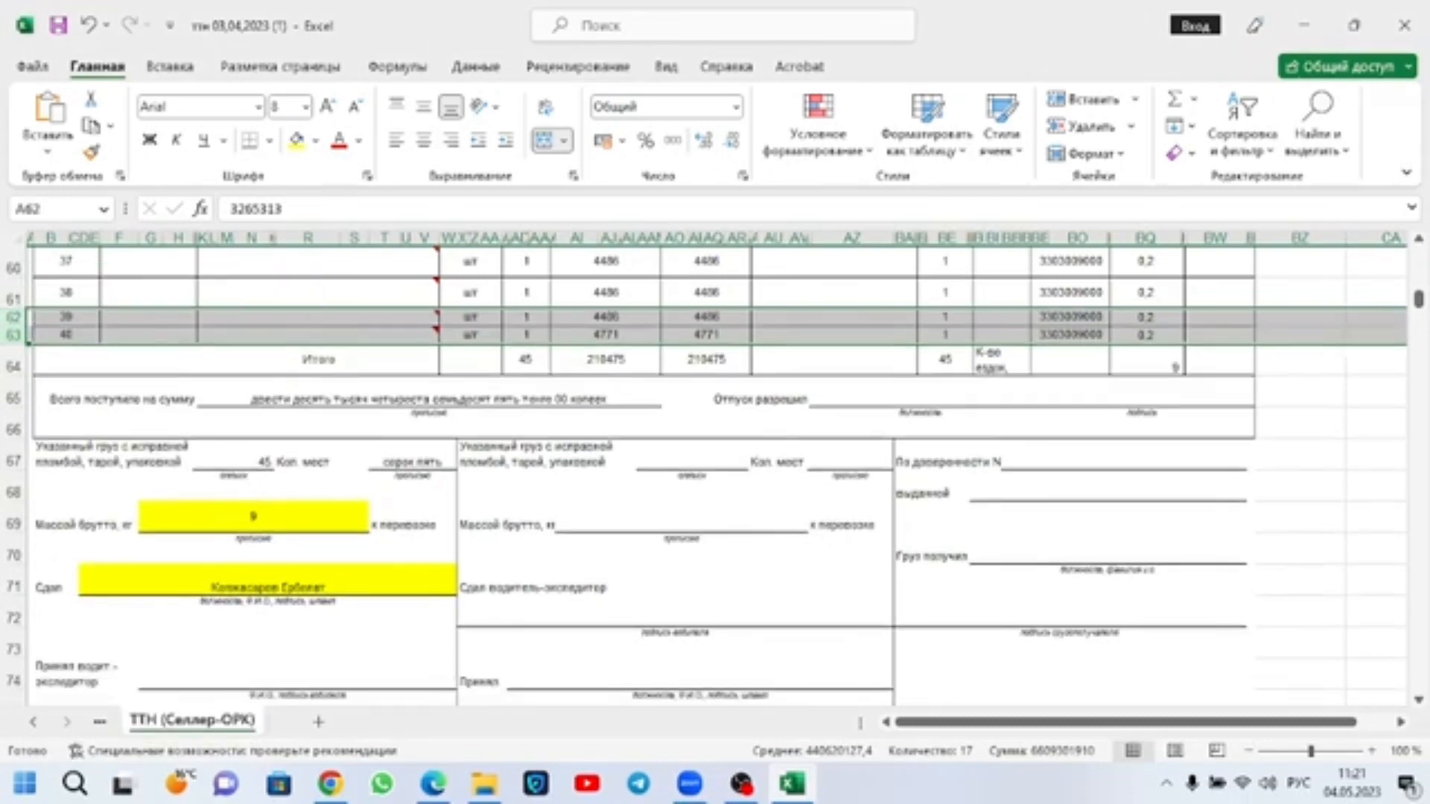
click(13, 335)
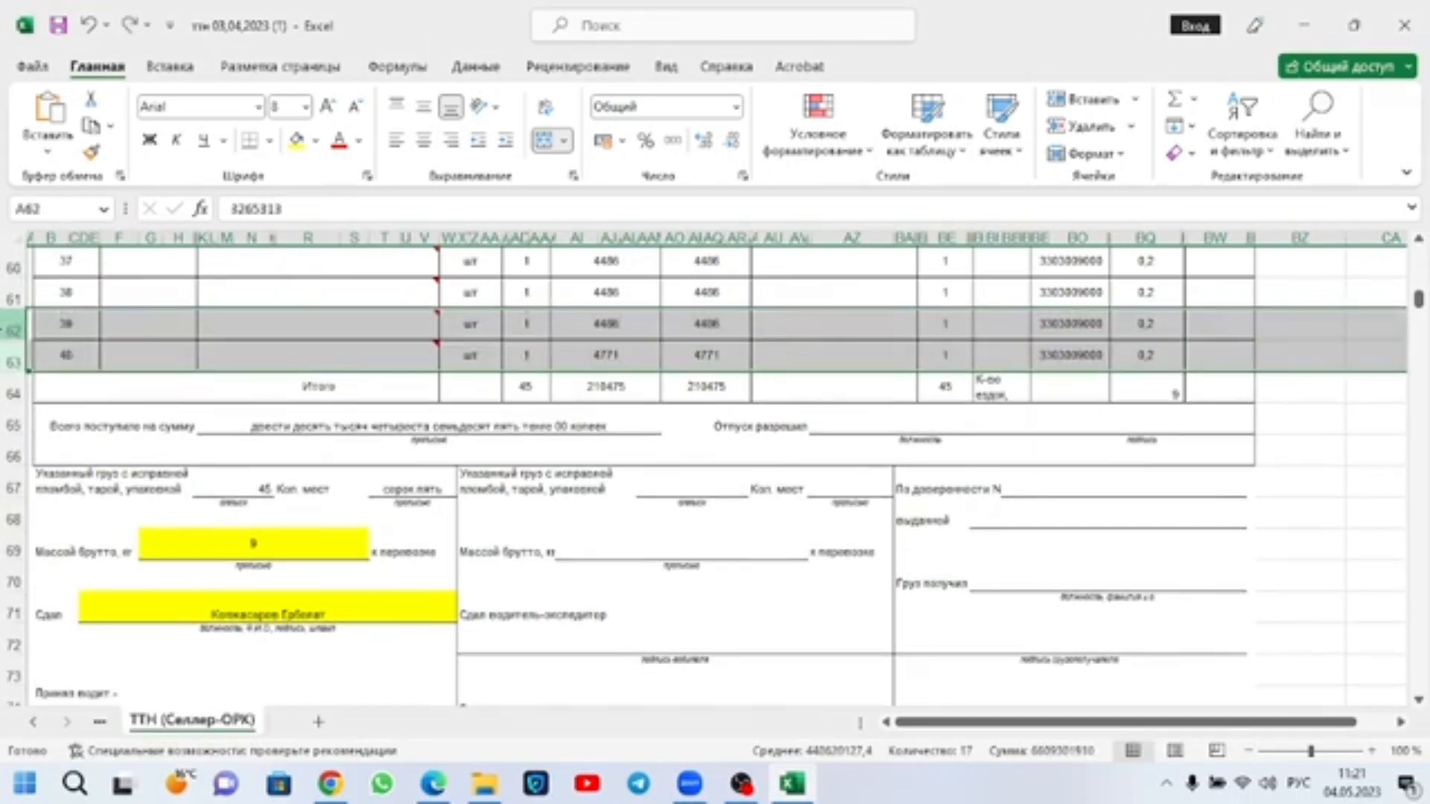
click(402, 361)
Step: Clear the contents of the price column for cargo items 1 to 40, starting at AH24
scroll(266, 368, up, 12)
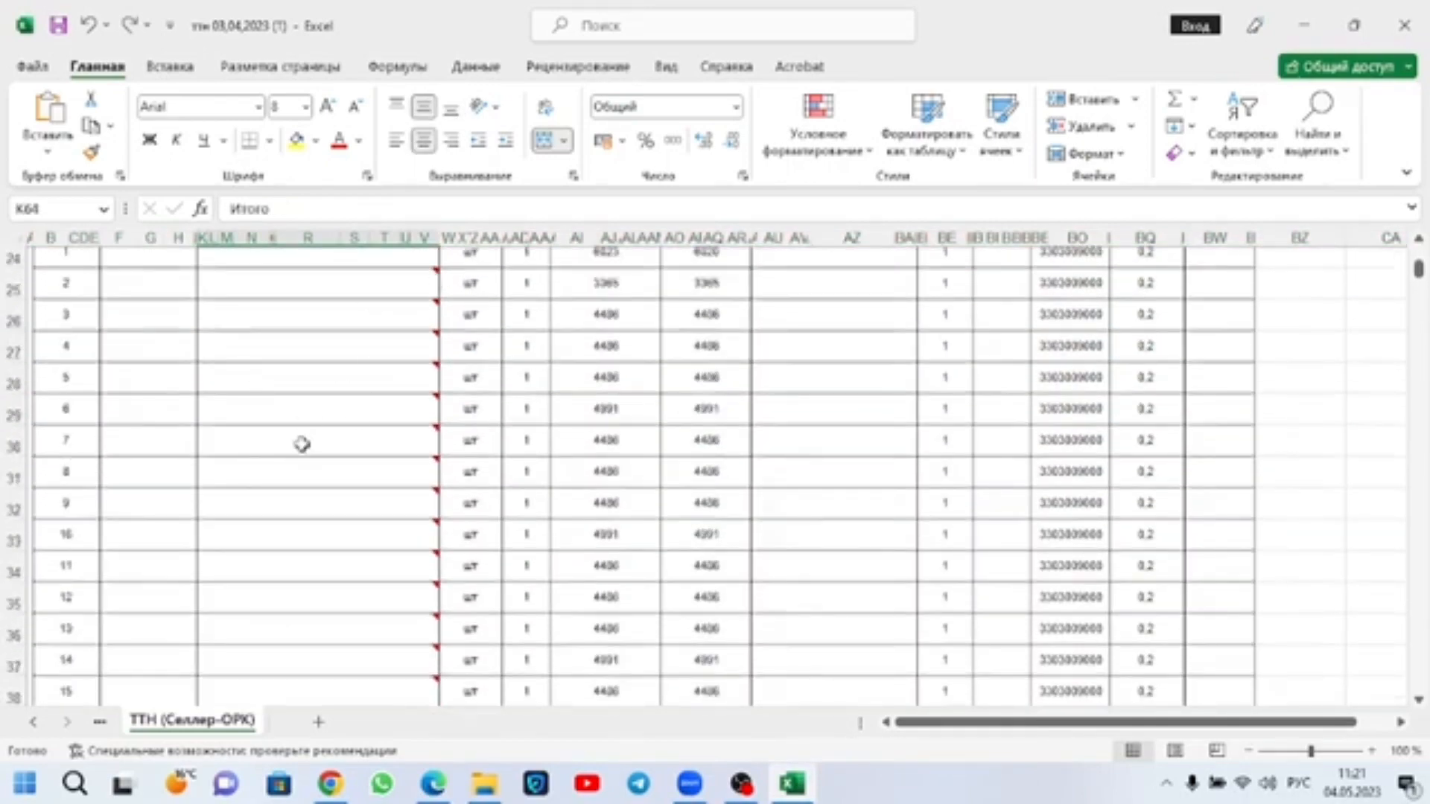
scroll(301, 443, up, 4)
scroll(414, 449, down, 4)
scroll(422, 438, up, 1)
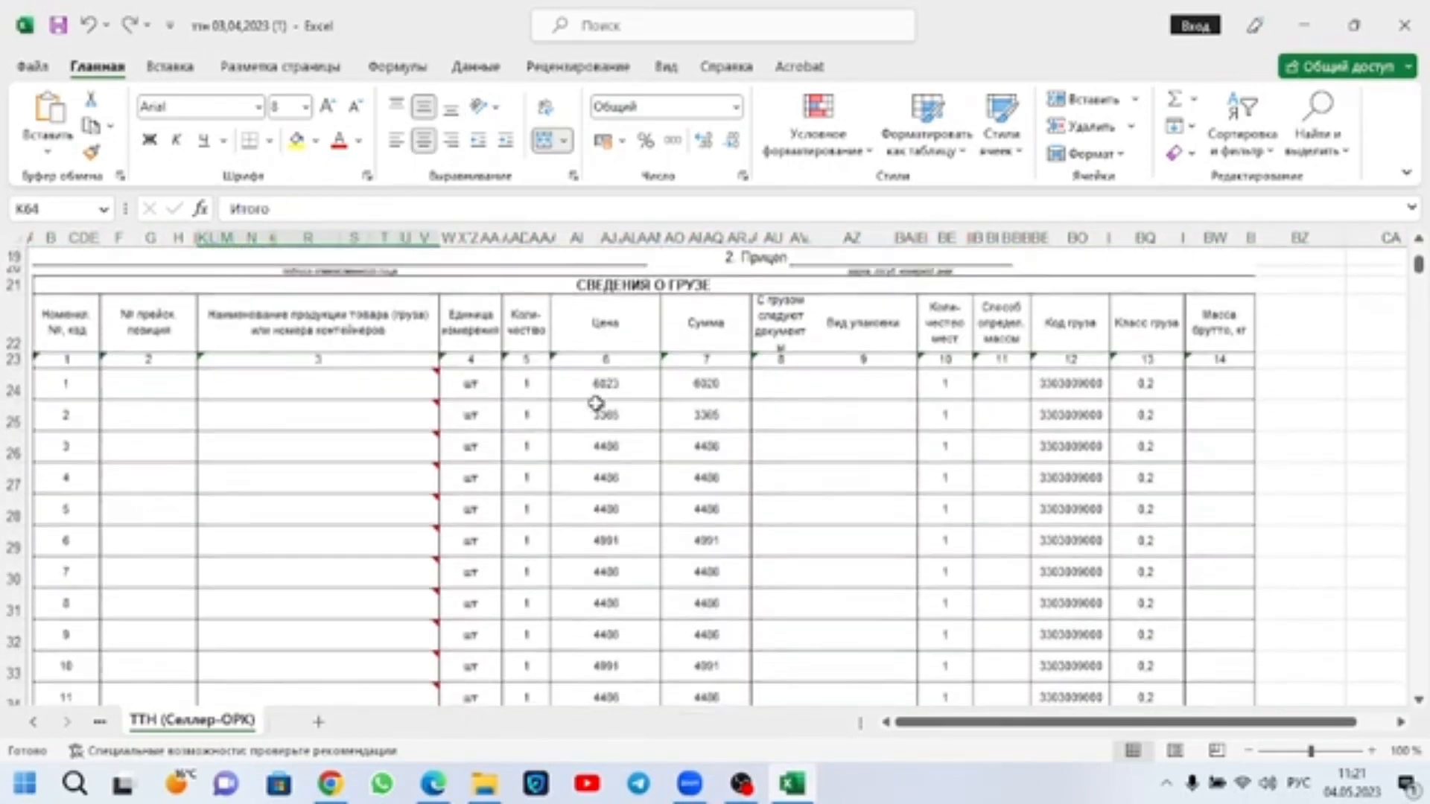
drag(600, 384, 581, 552)
right_click(596, 531)
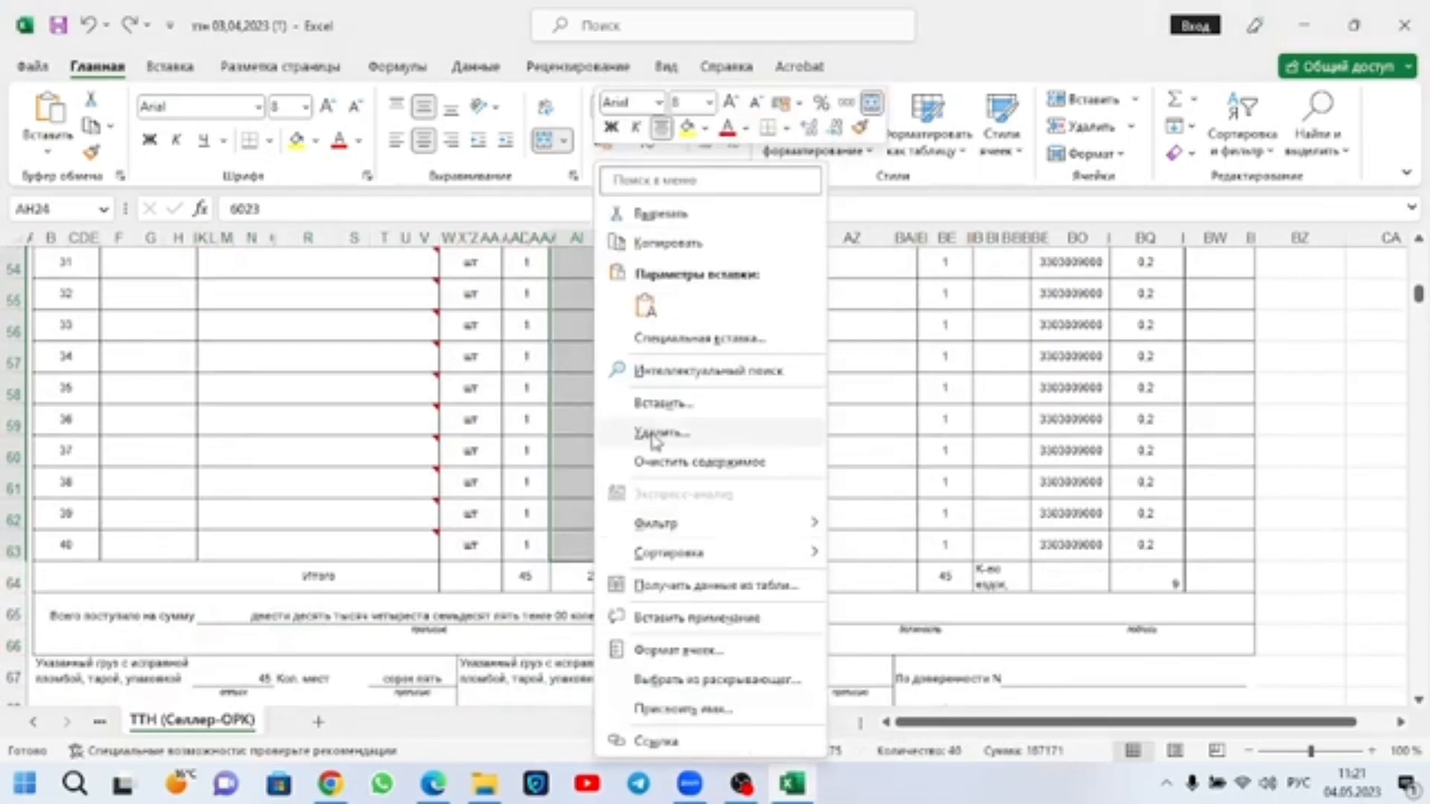
click(667, 462)
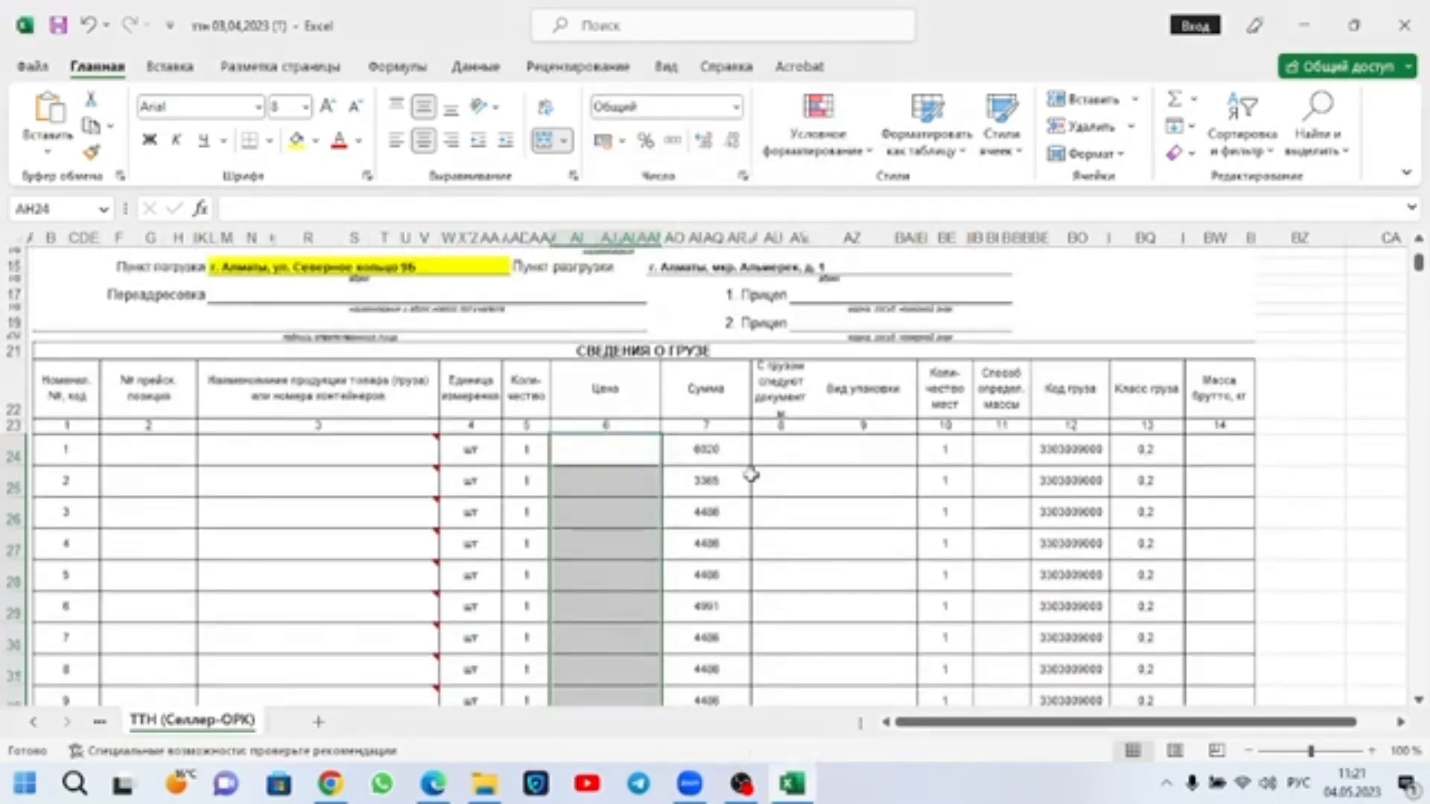
Step: Clear the contents of the sum column for cargo items 1 to 40, starting at AO24
drag(721, 456, 714, 326)
right_click(715, 328)
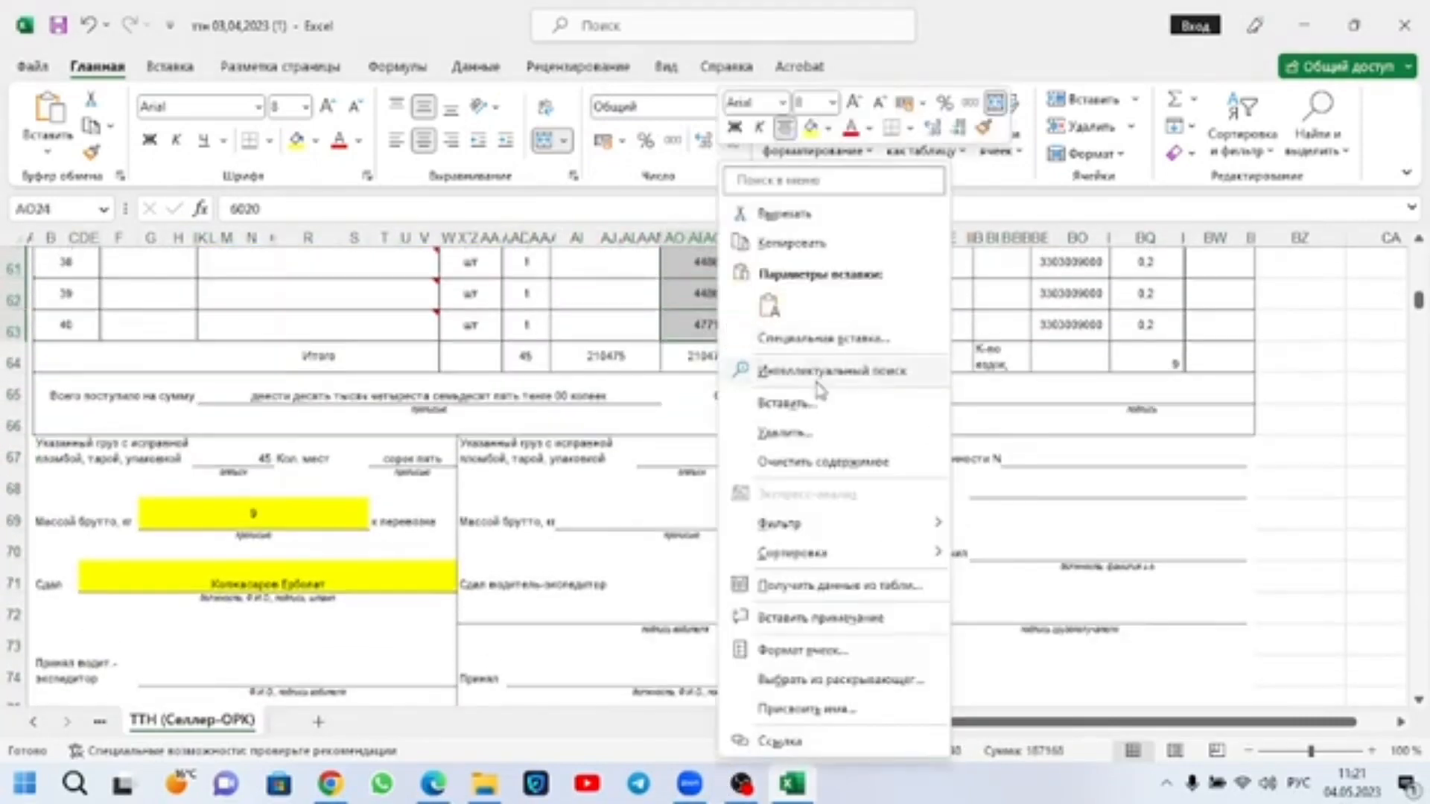
click(793, 462)
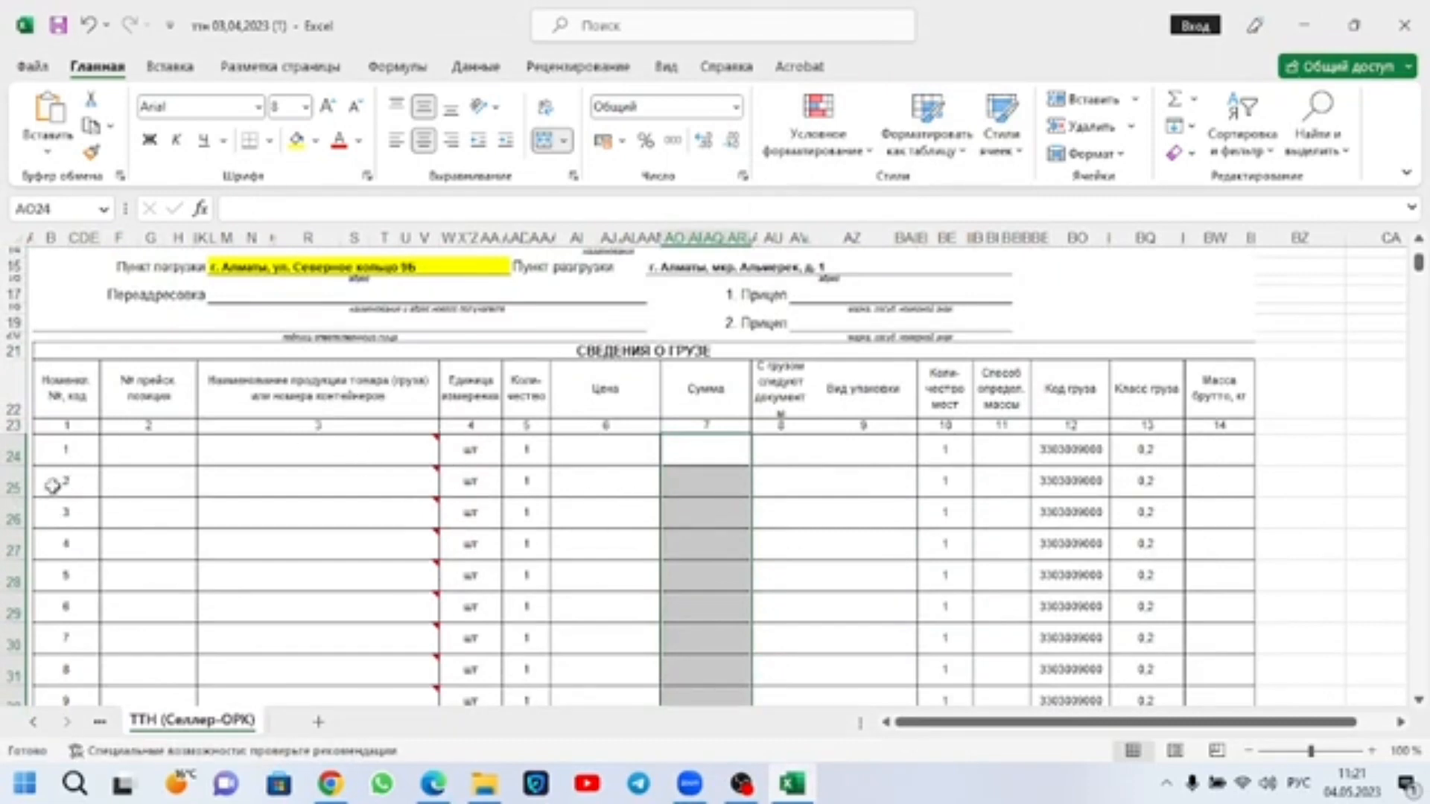
click(143, 479)
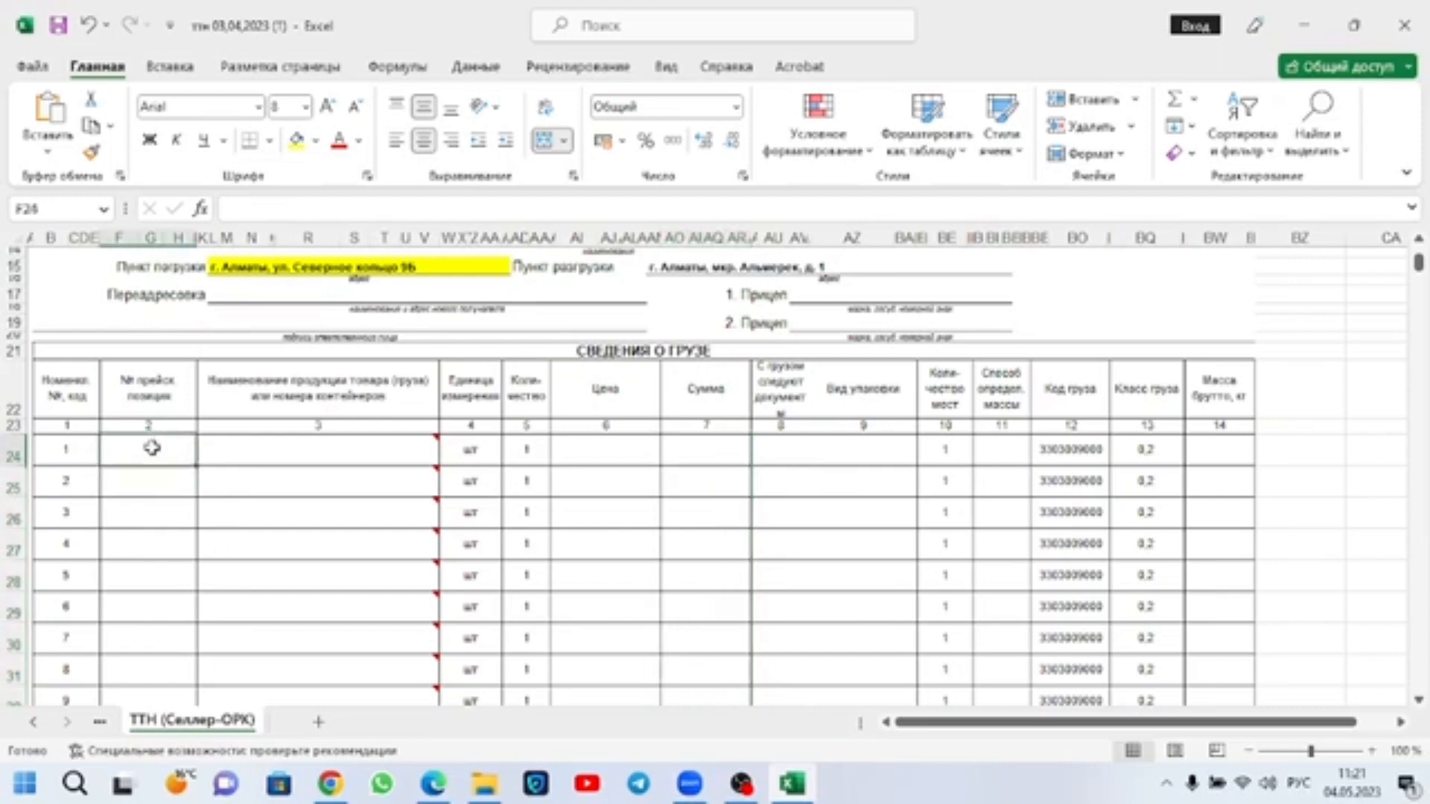
drag(28, 514, 30, 640)
click(34, 514)
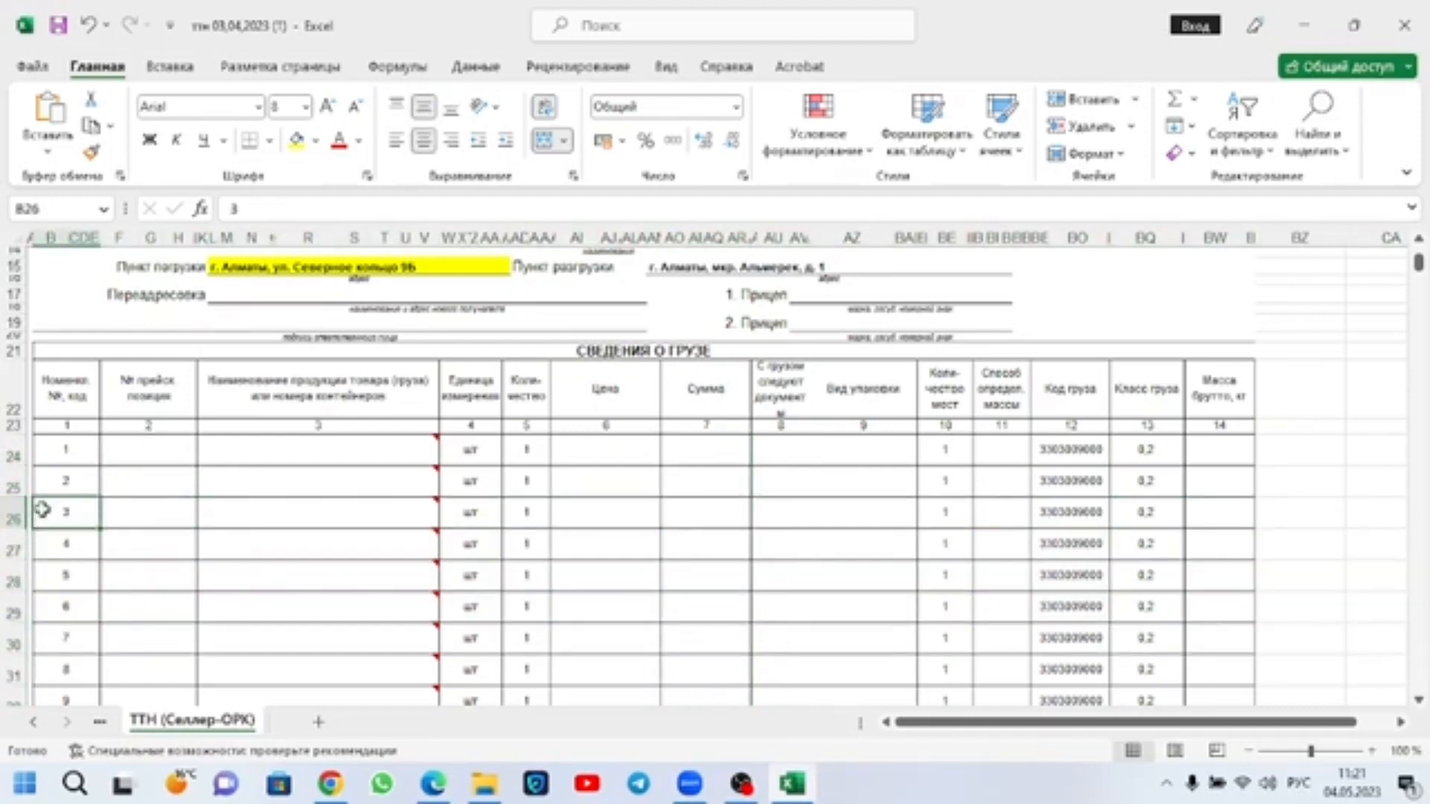
click(137, 454)
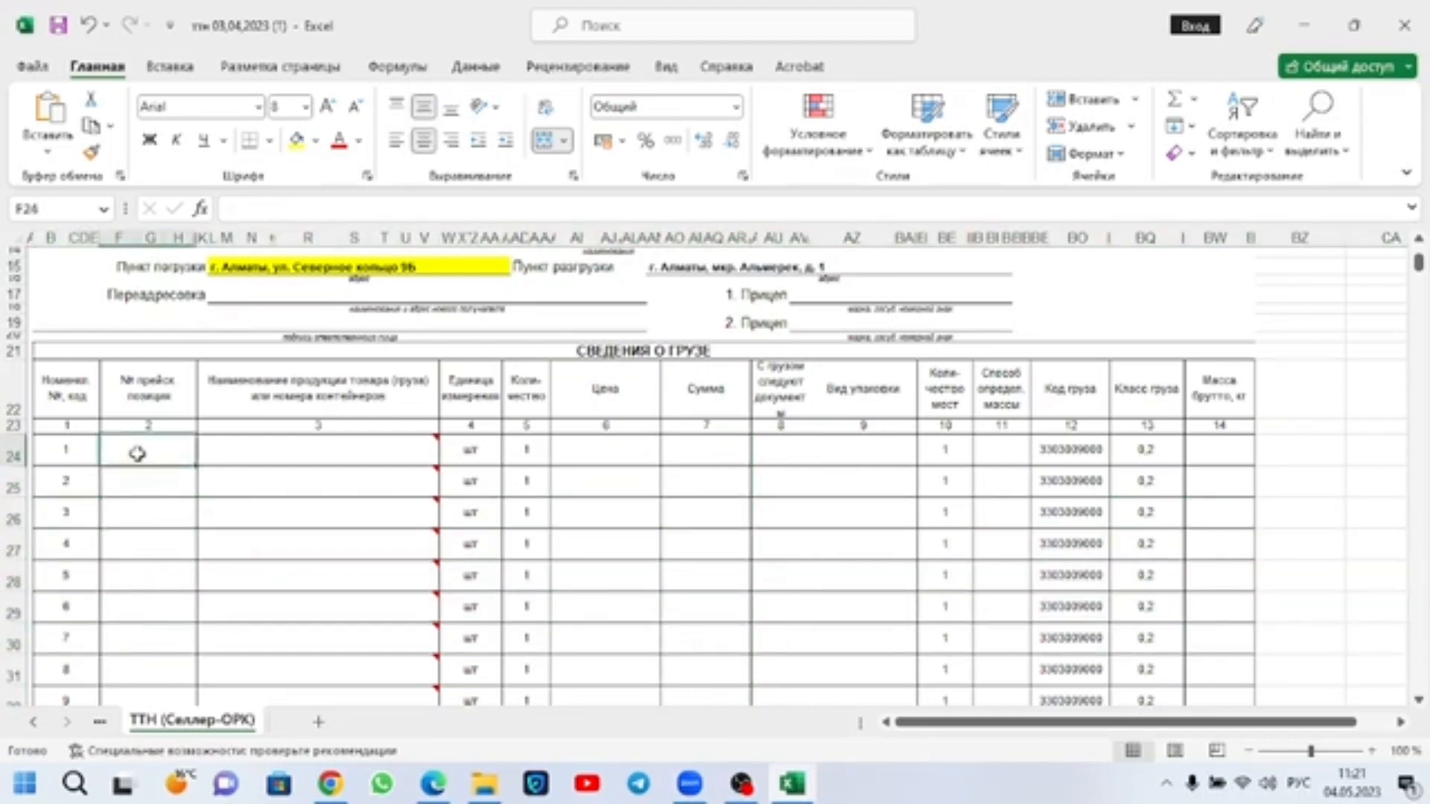
Step: In Edge, open the details of the 25.04.2023 БЕЛЫЙ MOSH shipment on page 1 of the Ozon list and copy its shipment number
click(223, 458)
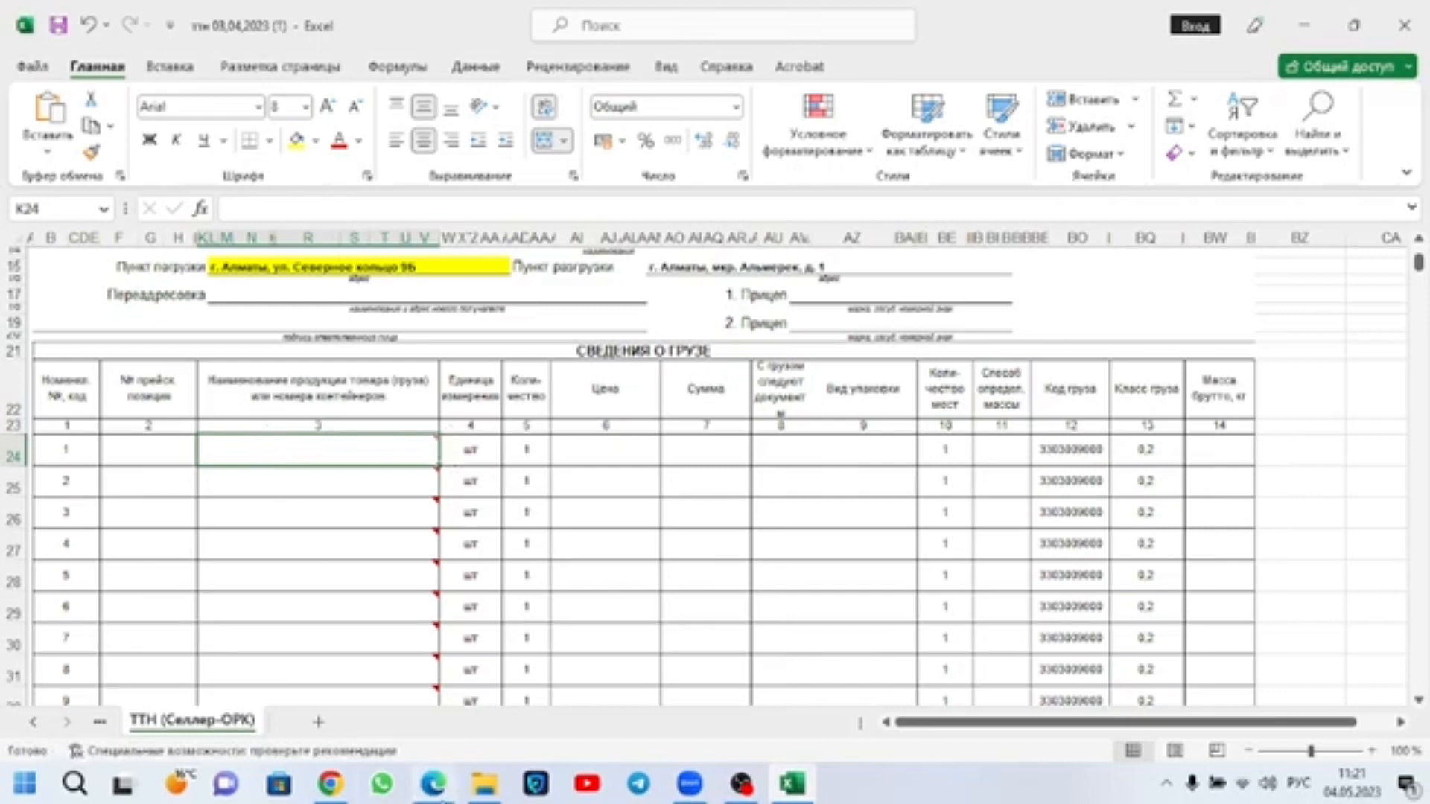
click(433, 786)
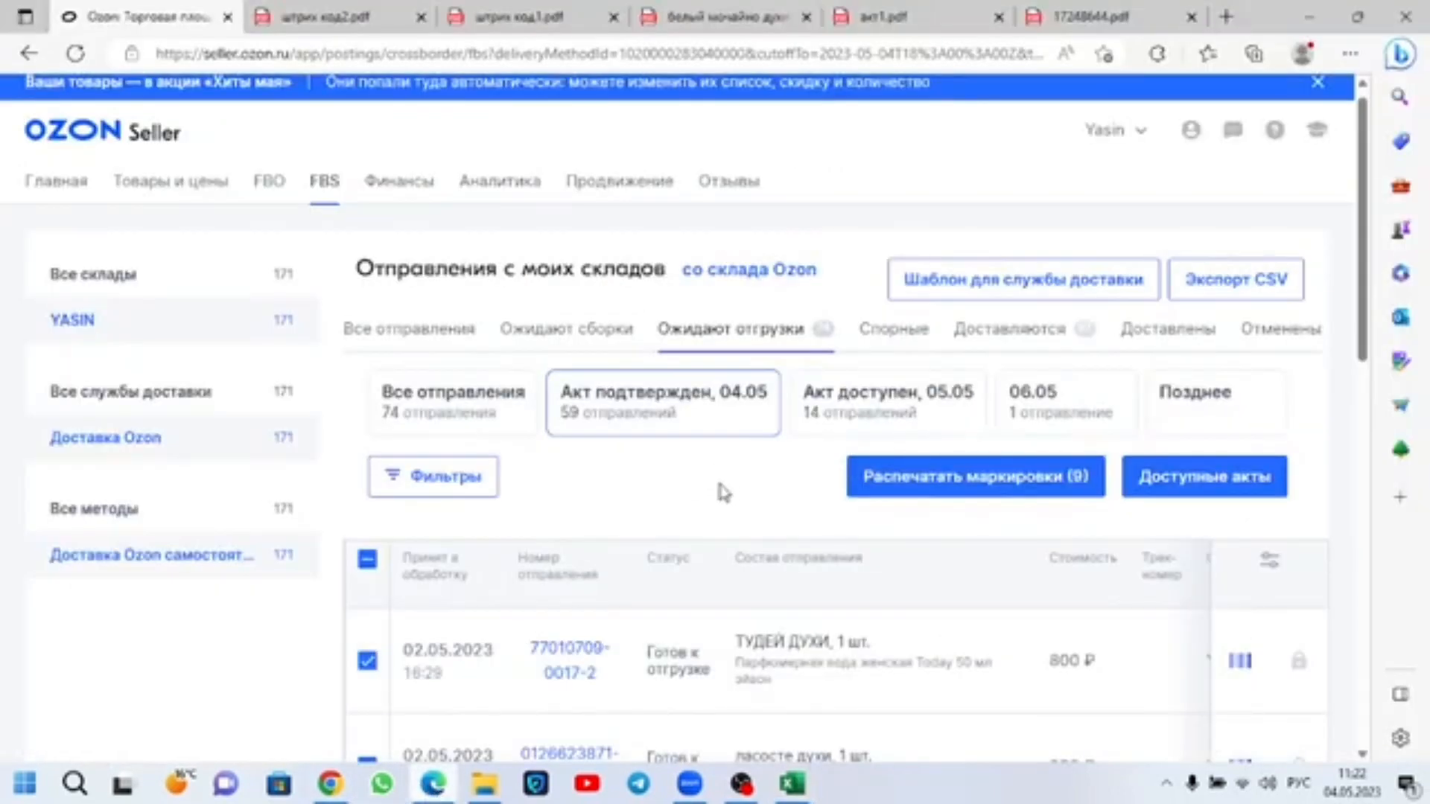
scroll(638, 478, down, 12)
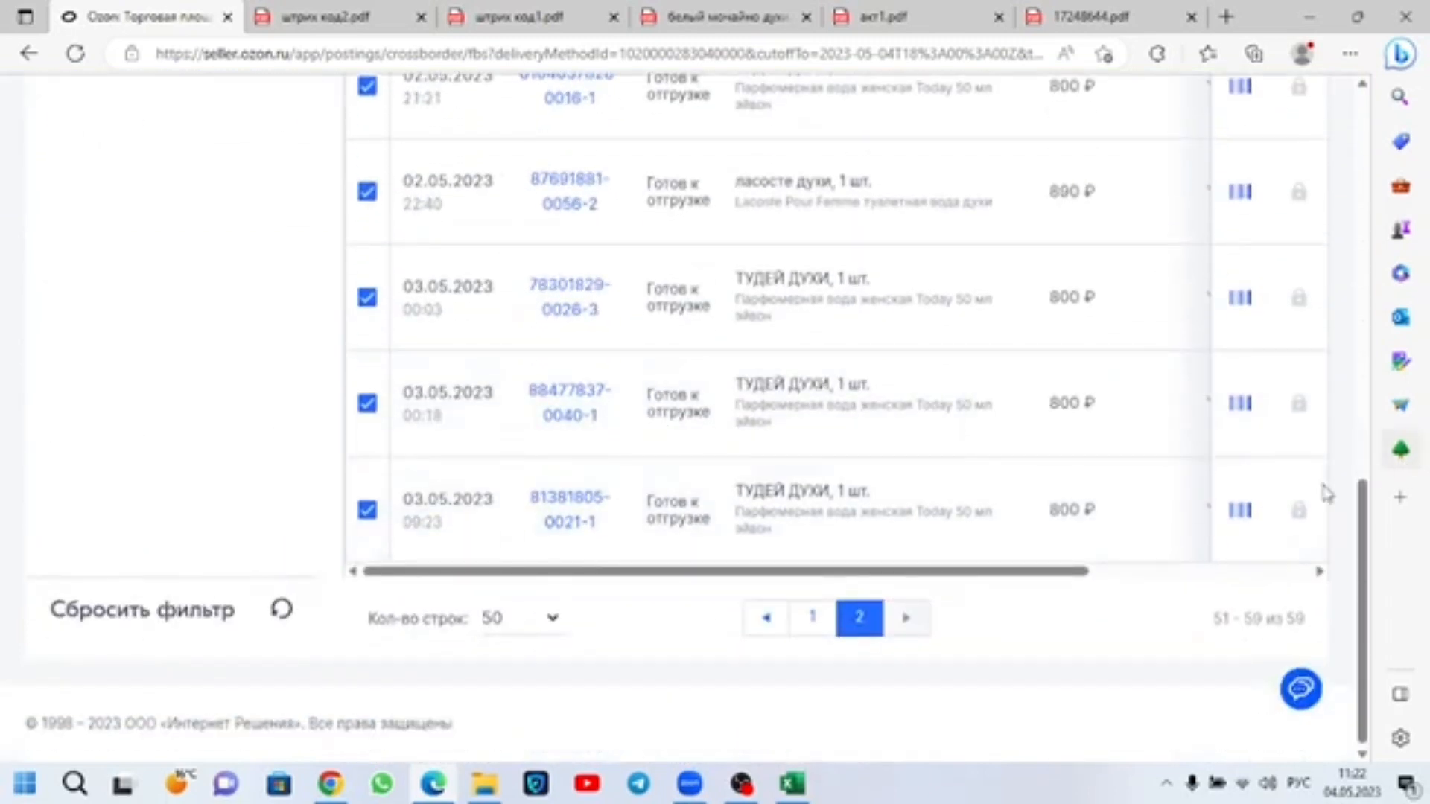
click(823, 625)
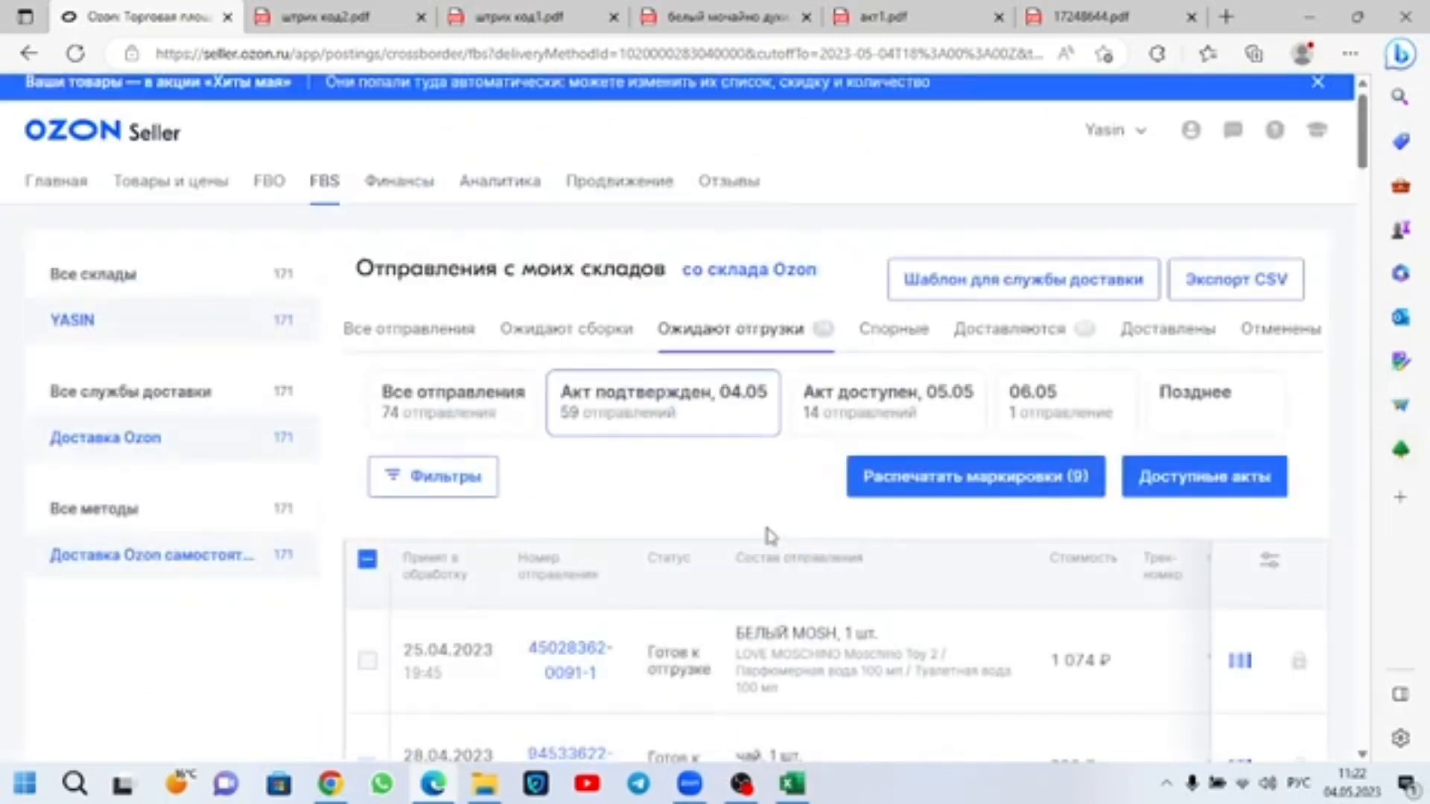
scroll(615, 525, down, 2)
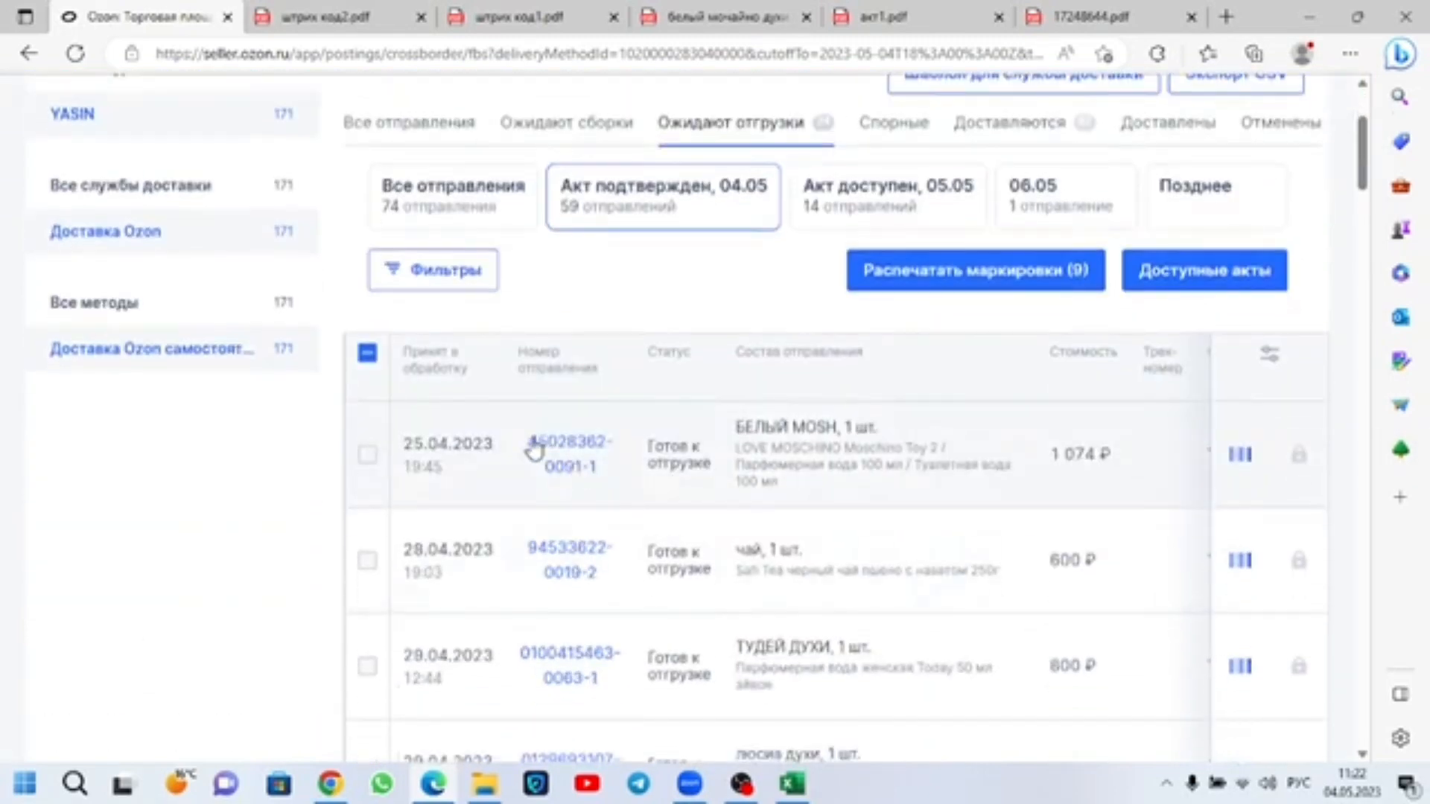
click(599, 476)
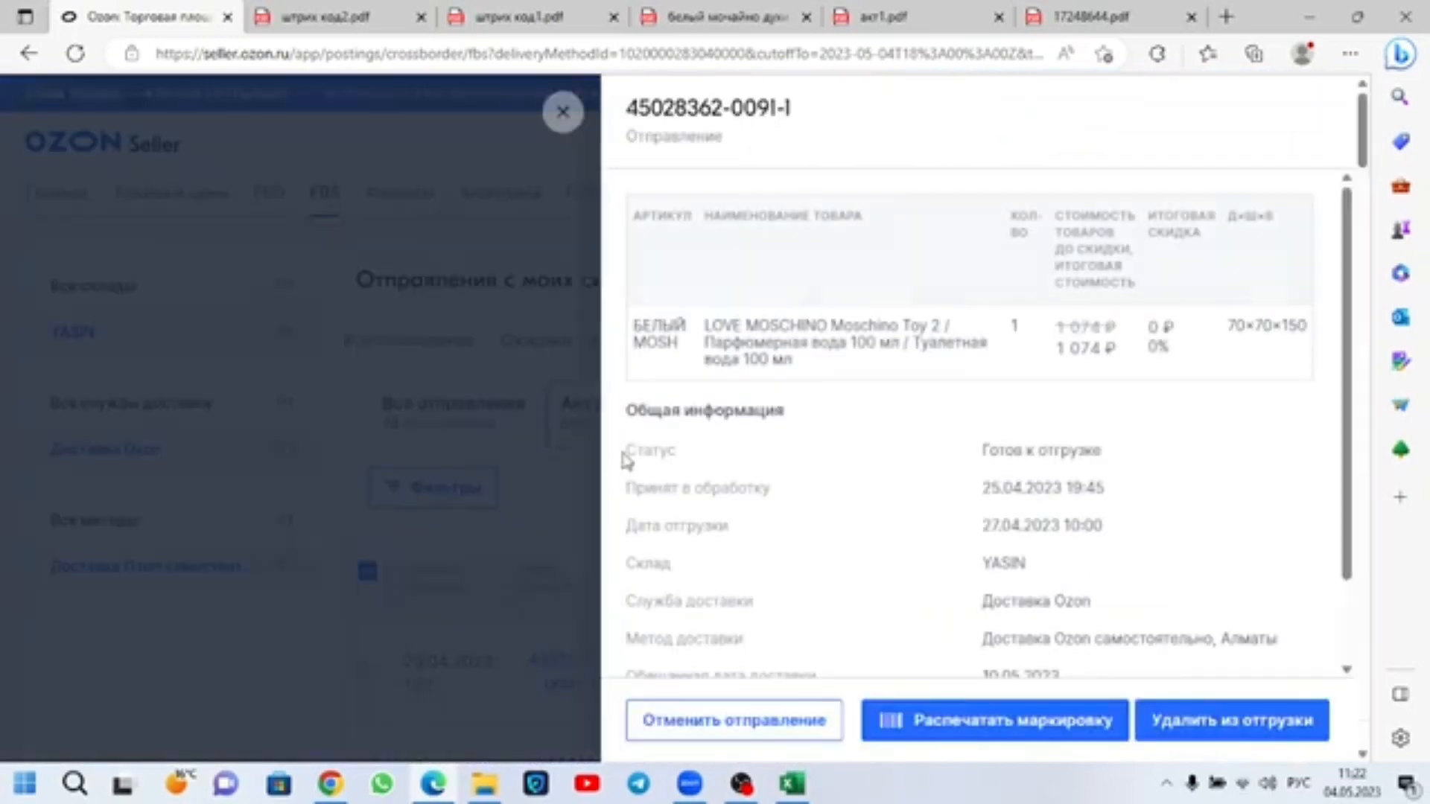
drag(785, 108, 624, 117)
key(ctrl+c)
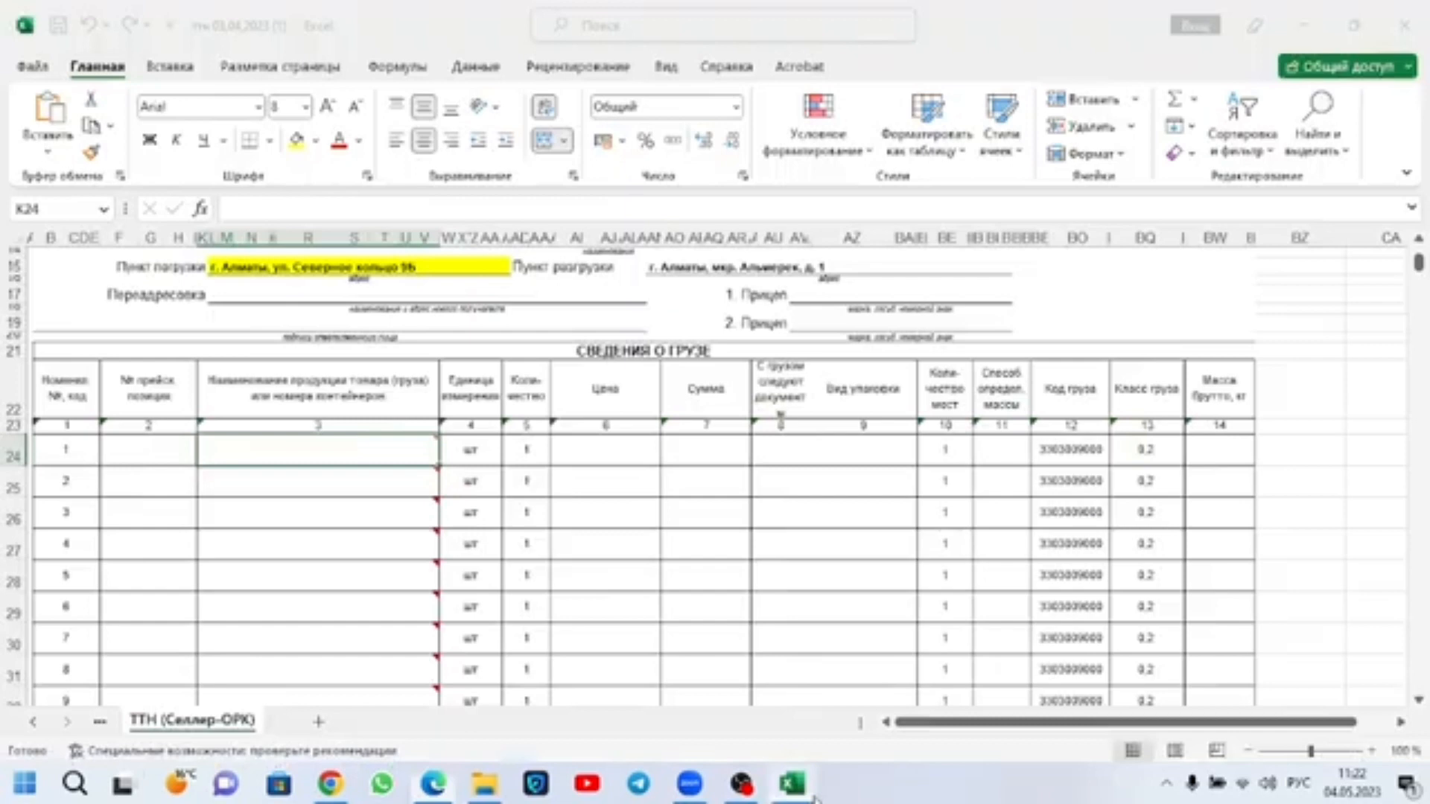
Step: Return to Excel and paste the copied shipment number into cargo item 1's product name cell, K24
click(793, 784)
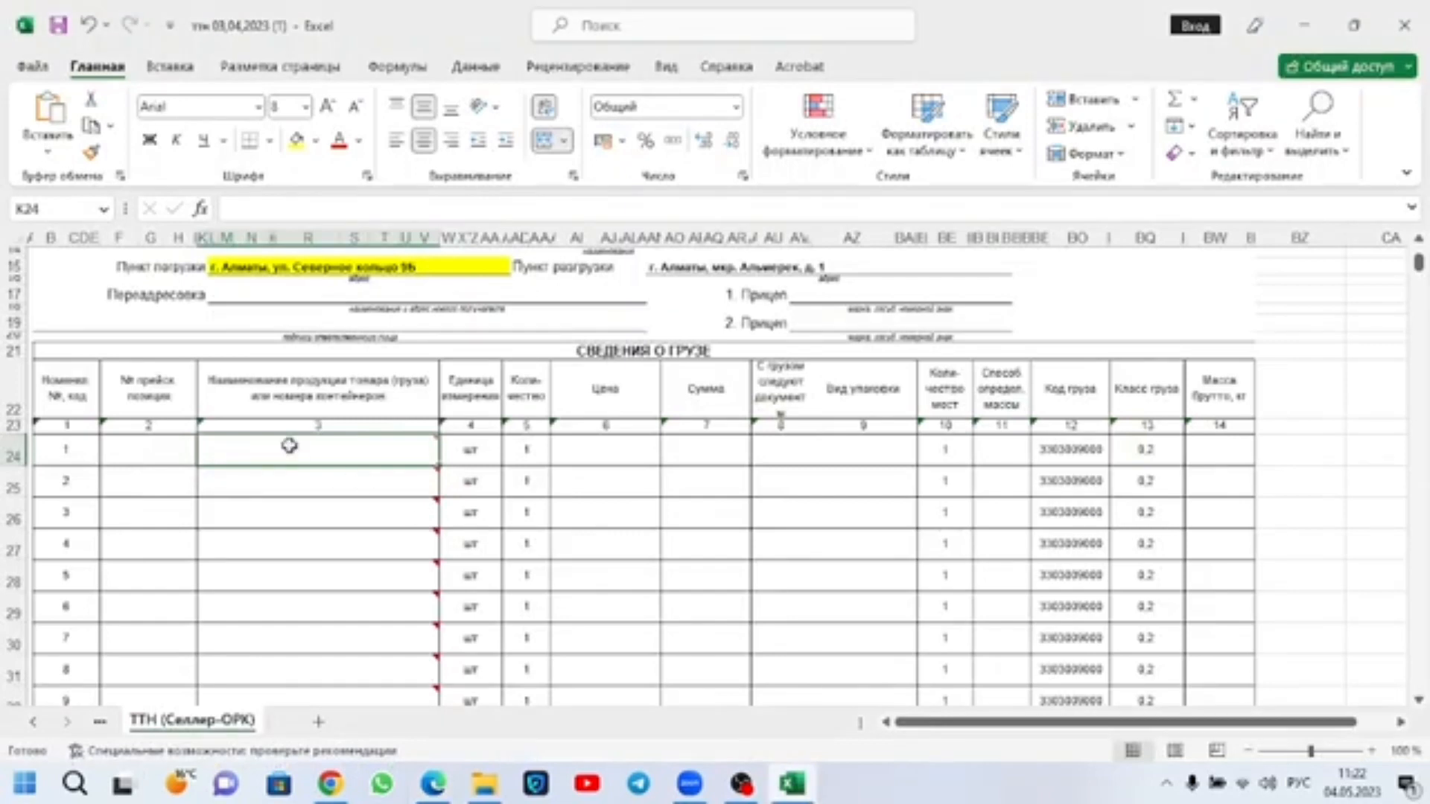
key(ctrl+v)
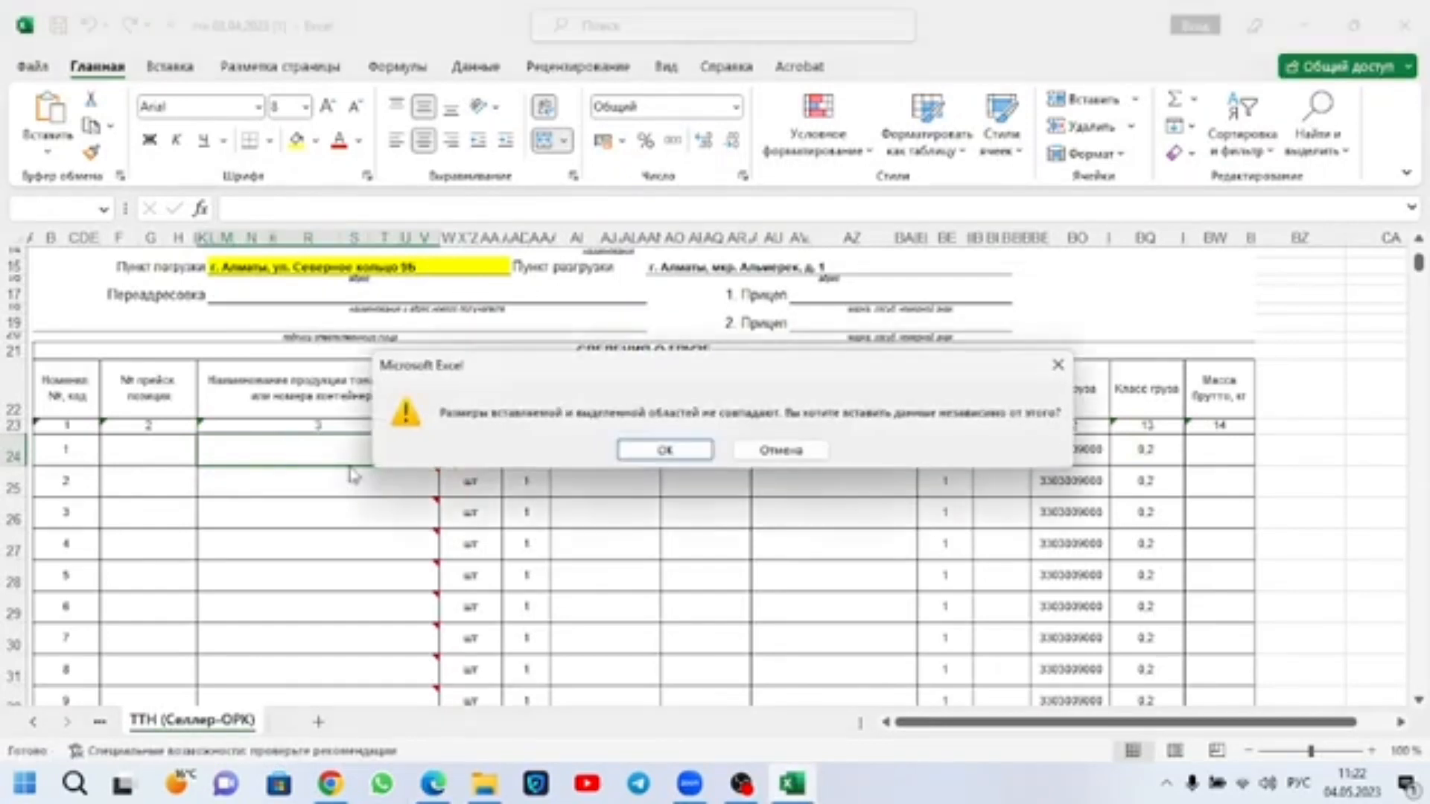
click(674, 452)
click(681, 451)
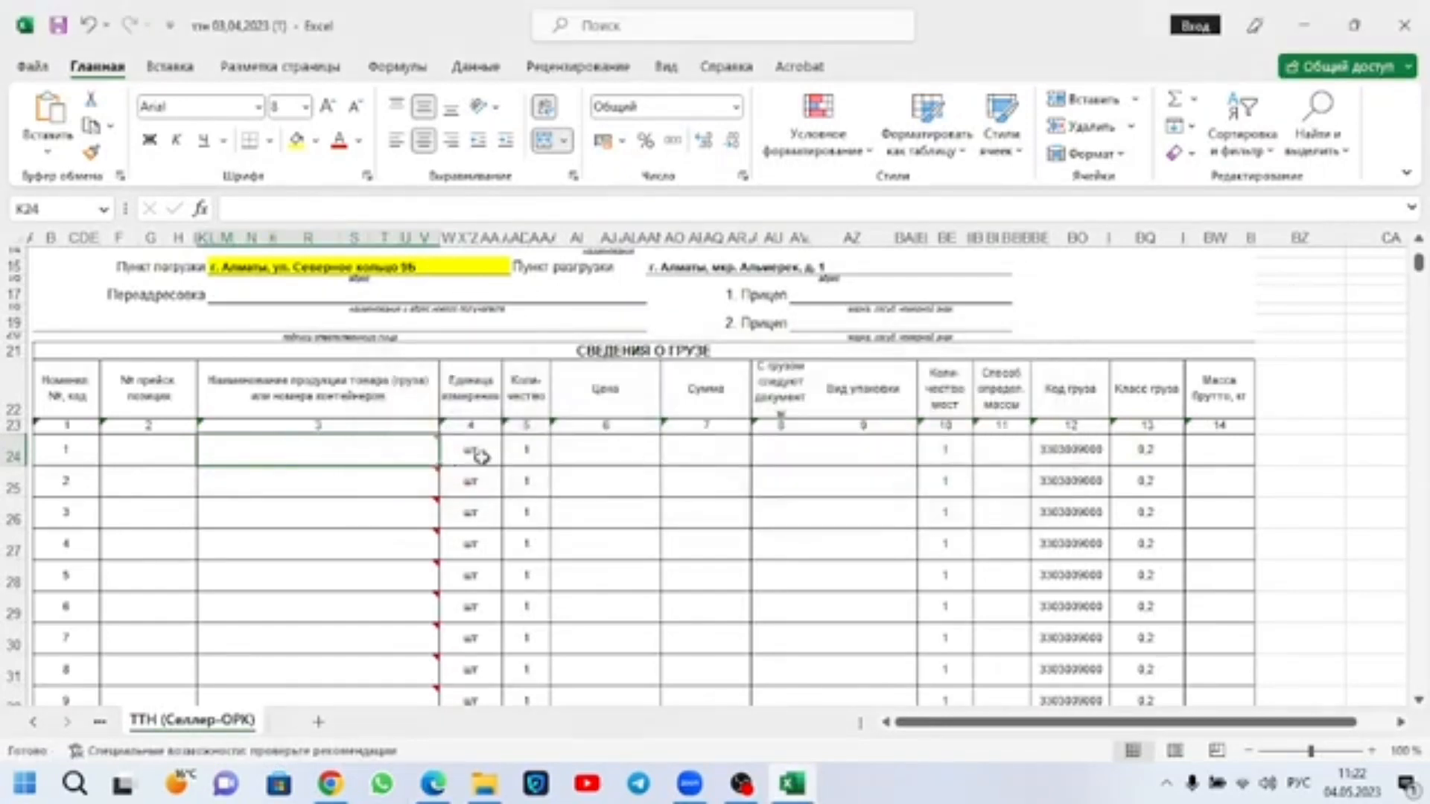
double_click(376, 449)
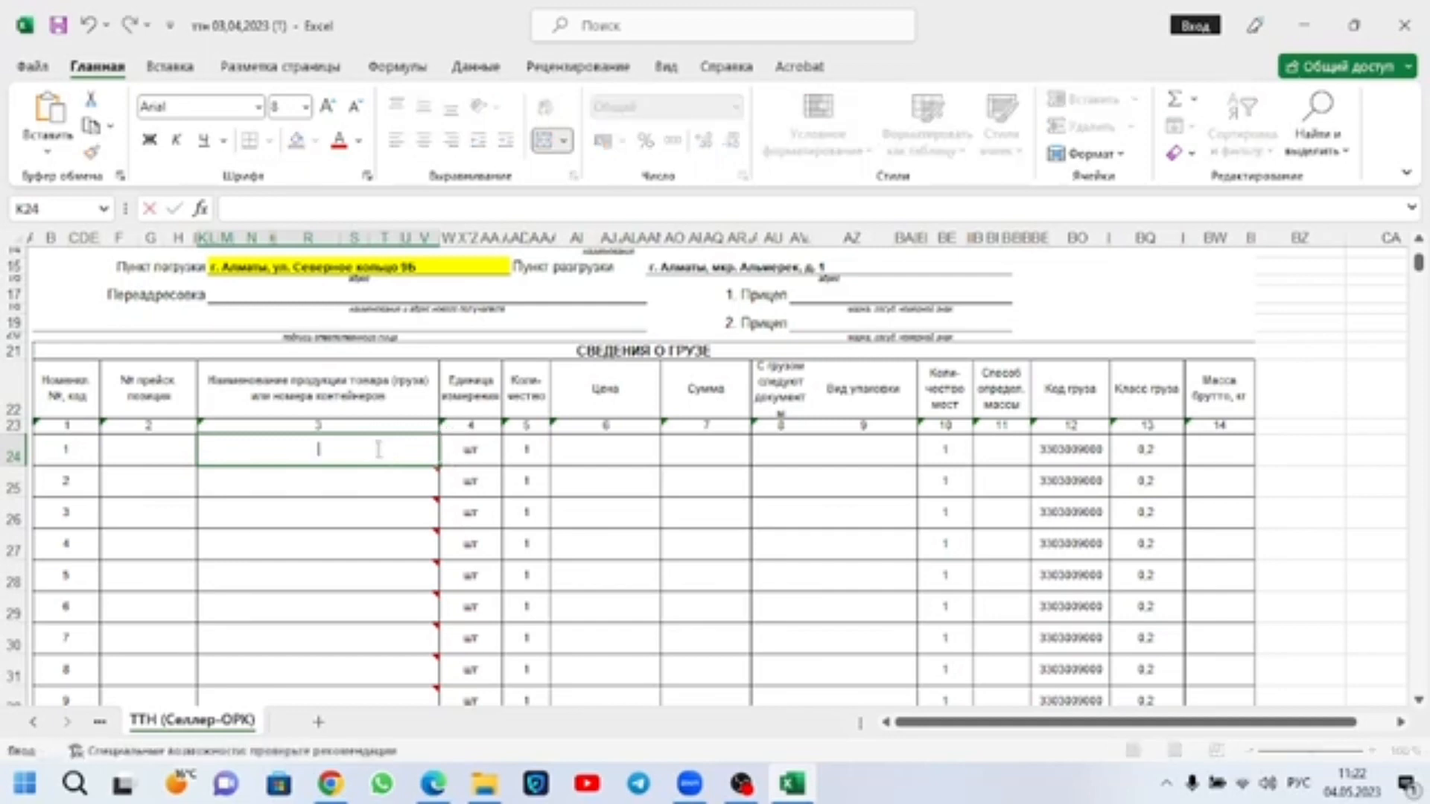
key(ctrl+v)
click(367, 475)
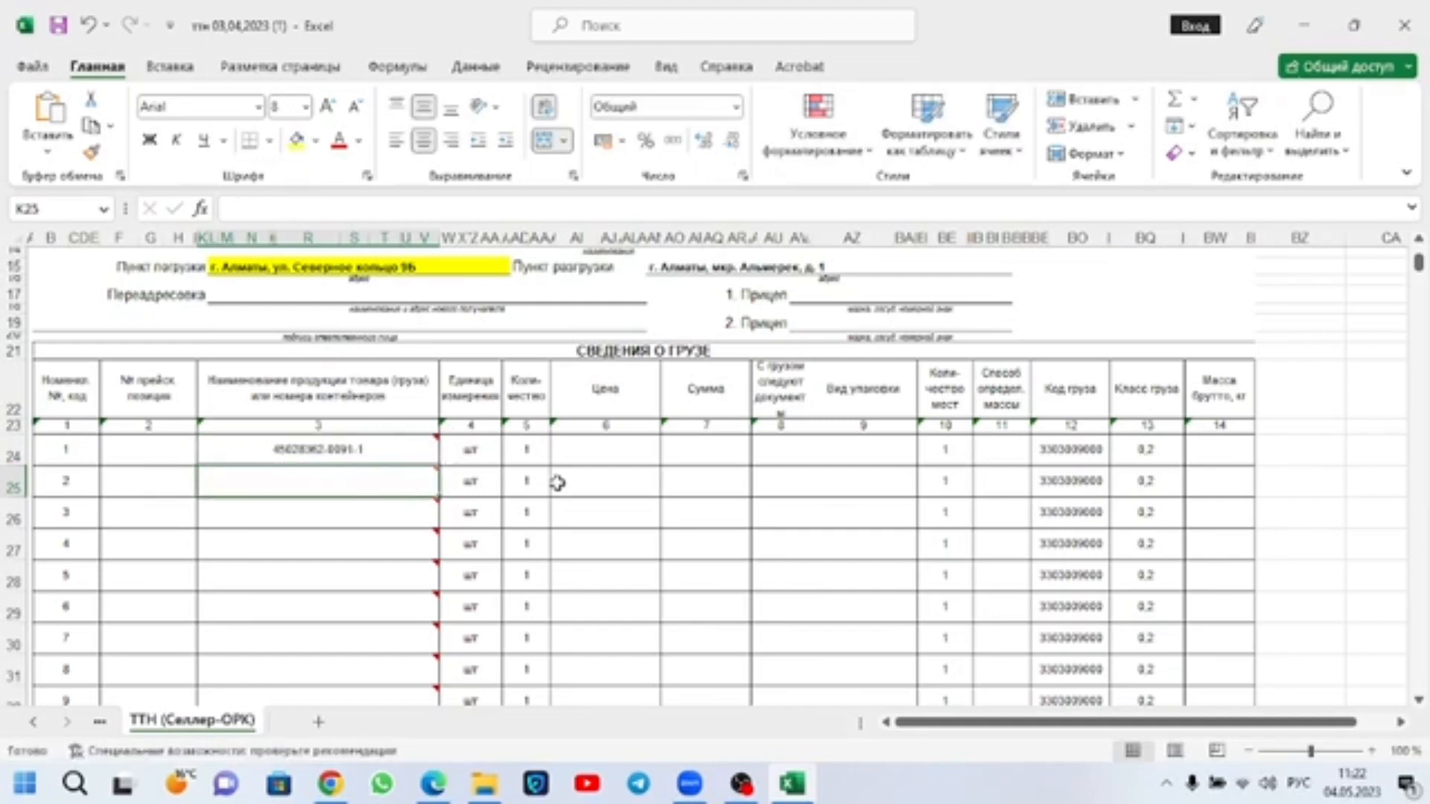
Step: Select cargo item 1's price cell, AH24, and look up the final cost in the БЕЛЫЙ MOSH shipment details in Edge
click(612, 456)
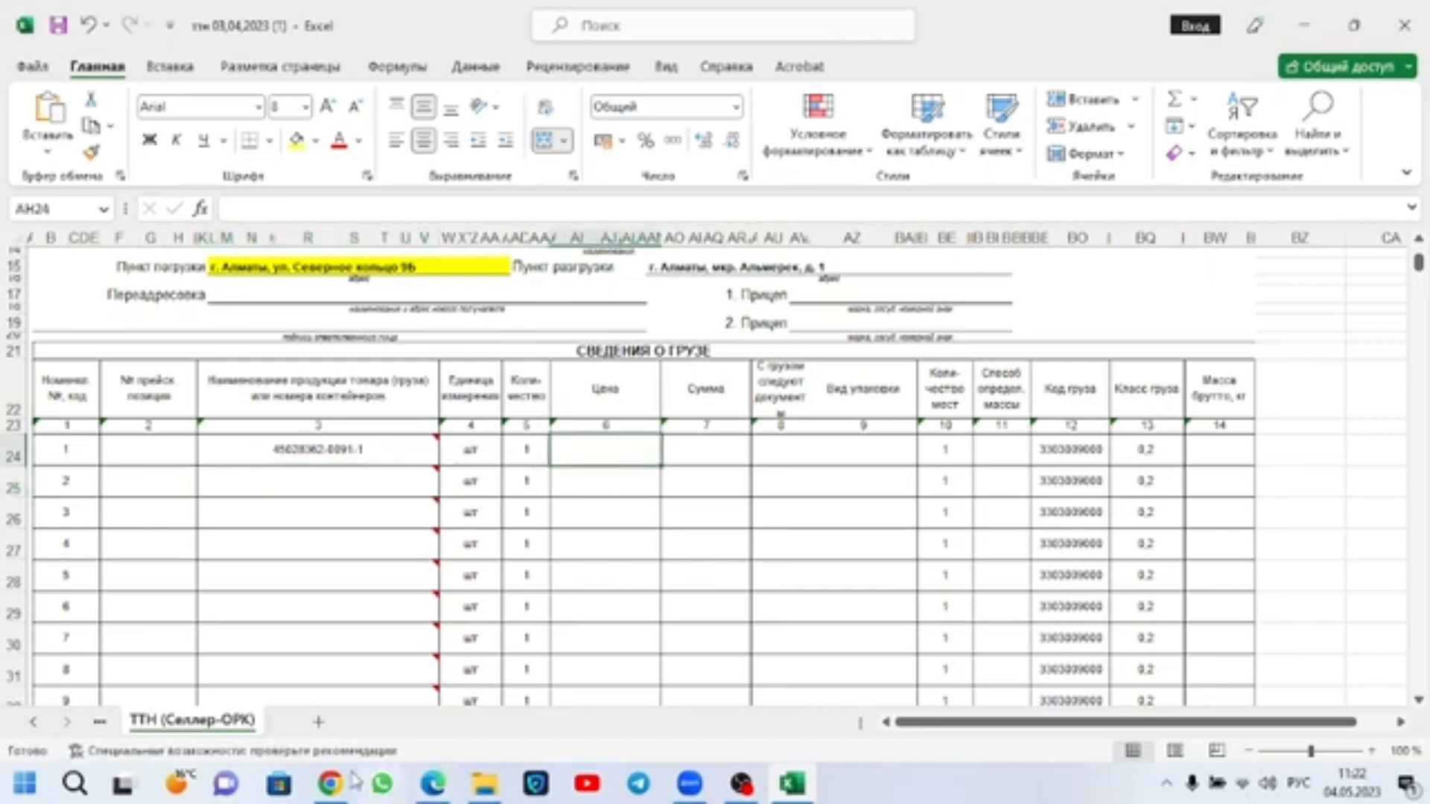
click(331, 783)
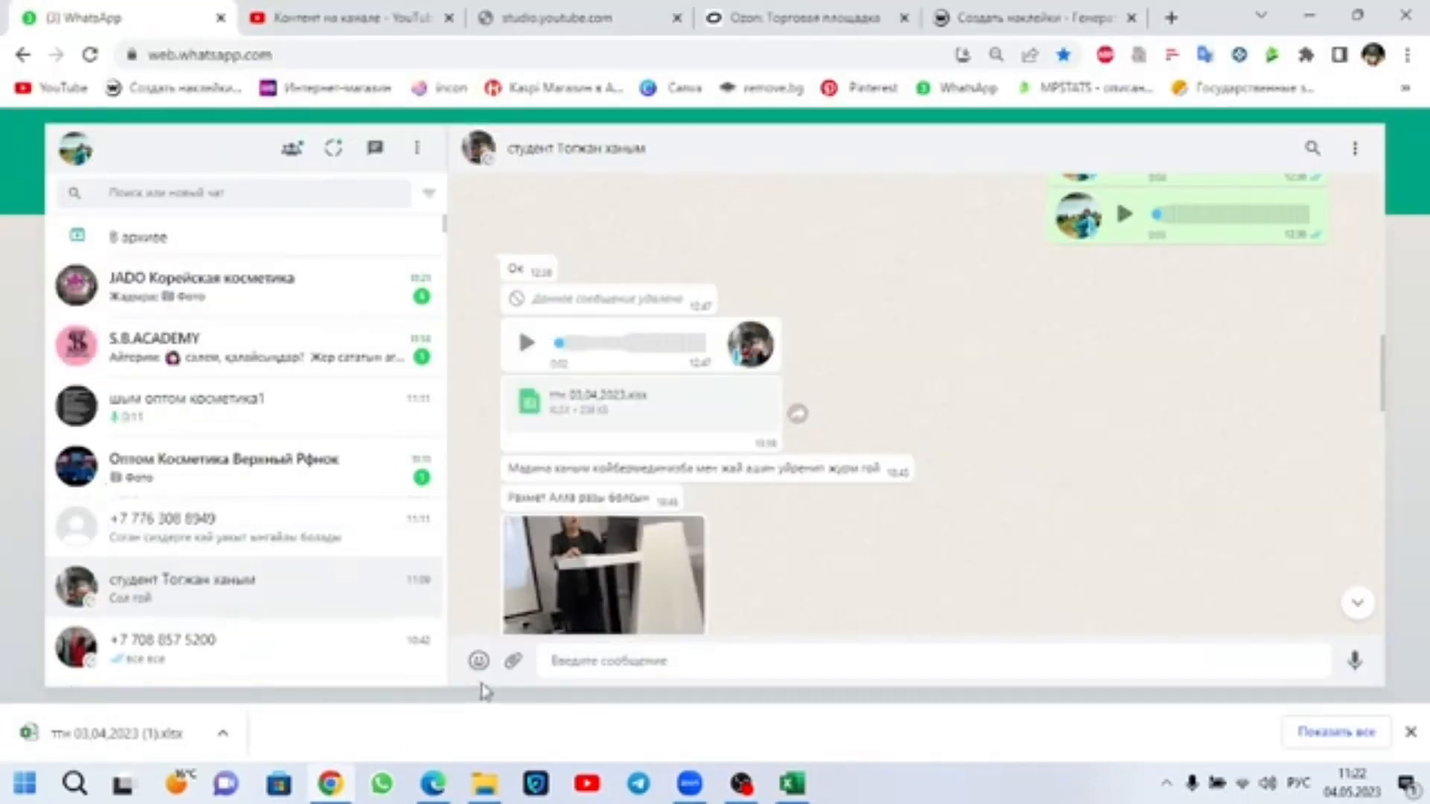
click(482, 788)
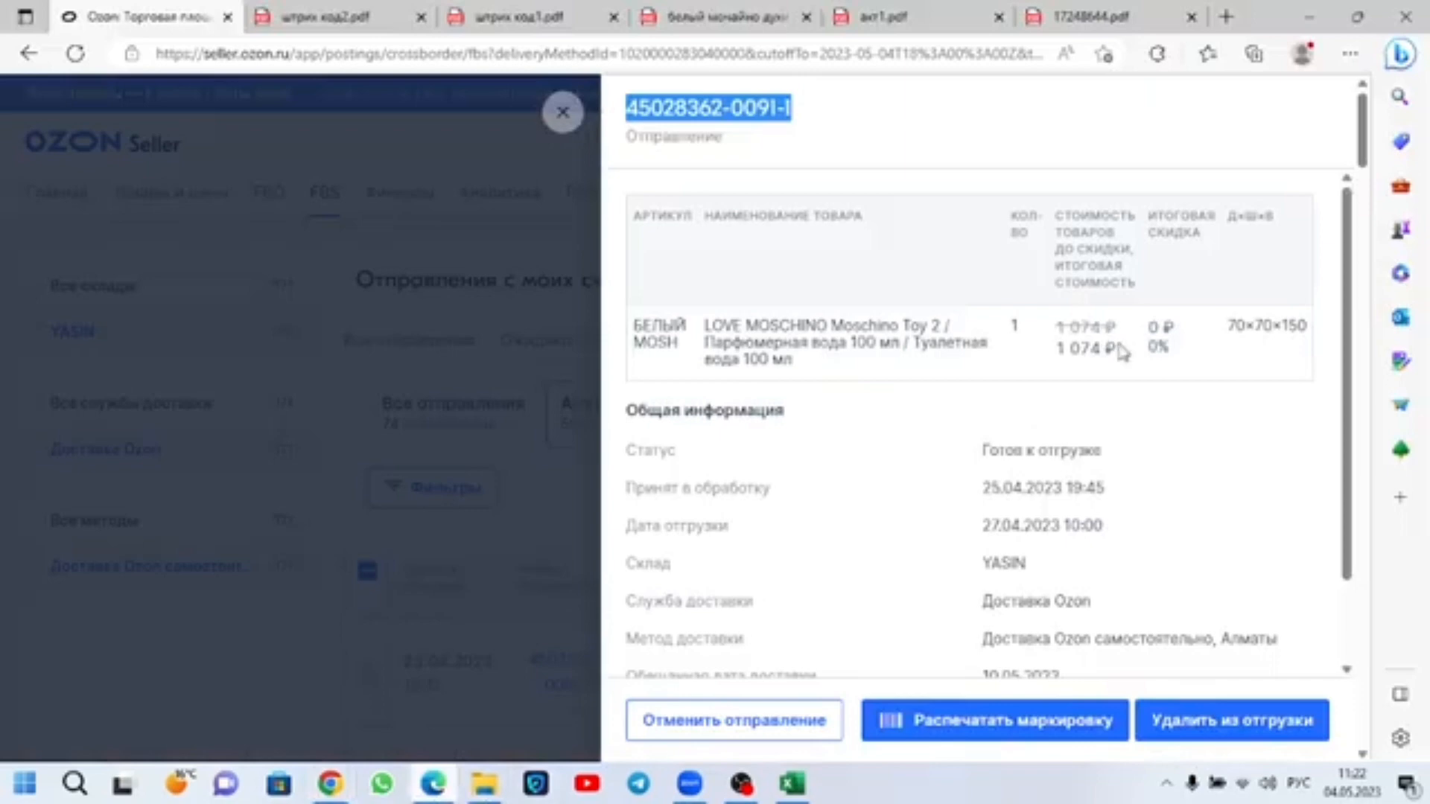
drag(1122, 353, 1060, 355)
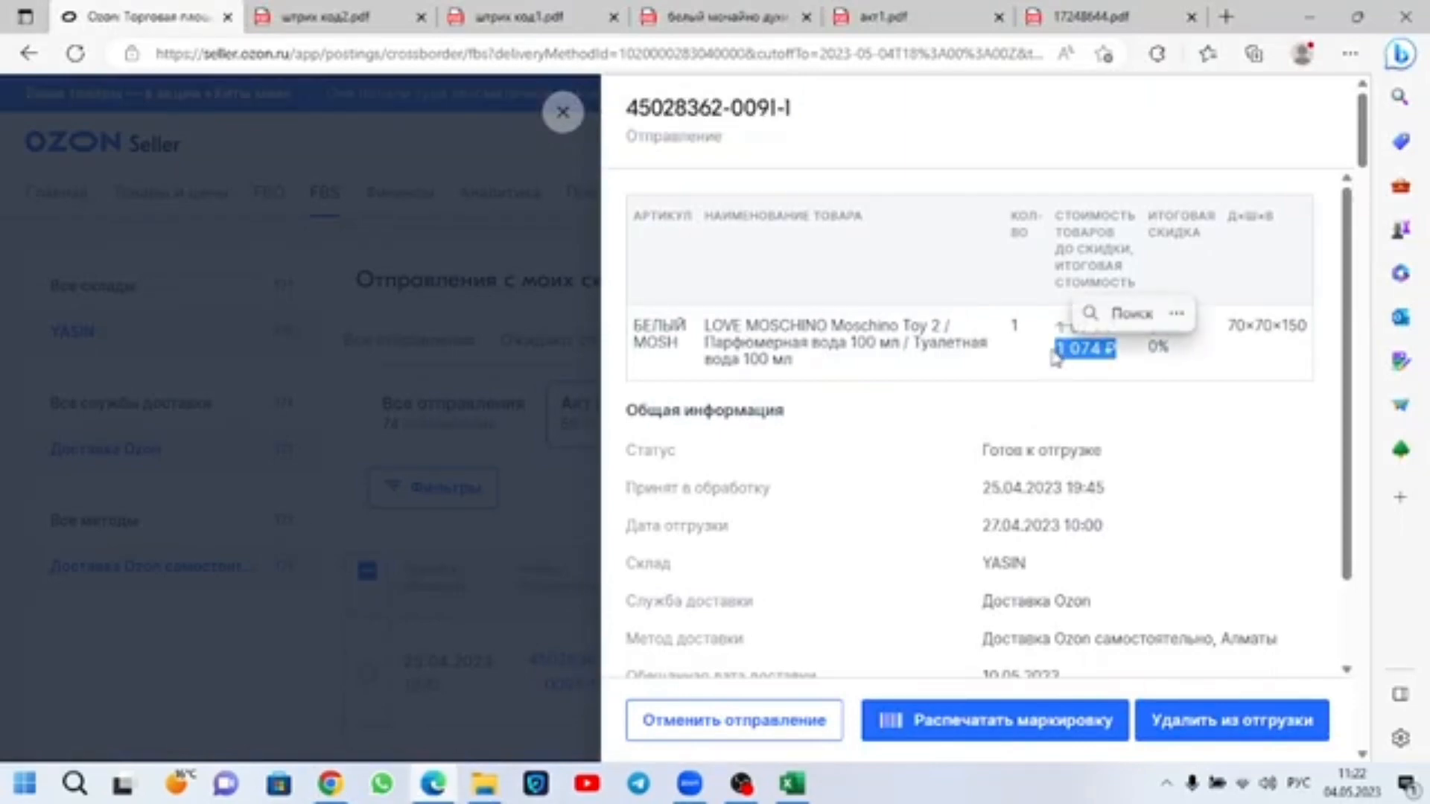
Step: Open the bookmarked pages Курс конвертации | Помощь Ozon and тнвэд in new background tabs in Chrome
click(330, 783)
click(1077, 13)
click(1406, 87)
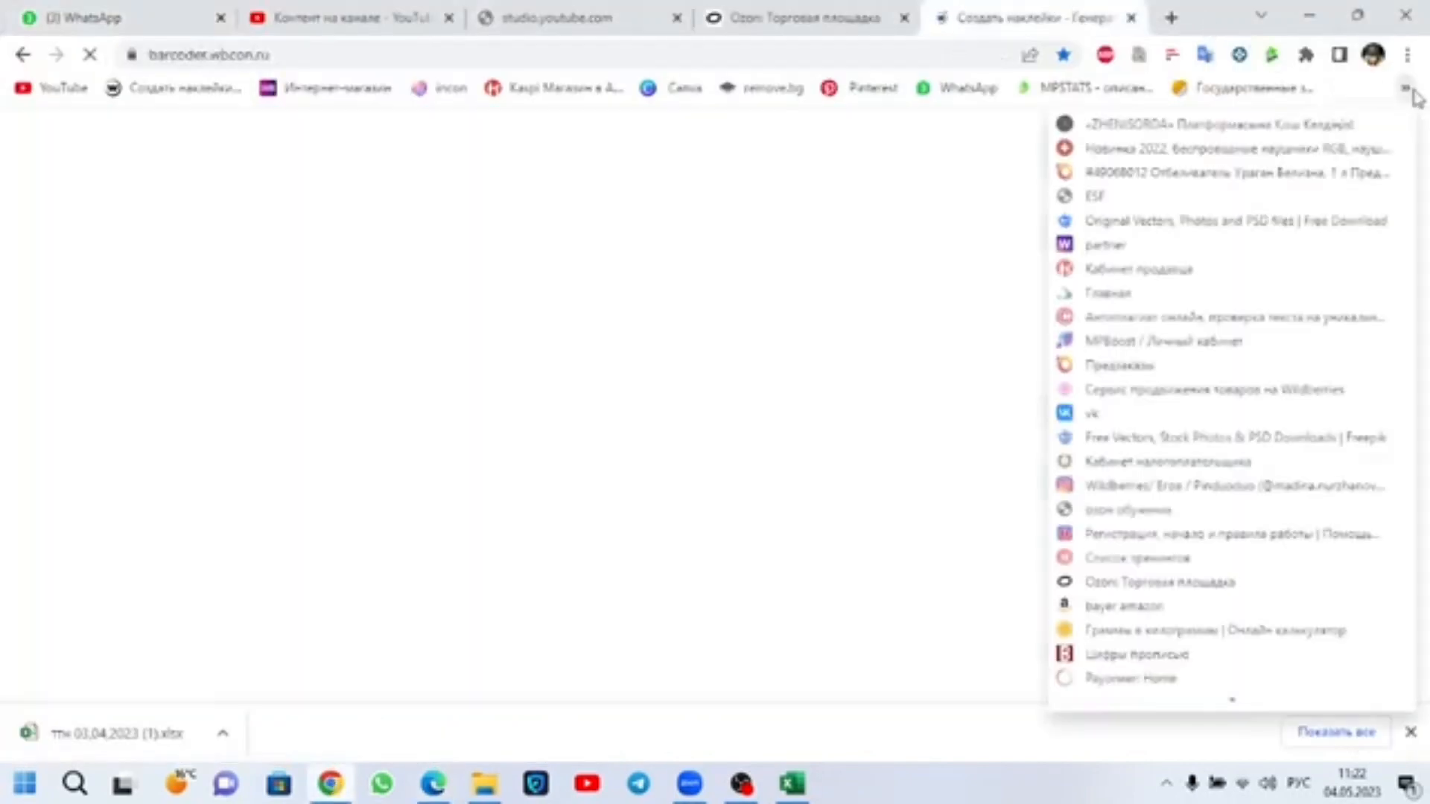
scroll(1247, 577, down, 3)
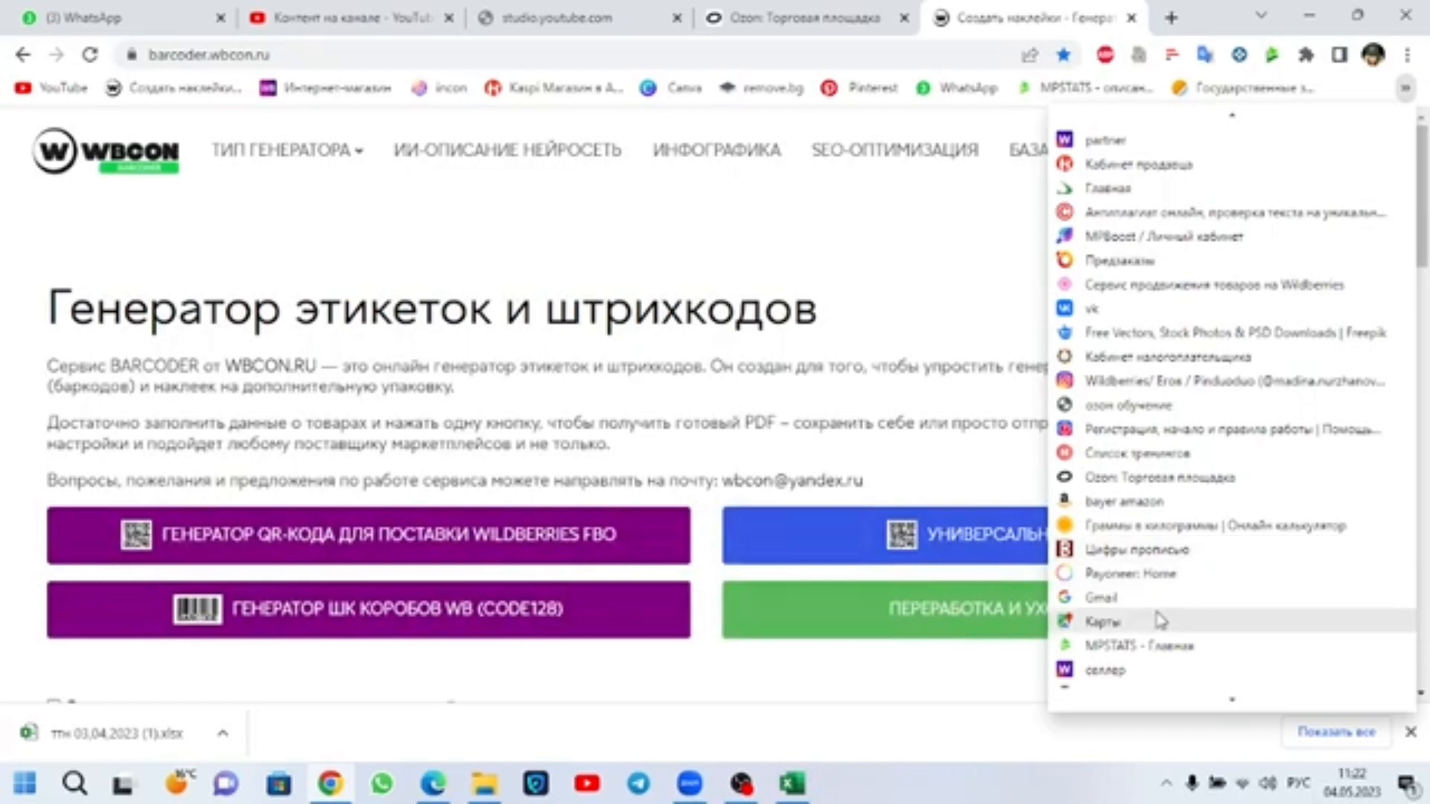
scroll(1155, 584, down, 5)
scroll(1151, 581, down, 3)
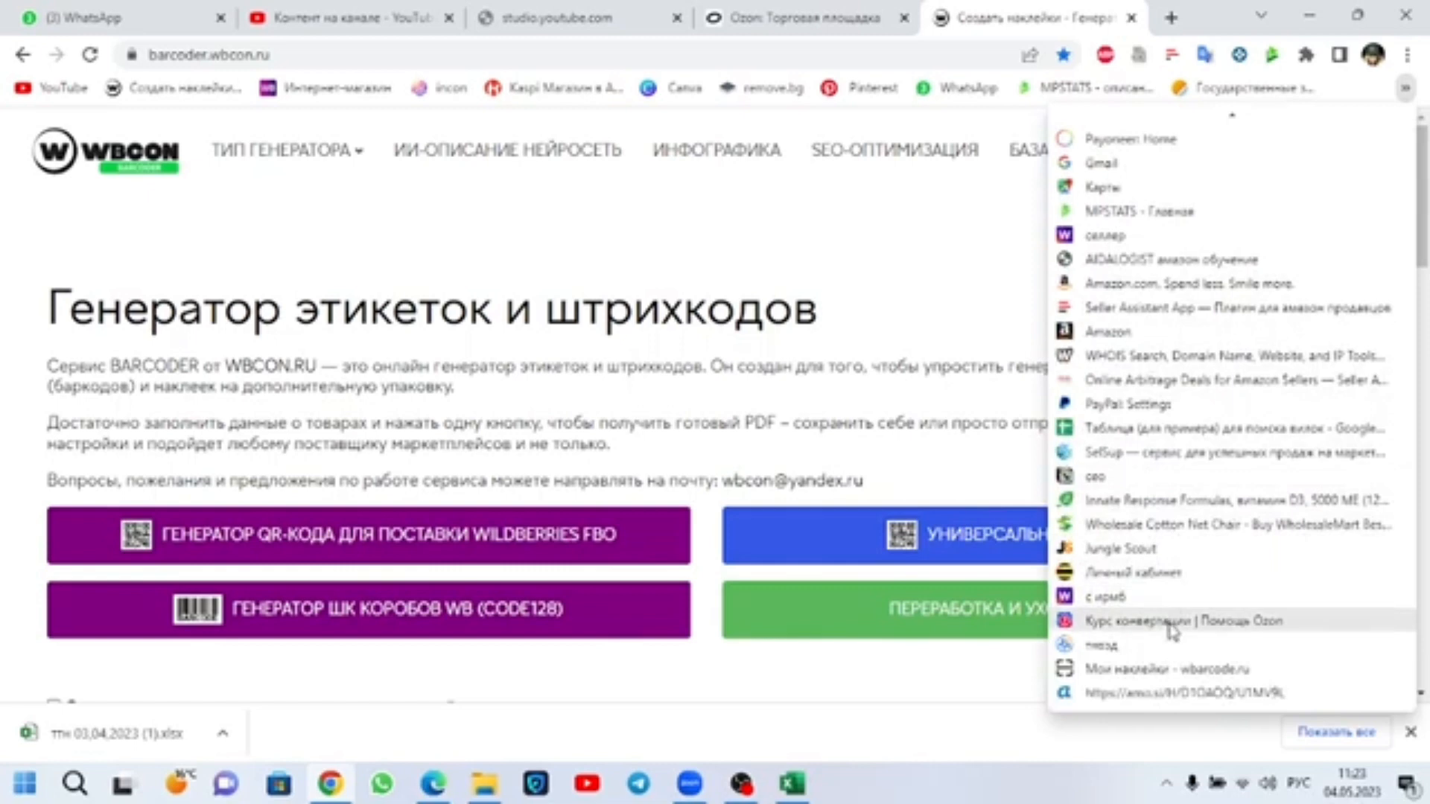
middle_click(1167, 623)
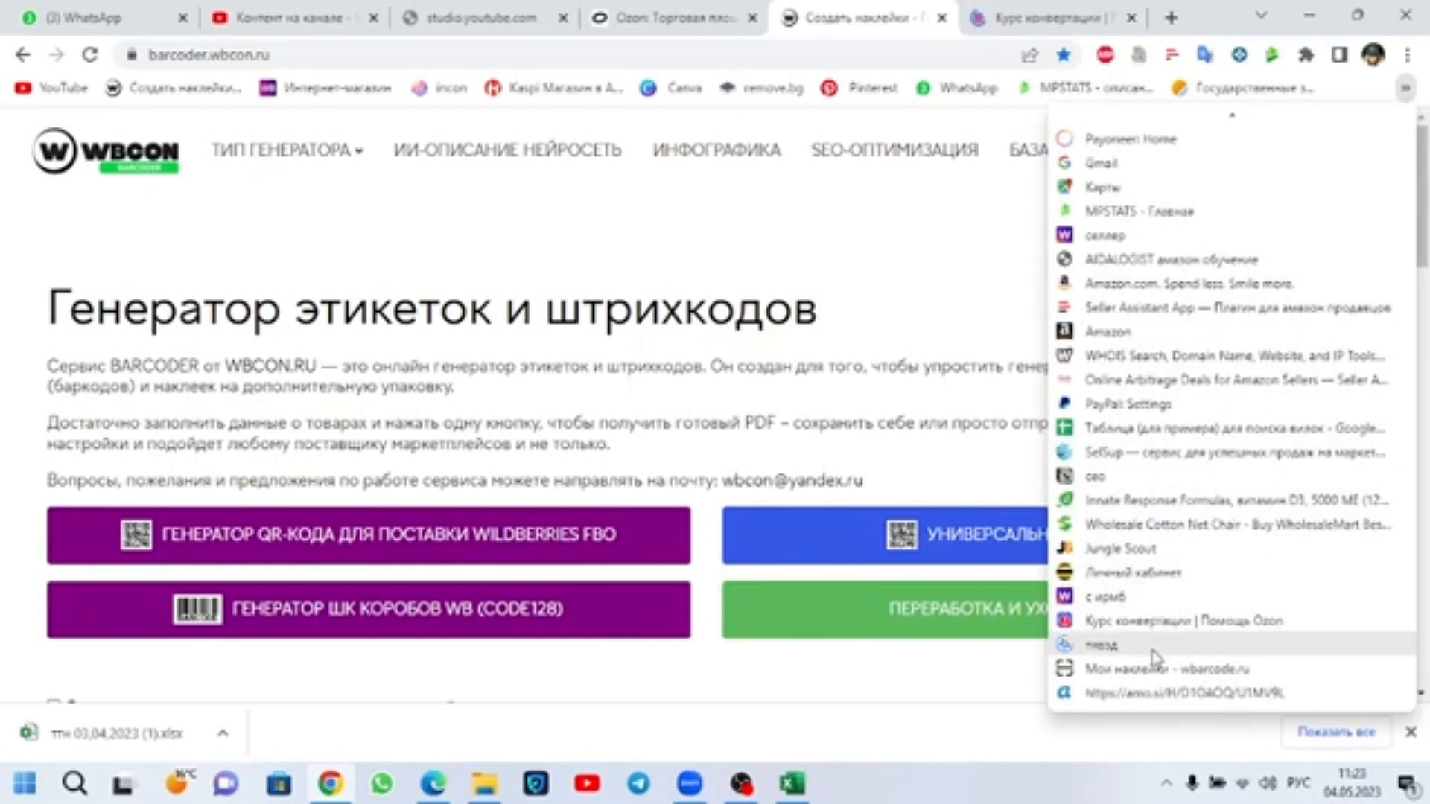
middle_click(1153, 647)
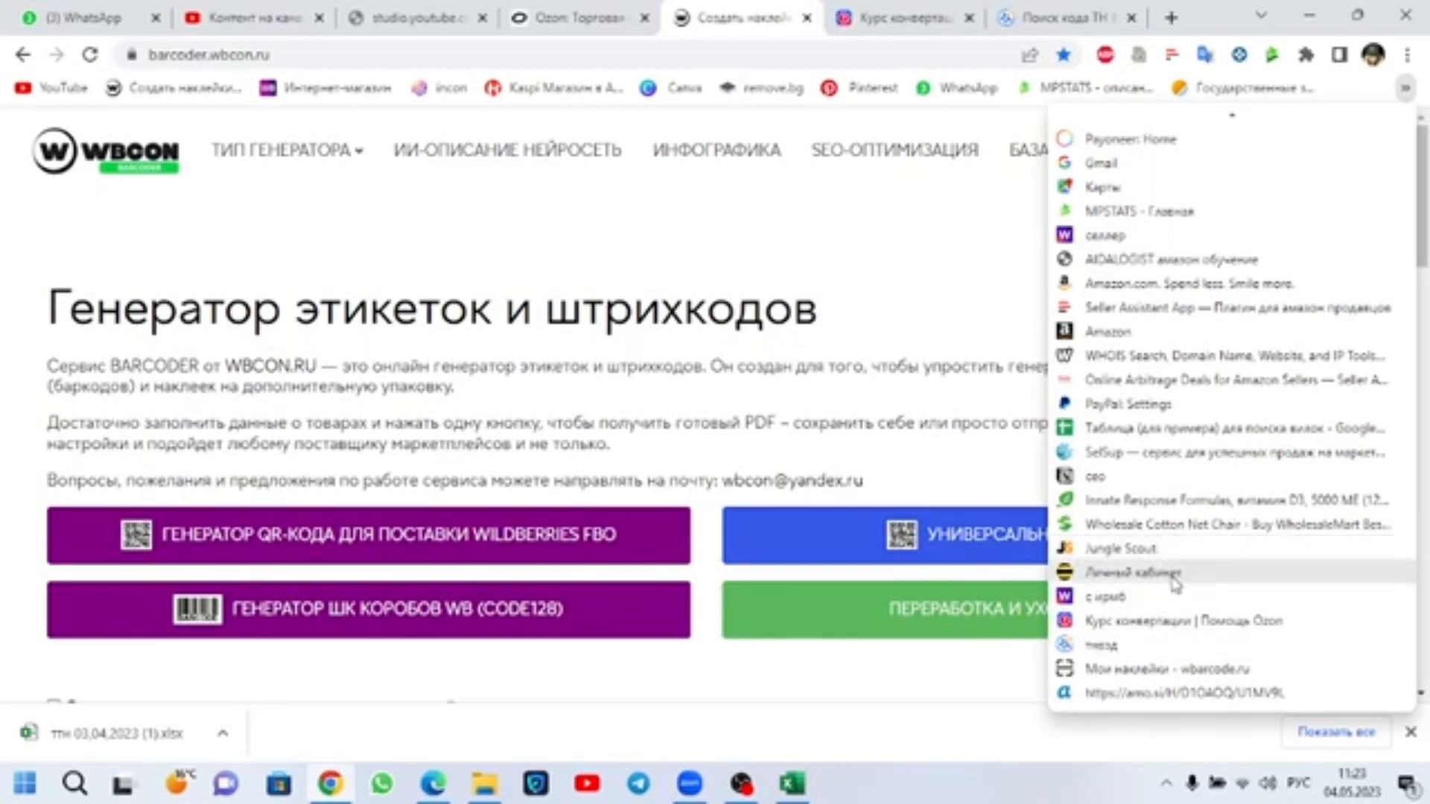
Step: Open the bookmarked pages Цифры прописью and Граммы в килограммы | Онлайн калькулятор in new background tabs
scroll(1161, 570, up, 2)
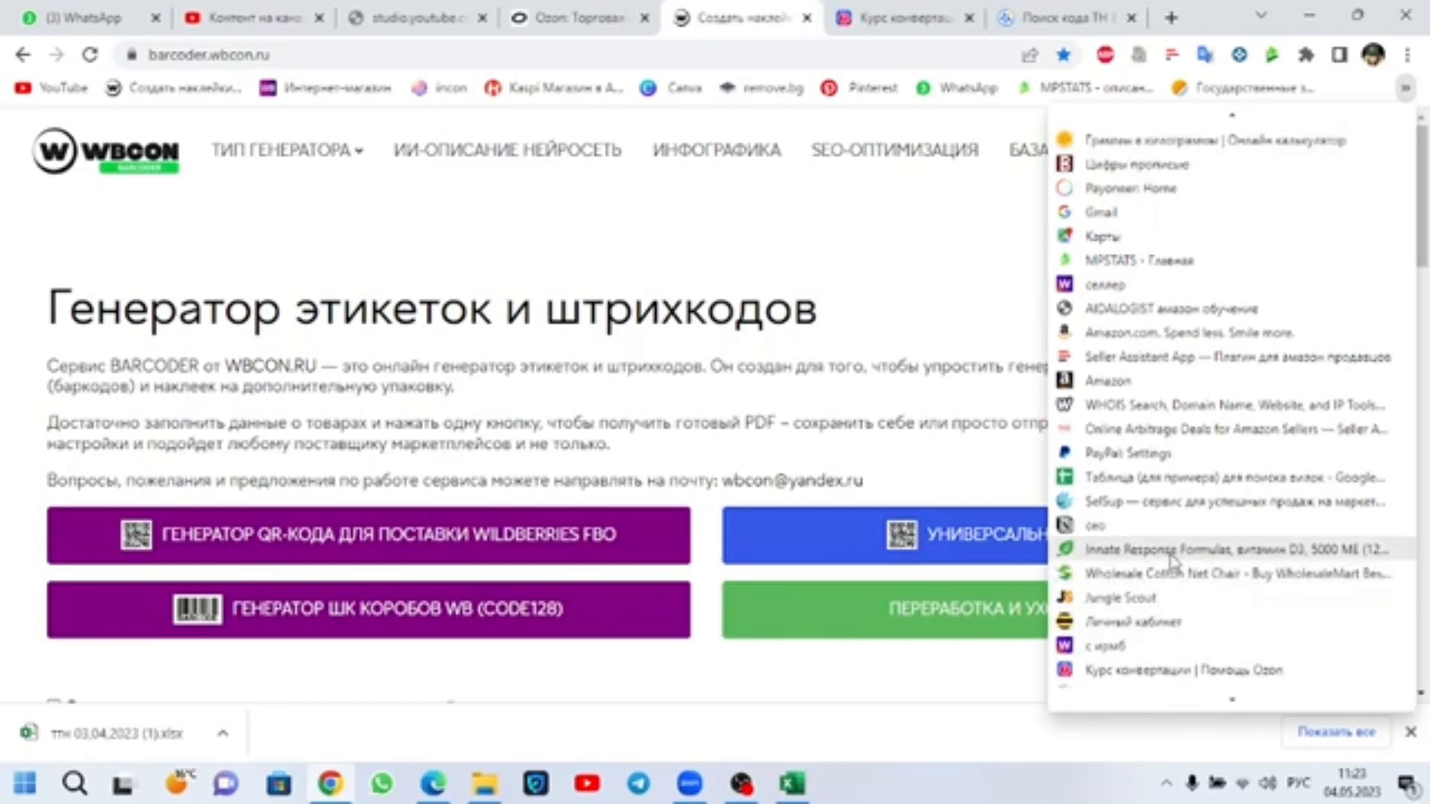
scroll(1173, 566, up, 2)
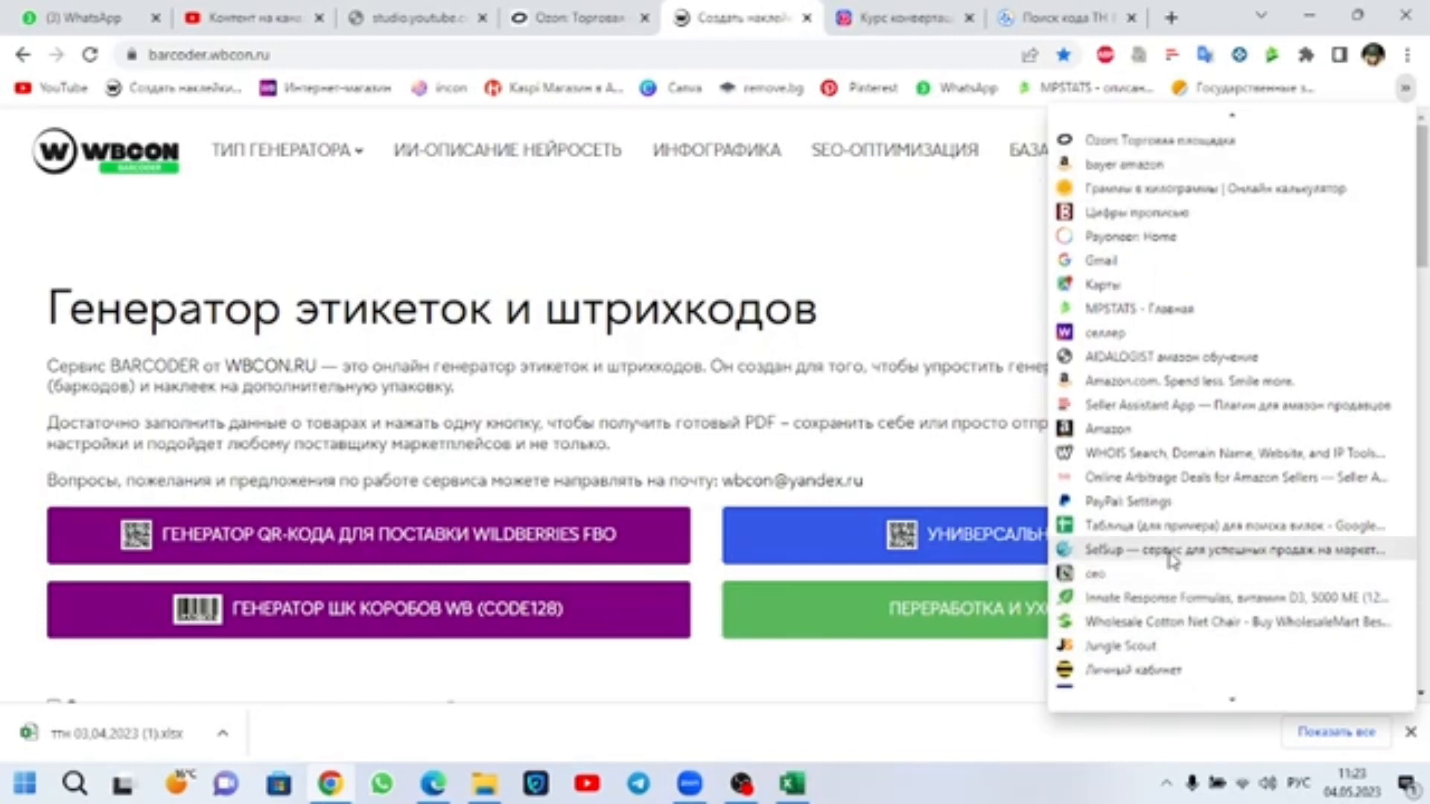
middle_click(1140, 212)
middle_click(1147, 190)
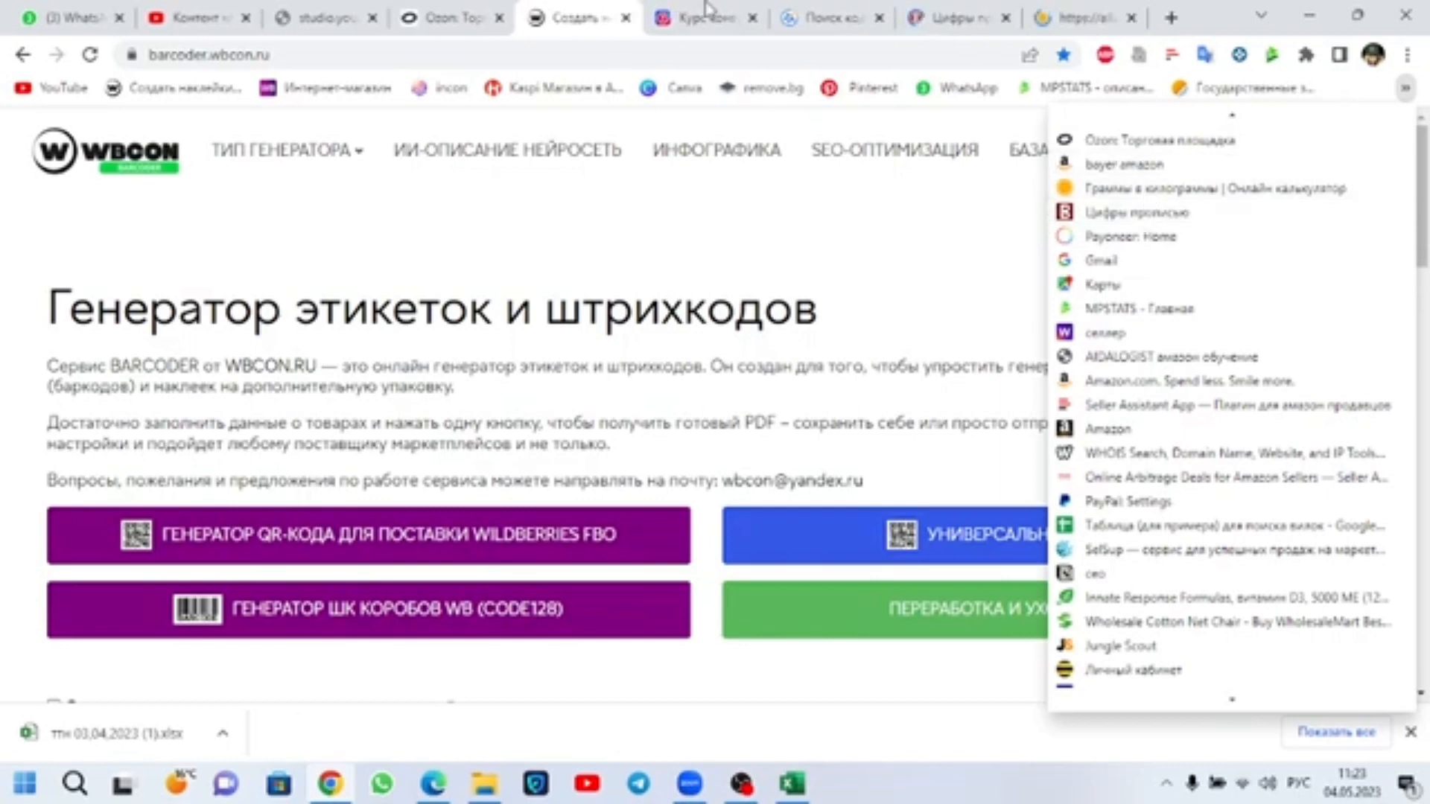
Step: On the Курс конвертации page, expand May 2023 in the services section and enlarge its exchange rate table
click(704, 17)
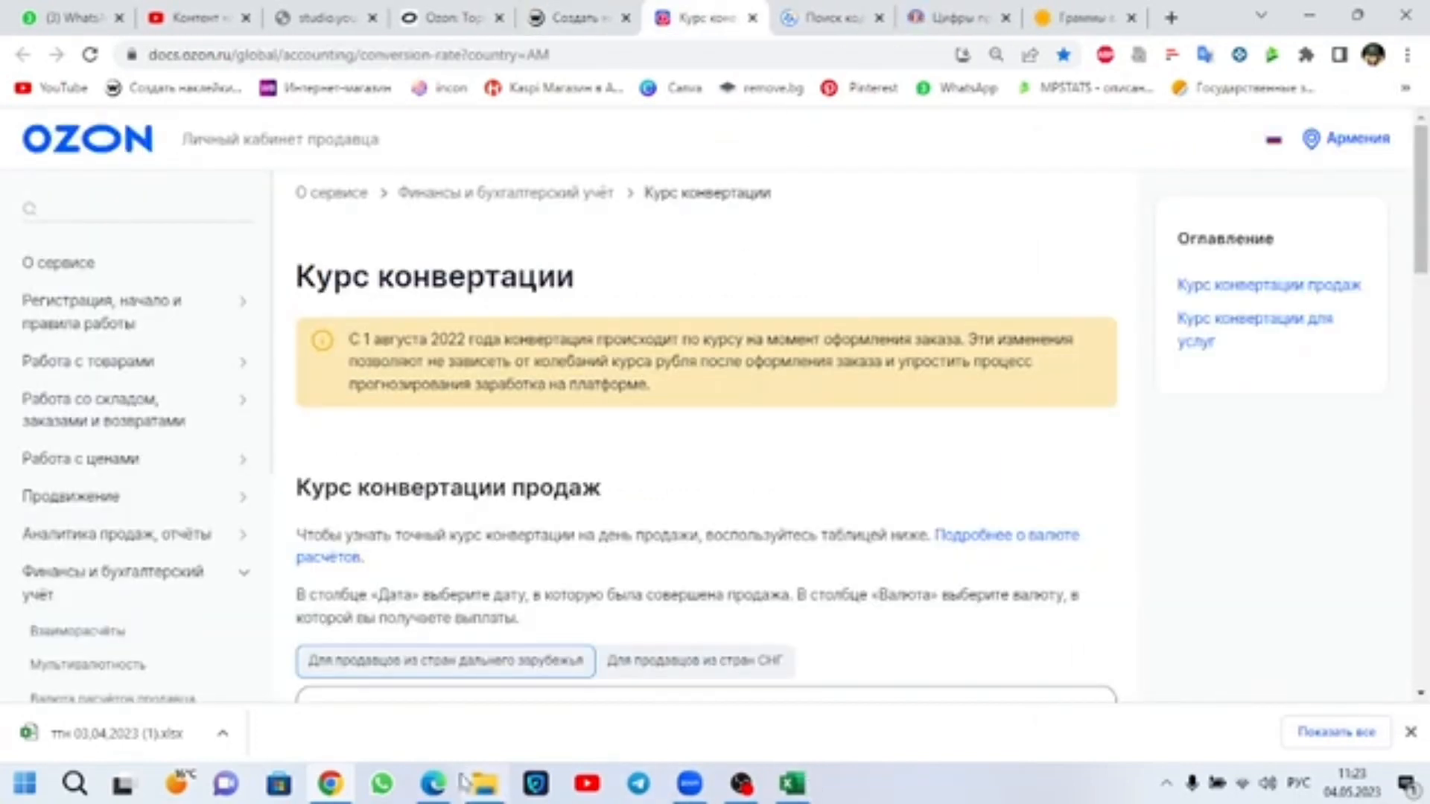
click(433, 784)
click(348, 782)
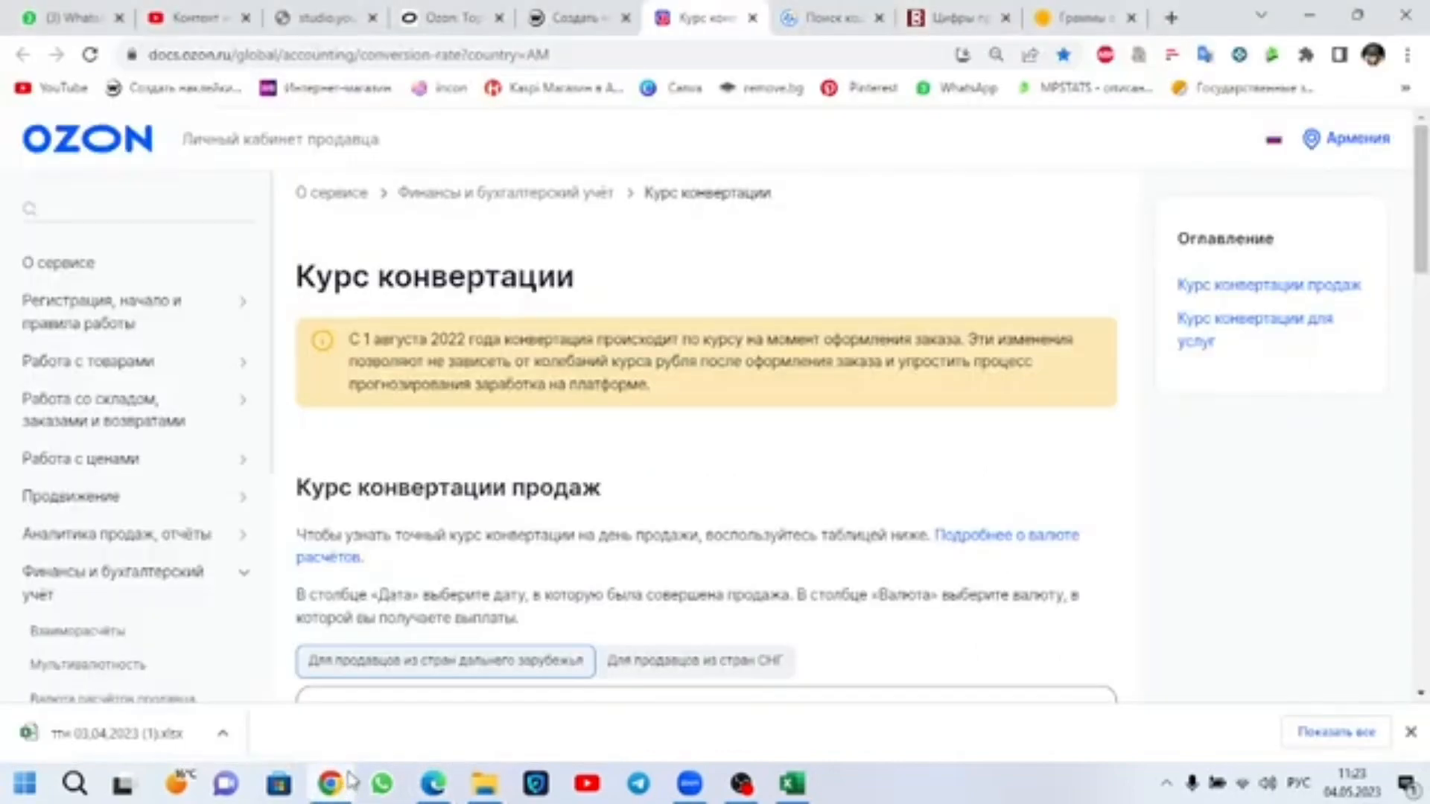
scroll(560, 529, down, 4)
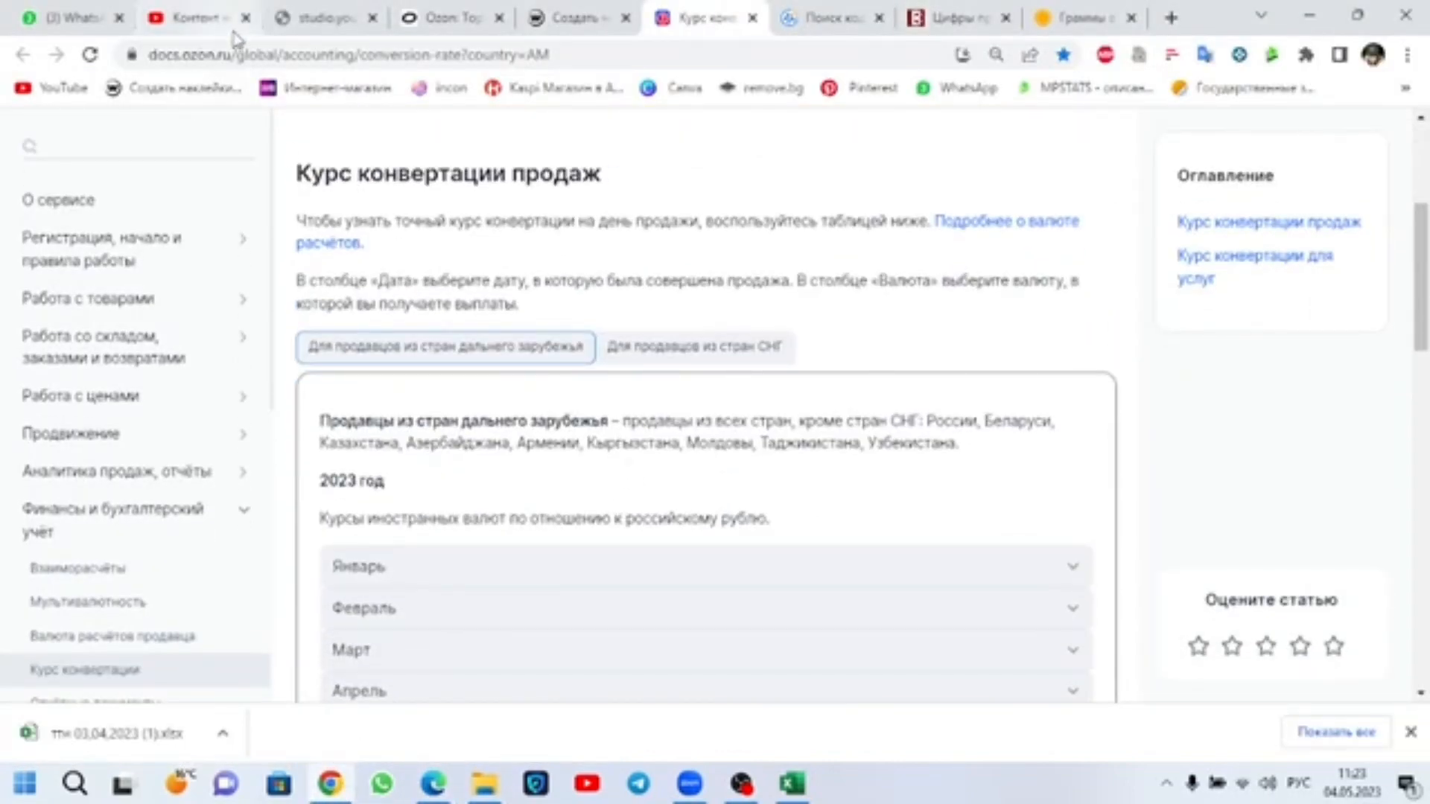
scroll(609, 432, down, 14)
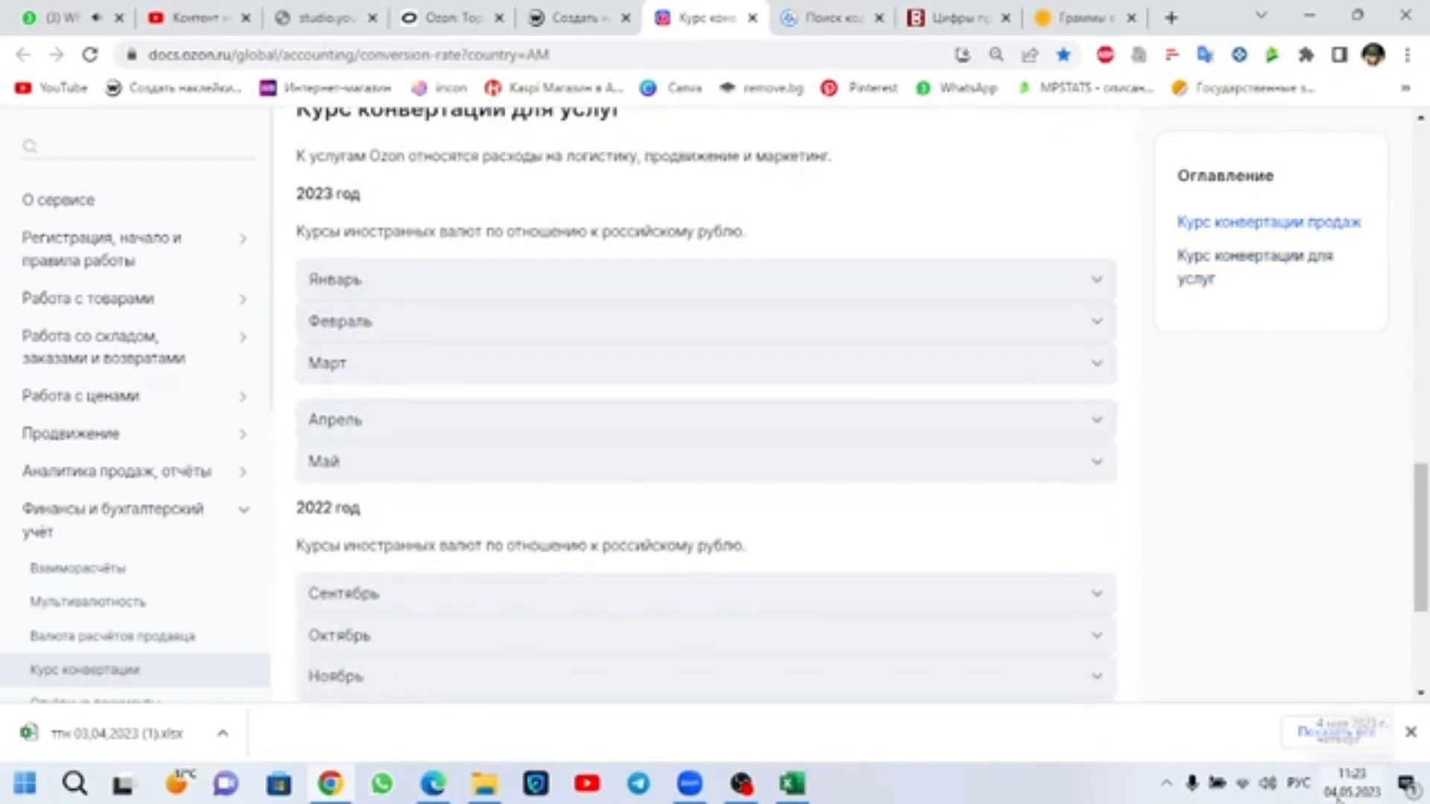
click(721, 471)
scroll(521, 522, down, 3)
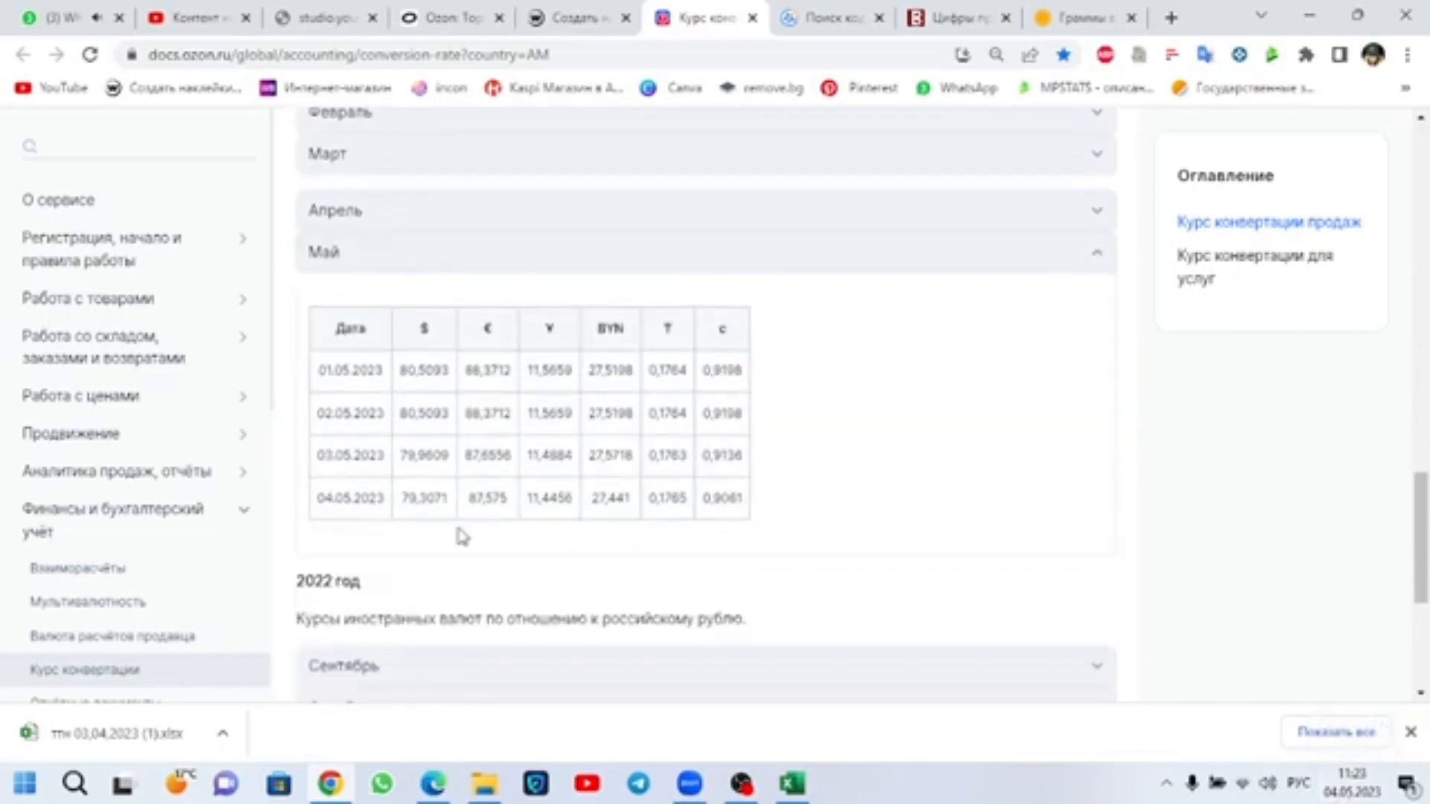
click(674, 323)
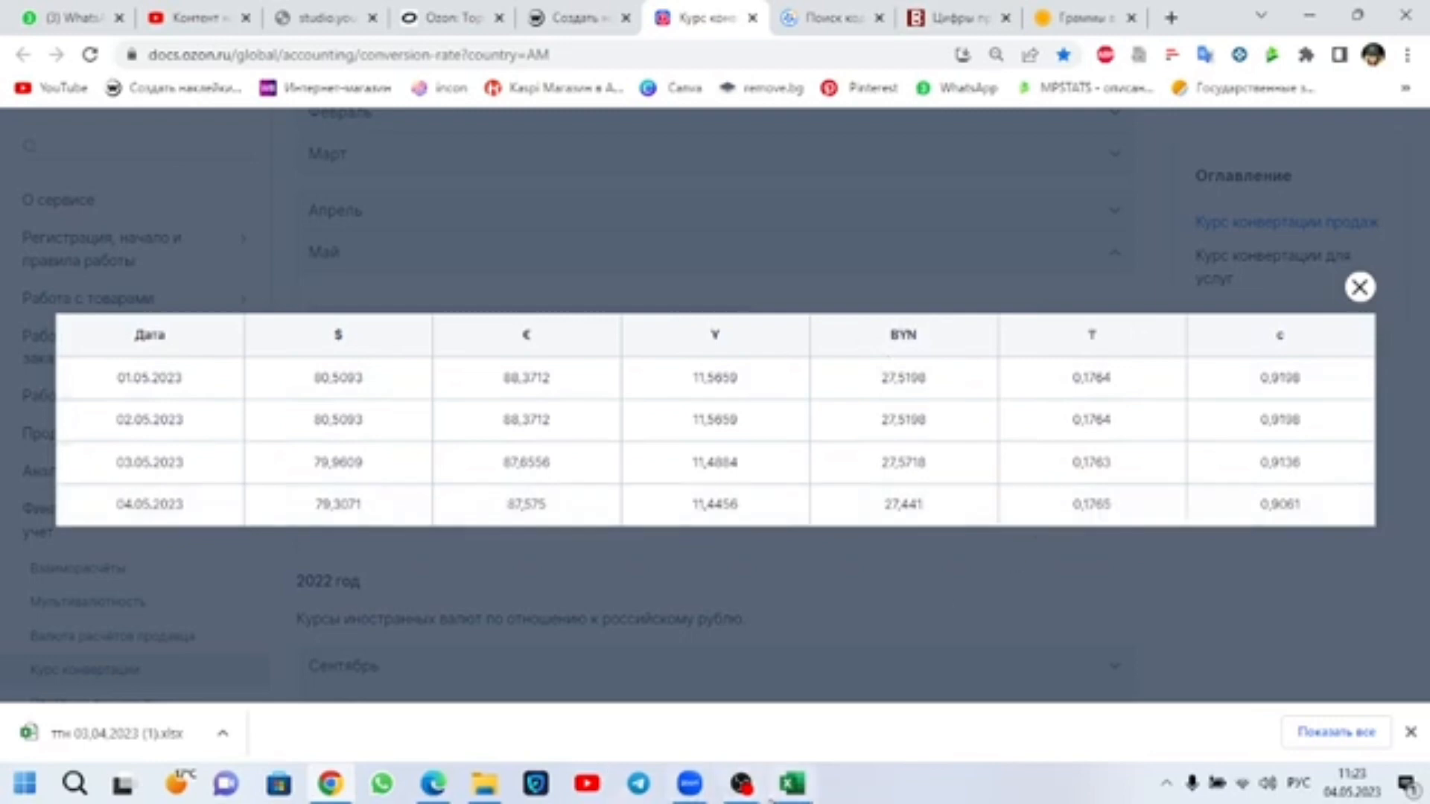
Step: Check the shipment's final cost in Edge and the 04.05.2023 tenge rate in Chrome, then set cargo item 1's price and sum to 6084 in Excel
click(431, 786)
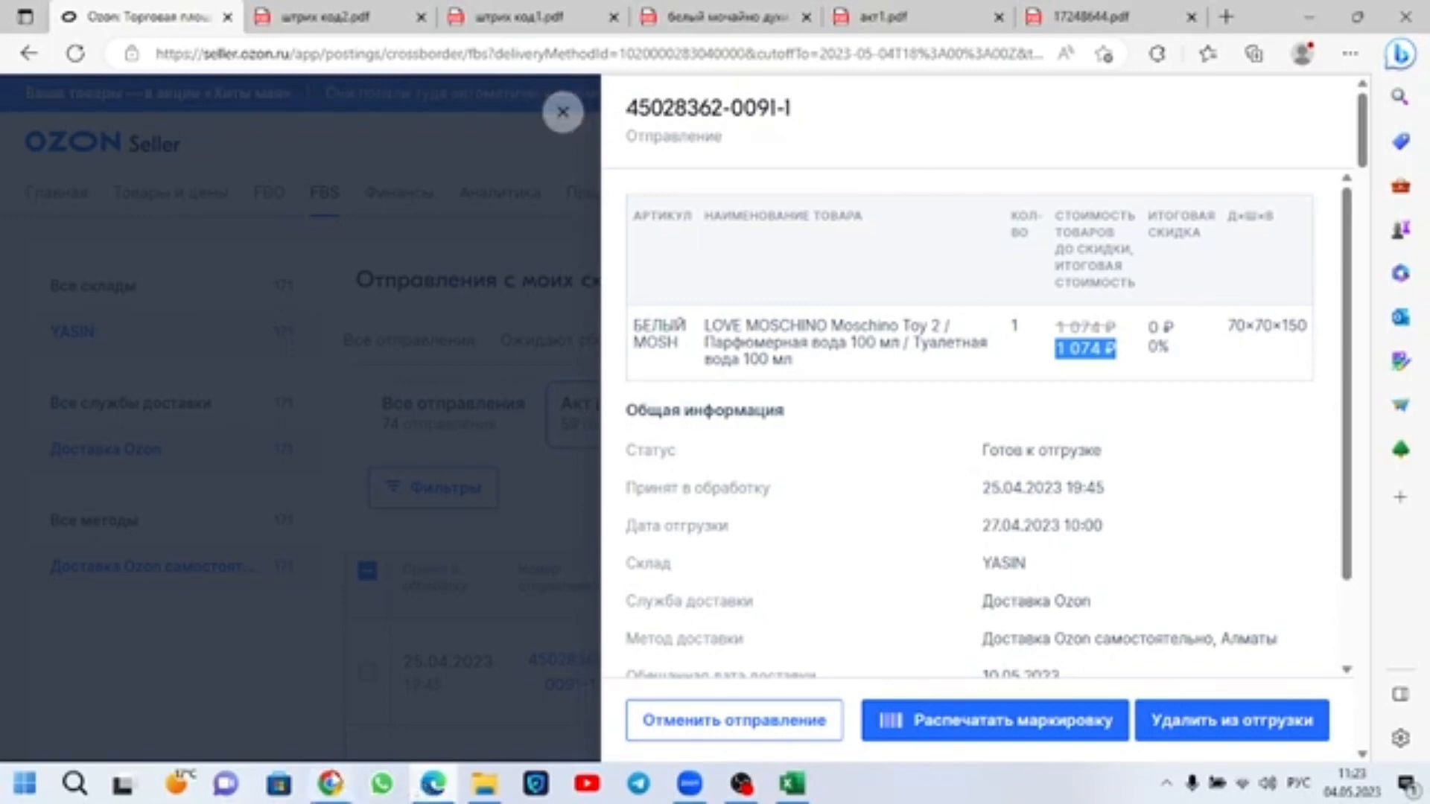
click(330, 787)
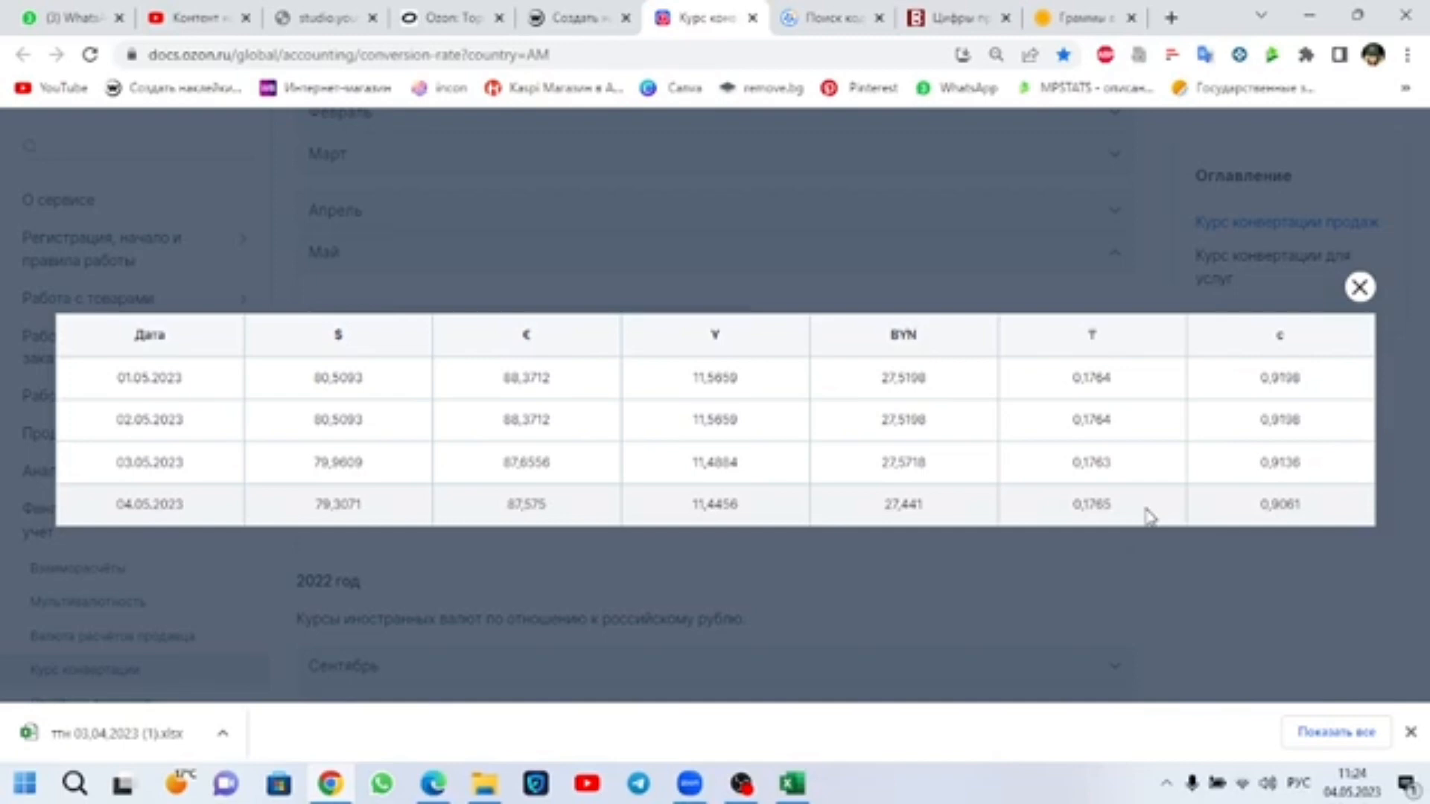
click(793, 783)
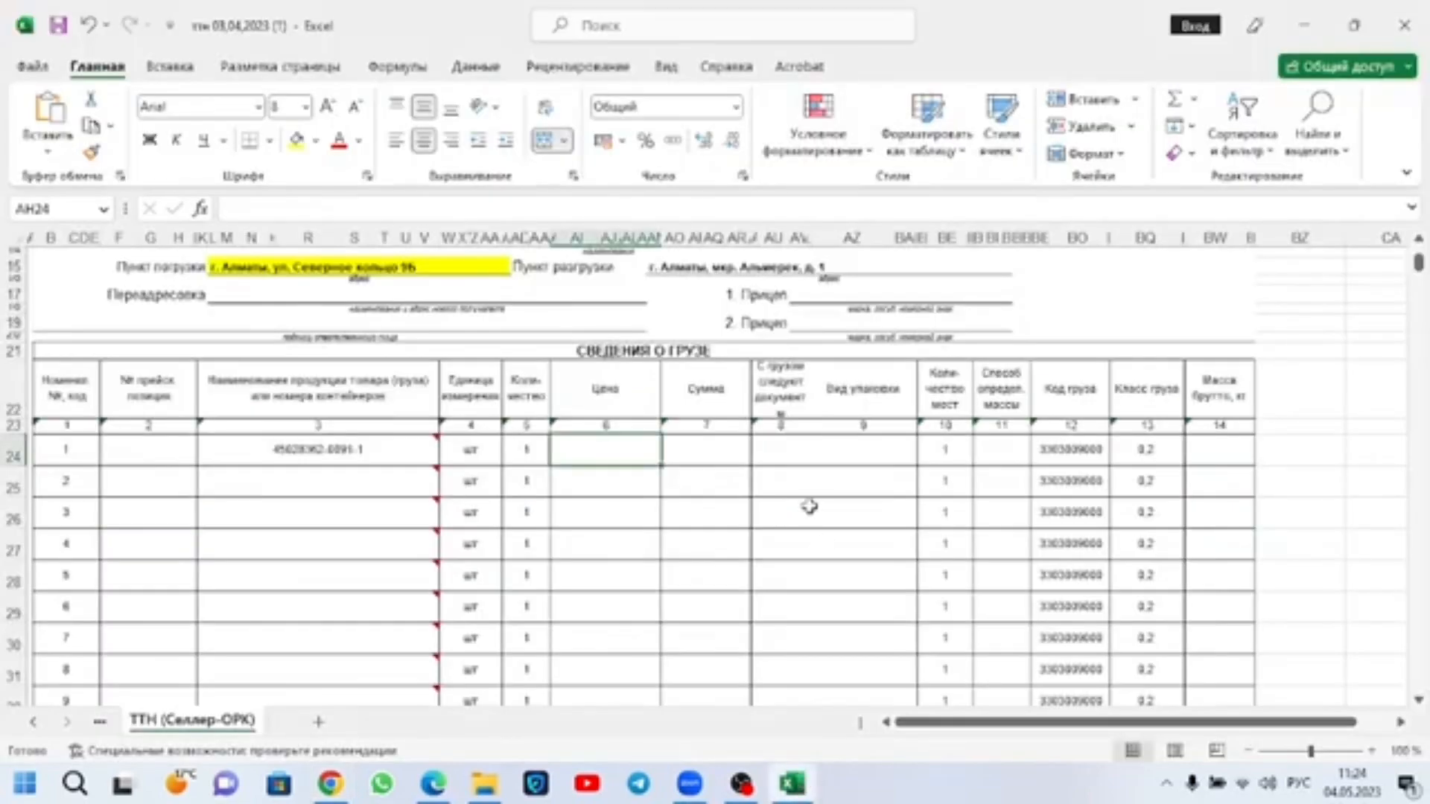
text(60)
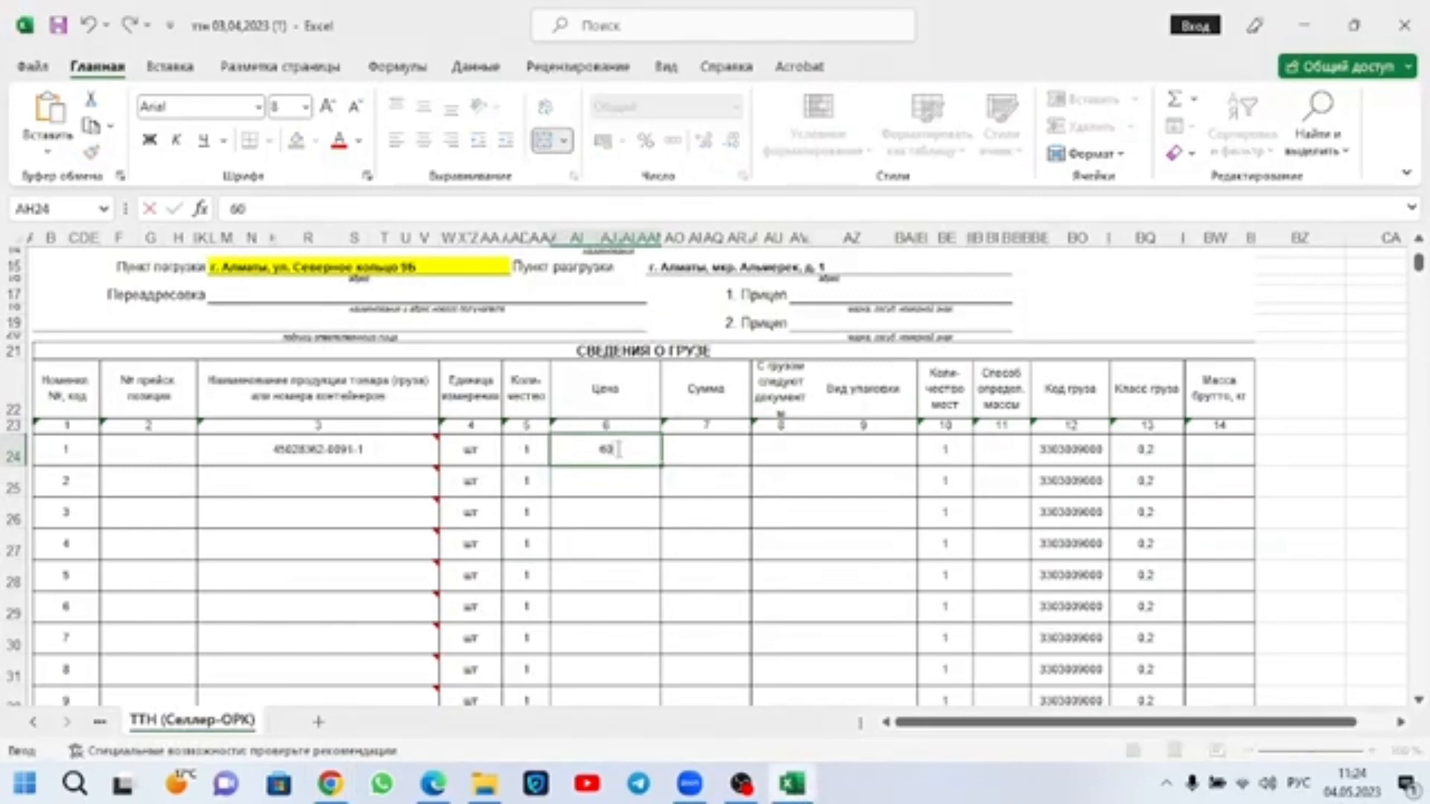
text(84)
key(Tab)
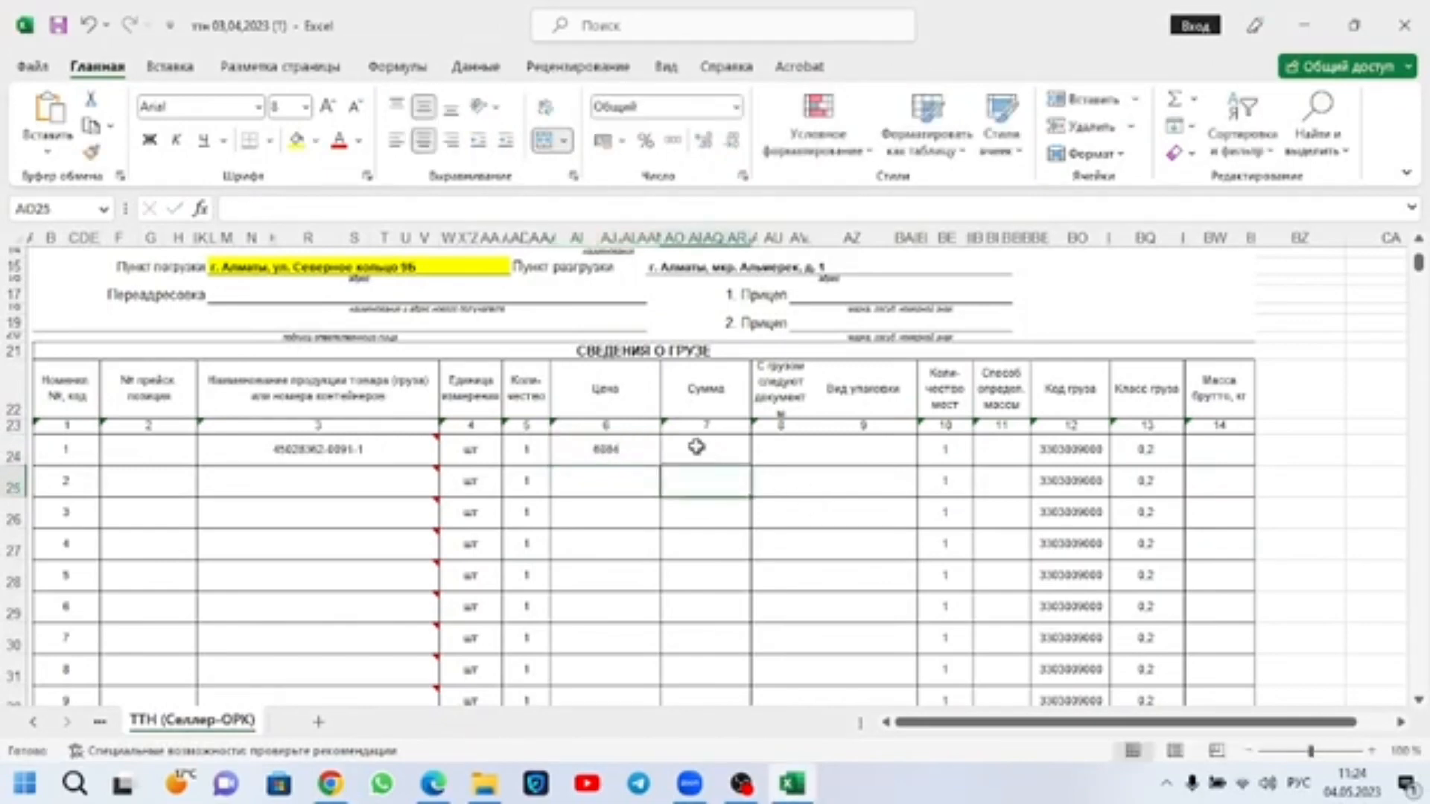
text(6084)
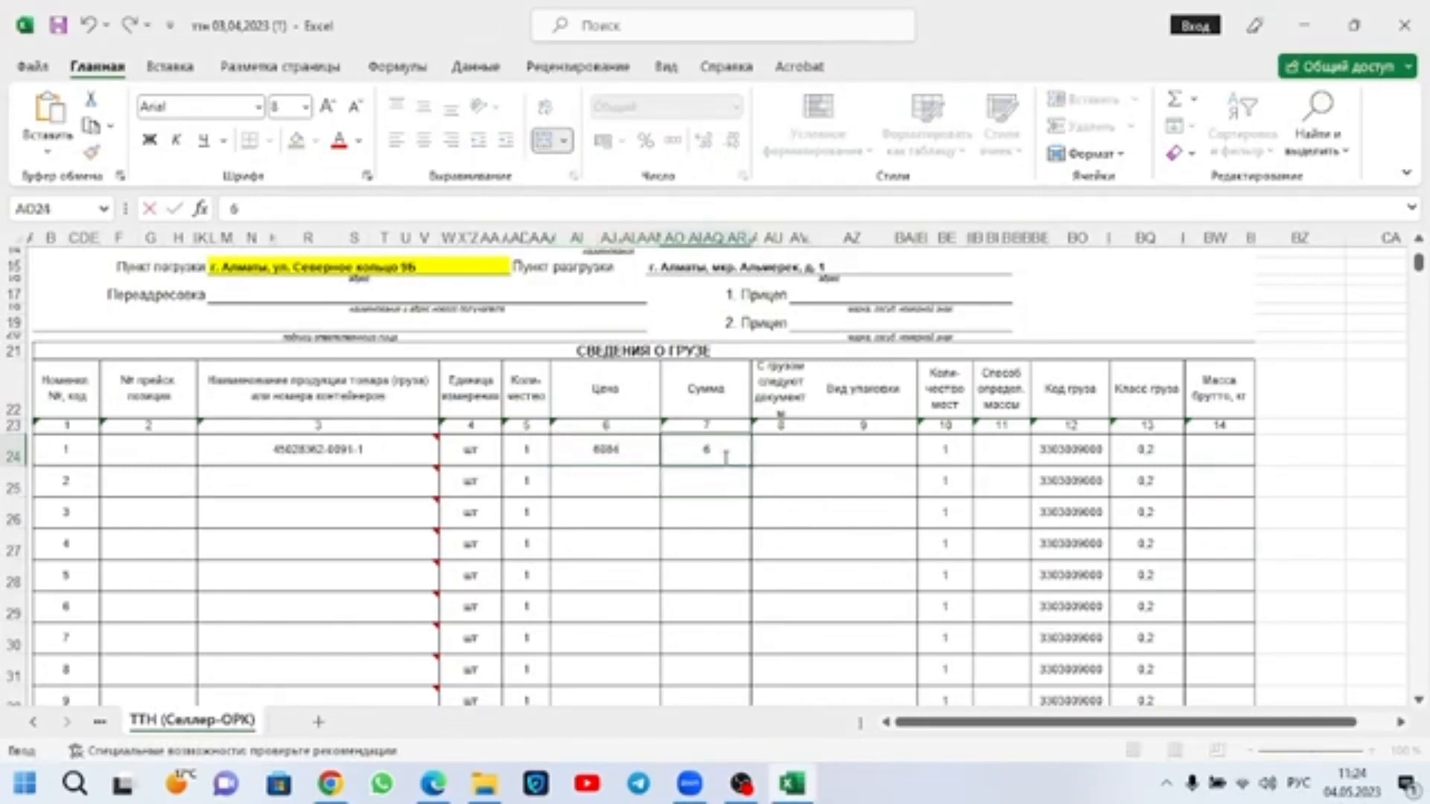
click(789, 451)
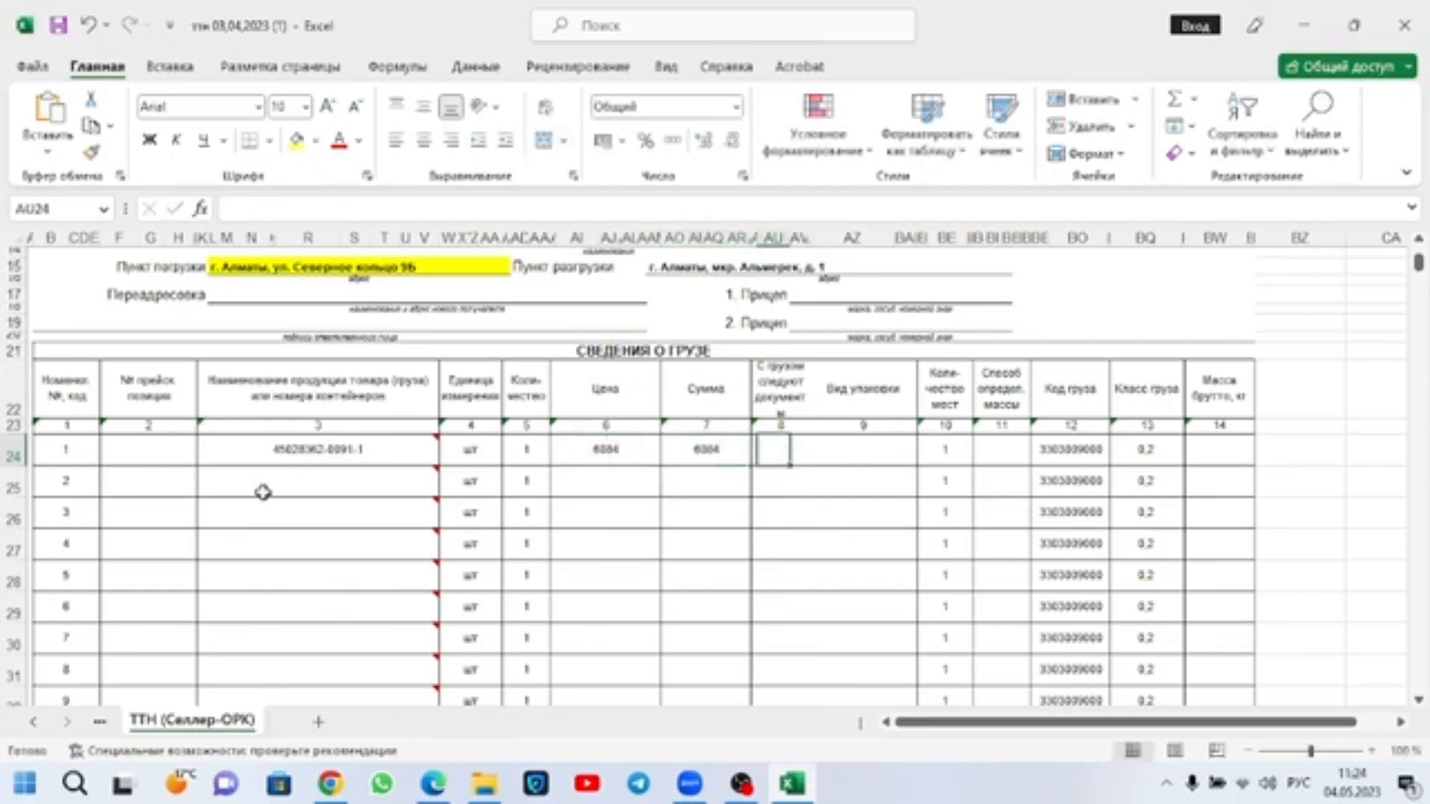
Step: Copy the чай shipment's number from its details in Edge into cargo item 2's product name cell, K25, in the Excel waybill
click(433, 784)
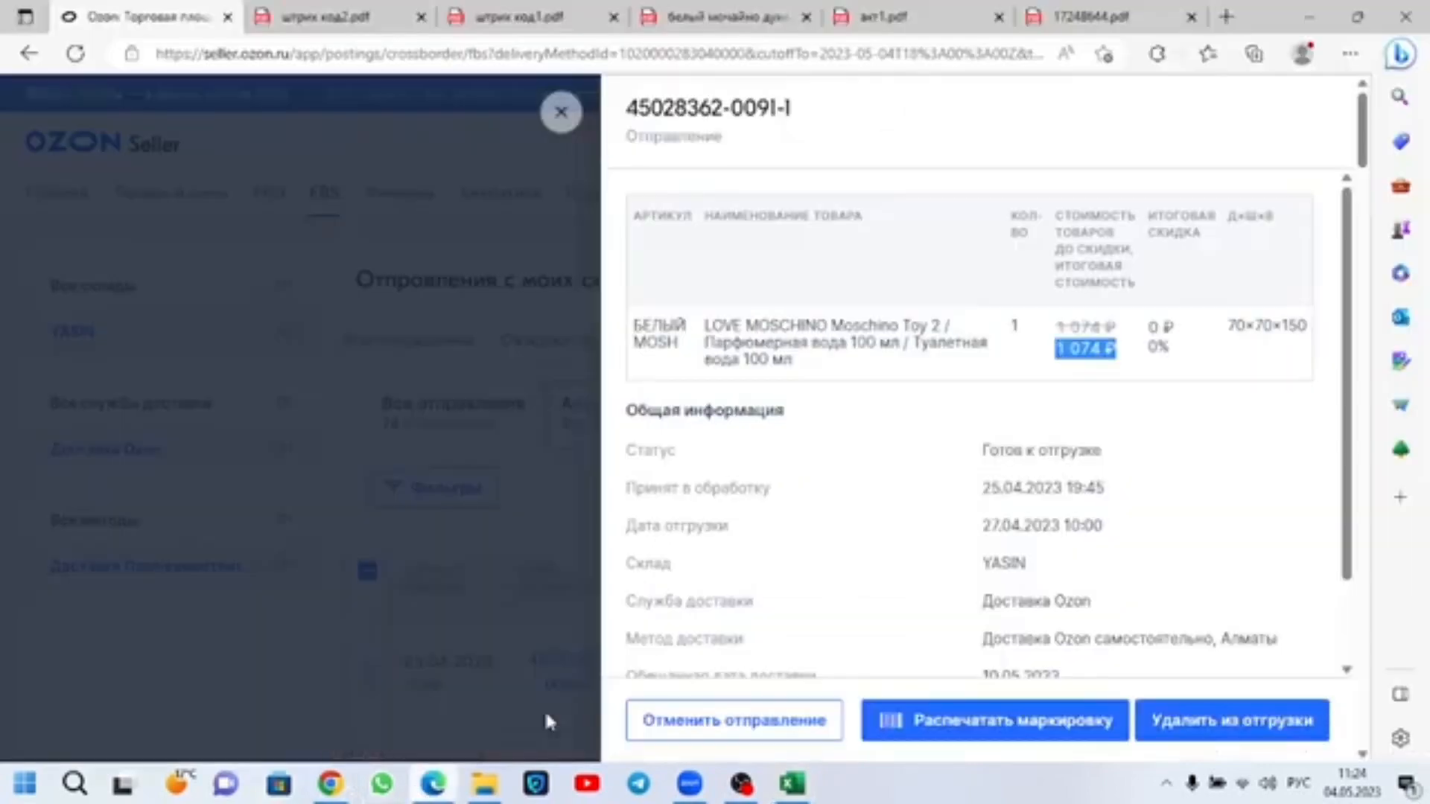
click(525, 439)
scroll(525, 555, down, 3)
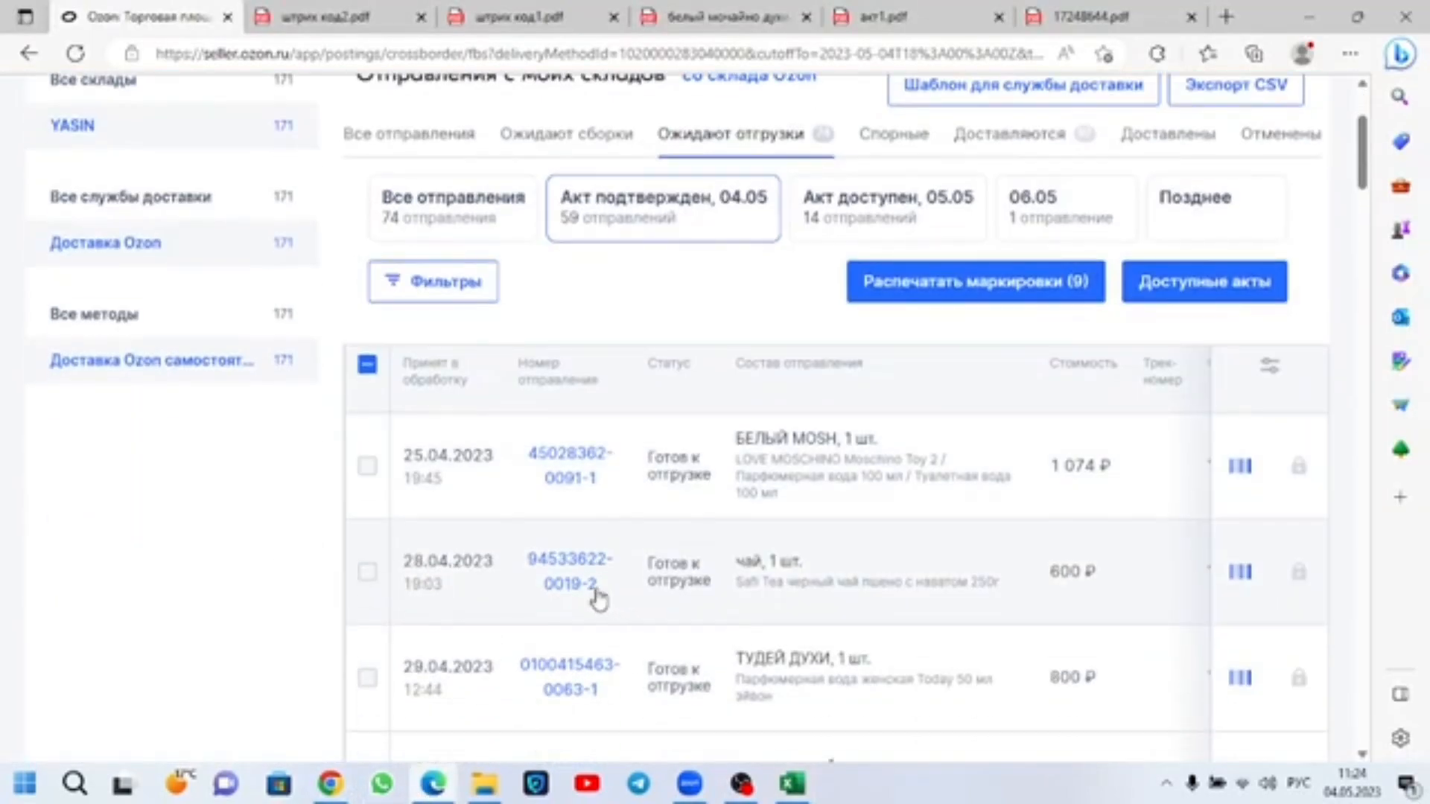
click(542, 569)
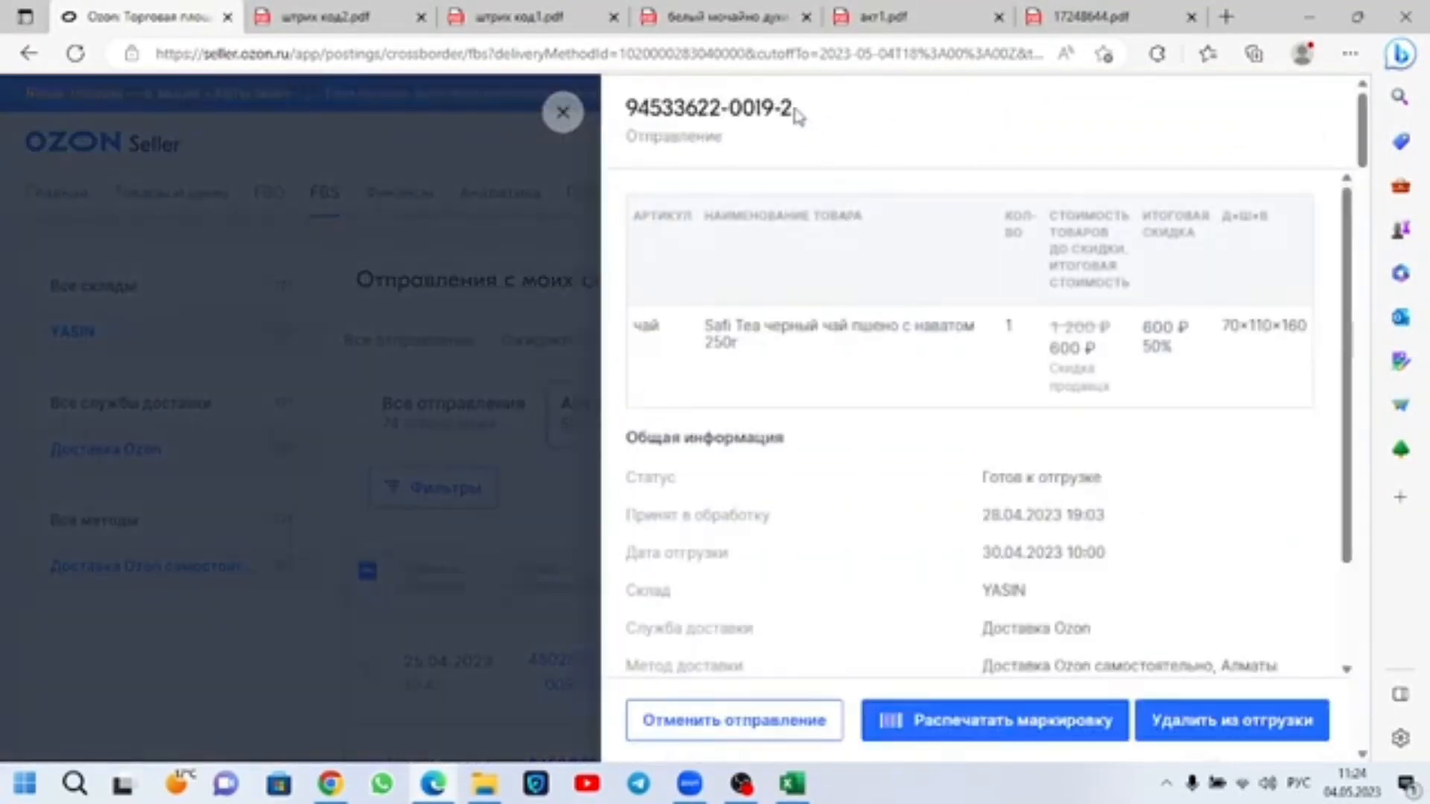
drag(794, 109, 625, 109)
key(ctrl+c)
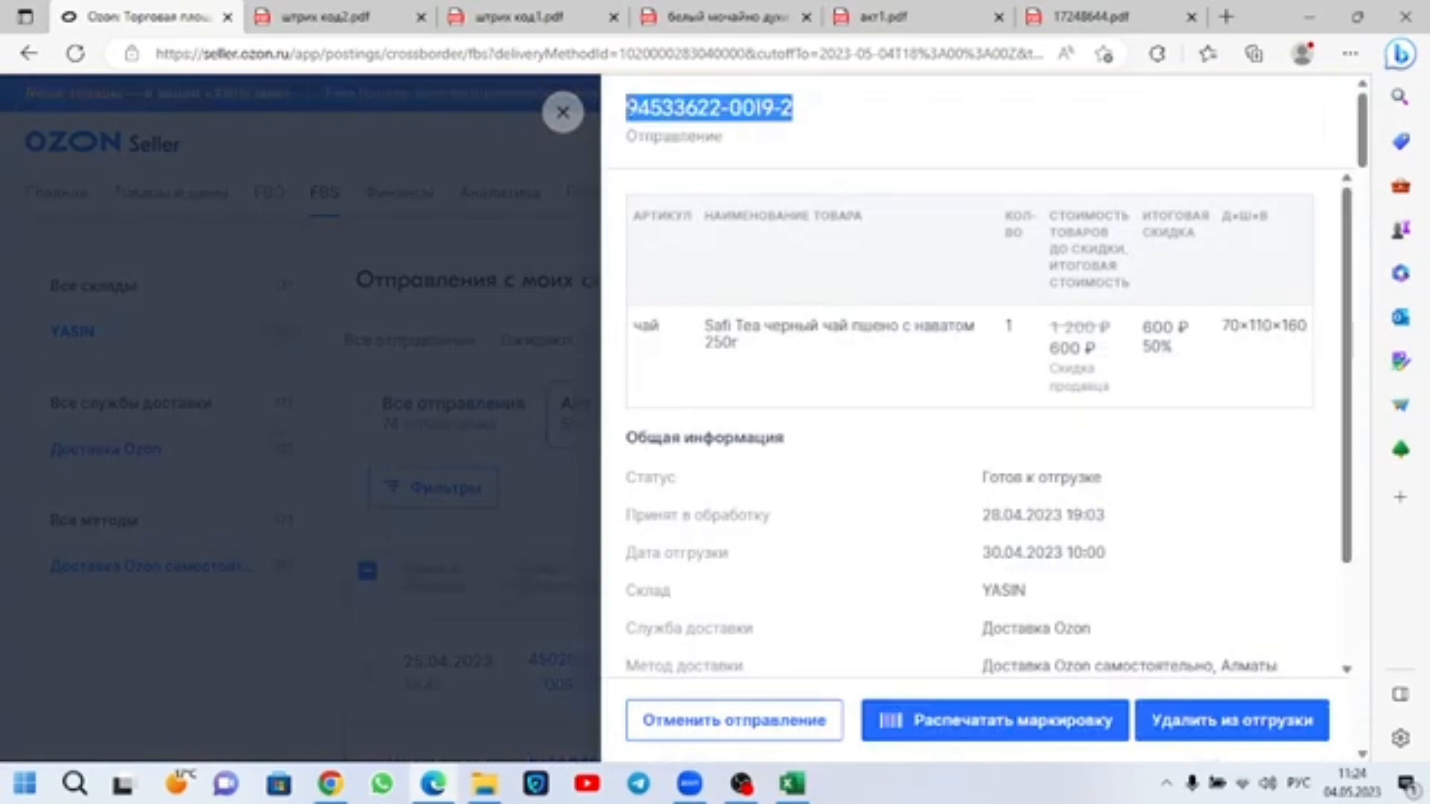
click(792, 784)
click(300, 484)
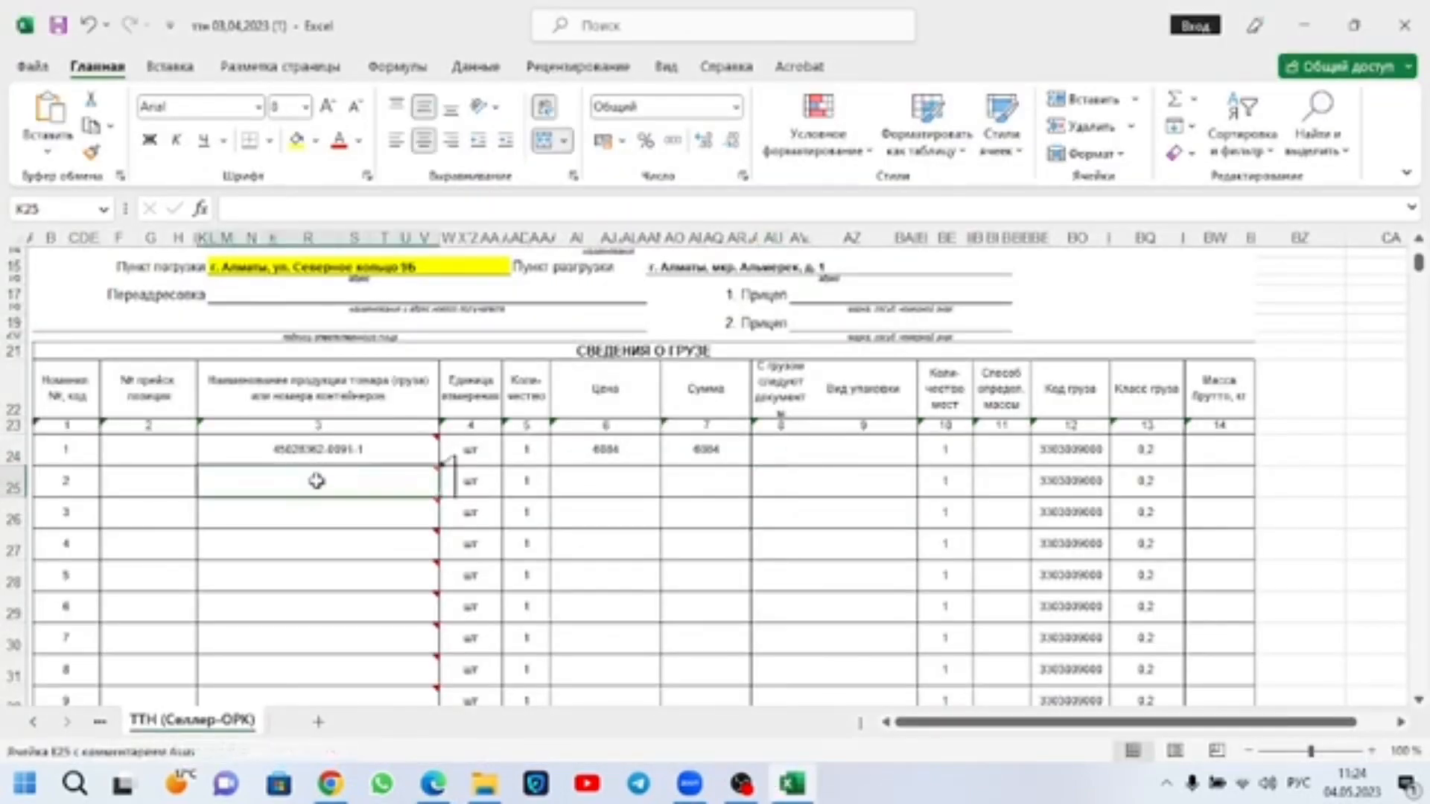
double_click(304, 483)
key(ctrl+v)
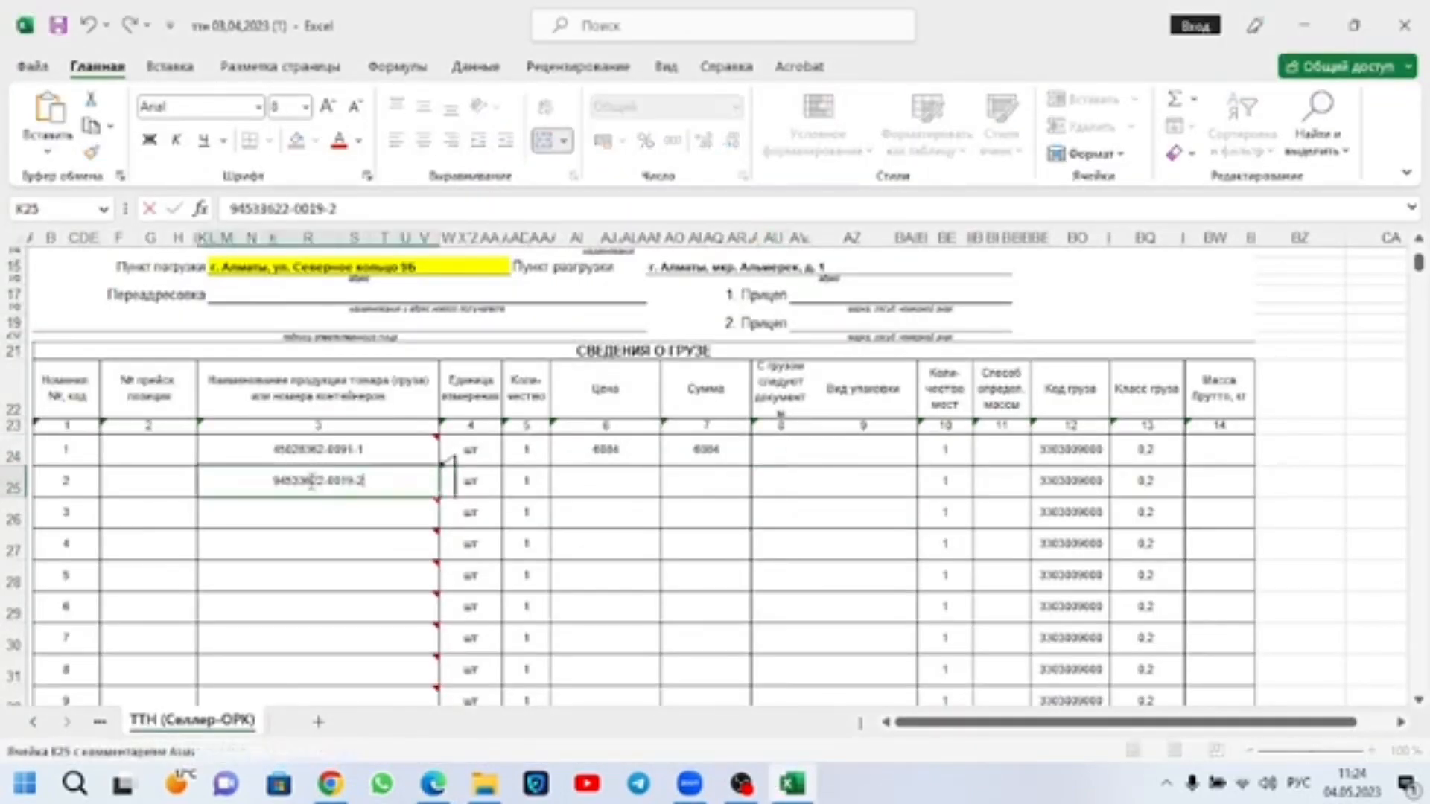
Step: Check the чай shipment's final cost in Edge, then set cargo item 2's price and sum to 3399 in Excel
click(601, 481)
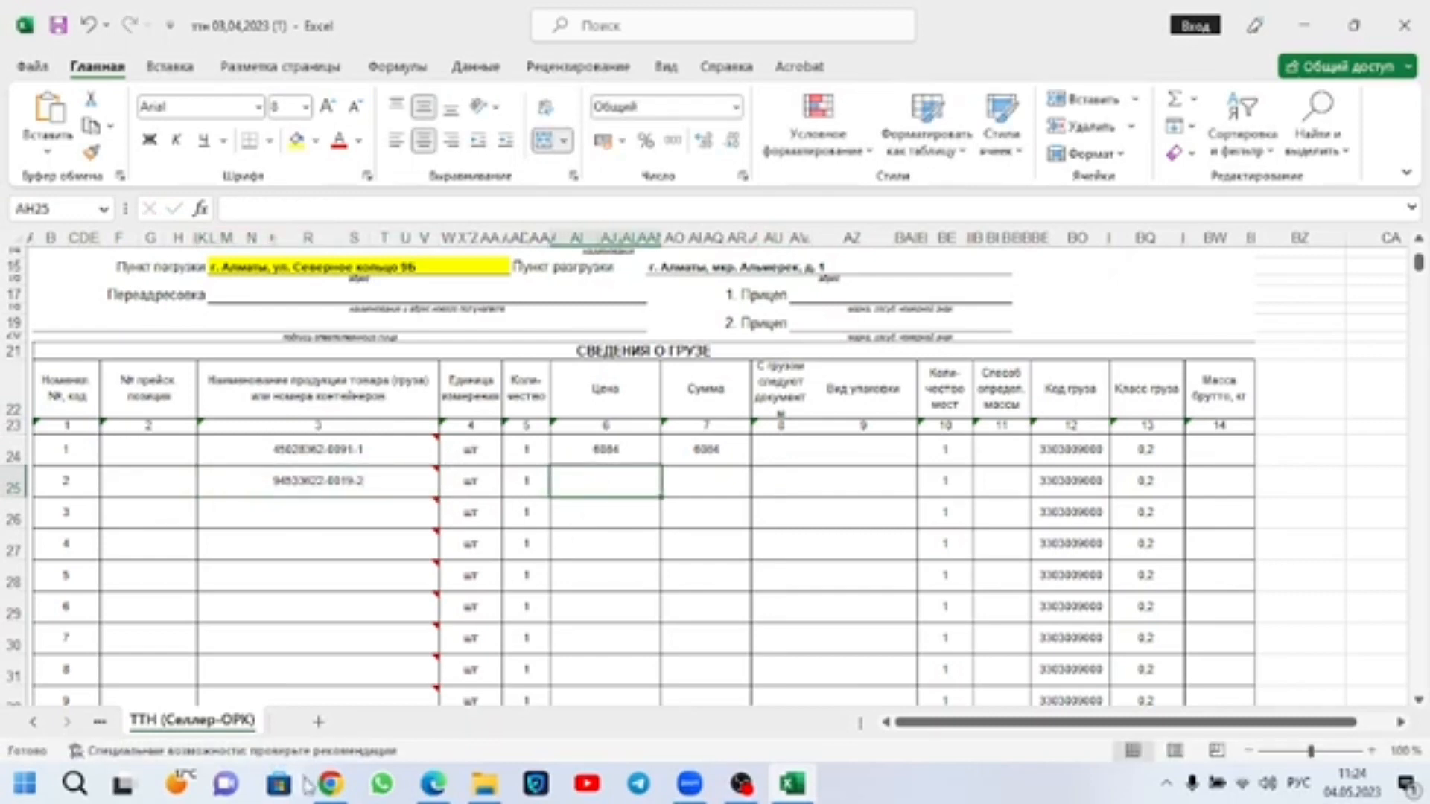
click(450, 792)
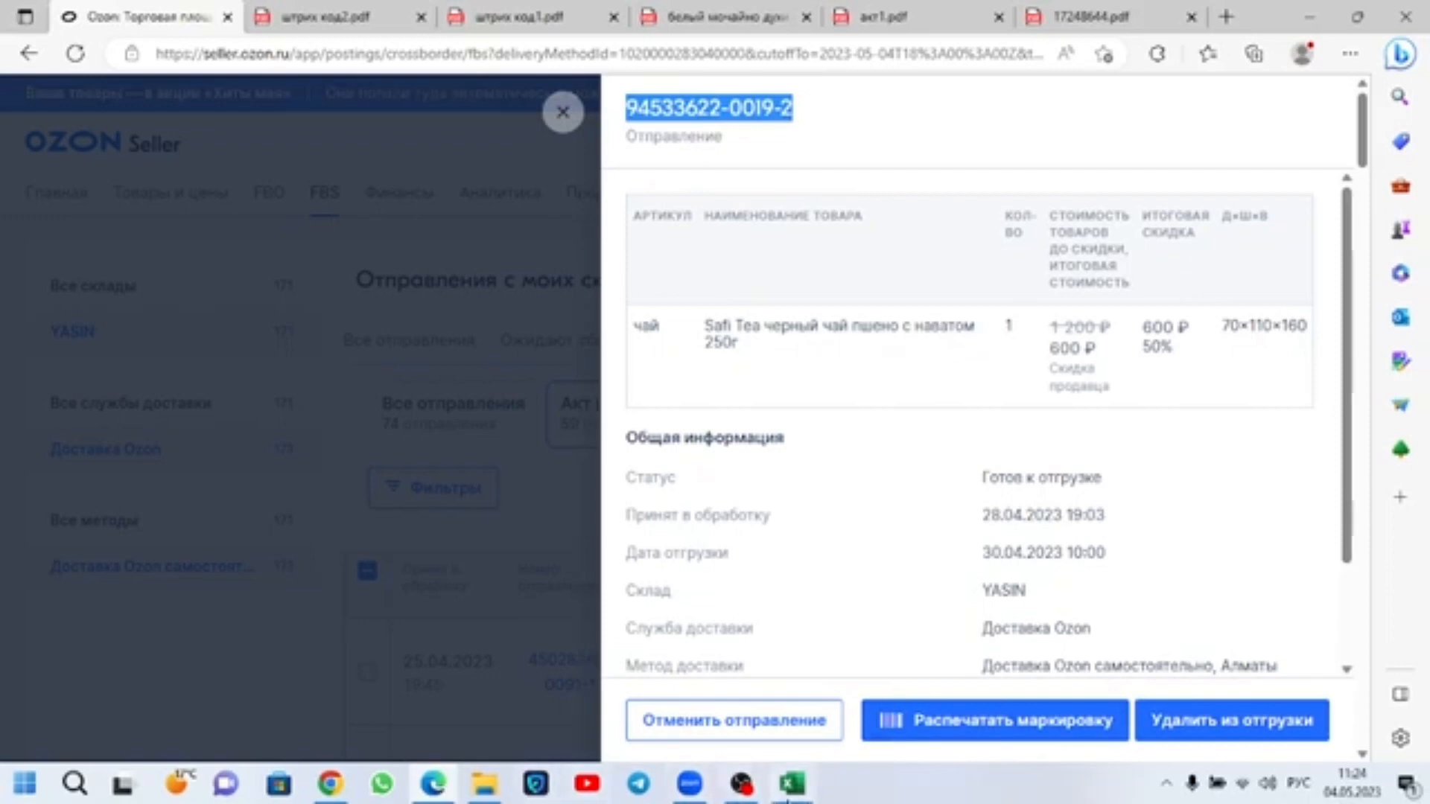
click(801, 782)
text(33)
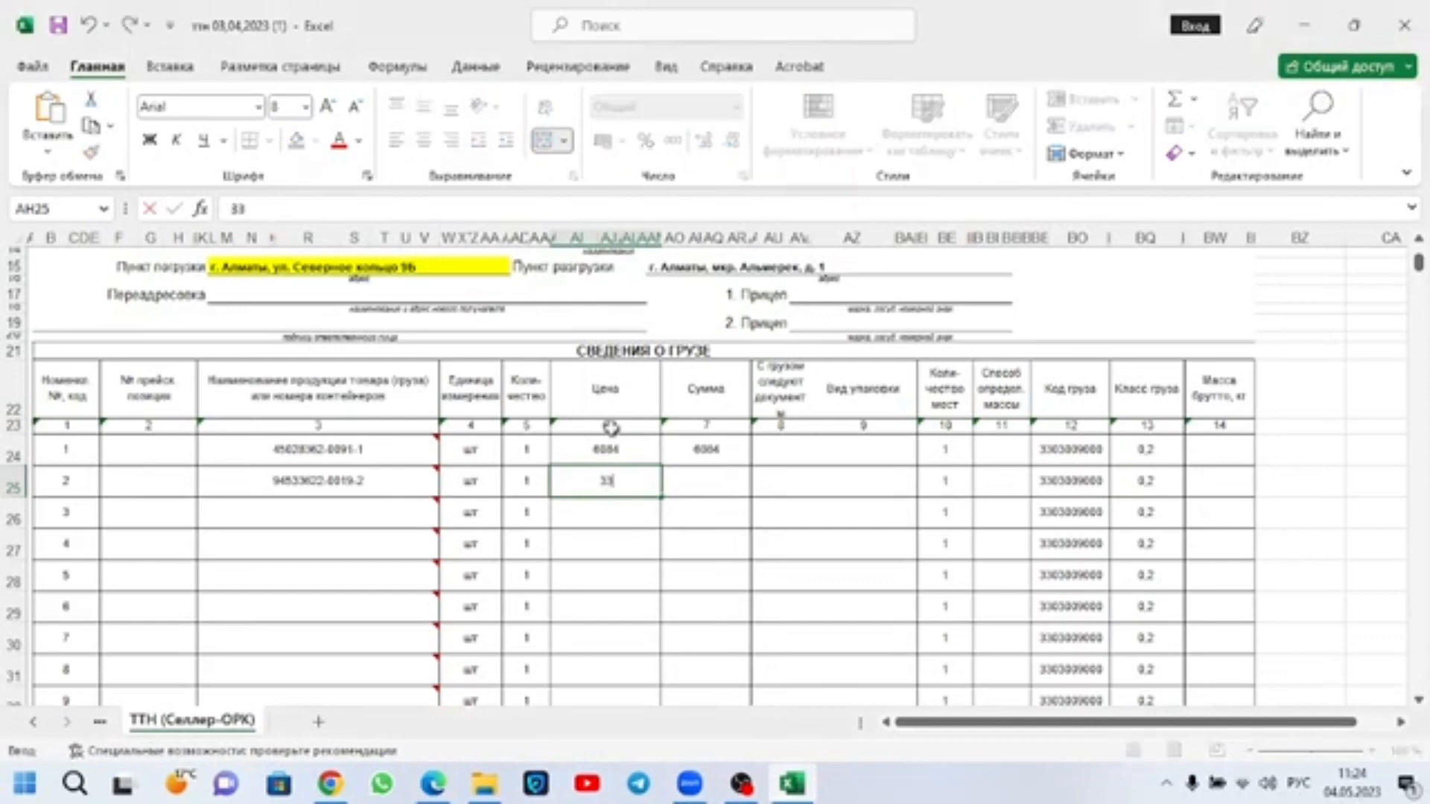
text(99)
click(723, 480)
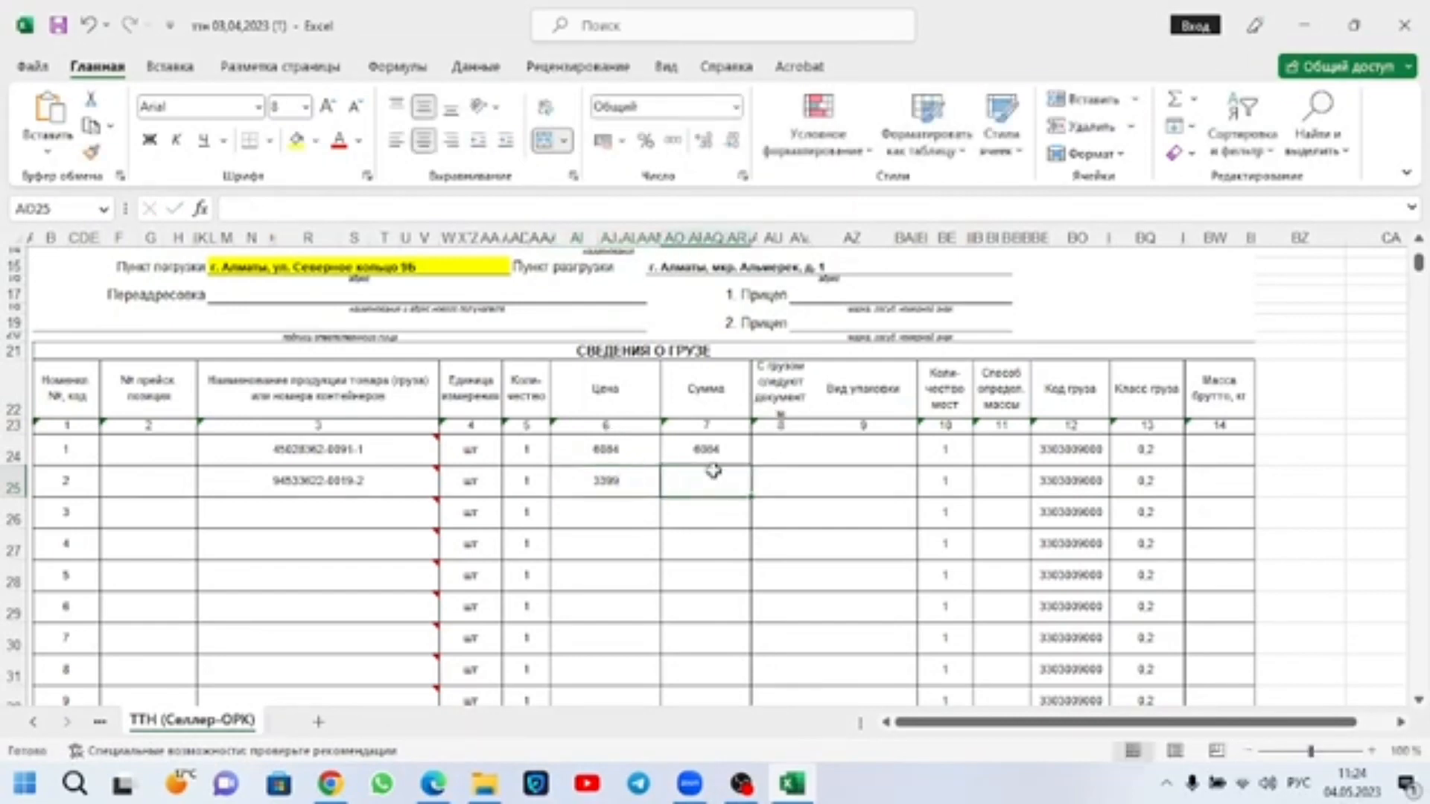
text(3399)
click(771, 510)
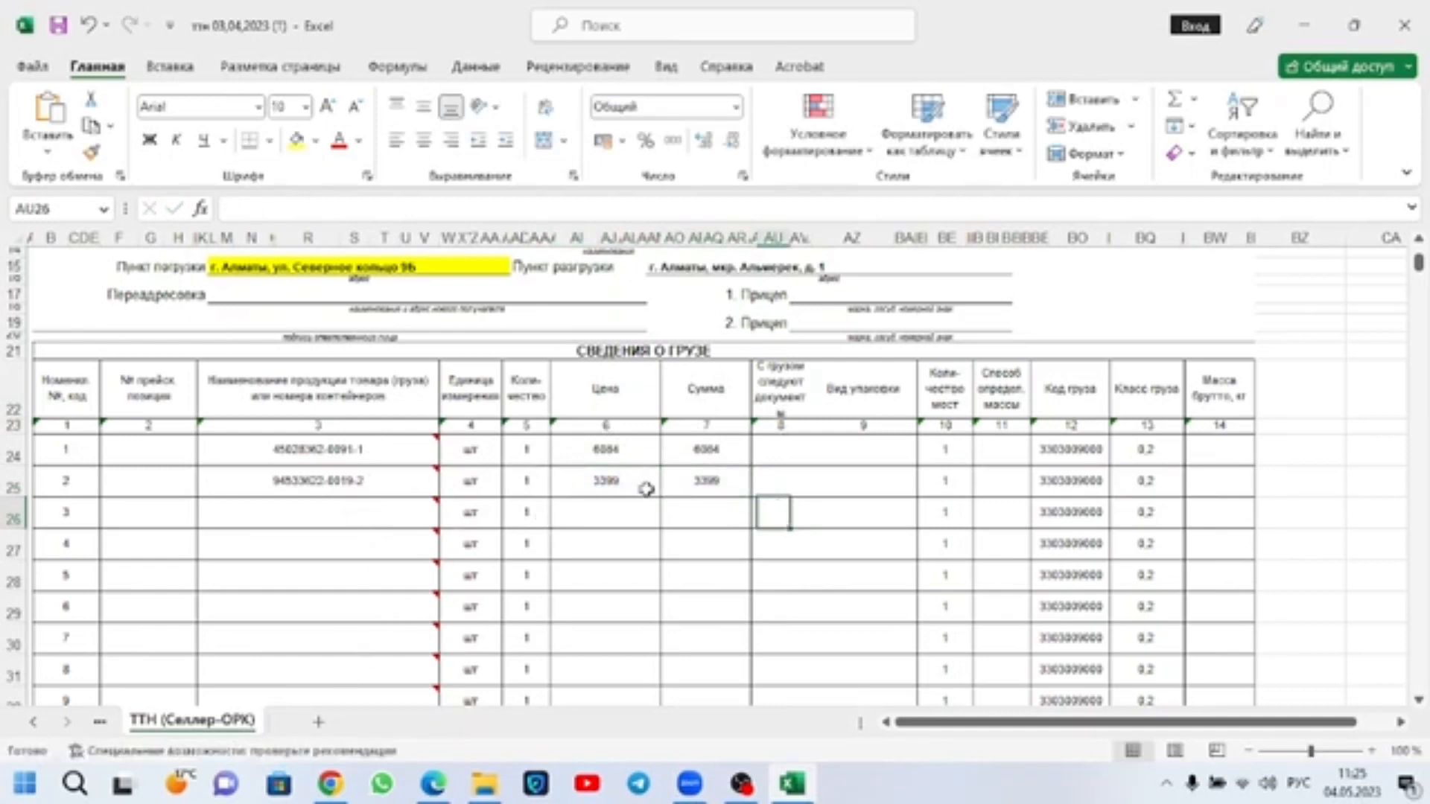
Step: Select cargo item 1's Код груза cell, then close Chrome's enlarged rate table and go to the open tnved.info page, highlighting its address
click(1083, 450)
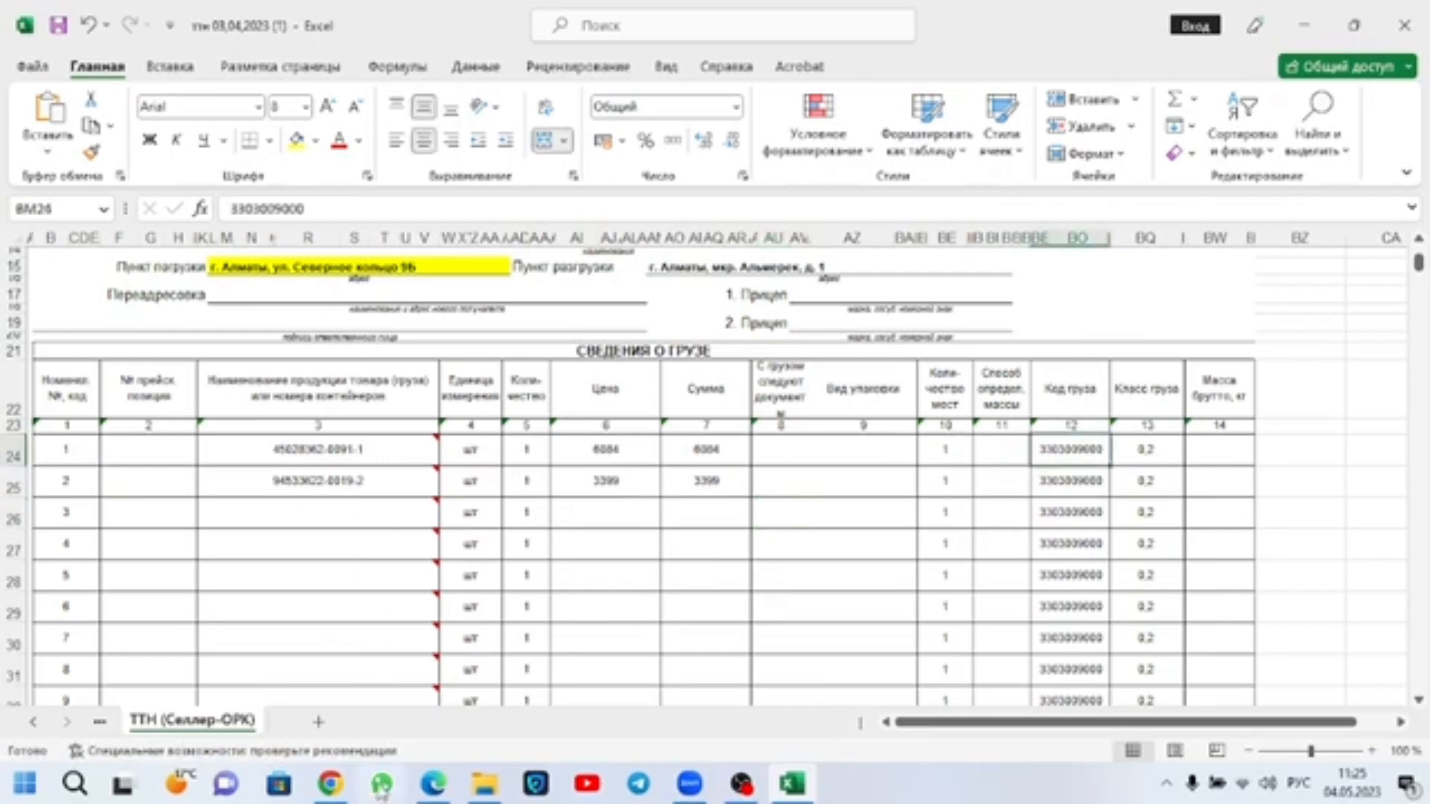
click(332, 784)
click(372, 686)
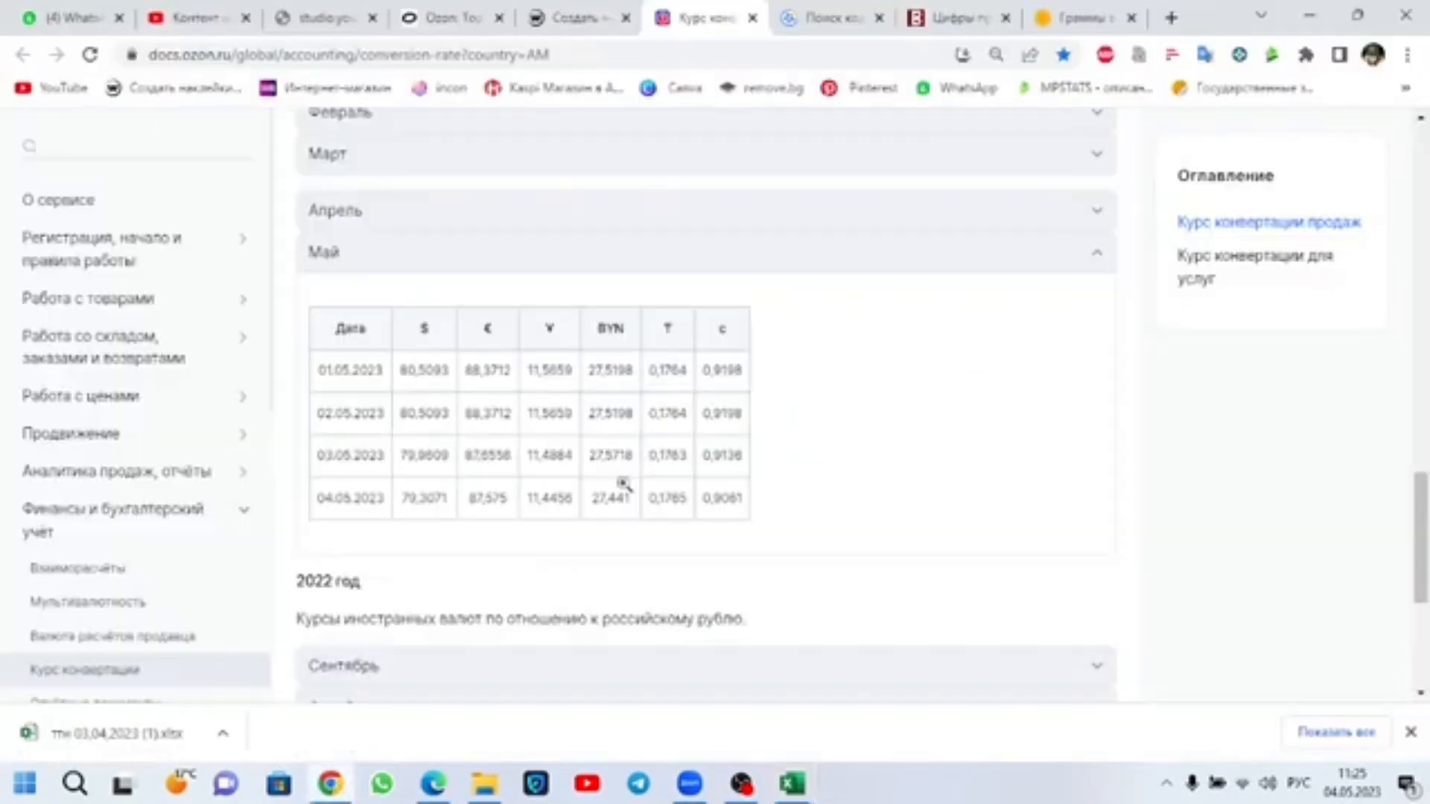
click(827, 18)
drag(215, 55, 155, 55)
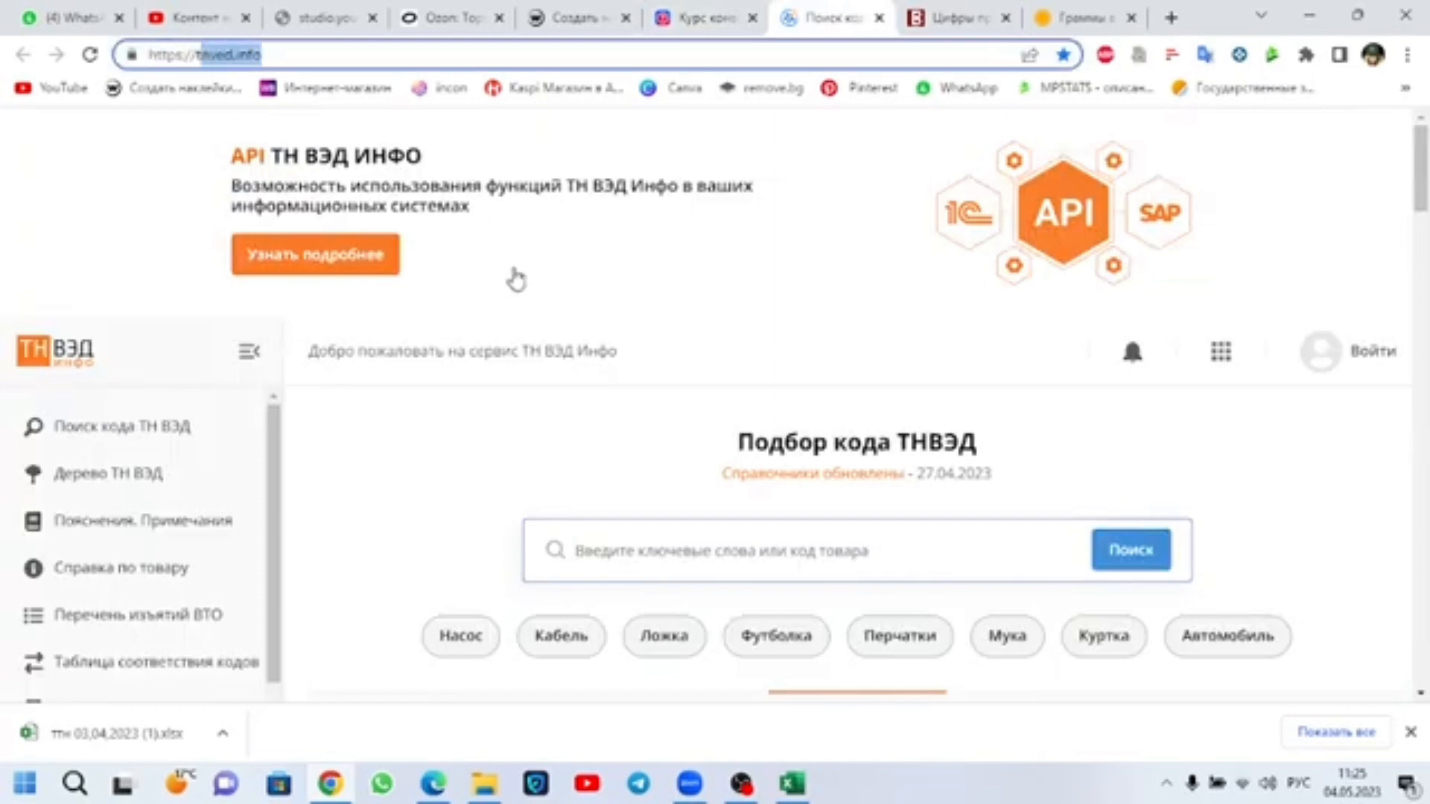
Step: Search tnved.info for the product keyword "духи" and examine the matching ТН ВЭД code
scroll(601, 318, down, 3)
click(616, 331)
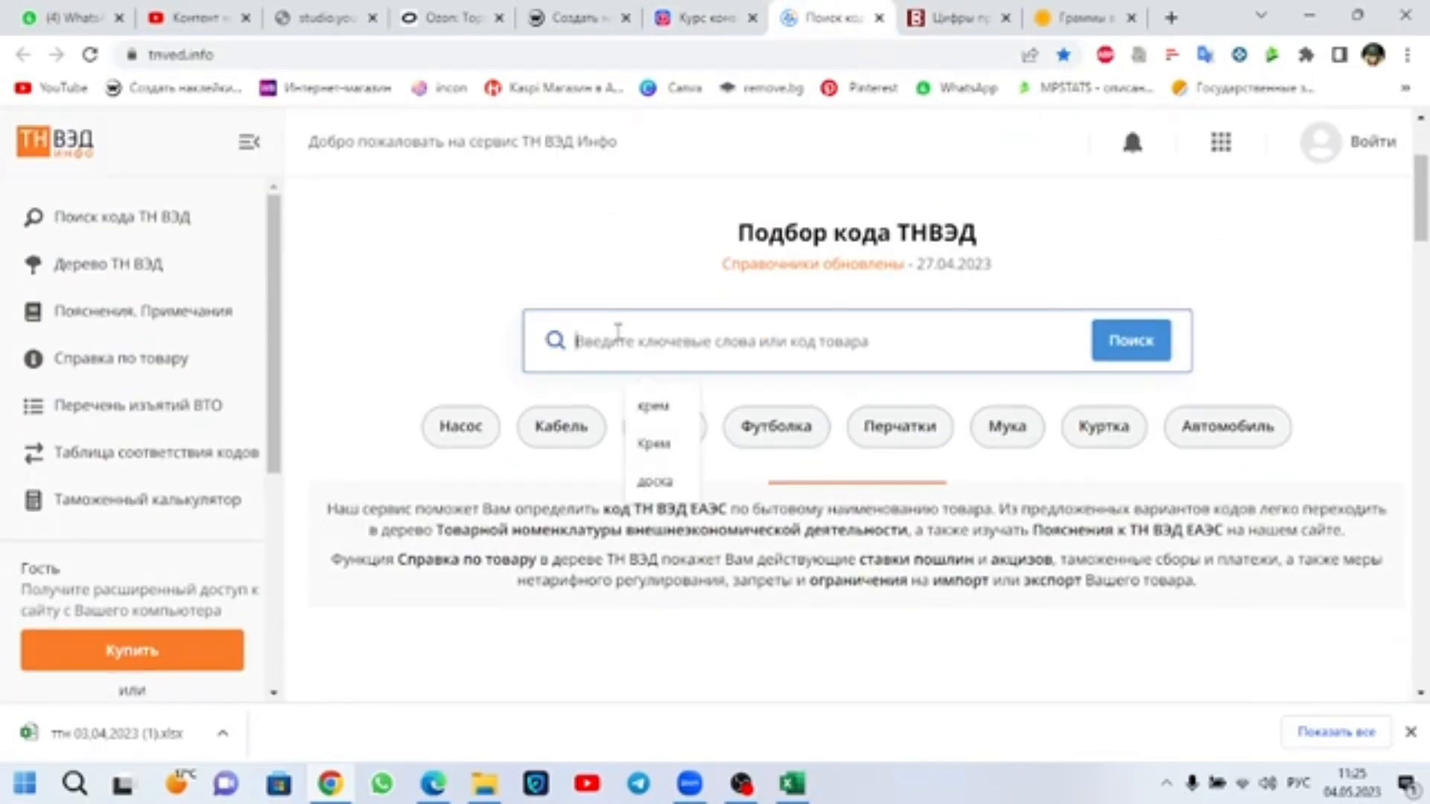
text(духи)
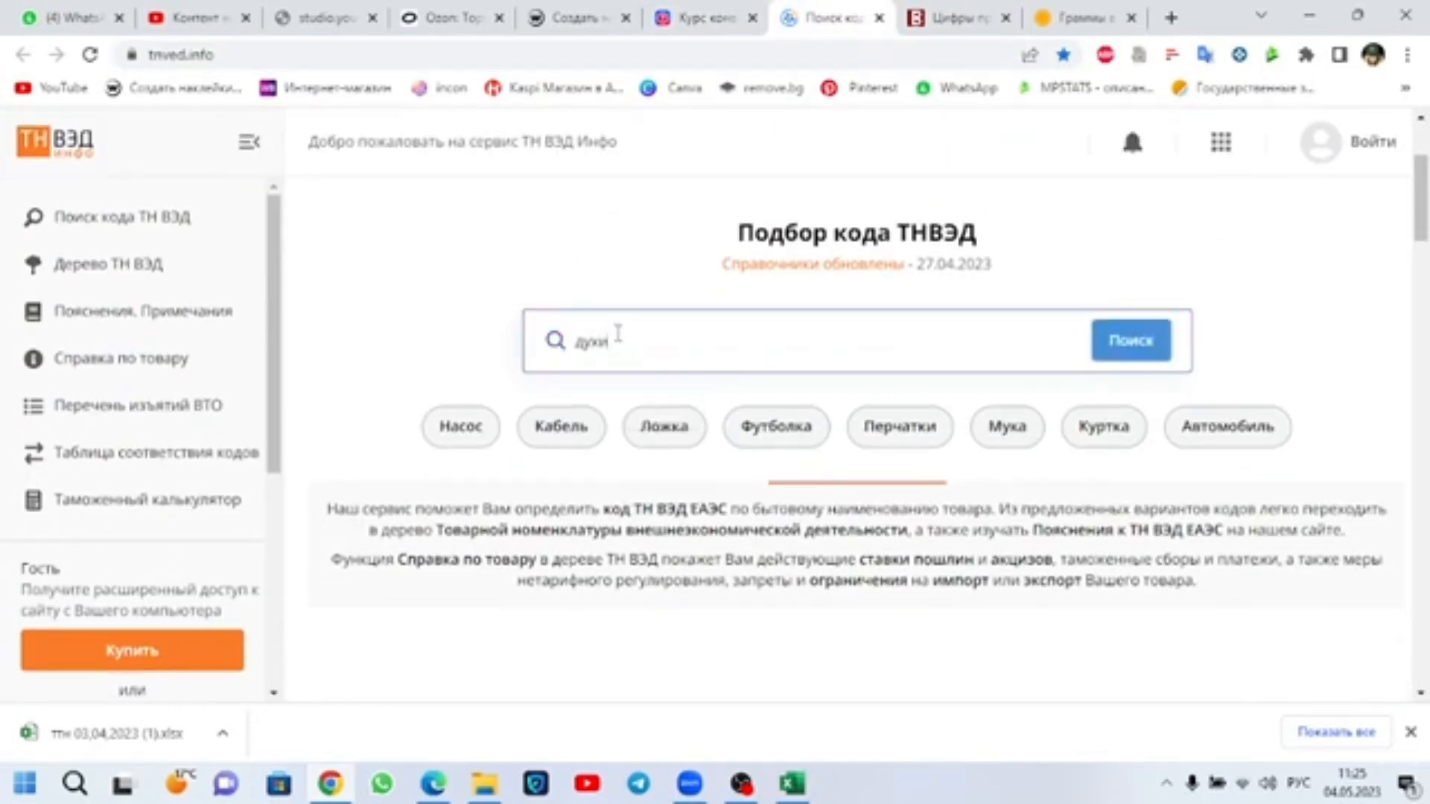
click(1156, 333)
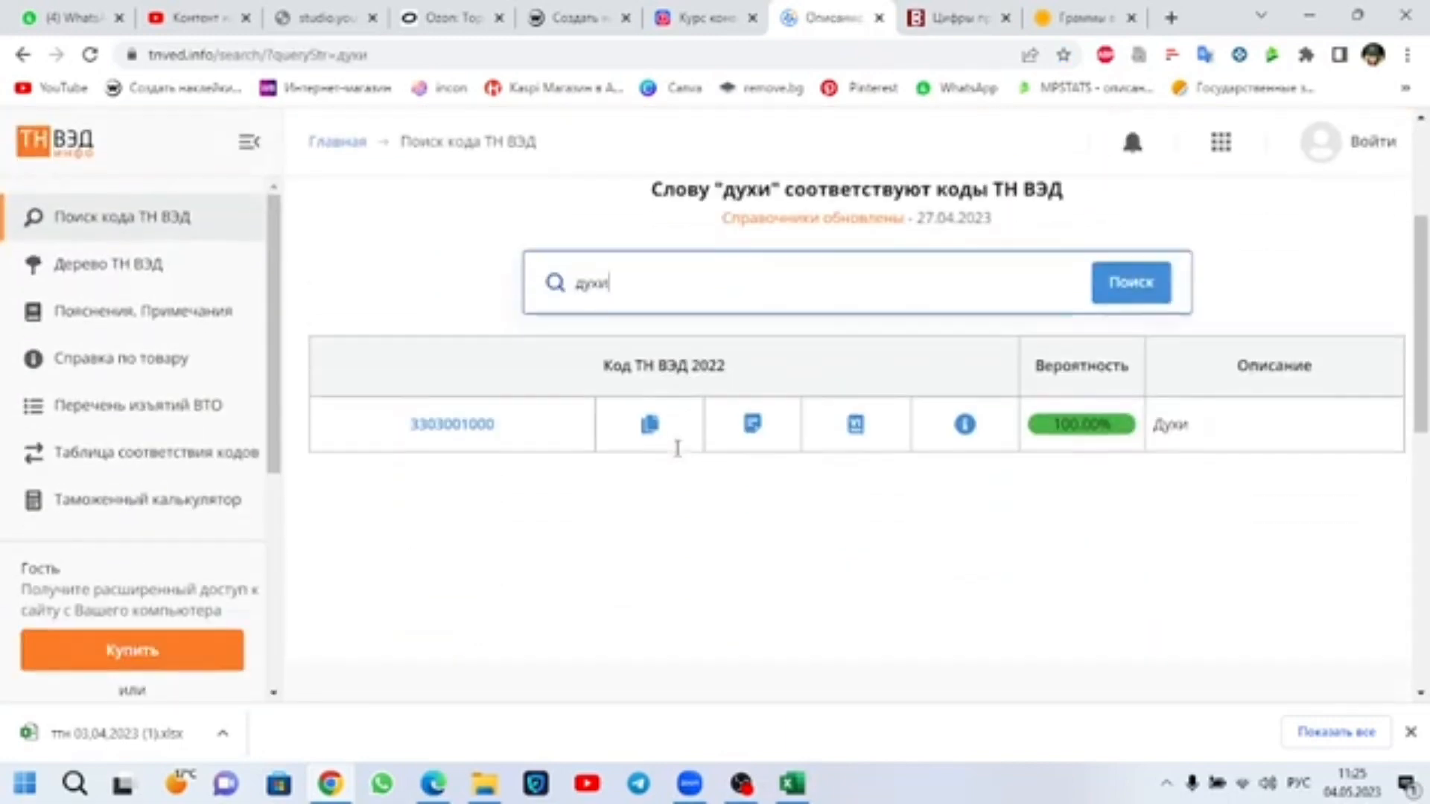
scroll(678, 448, down, 1)
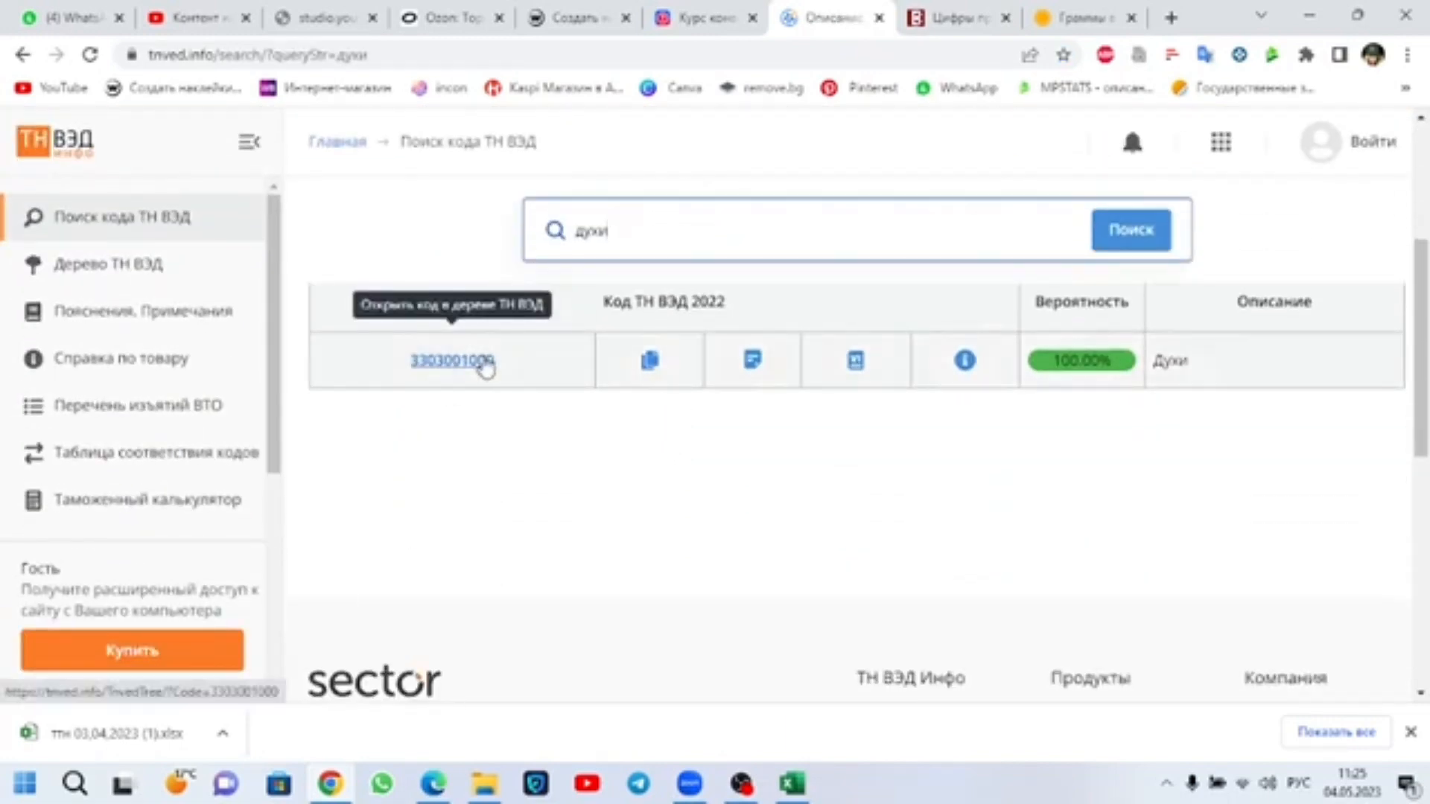
drag(489, 363, 426, 361)
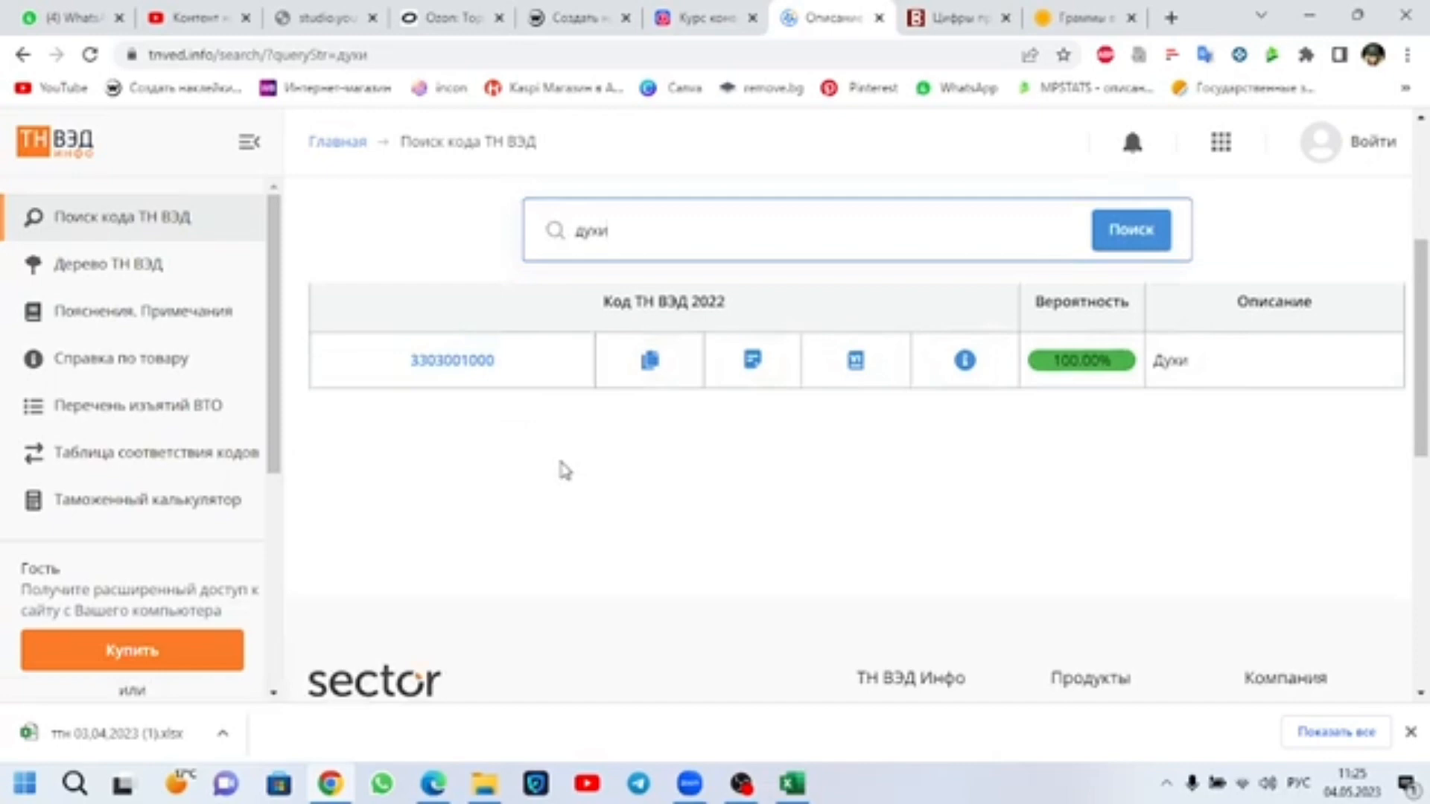
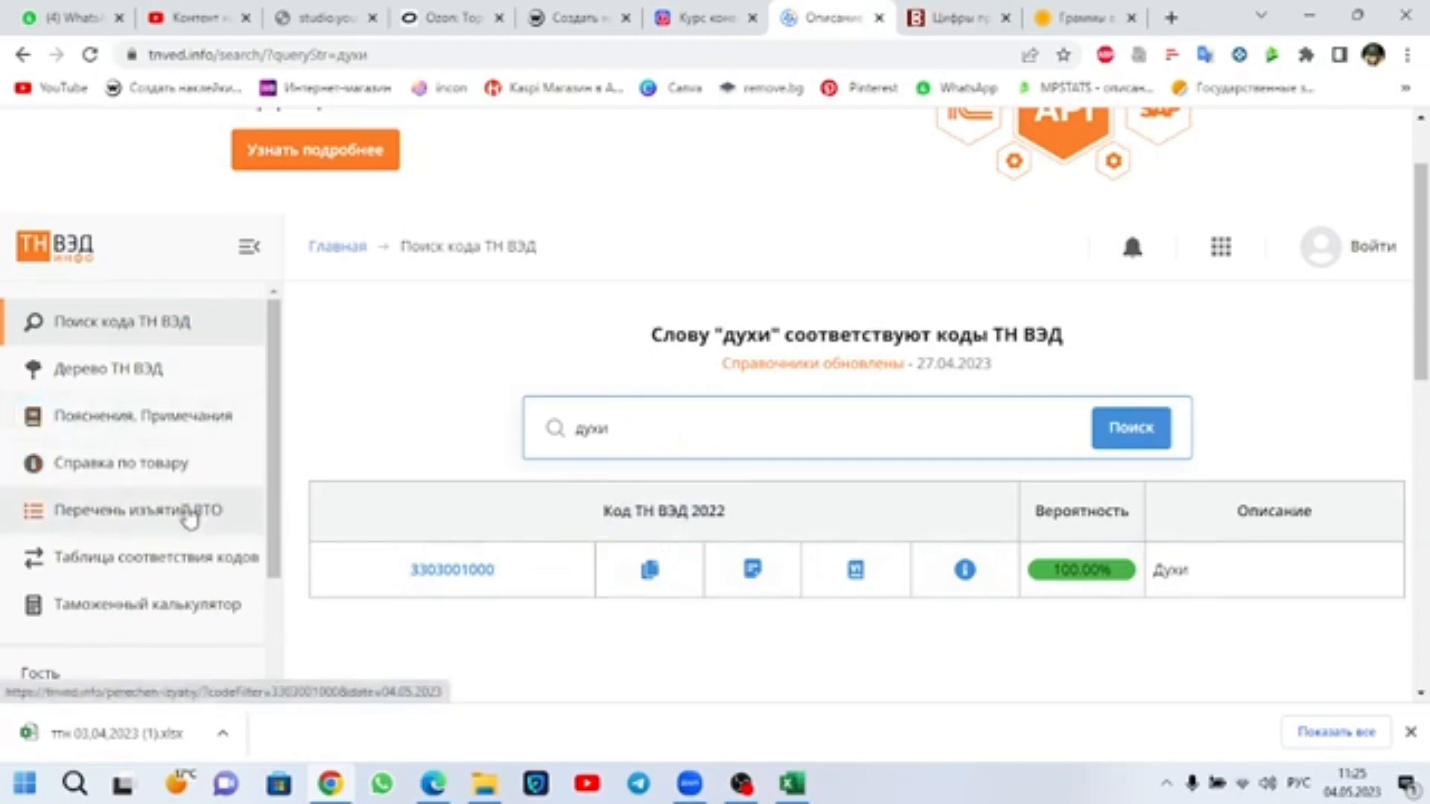
click(199, 519)
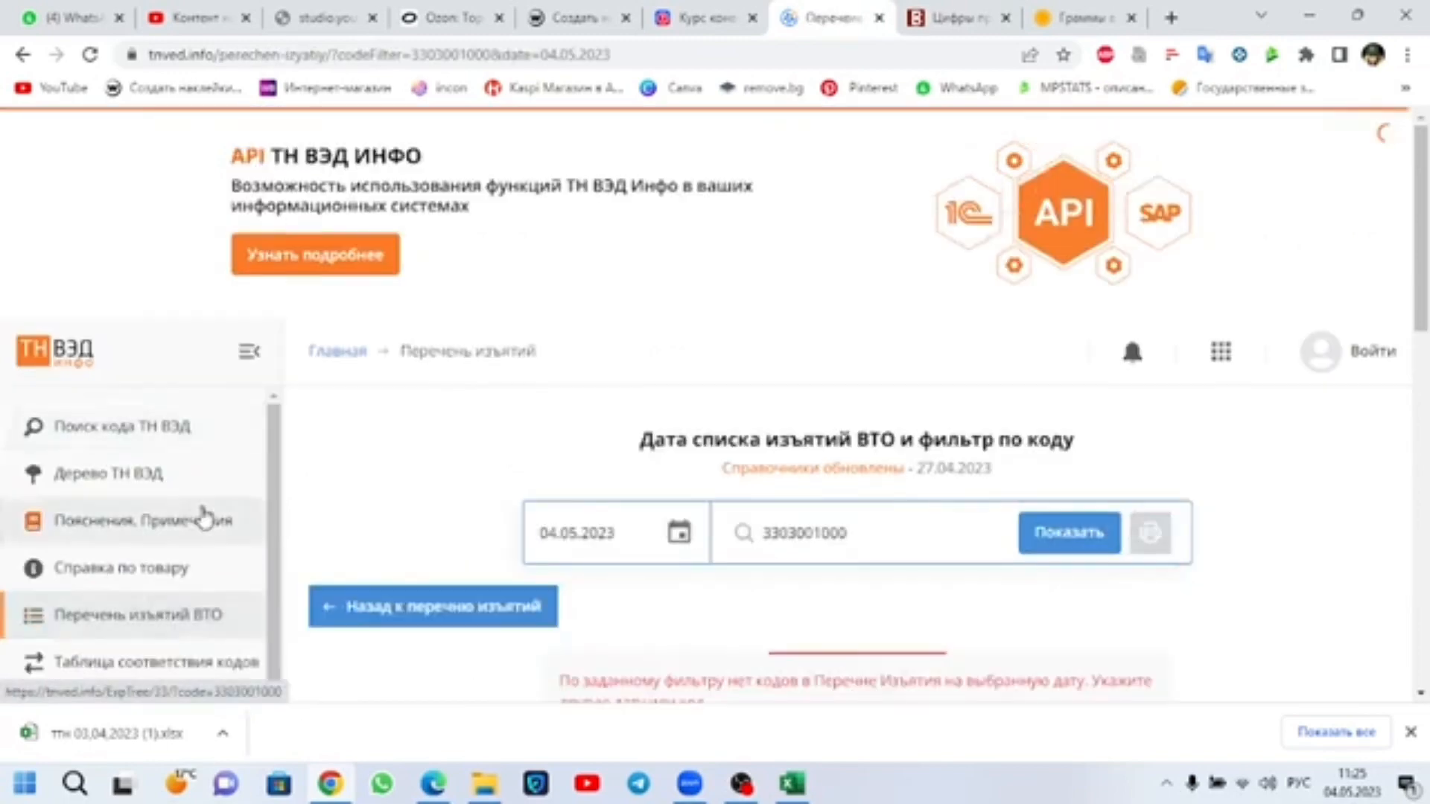
scroll(569, 597, down, 2)
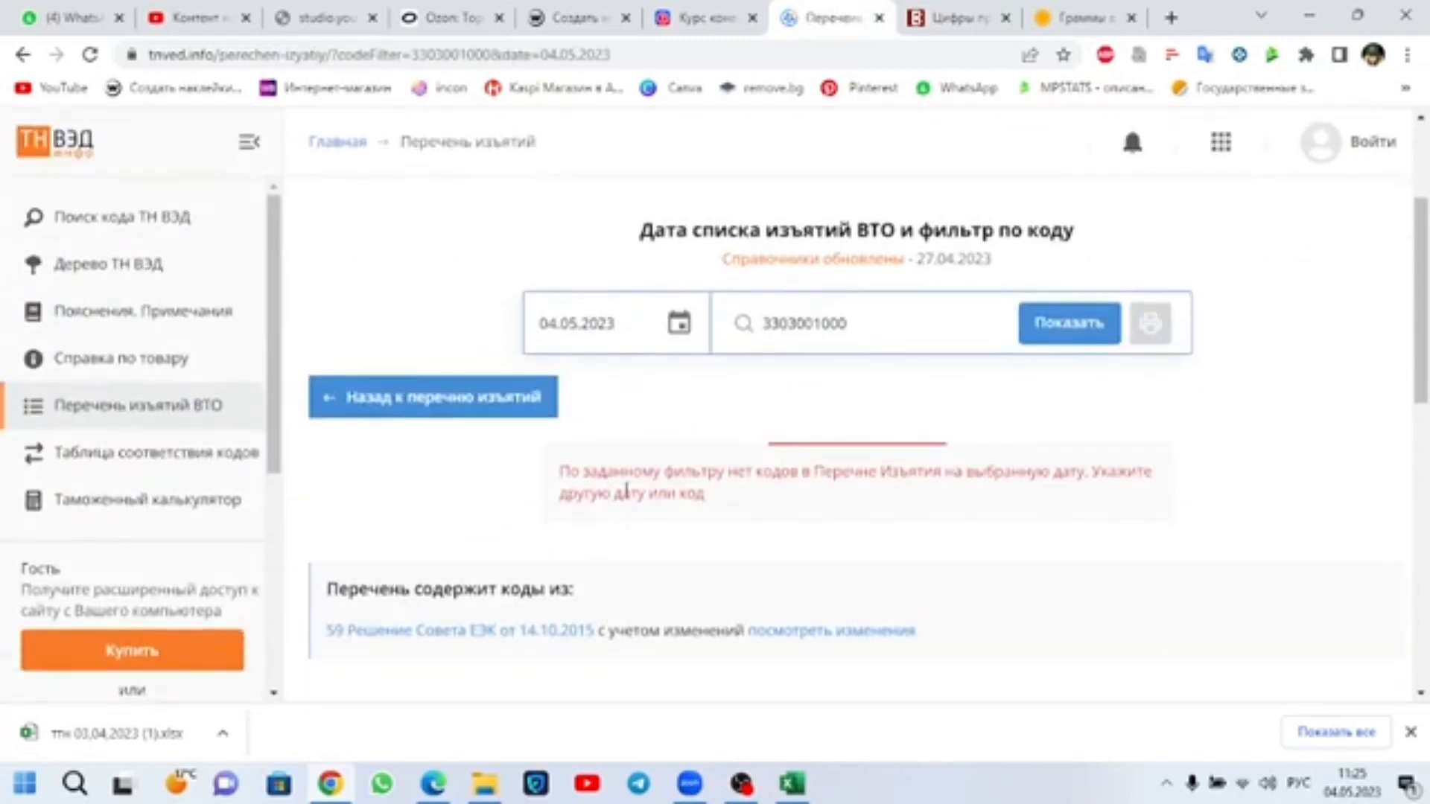
drag(580, 479, 959, 474)
click(932, 499)
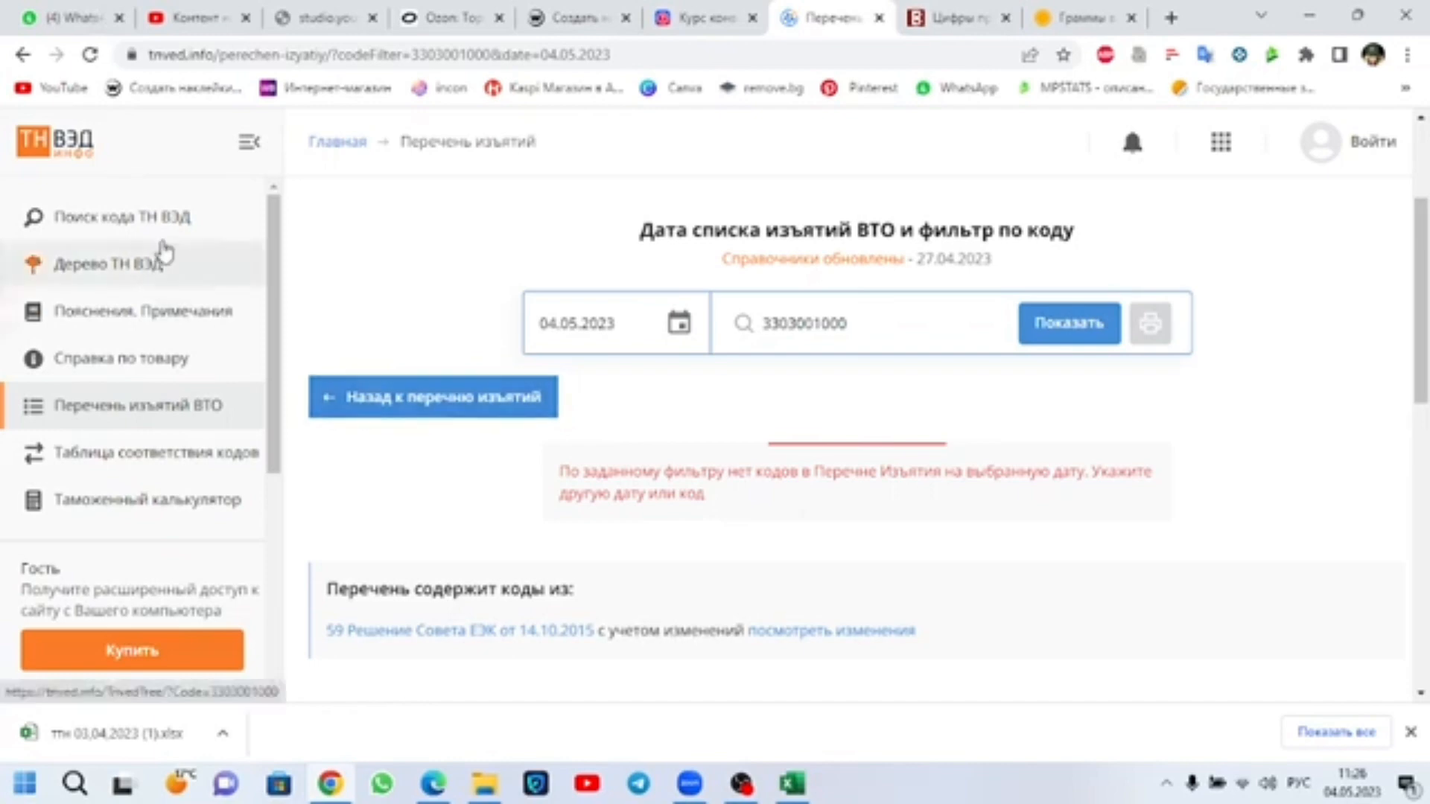
Step: Search tnved.info for the product keyword "наушник", expand the results and examine the further matching ТН ВЭД codes
click(126, 218)
drag(633, 535, 544, 535)
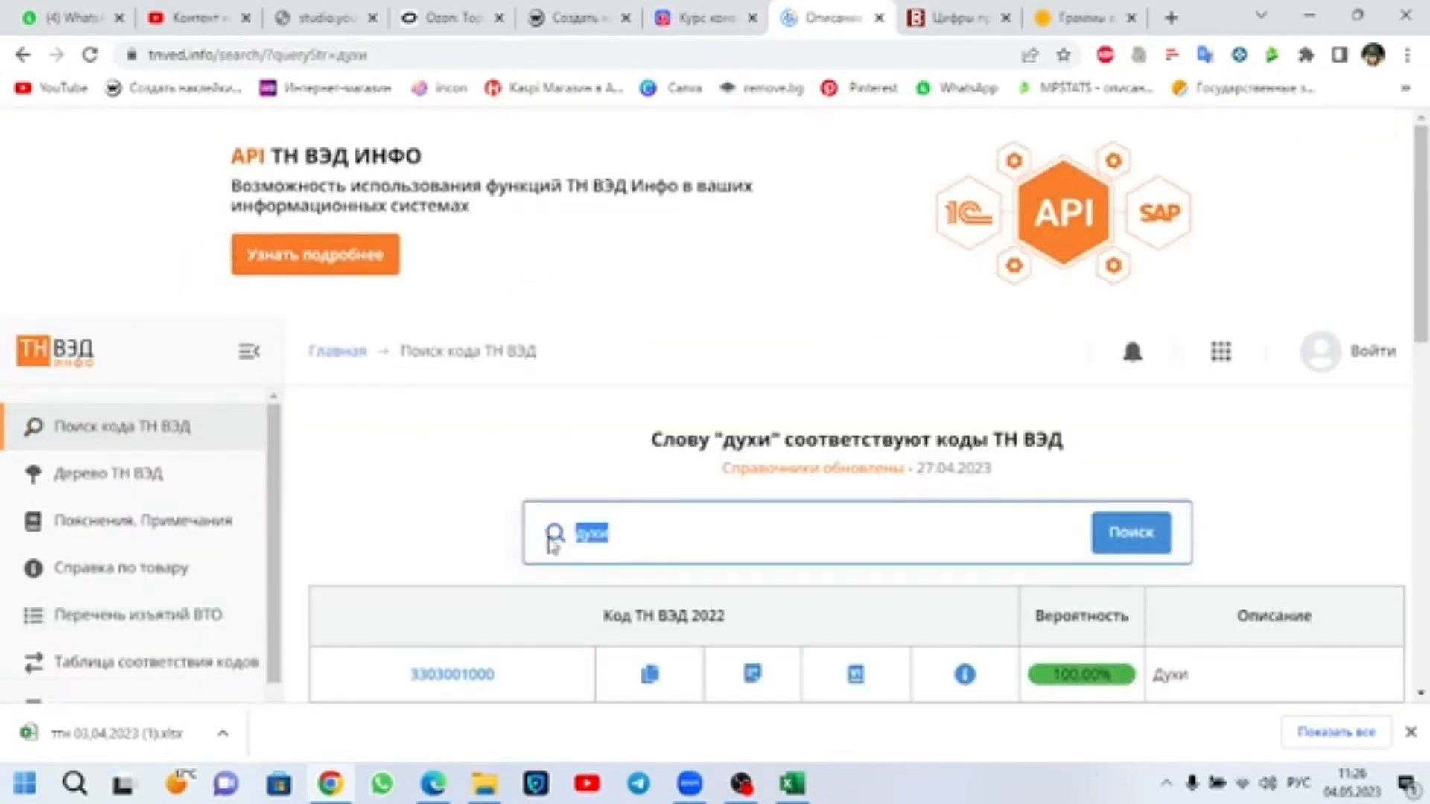
text(наушник)
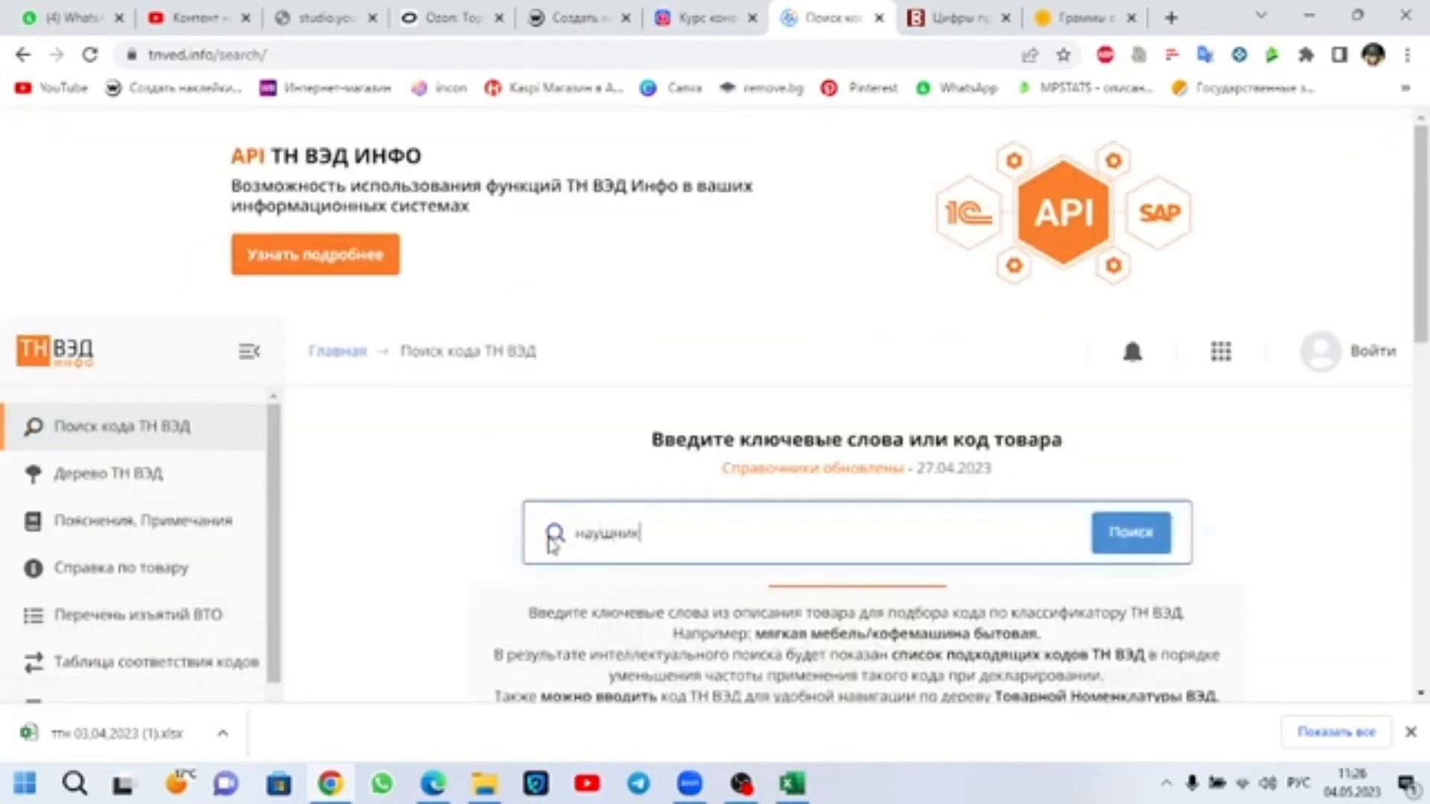
click(1125, 535)
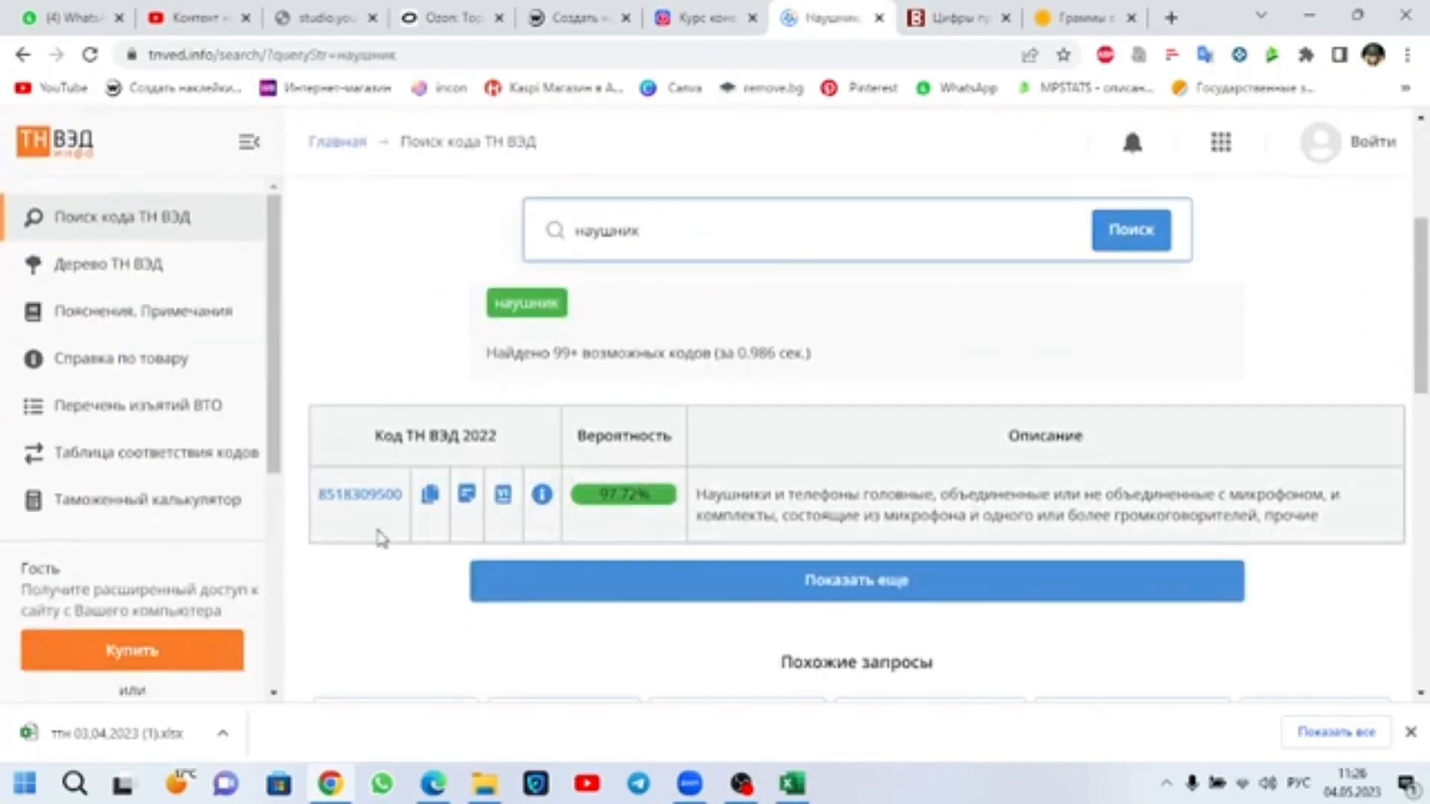
click(560, 596)
scroll(513, 589, down, 2)
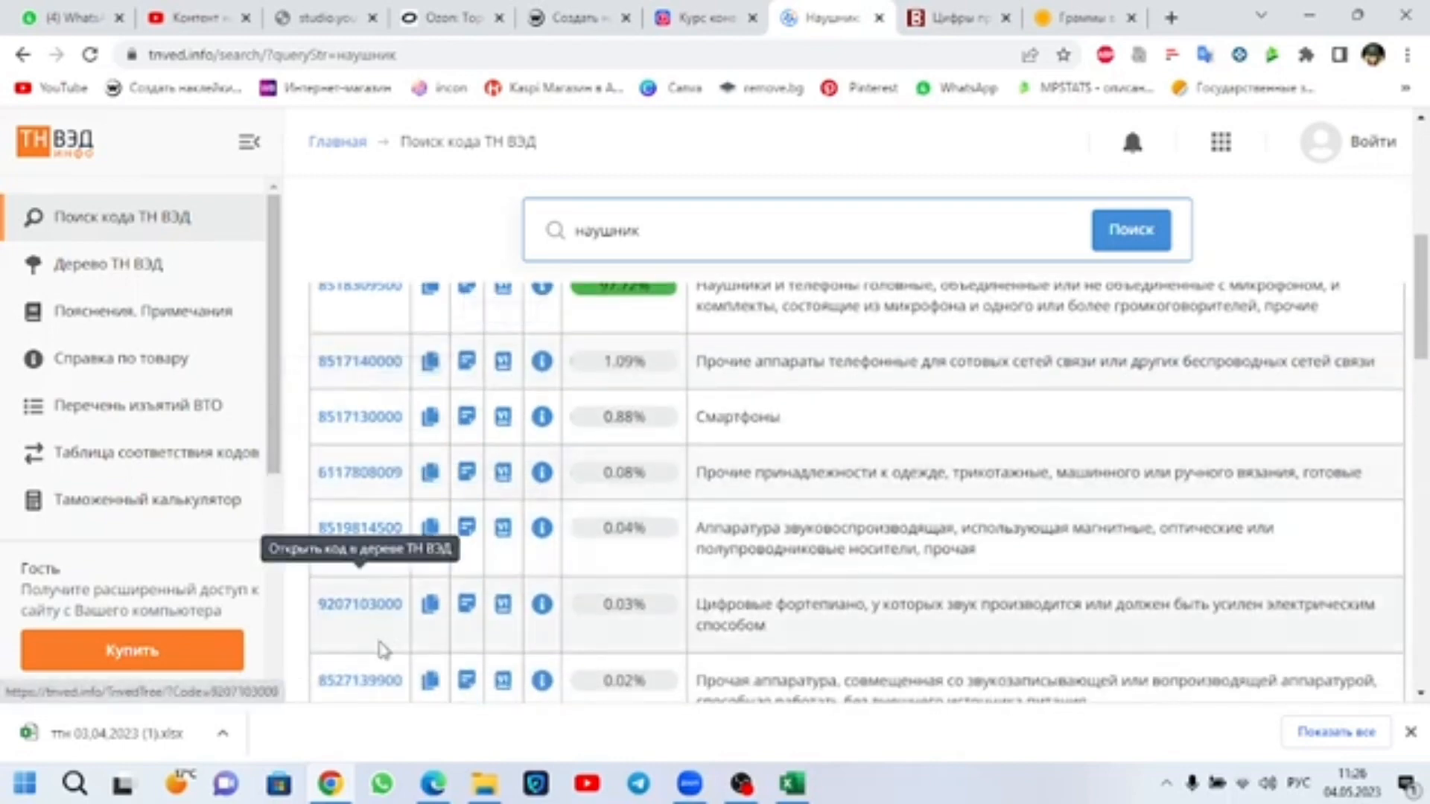
scroll(417, 350, up, 4)
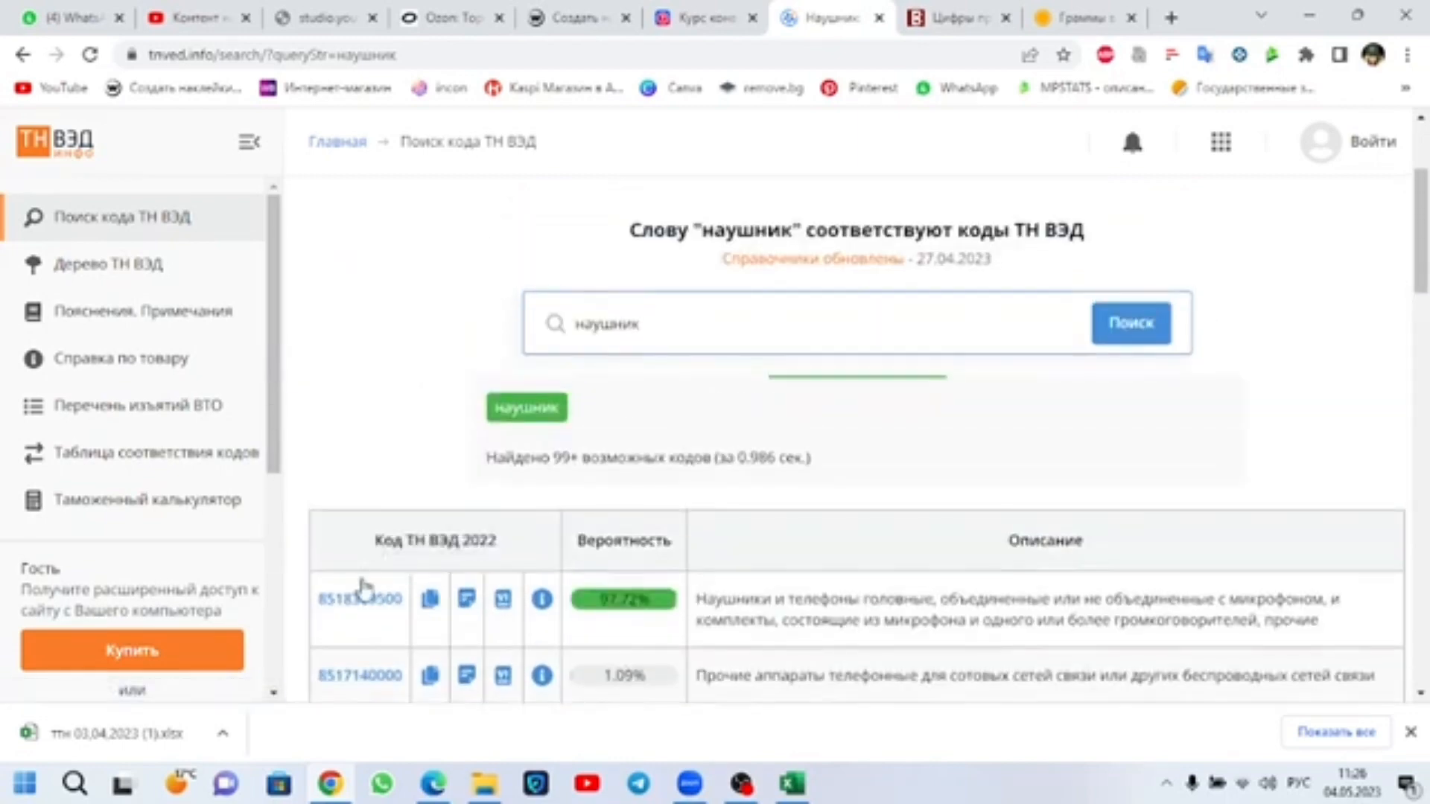
click(175, 412)
scroll(586, 458, down, 3)
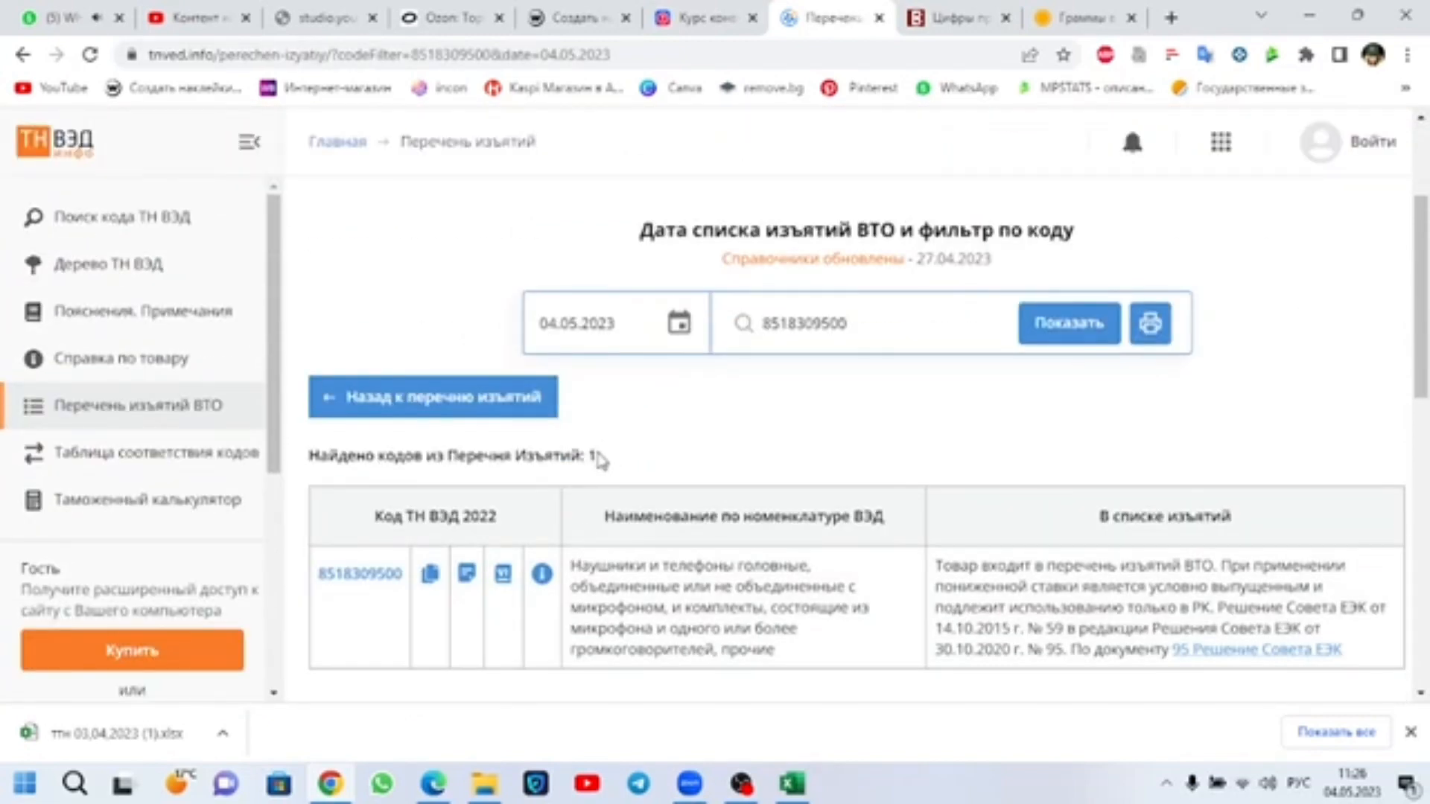
drag(599, 455, 504, 456)
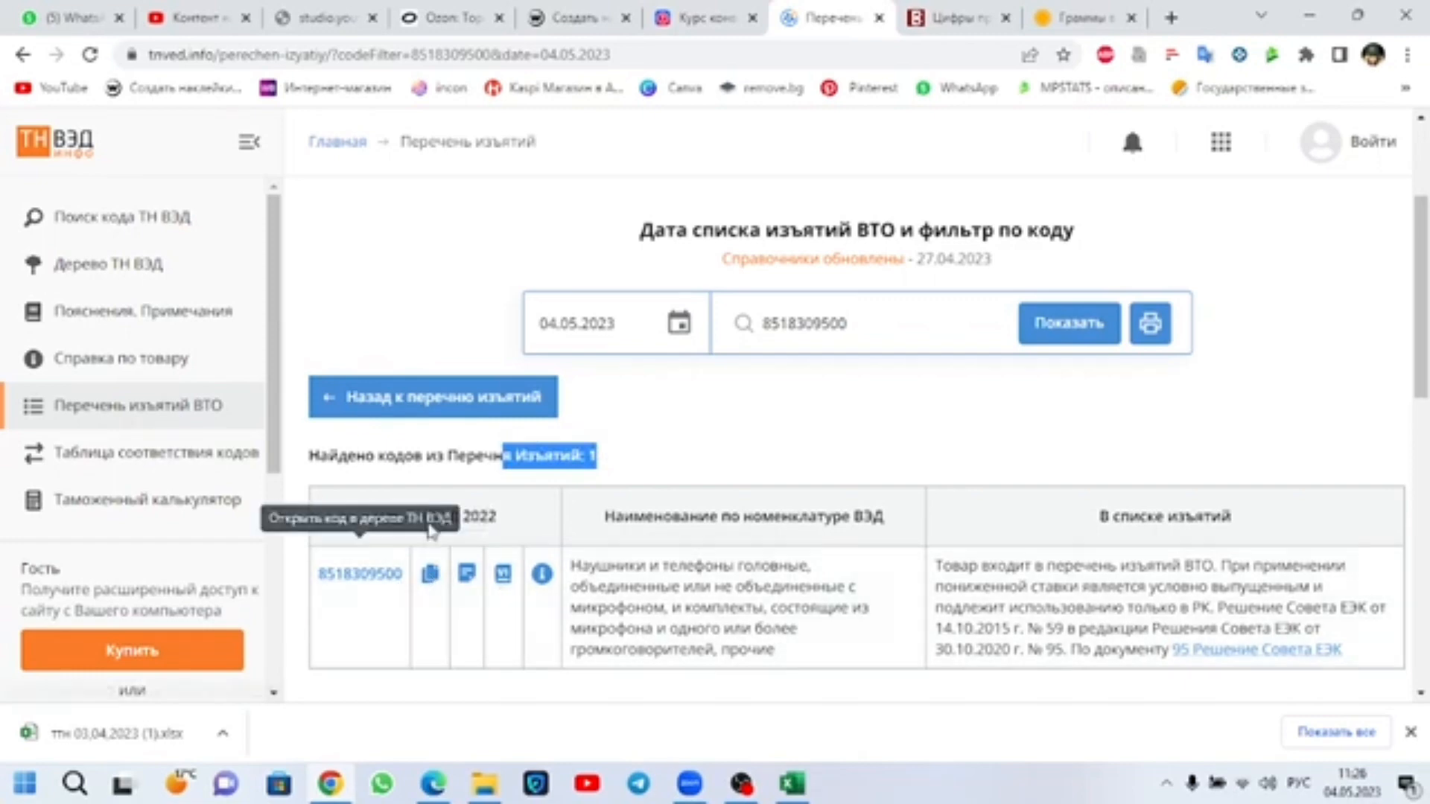
click(609, 461)
drag(608, 462, 581, 456)
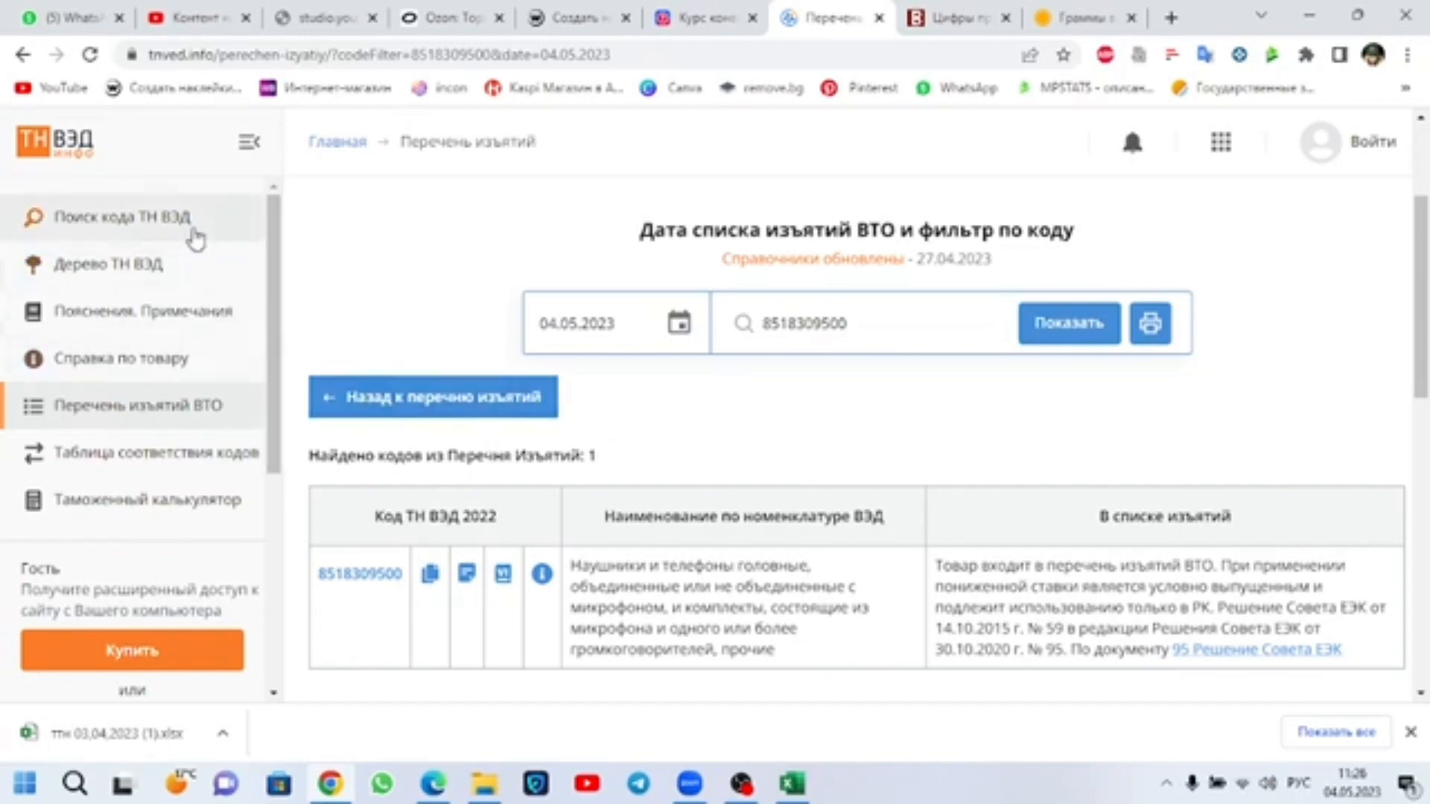
click(195, 238)
scroll(802, 568, down, 4)
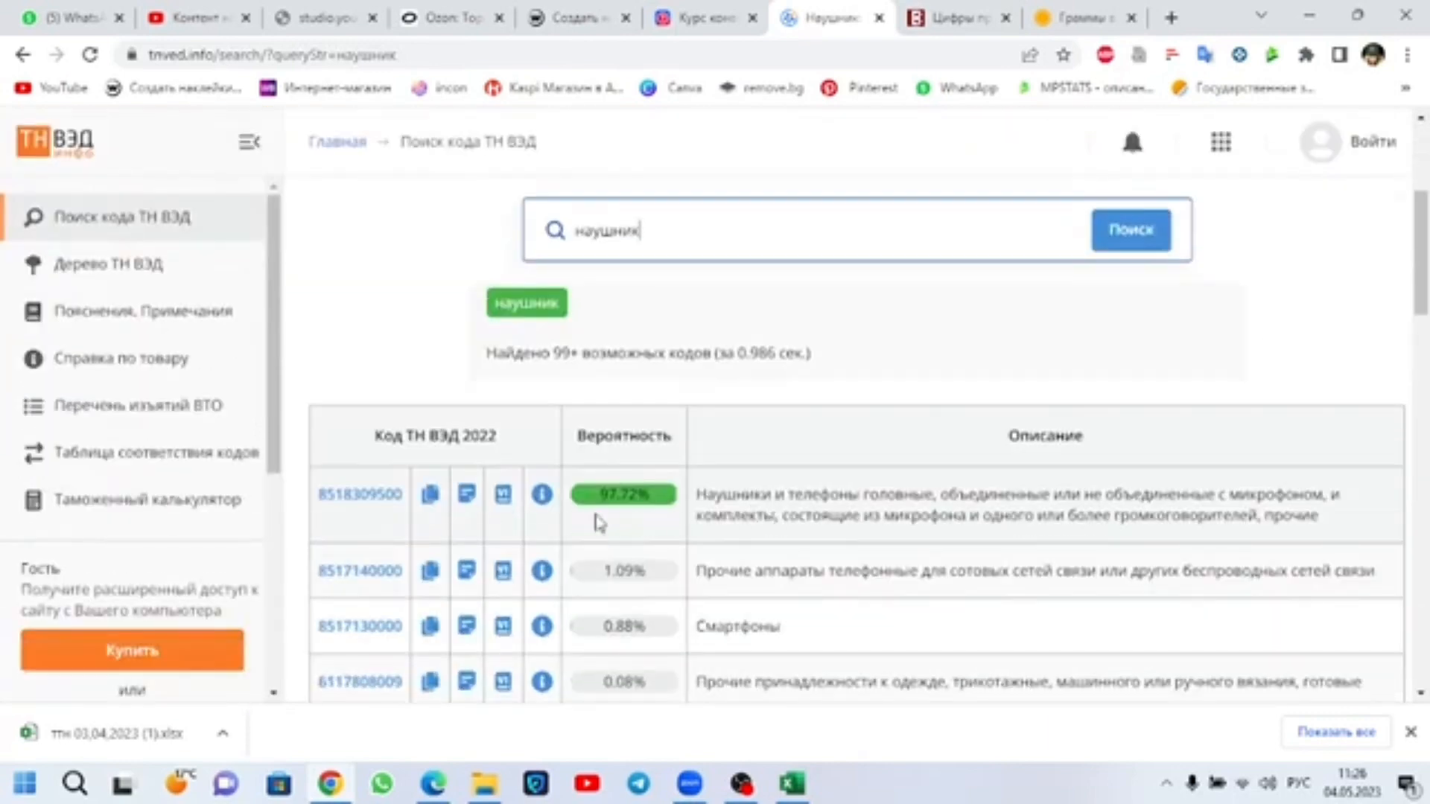
click(389, 572)
scroll(436, 510, down, 1)
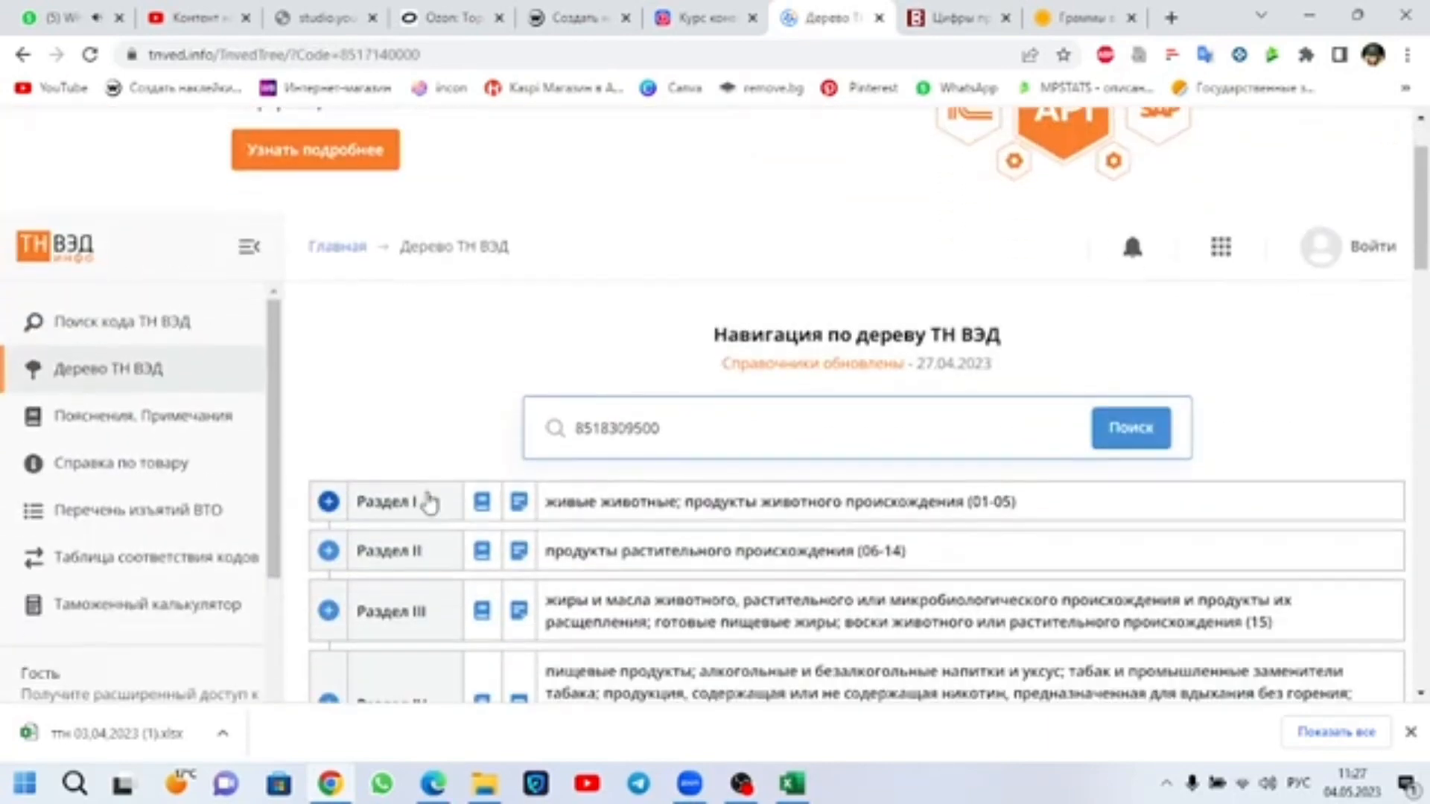
click(105, 509)
scroll(588, 538, down, 3)
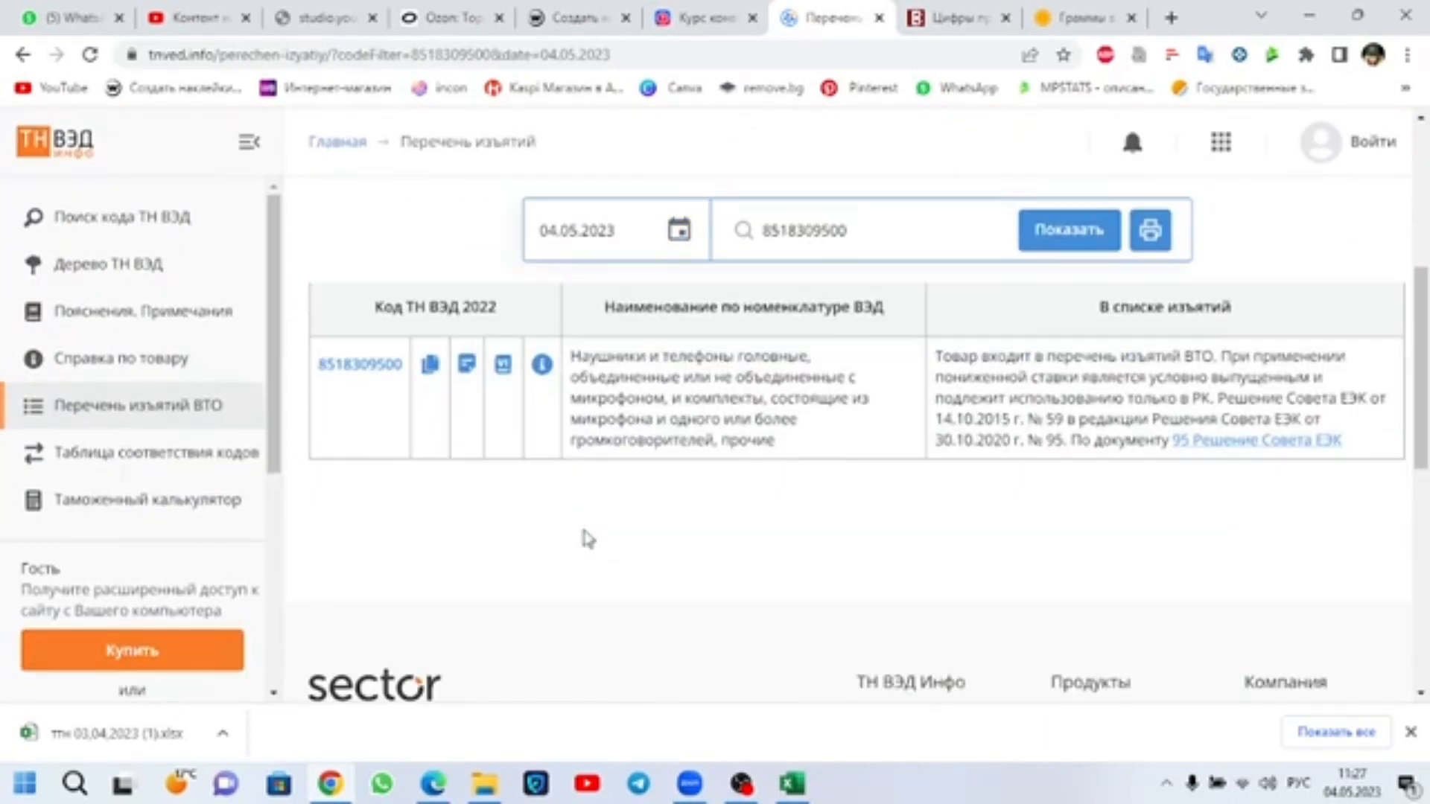
scroll(584, 535, up, 3)
click(134, 318)
scroll(654, 500, down, 4)
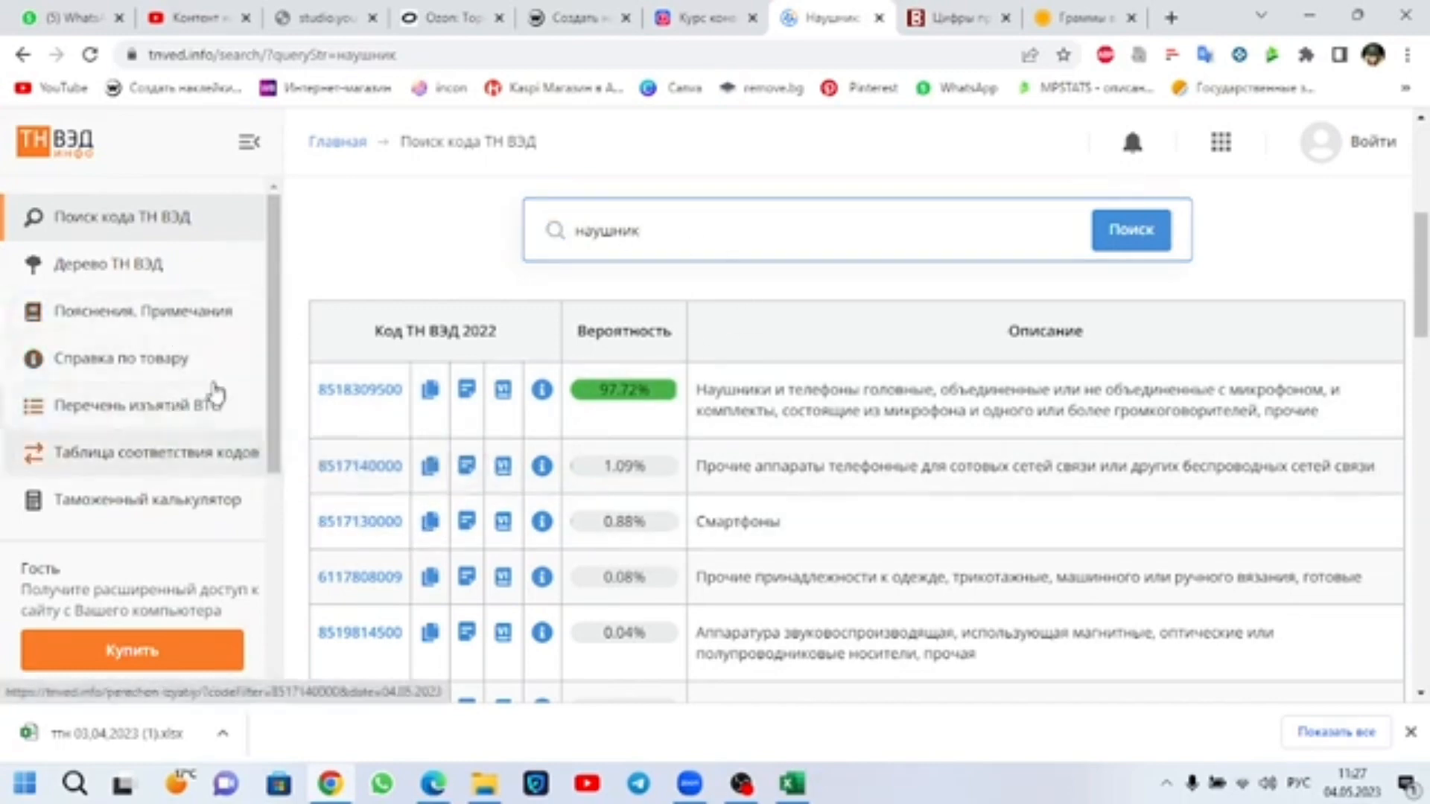
click(218, 420)
double_click(836, 533)
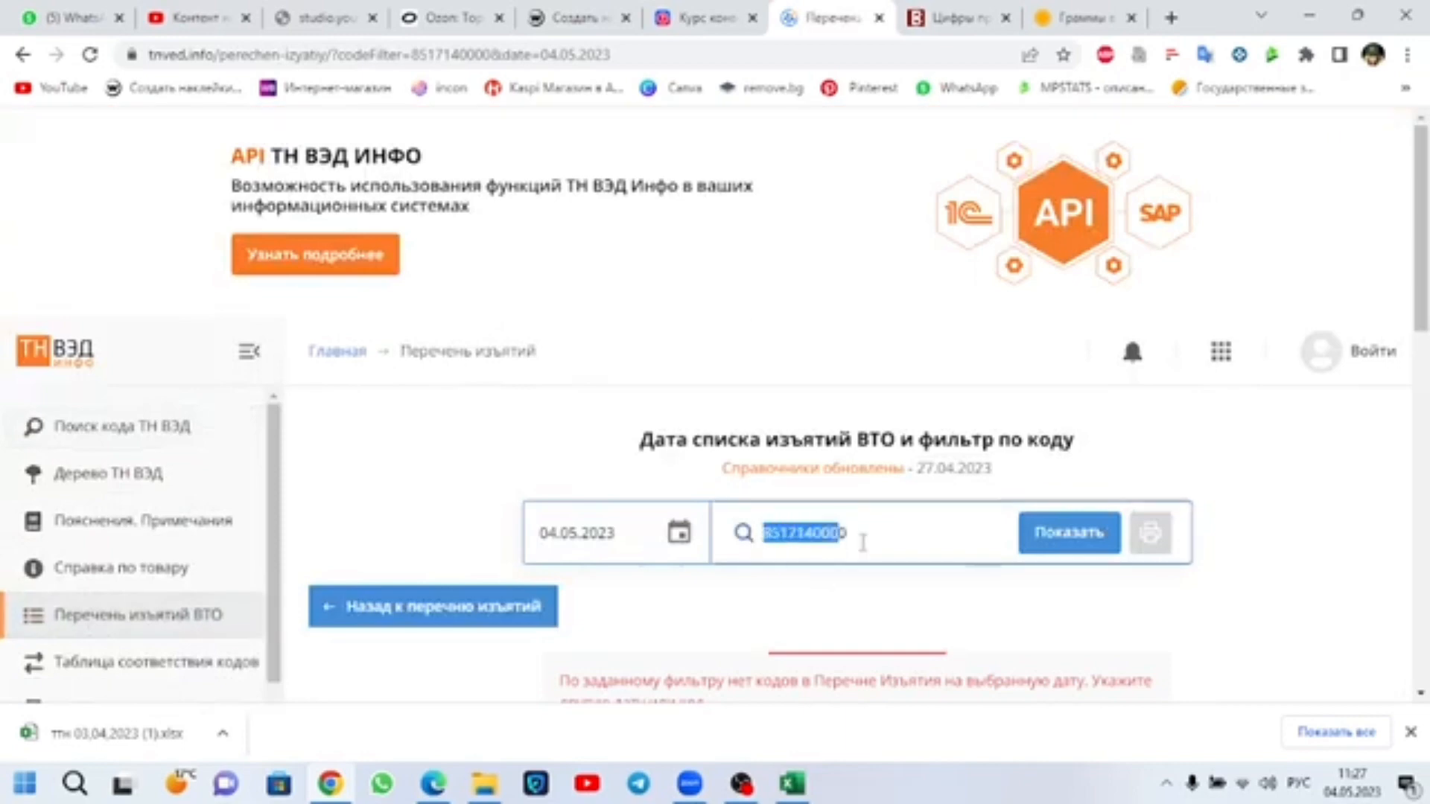
key(ctrl+v)
click(1040, 535)
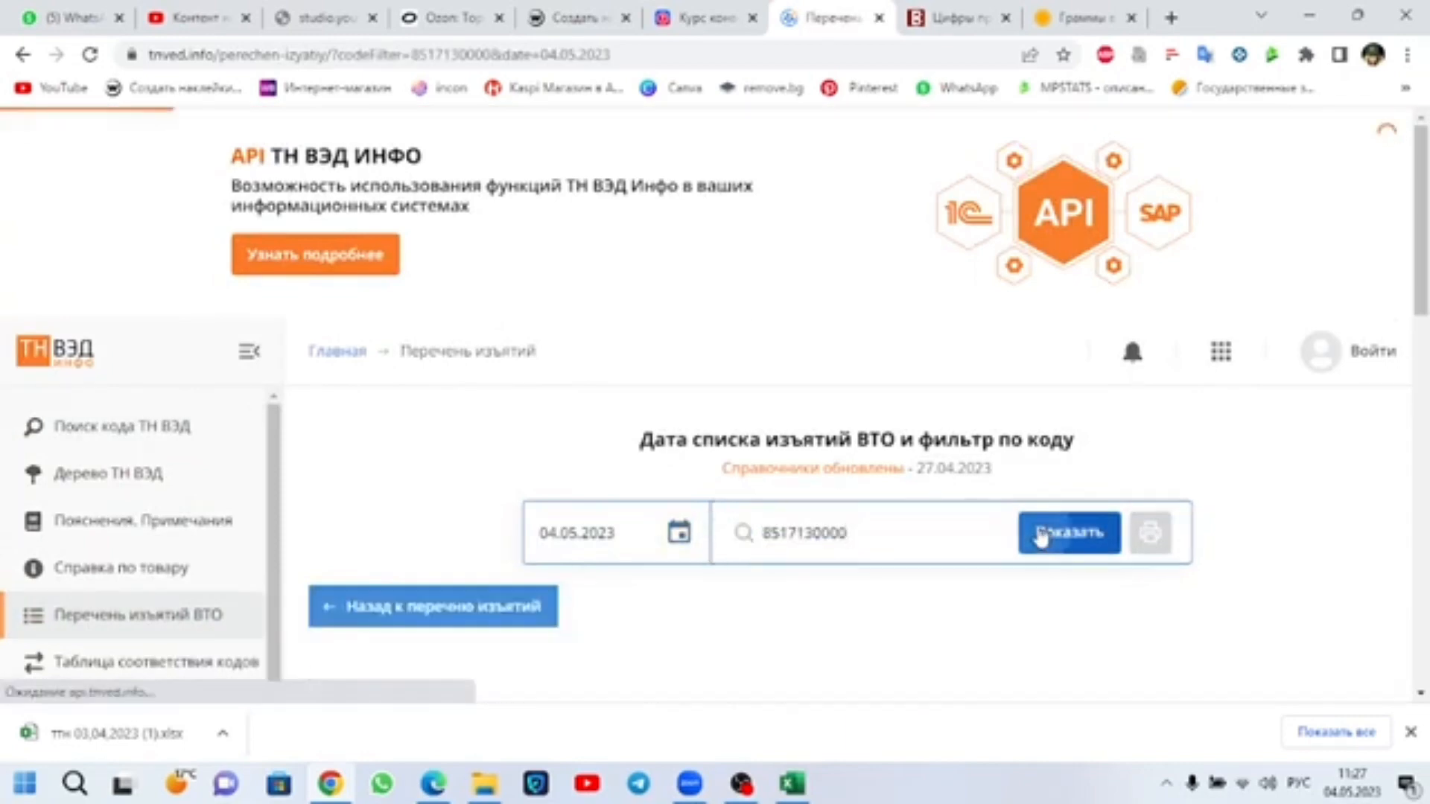
scroll(956, 503, down, 1)
Step: Go back to the ТН ВЭД code search and replace the наушник query with a search for "доска"
click(153, 217)
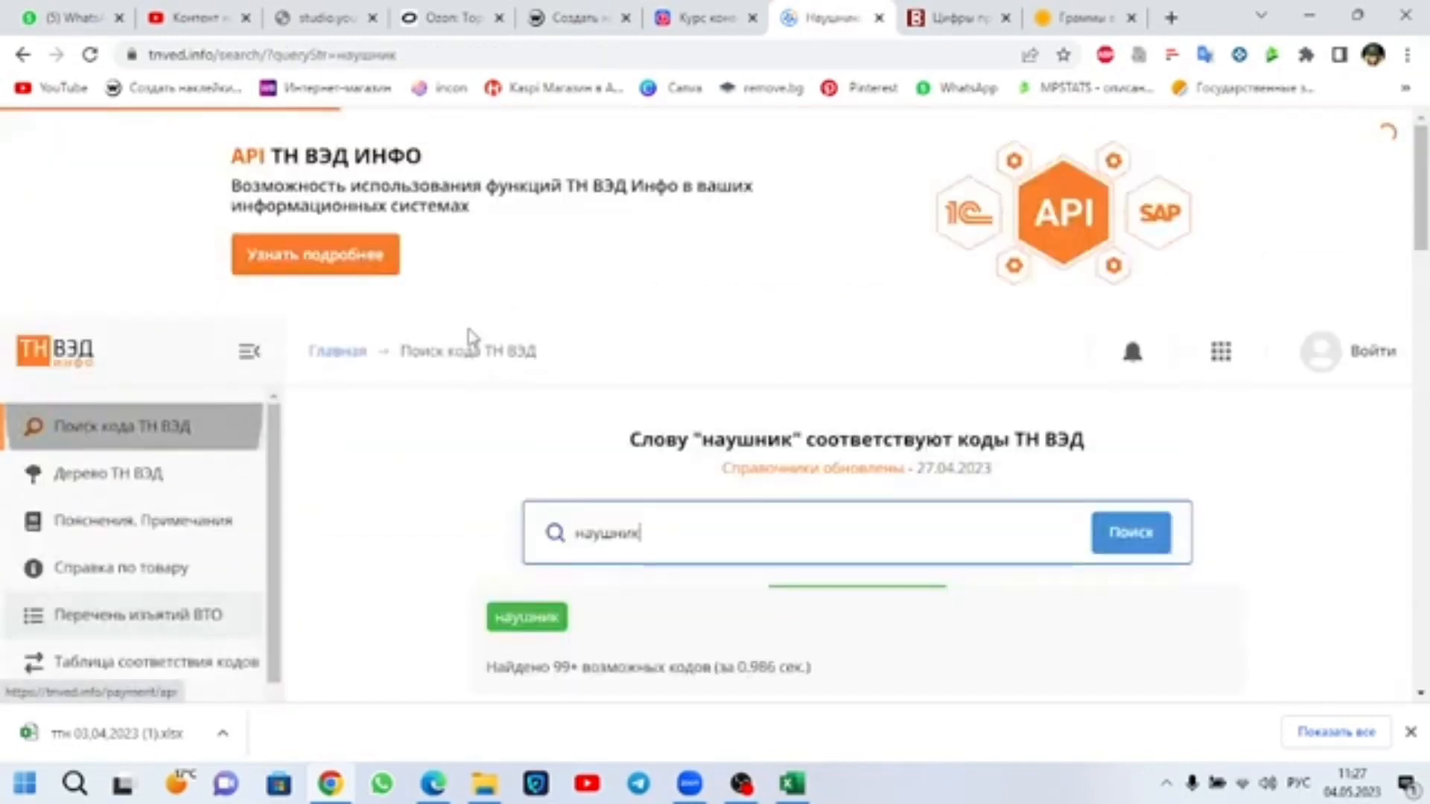
scroll(710, 534, down, 3)
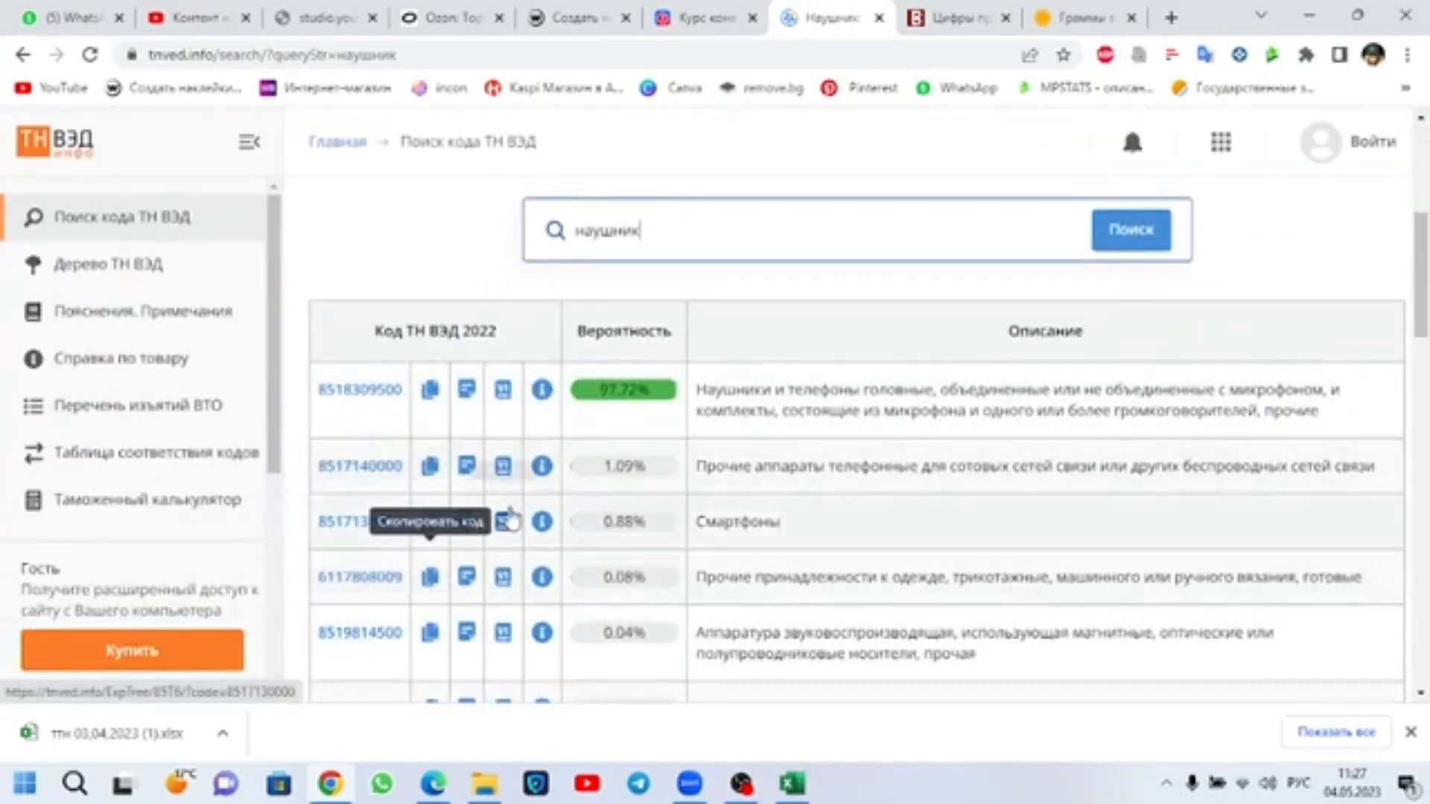
drag(690, 243, 492, 258)
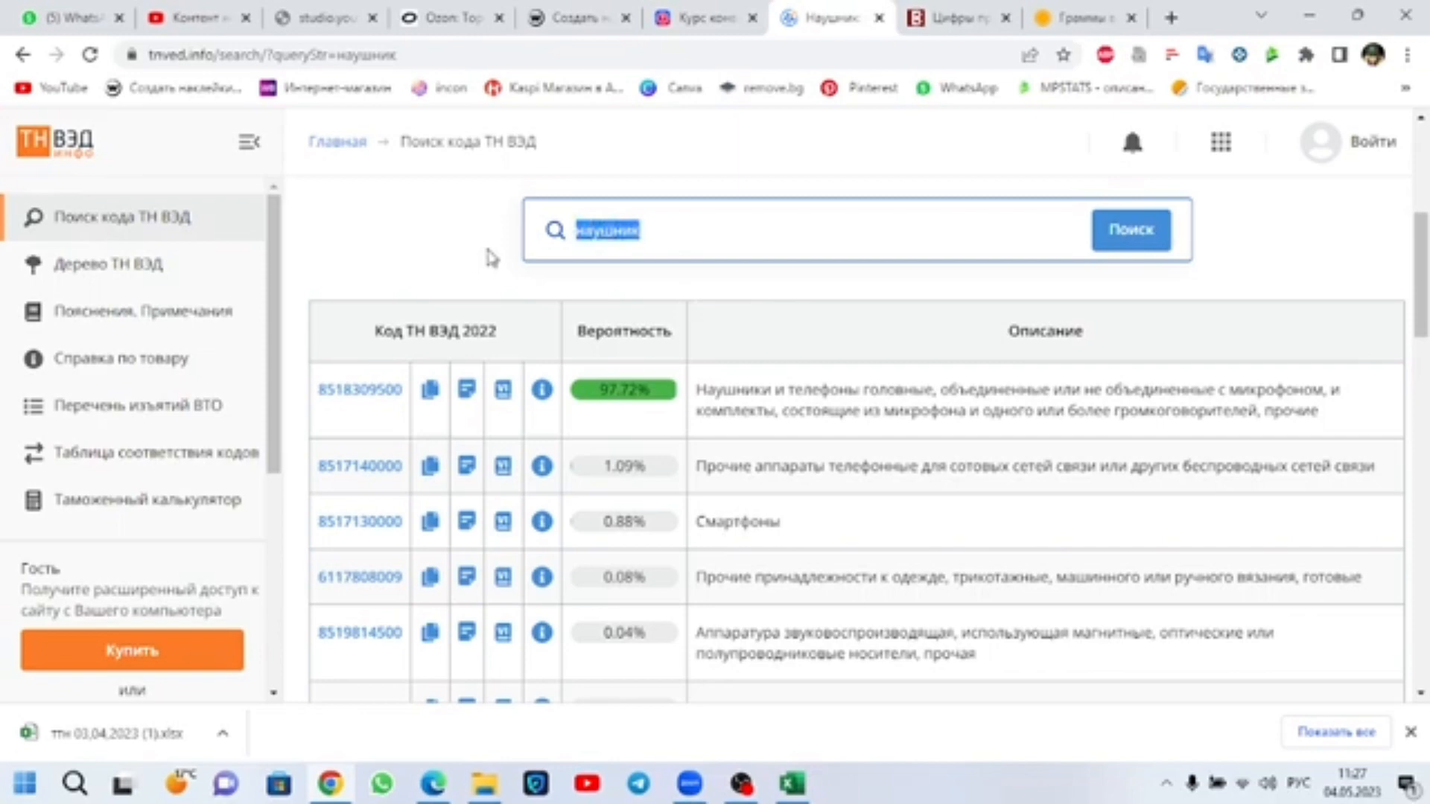
key(BackSpace)
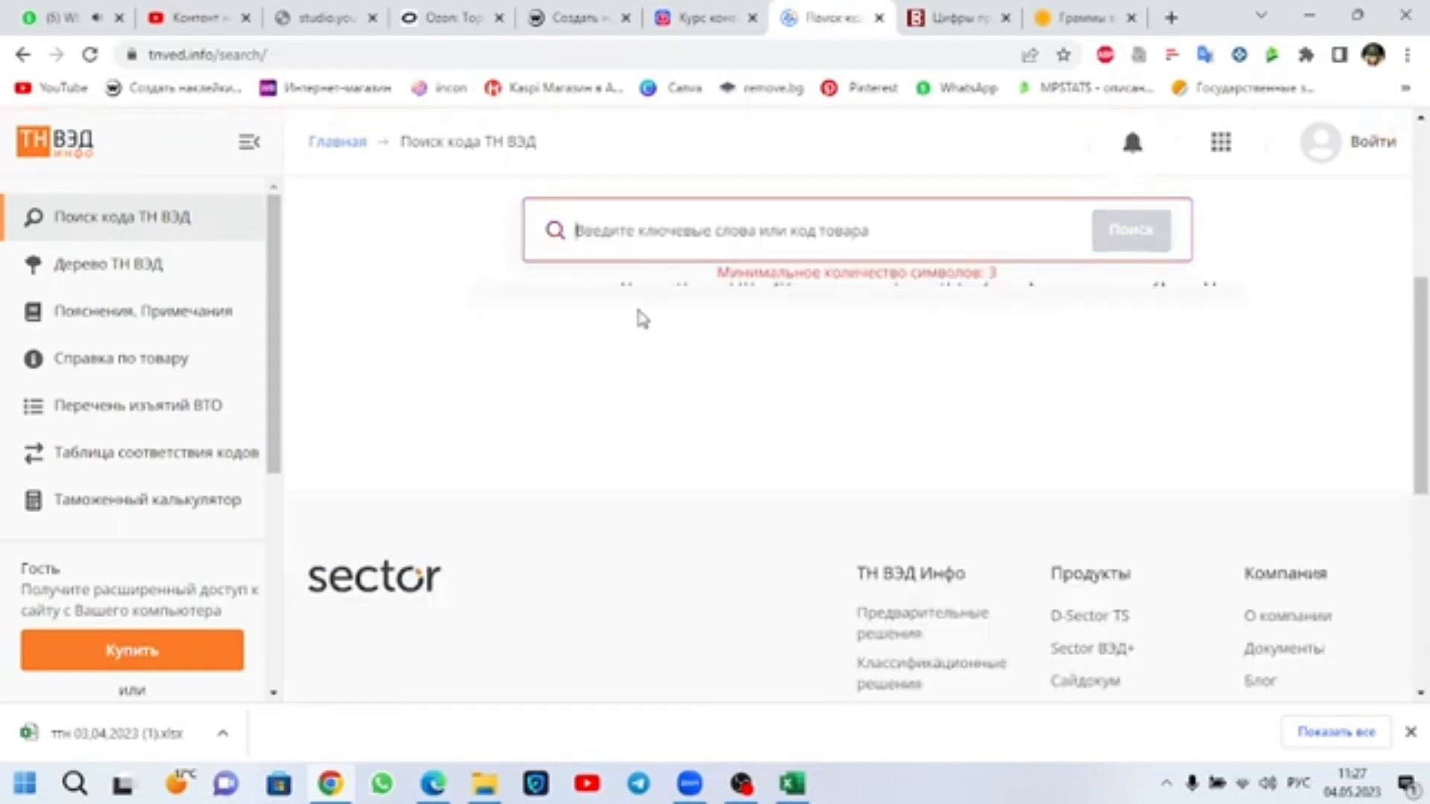
click(693, 233)
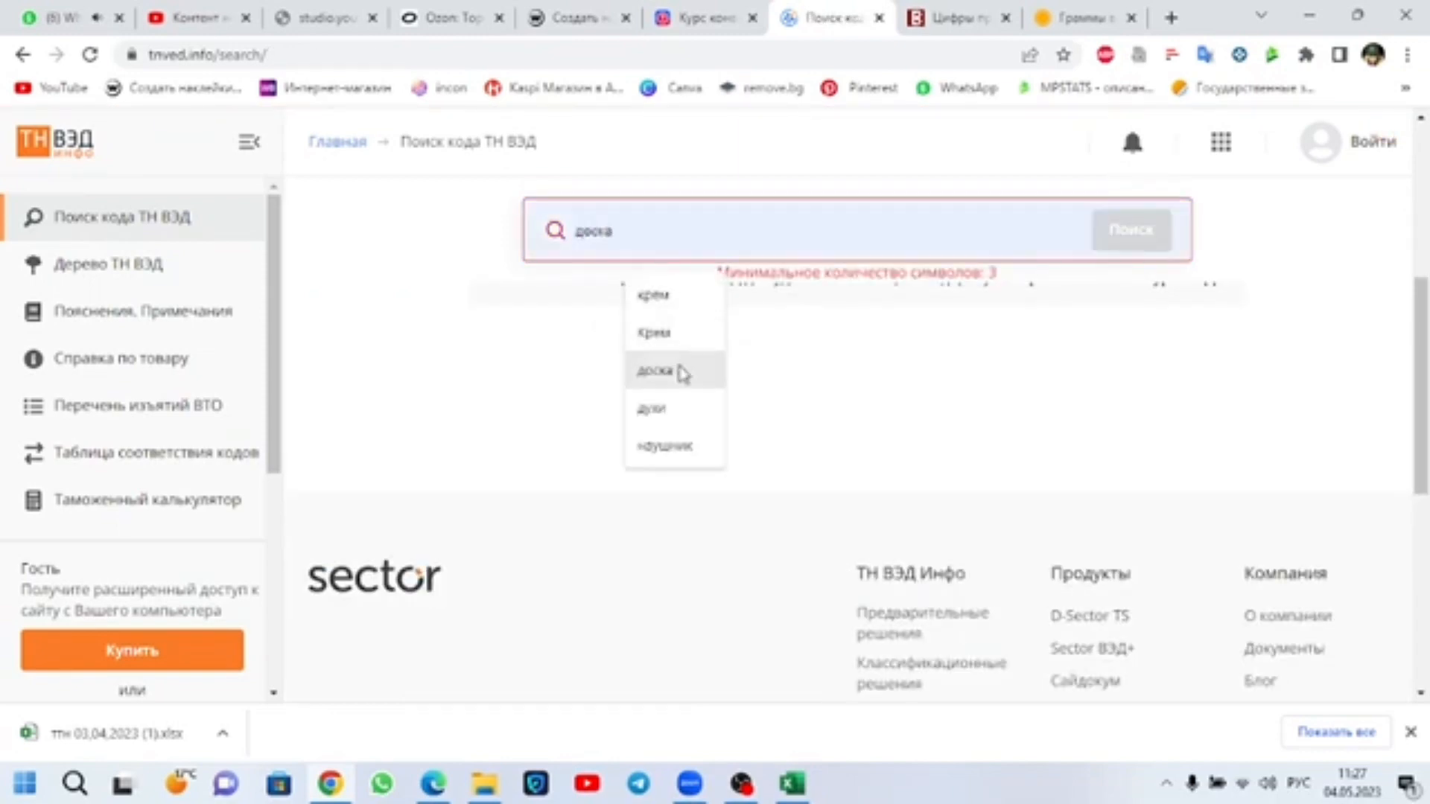
click(663, 371)
click(1110, 242)
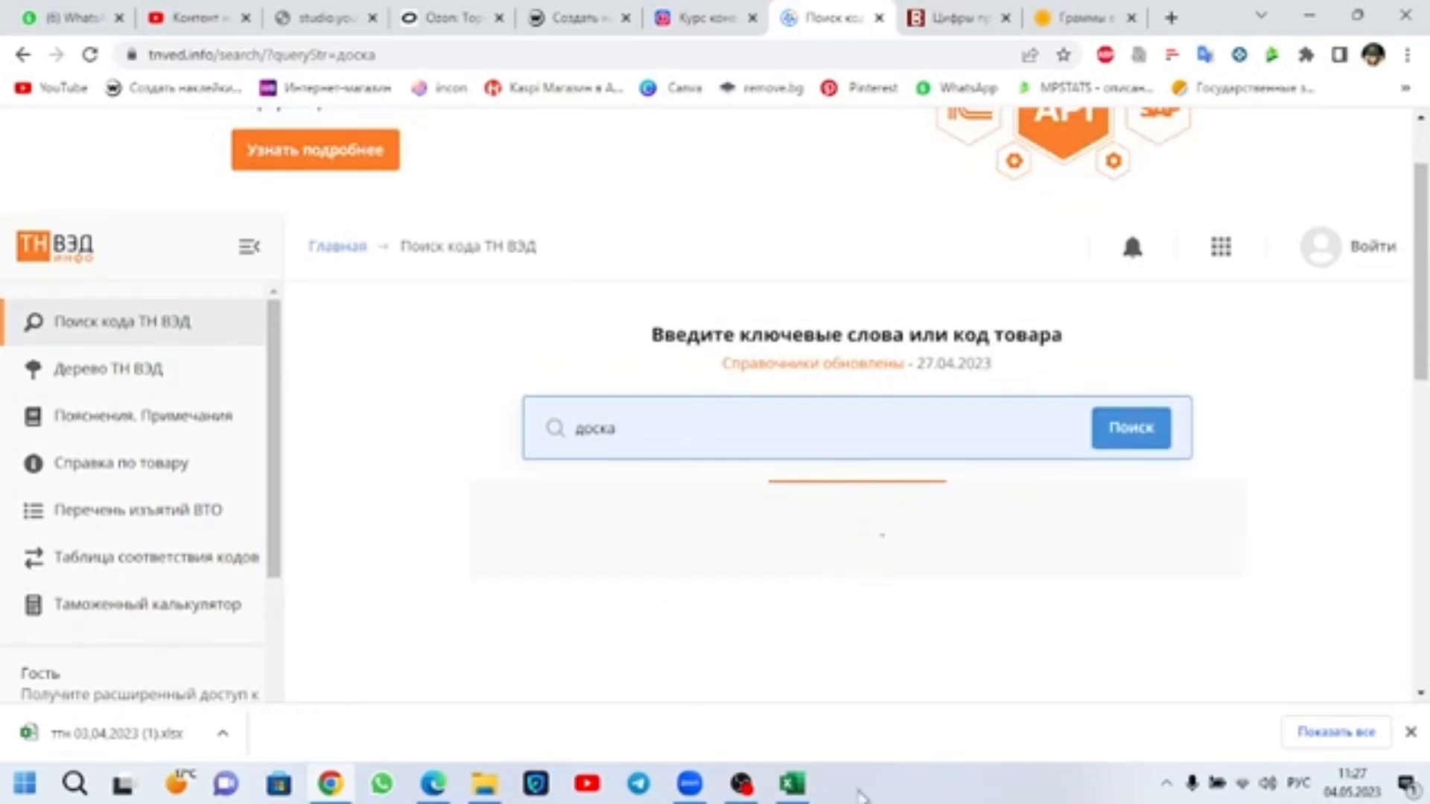
Step: Select cargo item 2's Код груза cell, BM25, in Excel, then switch to Edge and close the чай shipment's details
click(792, 784)
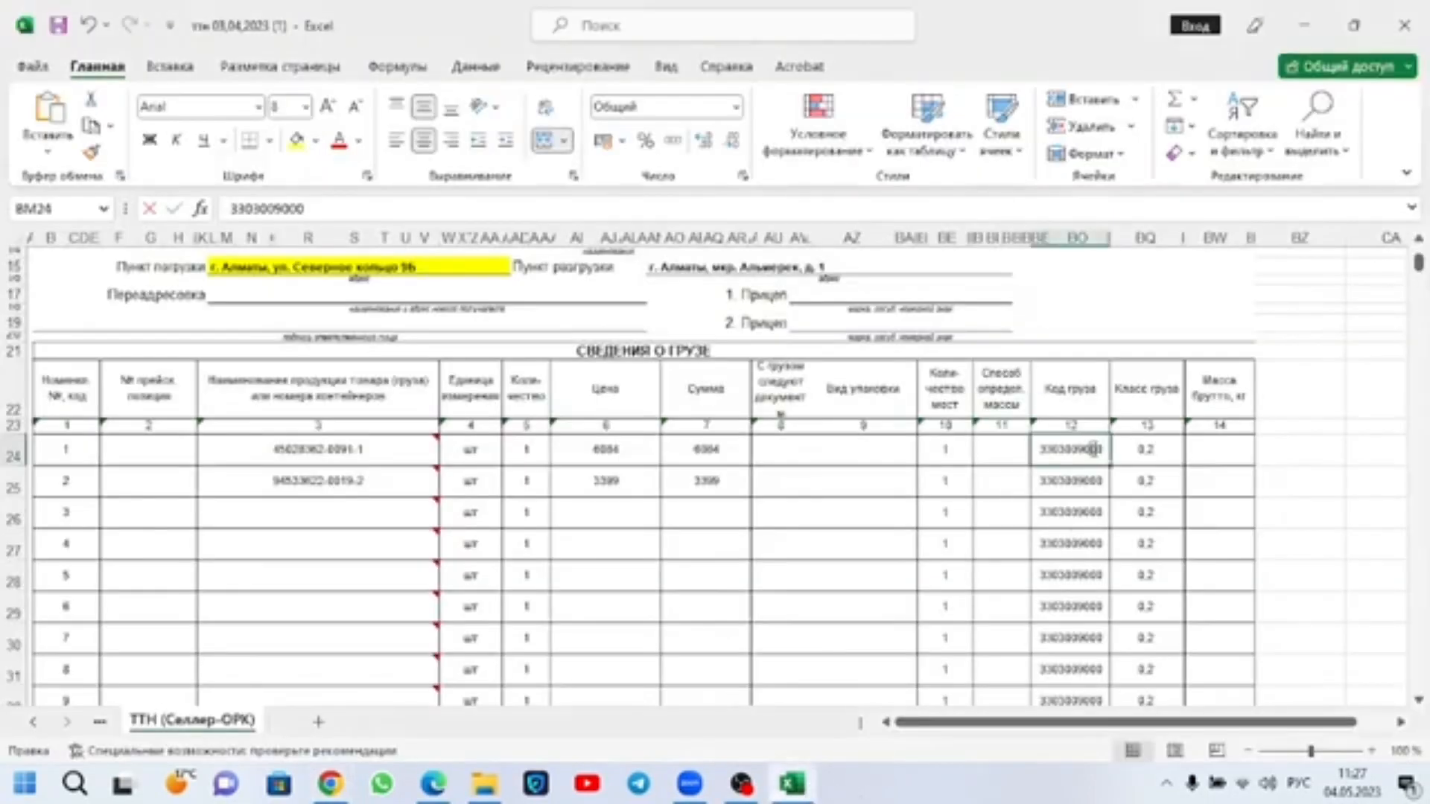
click(1087, 489)
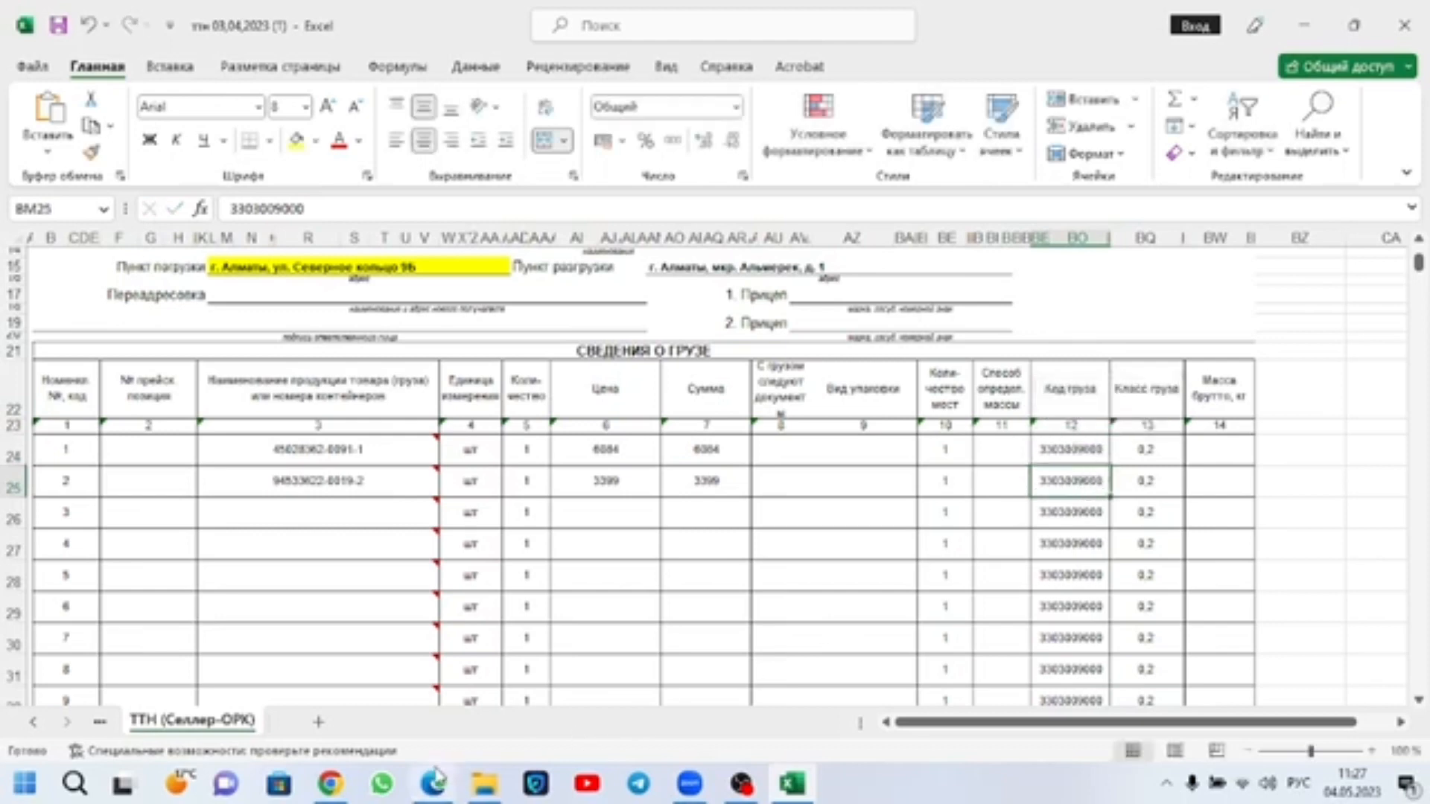
click(330, 784)
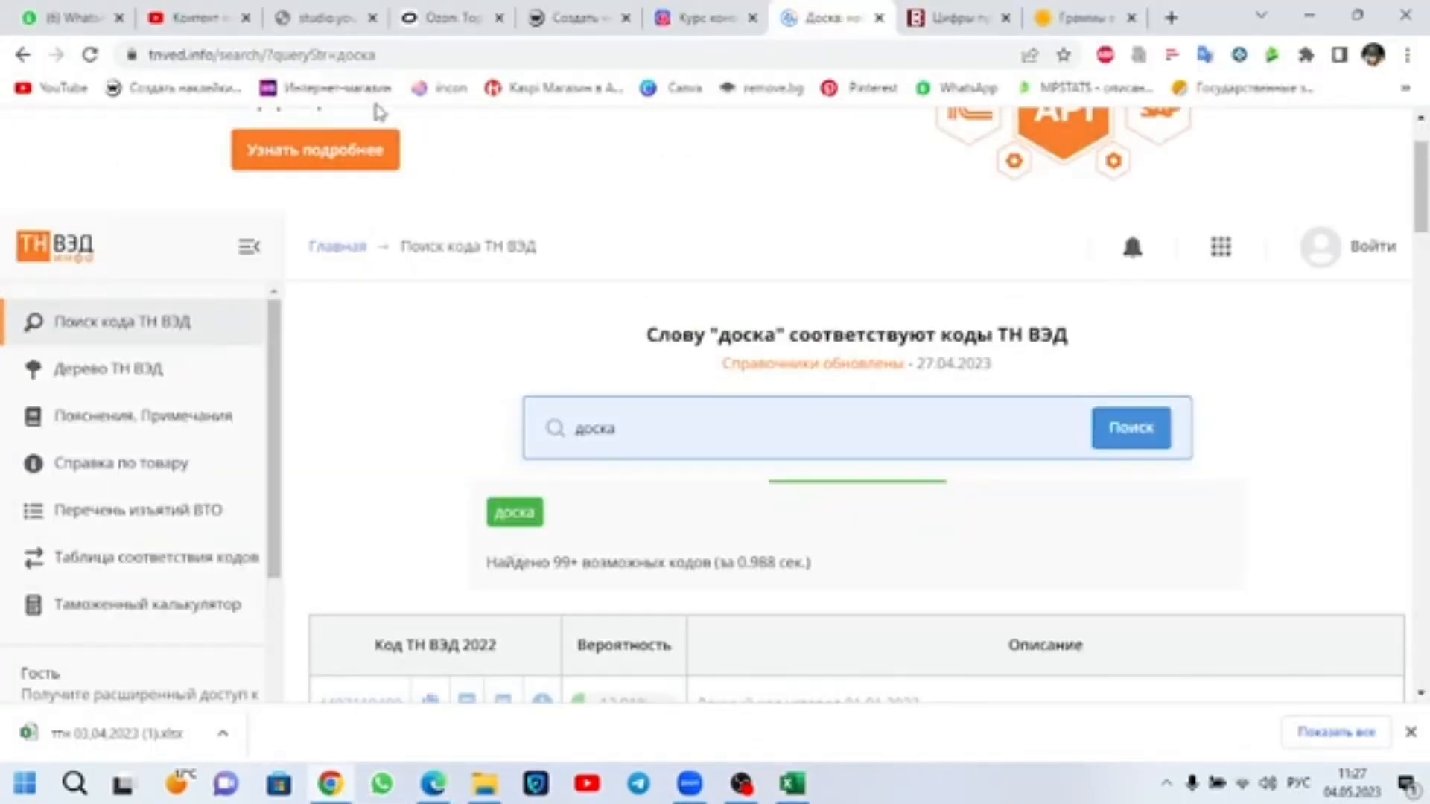
click(432, 783)
scroll(978, 462, down, 1)
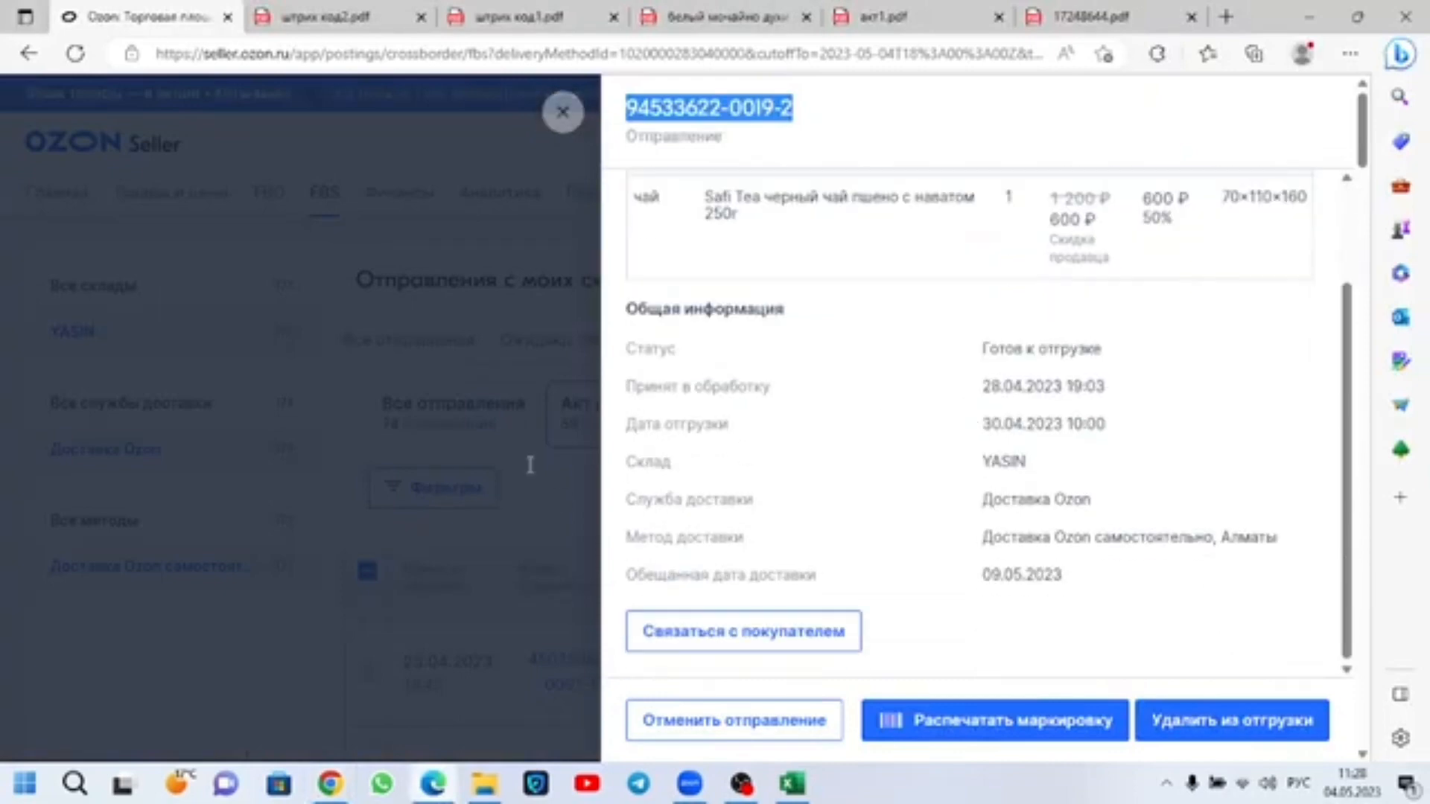
click(562, 112)
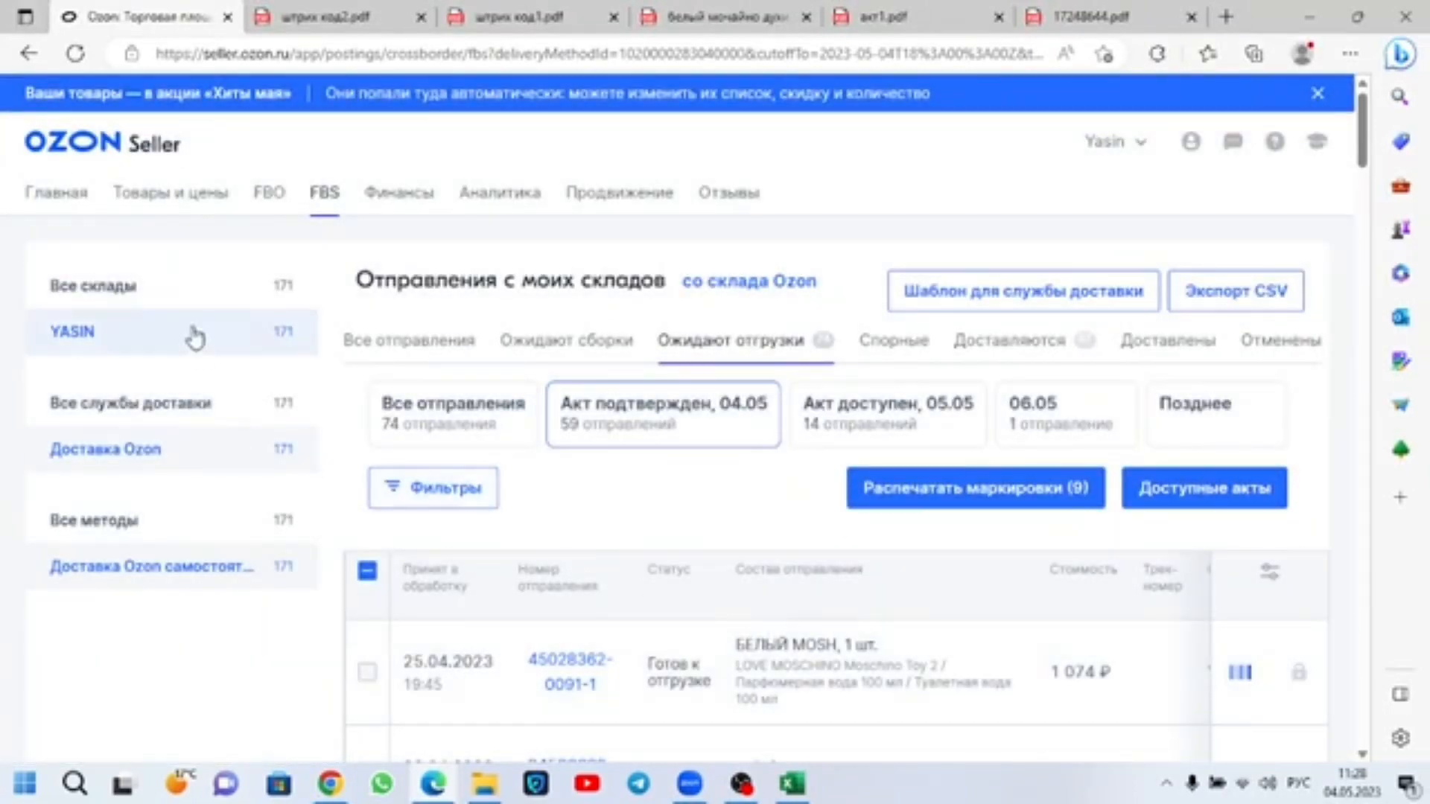
Step: Open the Ozon Seller product list and start editing the product with article today5
click(169, 202)
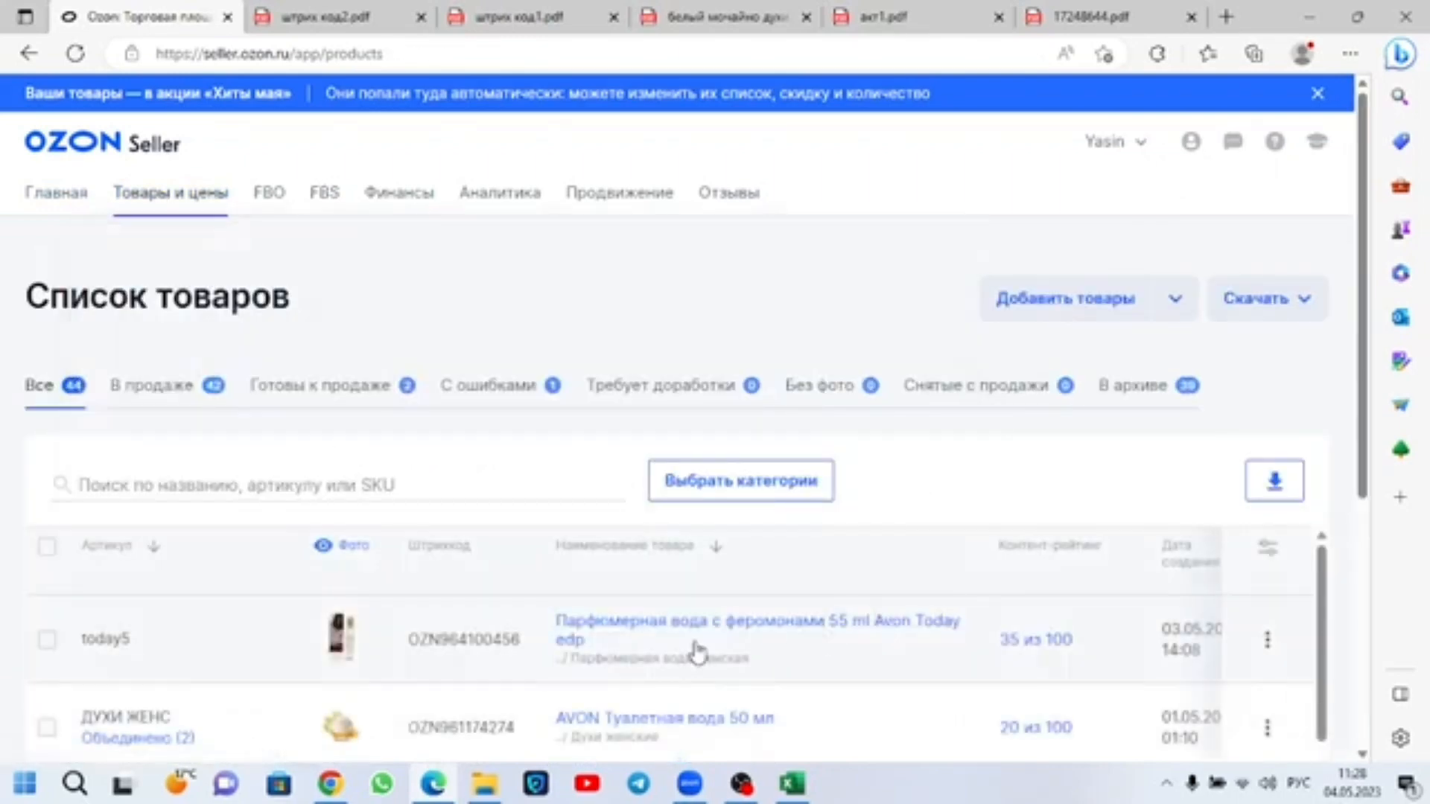
click(1267, 640)
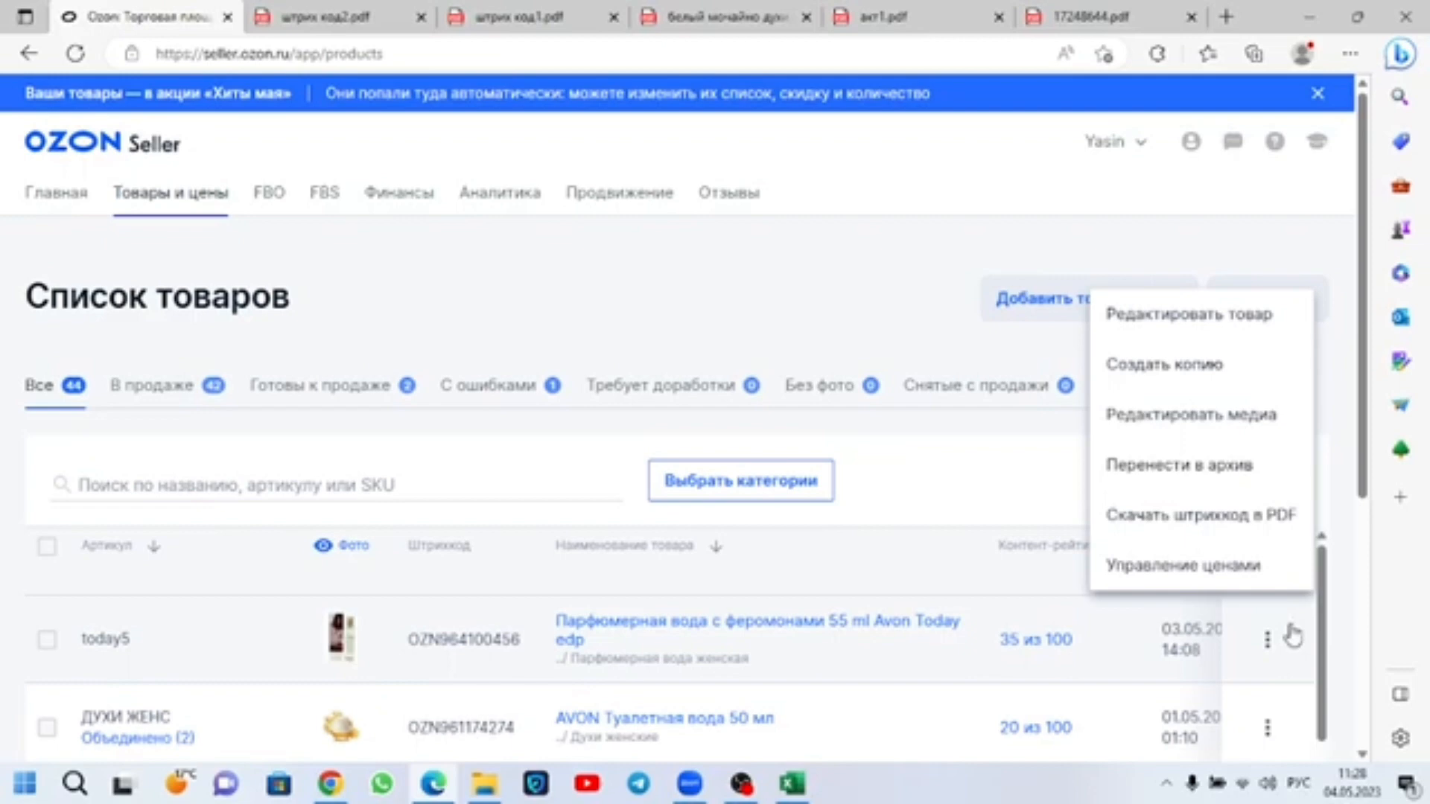
click(1191, 314)
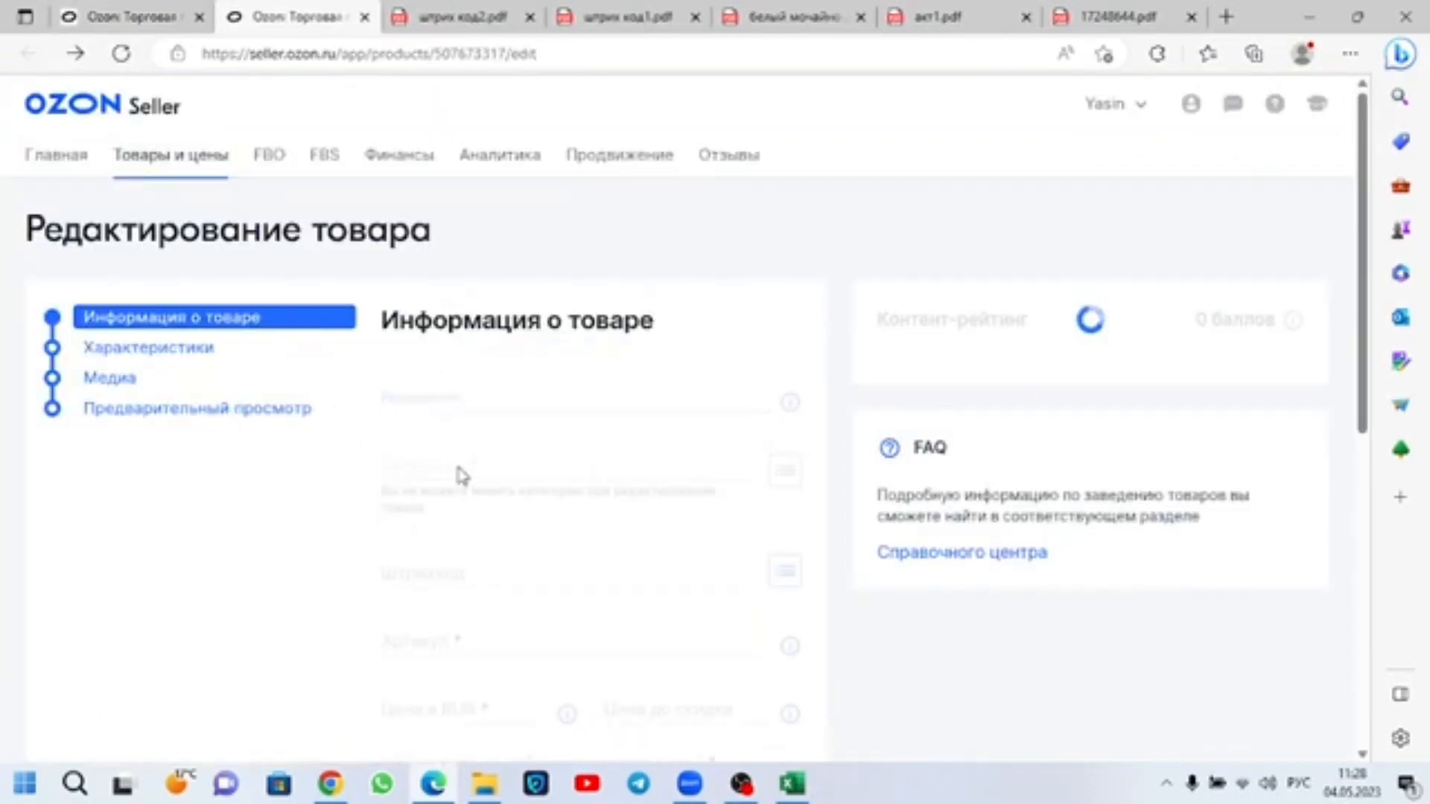
Step: Look through the today5 product's general information, Характеристики and Медиа sections for its ТН ВЭД code field
scroll(504, 516, down, 5)
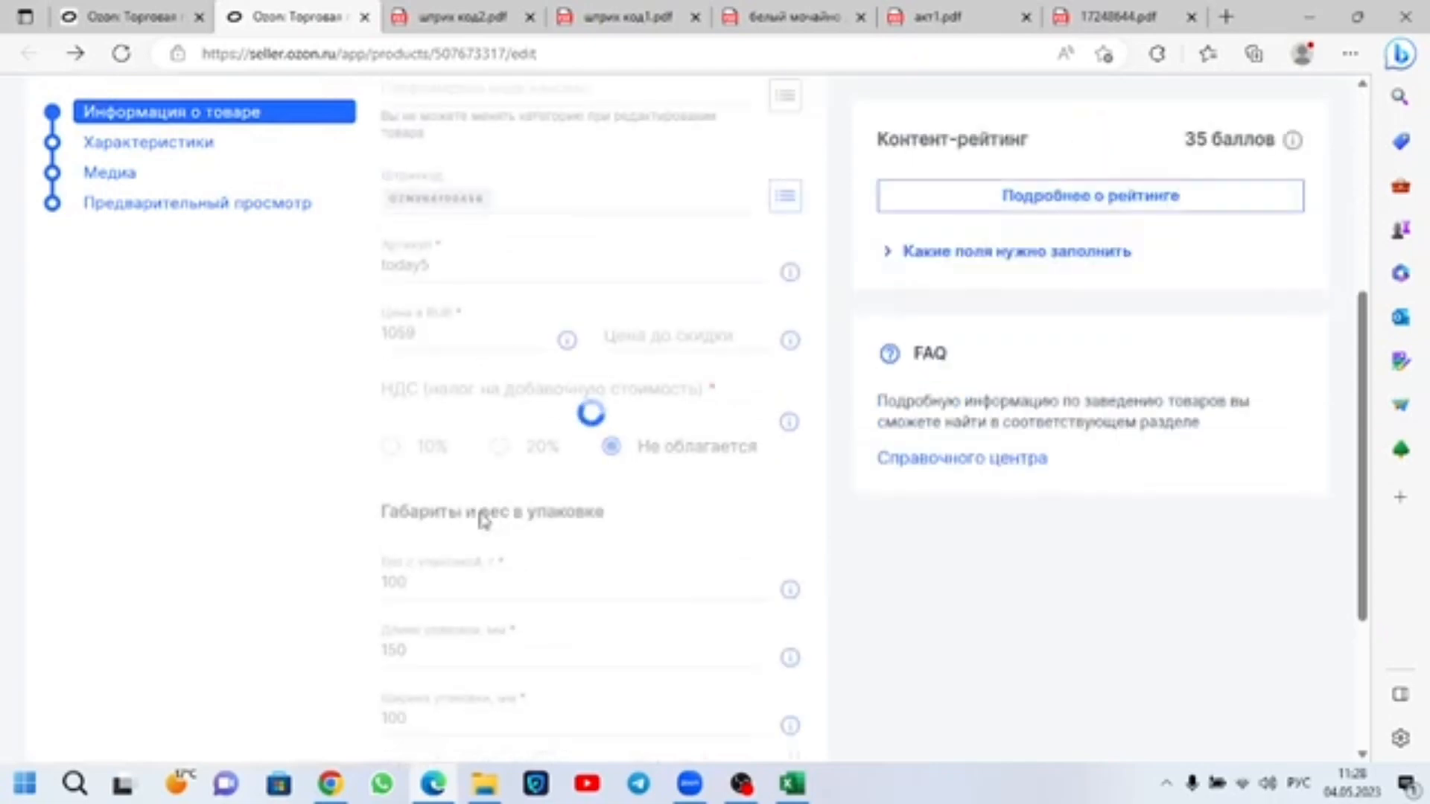
scroll(476, 517, up, 4)
click(165, 281)
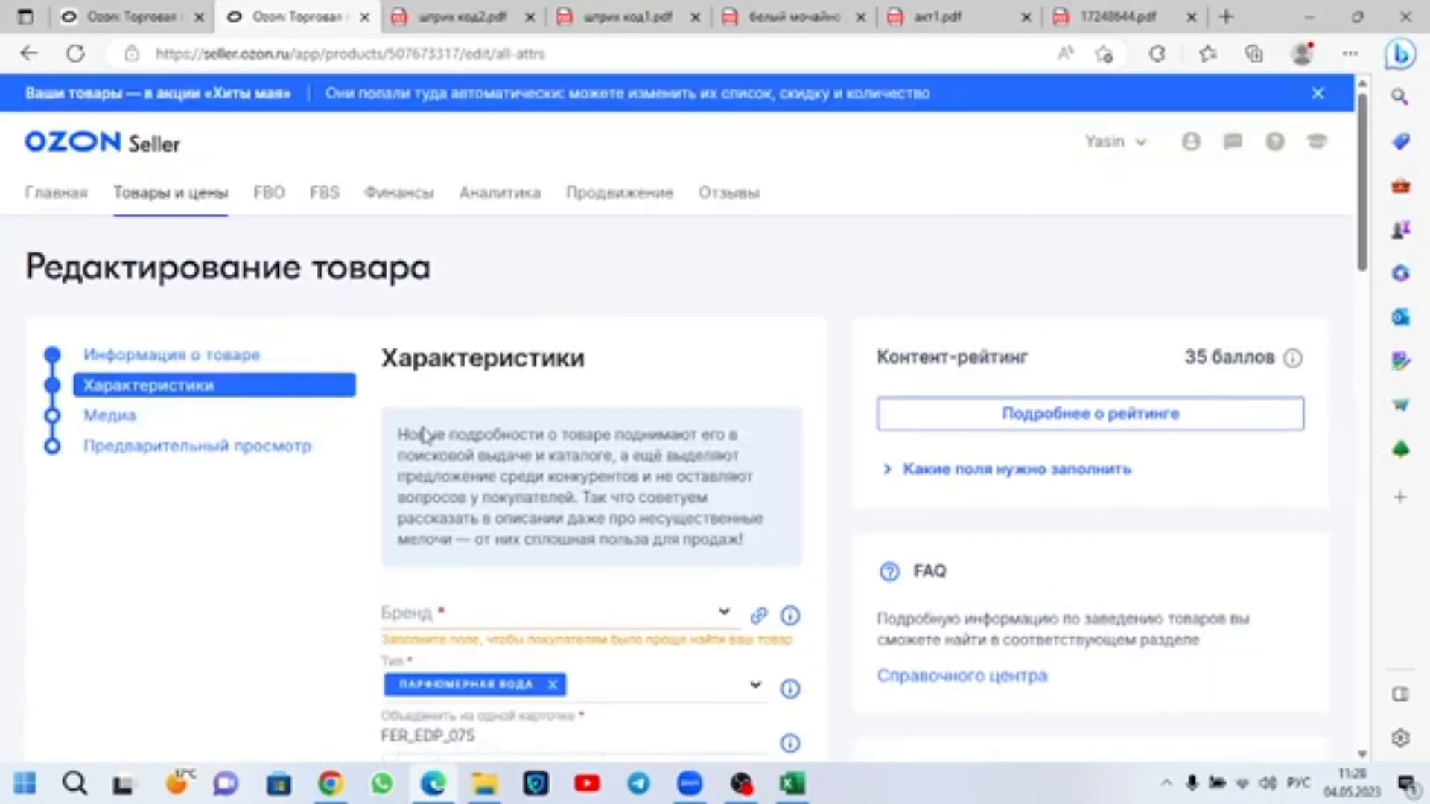
scroll(492, 444, down, 15)
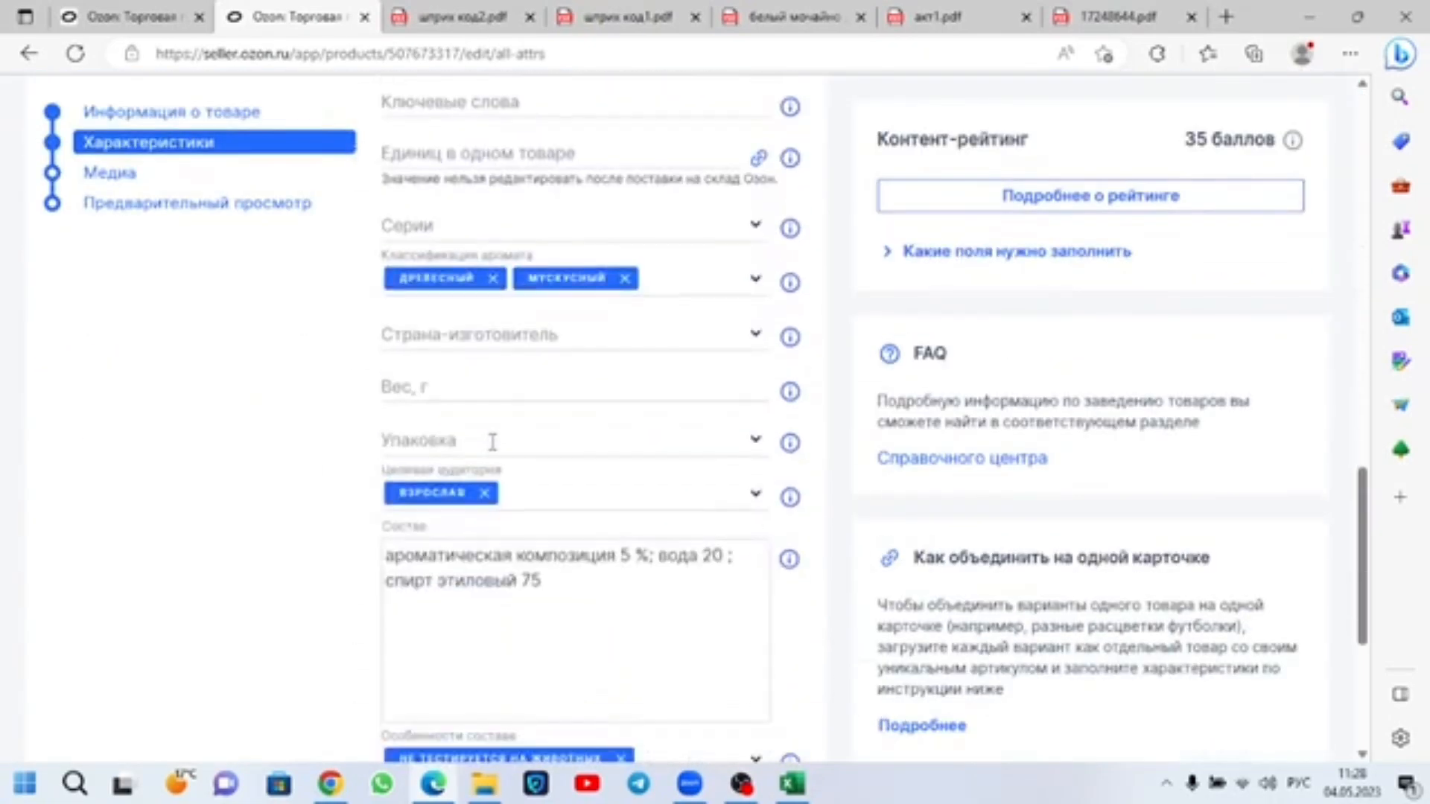
click(136, 183)
scroll(106, 246, down, 10)
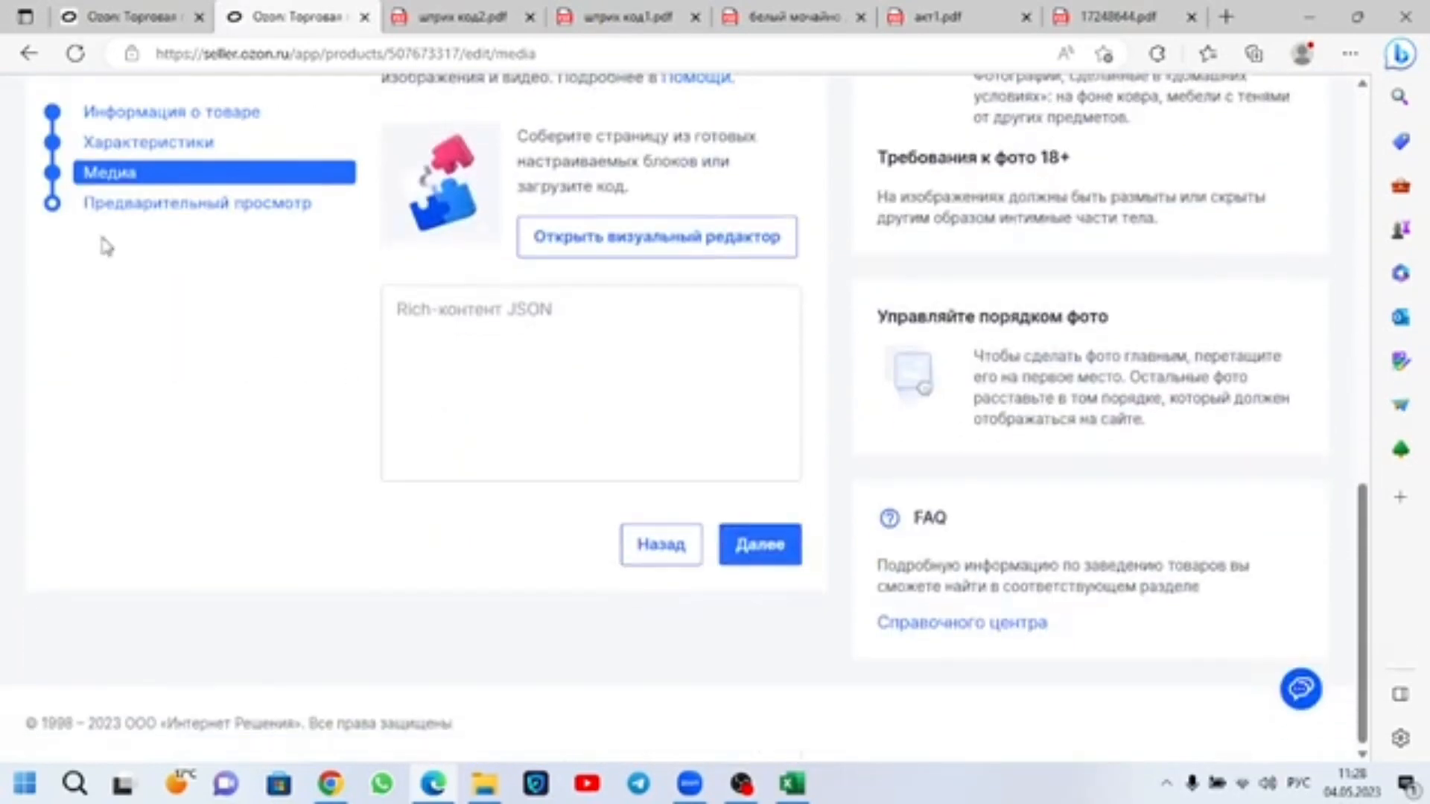
Step: Look through the today5 product's Предварительный просмотр section for its Код ОКПД/ТН ВЭД entry
click(128, 203)
scroll(328, 618, down, 6)
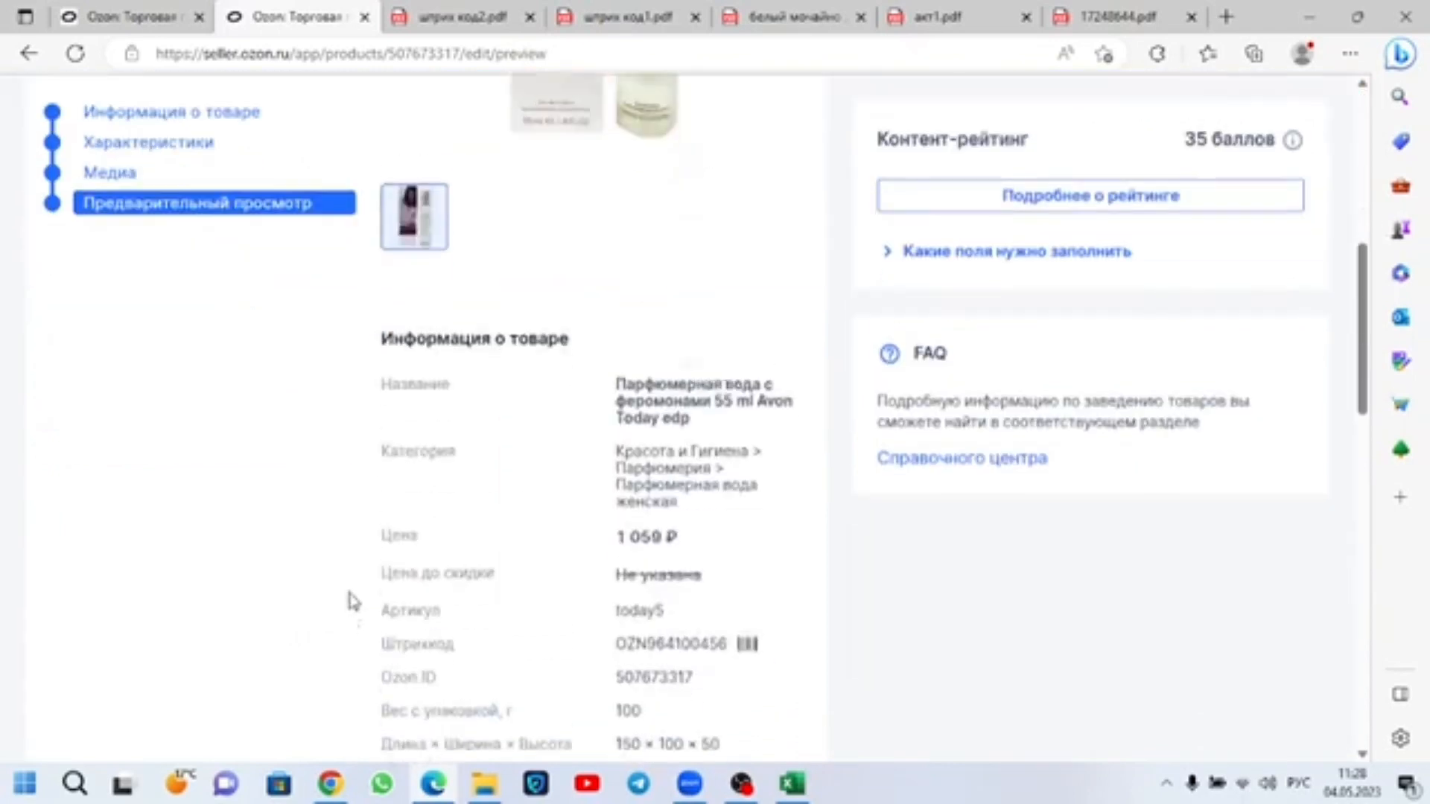
scroll(544, 547, down, 2)
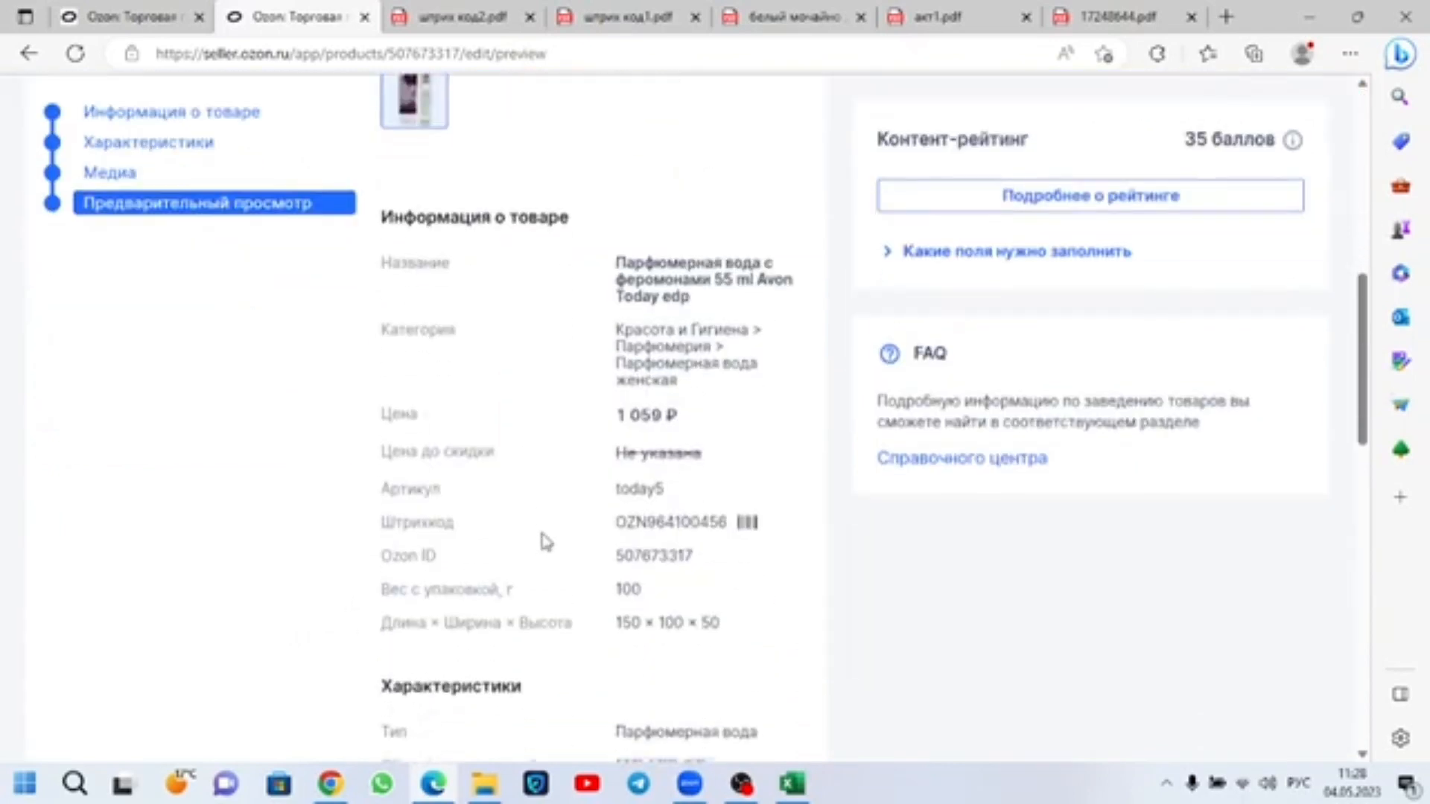
scroll(549, 507, down, 8)
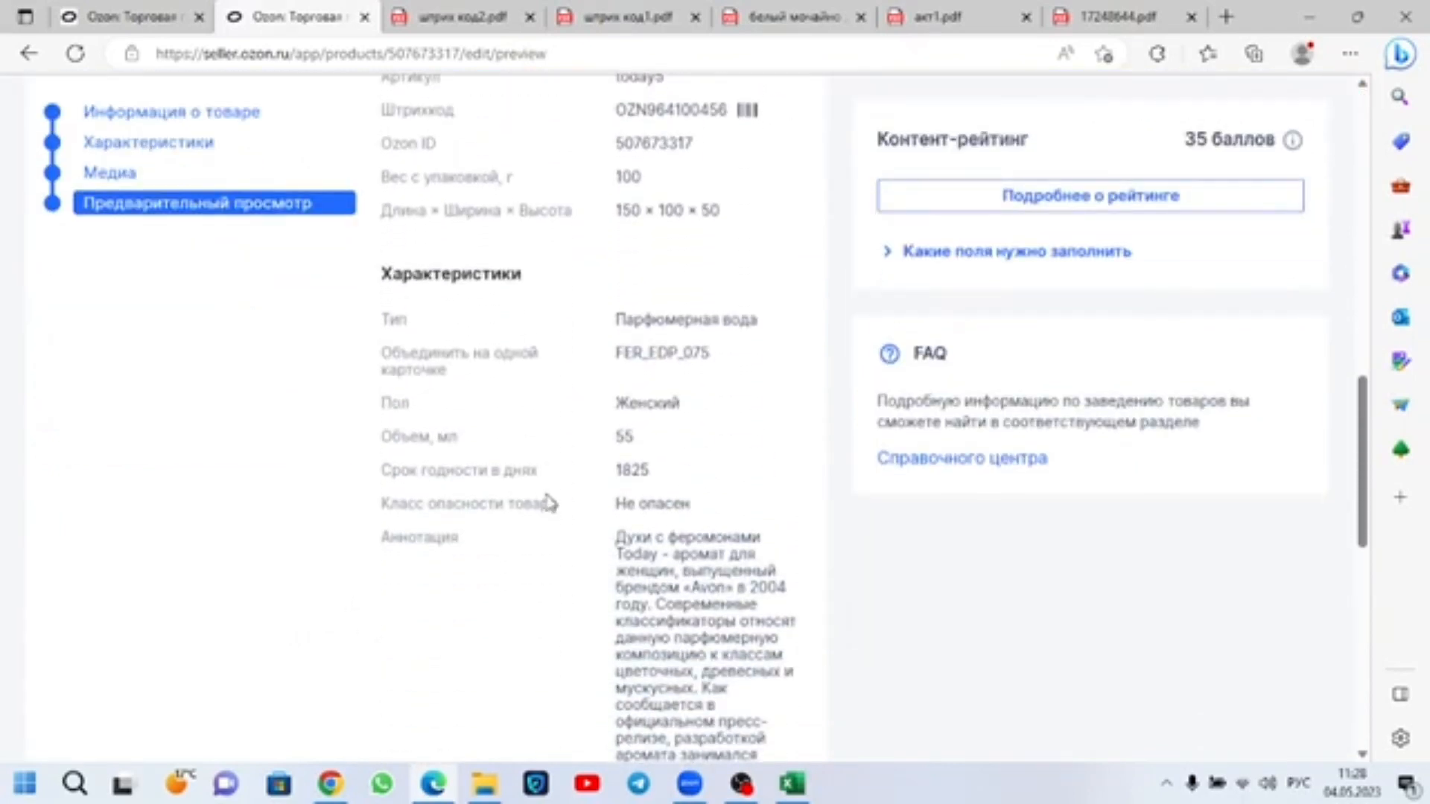
scroll(549, 499, down, 5)
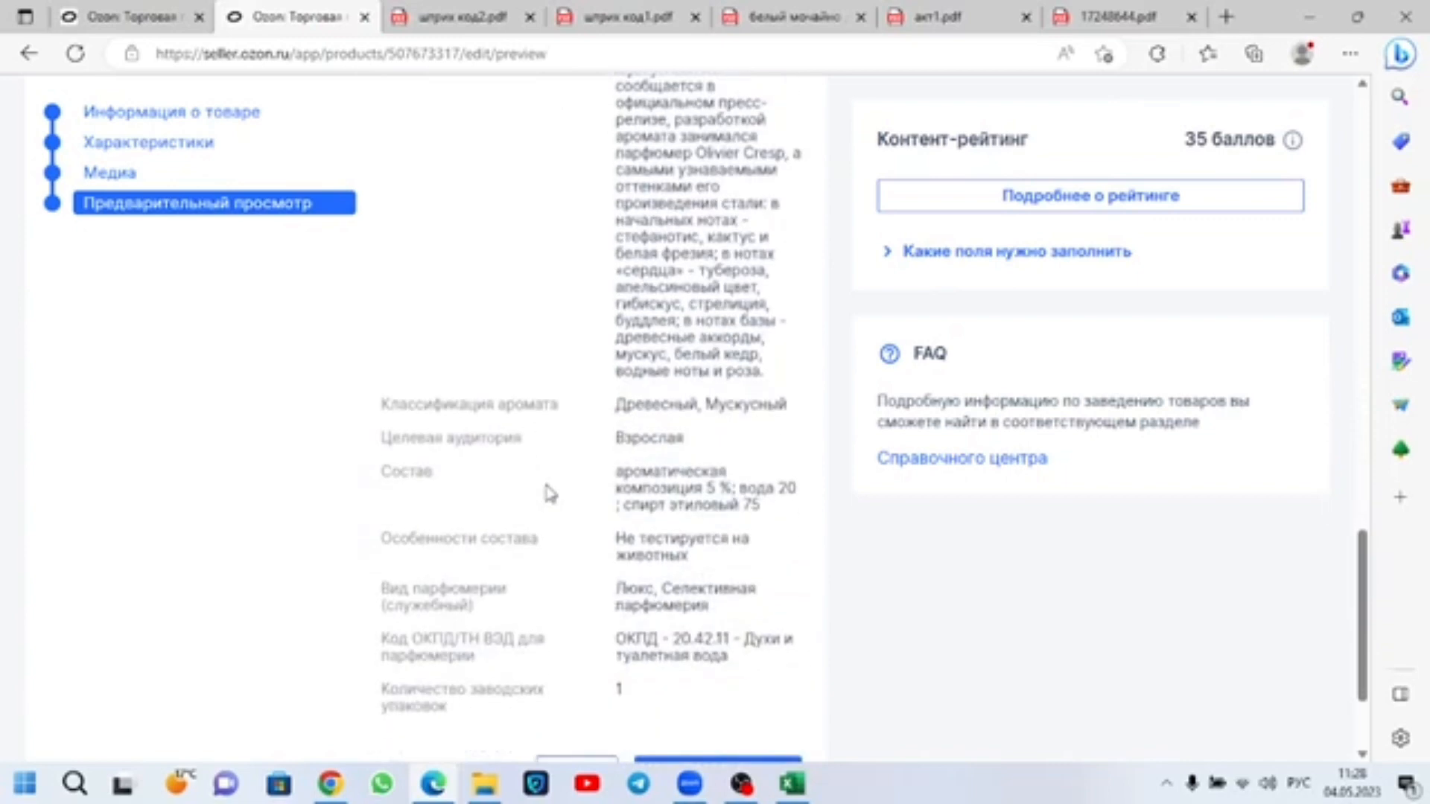
scroll(549, 494, down, 2)
scroll(549, 491, up, 18)
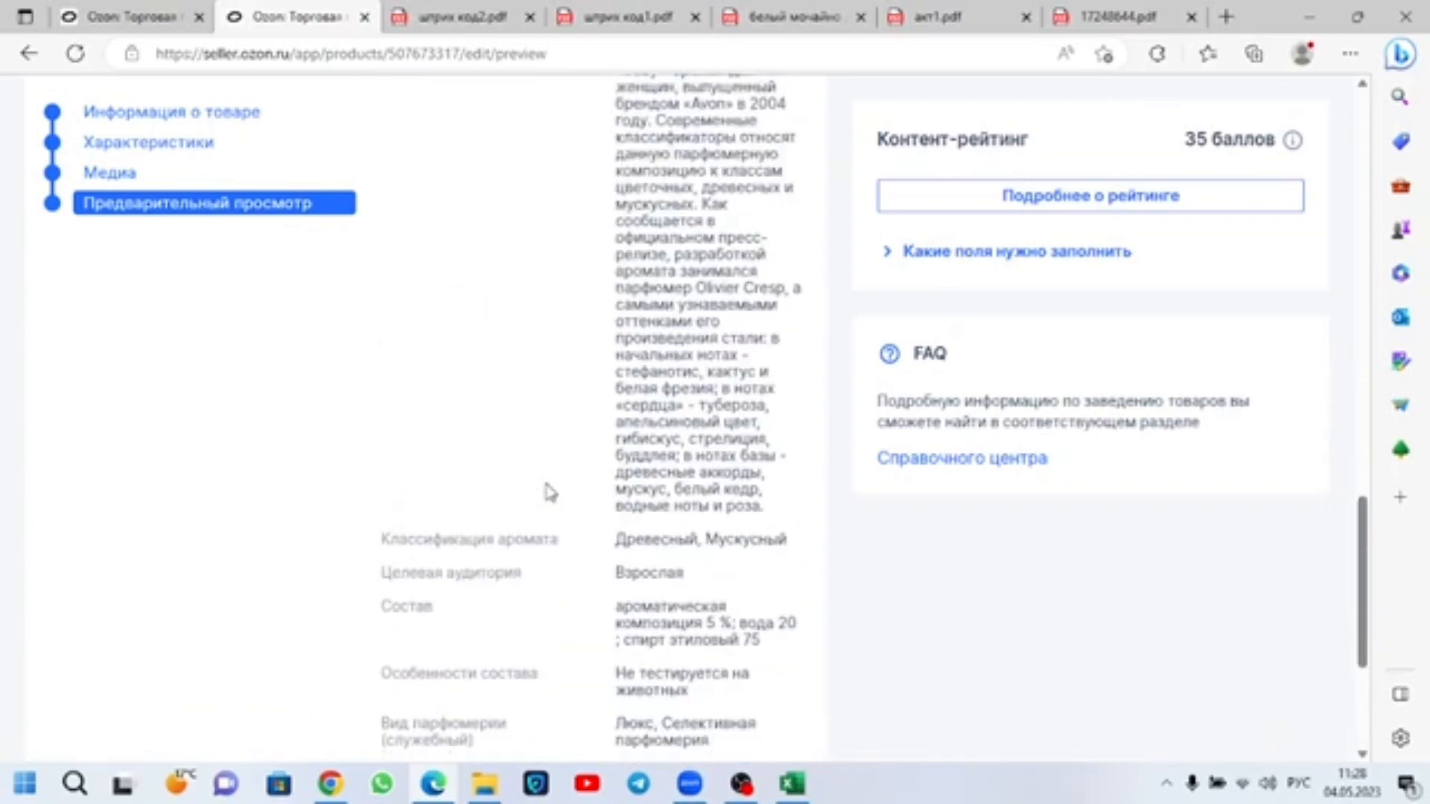
scroll(550, 491, up, 4)
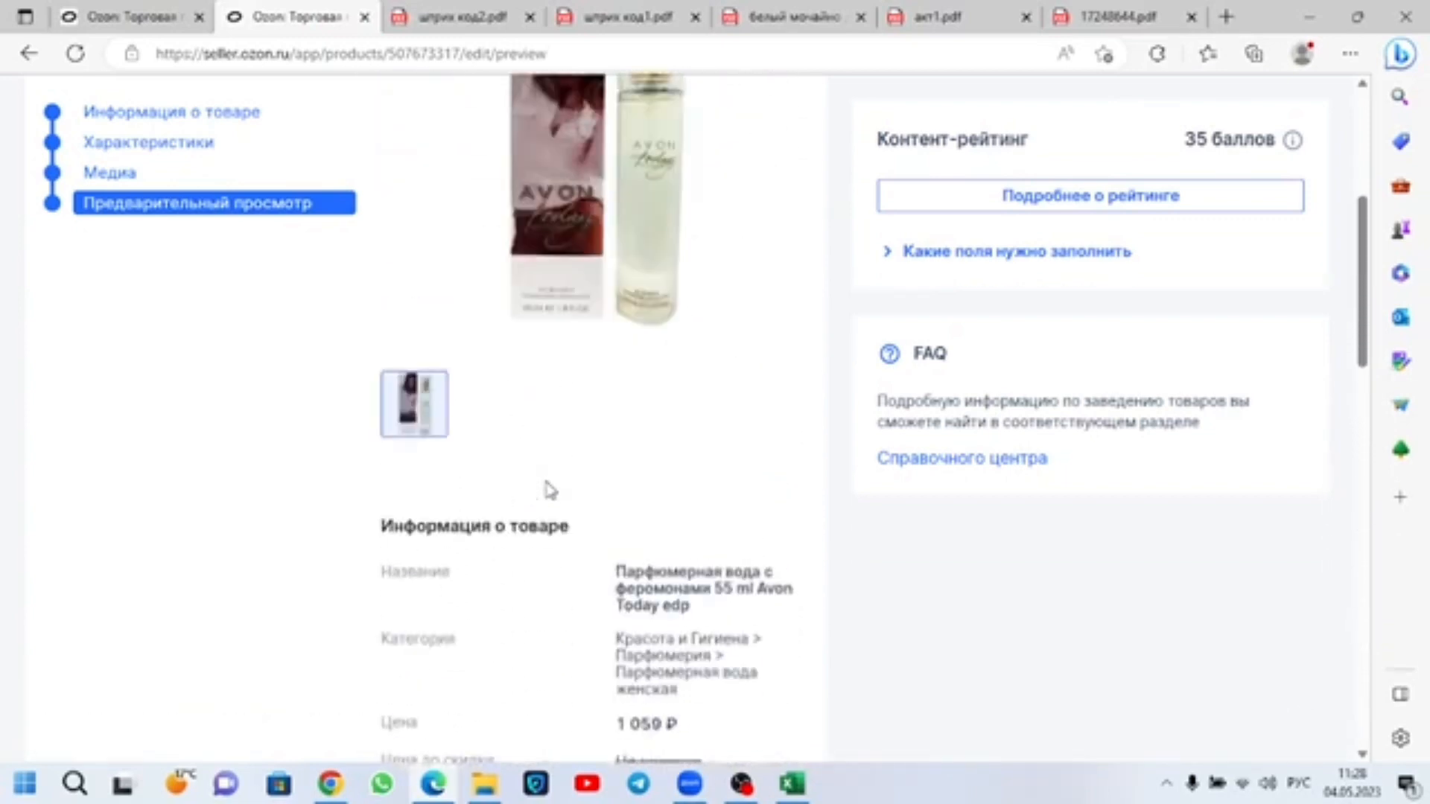
Step: Recheck the product's general information and the whole Характеристики section for its Код ОКПД/ТН ВЭД для парфюмерии field
click(160, 365)
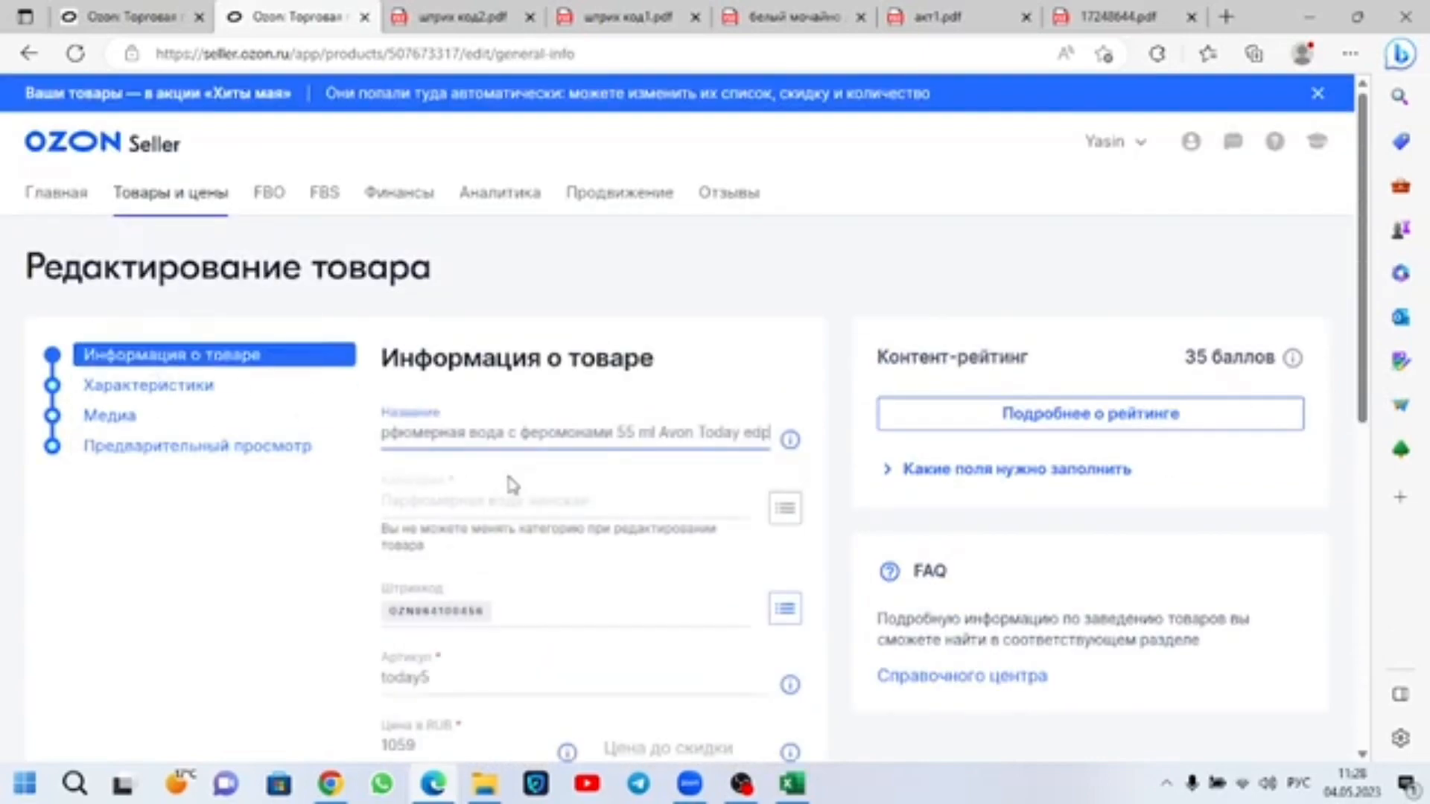
scroll(513, 470, down, 10)
scroll(519, 484, up, 6)
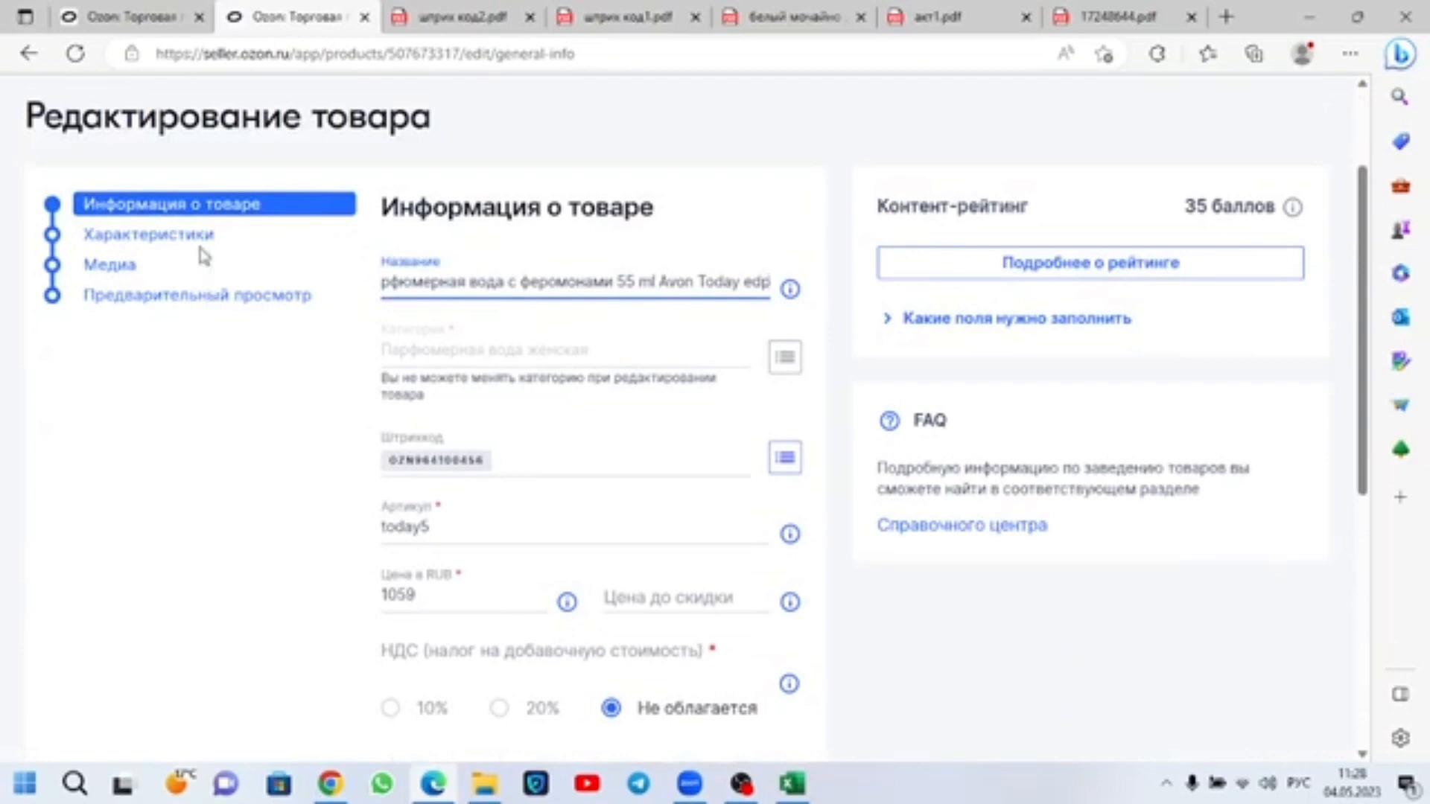
click(185, 233)
scroll(537, 480, down, 2)
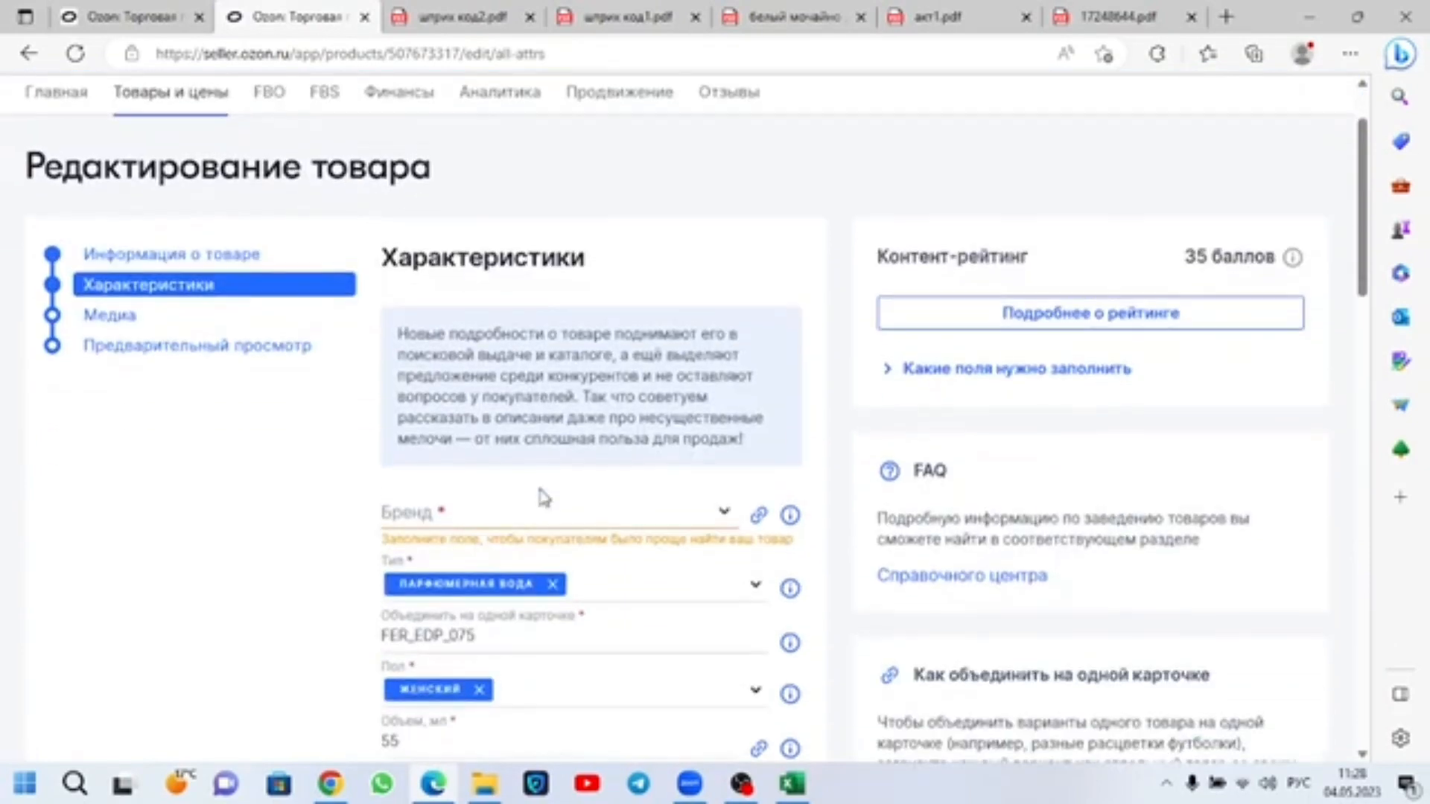
scroll(550, 511, down, 5)
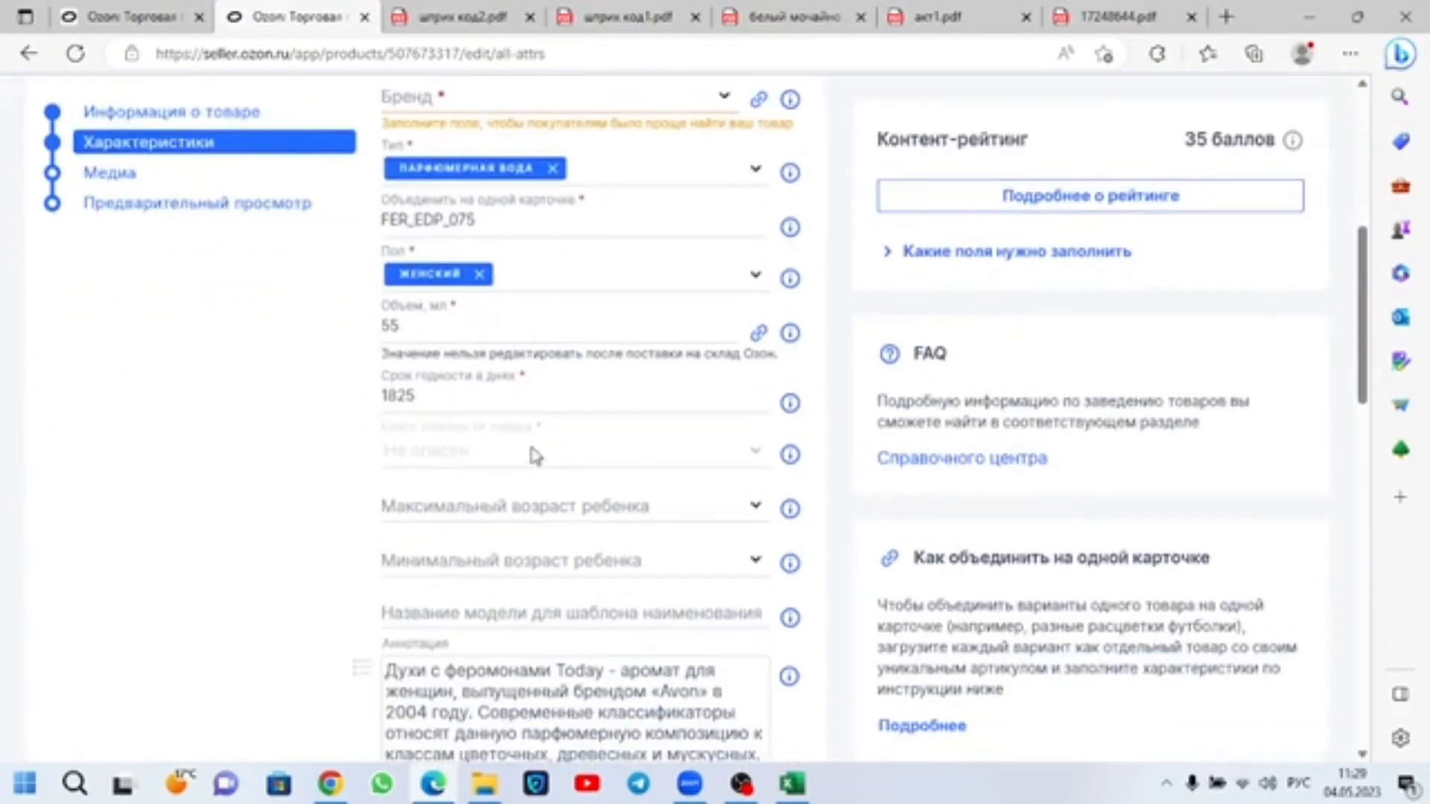
scroll(532, 449, down, 14)
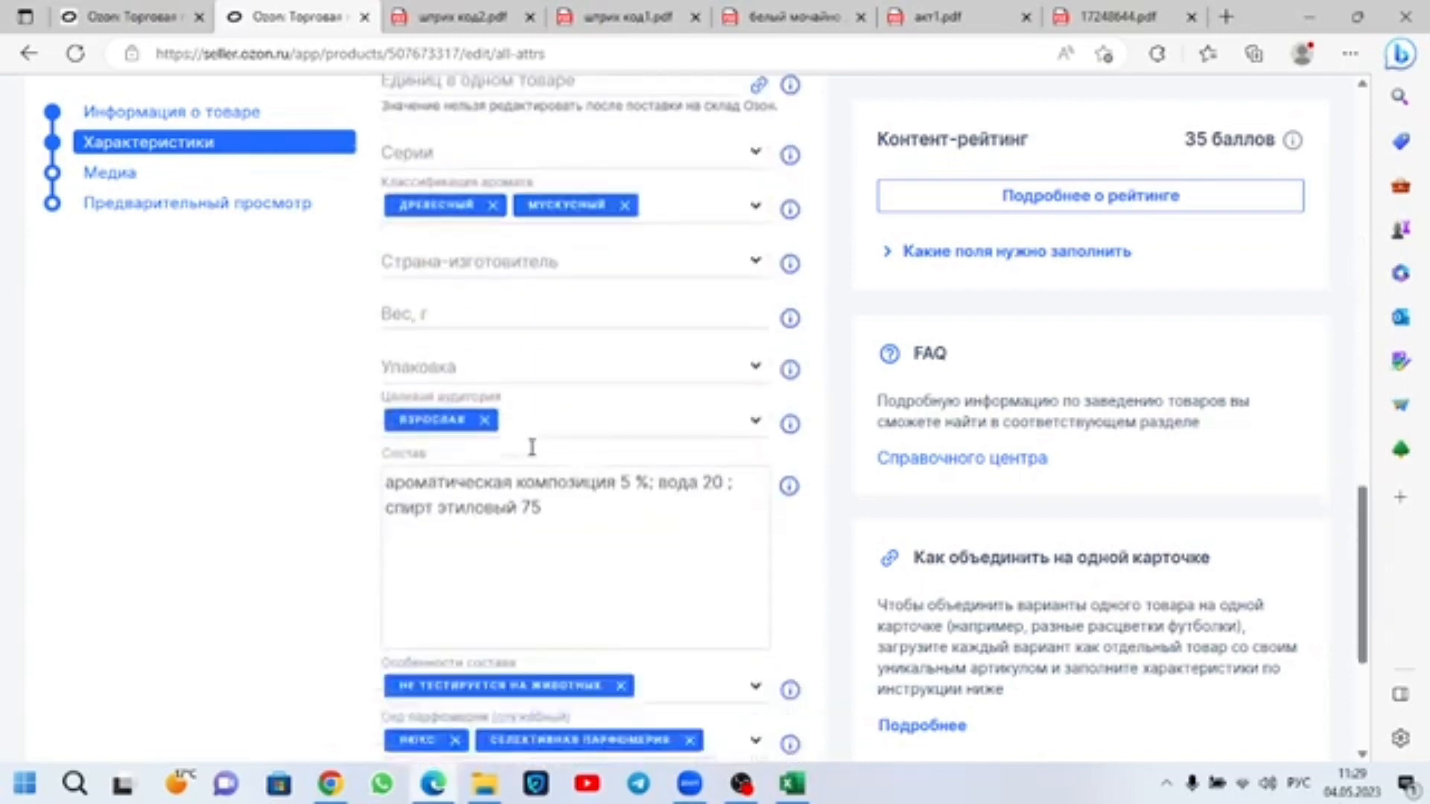
scroll(532, 447, down, 4)
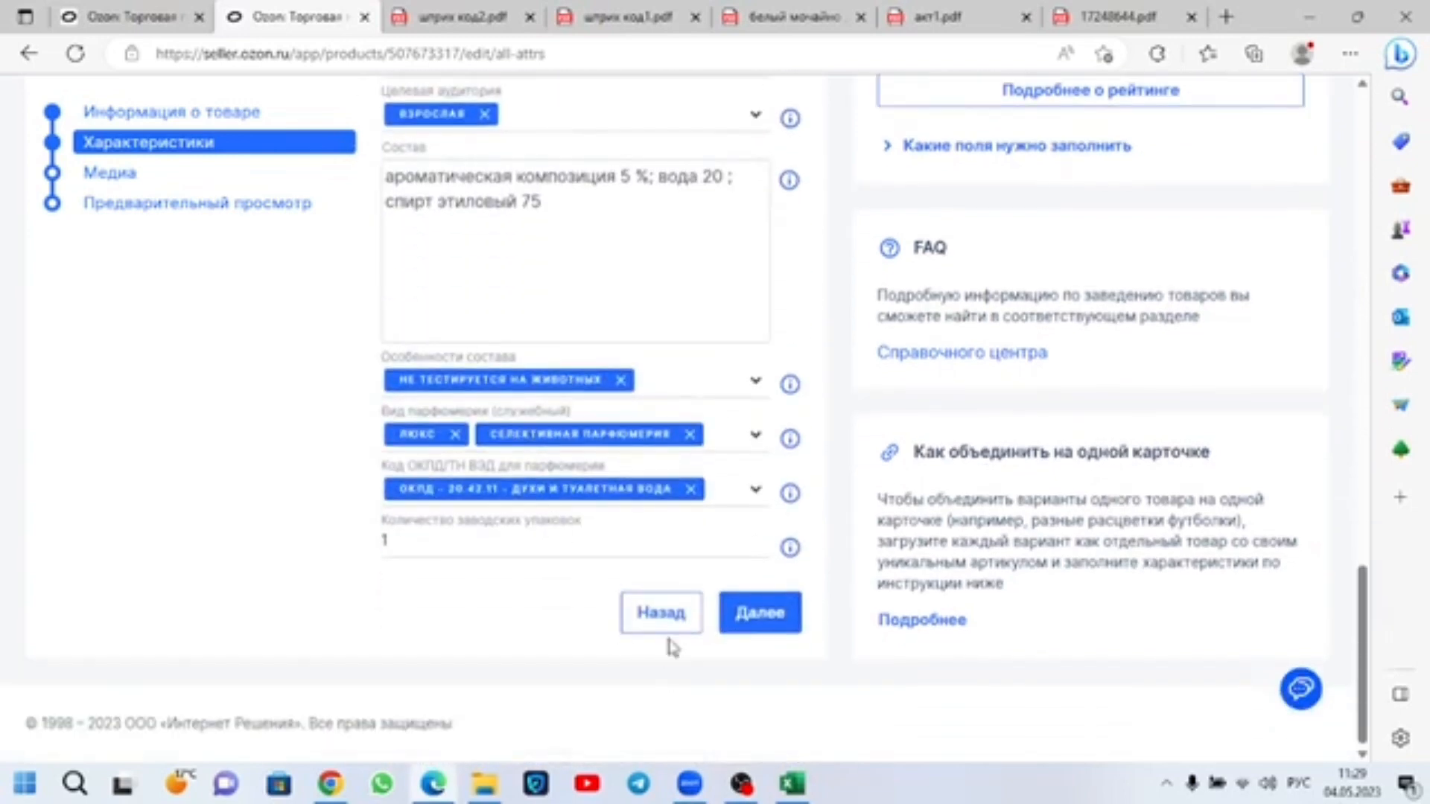
Step: Switch to Chrome, review the ТН ВЭД codes found for "доска" and open the Перечень изъятий ВТО page
click(331, 783)
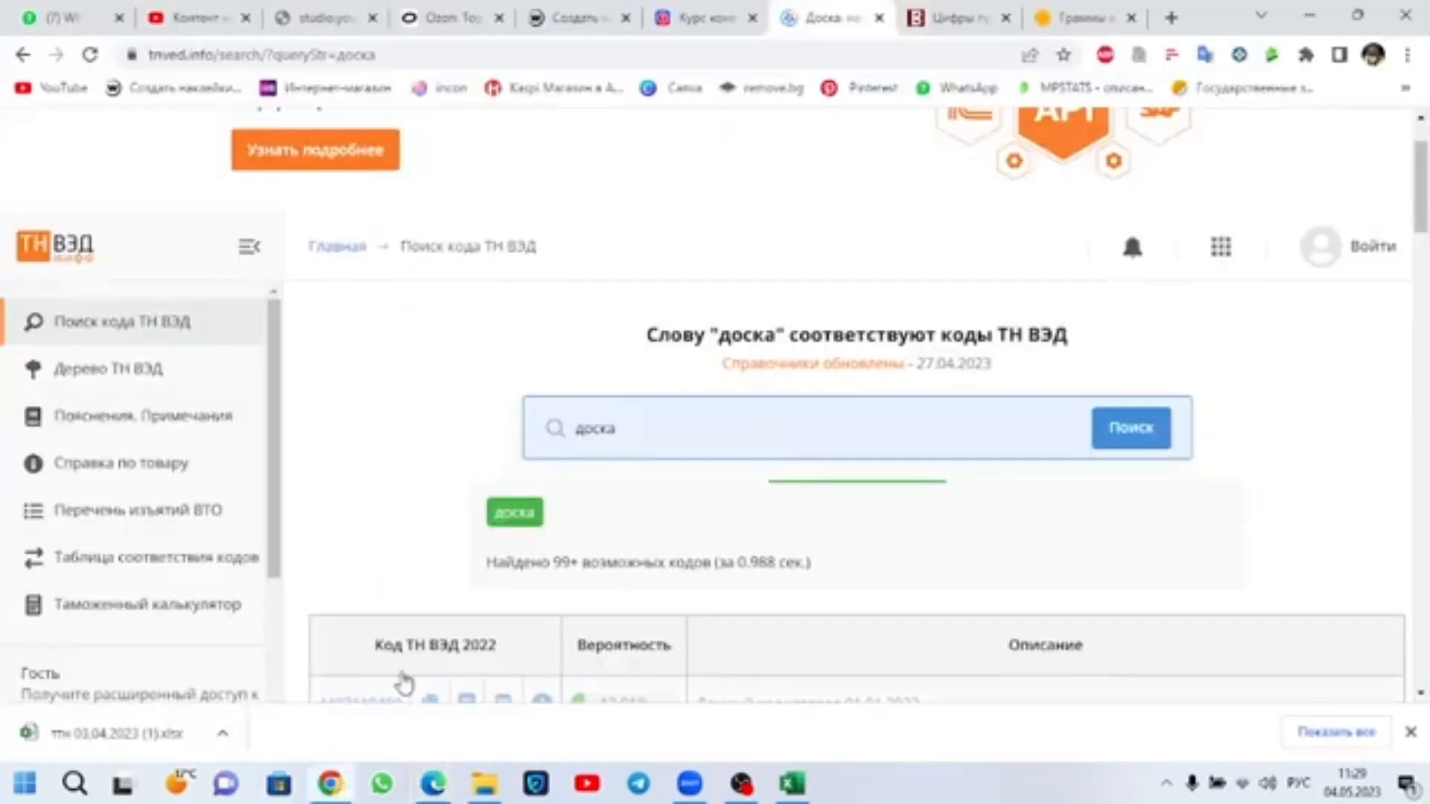
scroll(681, 492, down, 3)
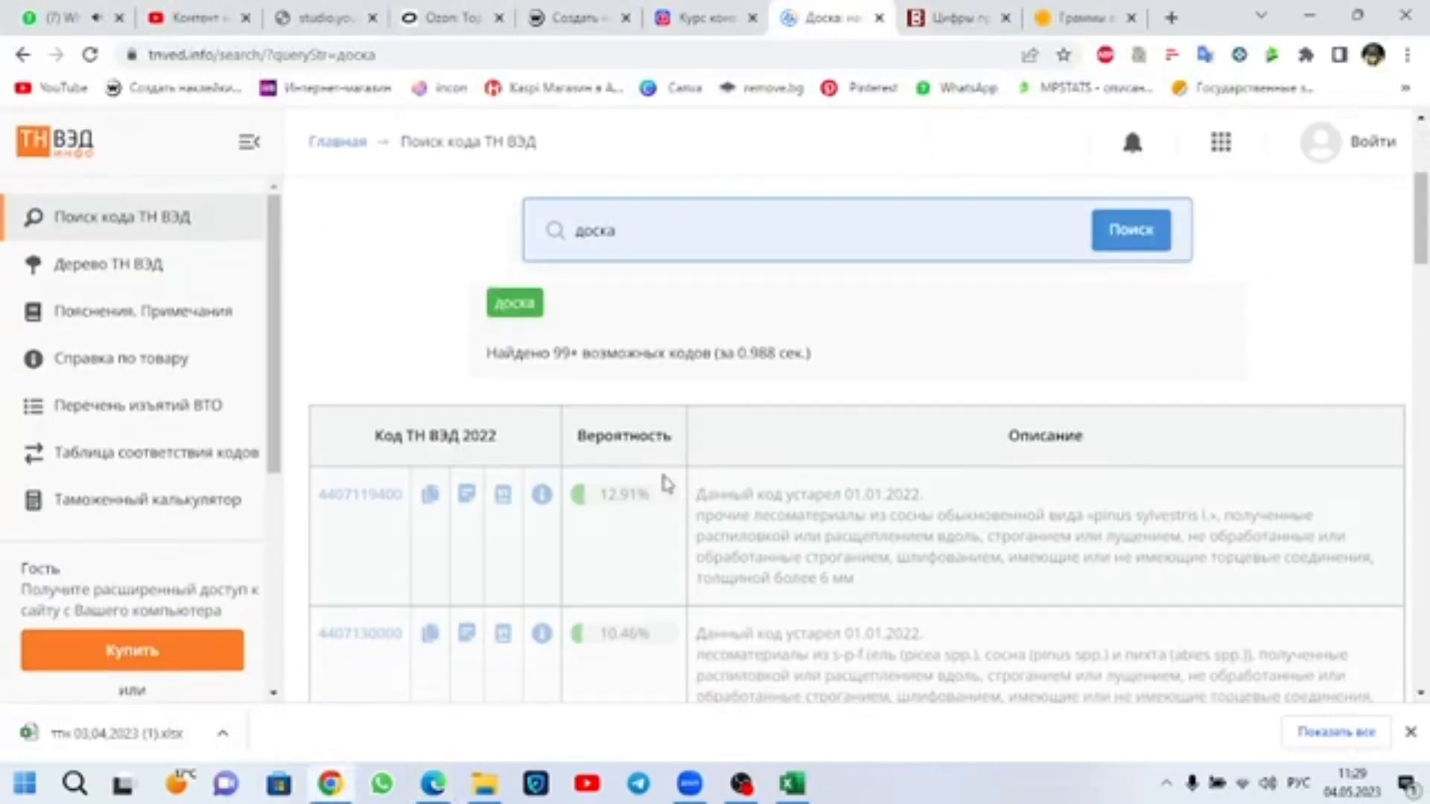
click(122, 402)
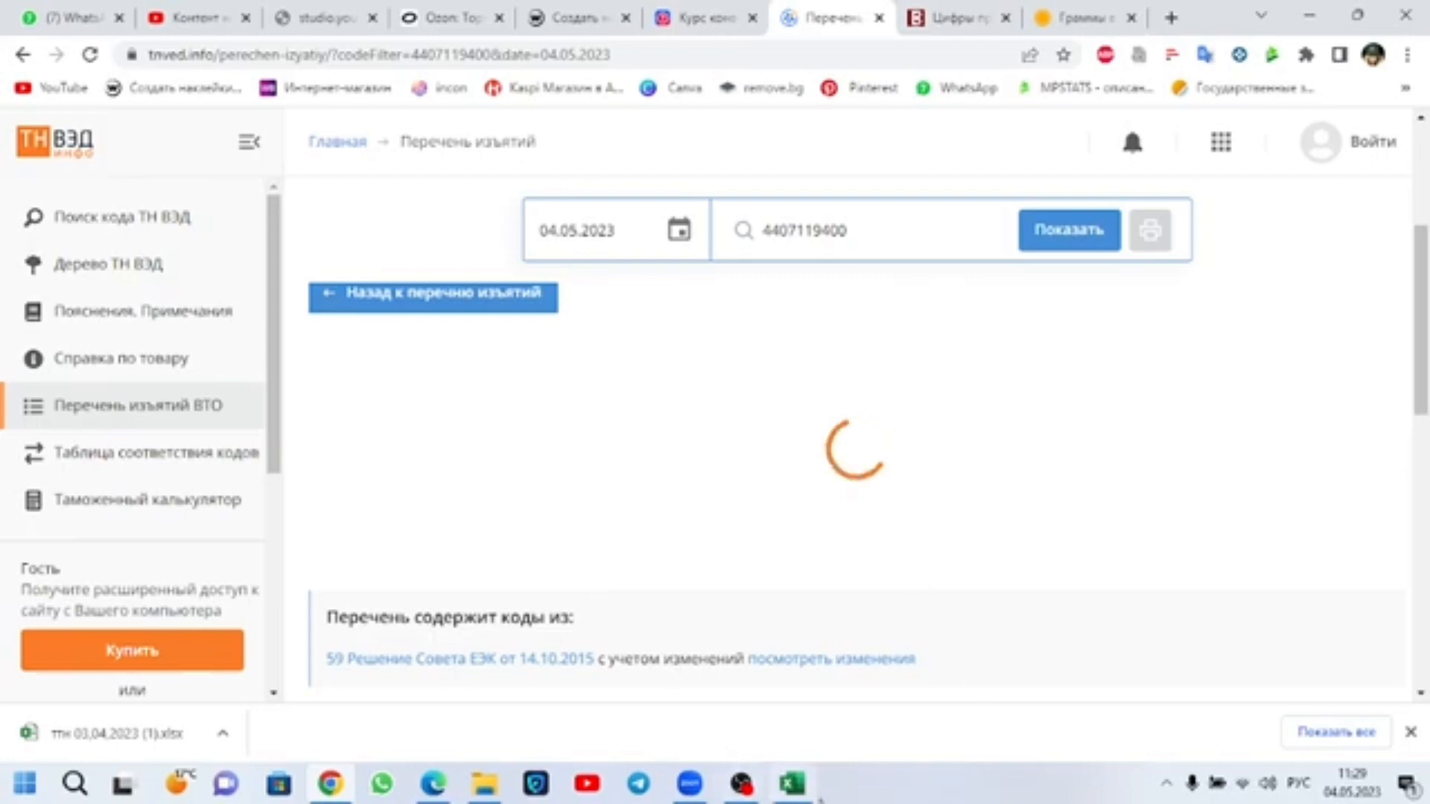
Step: Switch to Excel and open cargo item 1's Класс груза cell, BQ24, for editing to examine its weight value
click(811, 793)
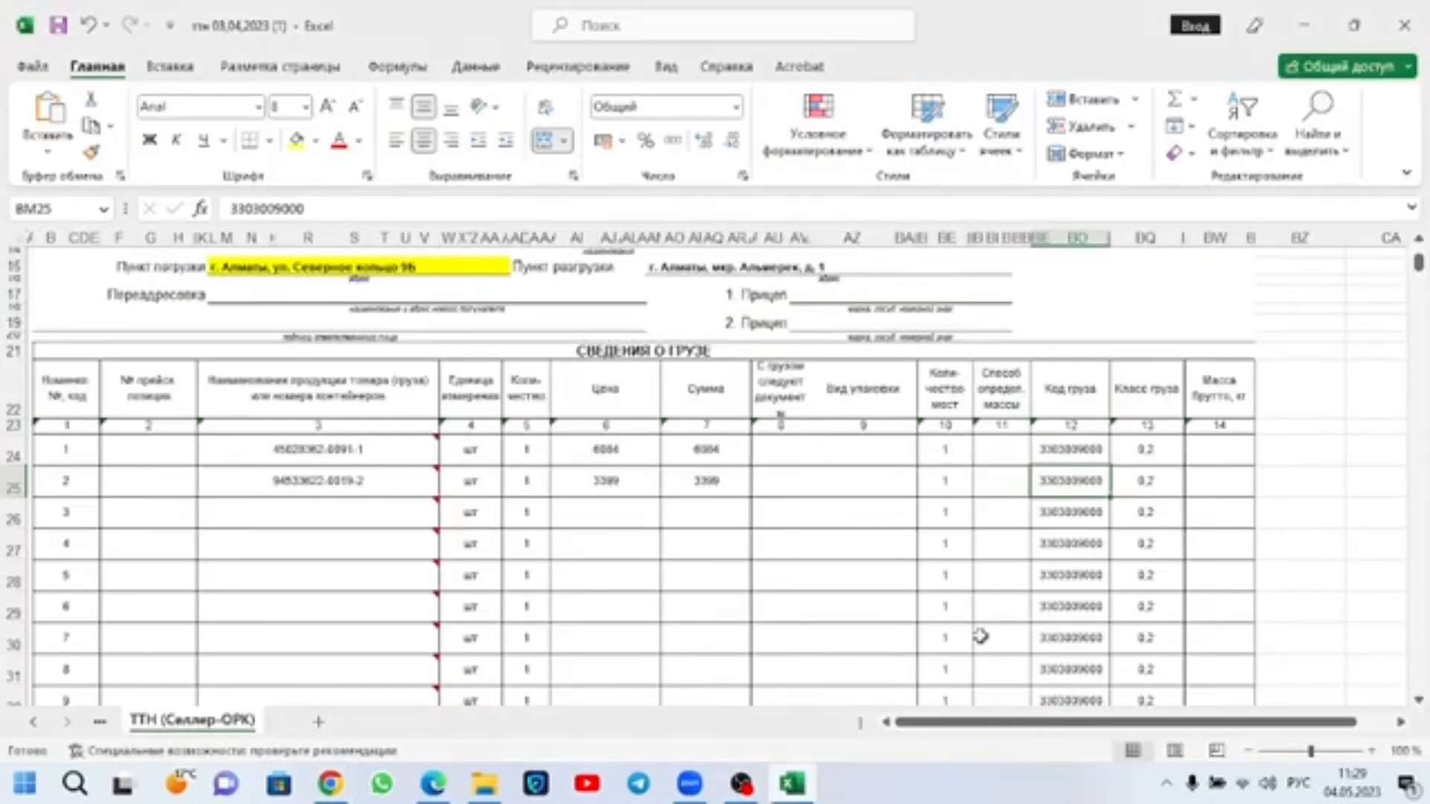
click(1167, 452)
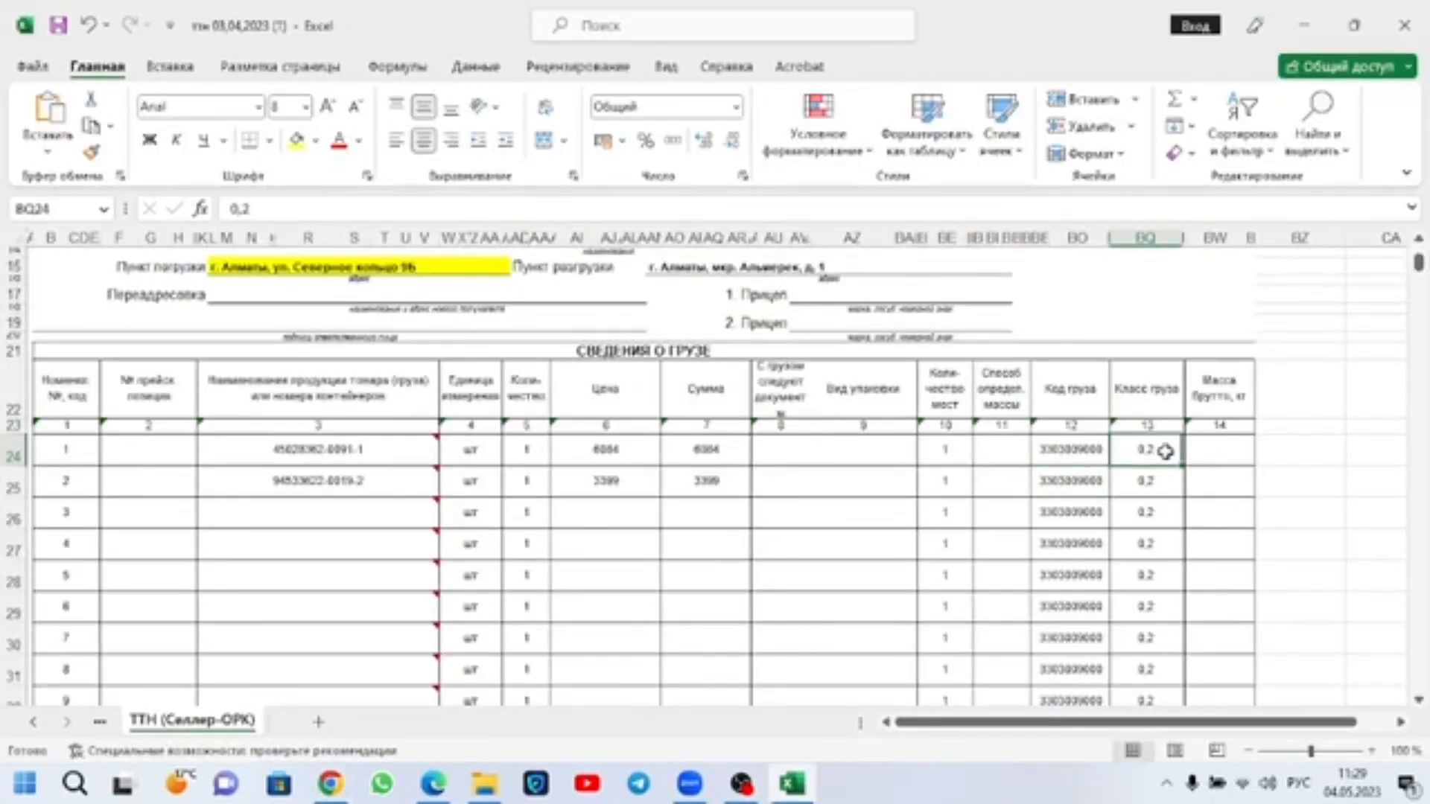
mouse_move(741, 783)
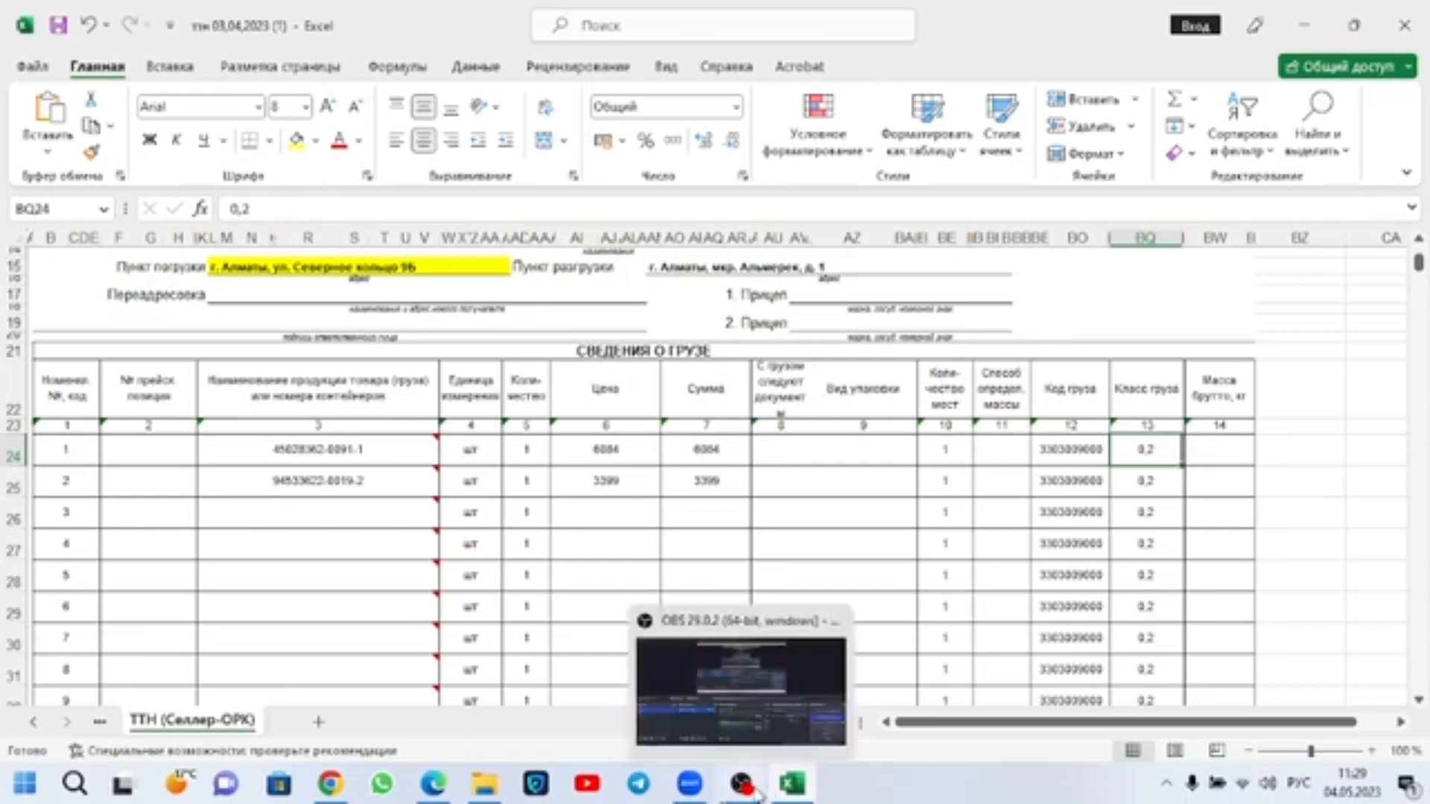
click(788, 682)
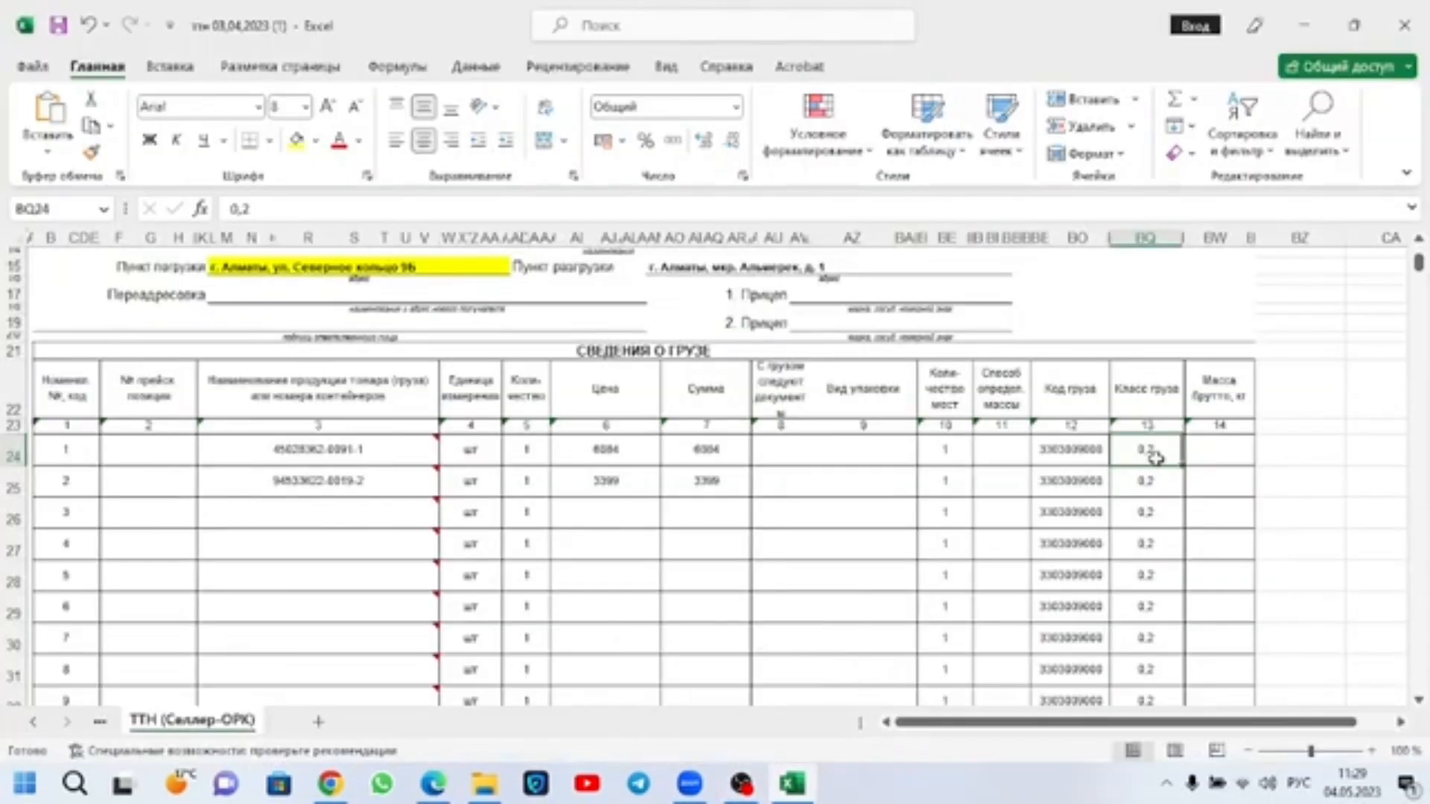
double_click(1158, 450)
drag(1150, 446, 1139, 447)
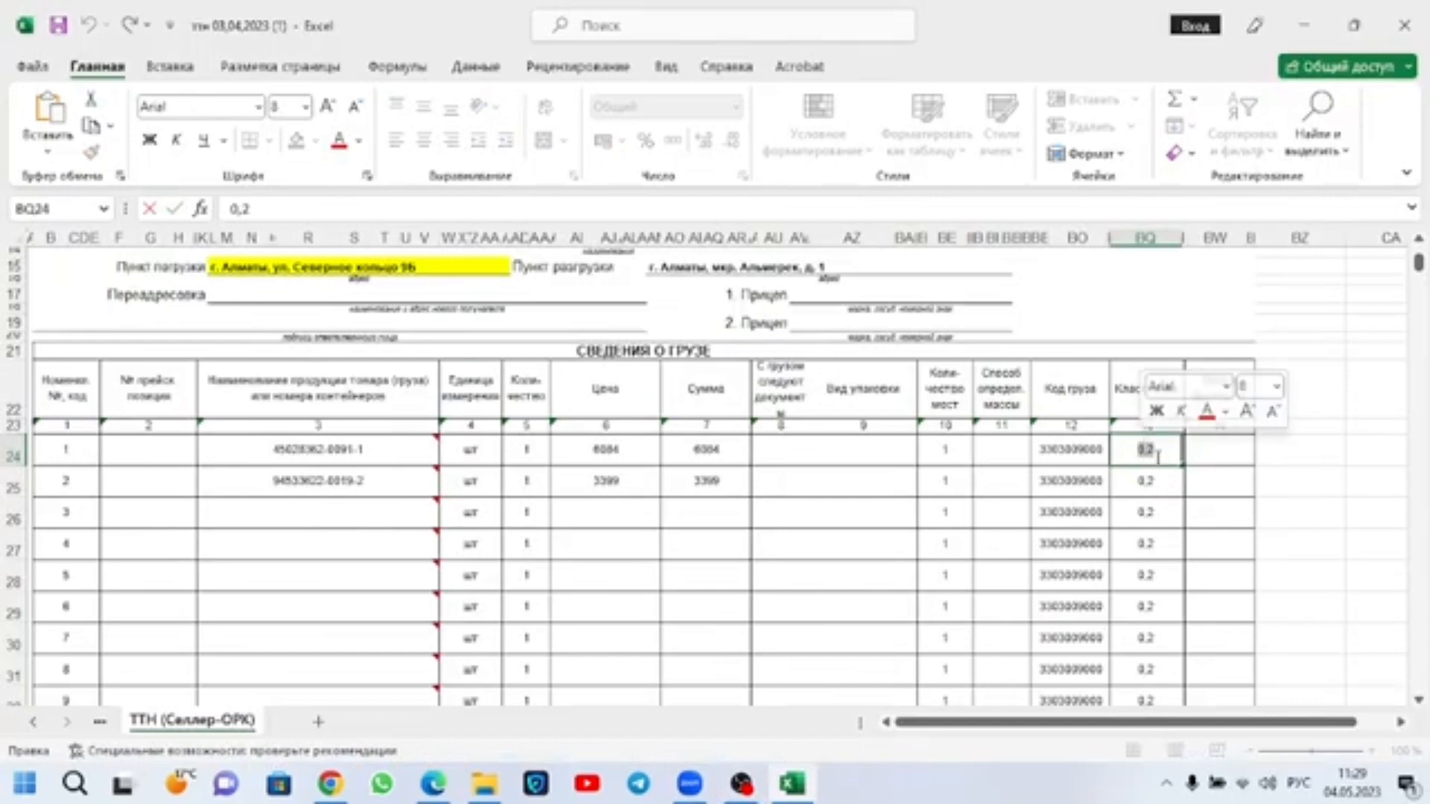
click(1161, 455)
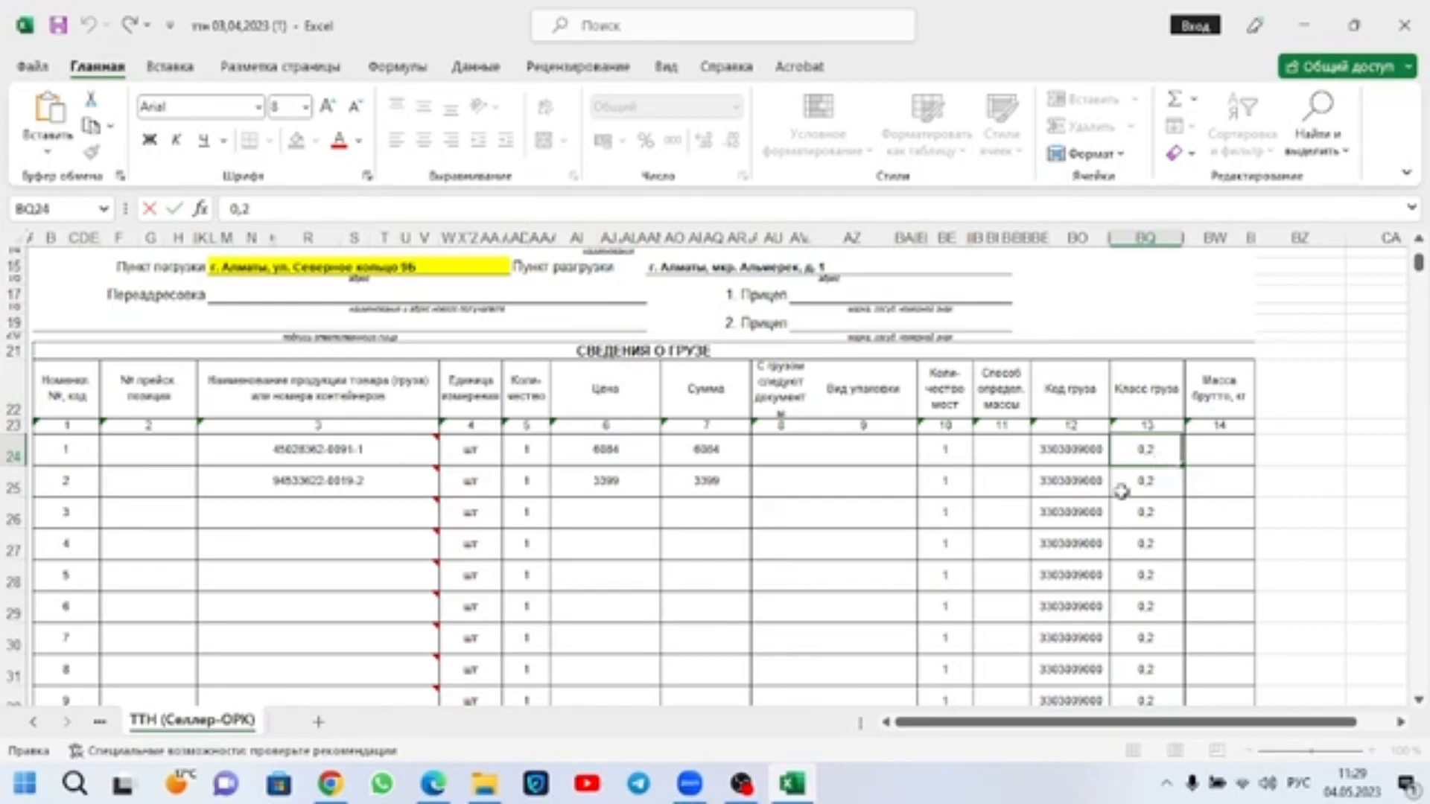
Step: Switch to Chrome and convert 200 grams to kilograms on the allcalc.ru gram-to-kilogram converter, selecting the result
click(331, 783)
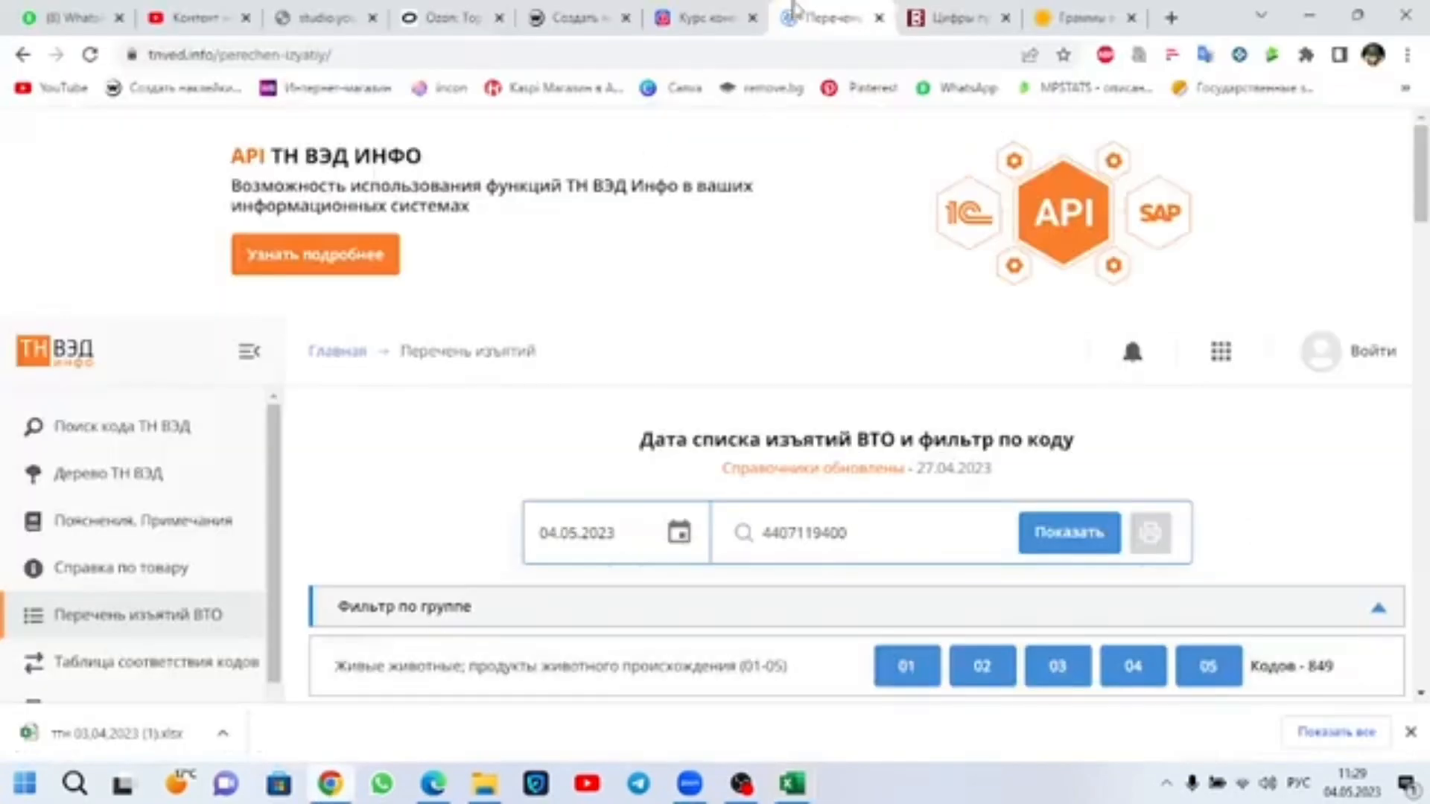
click(958, 17)
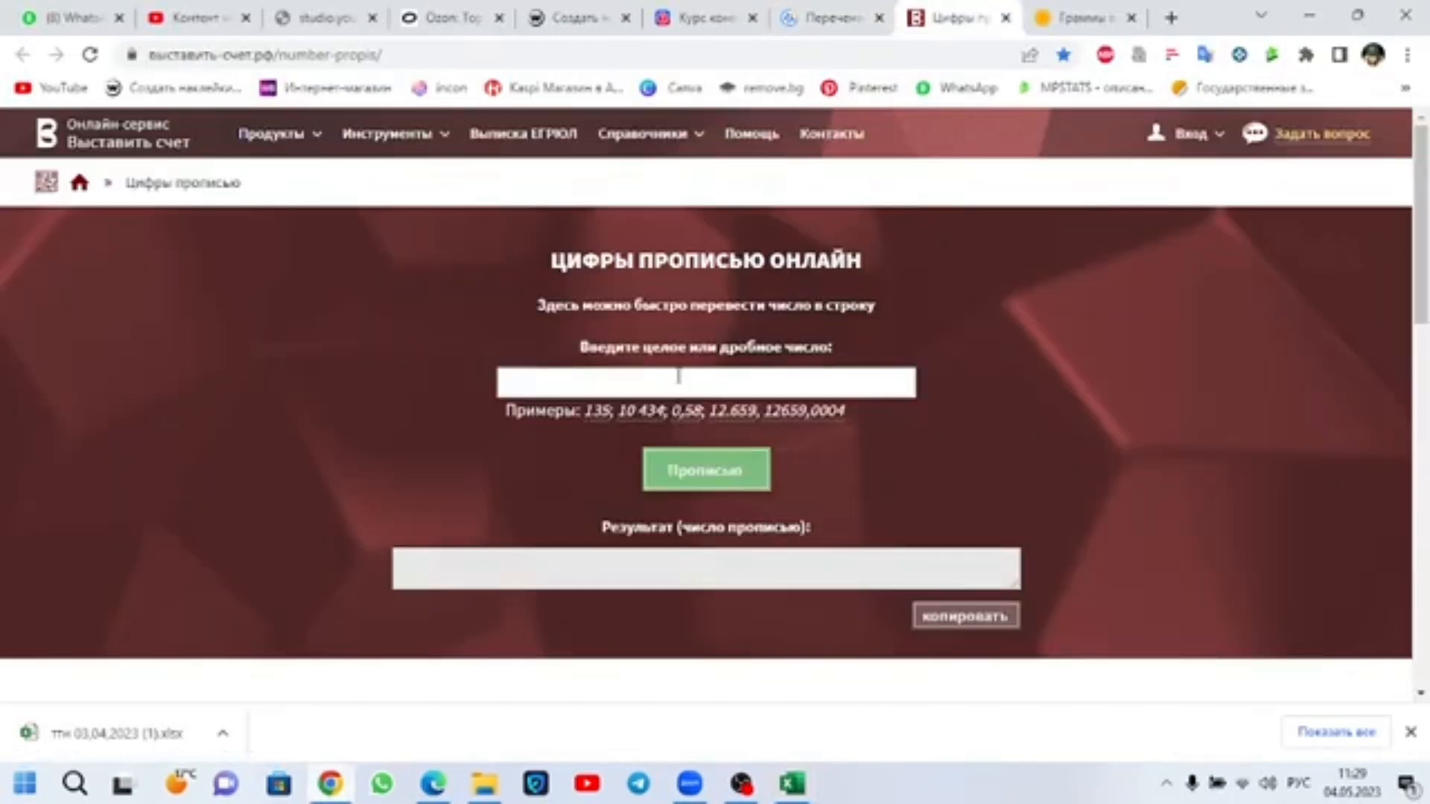
click(1083, 17)
scroll(820, 484, down, 5)
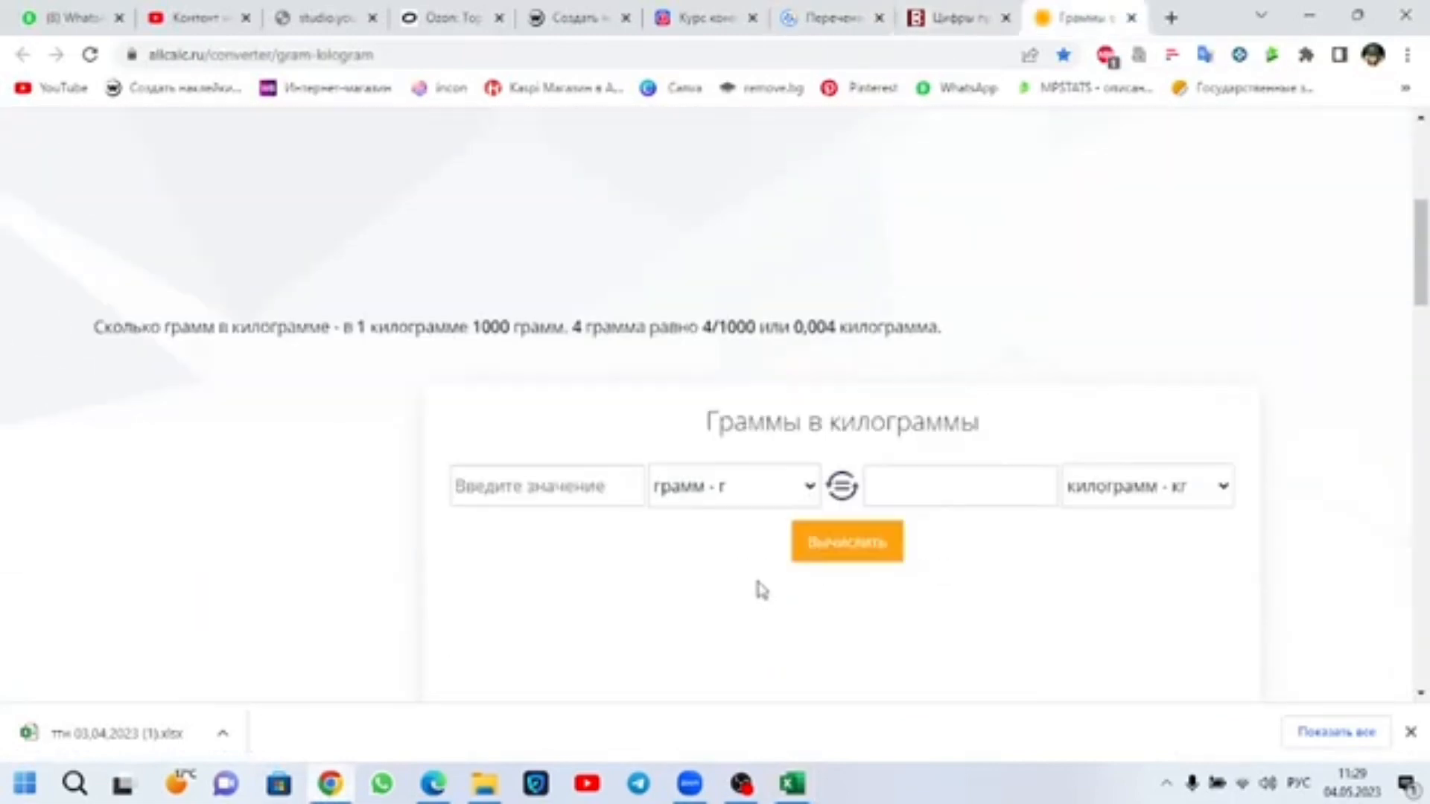
click(593, 479)
text(200)
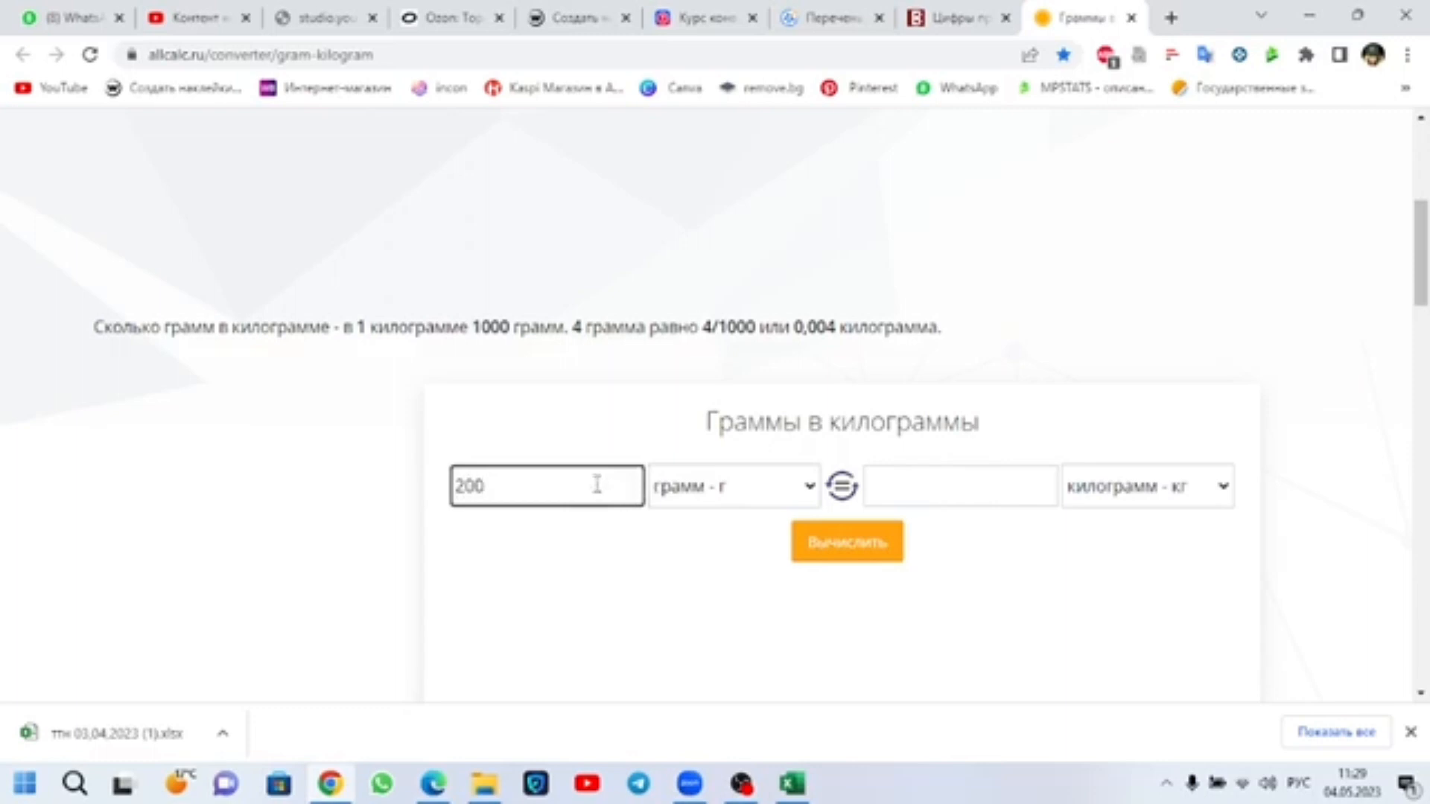
click(820, 555)
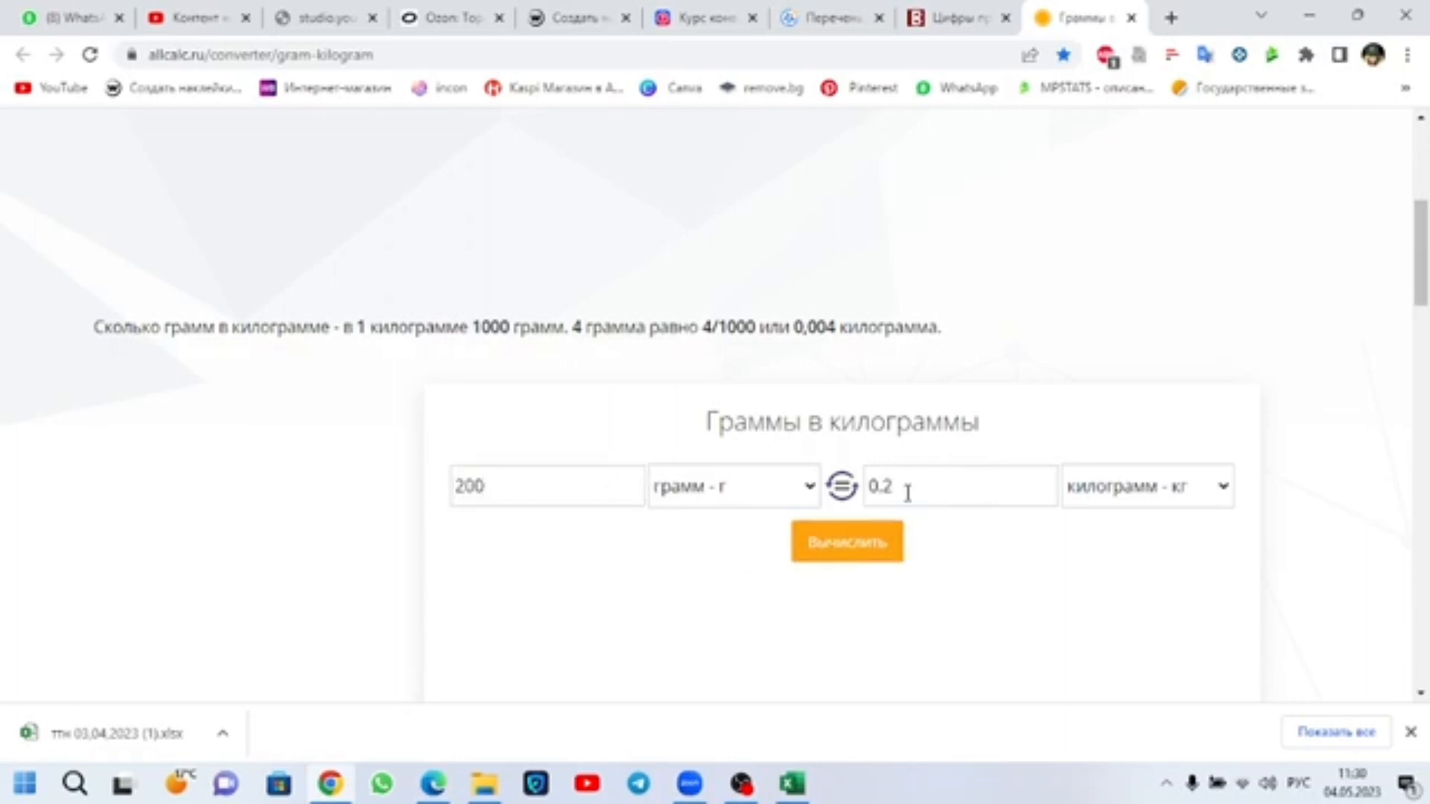
drag(908, 494, 879, 480)
Step: Return to Excel and examine the prefilled Код груза cells from item 20 downwards, including item 27's cell BM50
click(793, 783)
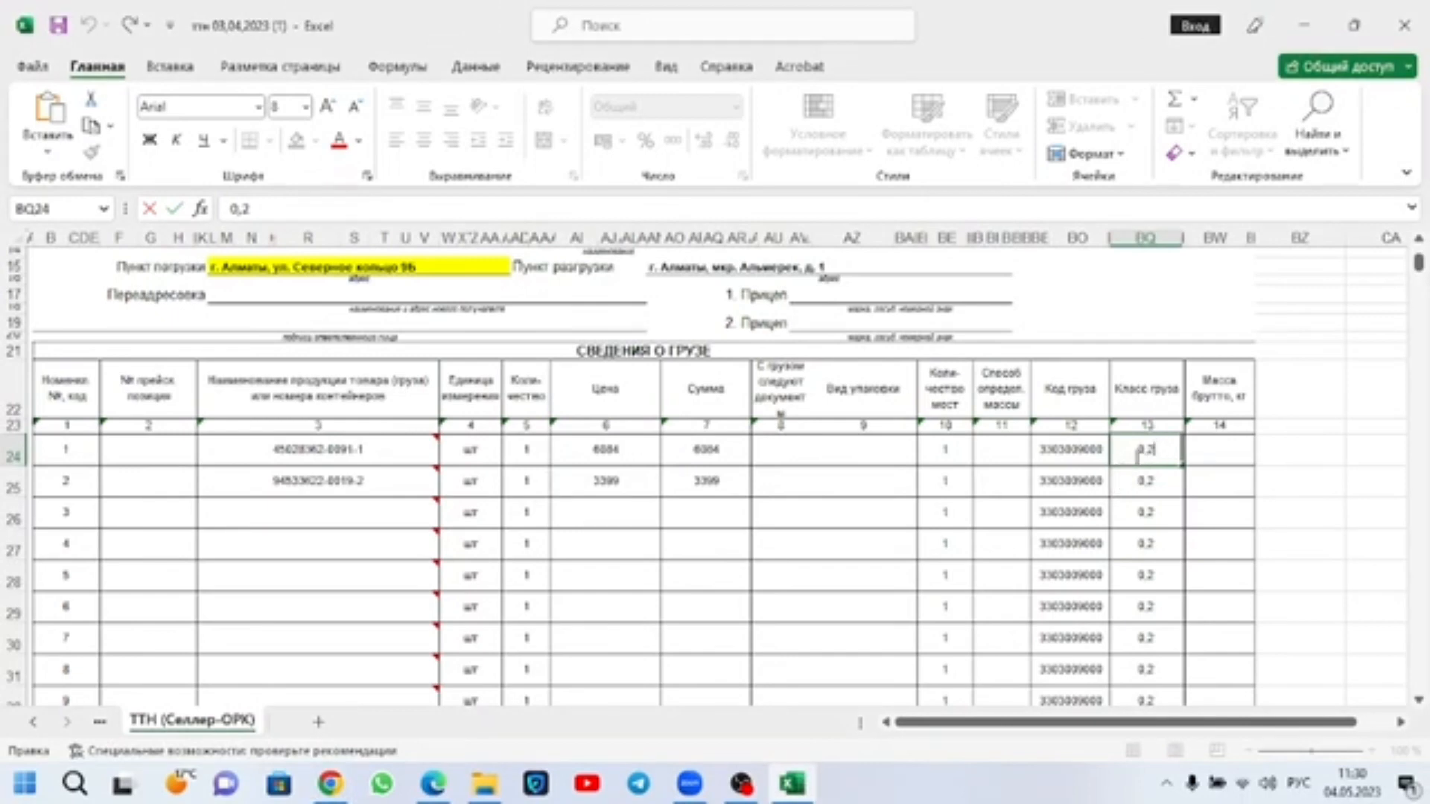
scroll(1147, 484, down, 9)
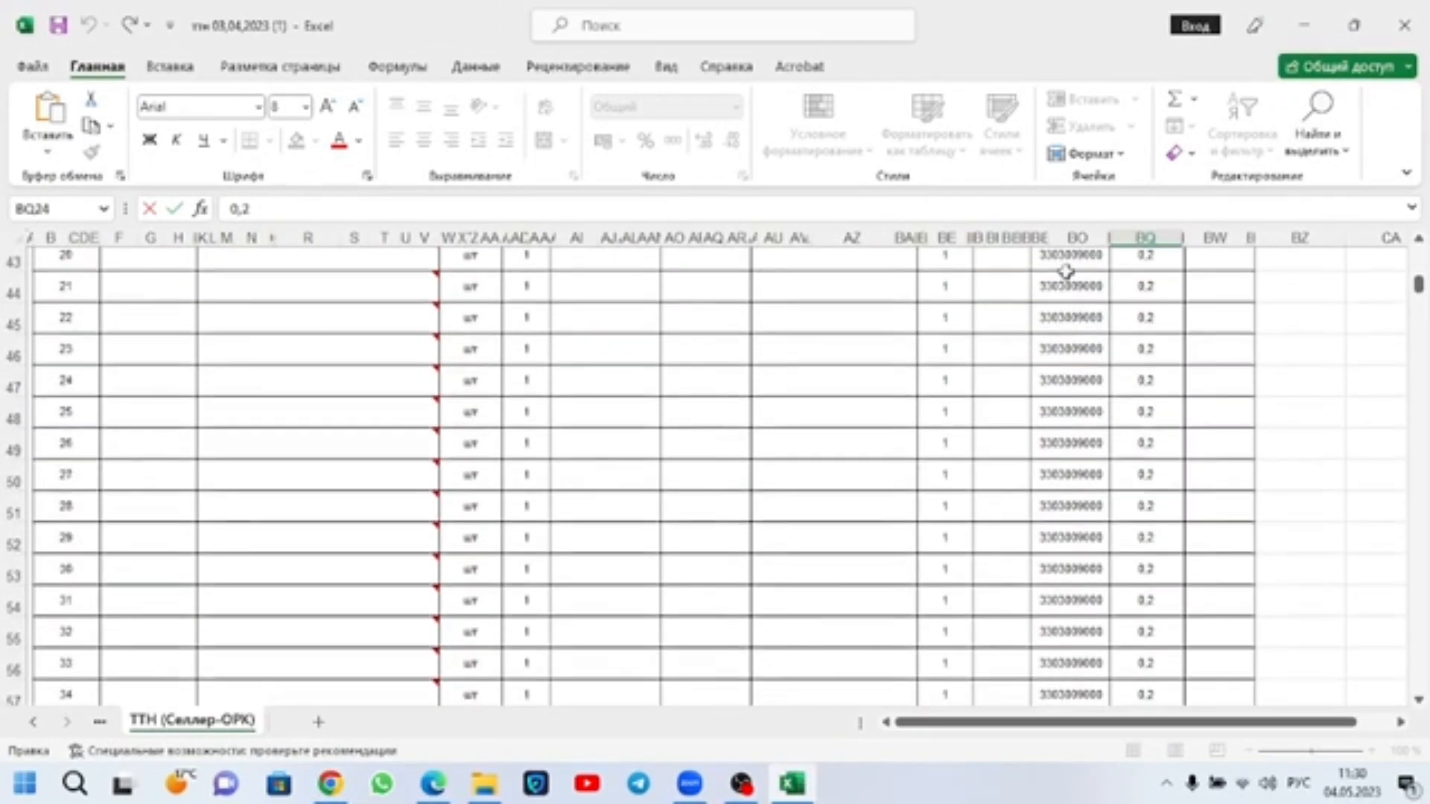
drag(1066, 271, 1060, 670)
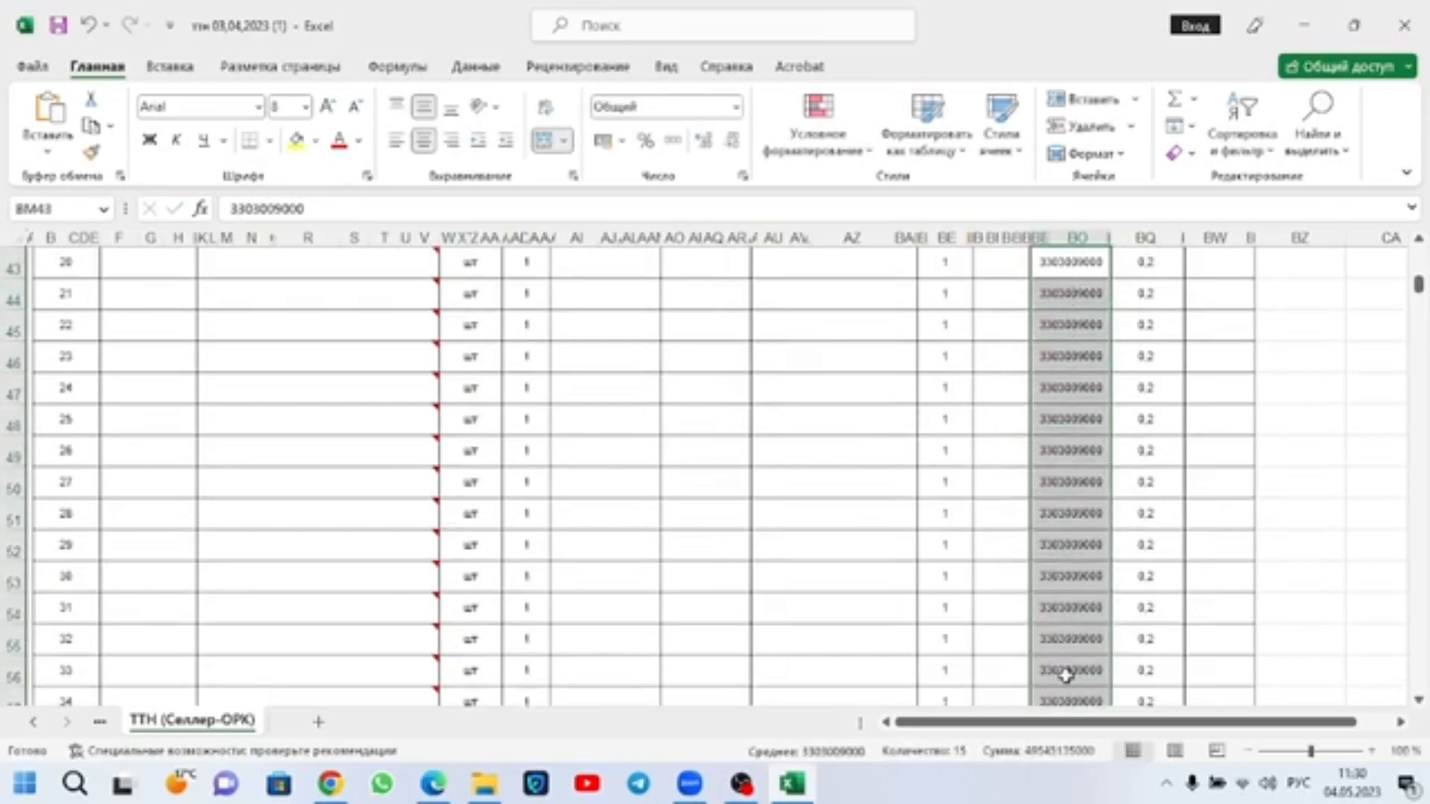
click(1069, 534)
click(384, 485)
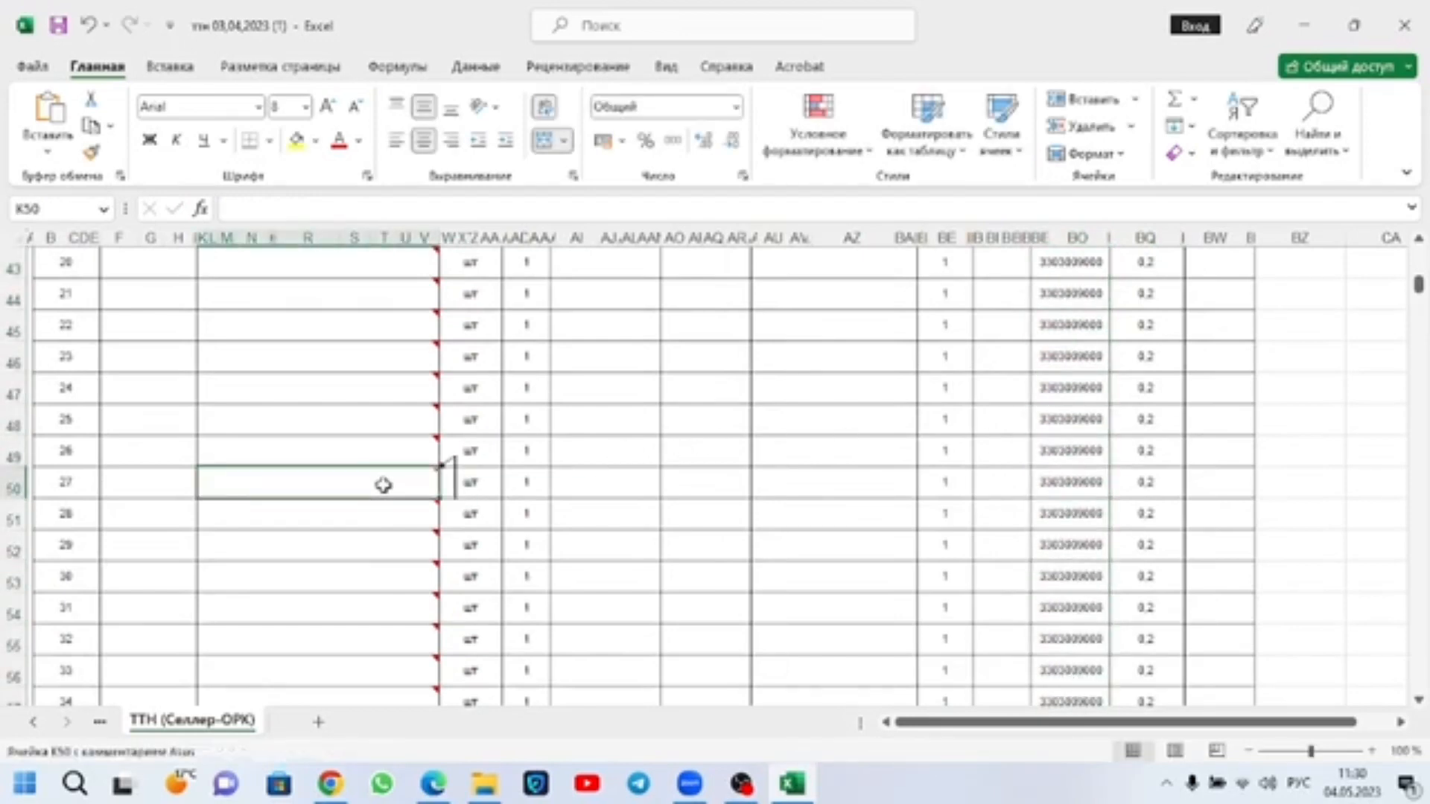
click(1092, 489)
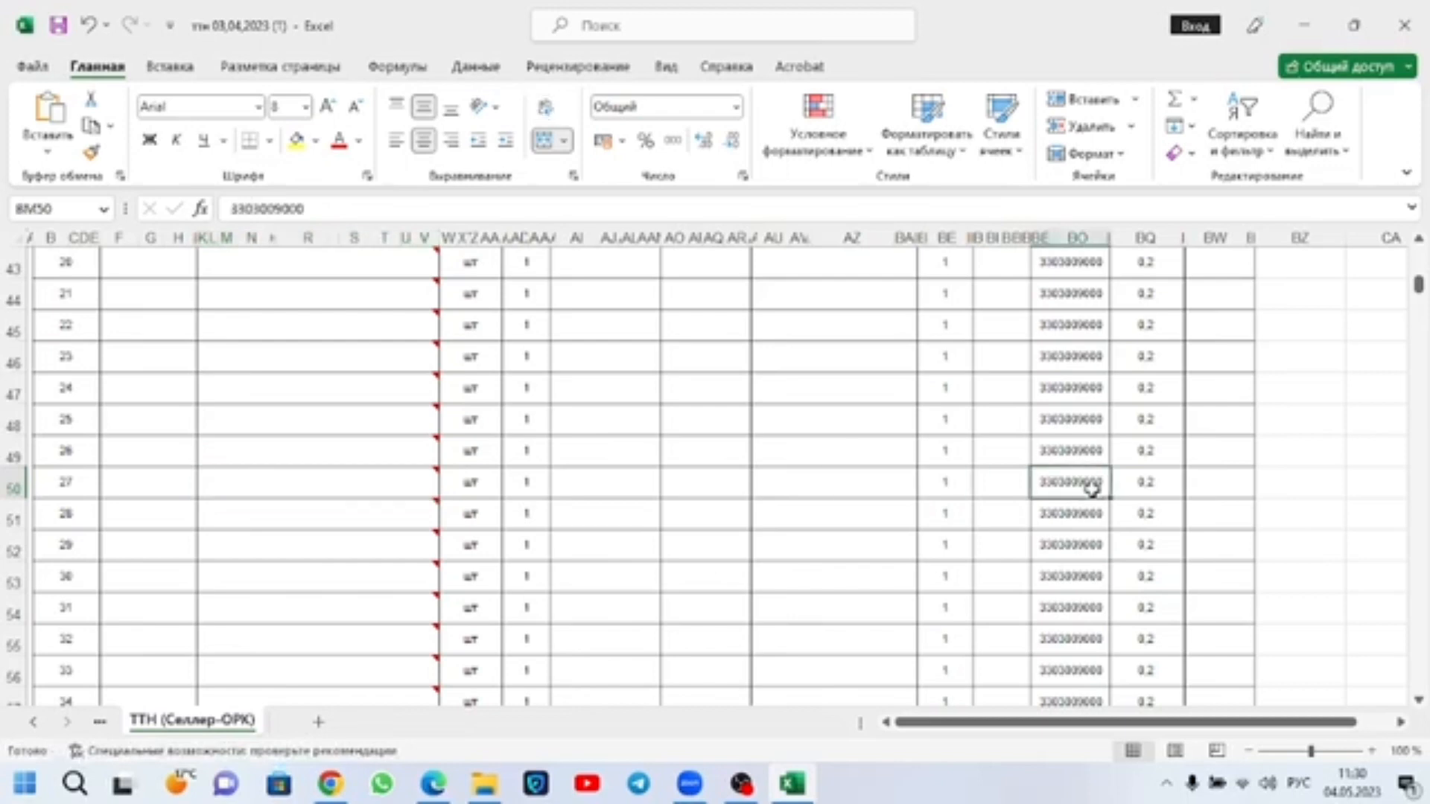
Step: Clear the Цена and Сумма totals in the waybill's Итого row, row 64
scroll(1091, 492, down, 6)
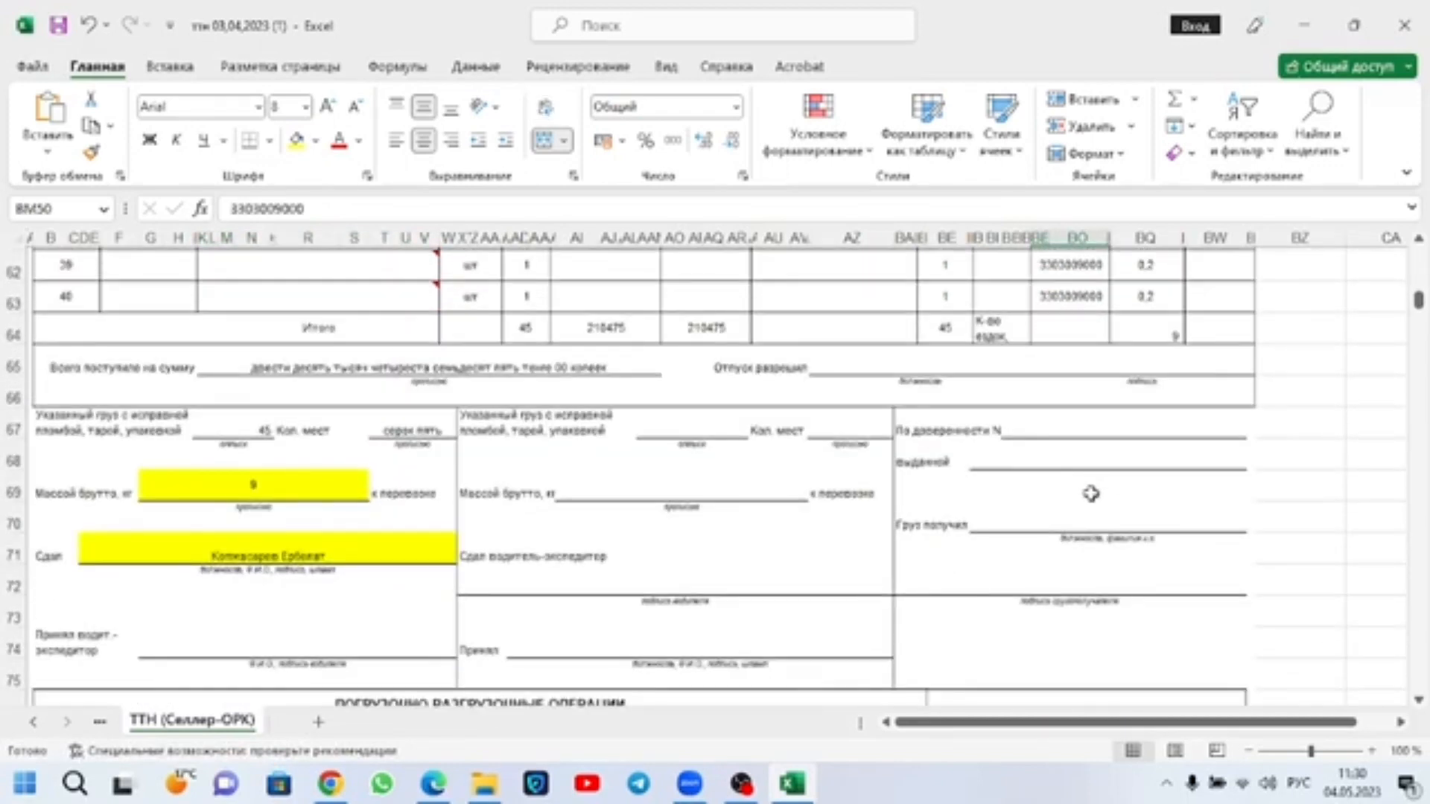
click(704, 334)
drag(713, 343, 607, 350)
scroll(838, 538, down, 1)
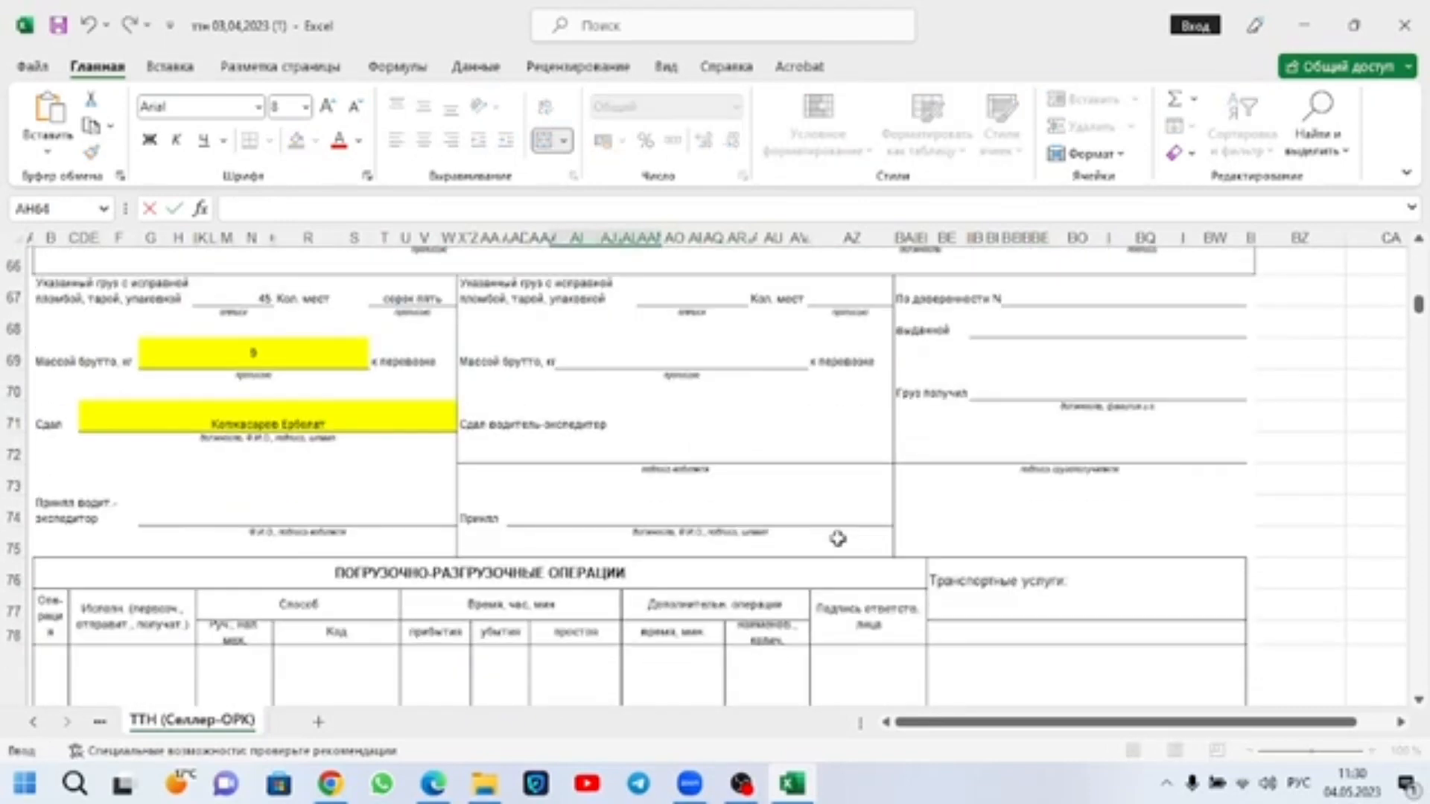
scroll(838, 538, up, 2)
key(BackSpace)
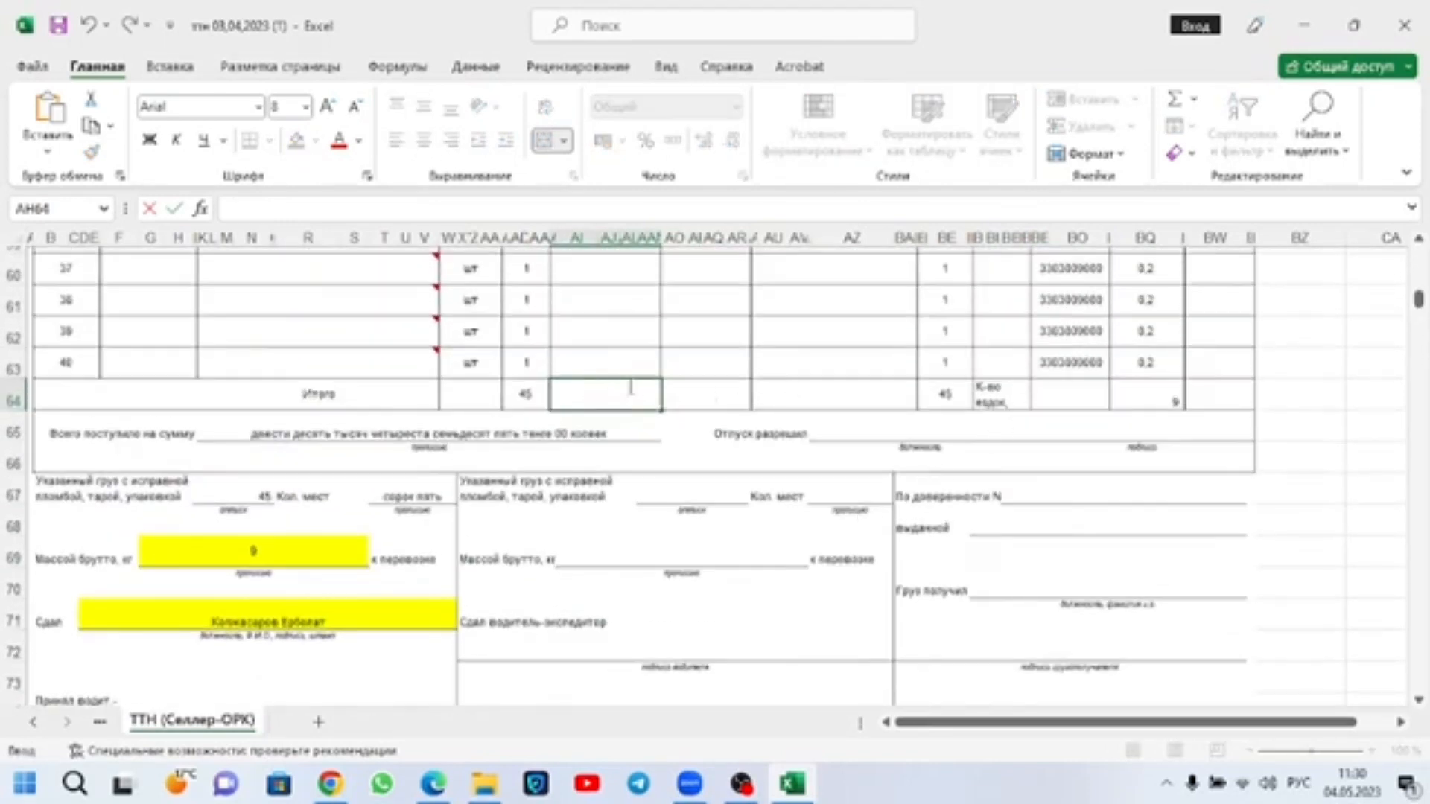
Step: Enter 25789 as the Сумма total in the Итого row, cell AO64
scroll(631, 387, up, 3)
drag(718, 325, 697, 632)
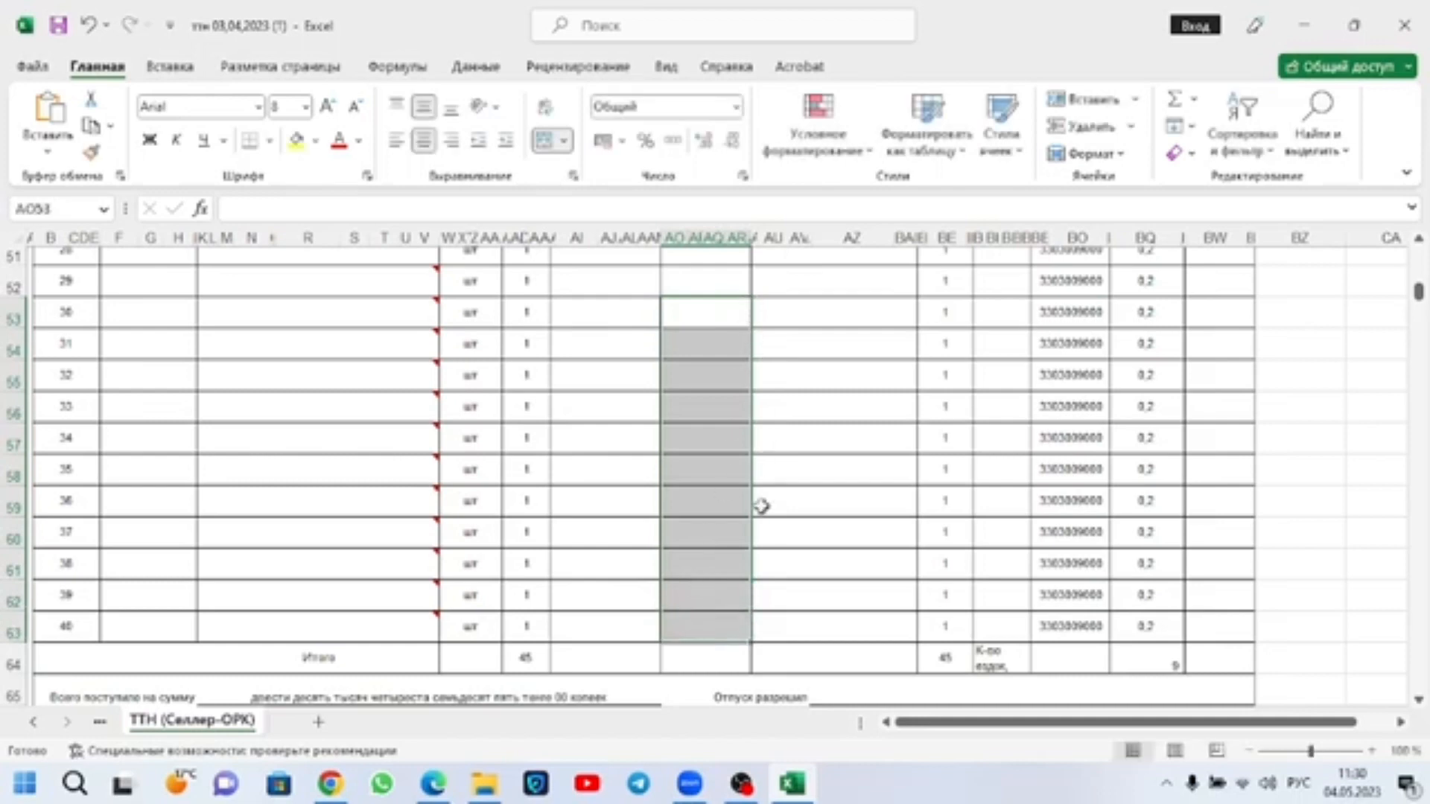
scroll(762, 507, down, 2)
click(712, 527)
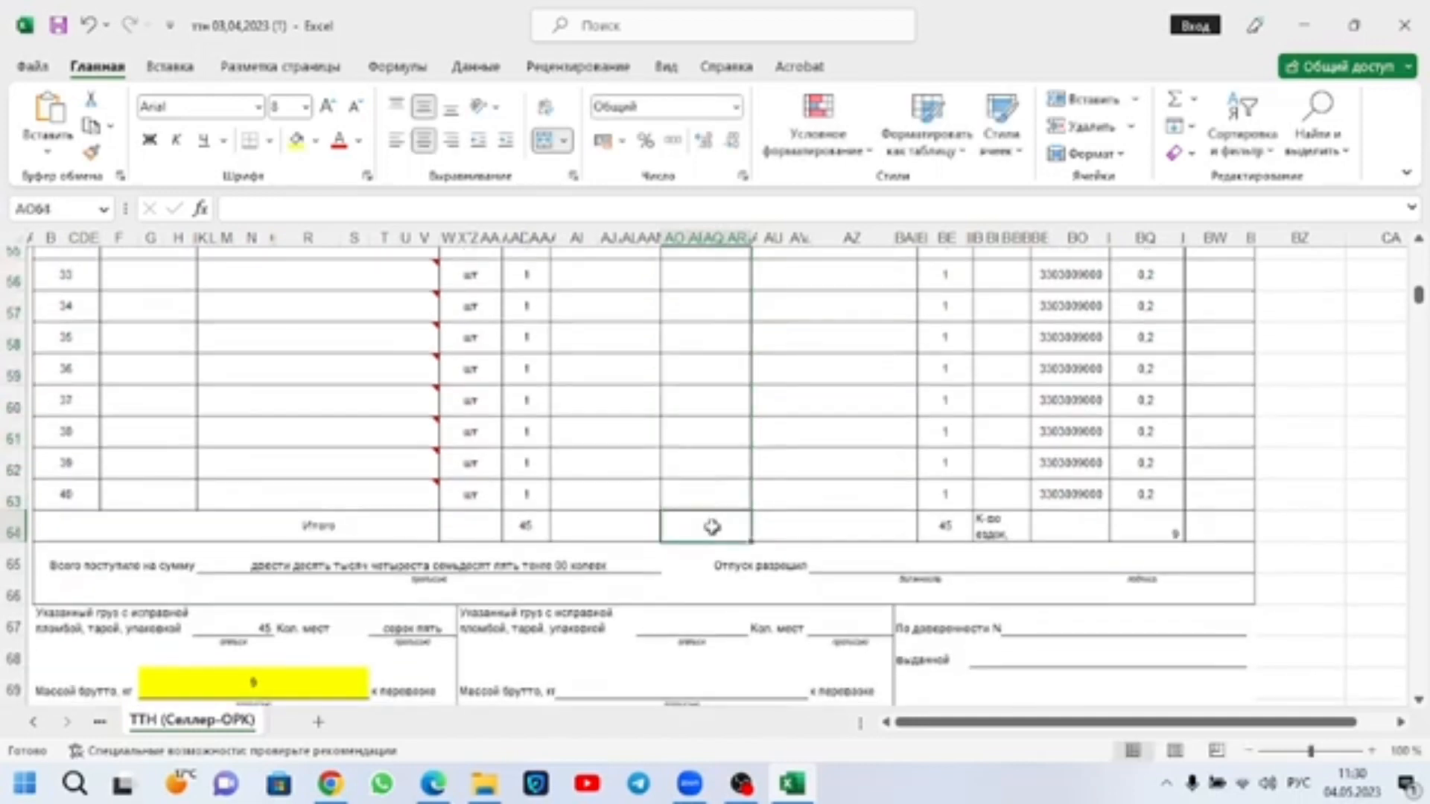
text(25789)
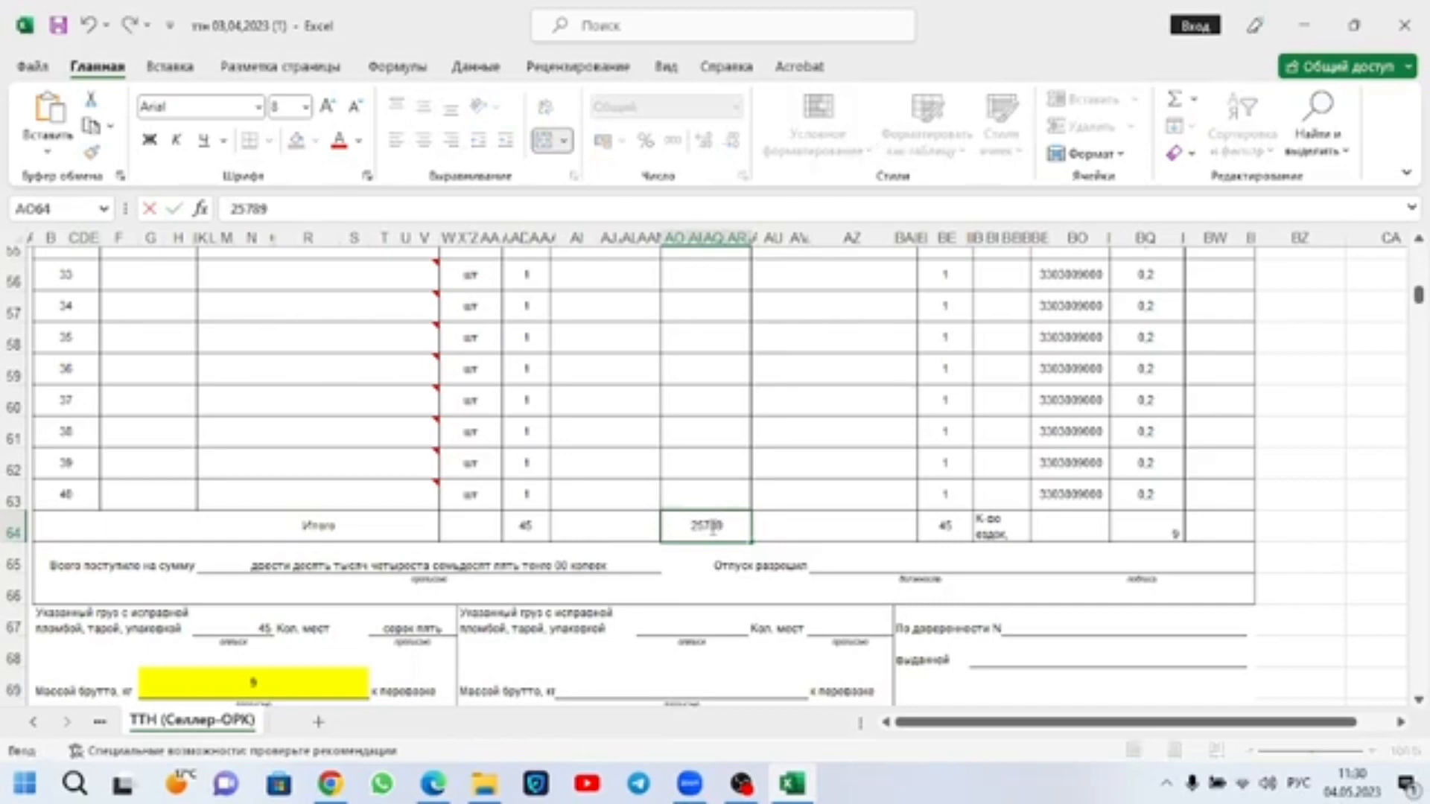
key(Return)
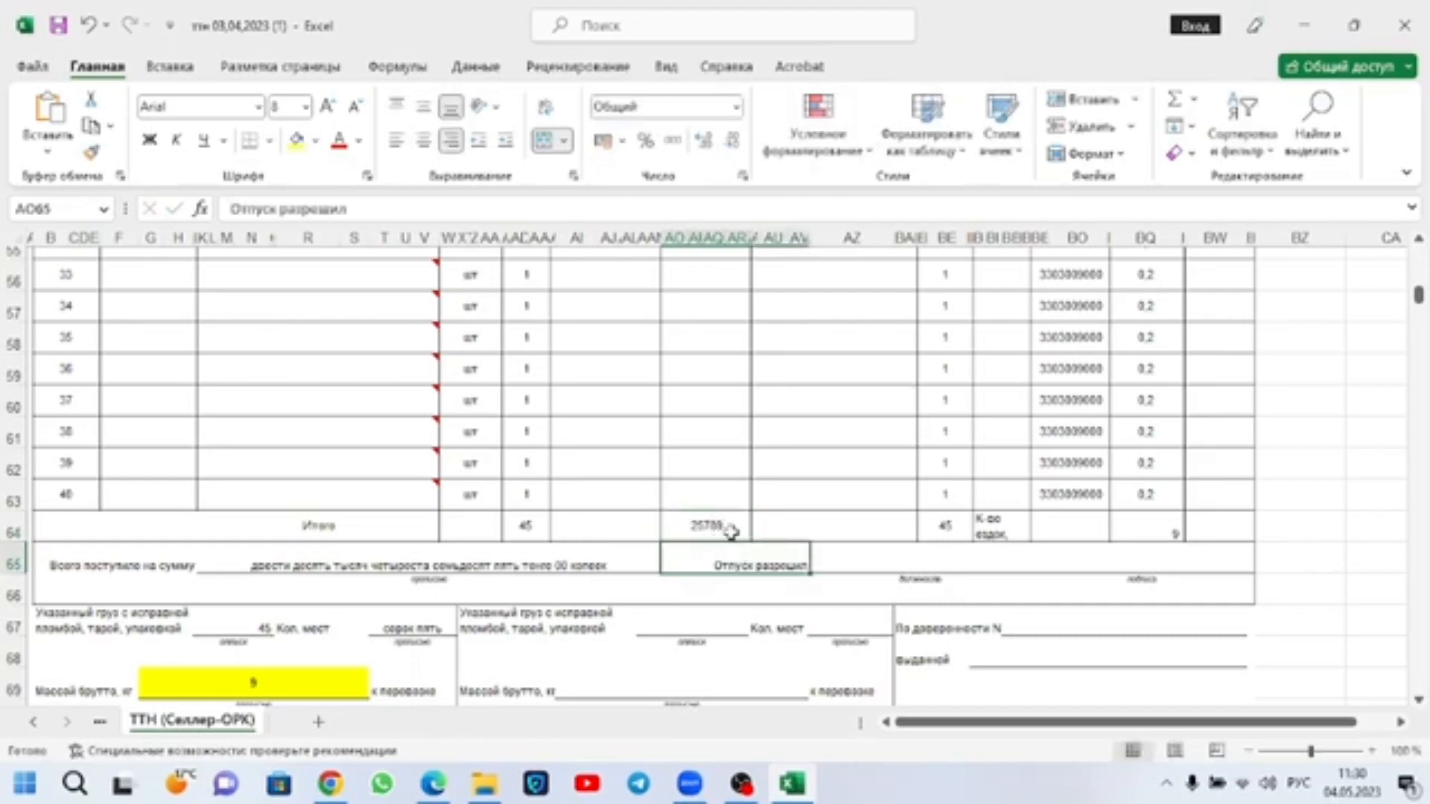
Step: Copy the Сумма total 25789, switch to Chrome, convert it to words on the Цифры прописью page of выставить-счет.рф and copy the result
double_click(732, 527)
double_click(732, 530)
key(ctrl+c)
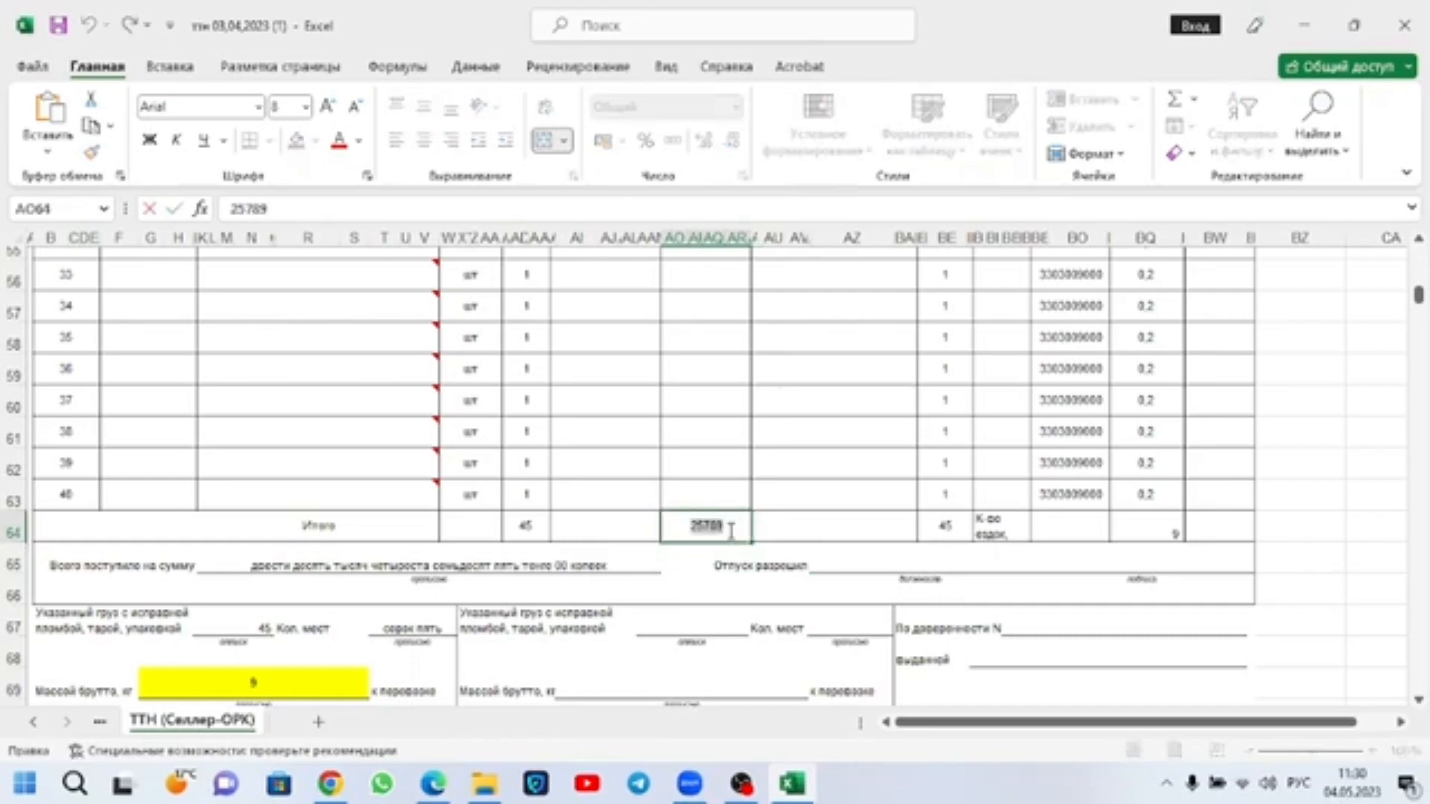
click(331, 784)
click(965, 17)
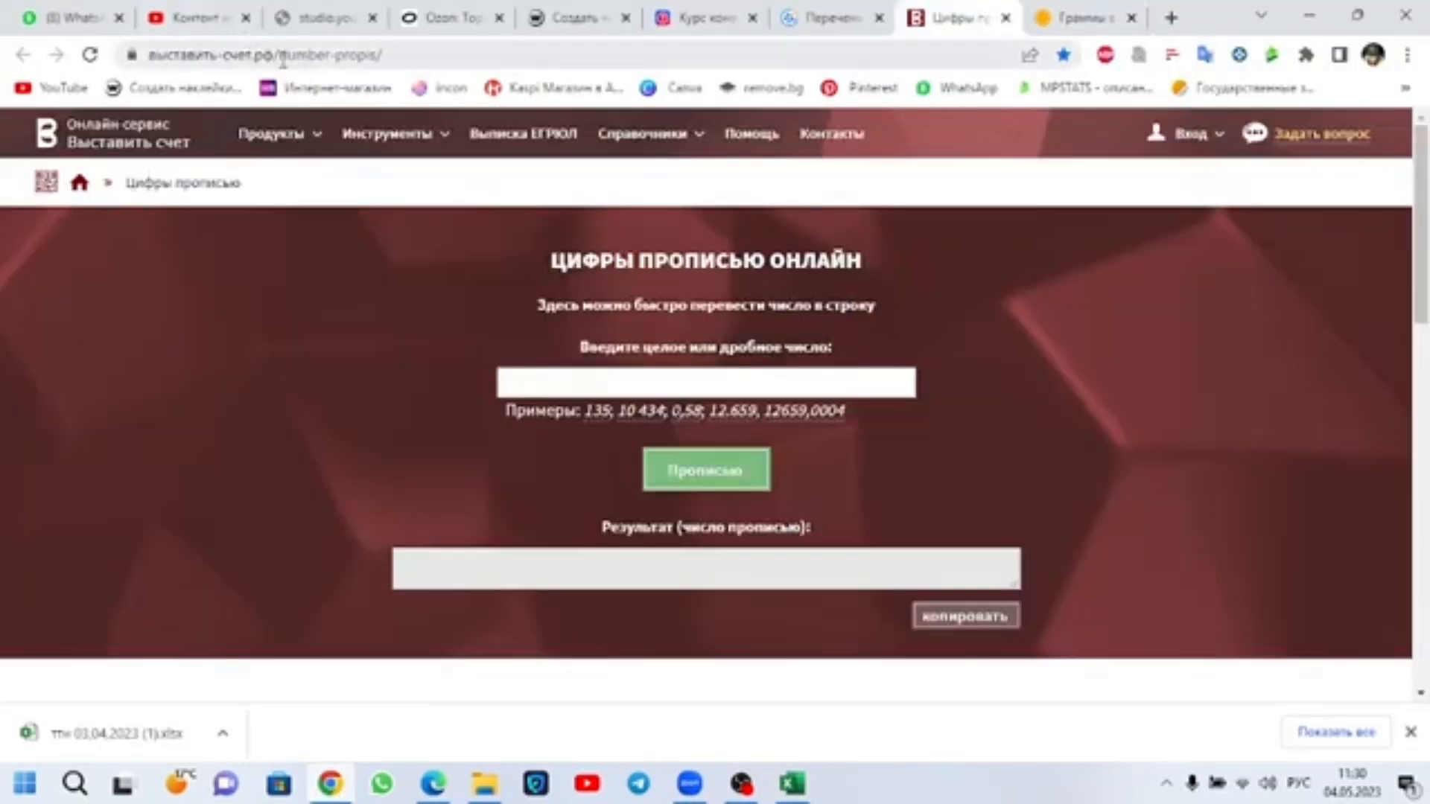
click(680, 379)
key(ctrl+v)
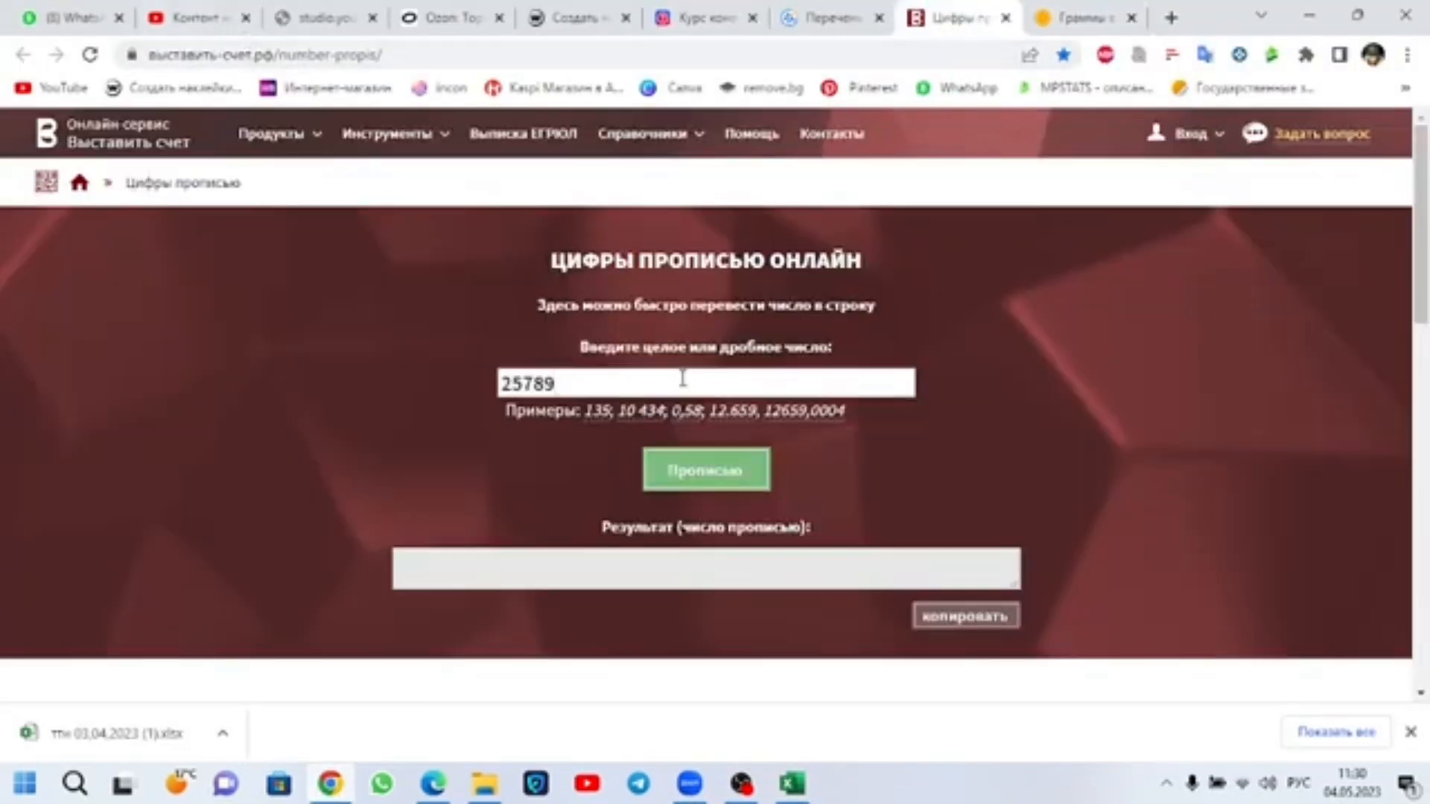
click(698, 482)
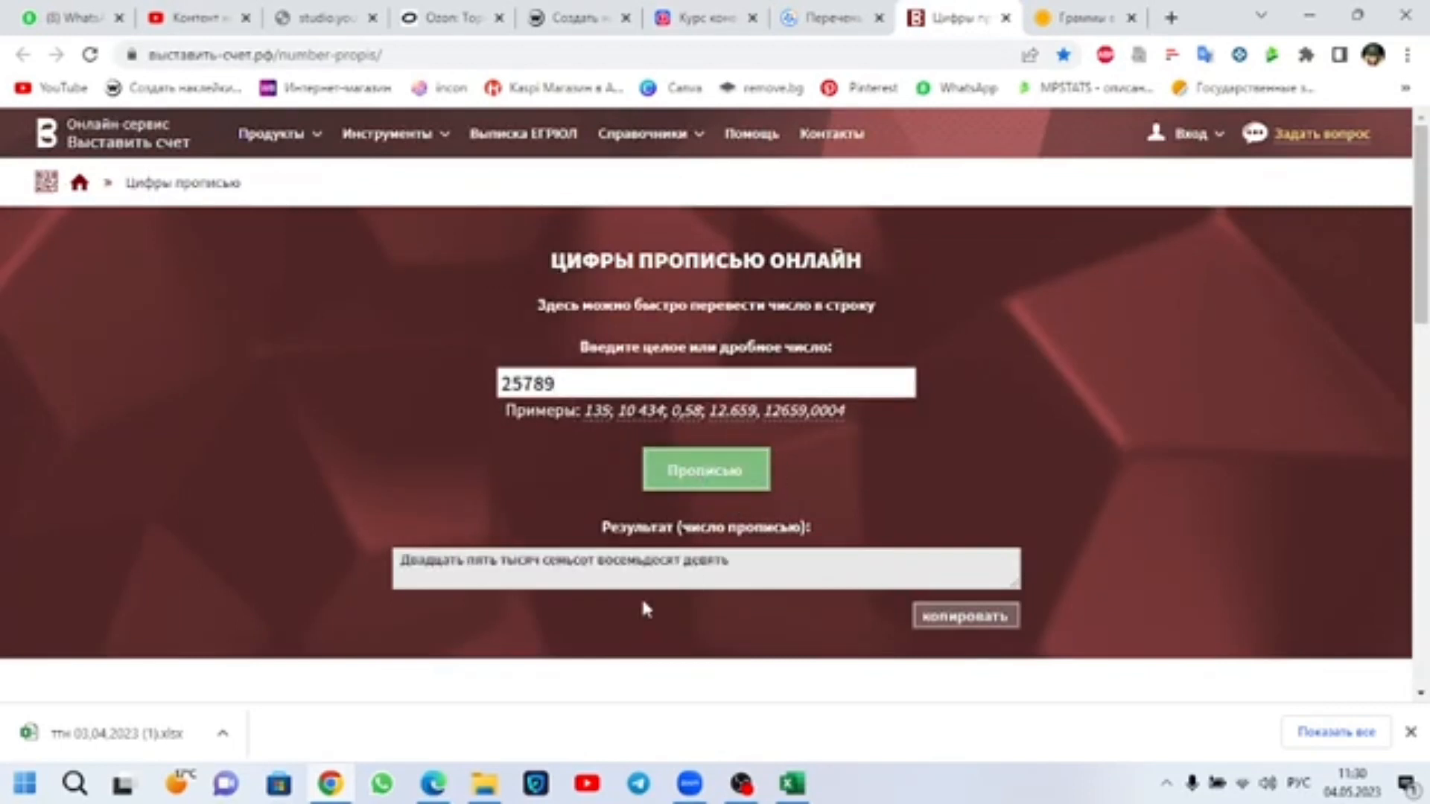
drag(745, 561, 401, 560)
key(ctrl+c)
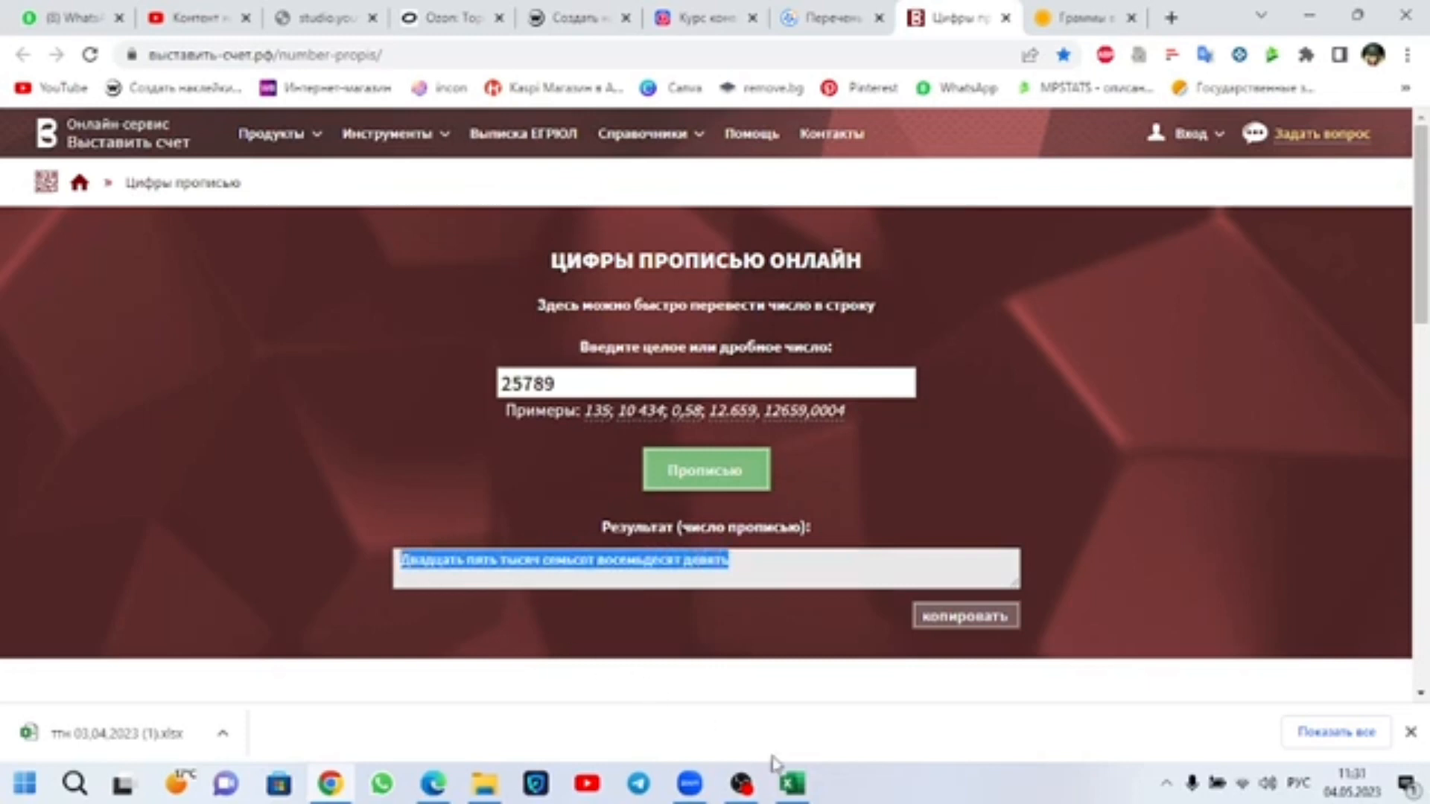
Step: Return to Excel and replace the amount words before "тенге 00 копеек" in K65 with "Двадцать пять тысяч семьсот восемьдесят девять"
click(792, 783)
click(488, 571)
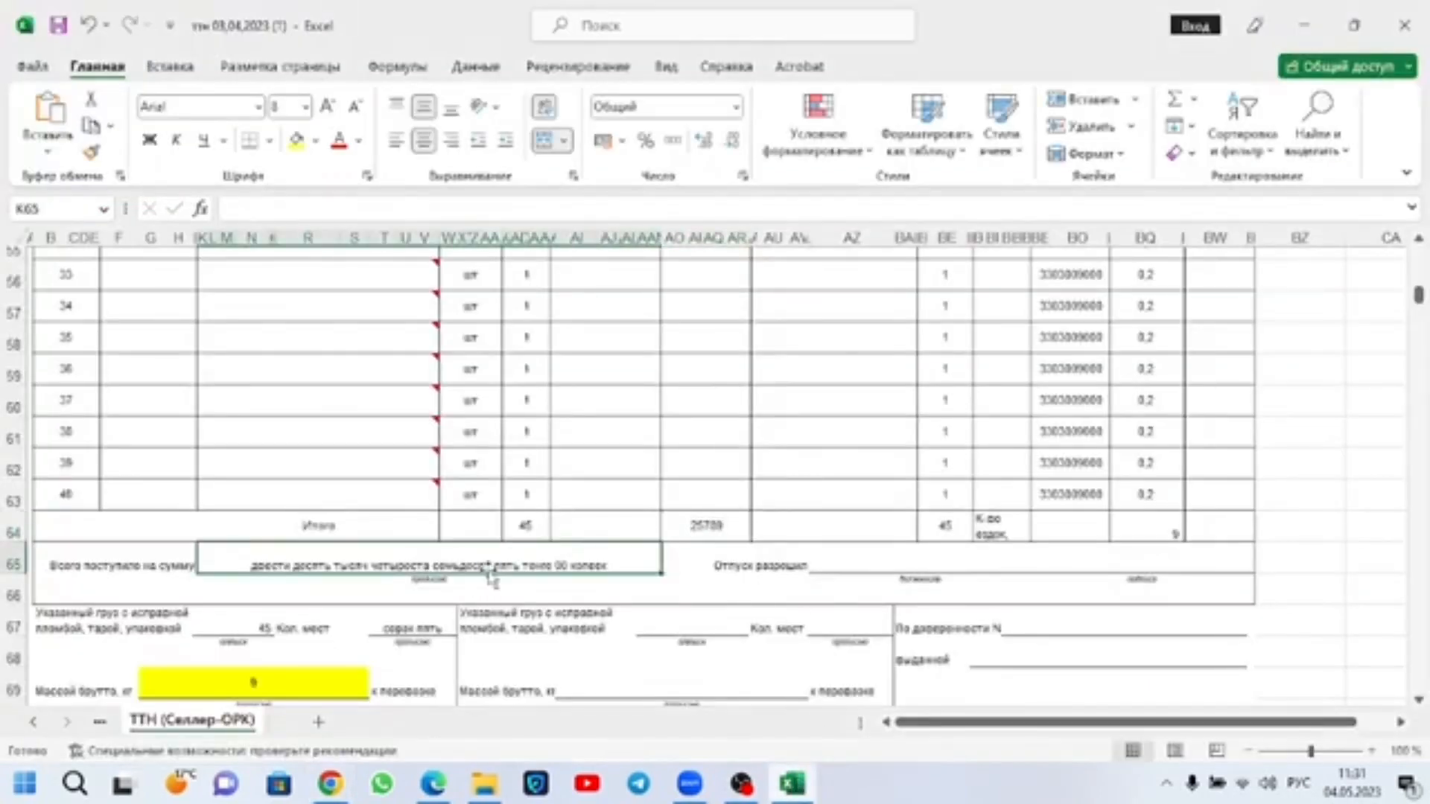
double_click(252, 566)
drag(252, 566, 491, 560)
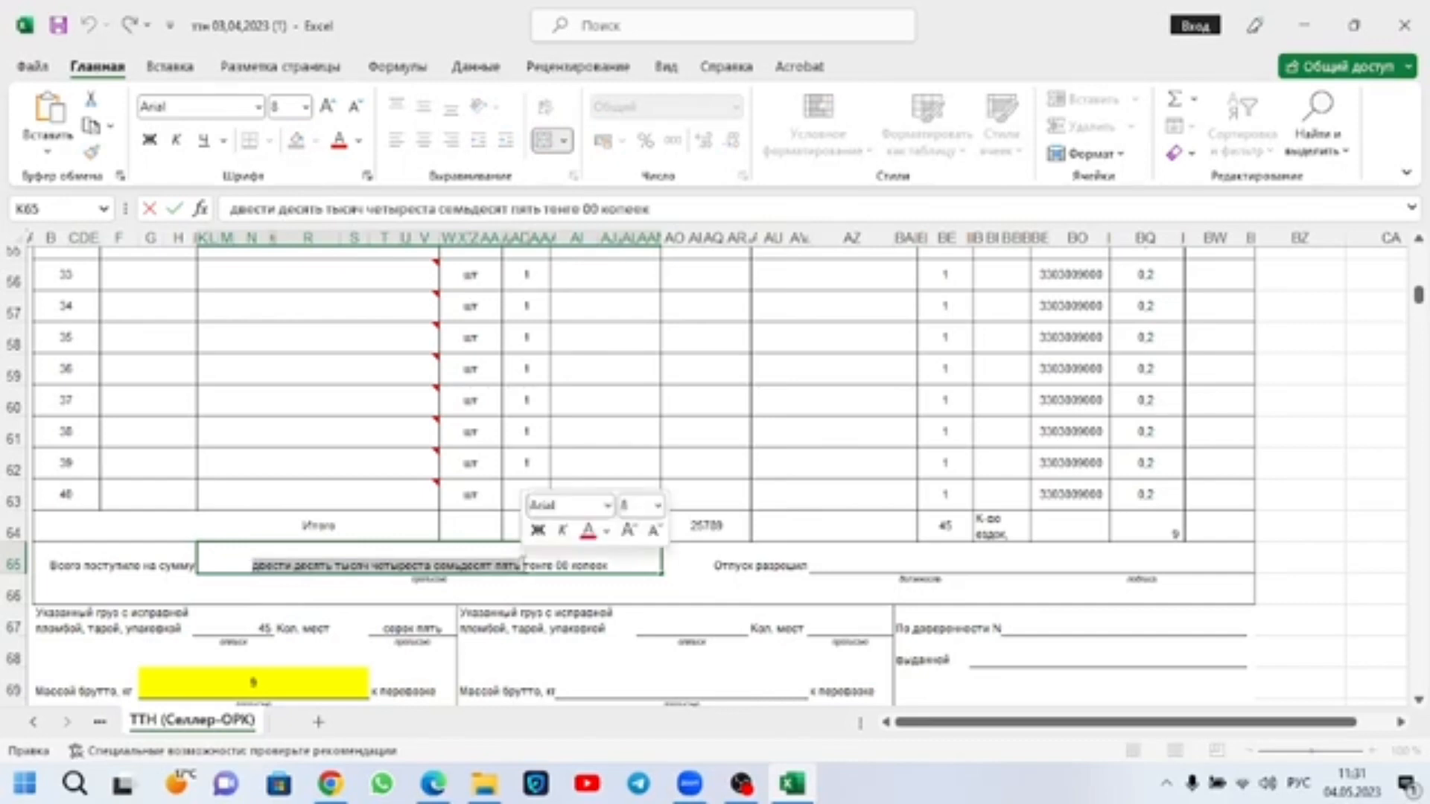
key(ctrl+v)
click(596, 582)
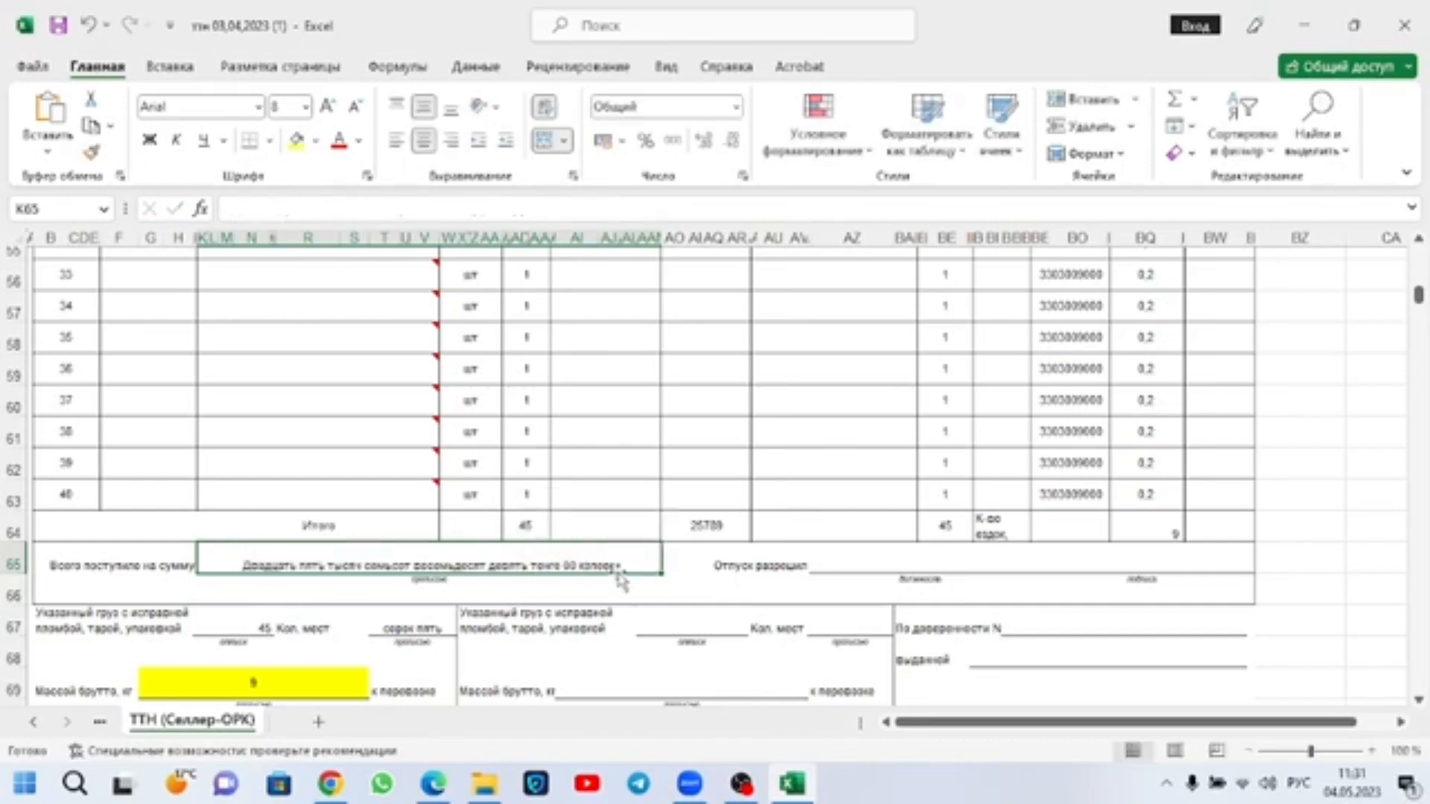
Step: Examine the last items' weights, their Итого value in BQ64 and the gross mass in G69
click(1169, 525)
drag(1150, 329, 1145, 494)
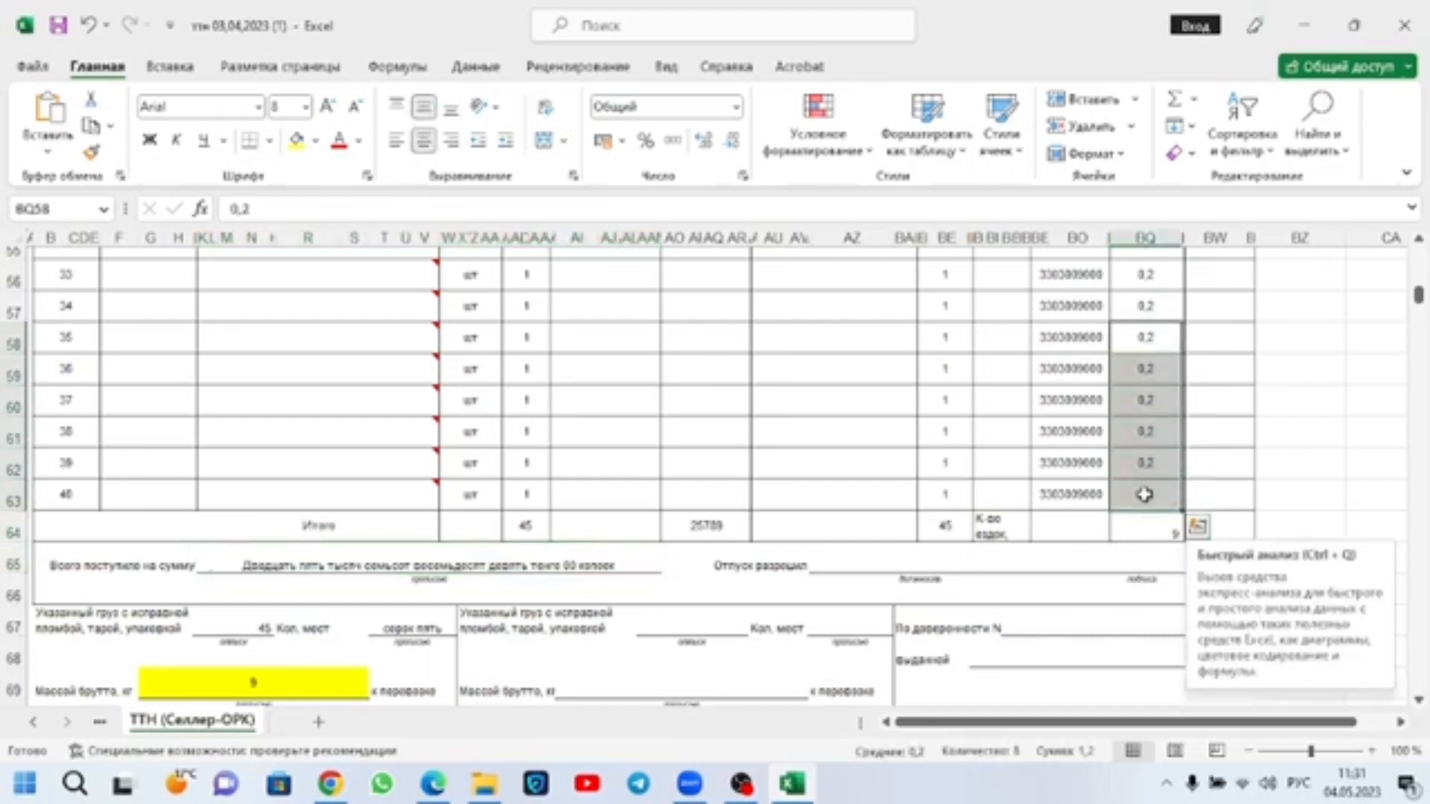
click(1156, 532)
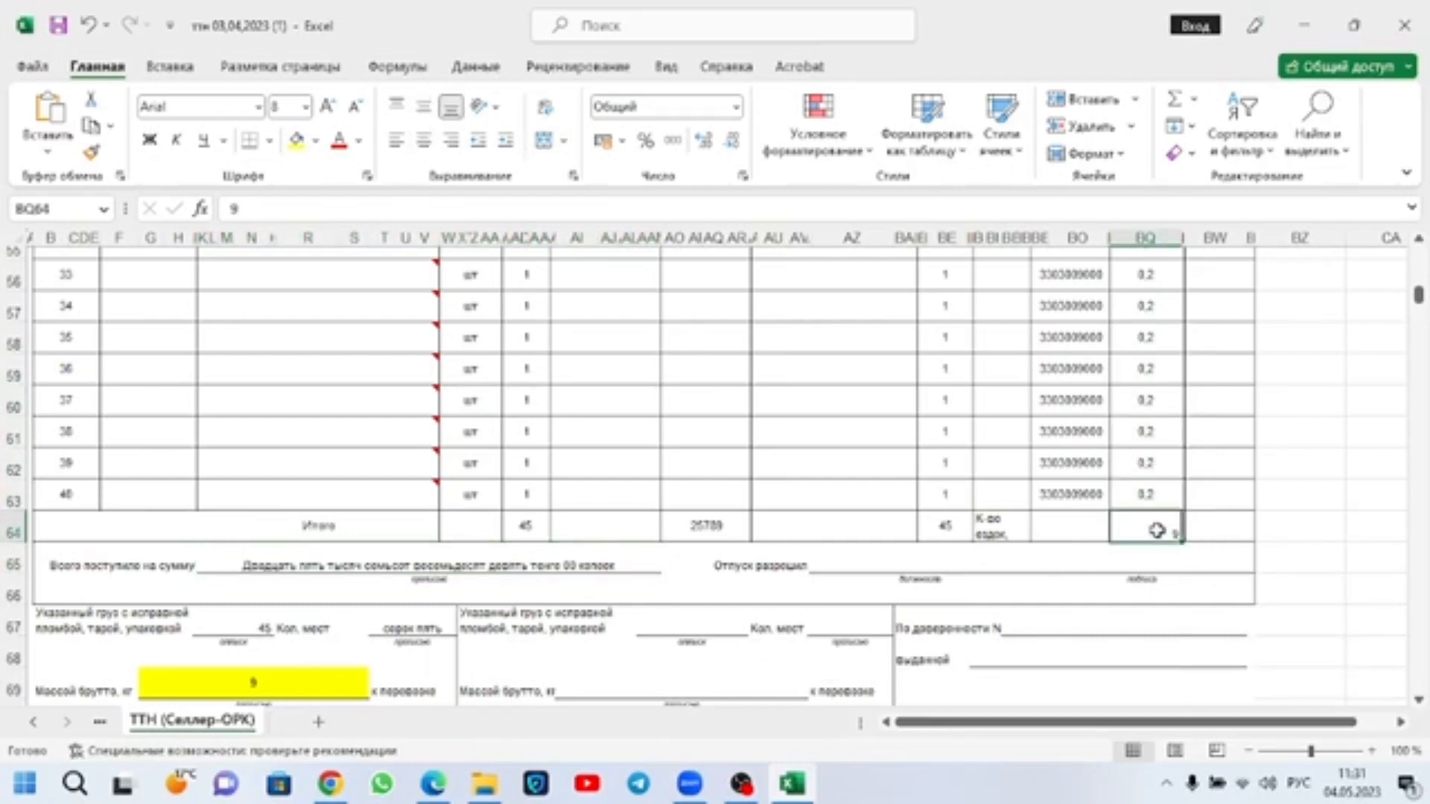
scroll(1156, 532, down, 2)
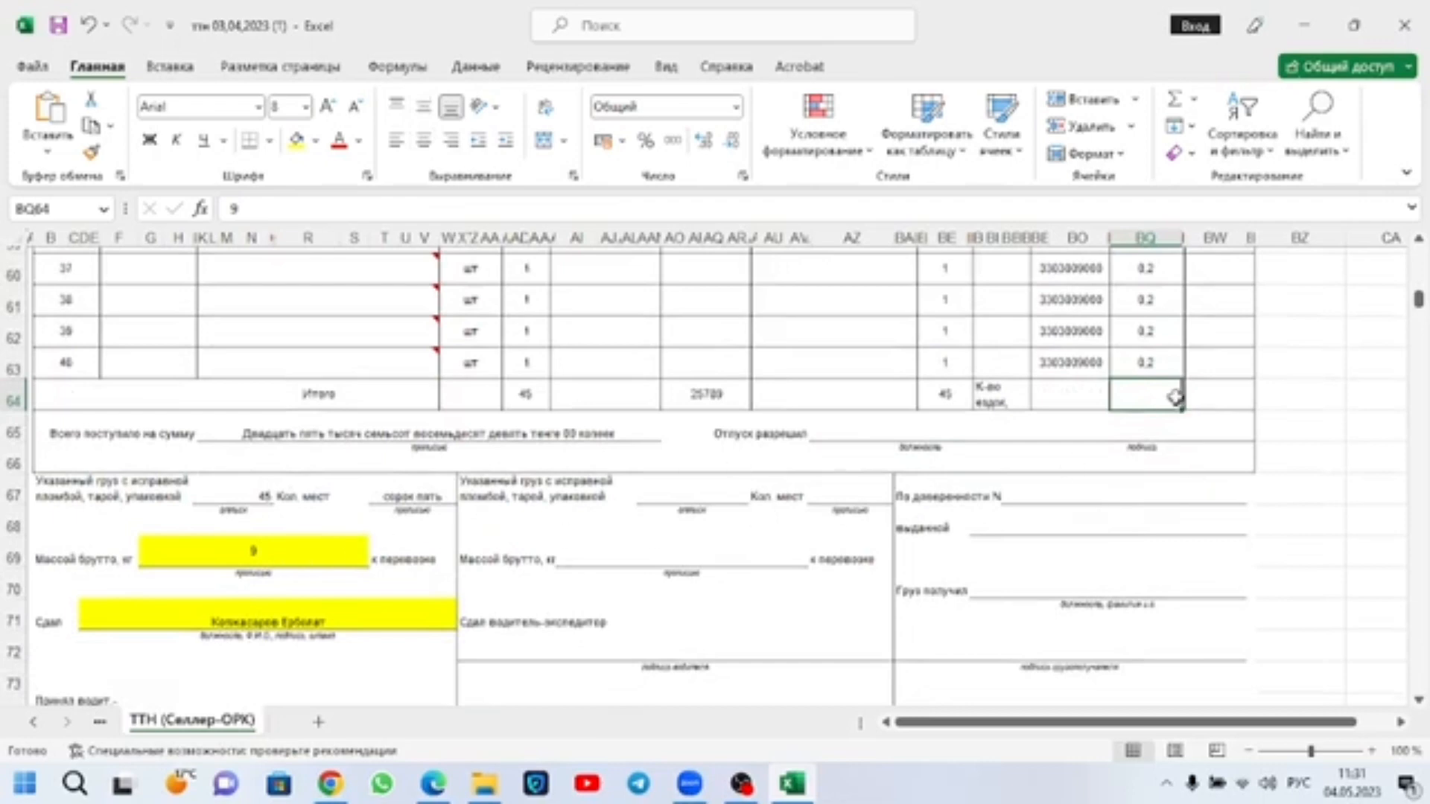
double_click(275, 564)
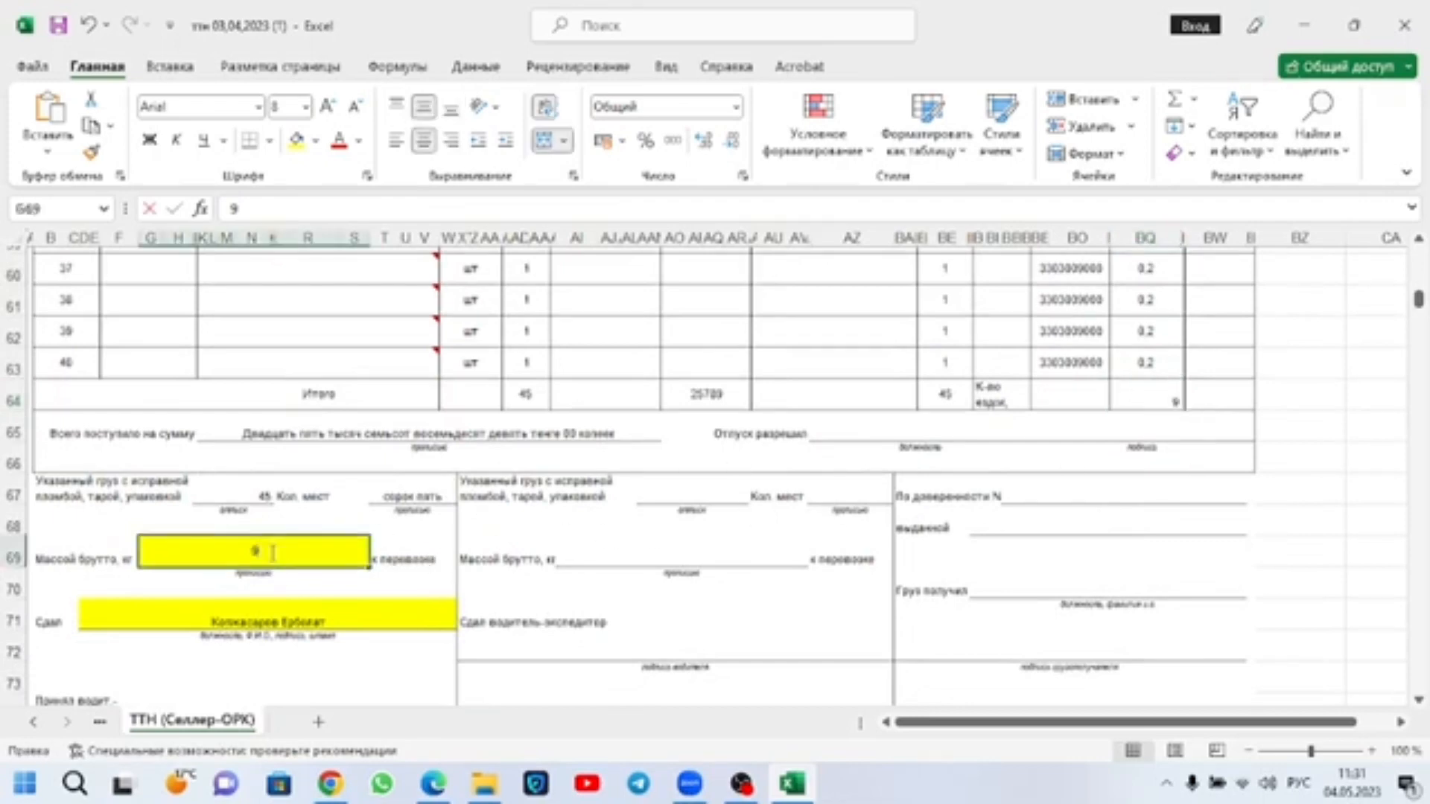
Step: Set the sender's packaged cargo count in cell I67 to 59 and select the Сдал field
click(253, 488)
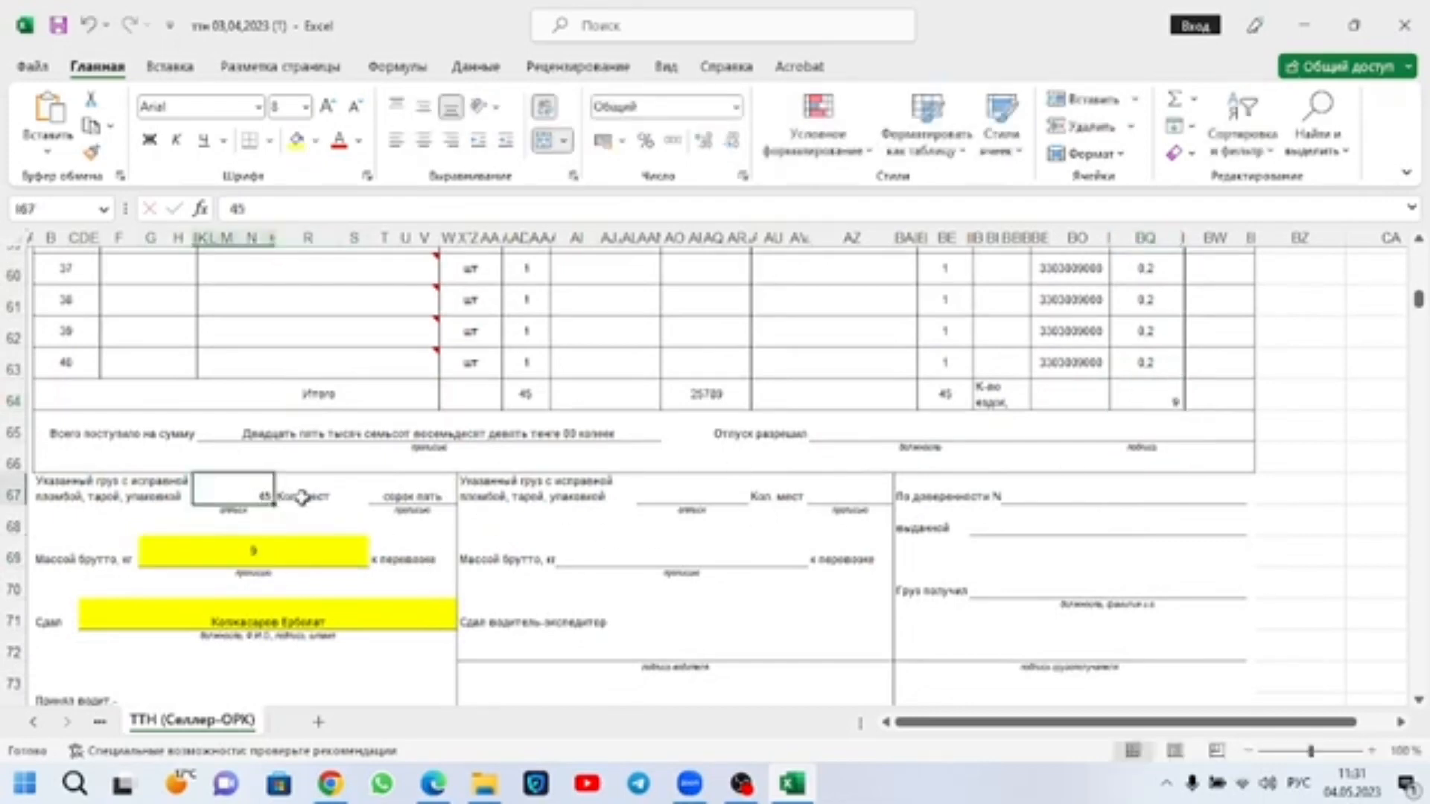
key(BackSpace)
click(389, 581)
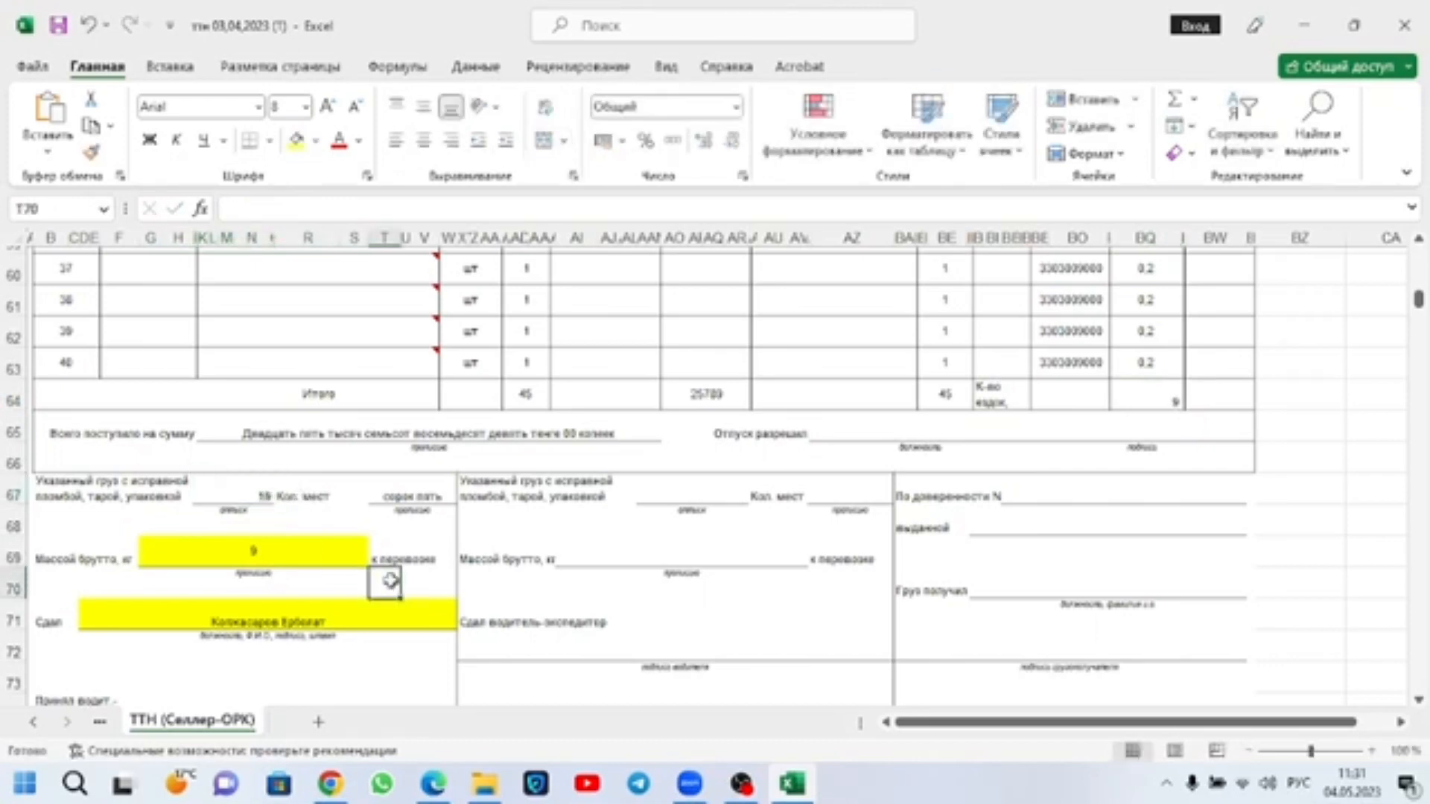
scroll(382, 576, down, 1)
click(301, 553)
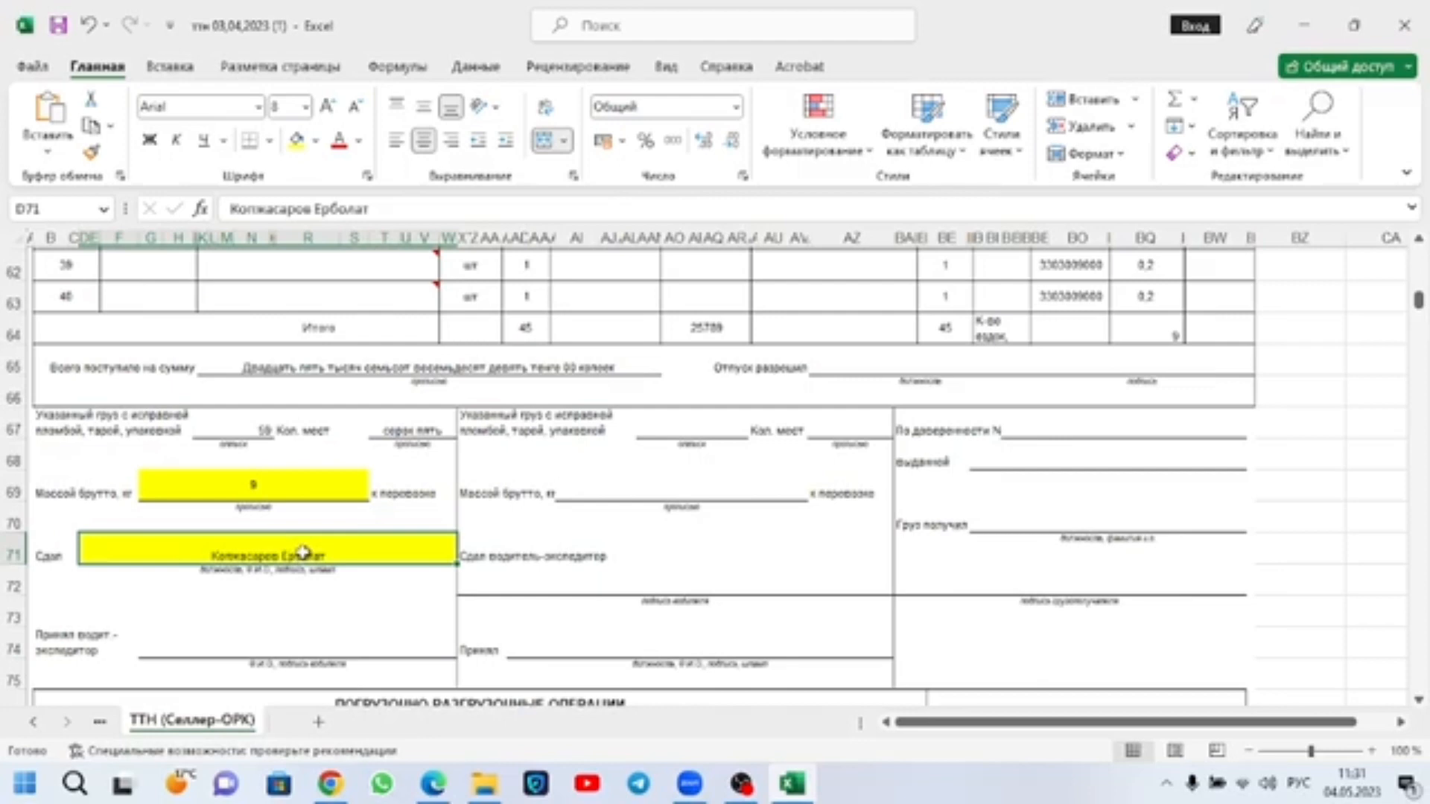
Step: Save the waybill to Рабочий стол as an Excel workbook named "ттн 1"
scroll(301, 553, down, 2)
scroll(522, 544, down, 3)
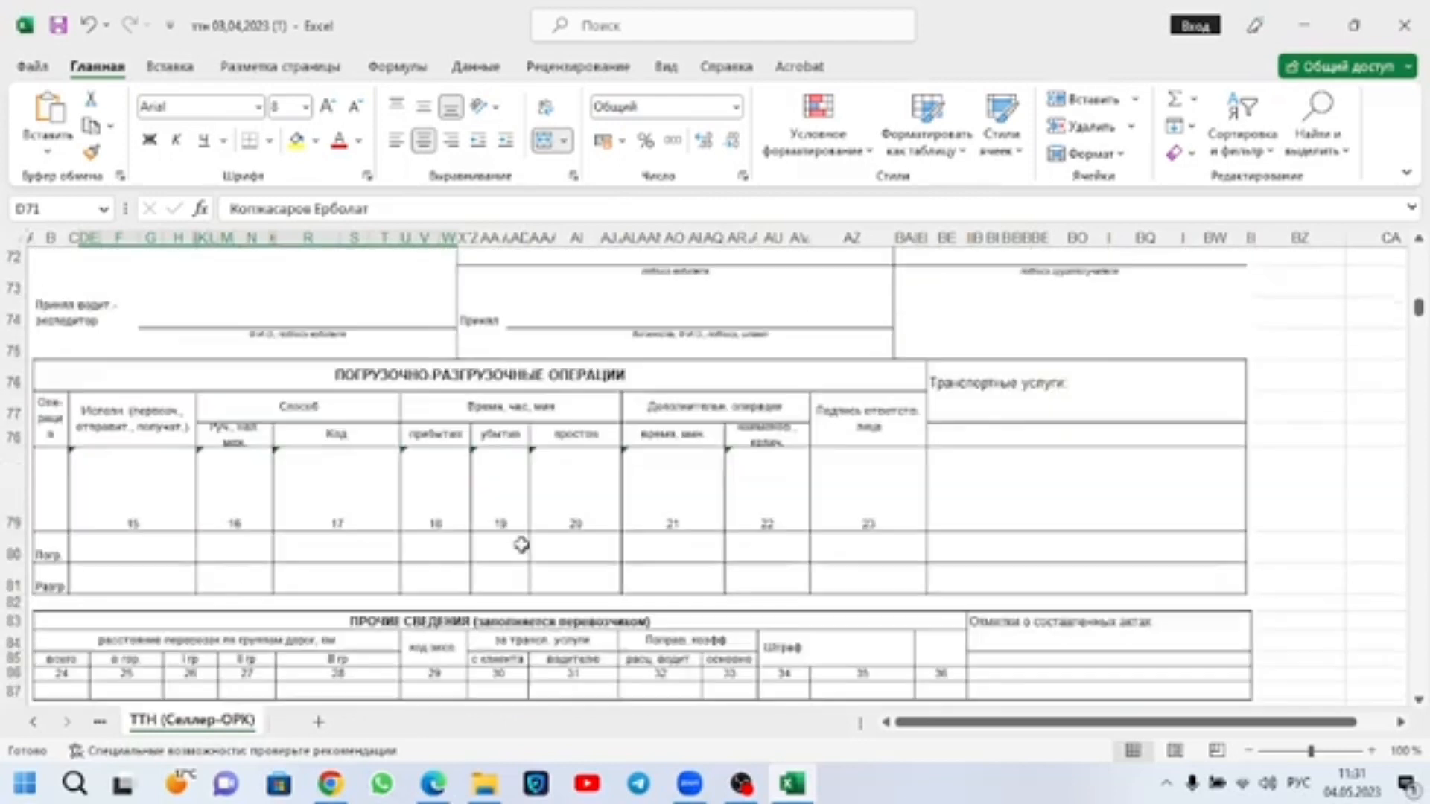
click(32, 66)
click(82, 347)
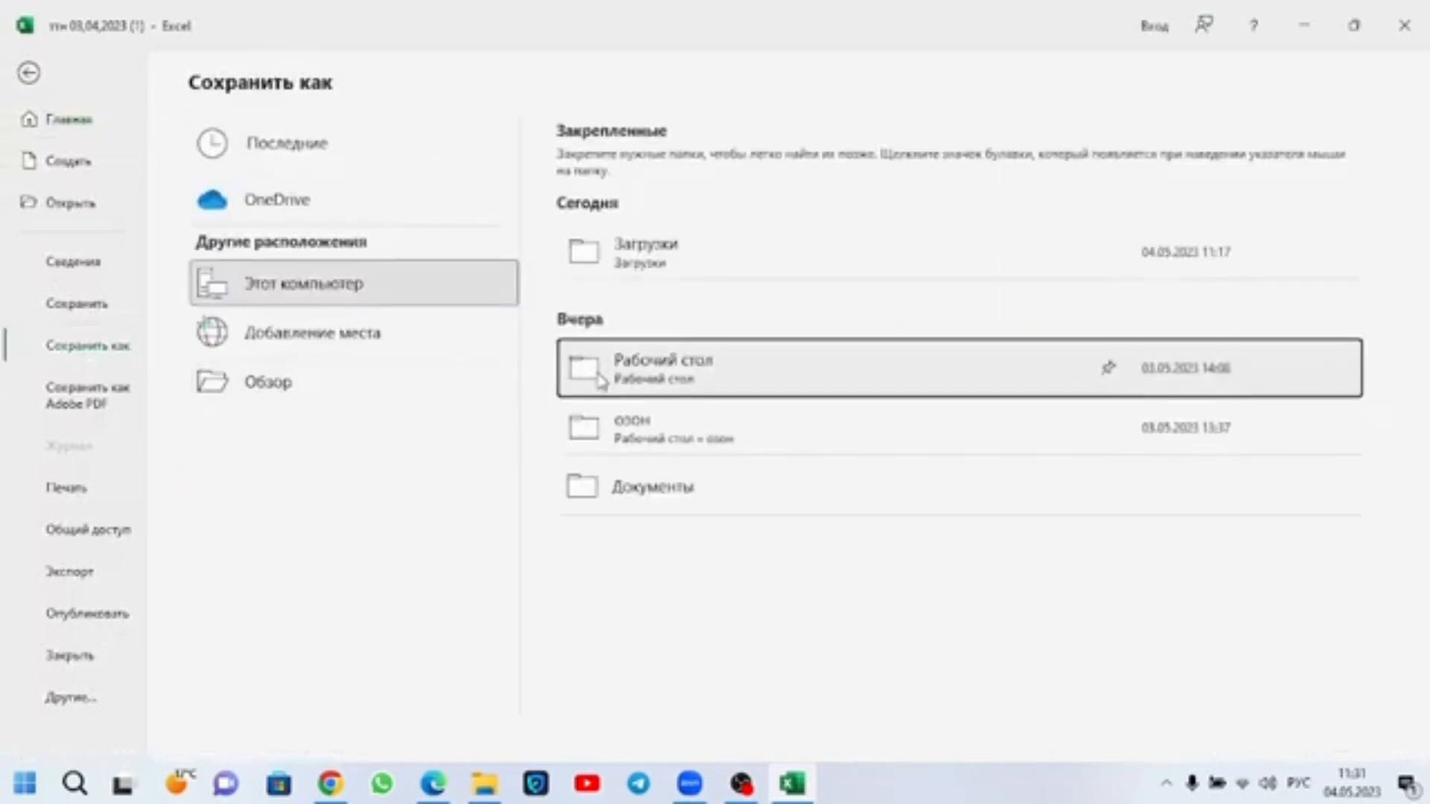
click(691, 395)
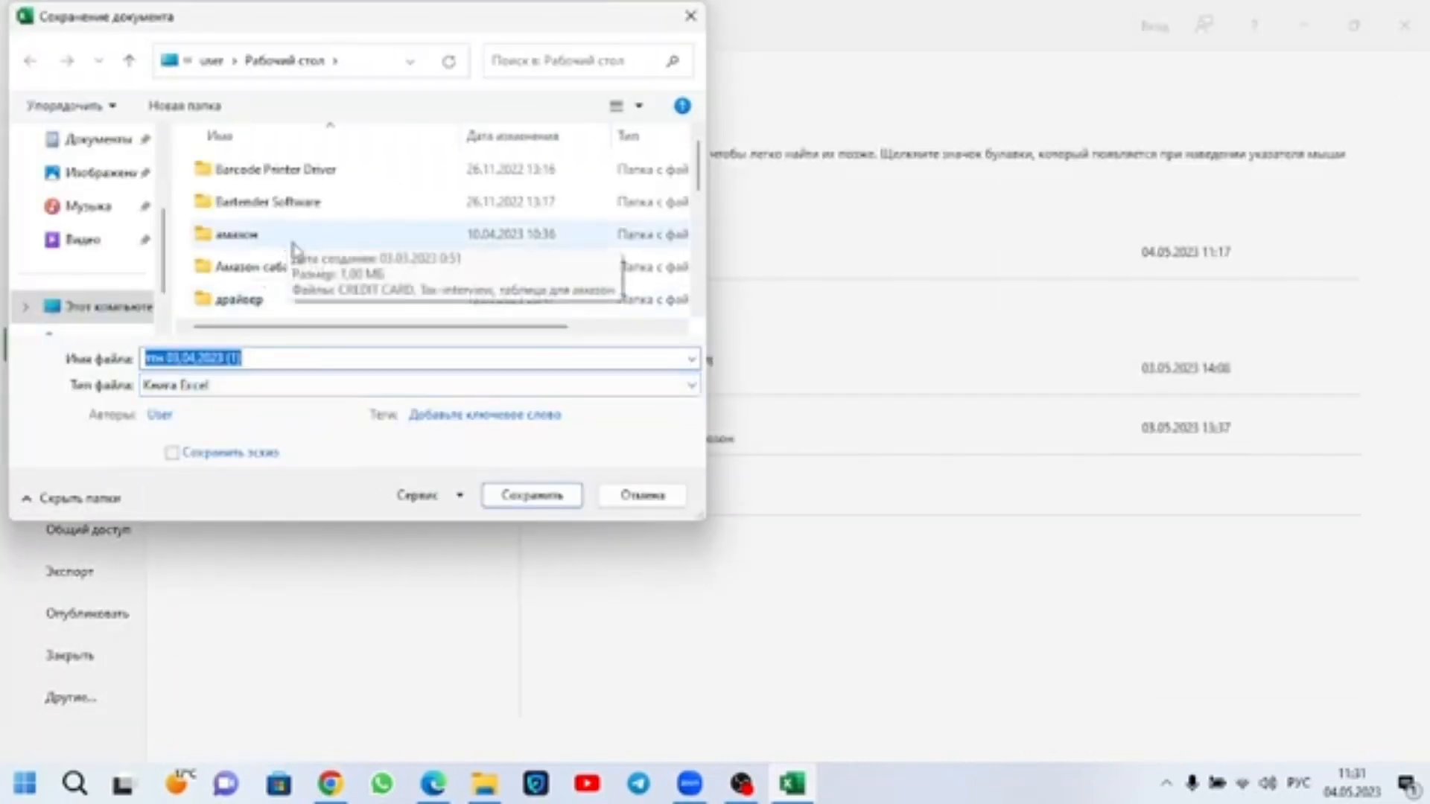
text(ттн 1)
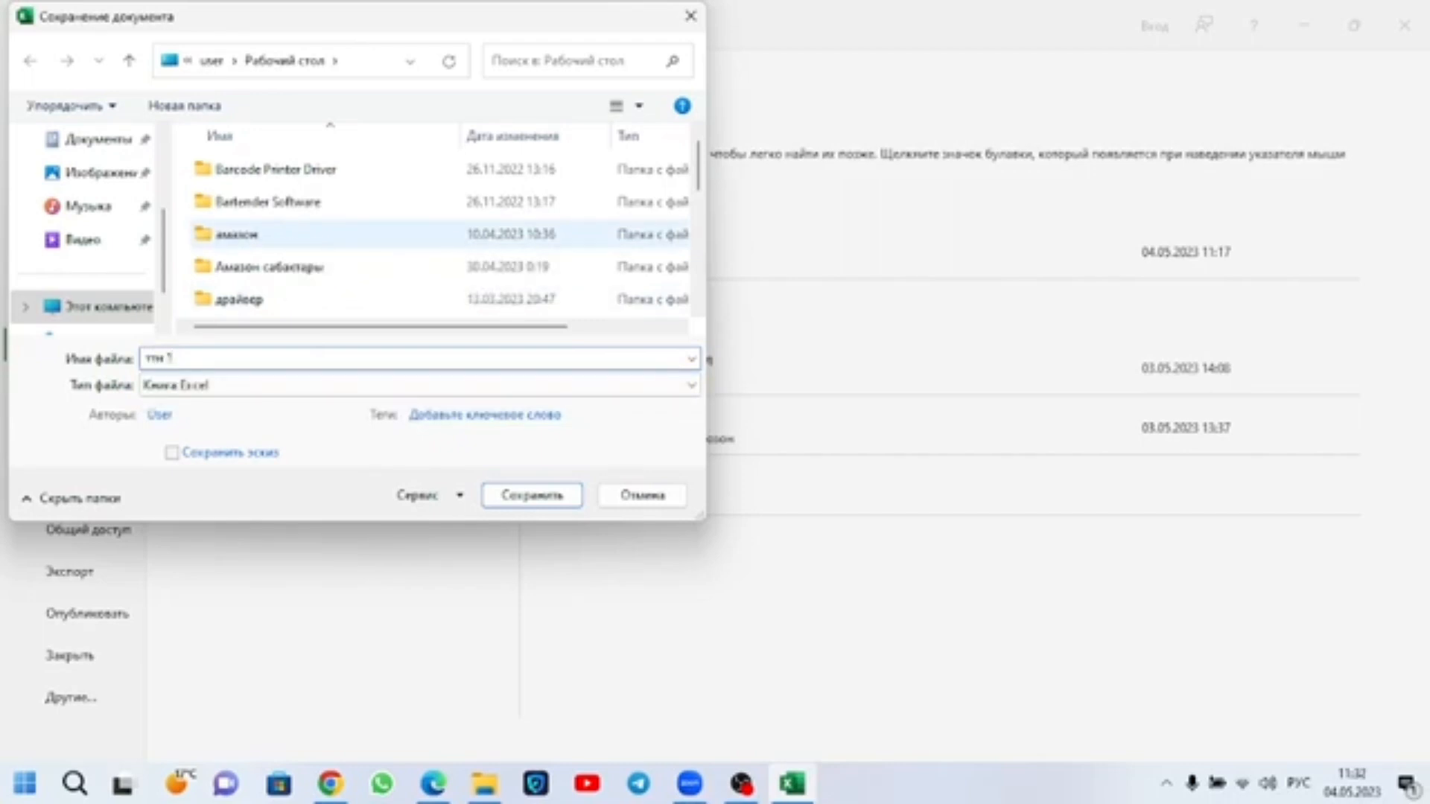
click(540, 496)
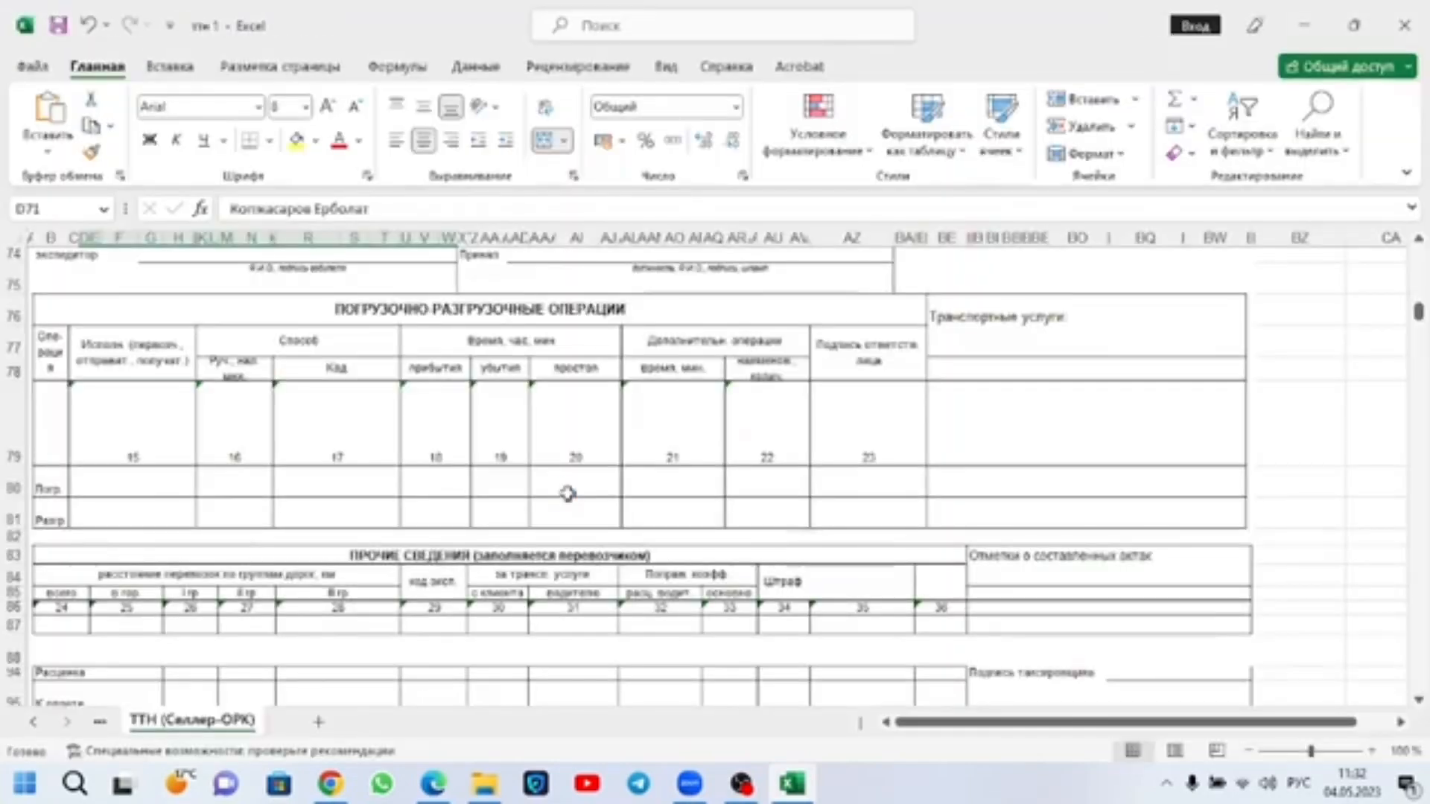
Step: Examine the cargo table's product number and Сумма columns, including the sums of items 1 and 2
scroll(670, 389, up, 20)
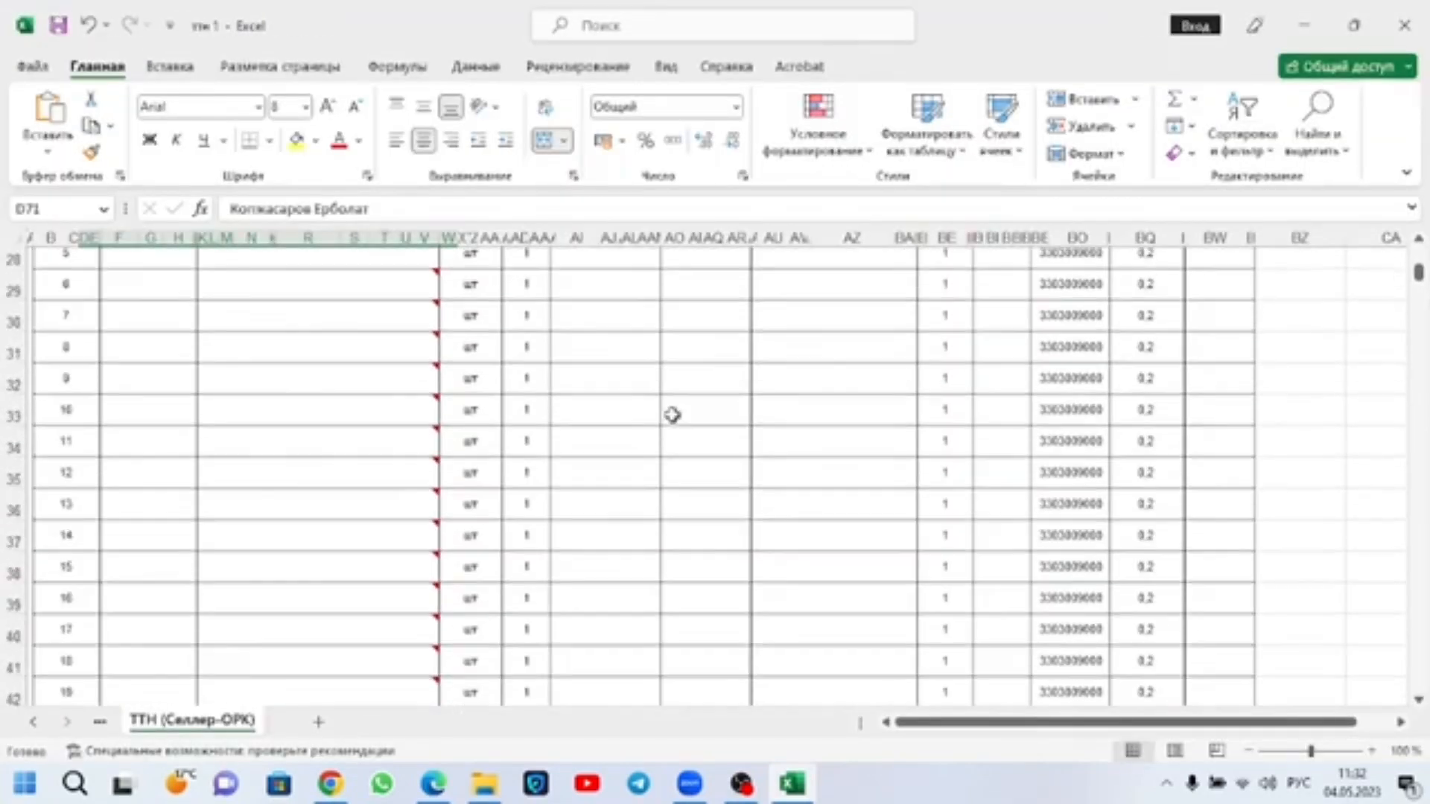
scroll(673, 414, down, 6)
drag(283, 432, 359, 648)
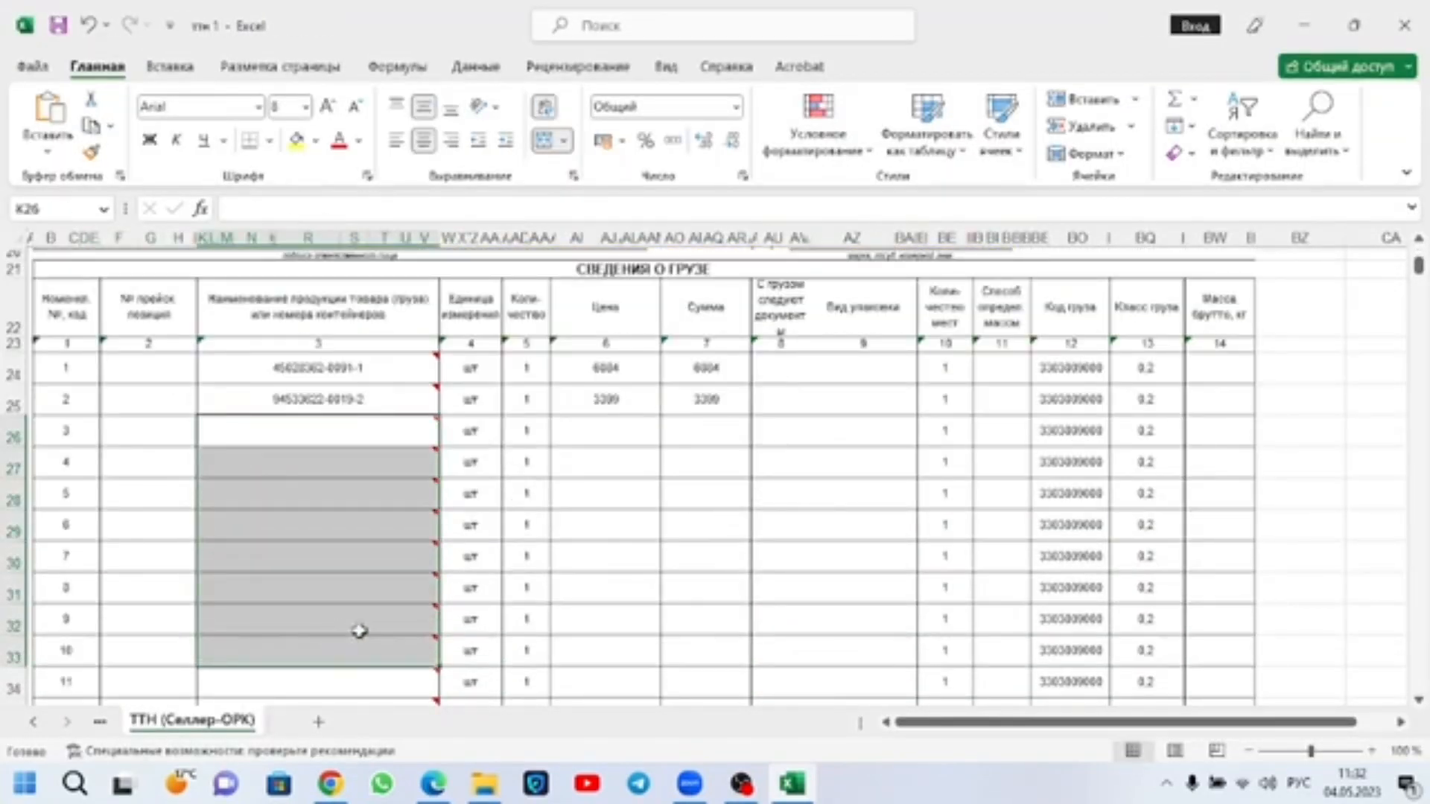
drag(729, 440, 730, 689)
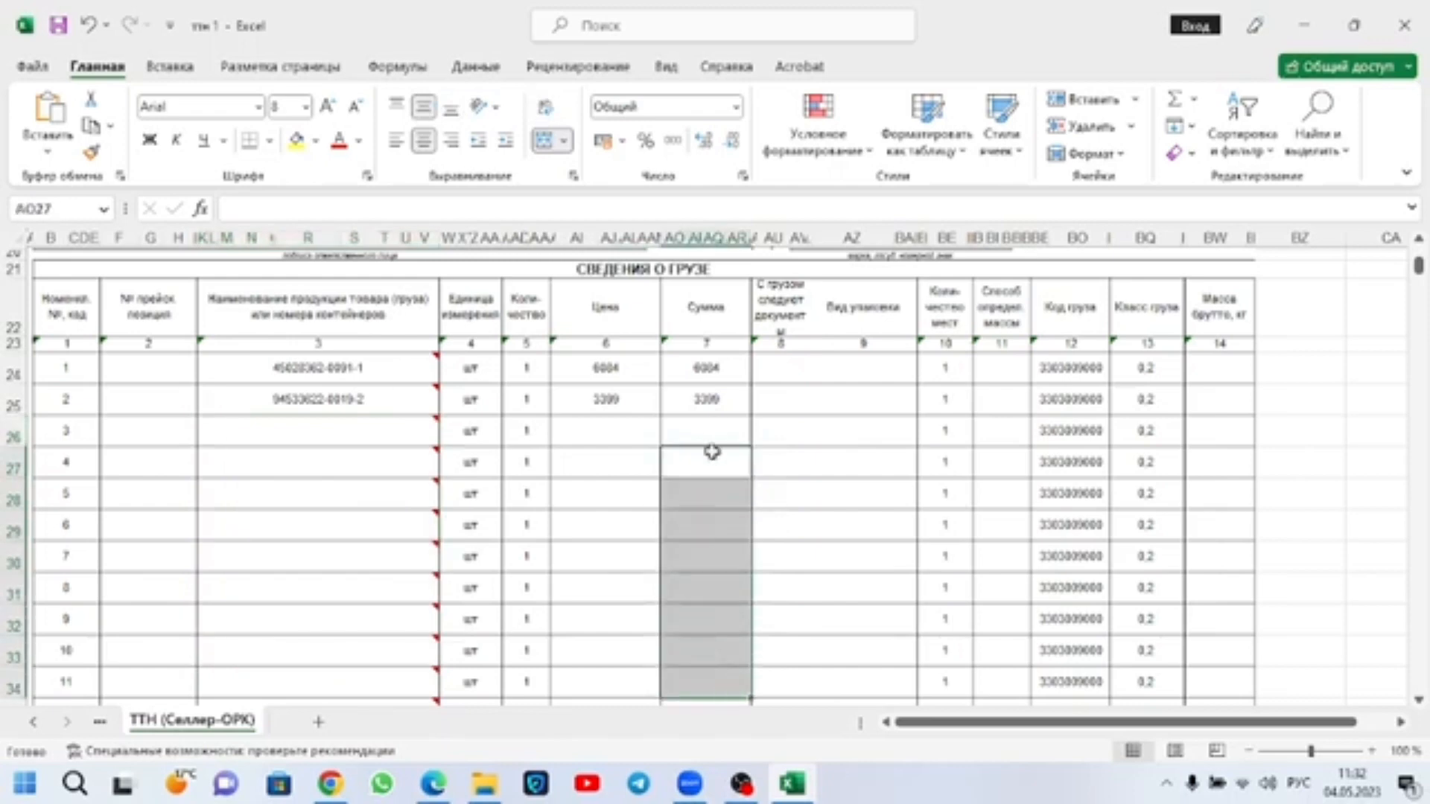
click(721, 377)
drag(721, 383, 720, 385)
scroll(722, 390, down, 4)
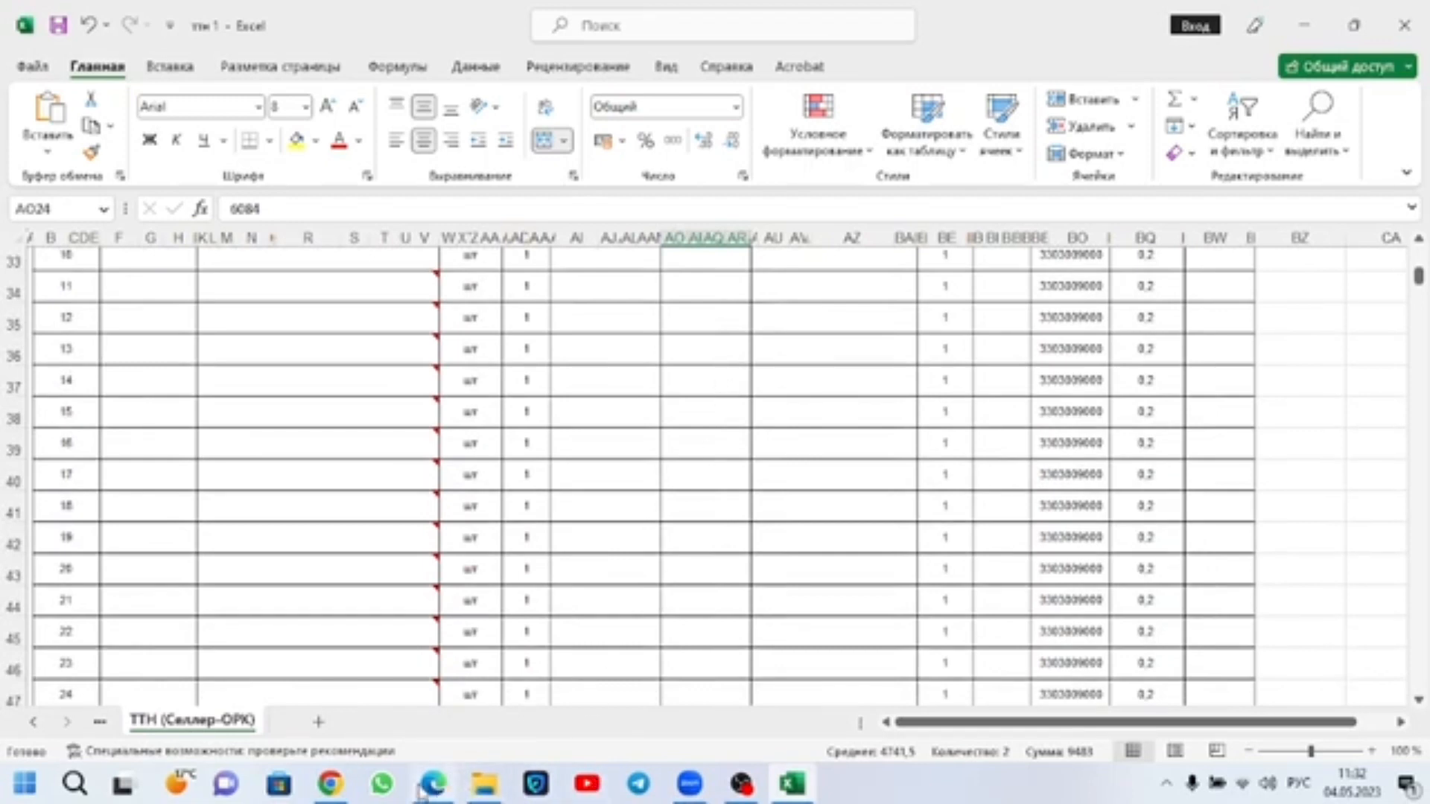
Step: Switch to Edge, leave the Ozon product card without saving, and open the Ожидают отгрузки list of FBS orders from own warehouses
mouse_move(436, 793)
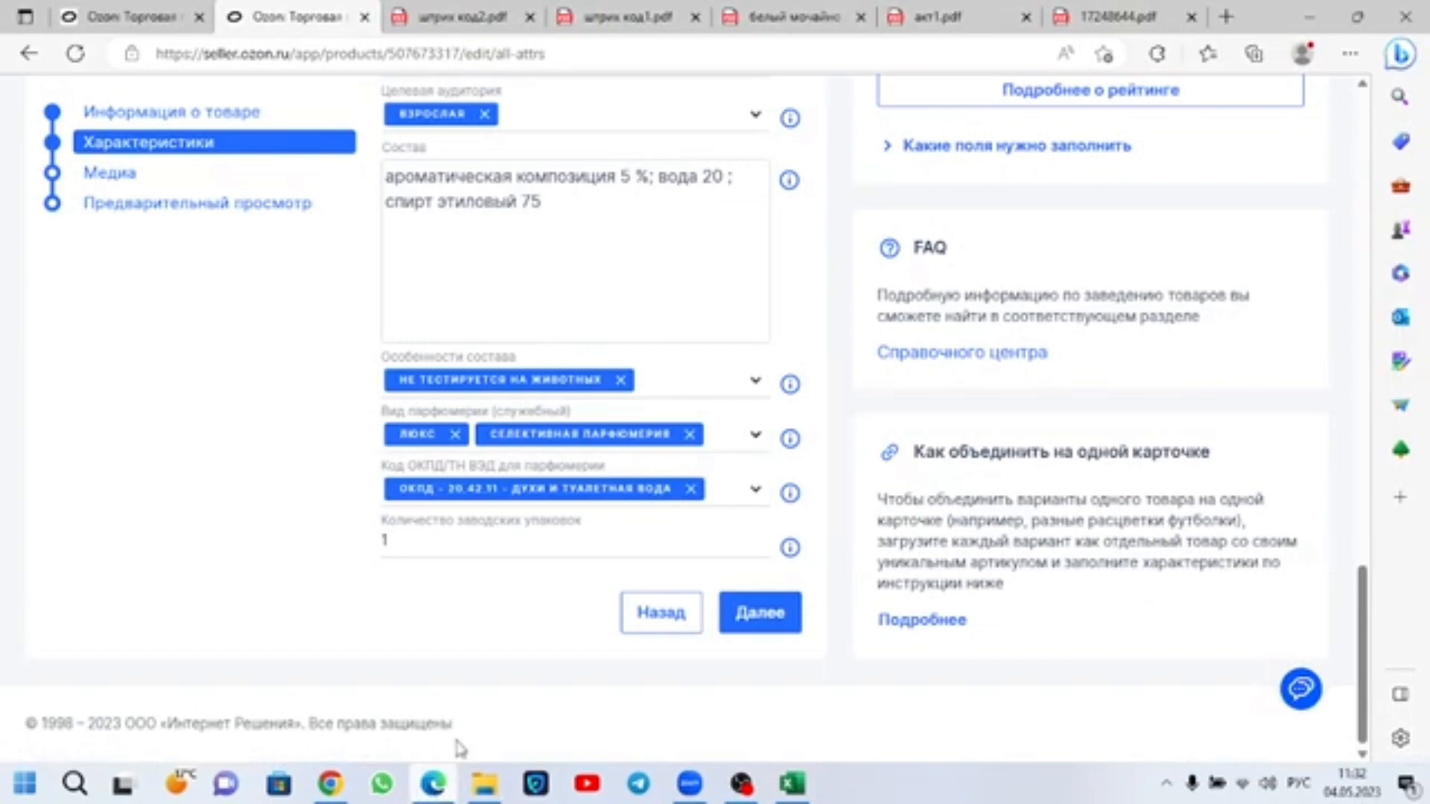
scroll(306, 253, up, 15)
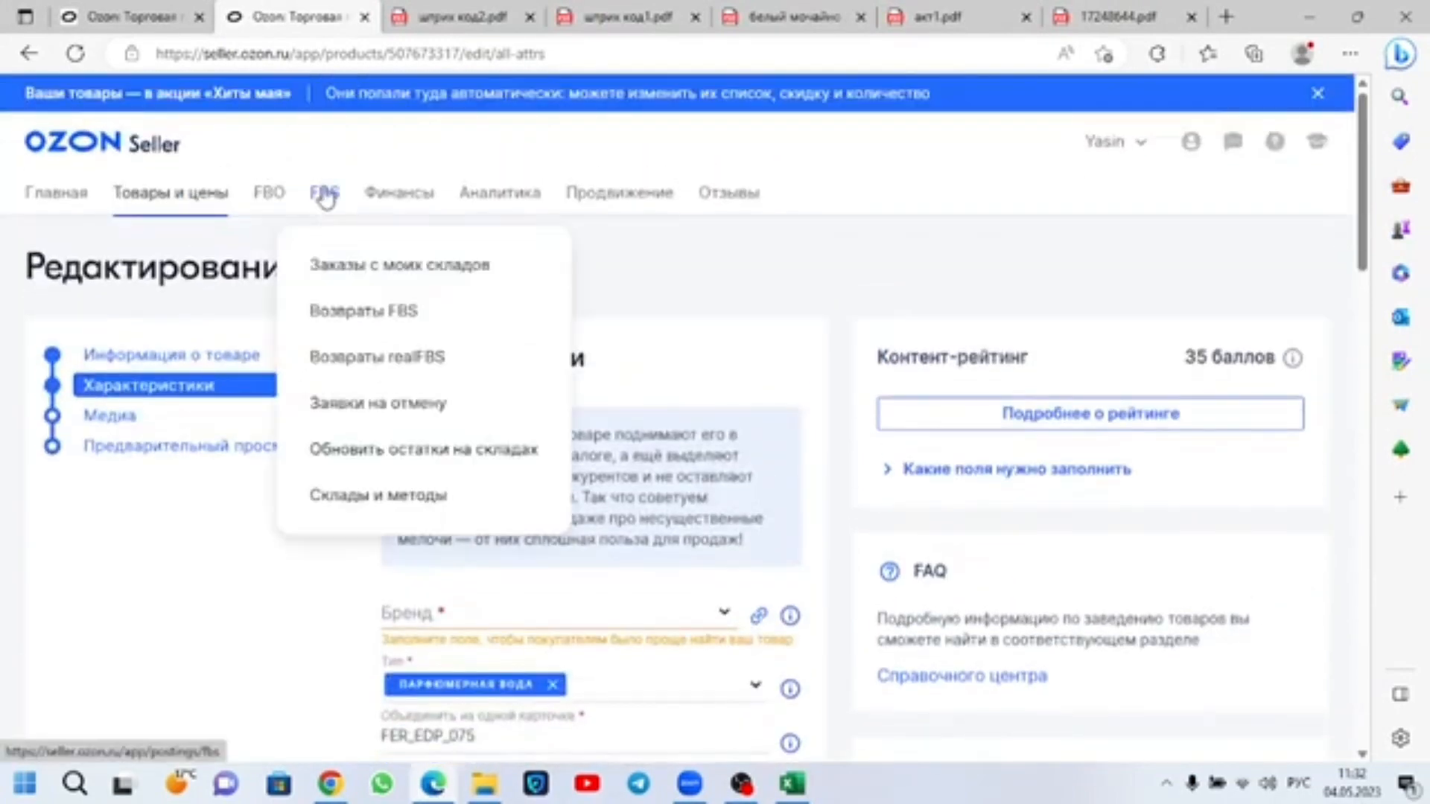
click(326, 192)
click(485, 507)
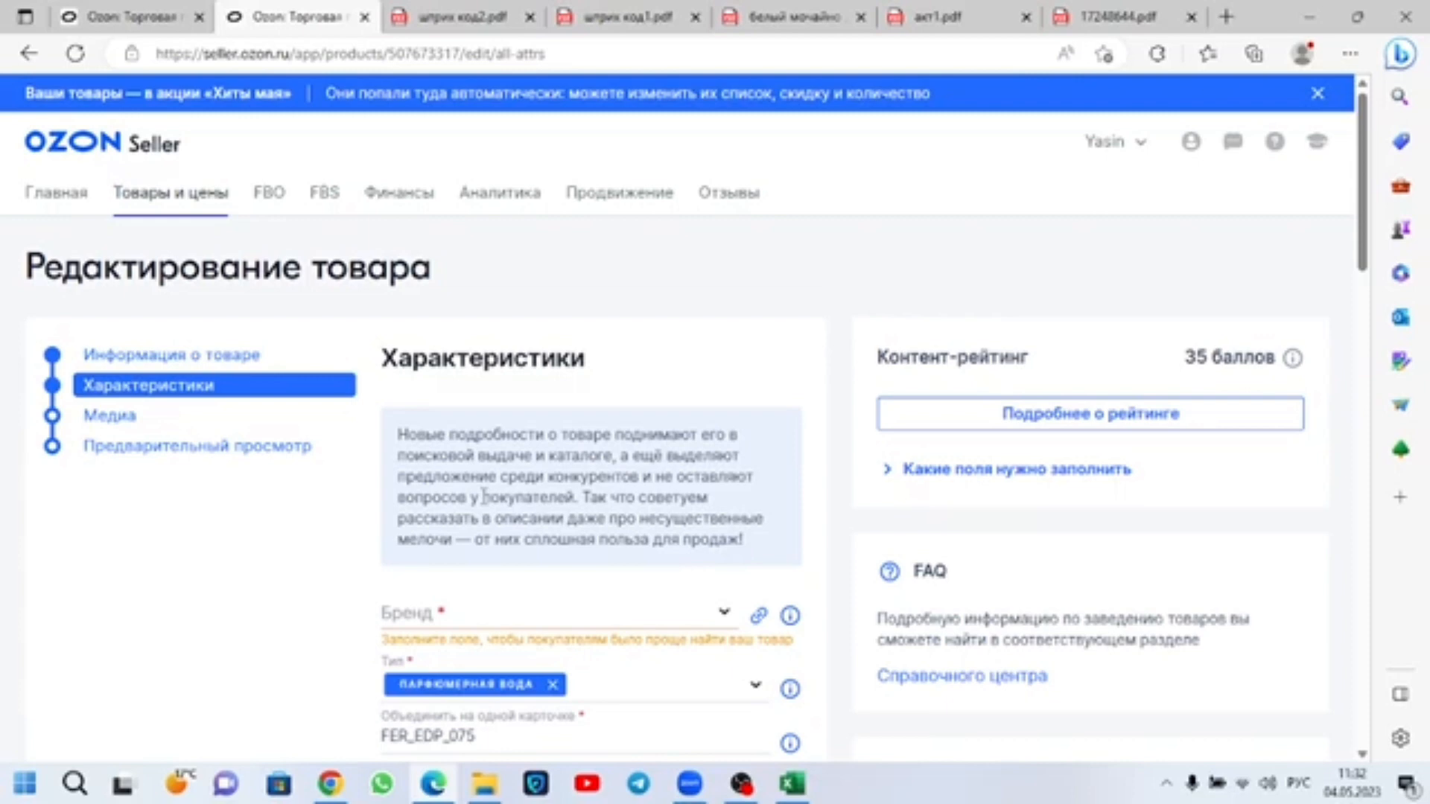
mouse_move(331, 200)
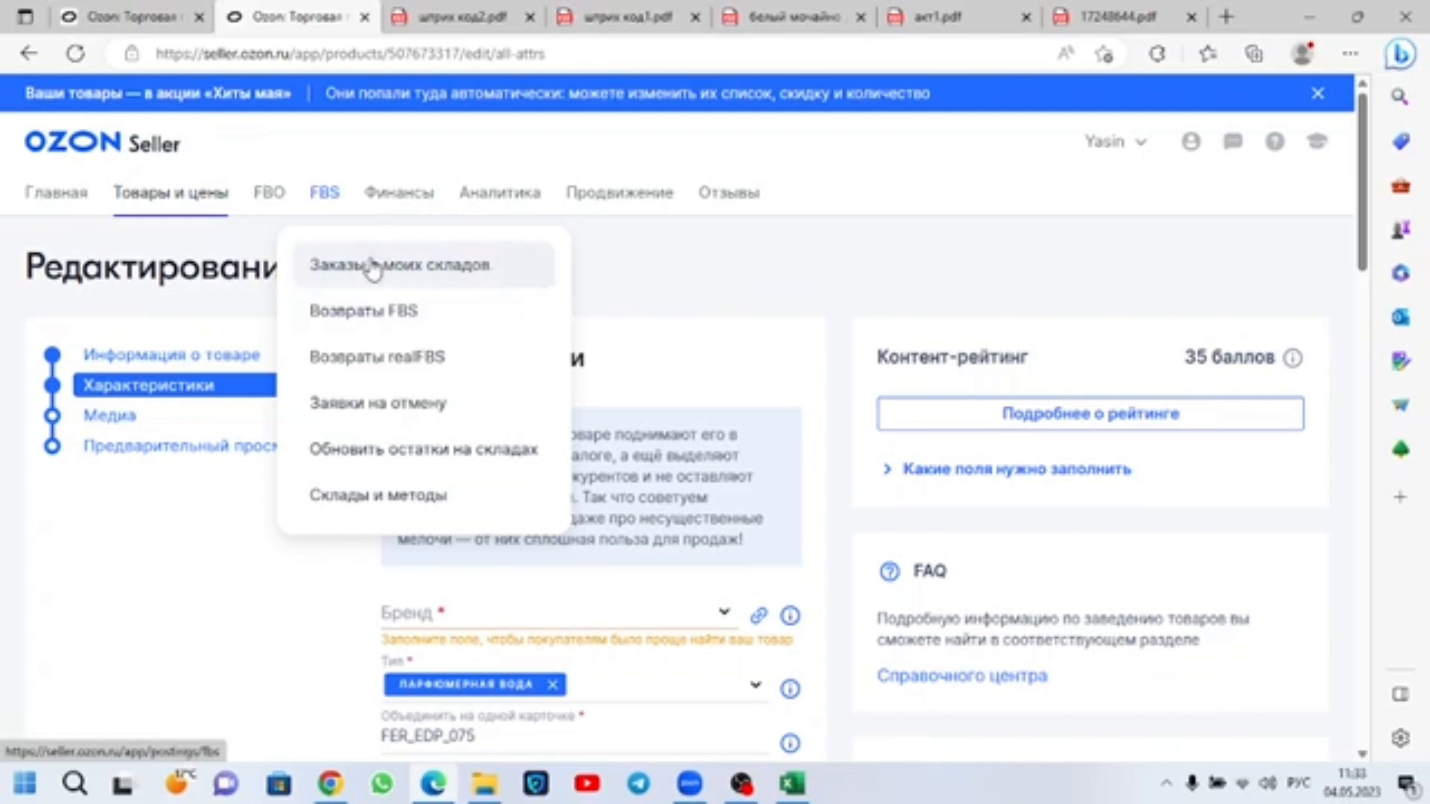
click(388, 198)
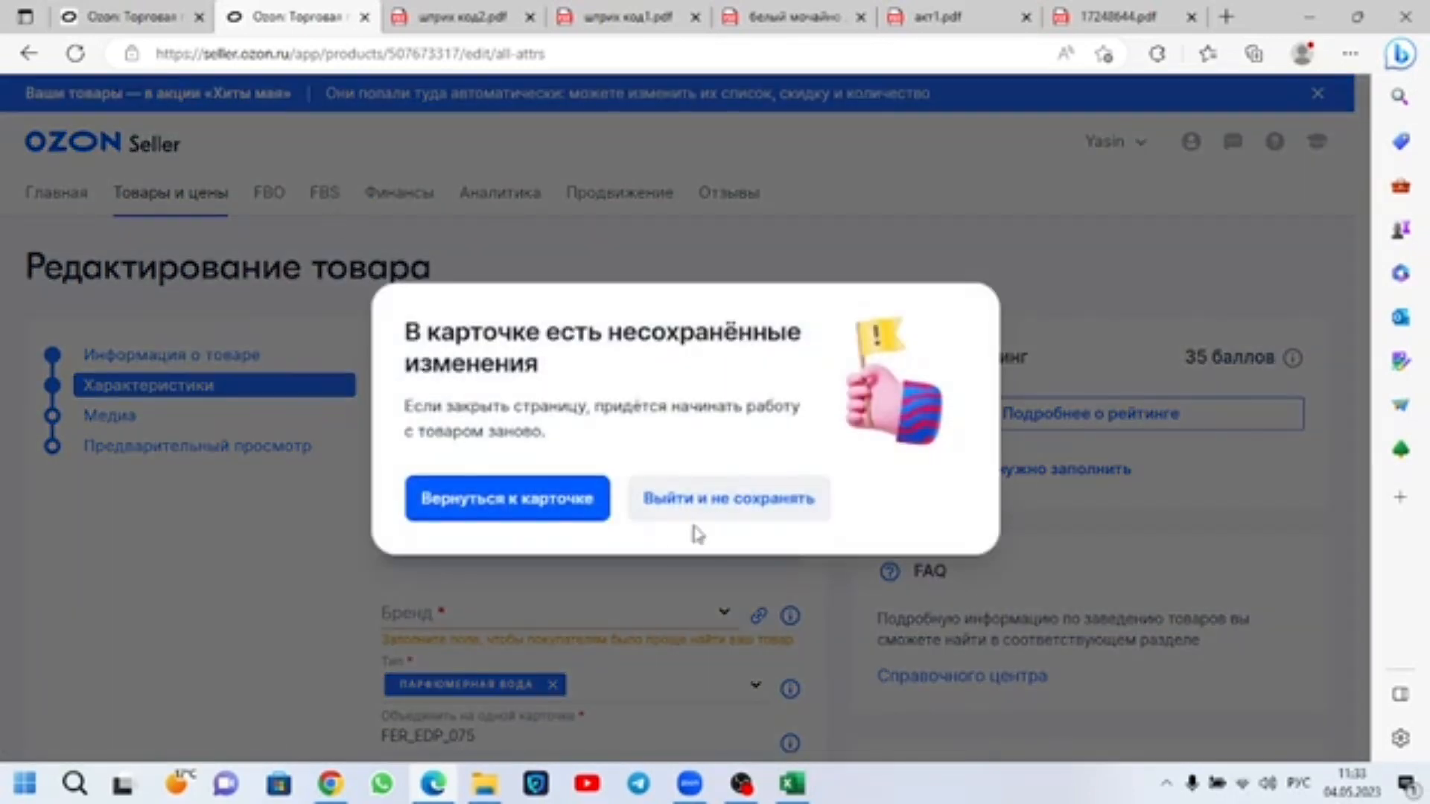
click(695, 514)
click(325, 195)
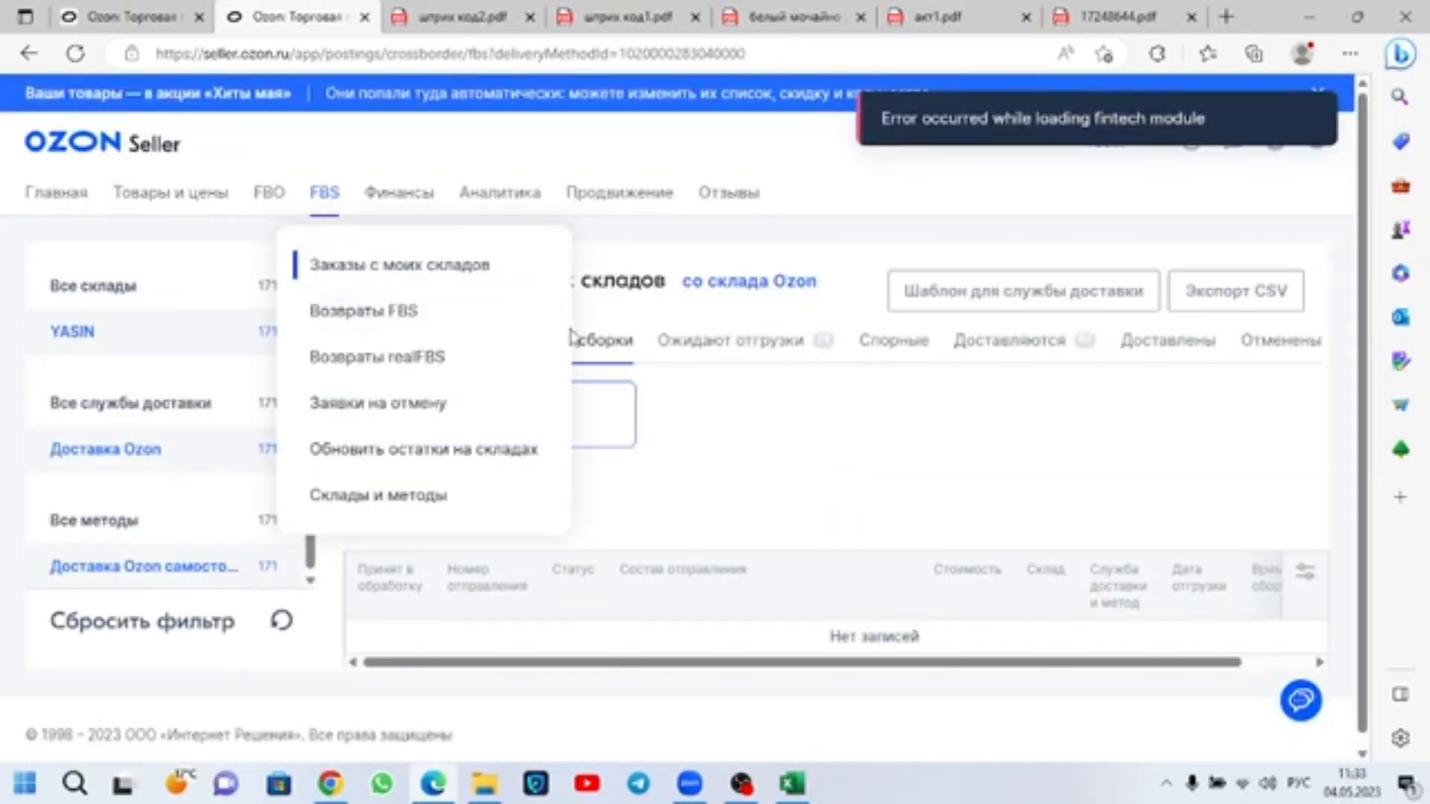
click(683, 350)
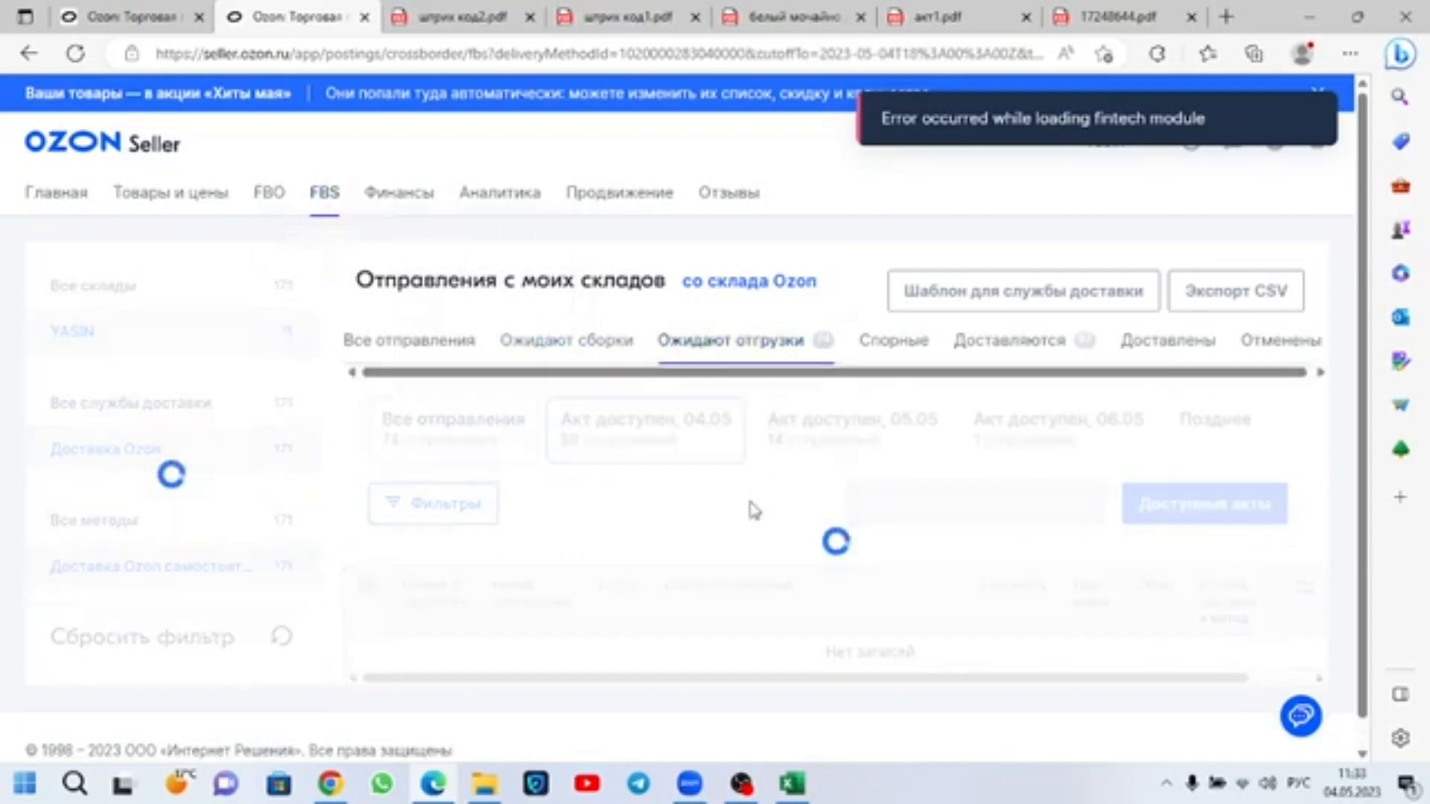
Step: Show the Акт доступен, 05.05 shipments in the awaiting-shipment list, and open a new browser tab
click(859, 443)
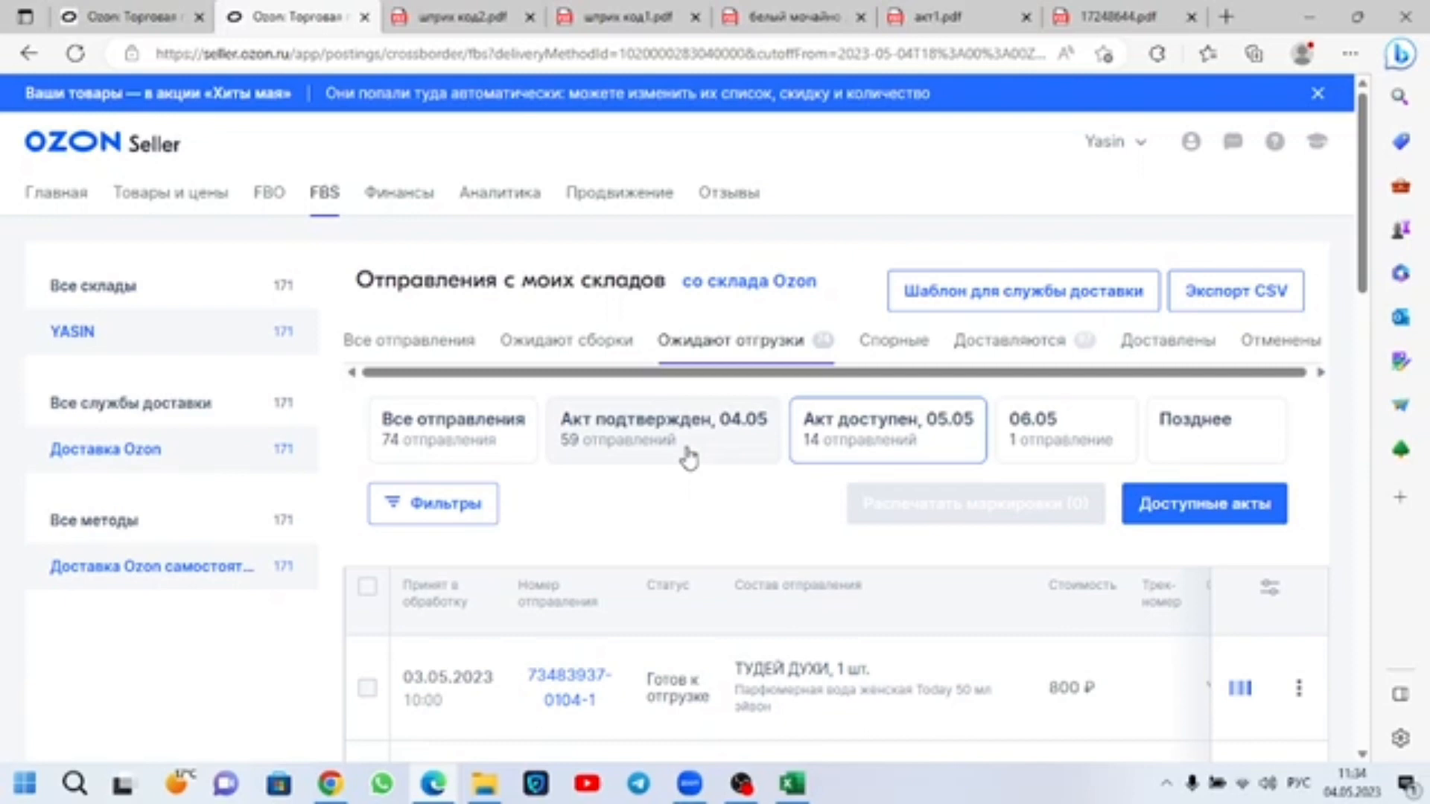
click(1147, 146)
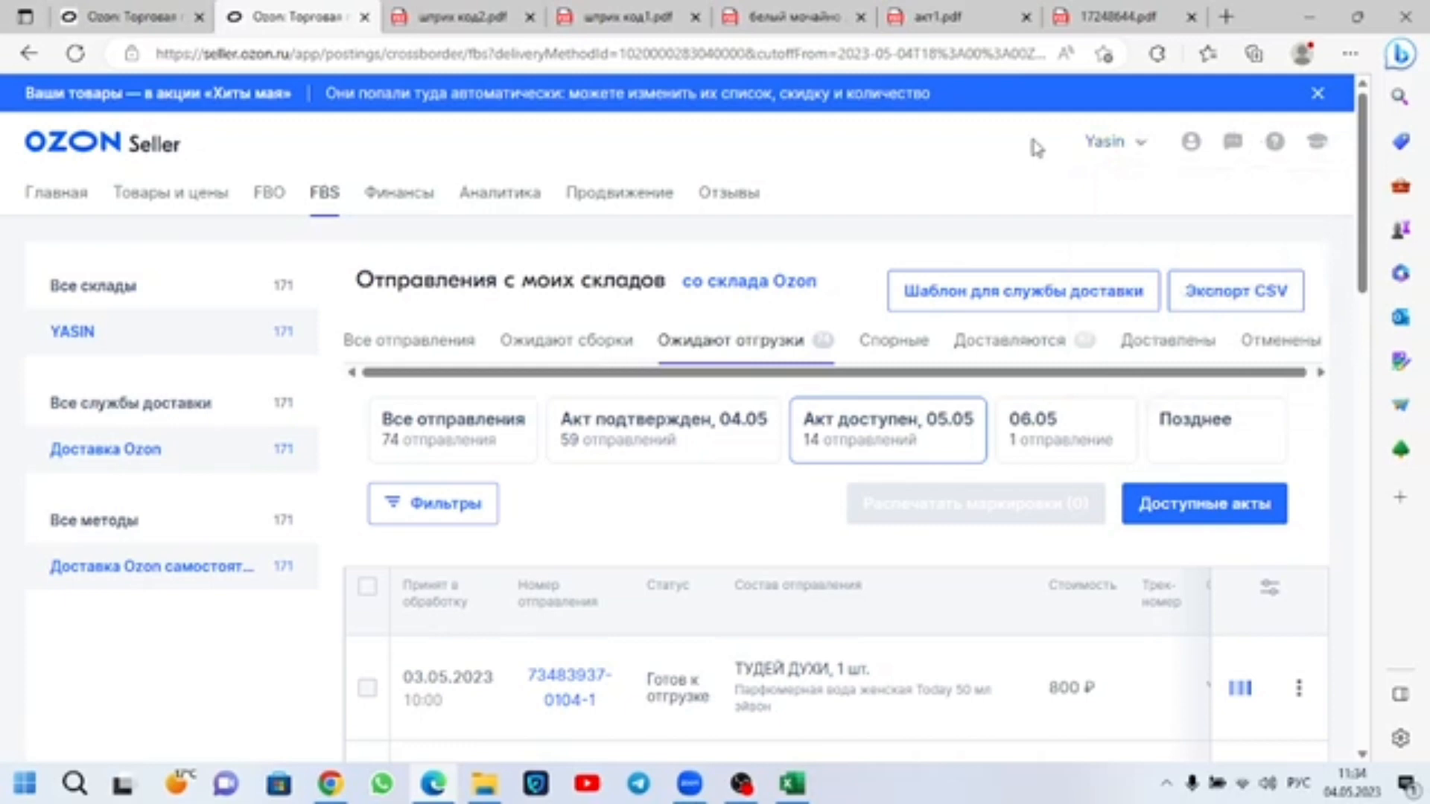
click(1124, 17)
click(1226, 16)
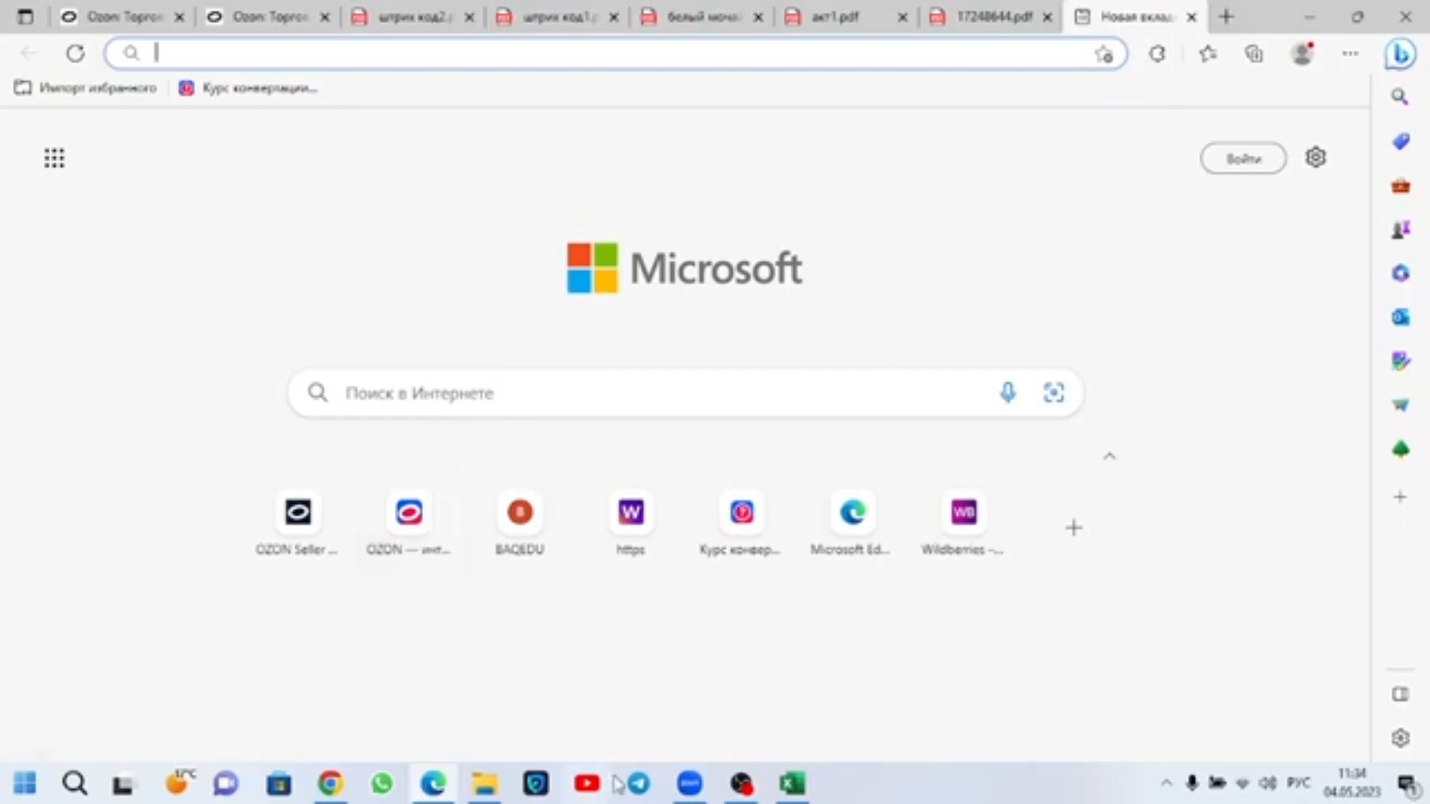
Step: Open the Word document "обучение про озон" from the озон folder on the desktop
click(1428, 791)
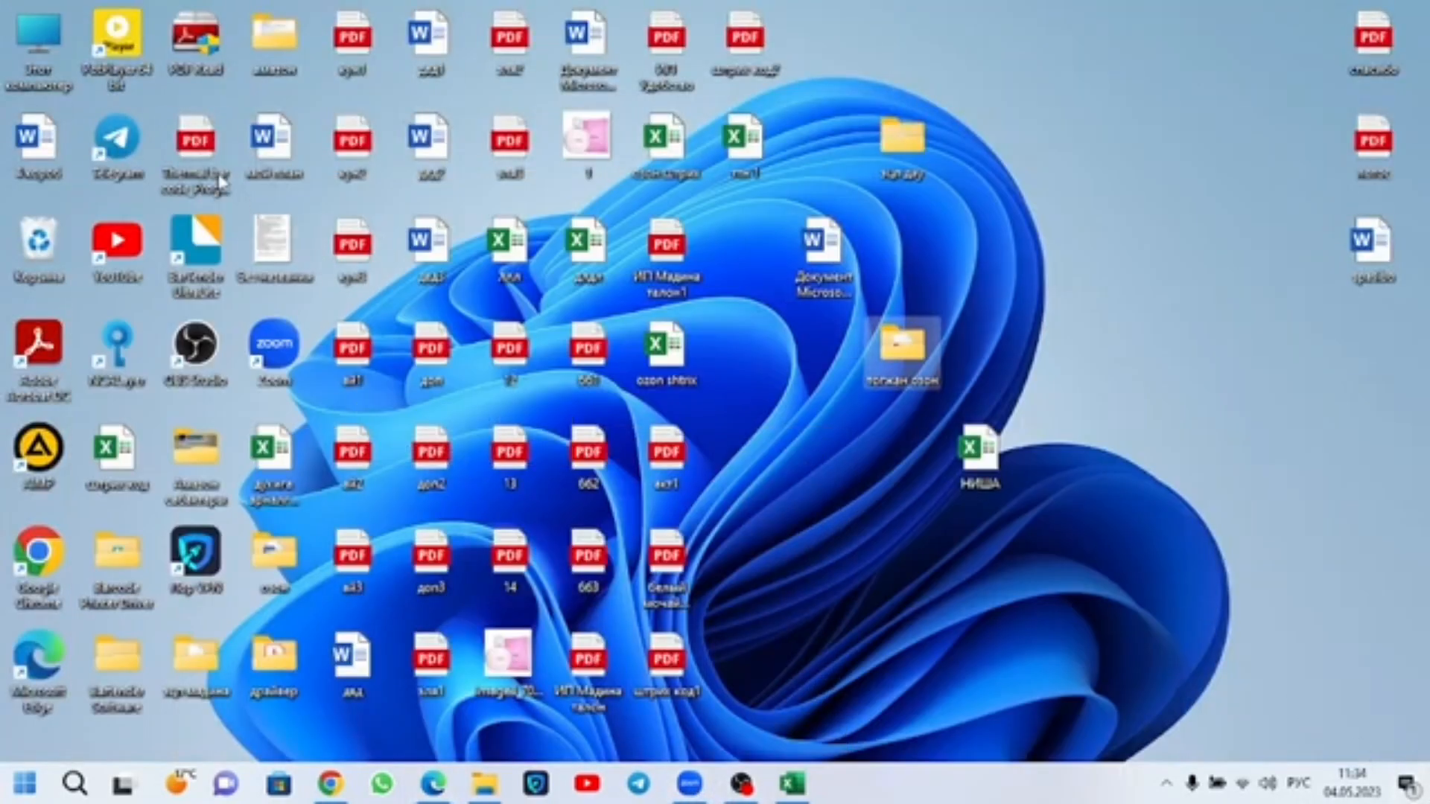
double_click(277, 557)
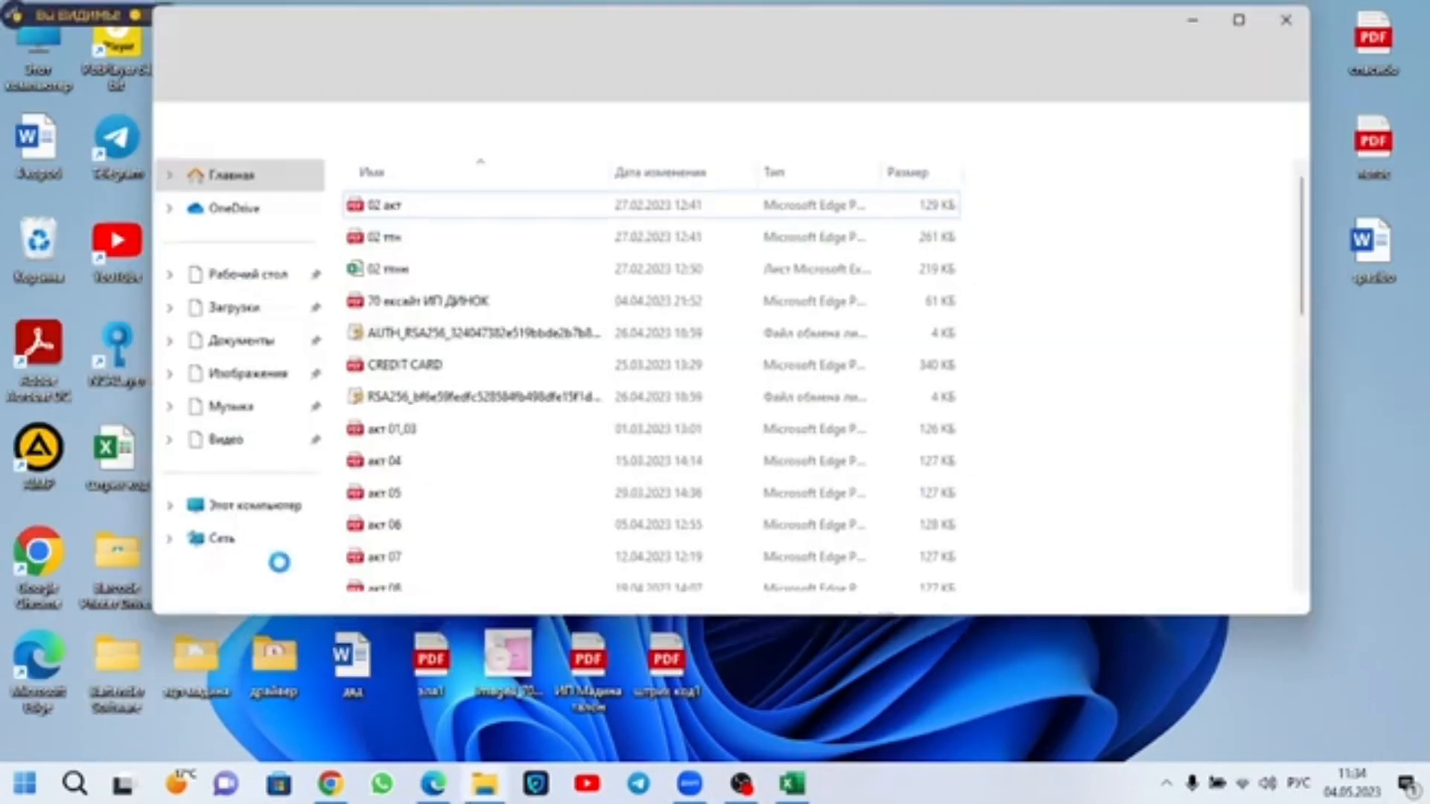
scroll(457, 494, down, 4)
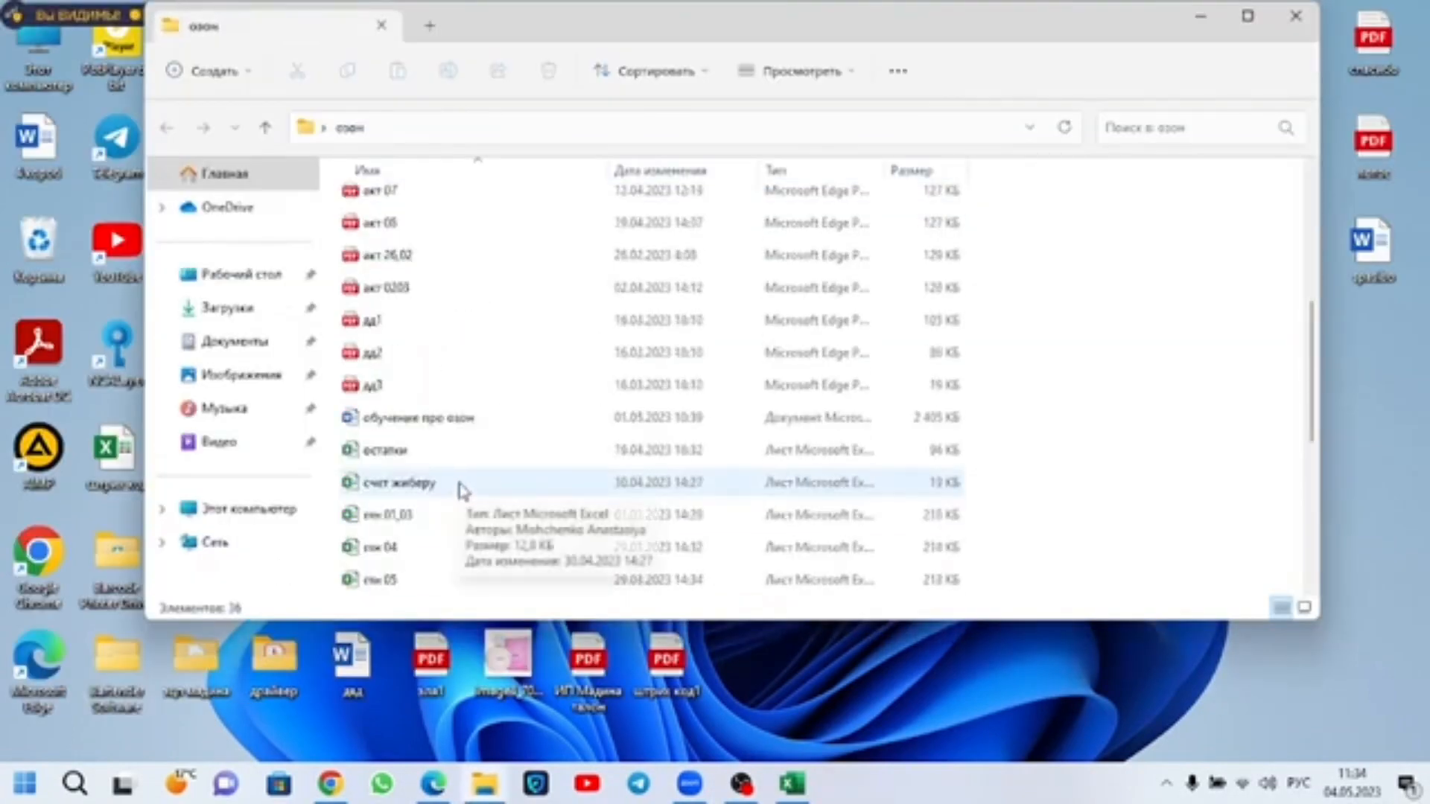
scroll(462, 492, down, 4)
scroll(462, 492, up, 4)
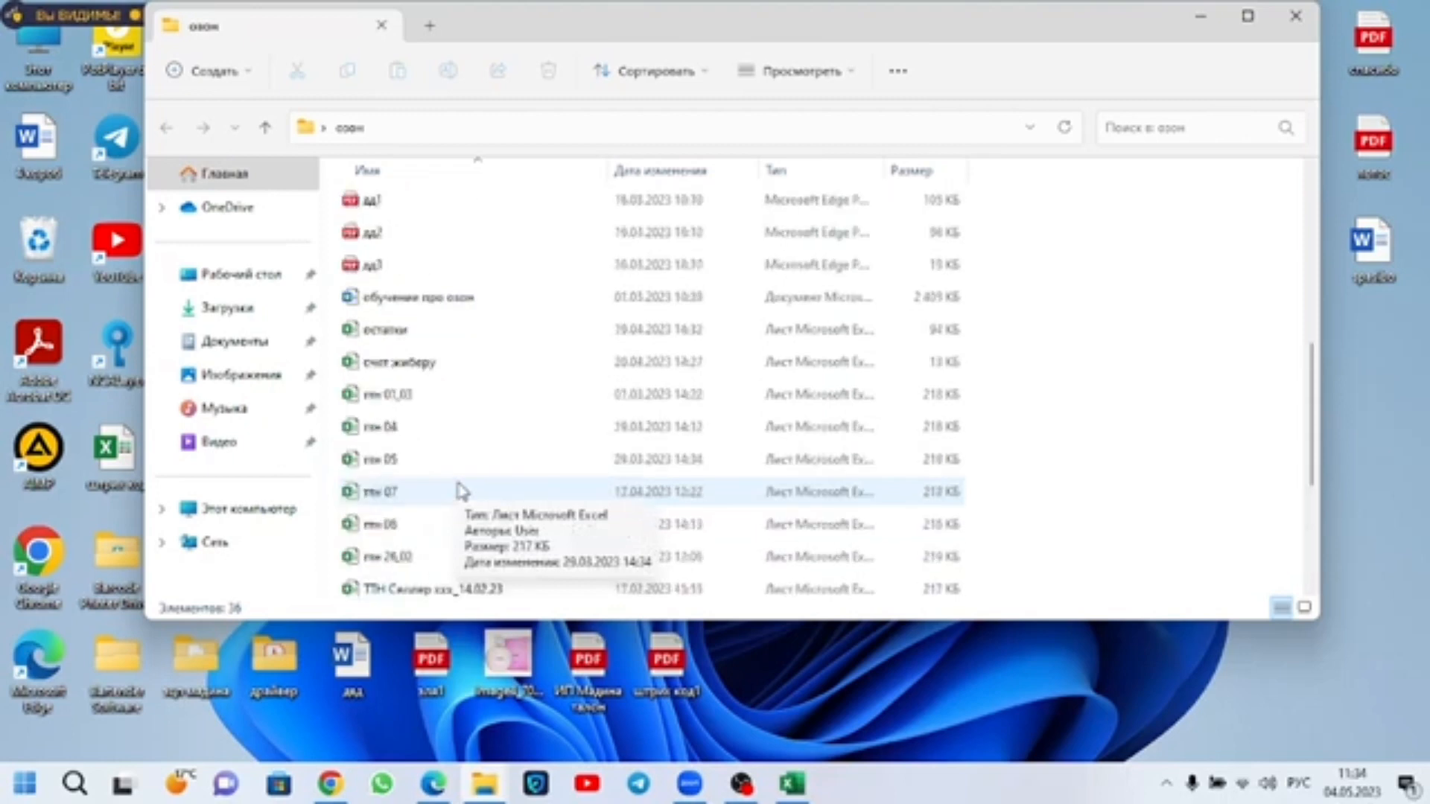
double_click(464, 518)
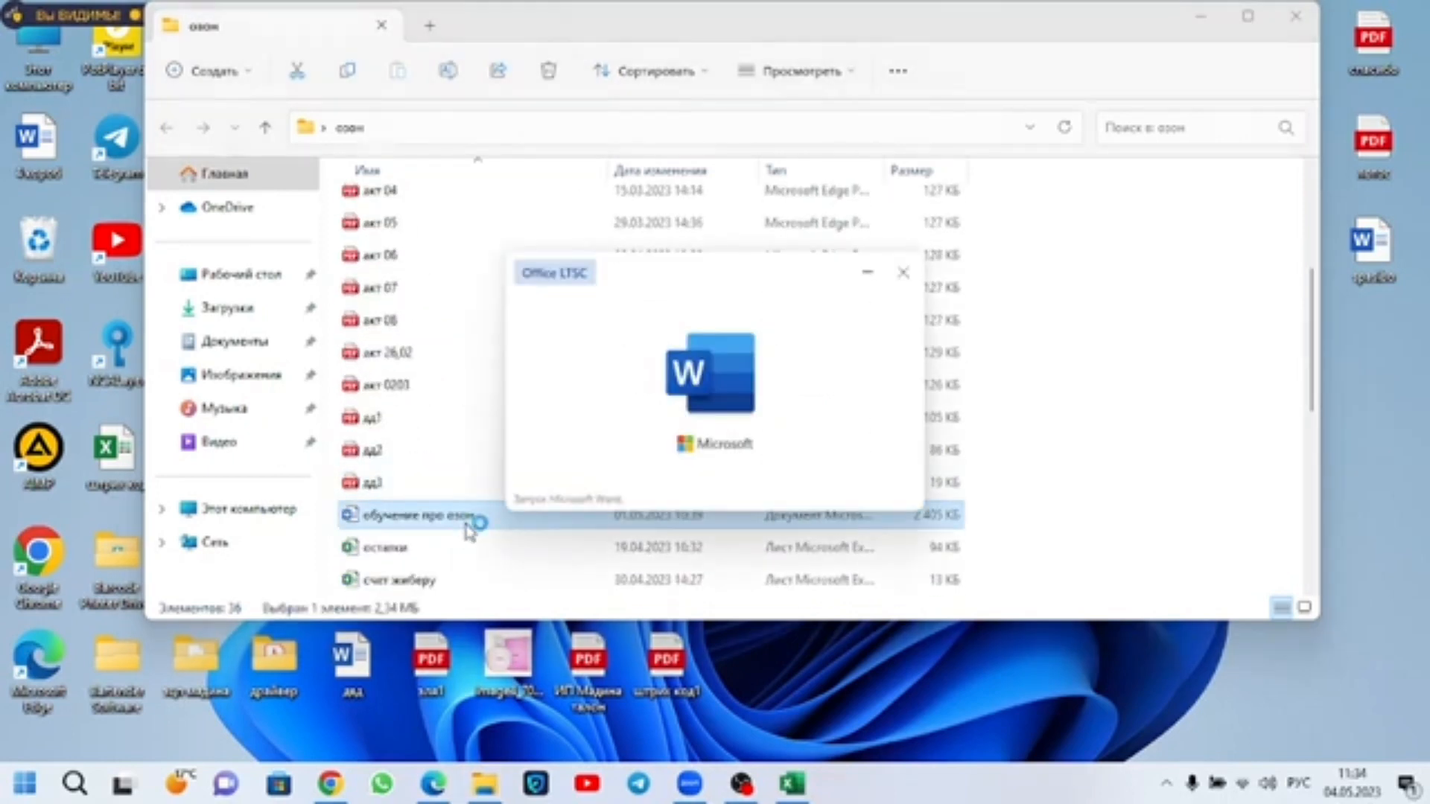
Step: Find item 8, Новый заказ қабылдау, in the training document and highlight the hub e-mail address that receives the waybill
scroll(468, 527, down, 6)
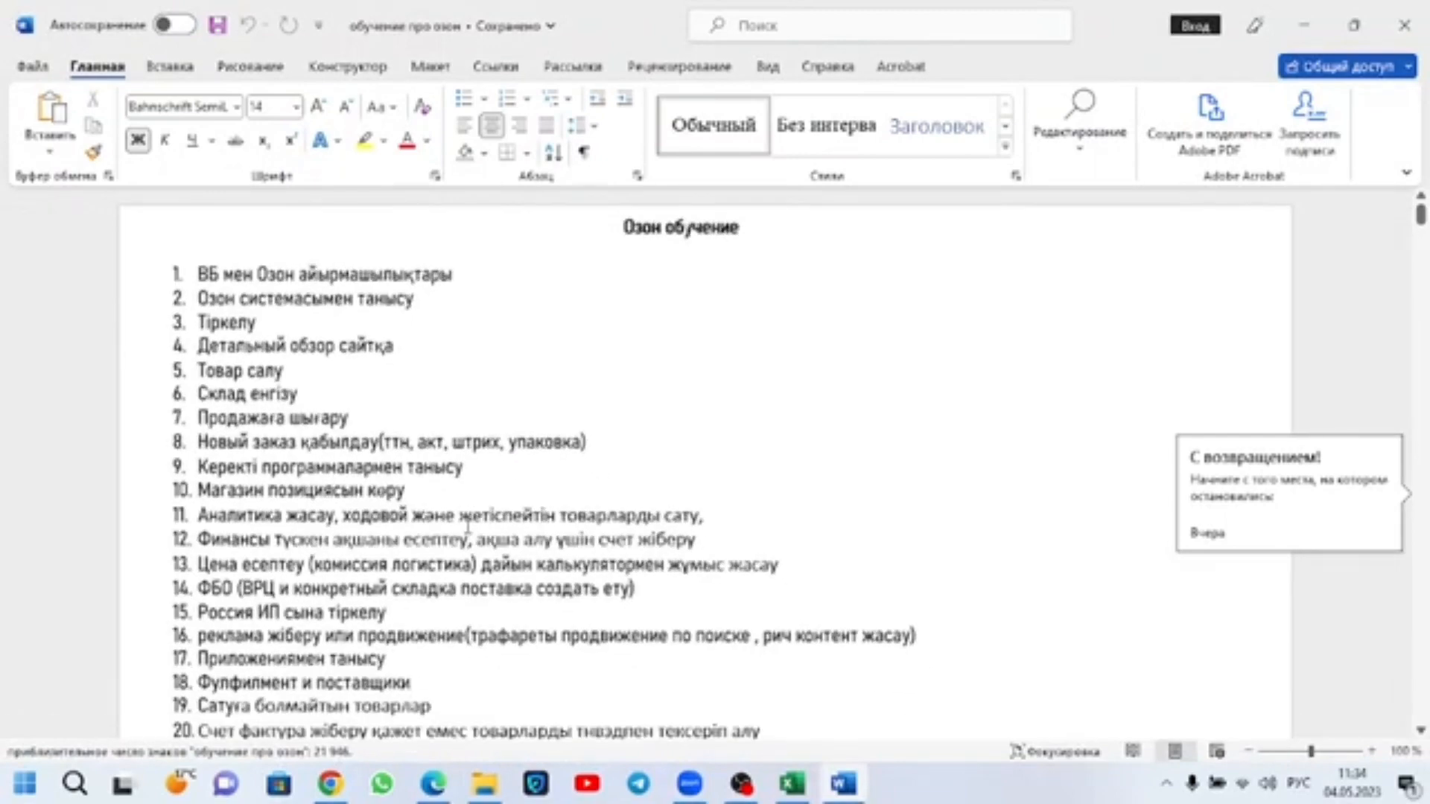
scroll(467, 527, down, 5)
scroll(470, 527, down, 10)
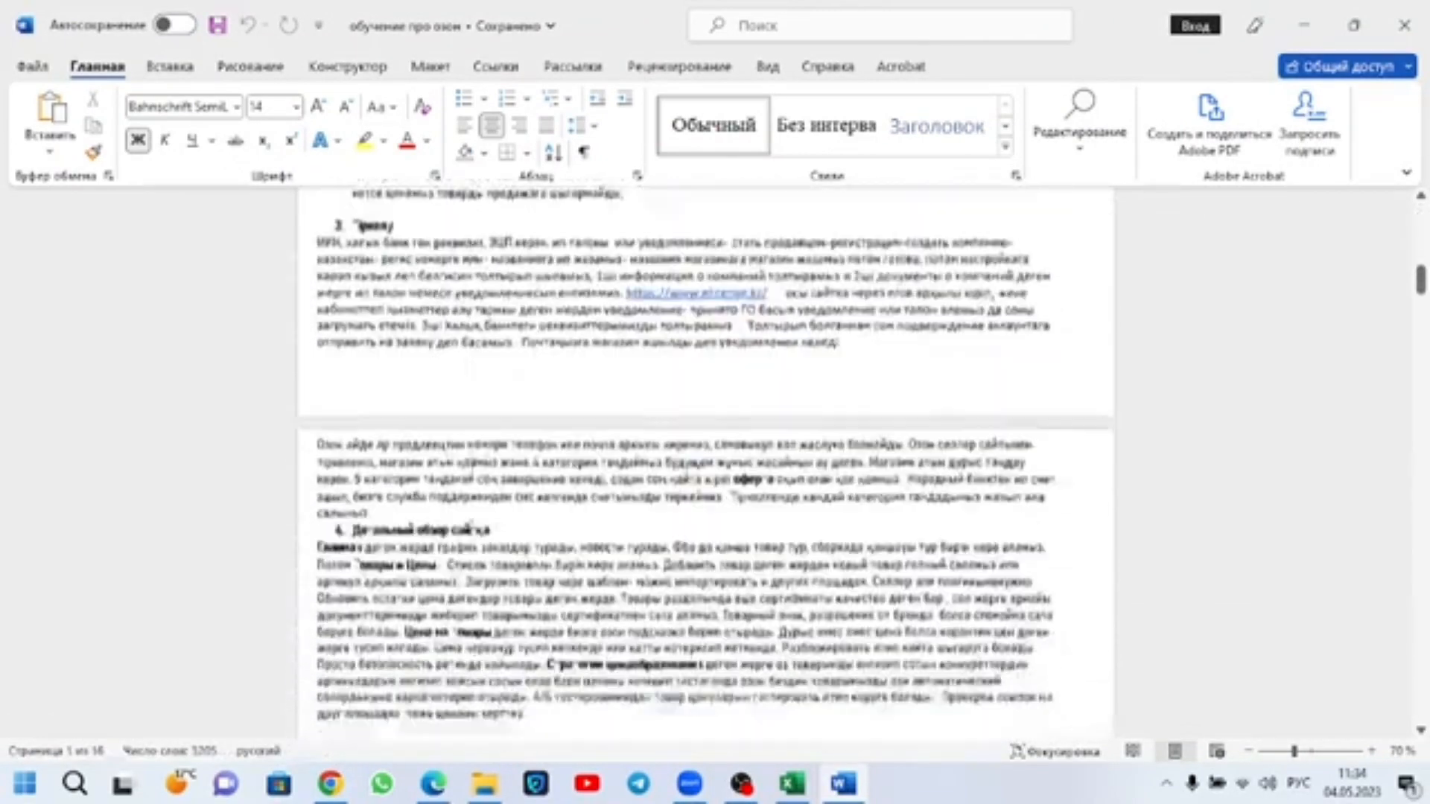
scroll(564, 443, down, 10)
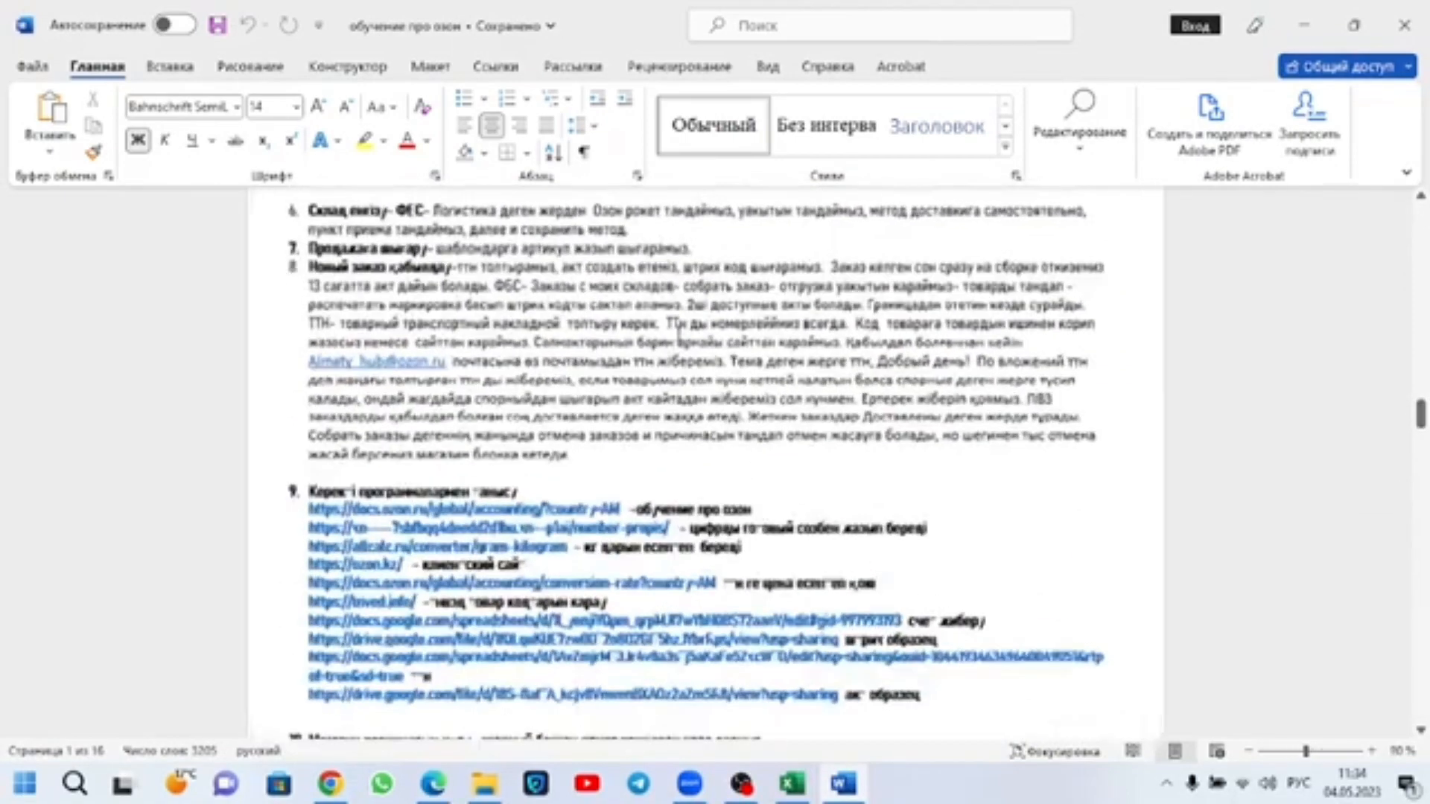
scroll(563, 442, up, 2)
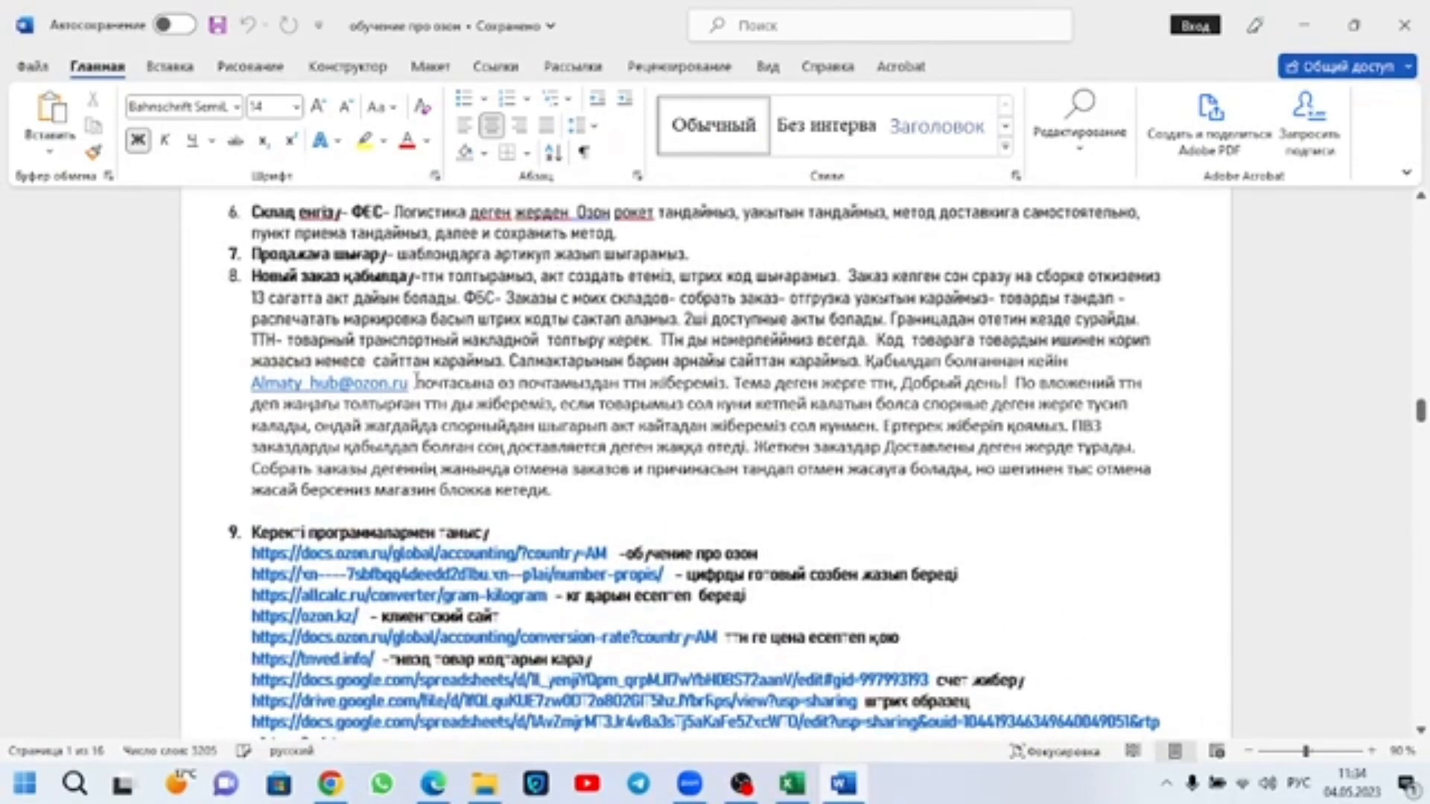
drag(416, 382, 350, 387)
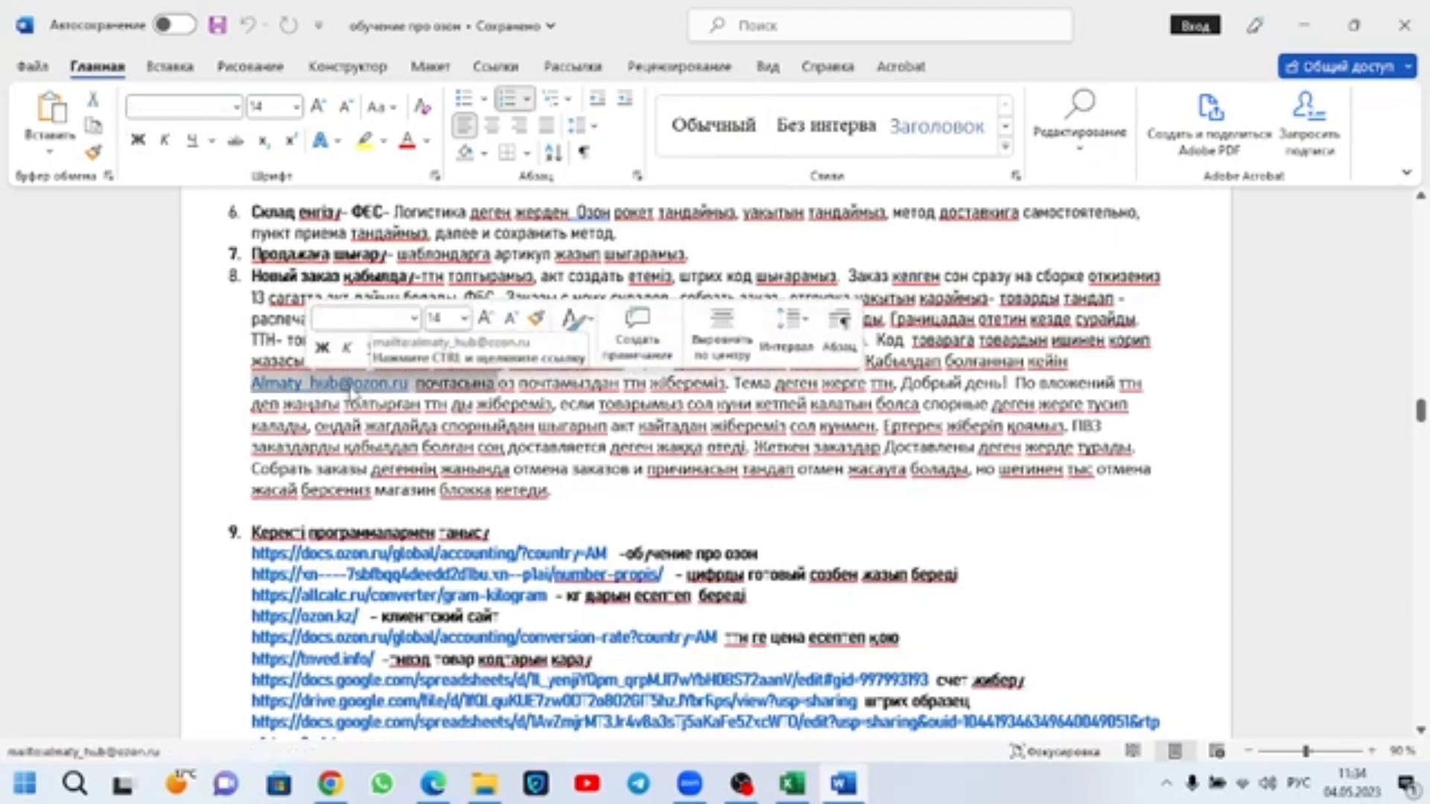
click(396, 394)
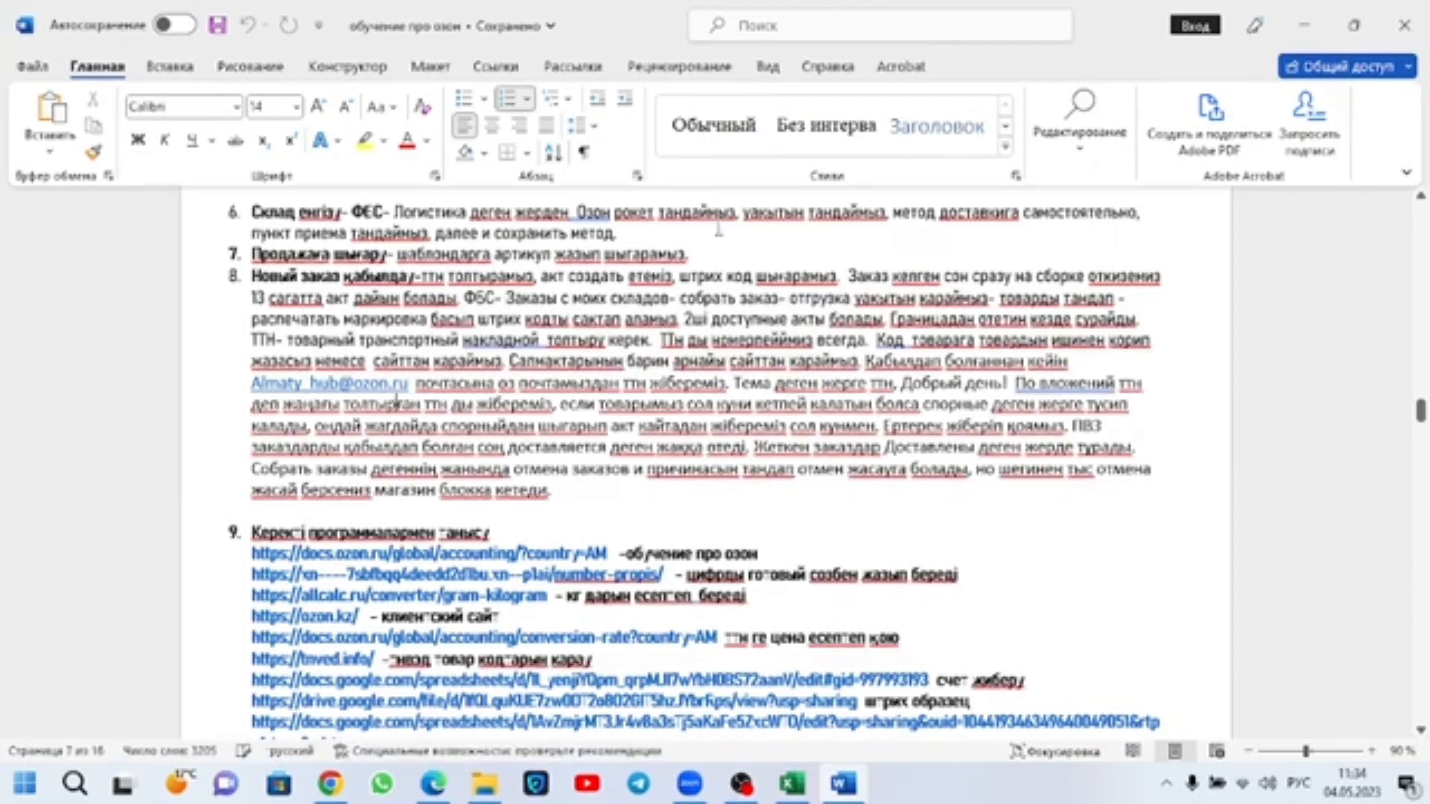
Step: Examine the website links in item 9, Керекті программалармен танысу, highlighting the training, tnved.info, счет жиберу and штрих образец links
scroll(903, 465, down, 2)
scroll(903, 465, down, 2)
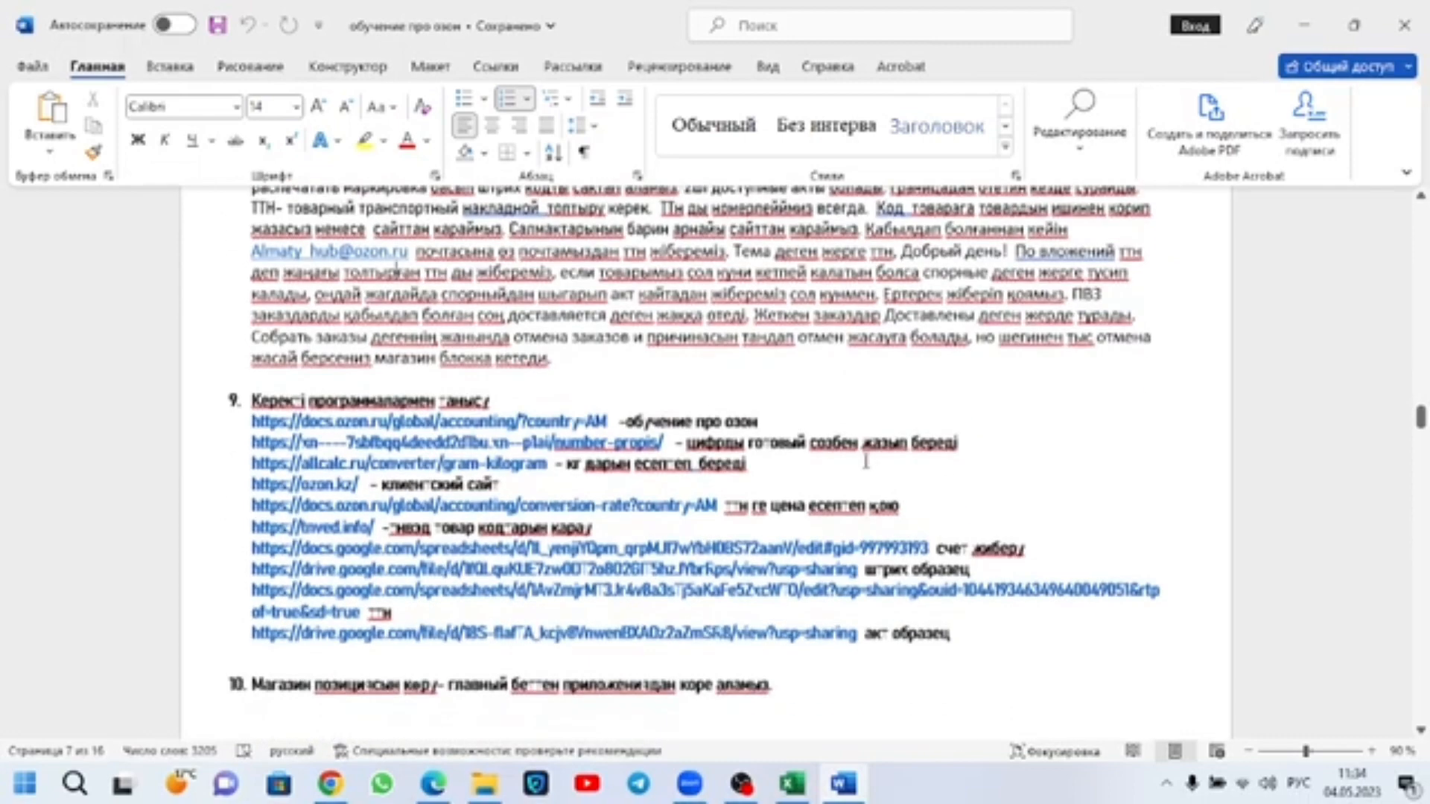
scroll(485, 461, up, 2)
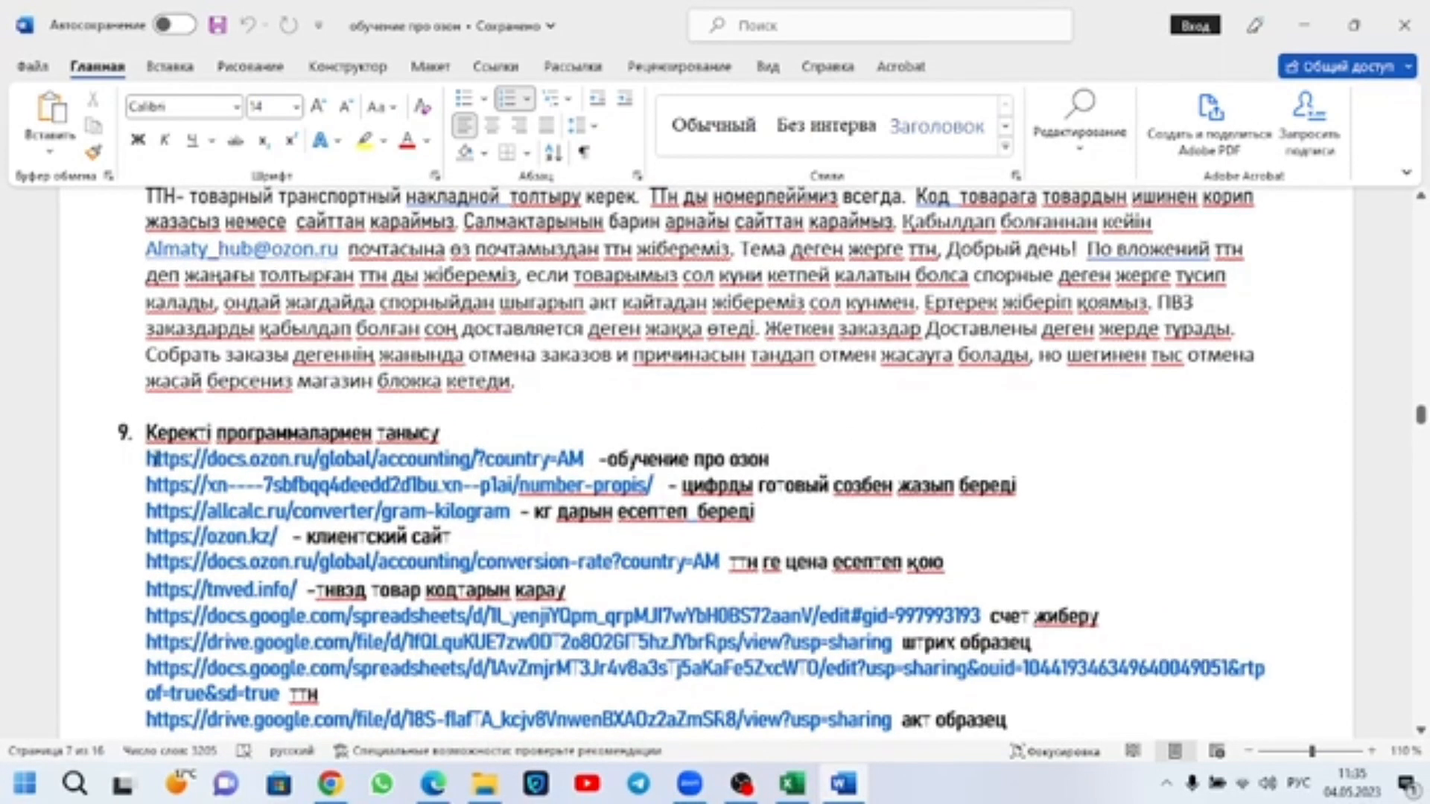
drag(149, 460, 583, 459)
click(863, 482)
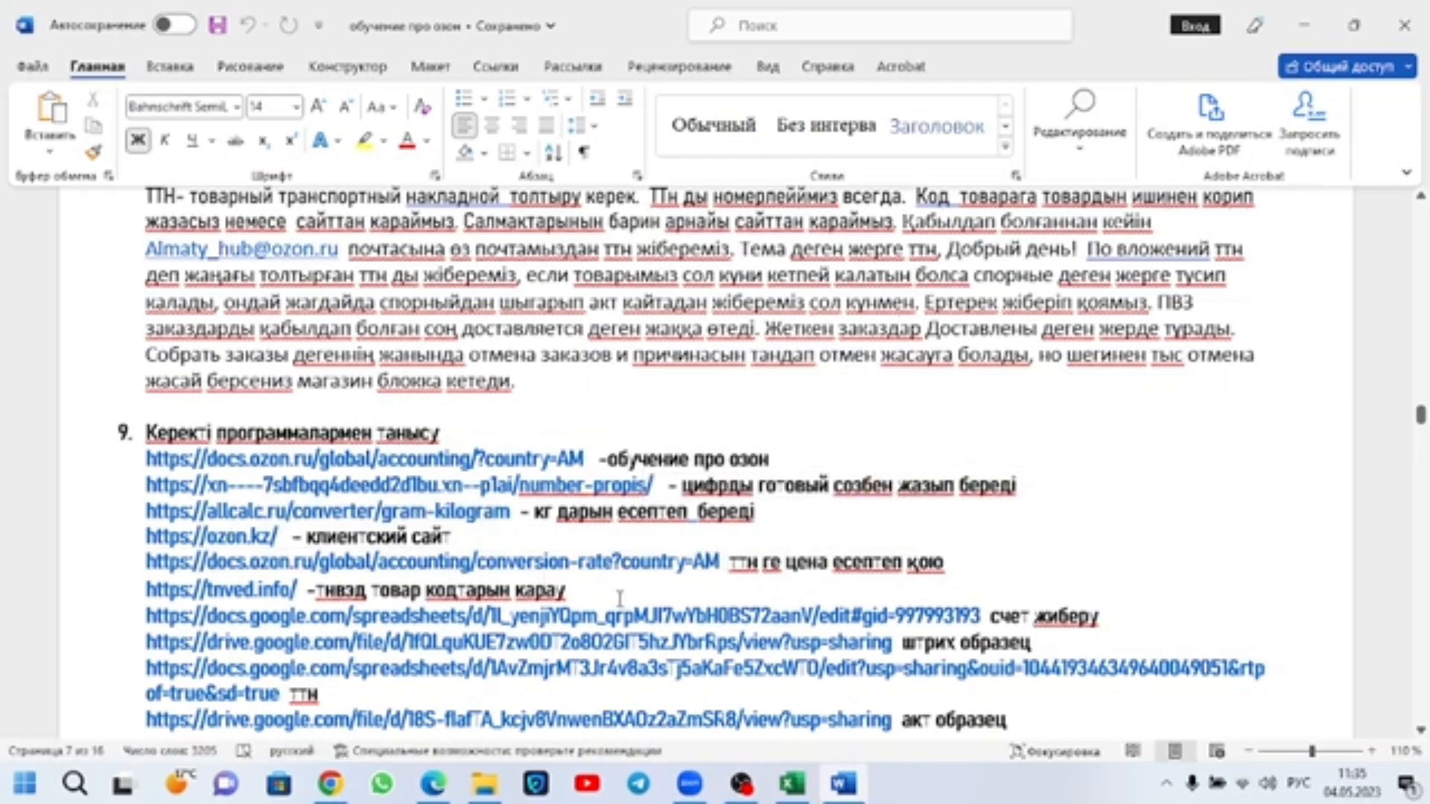
click(380, 590)
drag(309, 590, 146, 590)
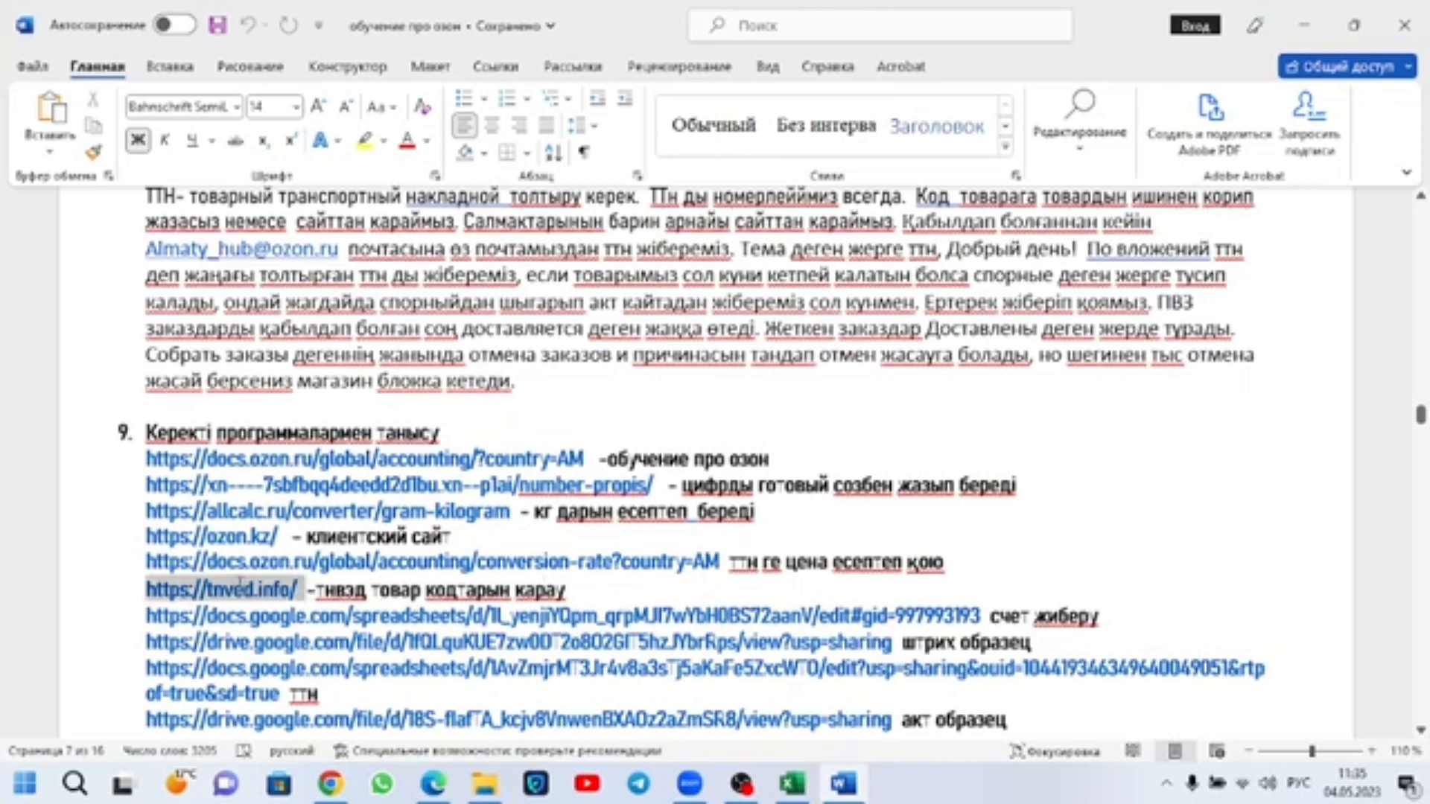
drag(994, 612, 570, 590)
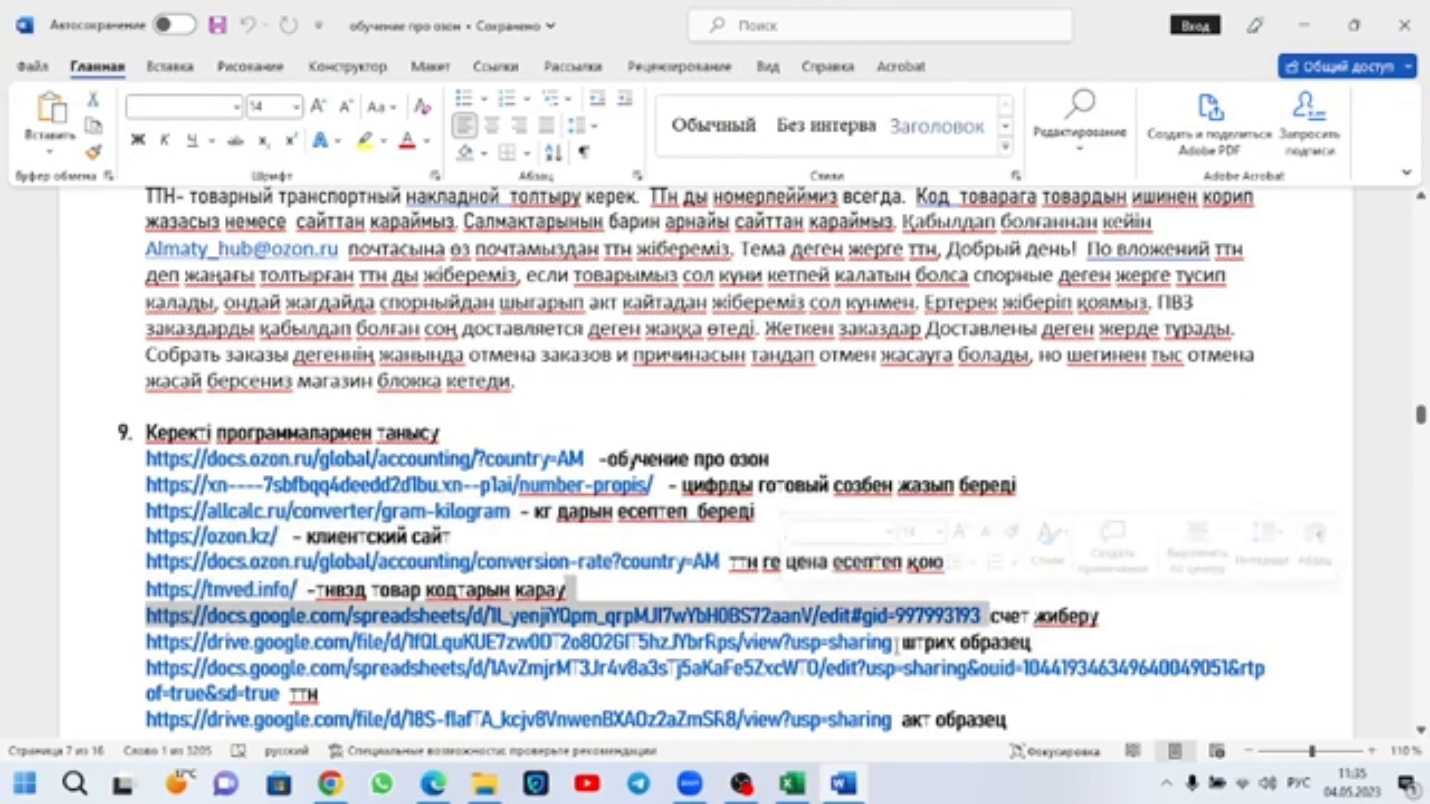
drag(897, 642, 146, 642)
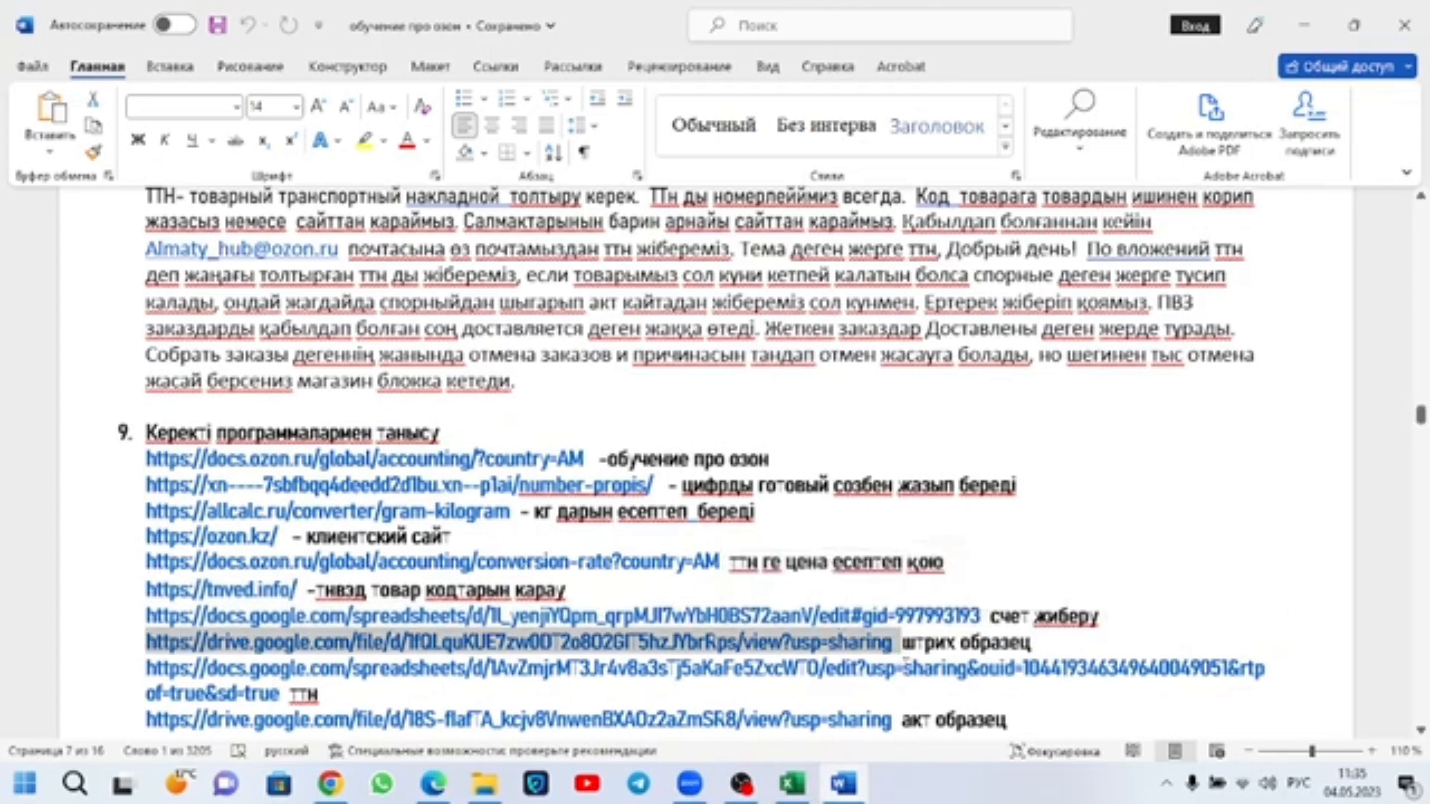
drag(1240, 654, 1251, 712)
click(451, 537)
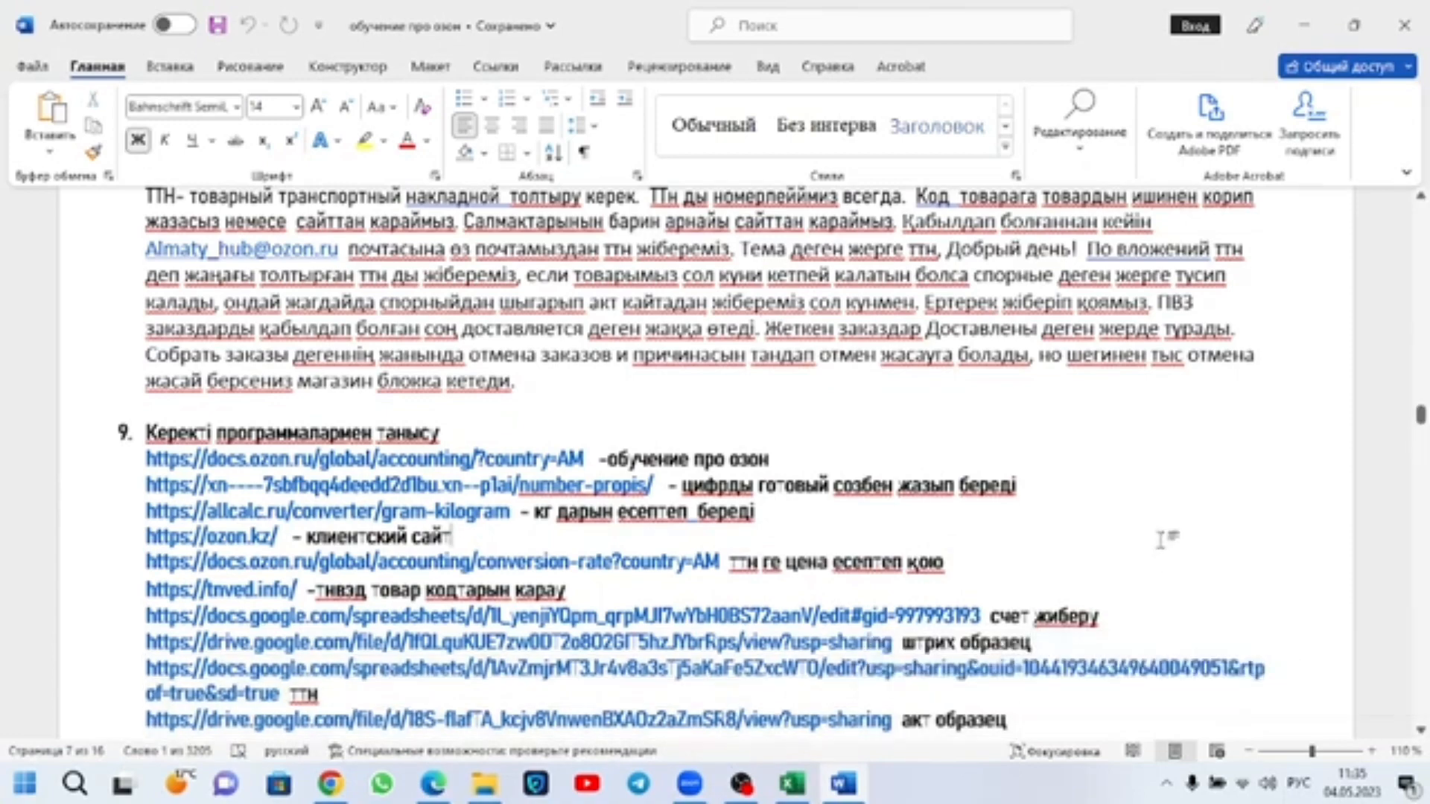
Step: Switch to Edge and, from the Ozon product list page, open the Ожидают отгрузки list of FBS orders from own warehouses
click(433, 783)
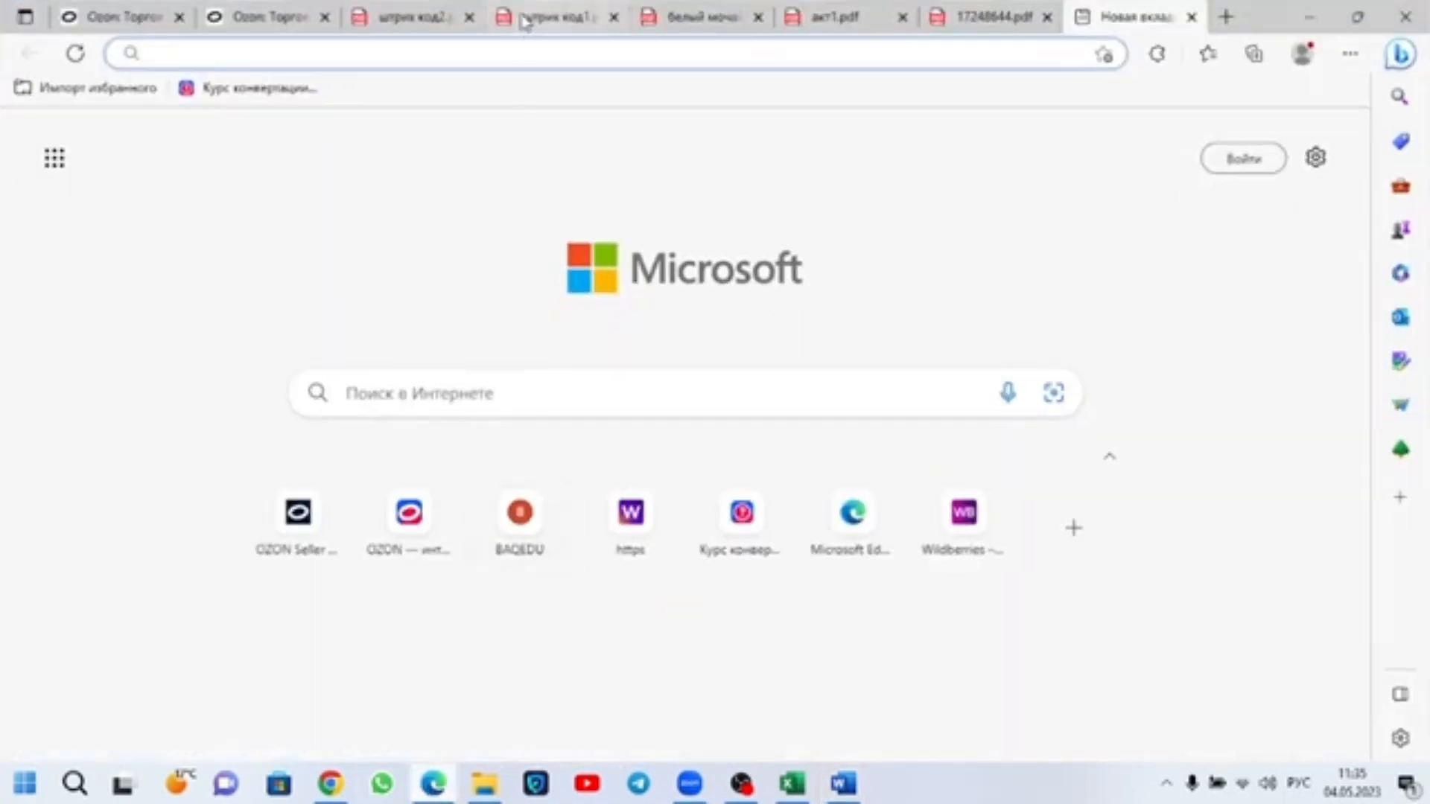
click(119, 16)
mouse_move(554, 417)
mouse_move(325, 195)
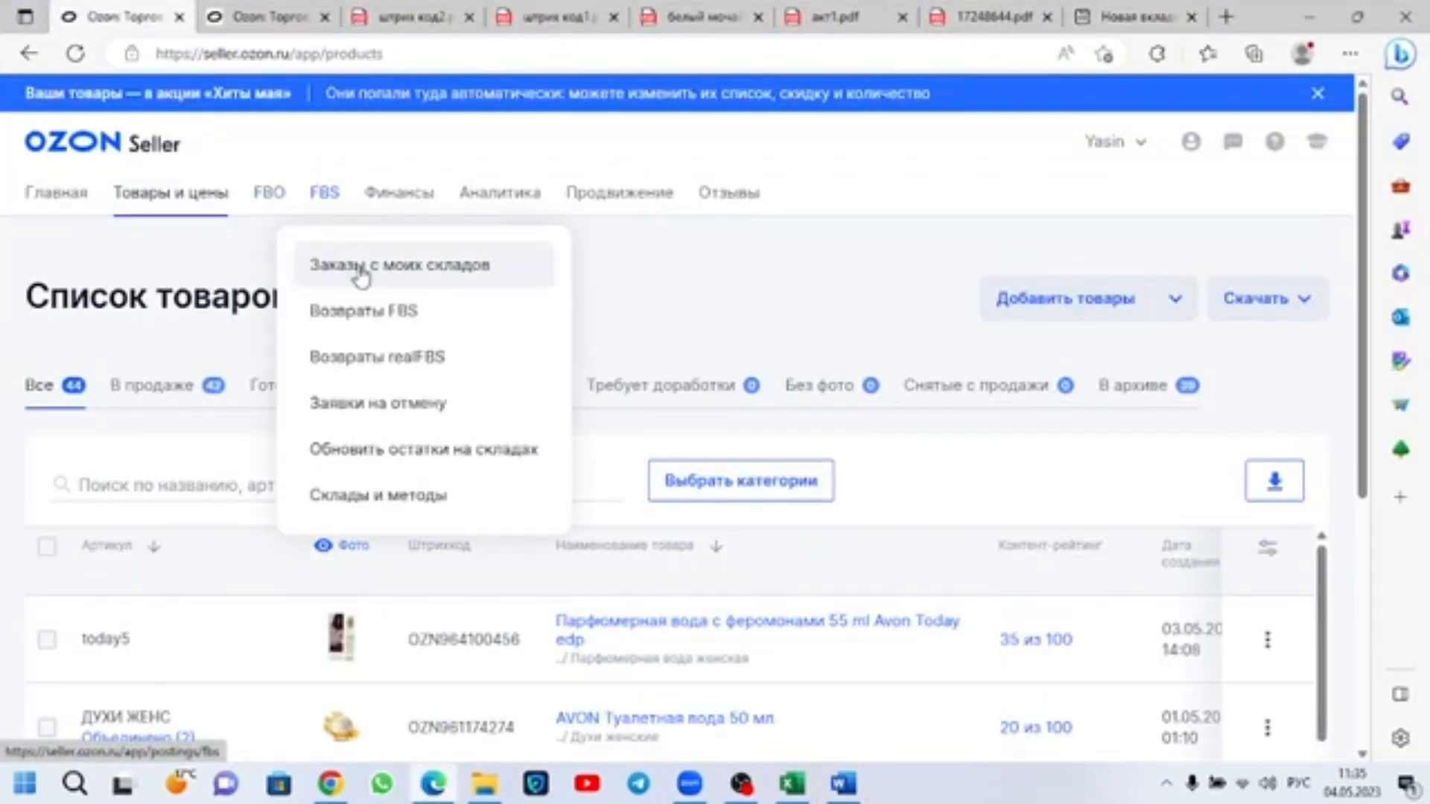
click(361, 278)
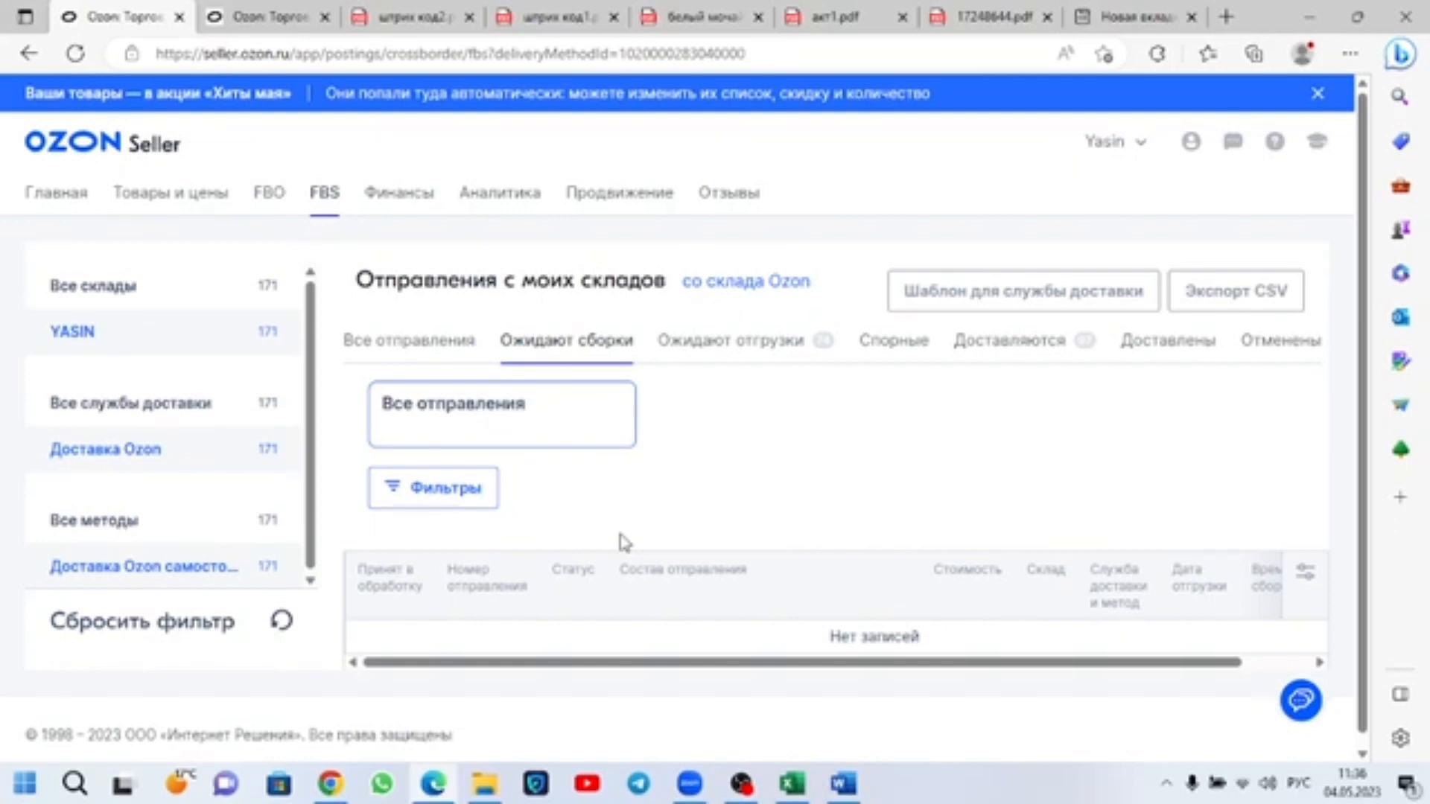
click(780, 347)
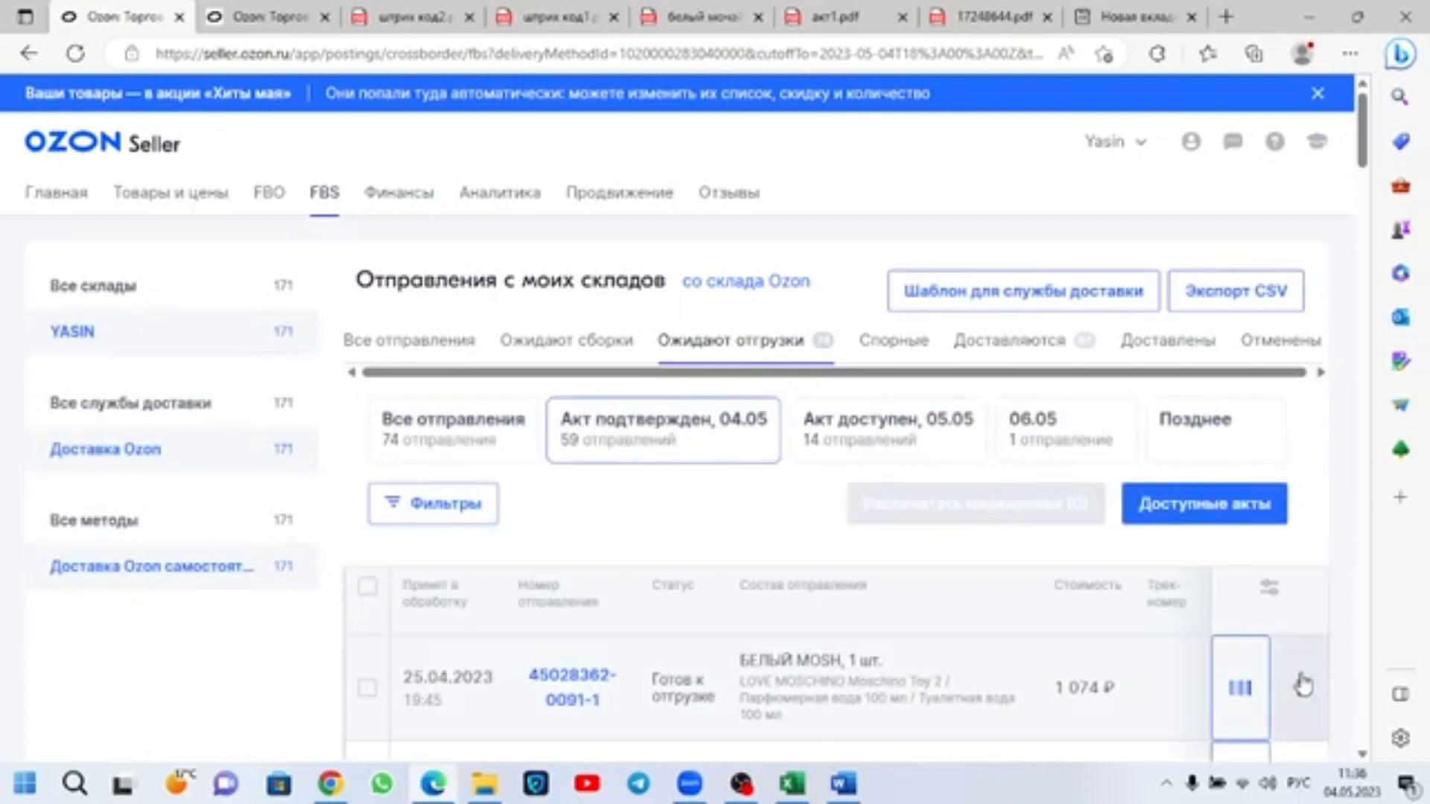
Step: Check the actions available for the 25.04.2023 БЕЛЫЙ MOSH shipment without choosing one, and look over the shipments below
click(1302, 685)
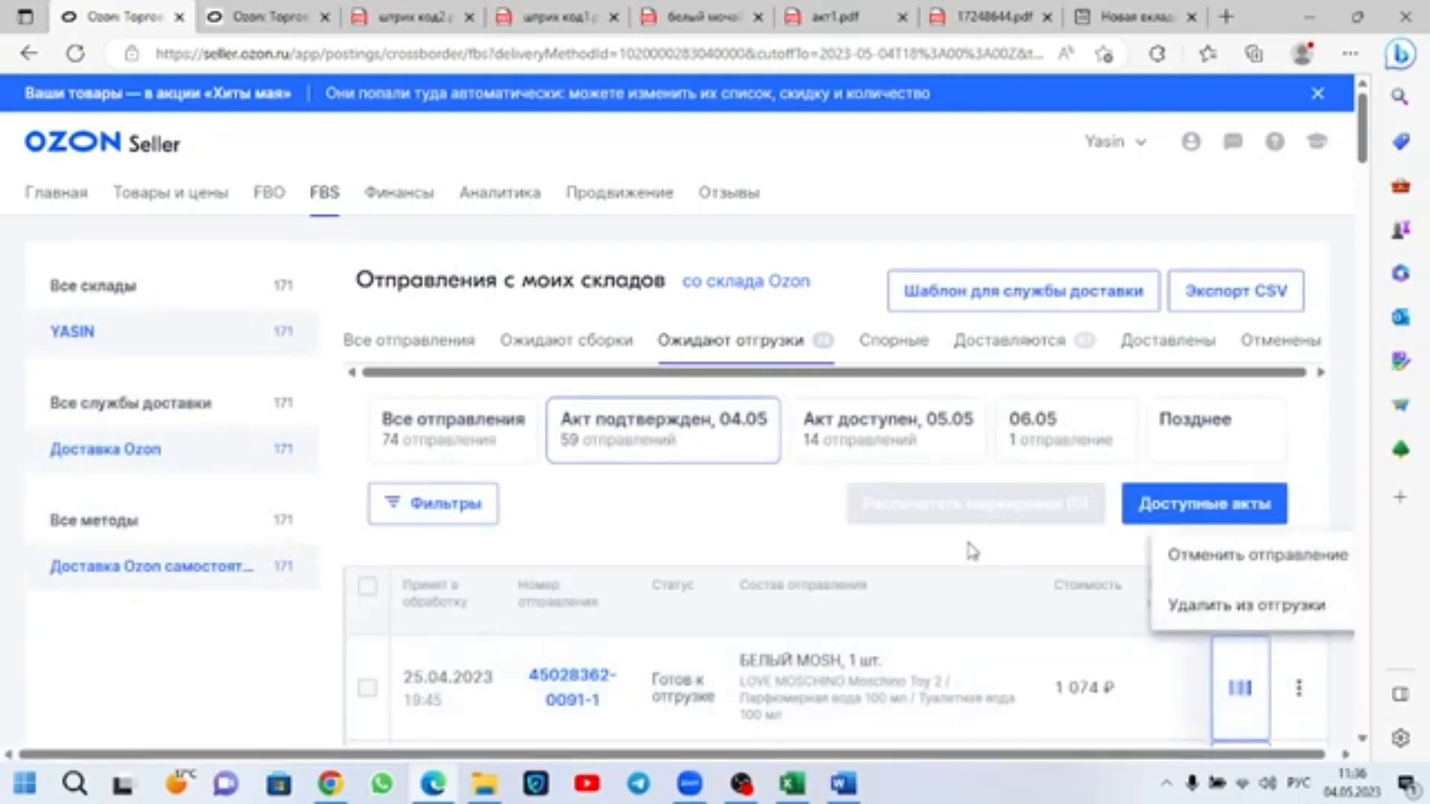
click(713, 506)
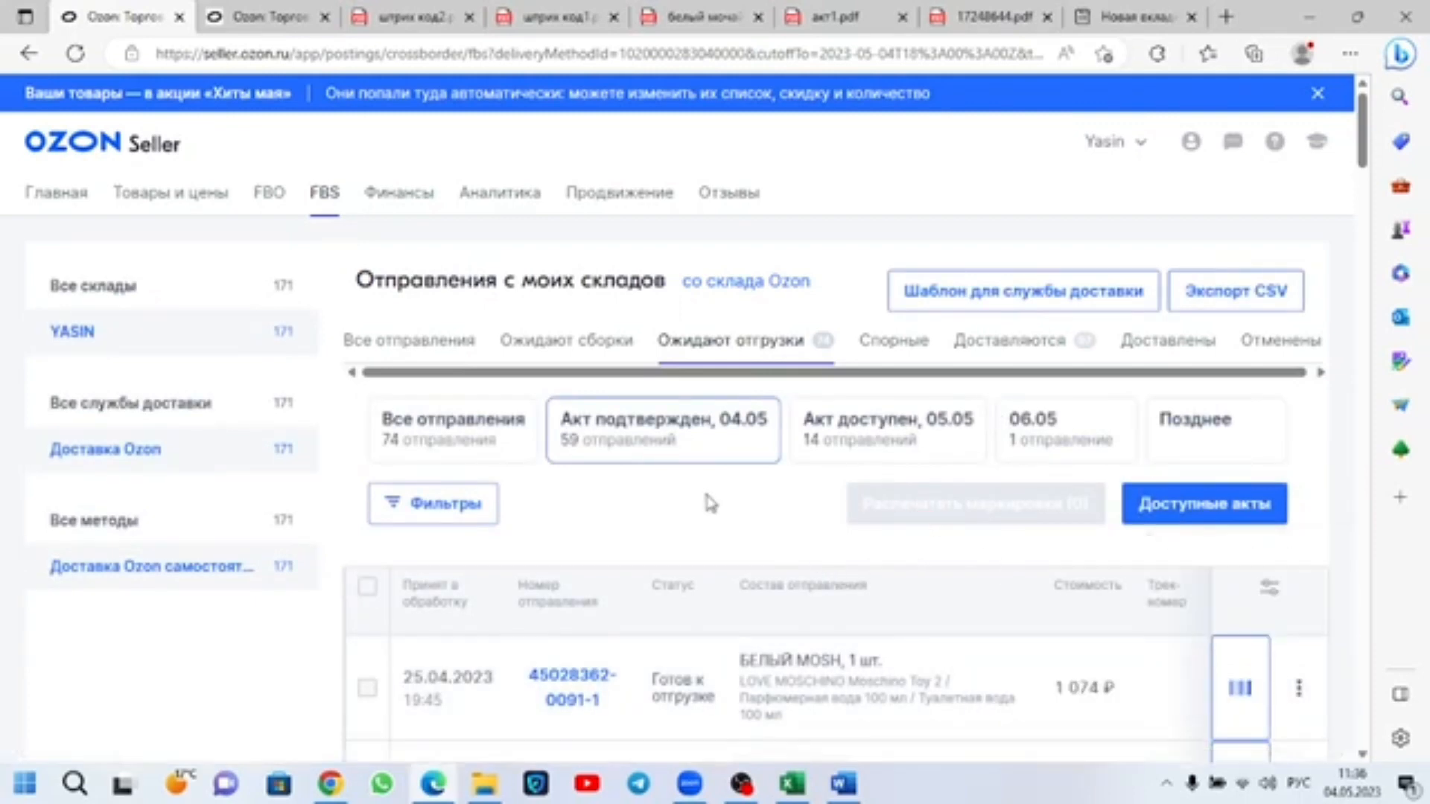
scroll(711, 504, down, 2)
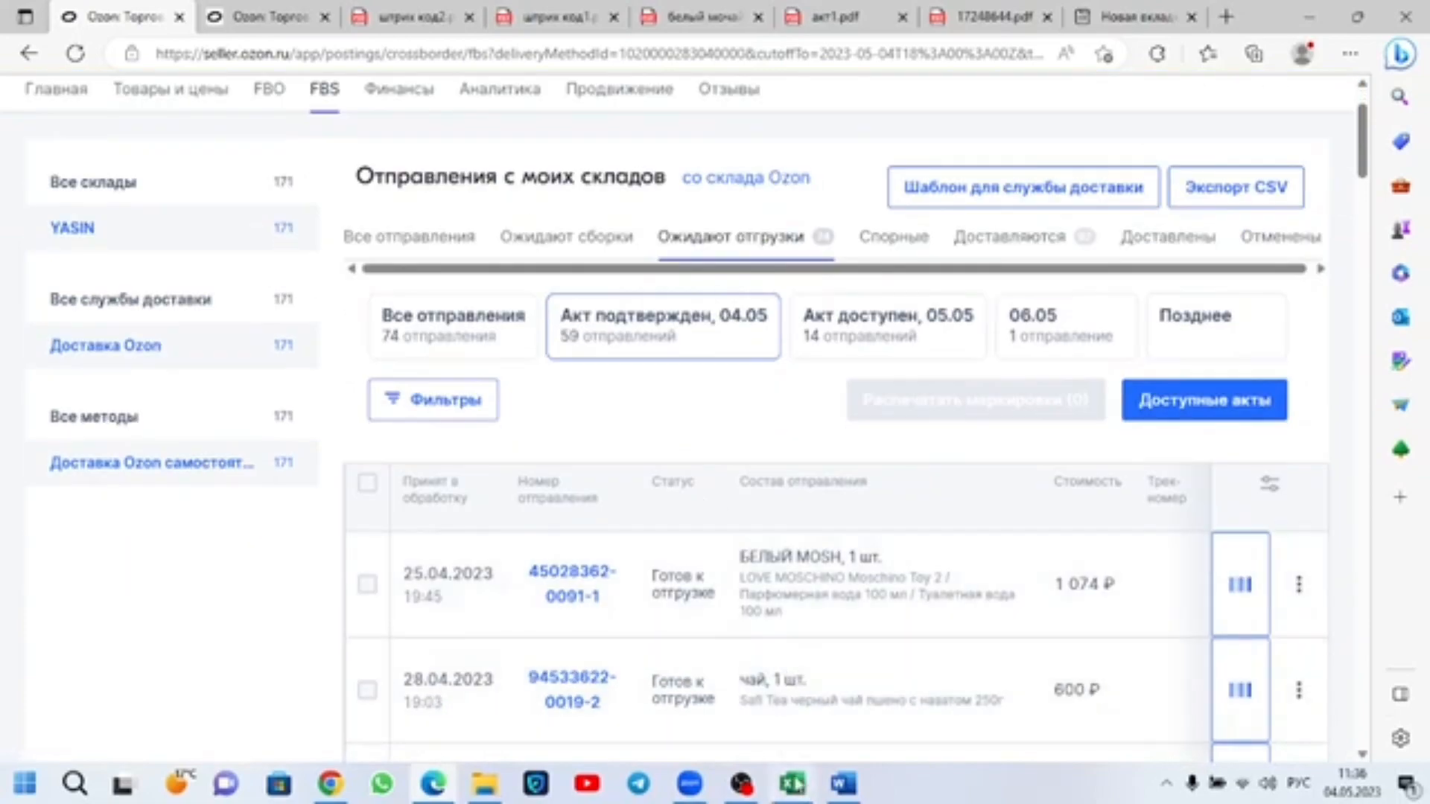